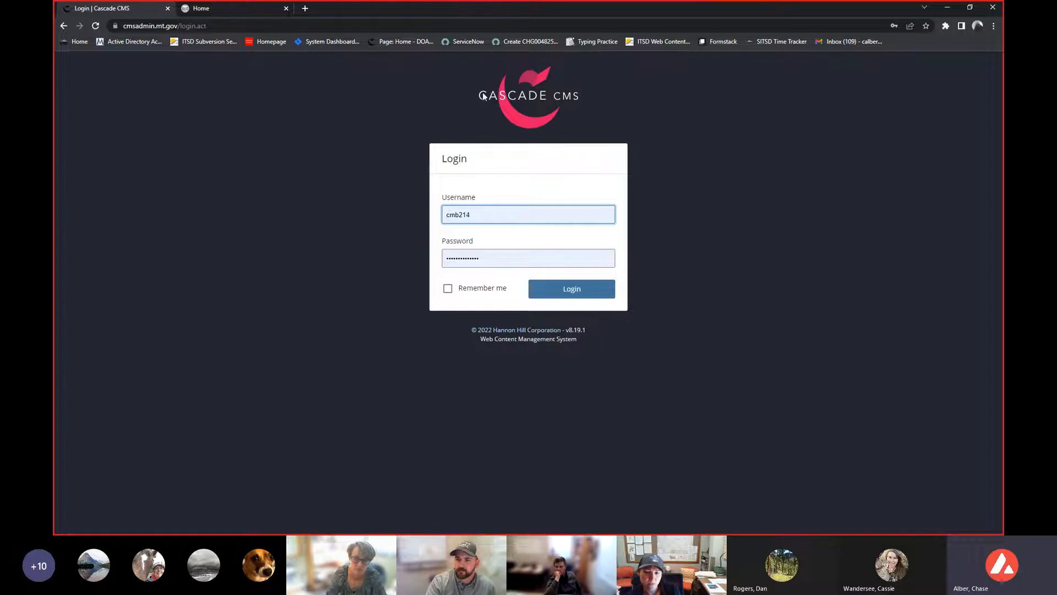
- Log in to the CMS and open the Users, Groups, & Roles administration page
click(423, 21)
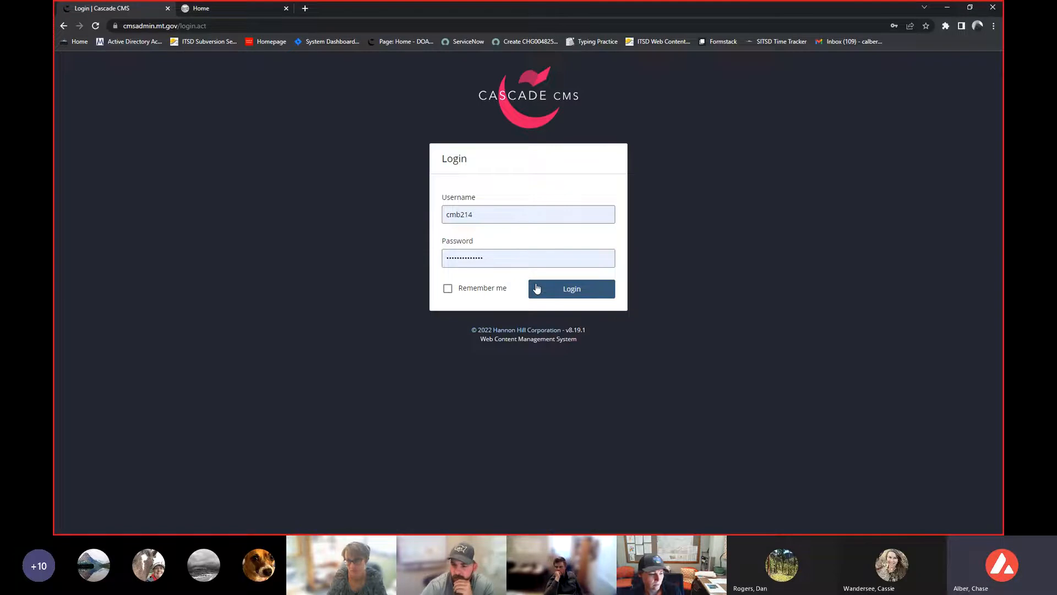
click(546, 287)
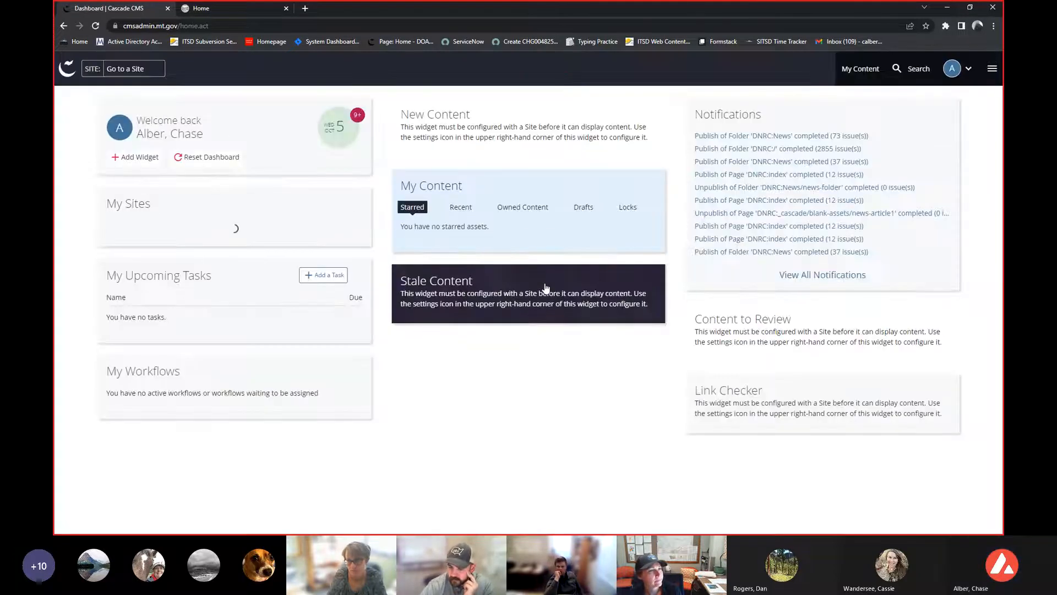
click(992, 68)
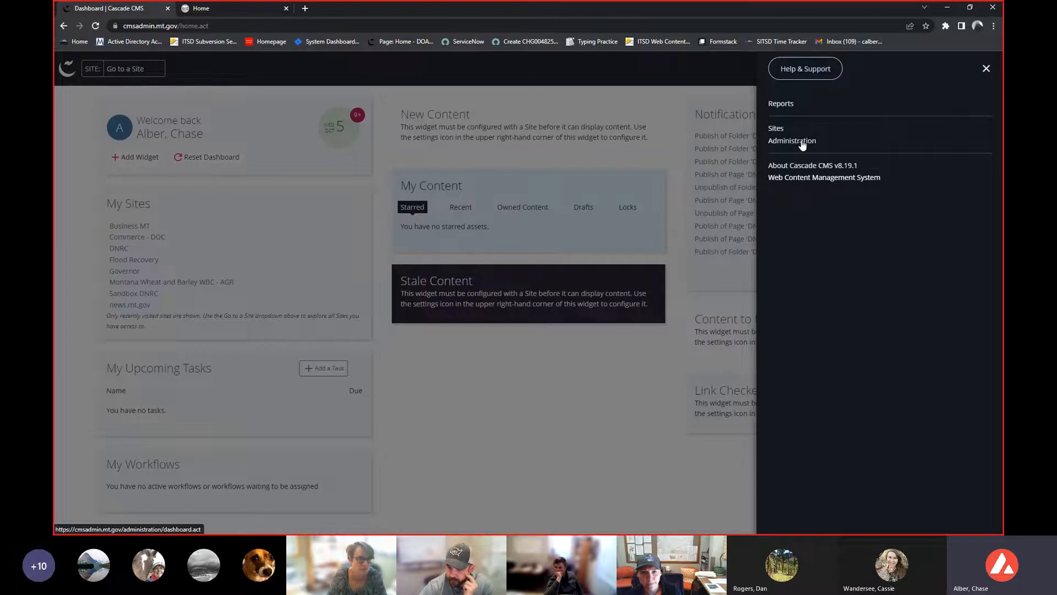
click(793, 141)
click(118, 179)
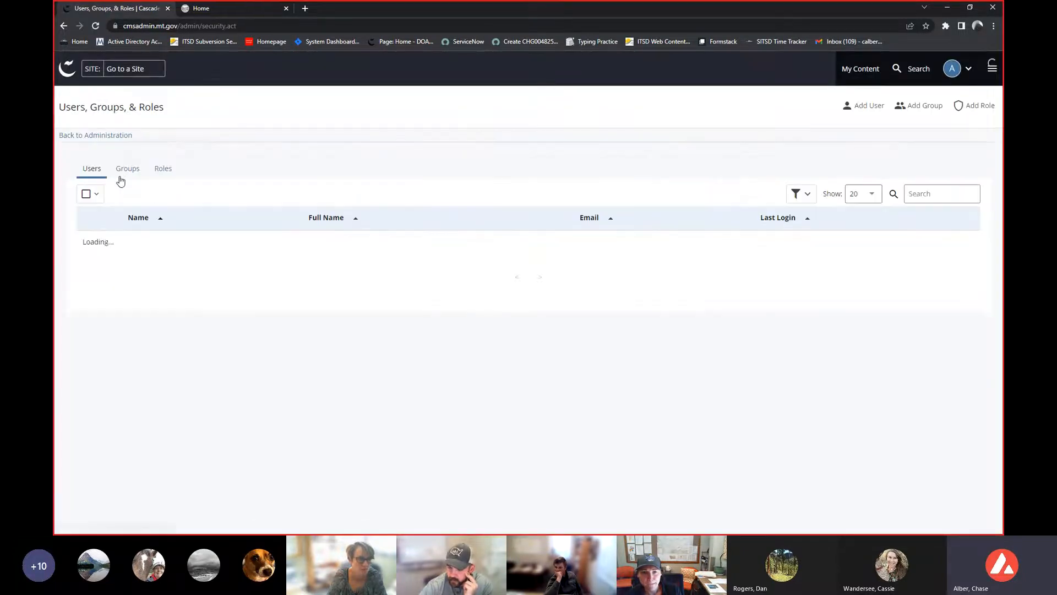
- Search users by a colleague's first name, open the matching user, and assume that user's identity
click(962, 189)
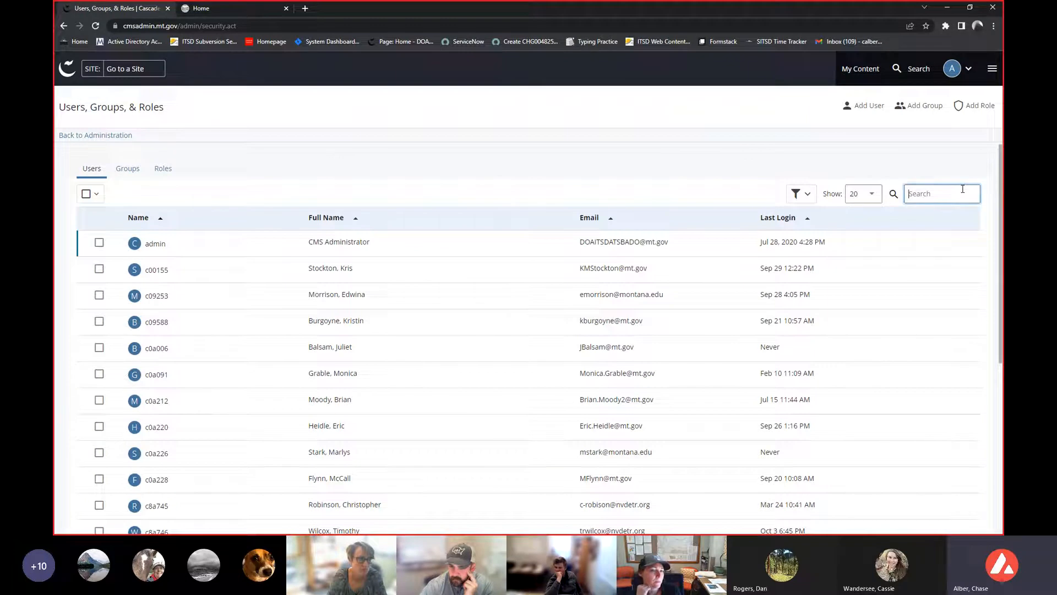
text(rya)
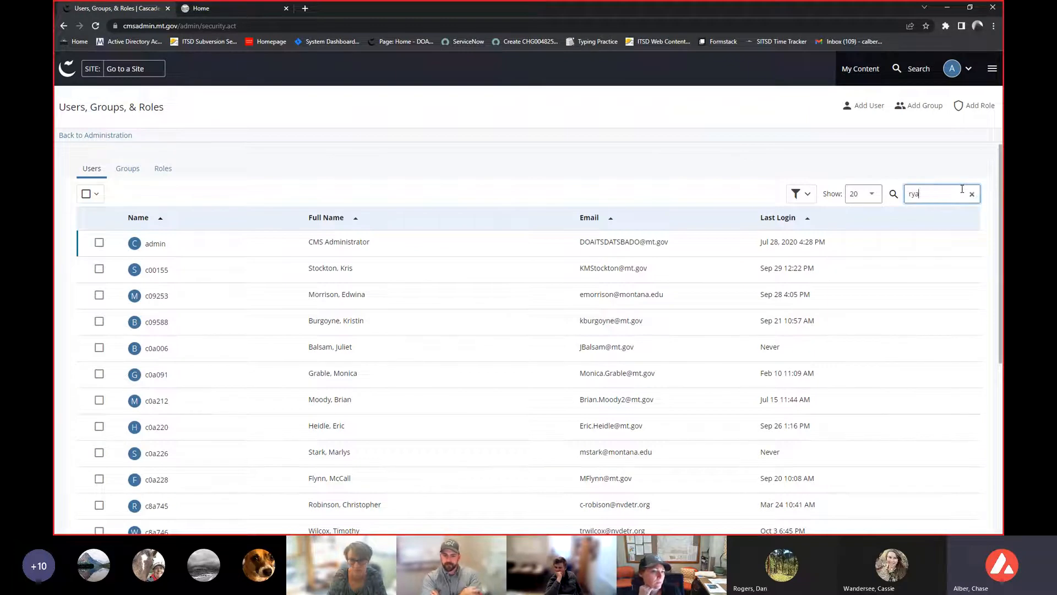
text(n)
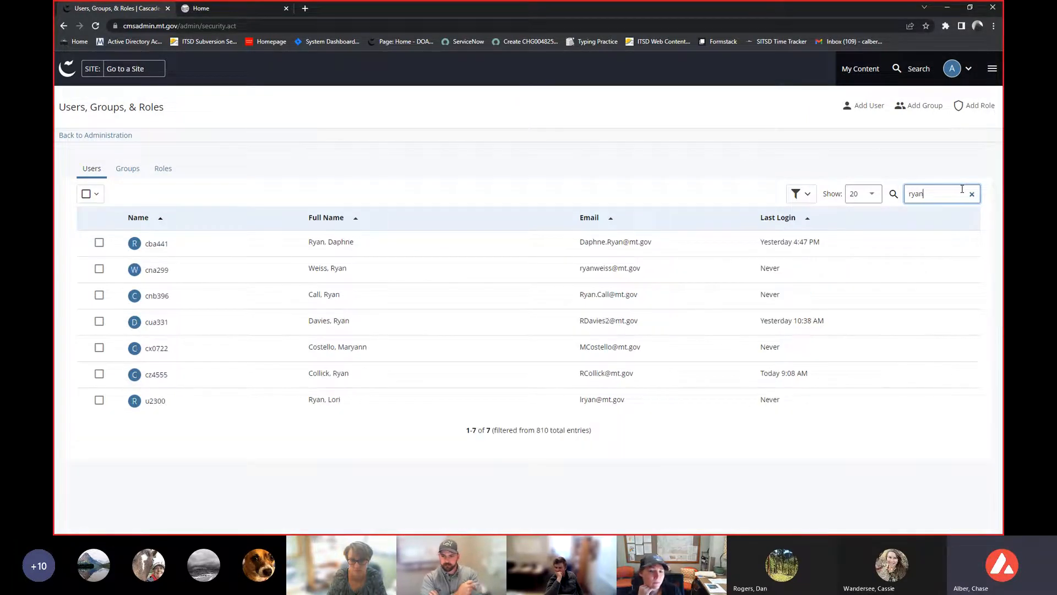
click(150, 305)
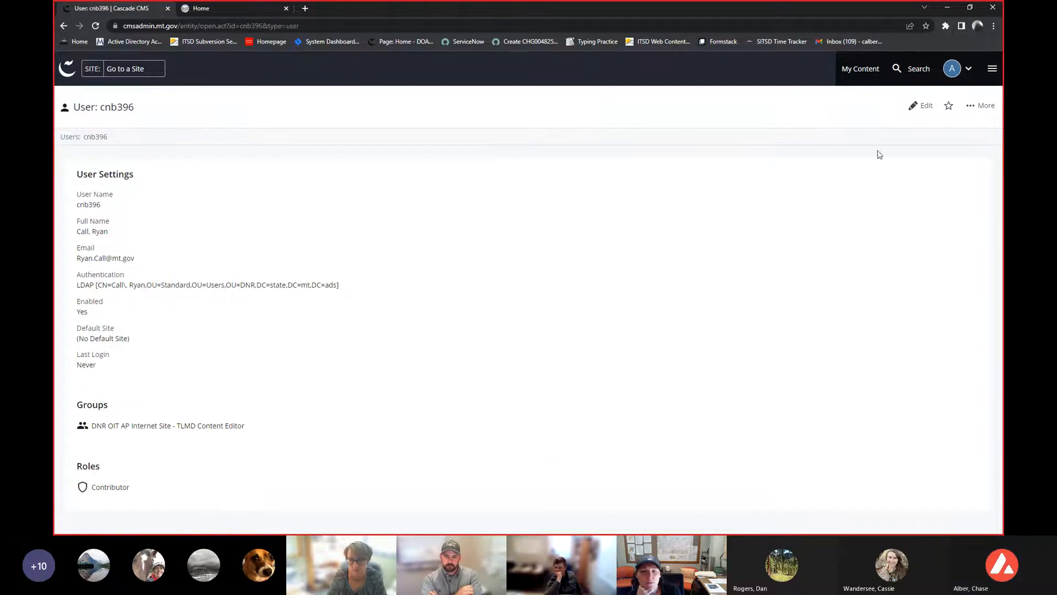
click(978, 110)
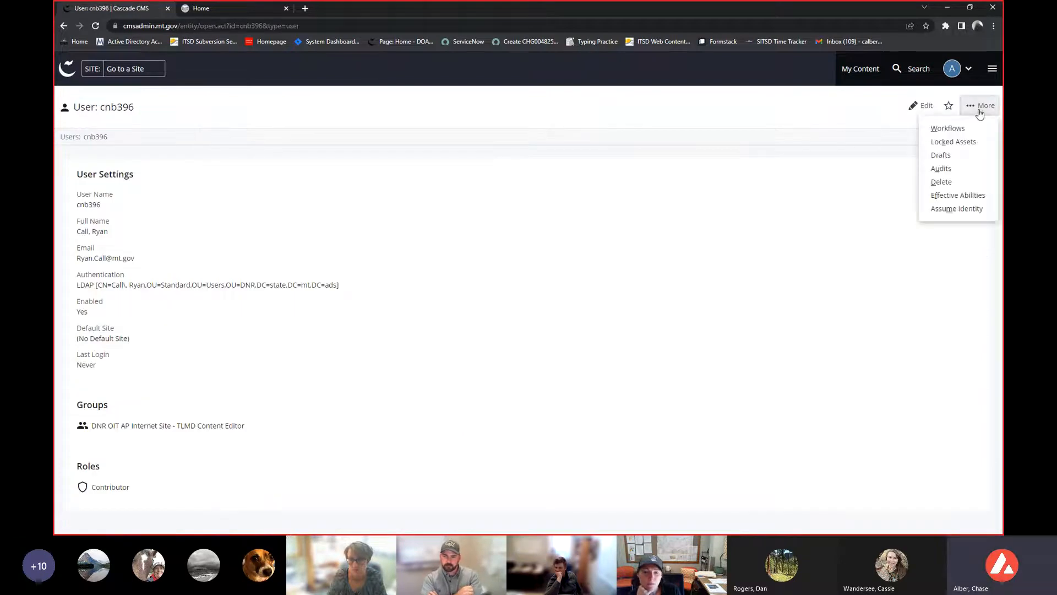
click(947, 208)
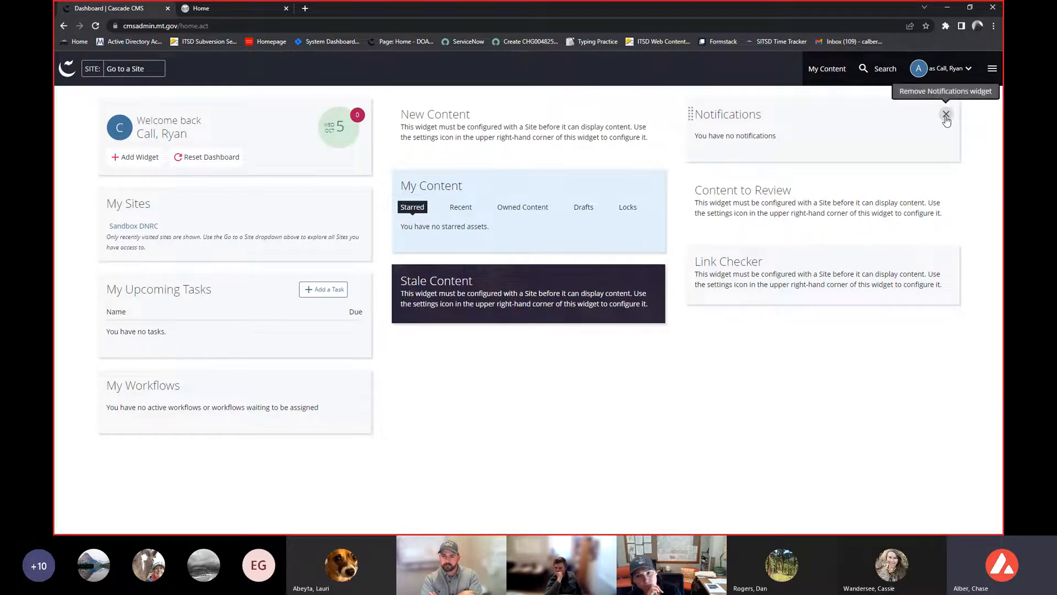
- Remove the Notifications widget and add a Link Checker widget configured for the Sandbox DNRC site
click(945, 116)
key(Return)
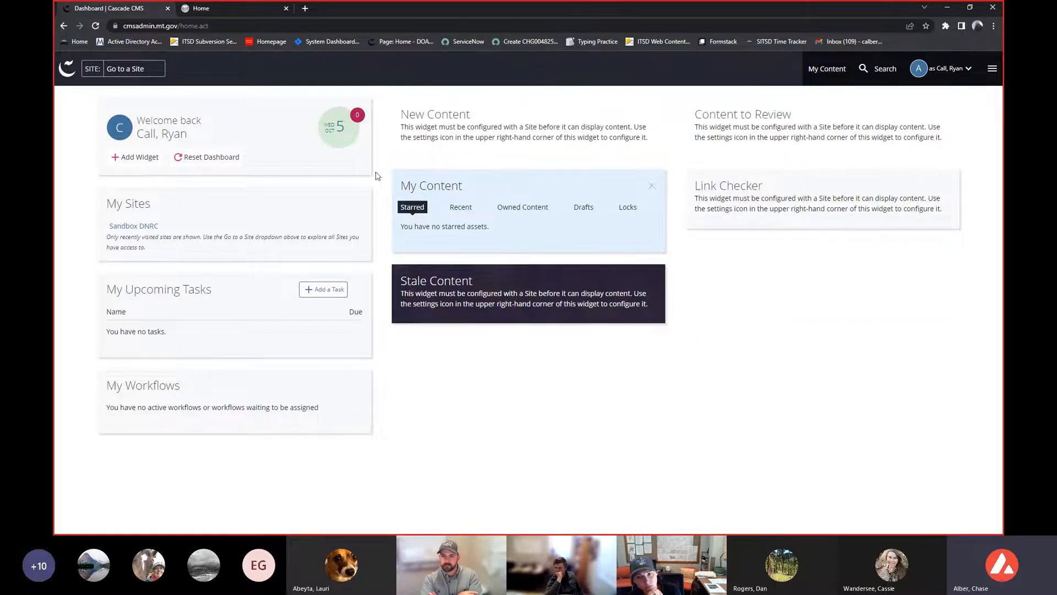
click(118, 159)
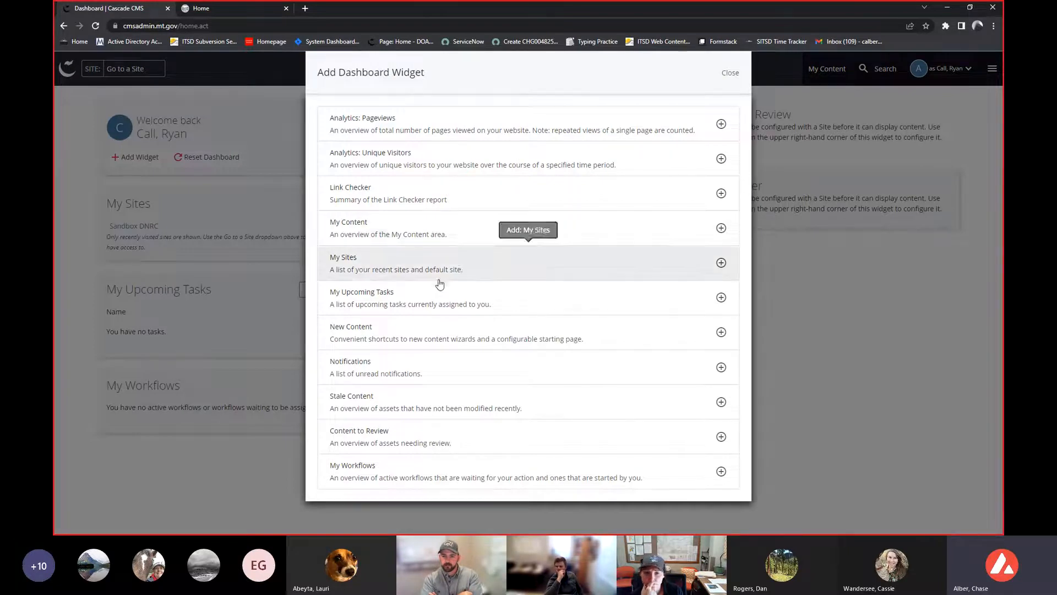
click(392, 193)
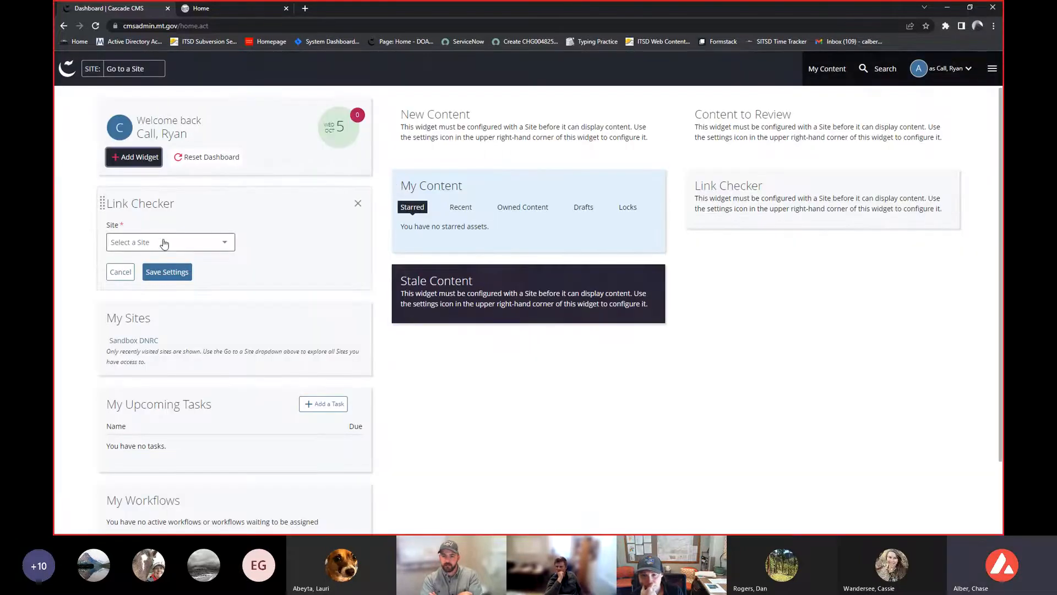
click(165, 243)
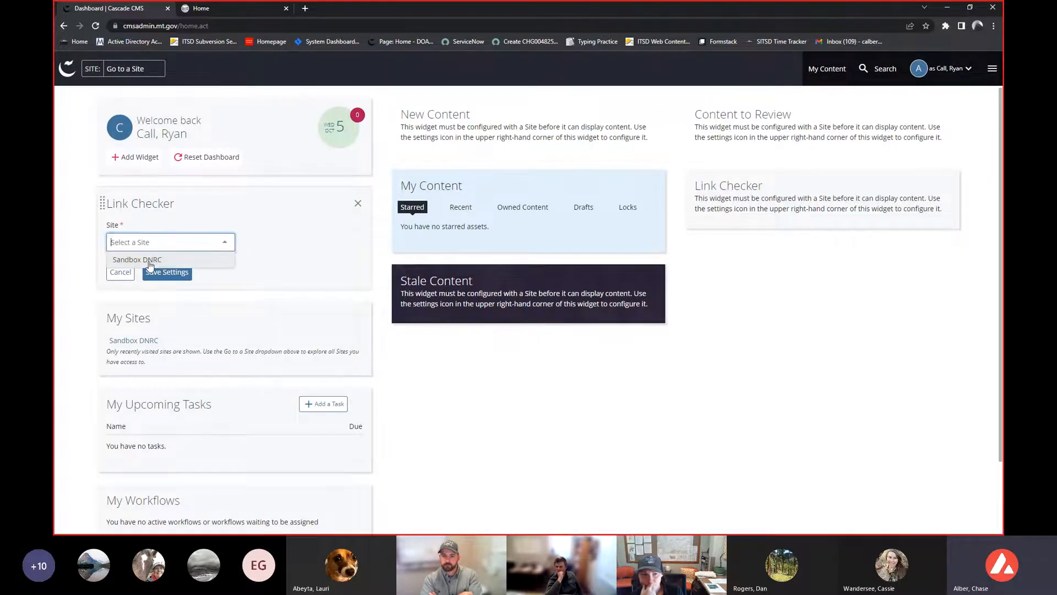
click(150, 260)
click(166, 272)
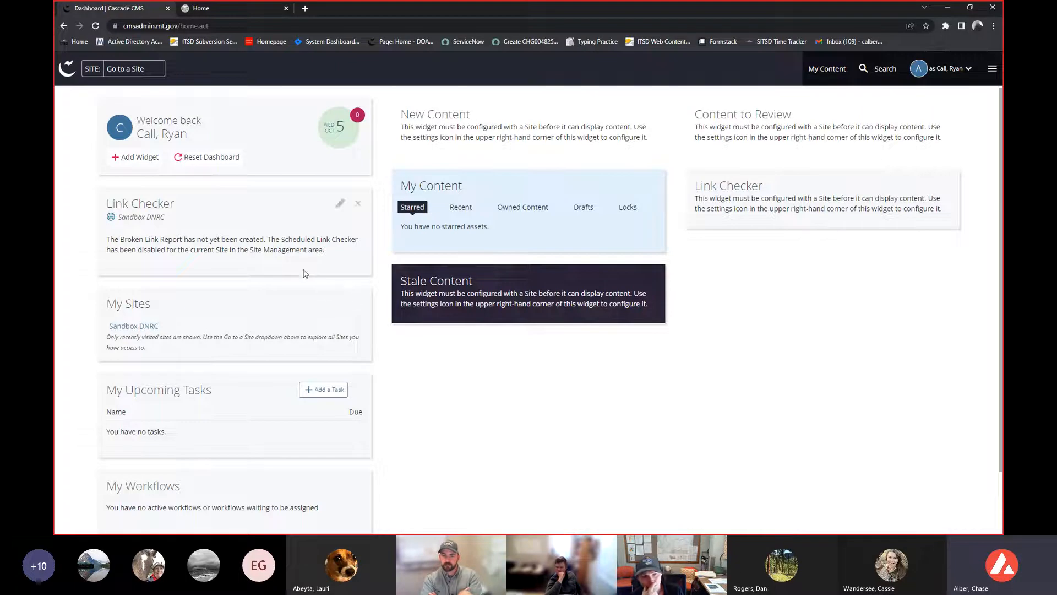
click(340, 203)
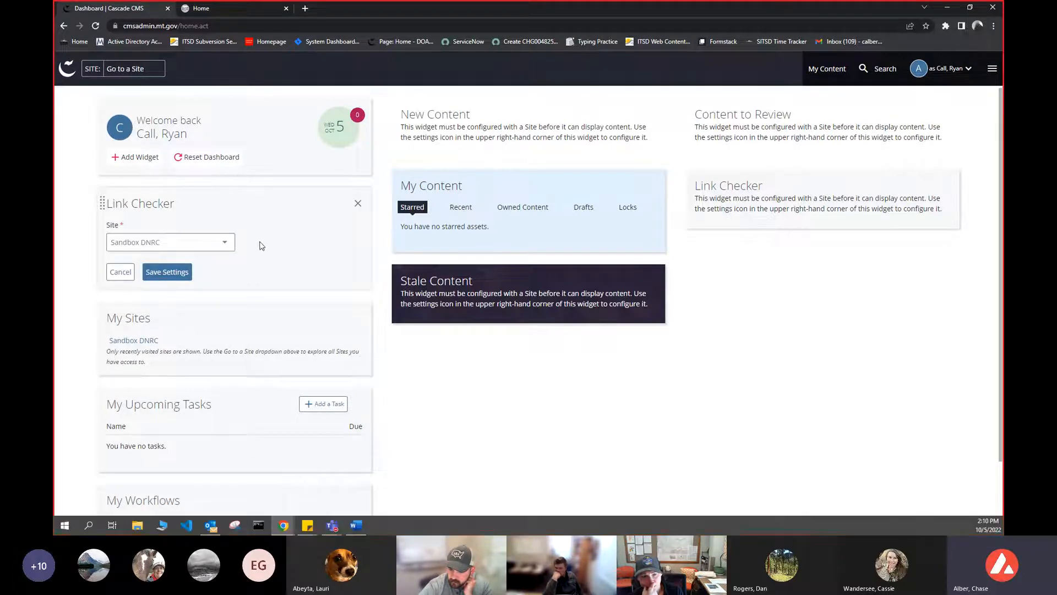
click(124, 272)
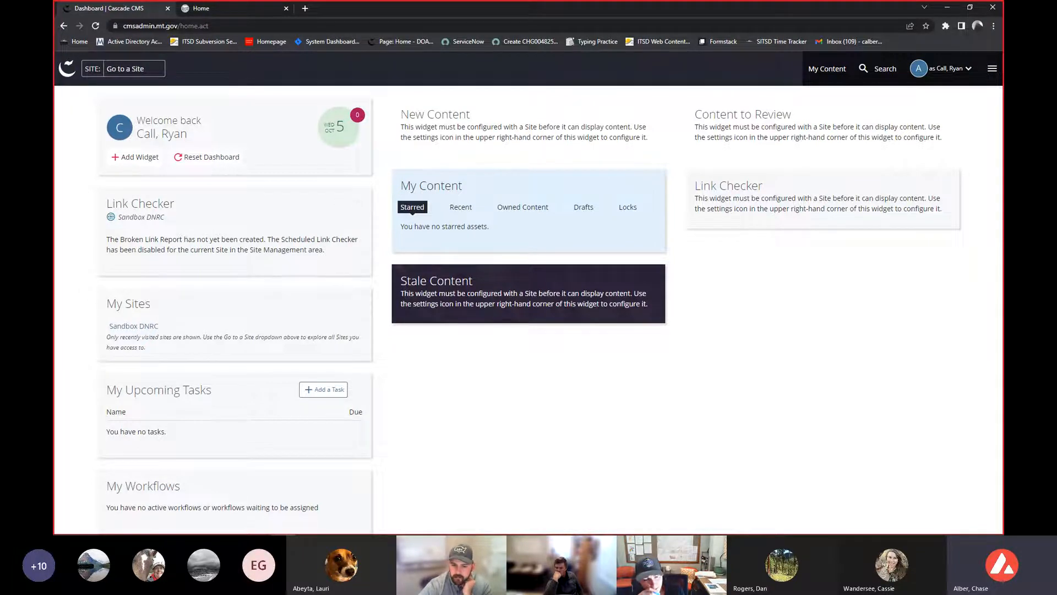
key(alt+Tab)
drag(786, 12, 1056, 98)
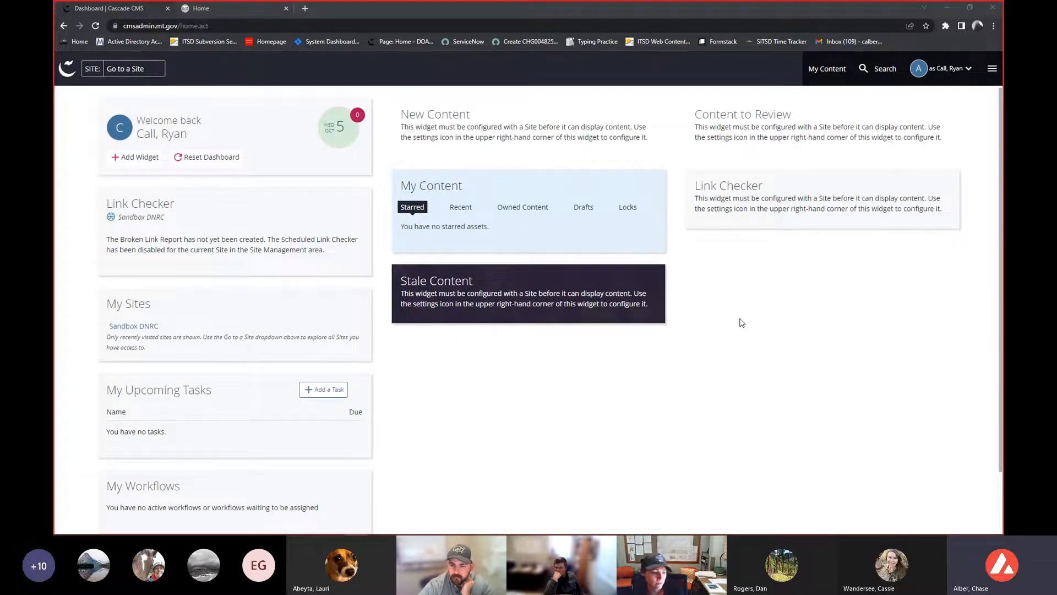
- Browse the Owned Content and Recent lists in My Content, then return to the dashboard
click(827, 69)
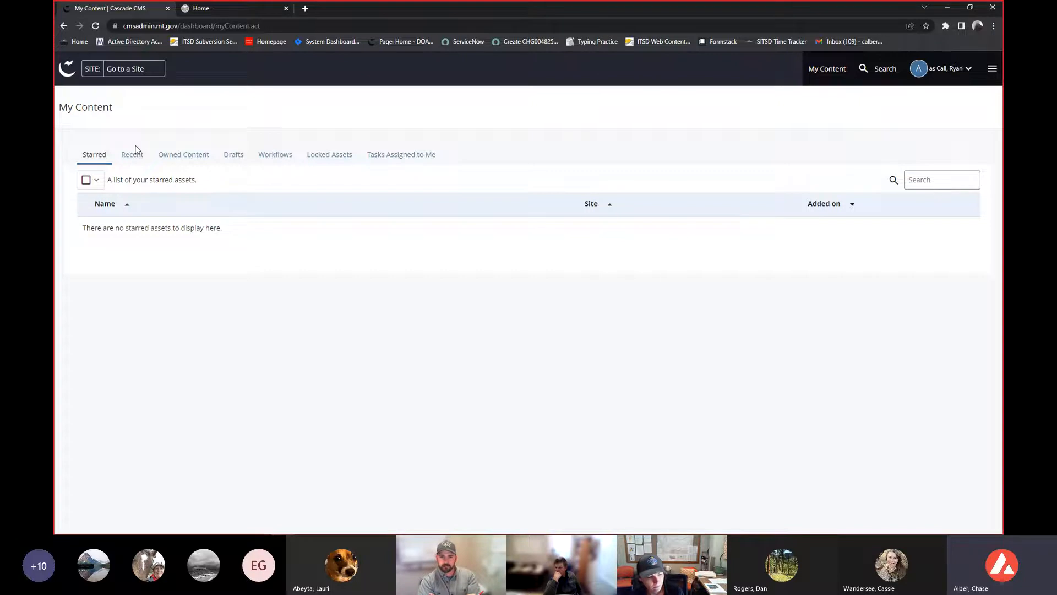
click(179, 155)
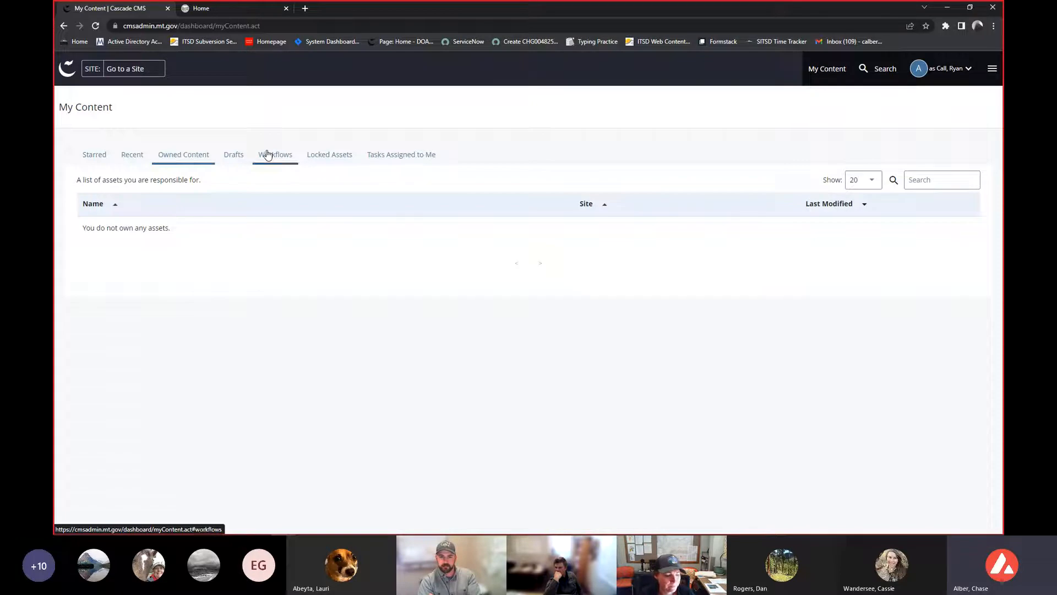
click(129, 157)
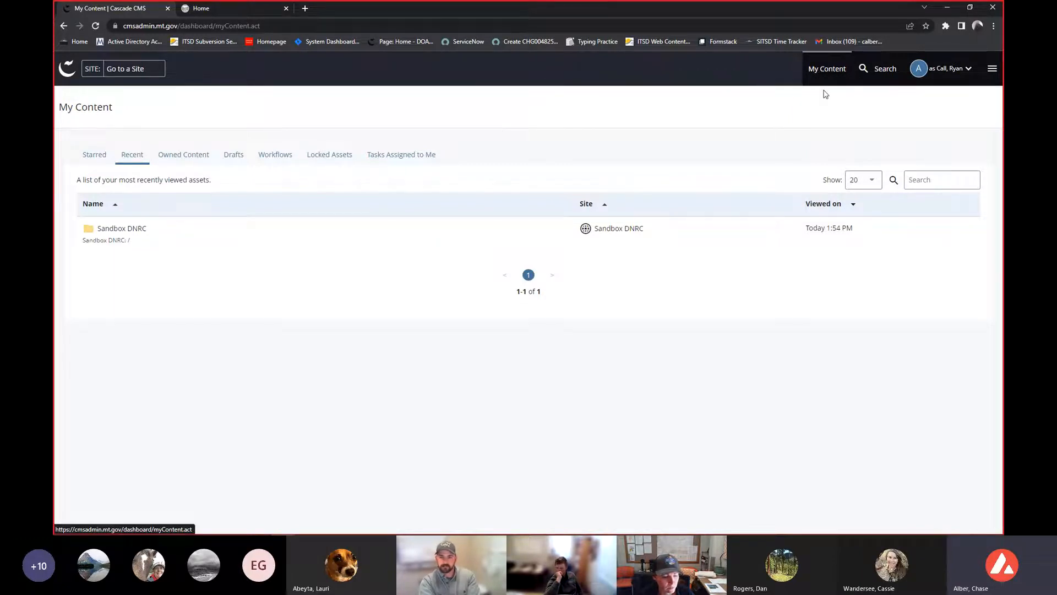
click(65, 70)
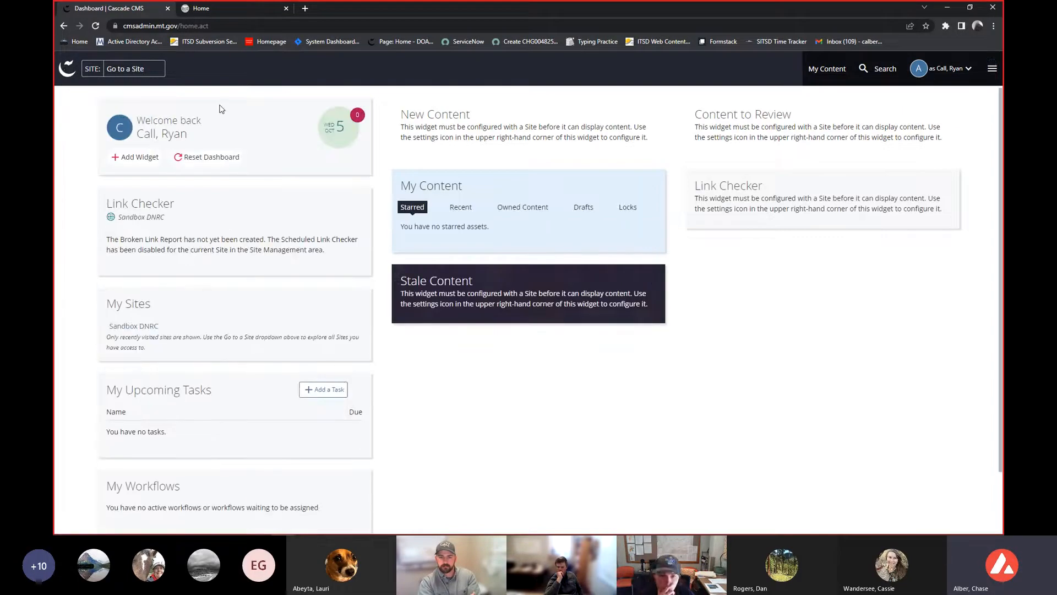
- Examine the site selector list and the search panel's recent items
click(138, 77)
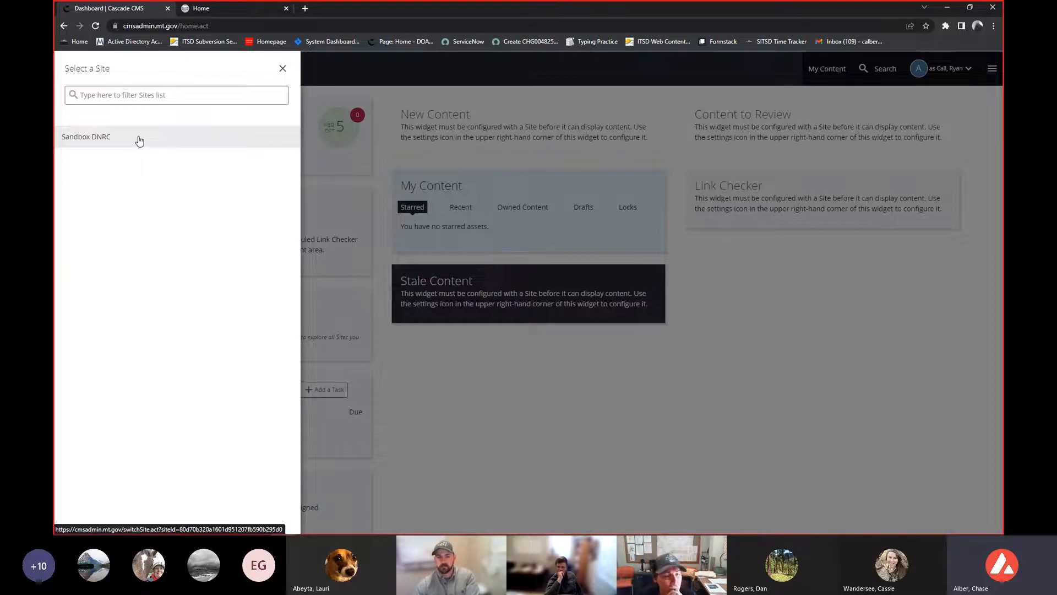
click(439, 160)
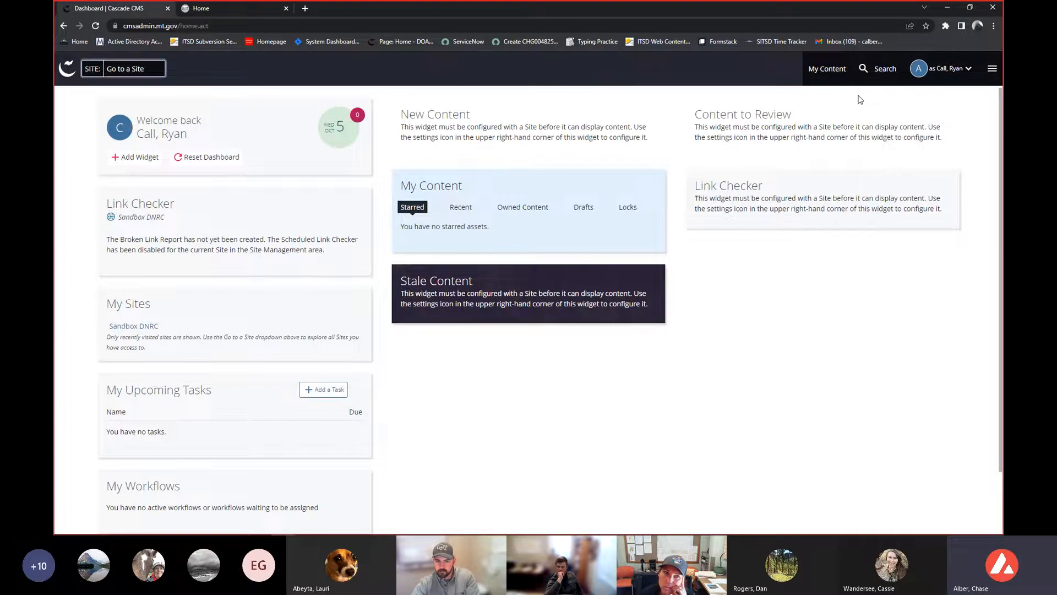
click(867, 68)
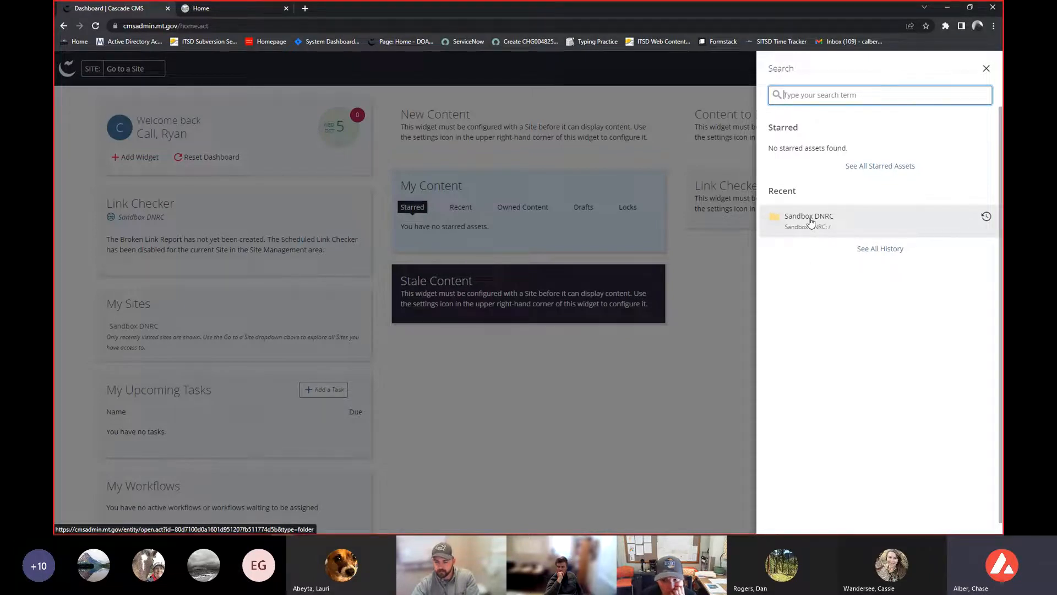
click(639, 239)
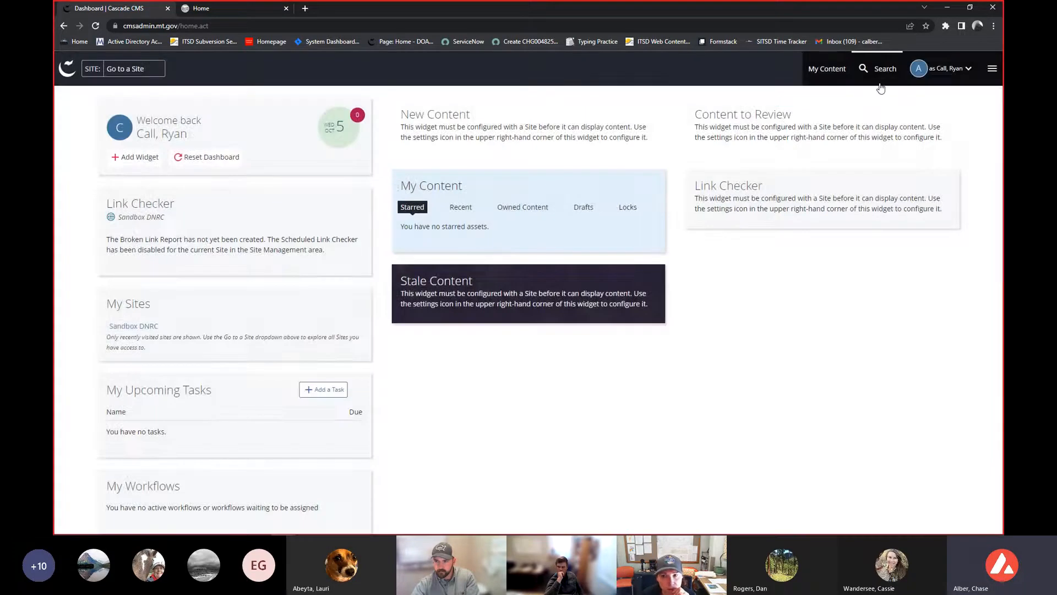
- Switch to the Sandbox DNRC site through the site selector and go back to the dashboard, repeating it
click(132, 66)
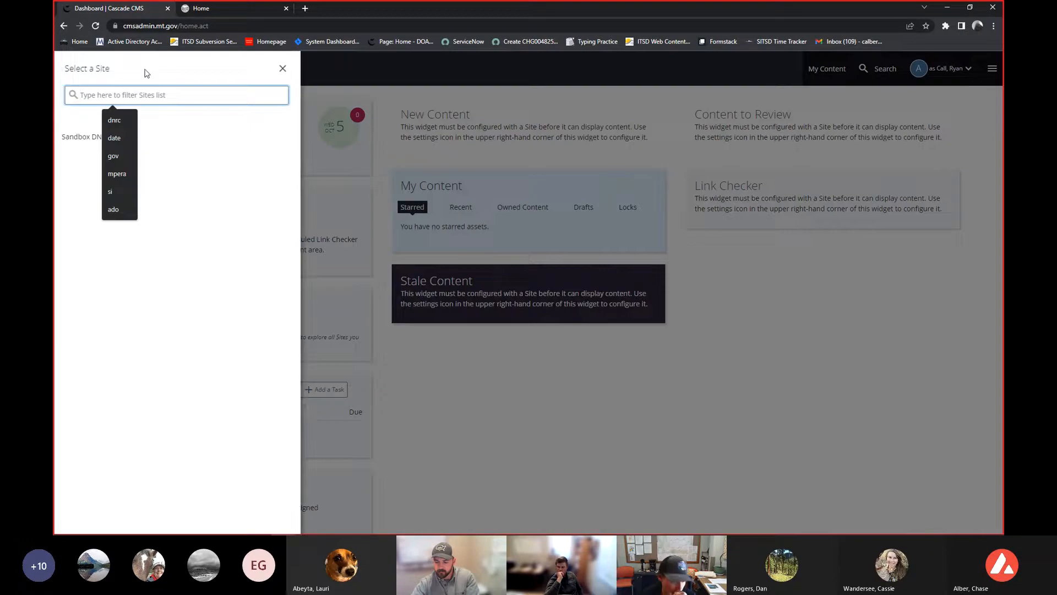
click(170, 144)
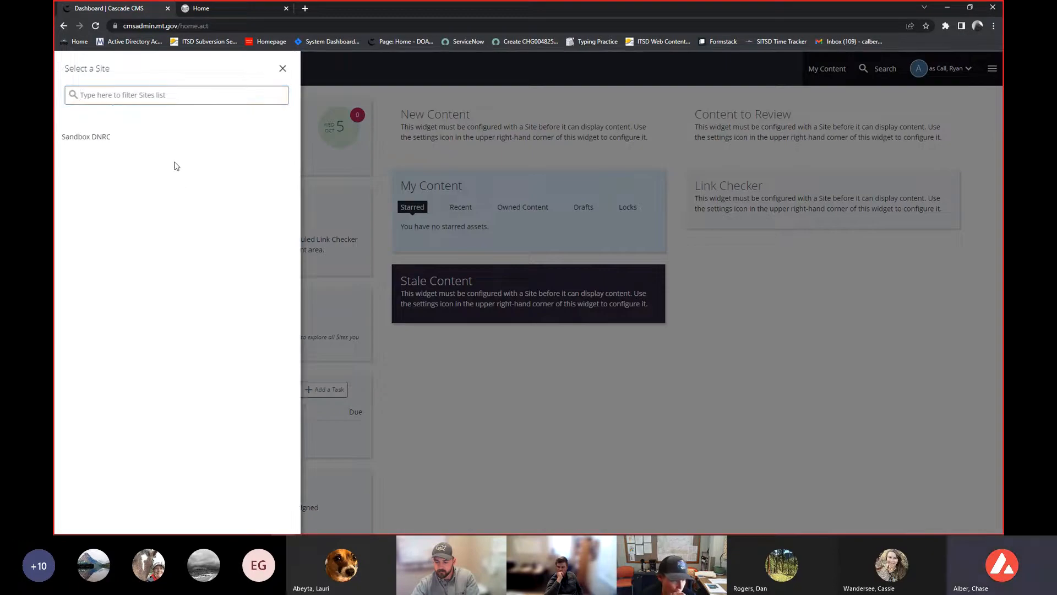
click(157, 140)
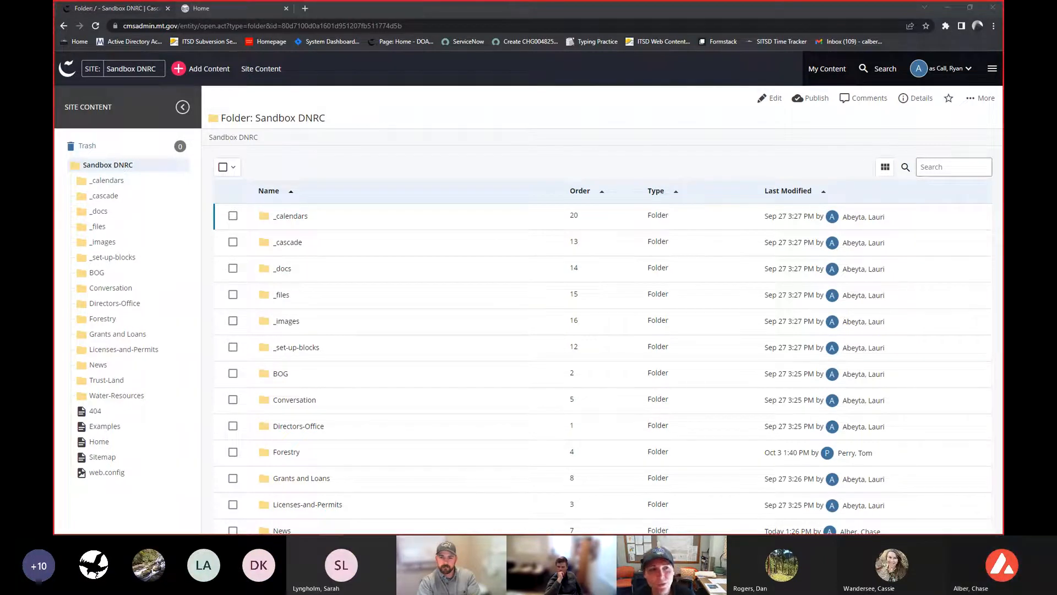
click(67, 68)
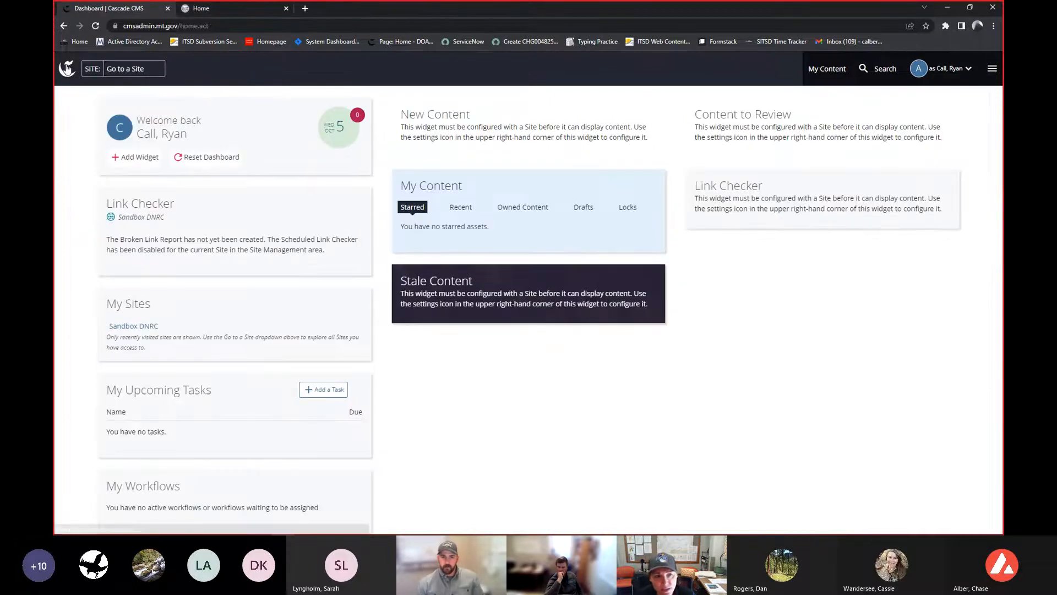
click(124, 71)
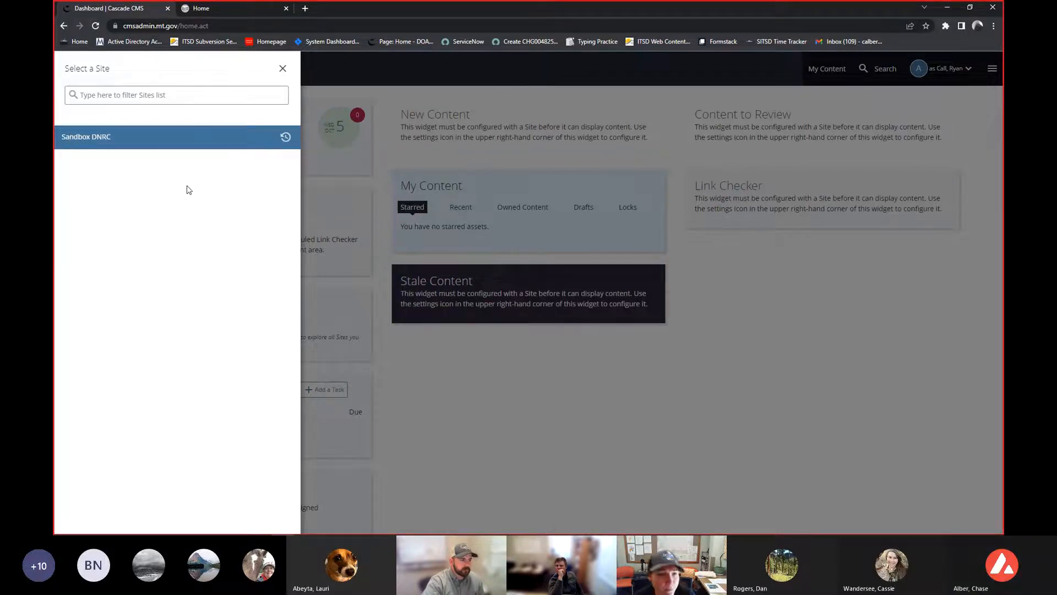
click(171, 140)
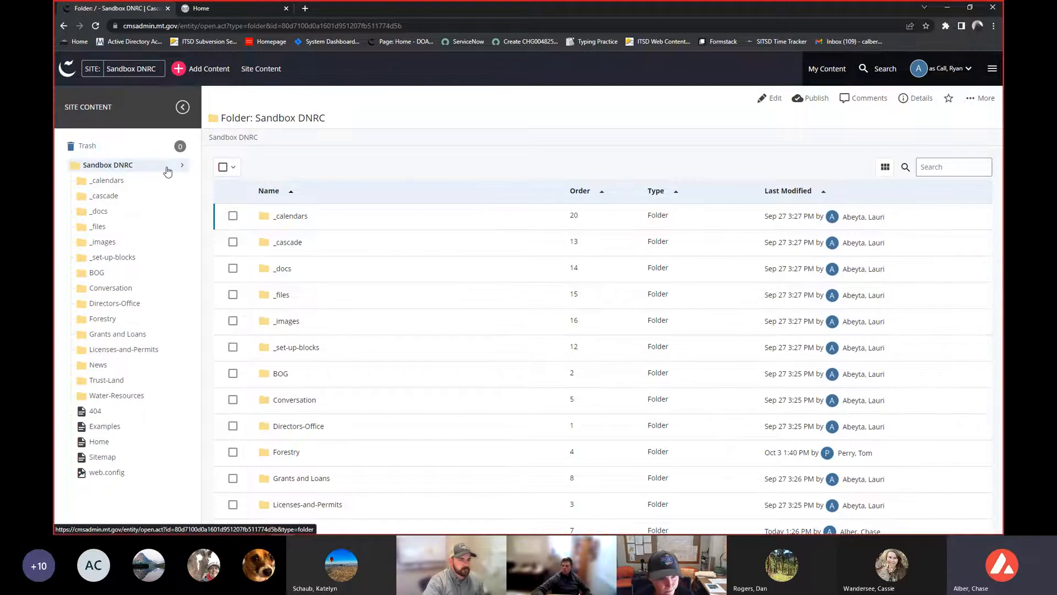
click(62, 69)
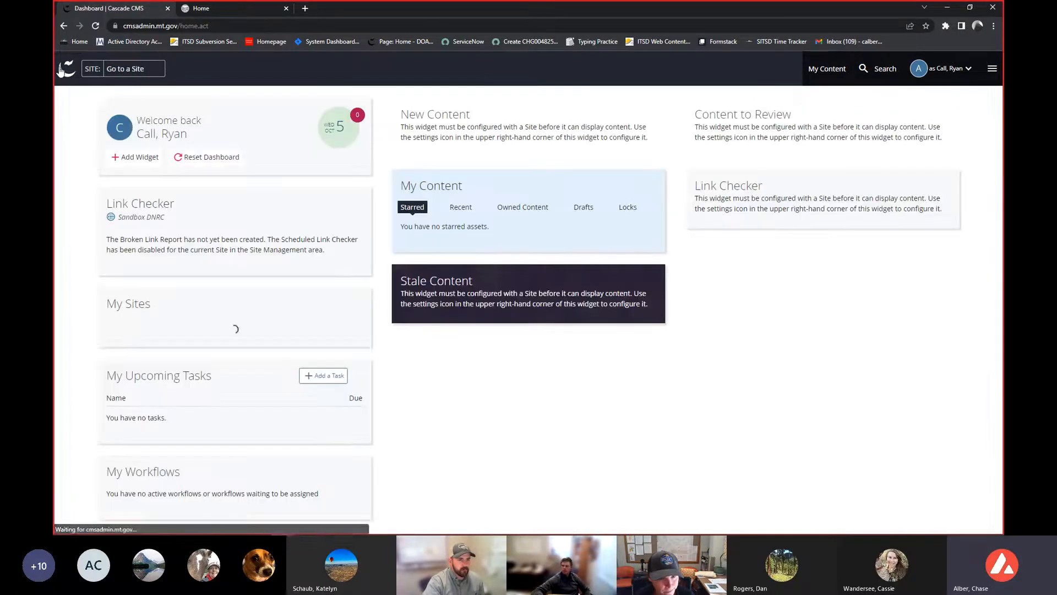
click(114, 68)
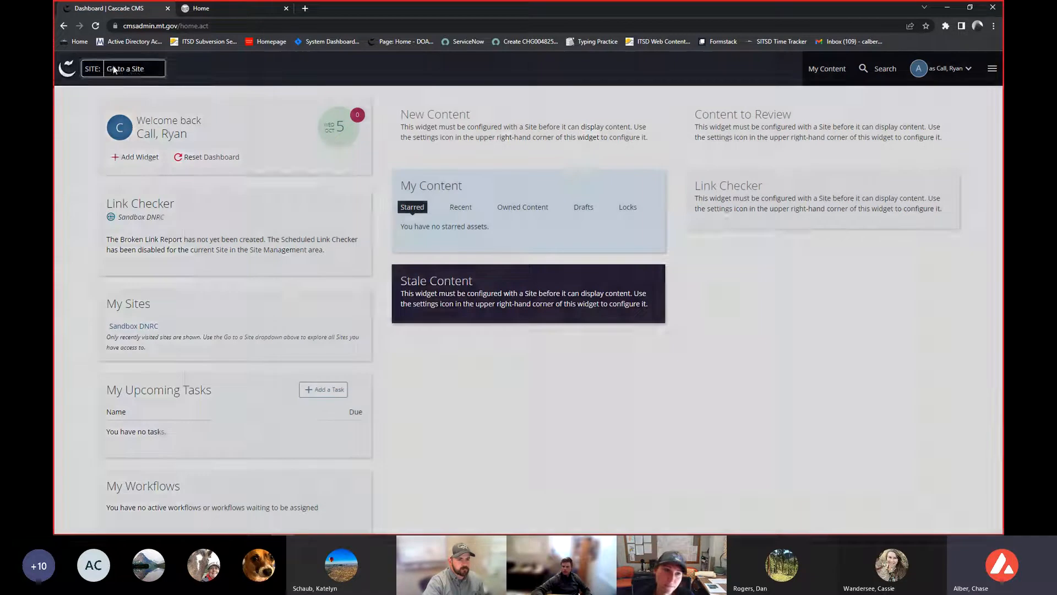
click(511, 118)
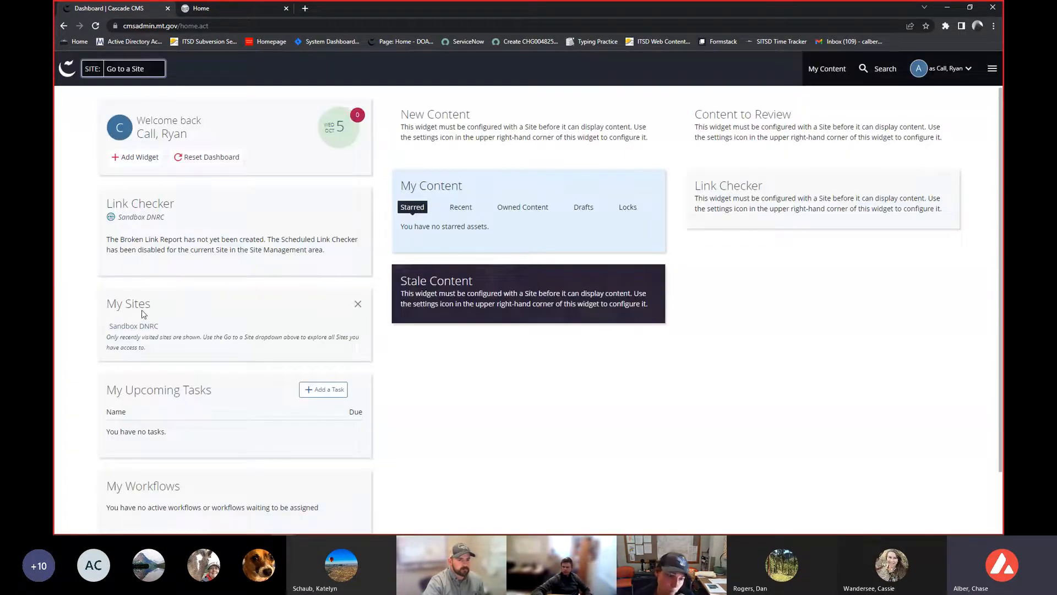
- Open the Sandbox DNRC site's root folder from My Sites, then open its BOG folder
click(137, 328)
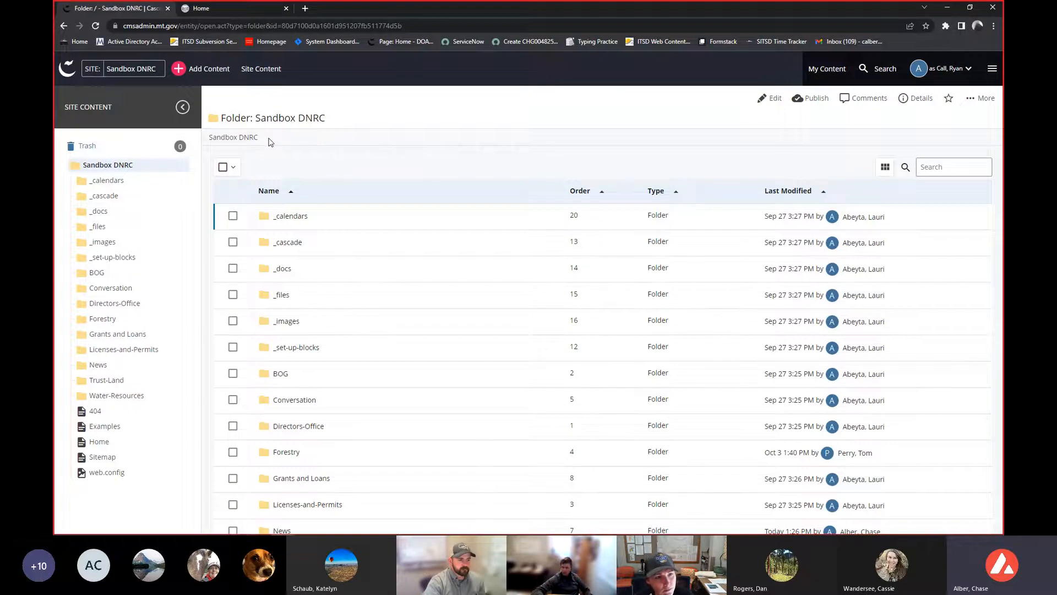
drag(270, 142, 211, 137)
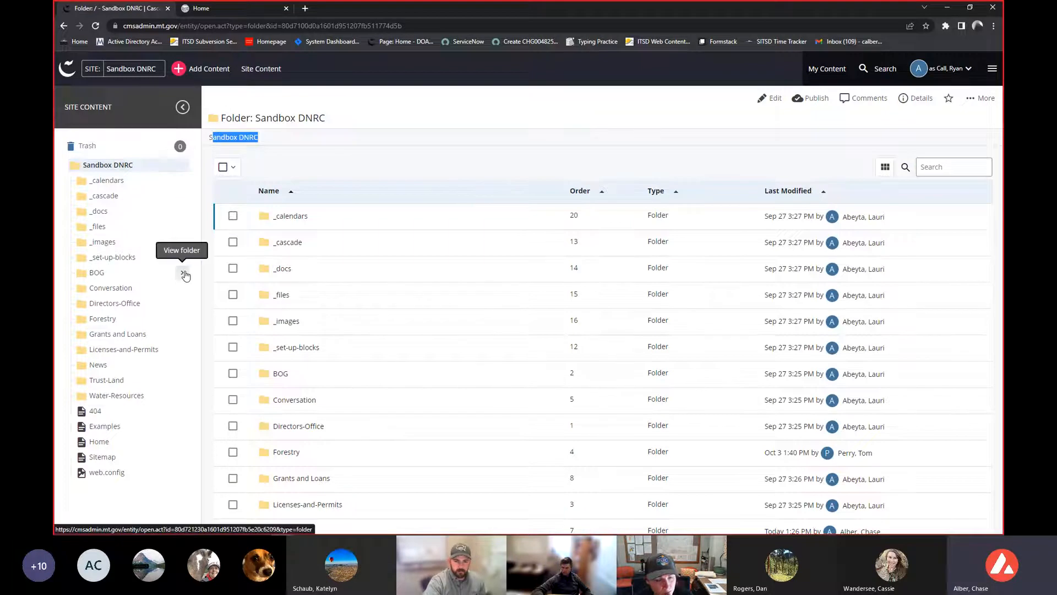
click(184, 274)
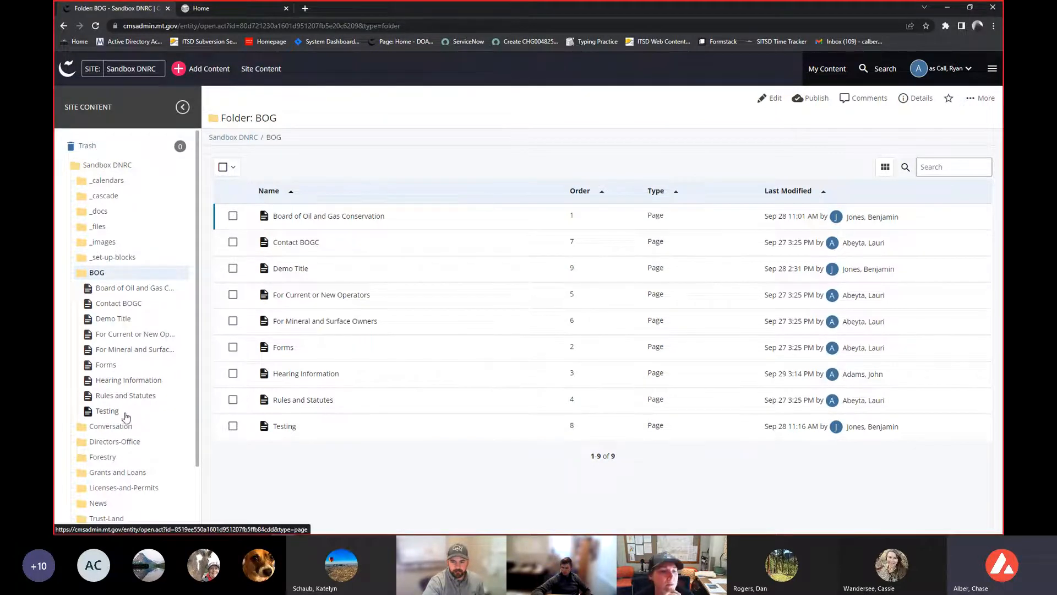
- Scroll the site content tree and open the Trust-Land folder
scroll(129, 319, down, 1)
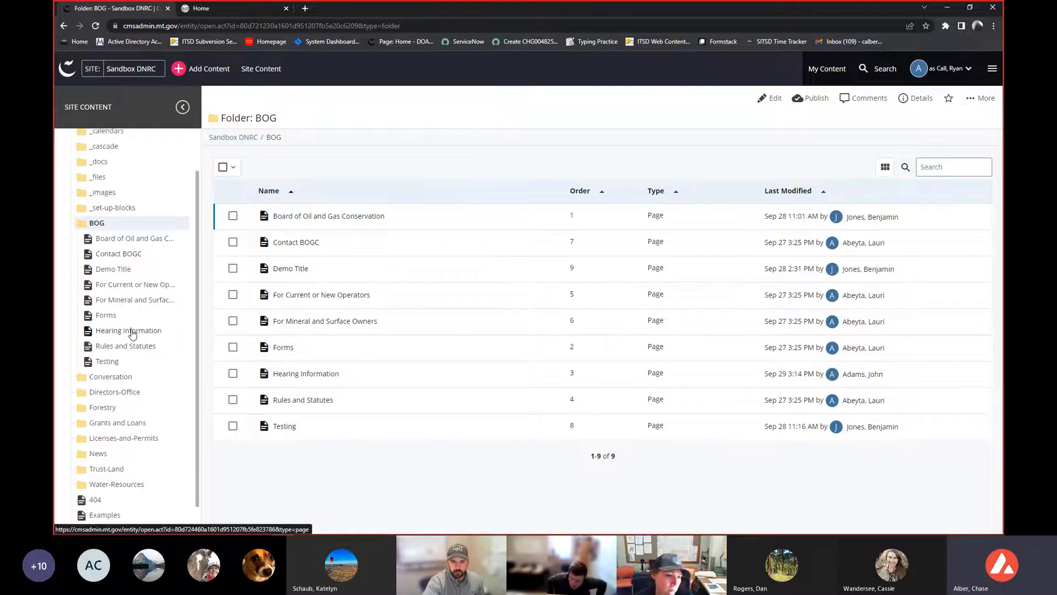
scroll(134, 332, down, 1)
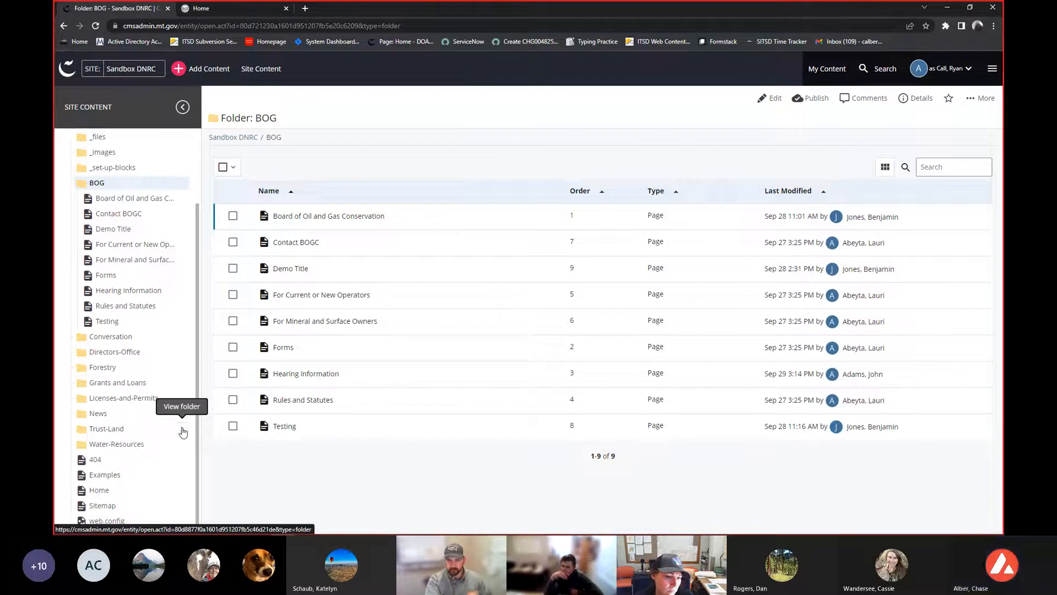
click(183, 431)
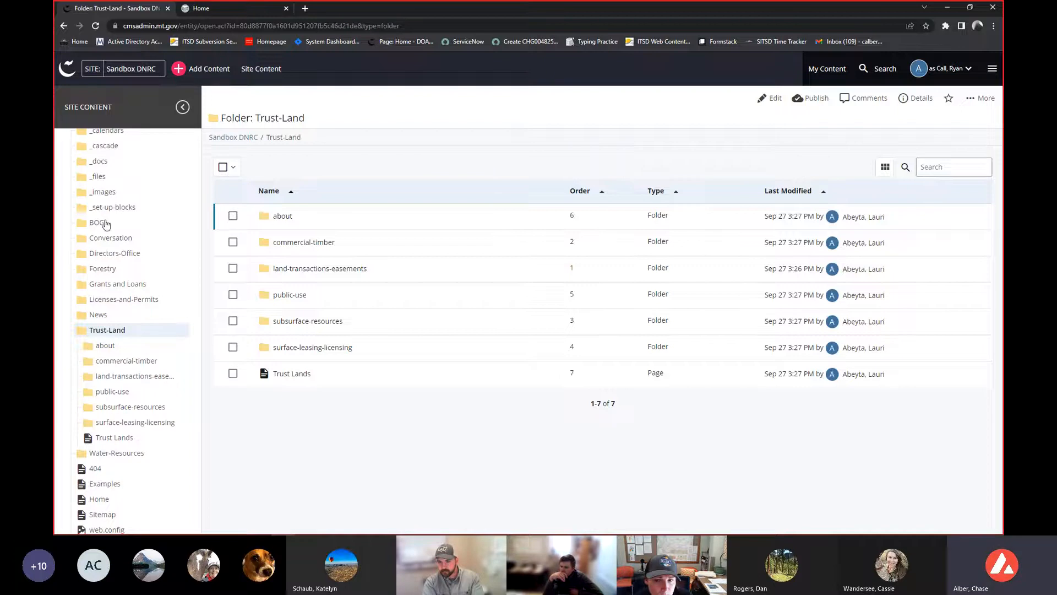
- Expand the Grants and Loans folder and its grants and images subfolders in the content tree
scroll(113, 242, up, 1)
scroll(116, 267, down, 1)
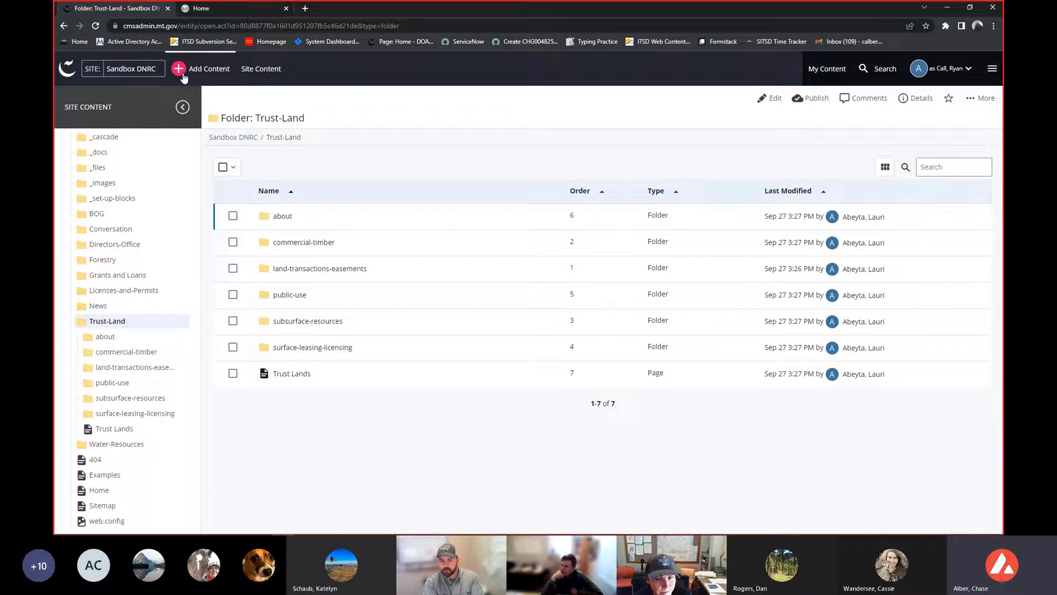
click(136, 278)
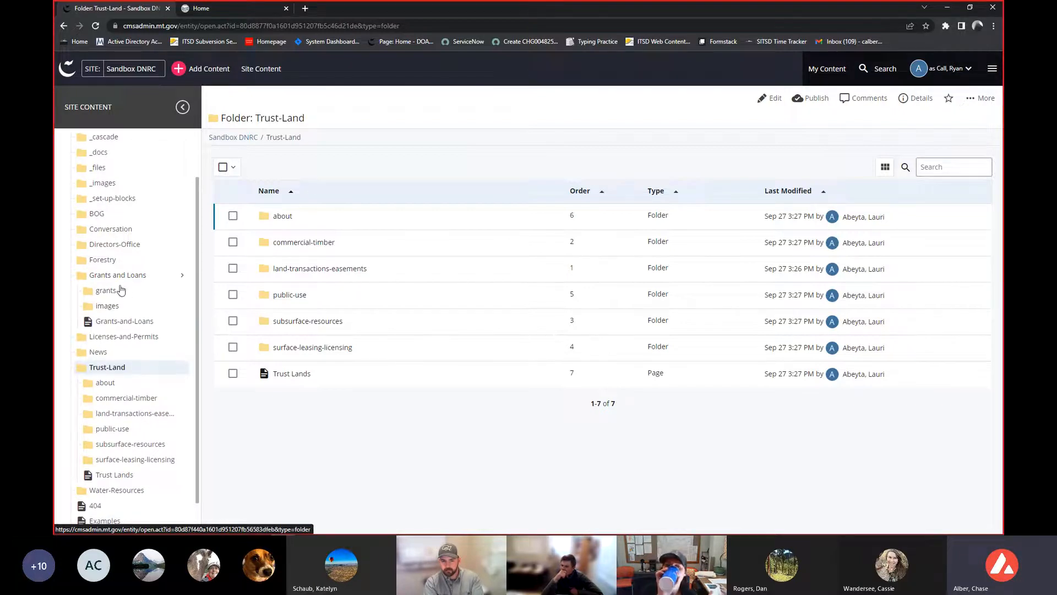
click(120, 290)
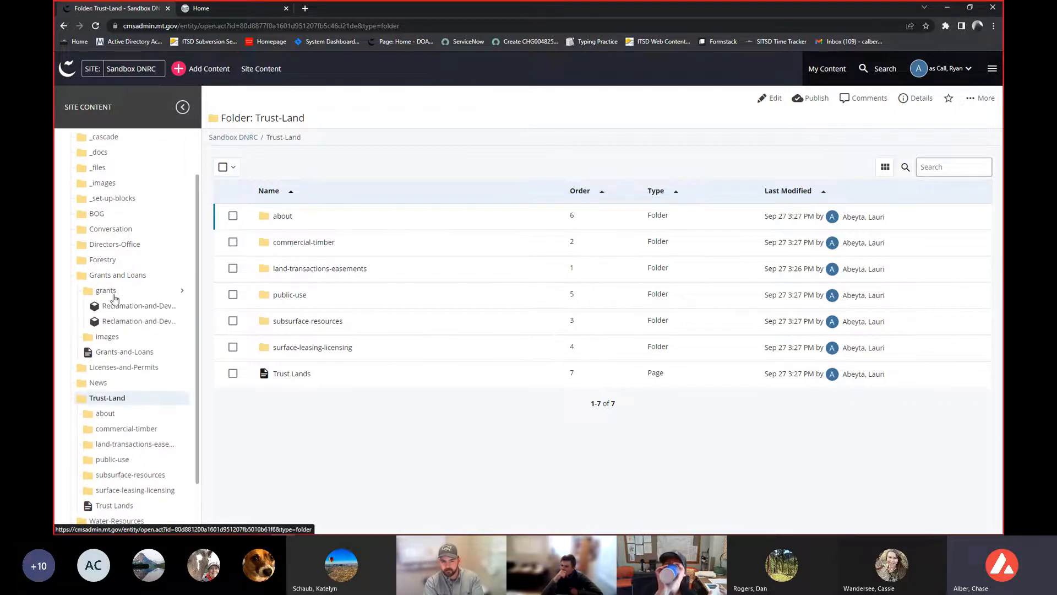
click(112, 339)
scroll(117, 311, down, 2)
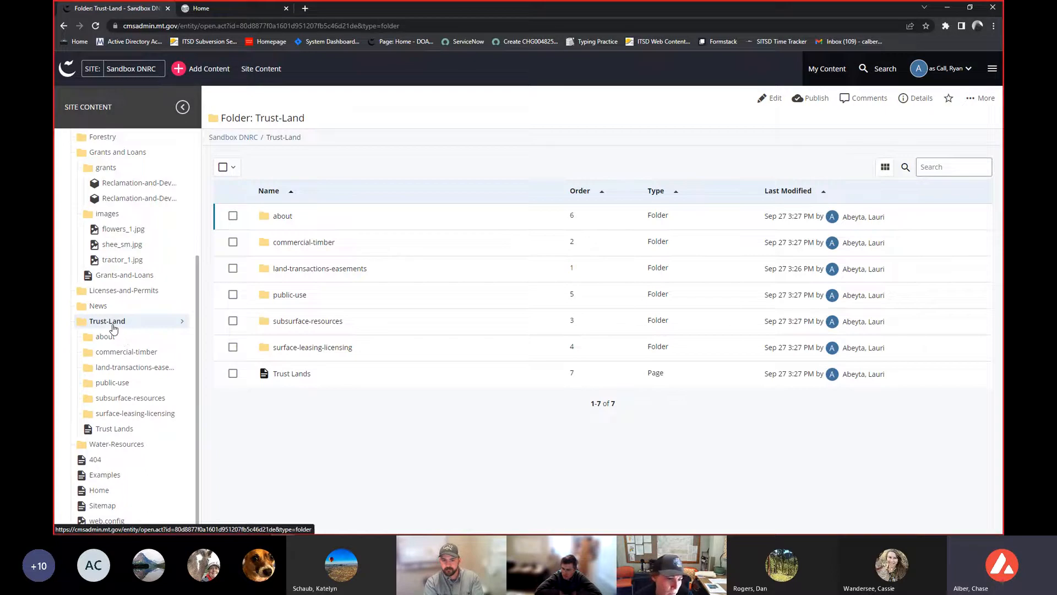
- Open the Trust Lands page inside Trust-Land and scroll through its preview
click(128, 433)
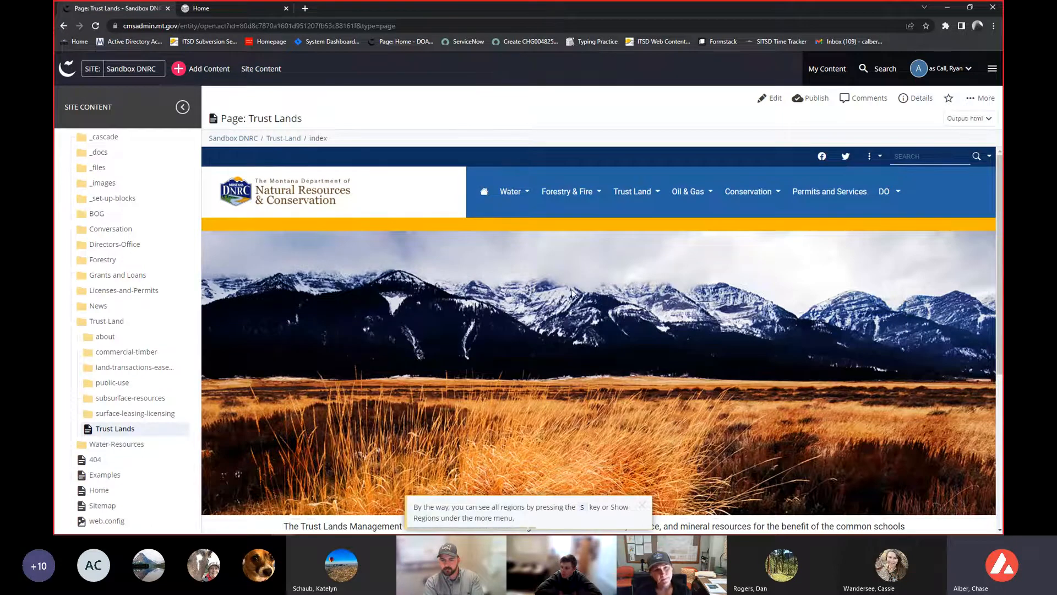
scroll(458, 354, down, 1)
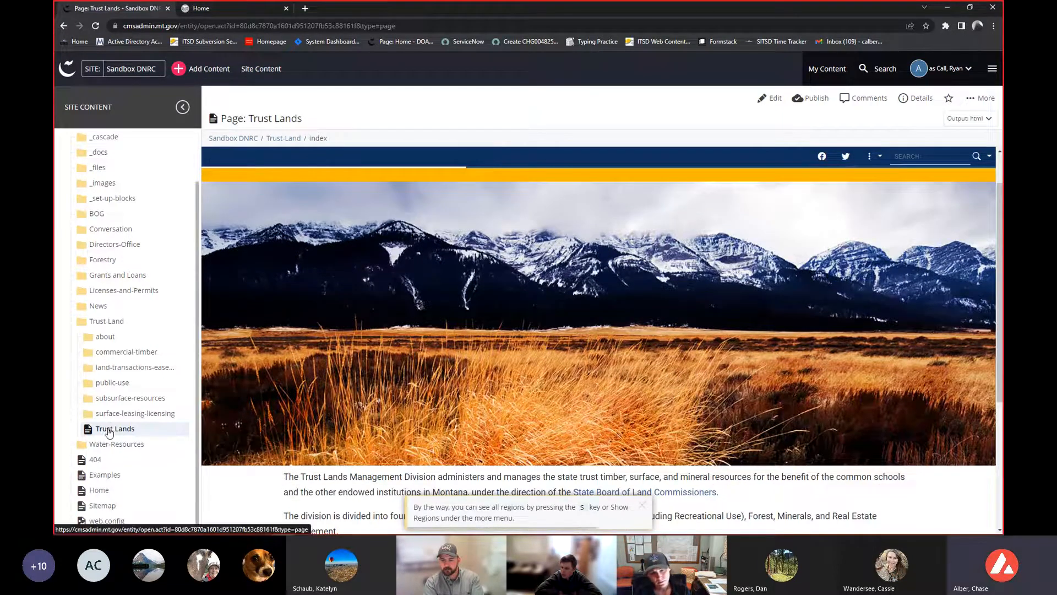
scroll(590, 341, down, 3)
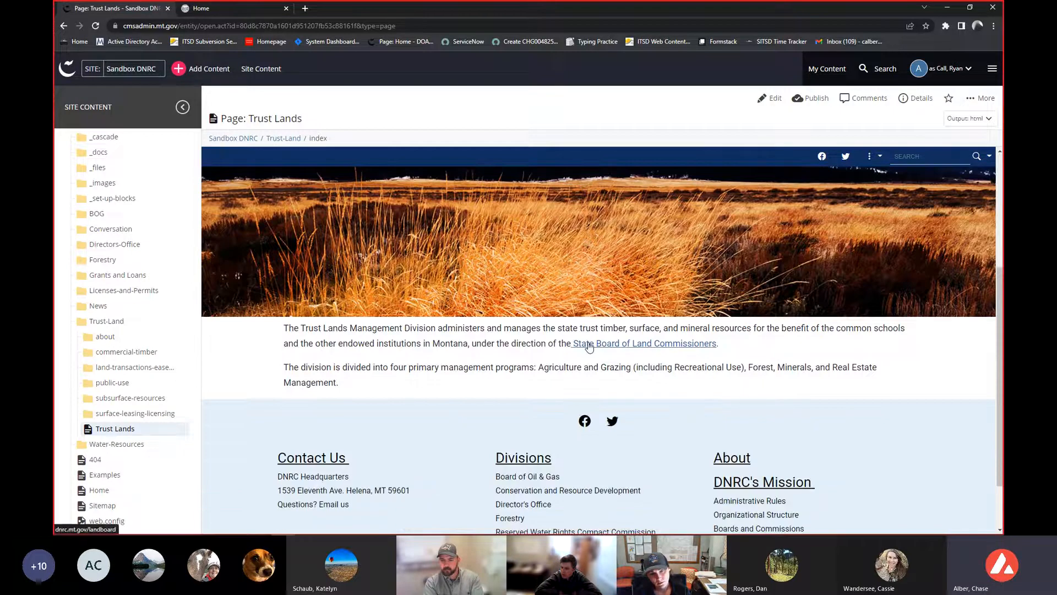
scroll(588, 346, up, 3)
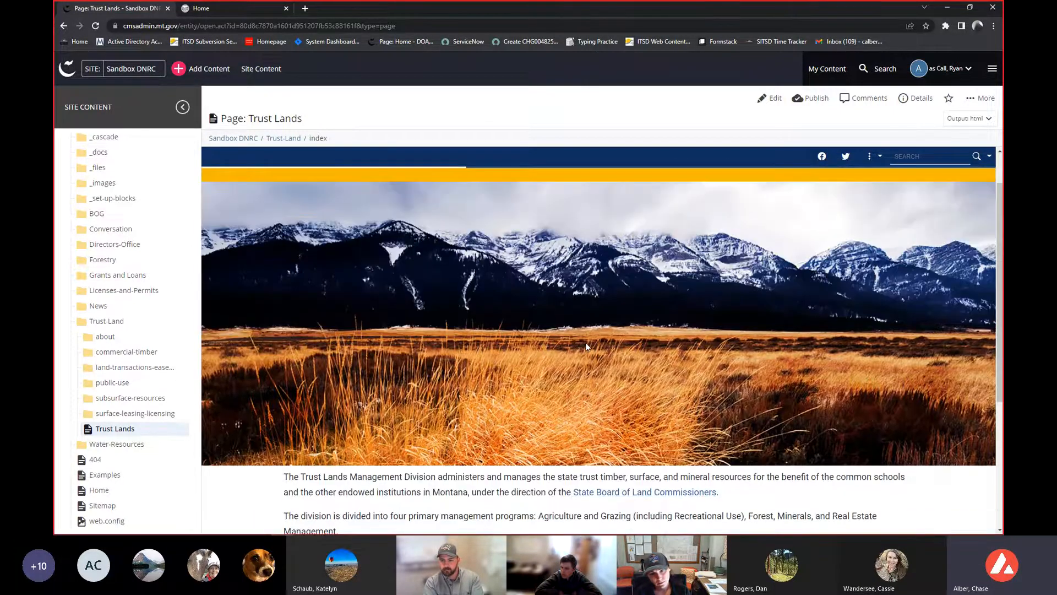
scroll(586, 347, up, 1)
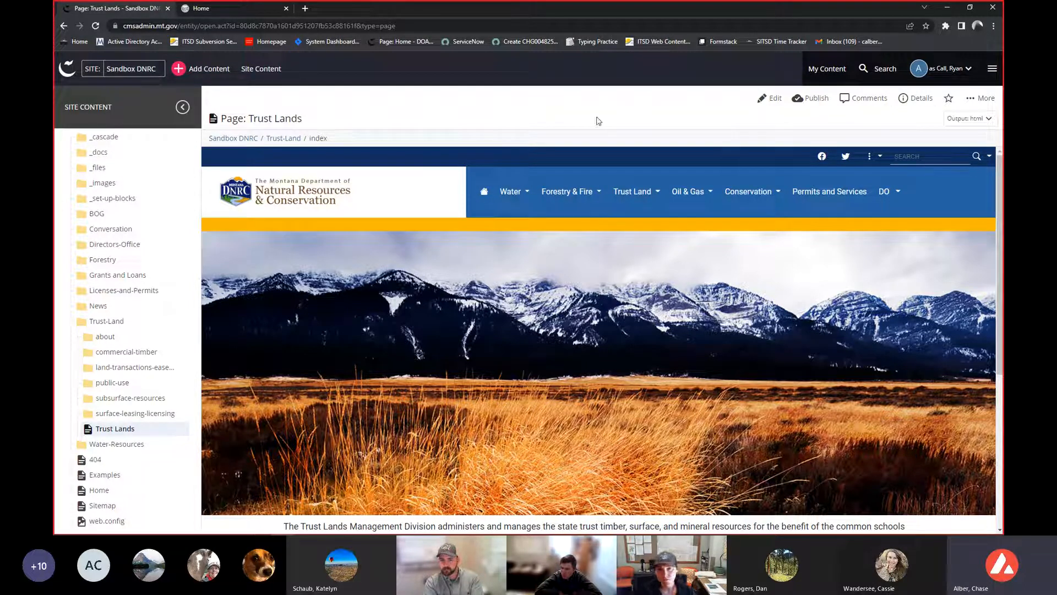
- Open the Trust Lands page for editing and expand its Banner Image section
click(770, 98)
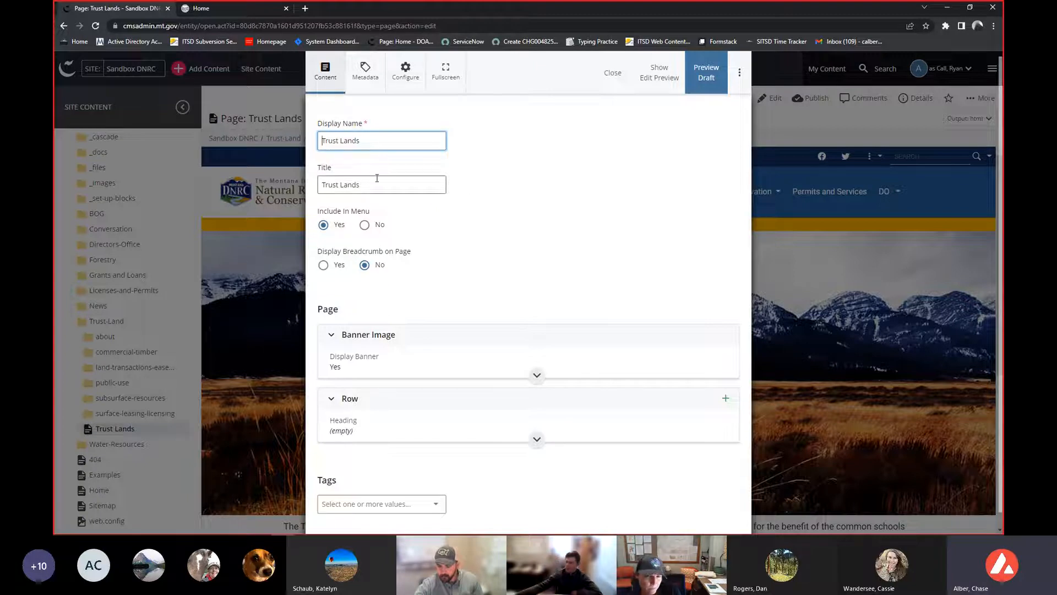
scroll(374, 187, down, 1)
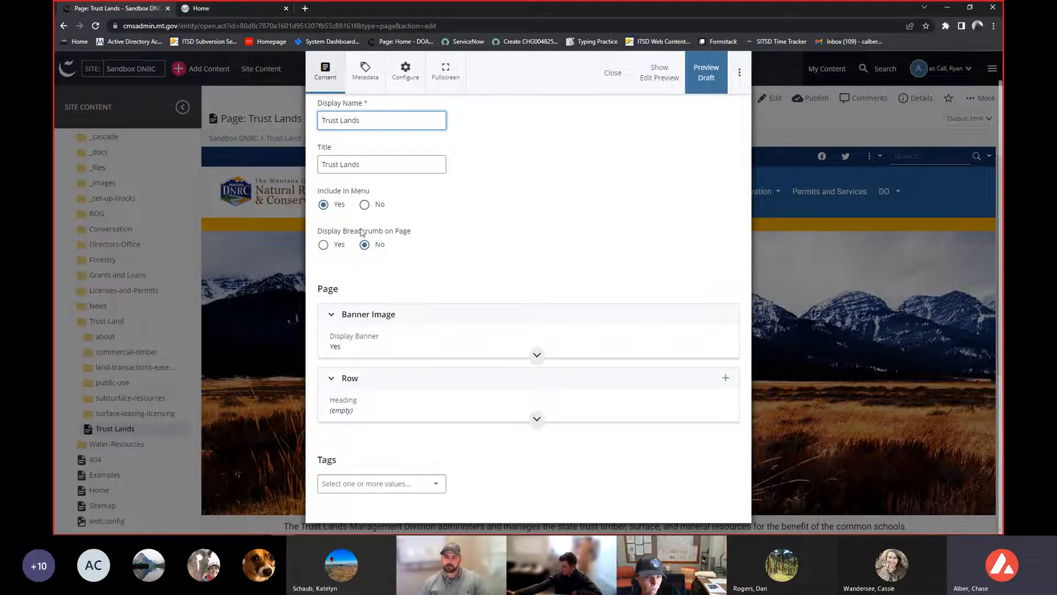
click(412, 348)
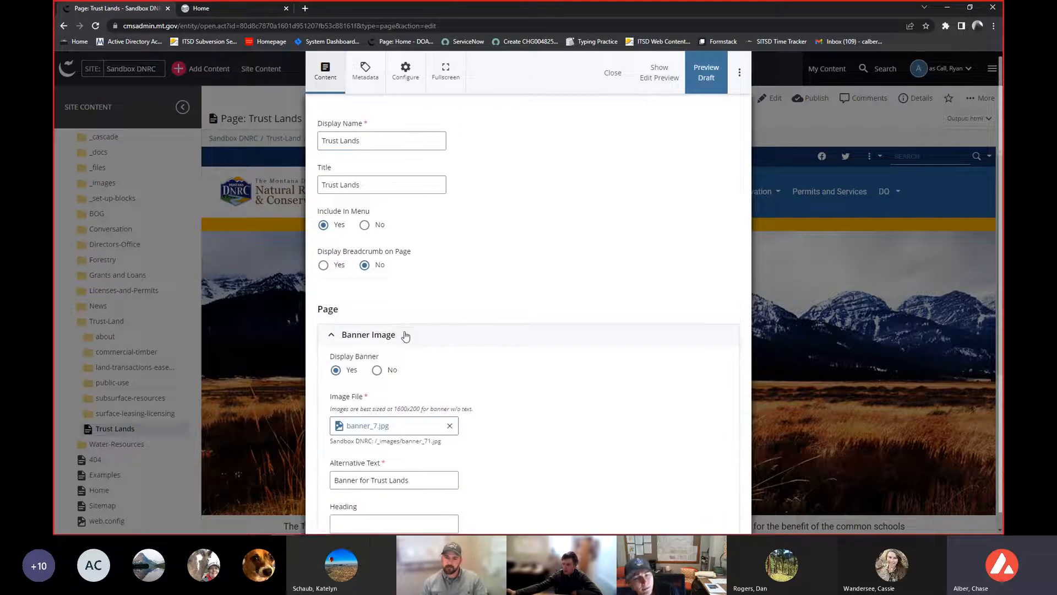
scroll(402, 332, down, 1)
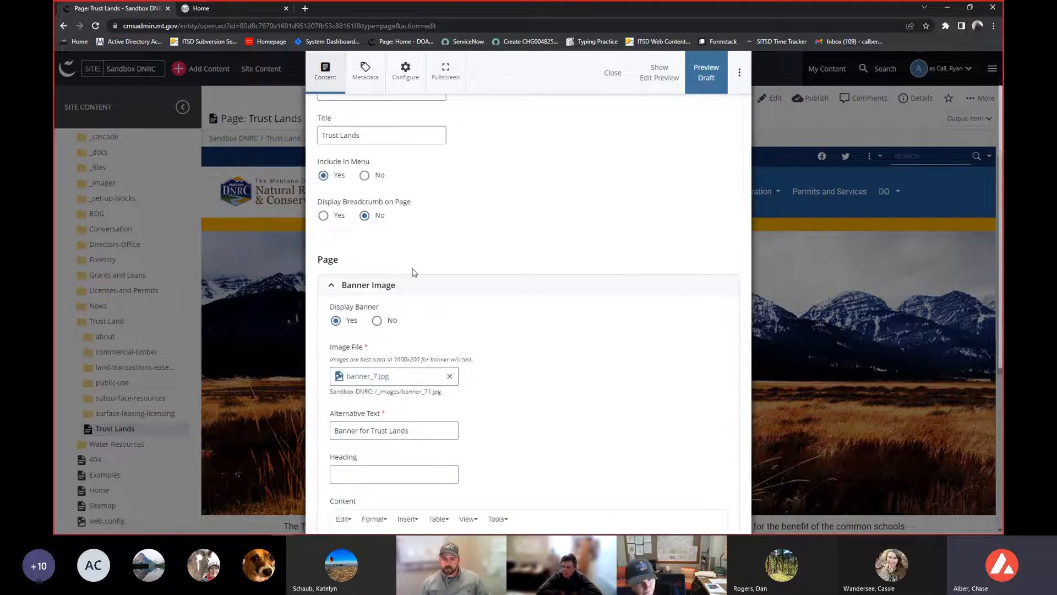
scroll(413, 286, down, 2)
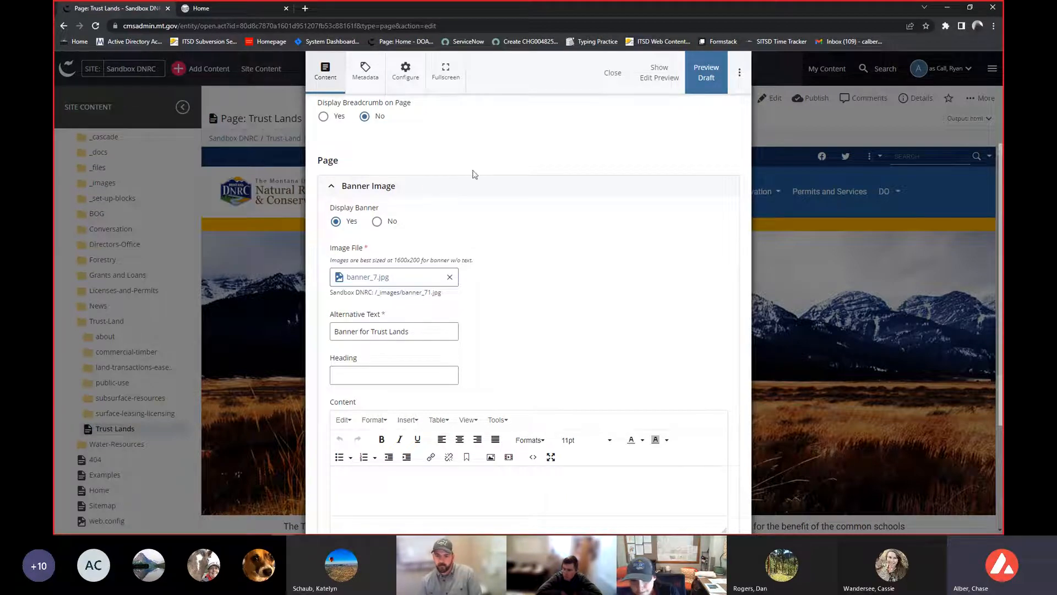
- Switch the Display Banner option to No and back to Yes
click(377, 221)
click(335, 287)
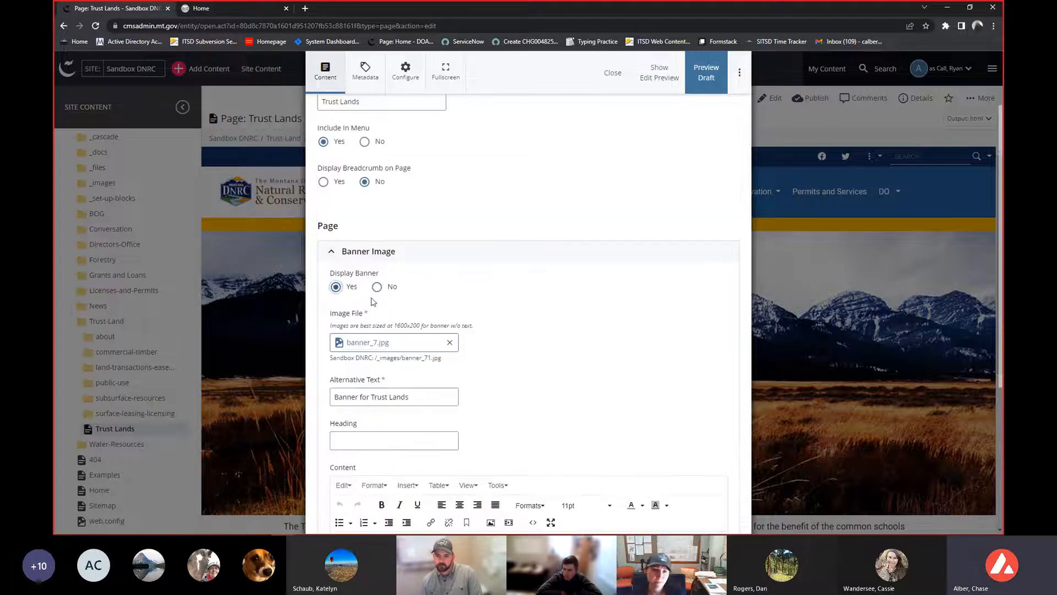
click(383, 347)
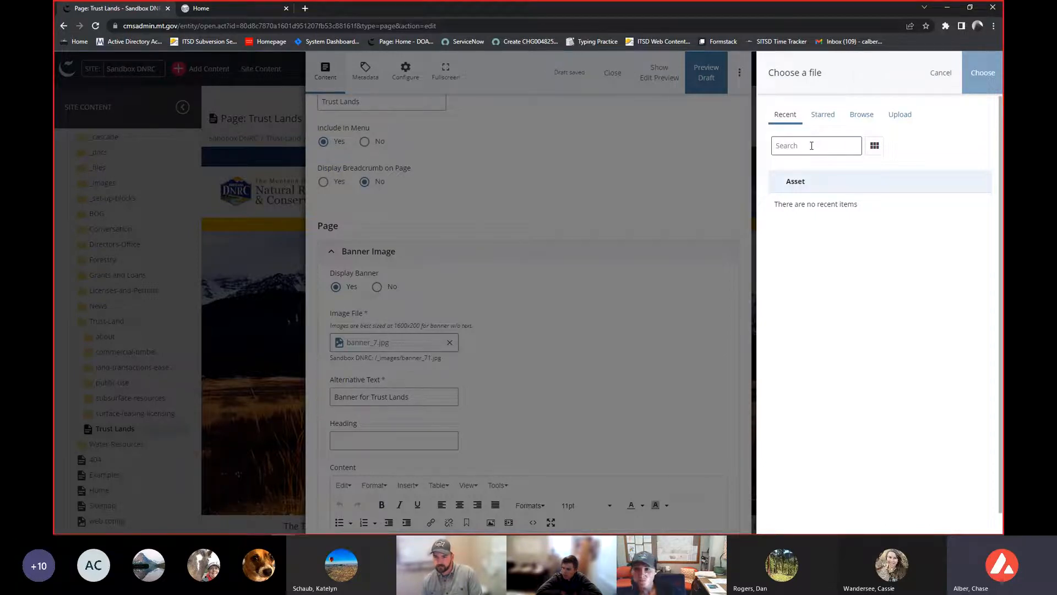
click(902, 115)
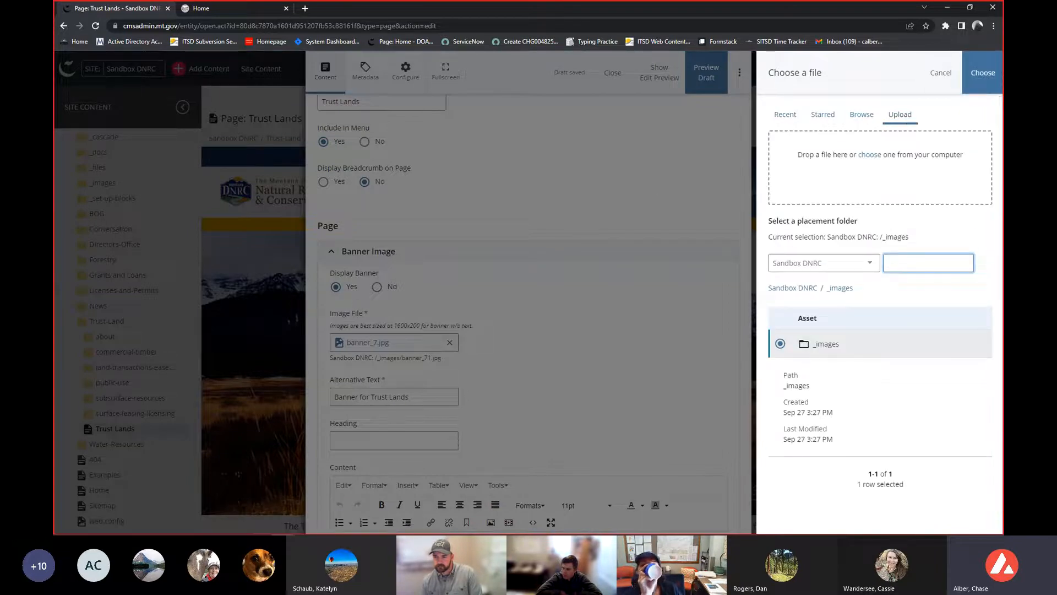
click(941, 72)
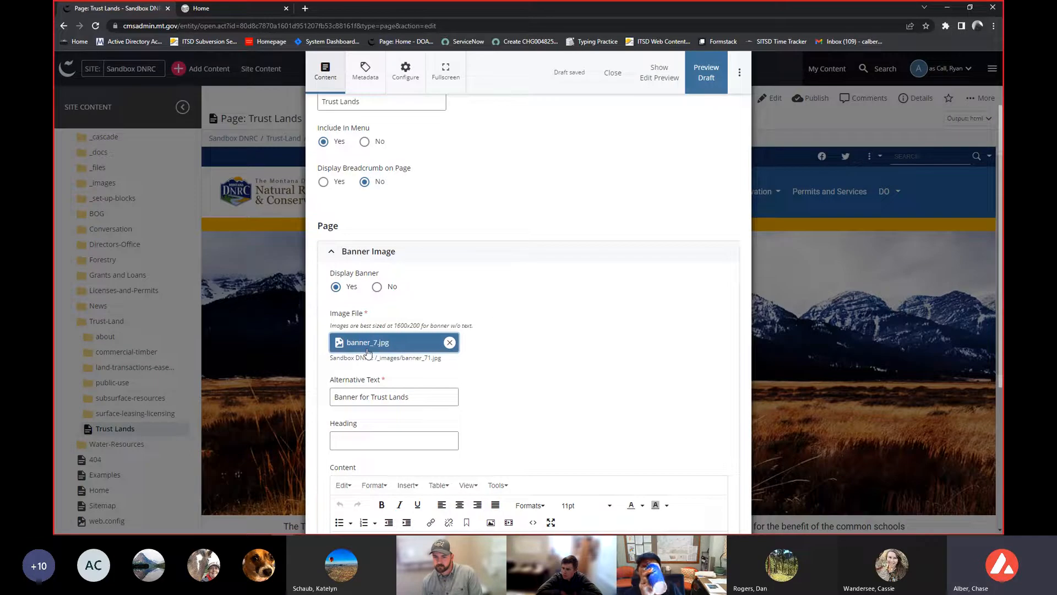
- Reopen the banner Image File chooser and look through its Upload, Browse, Recent and Starred tabs
click(368, 350)
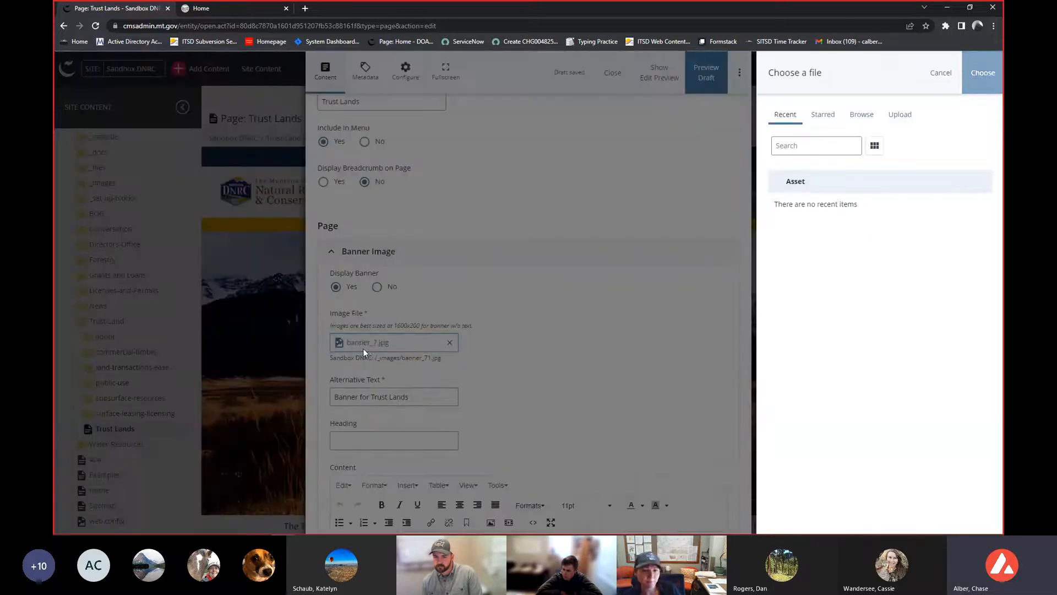
click(907, 120)
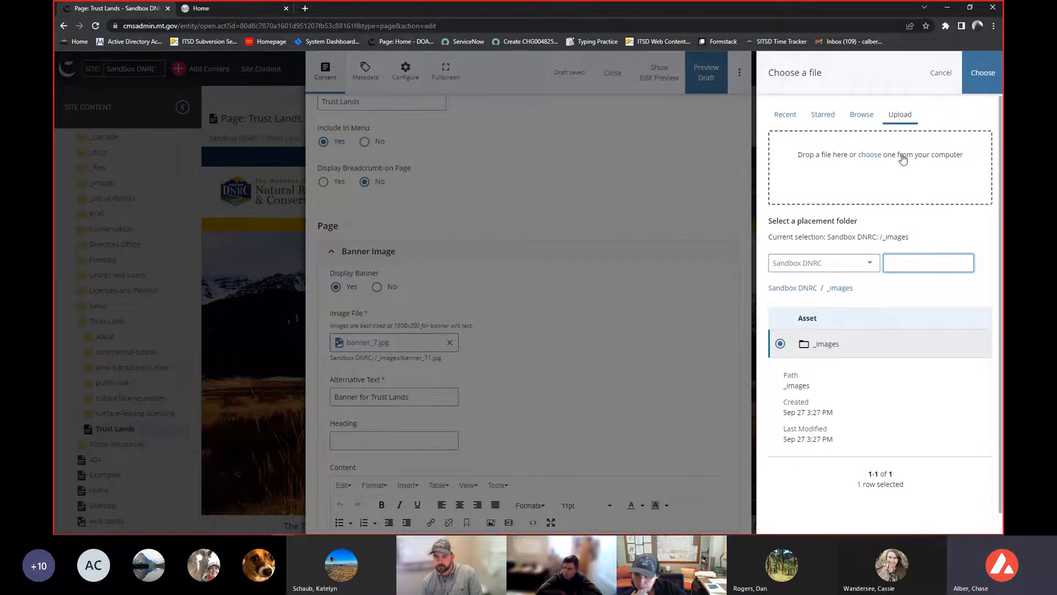
click(860, 119)
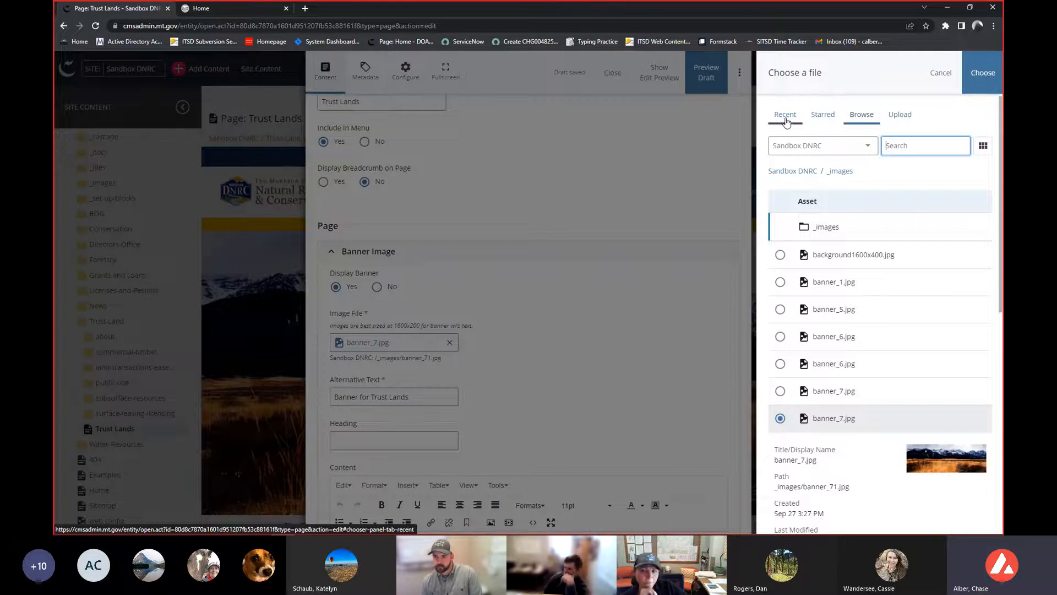
click(786, 120)
click(833, 119)
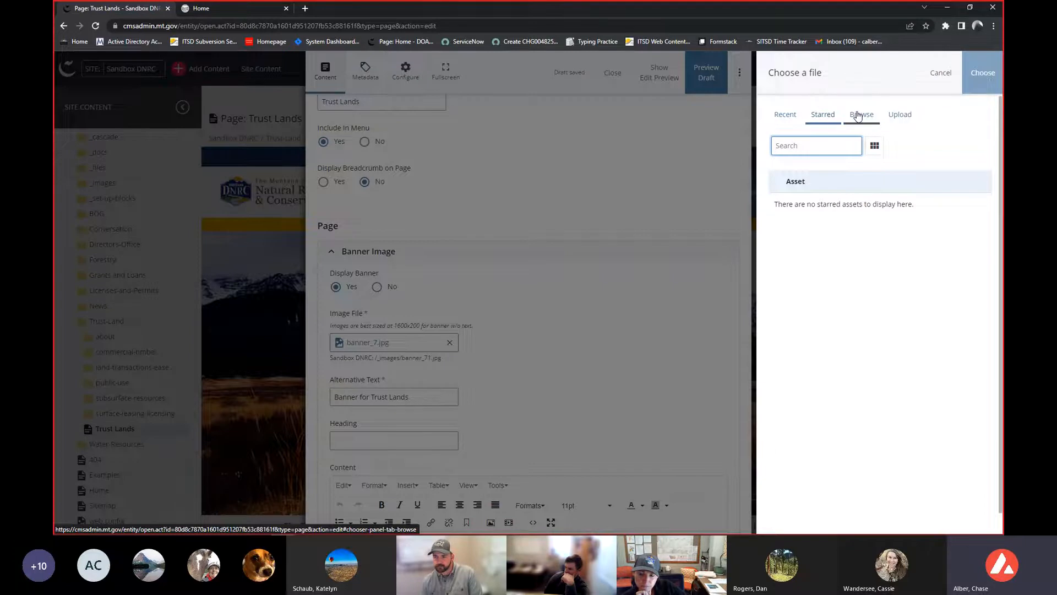
click(859, 115)
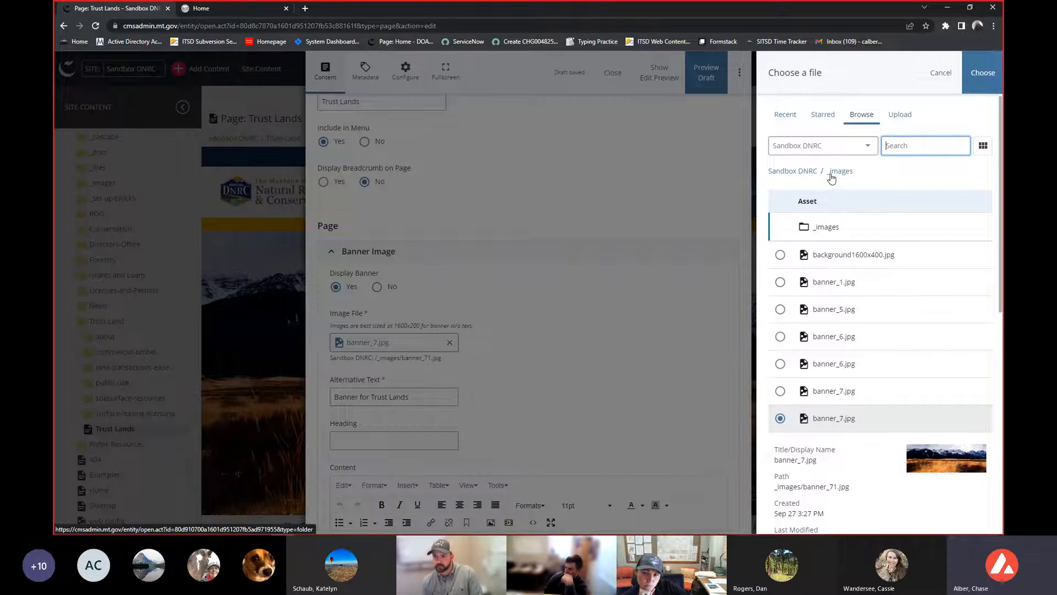
- Browse the site's folders in the file chooser, open _images, and choose banner_6.jpg as the banner image file
click(789, 174)
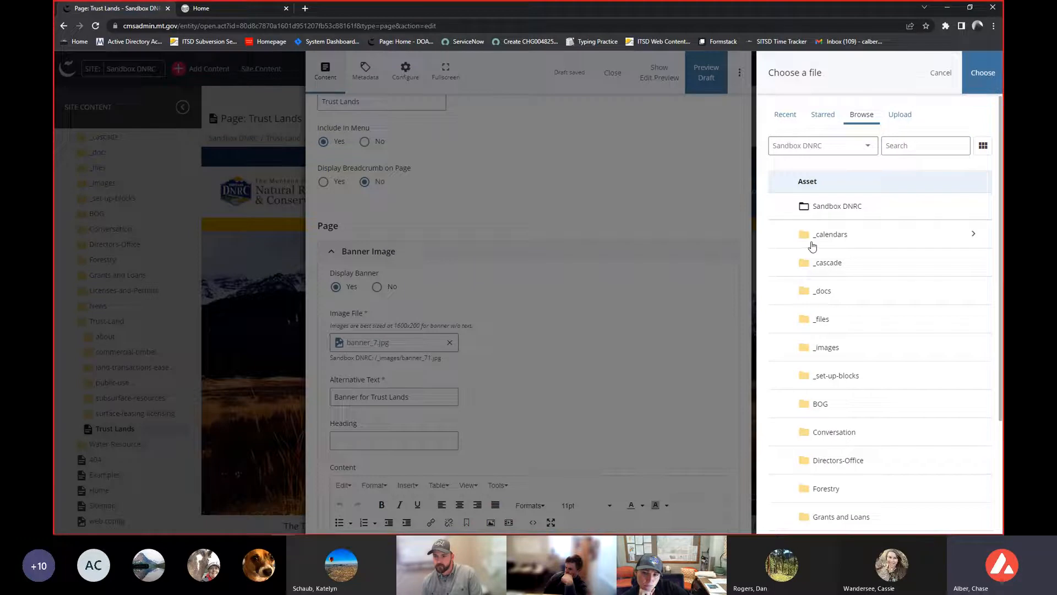
scroll(812, 248, down, 3)
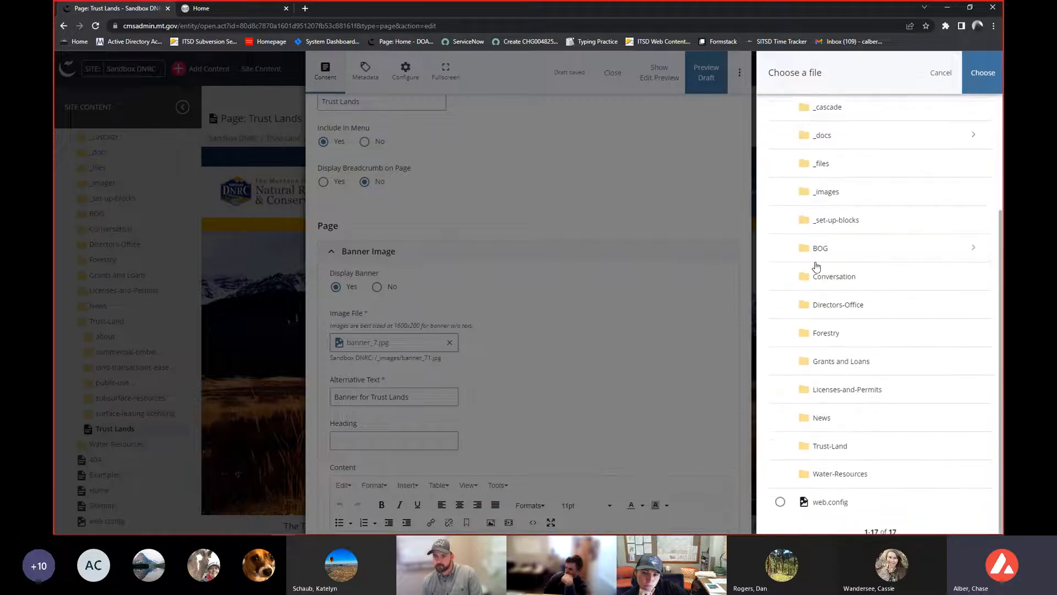
scroll(814, 259, up, 2)
click(826, 241)
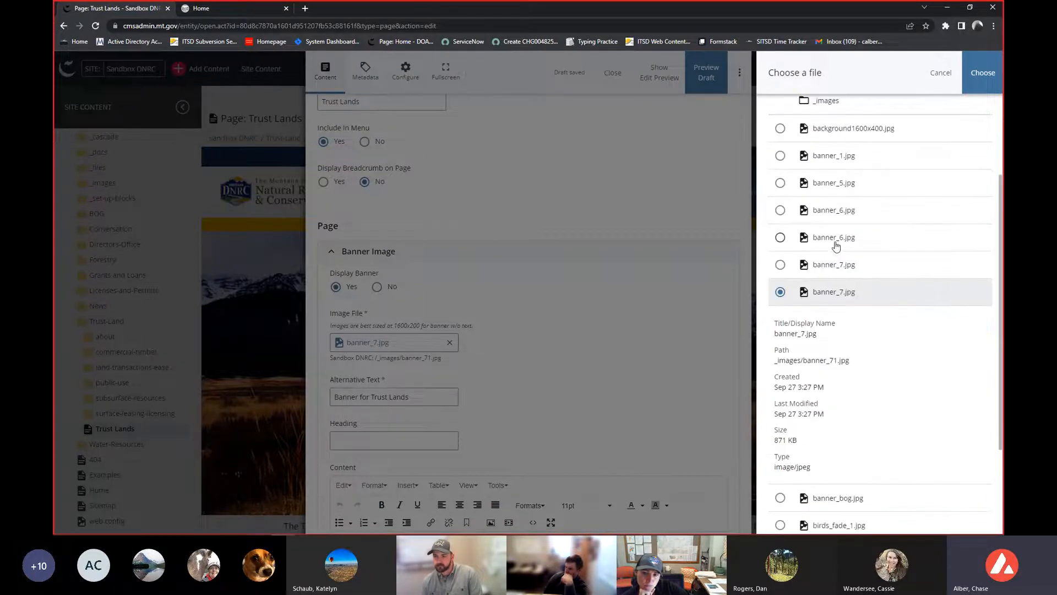
scroll(836, 246, up, 2)
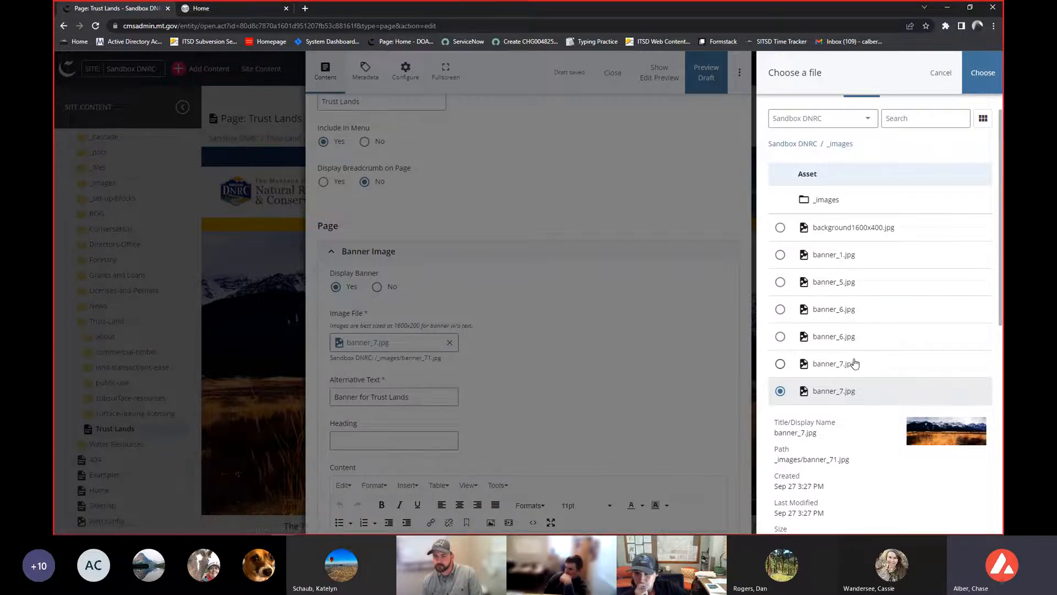
scroll(851, 361, down, 1)
scroll(834, 285, down, 2)
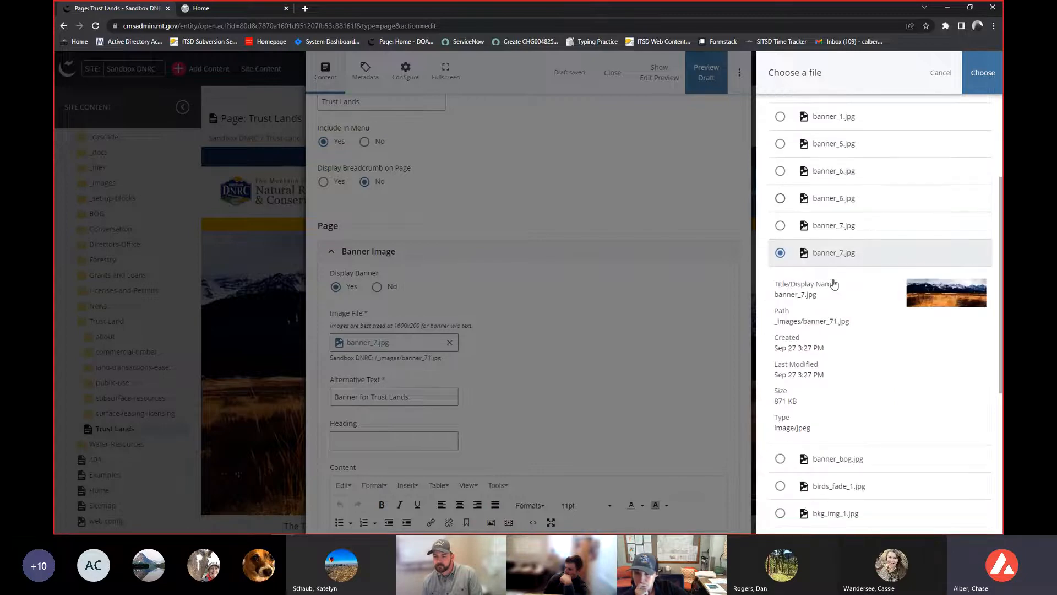
click(780, 216)
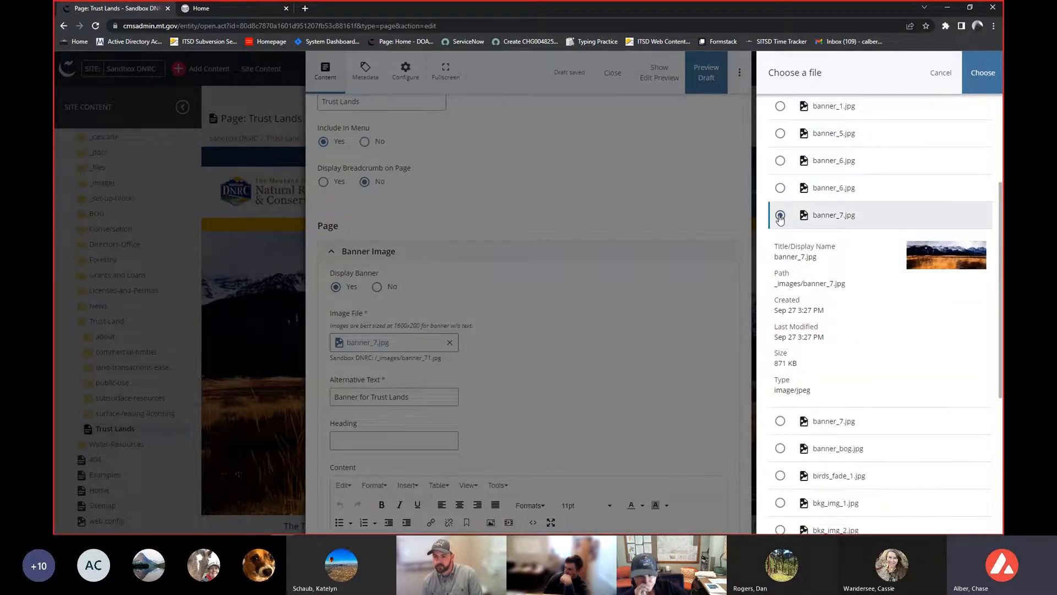
click(780, 188)
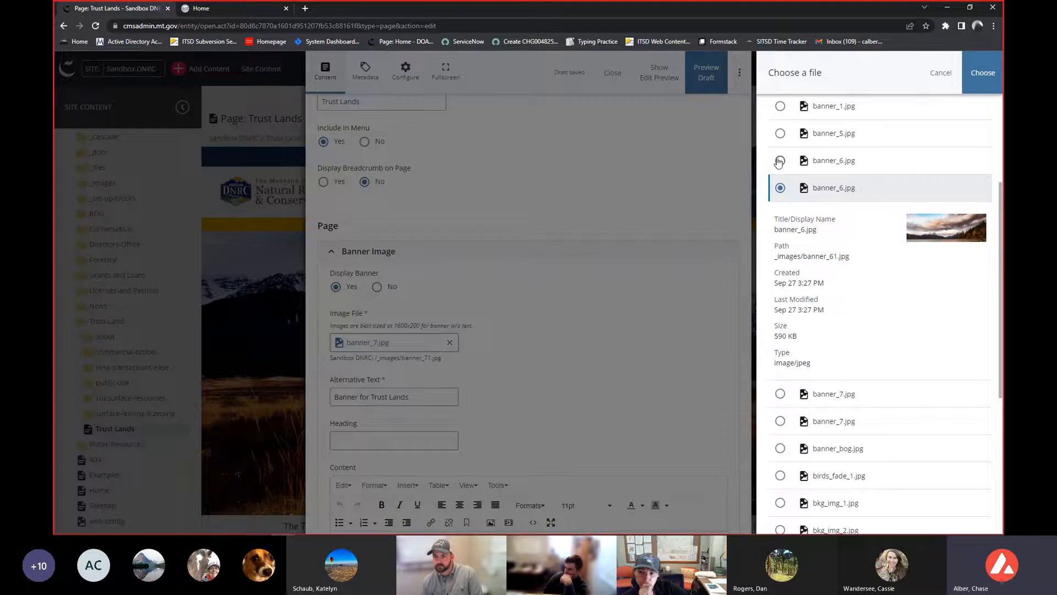
scroll(795, 231, up, 2)
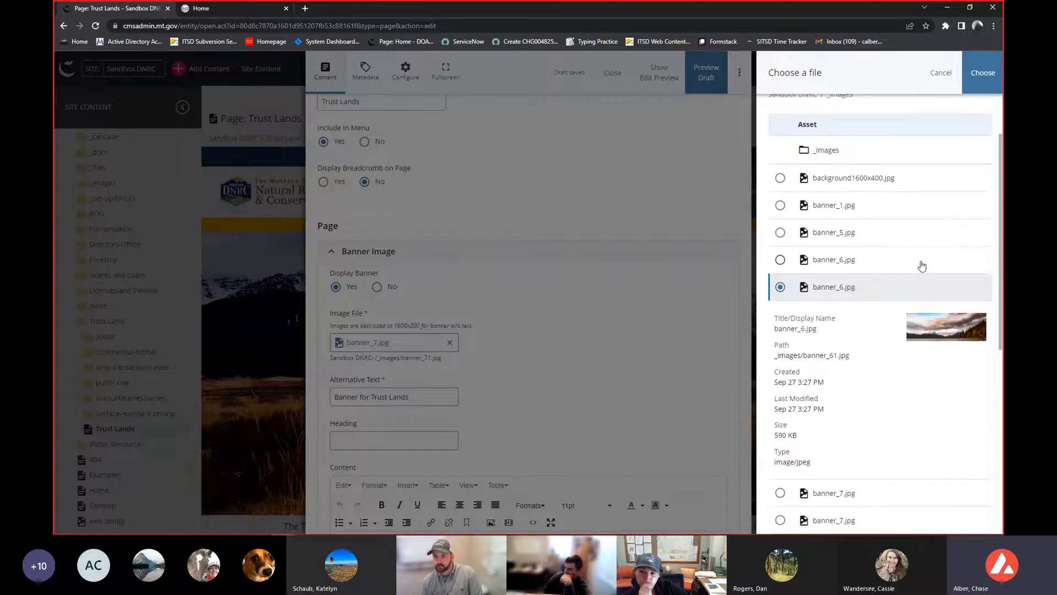
click(983, 73)
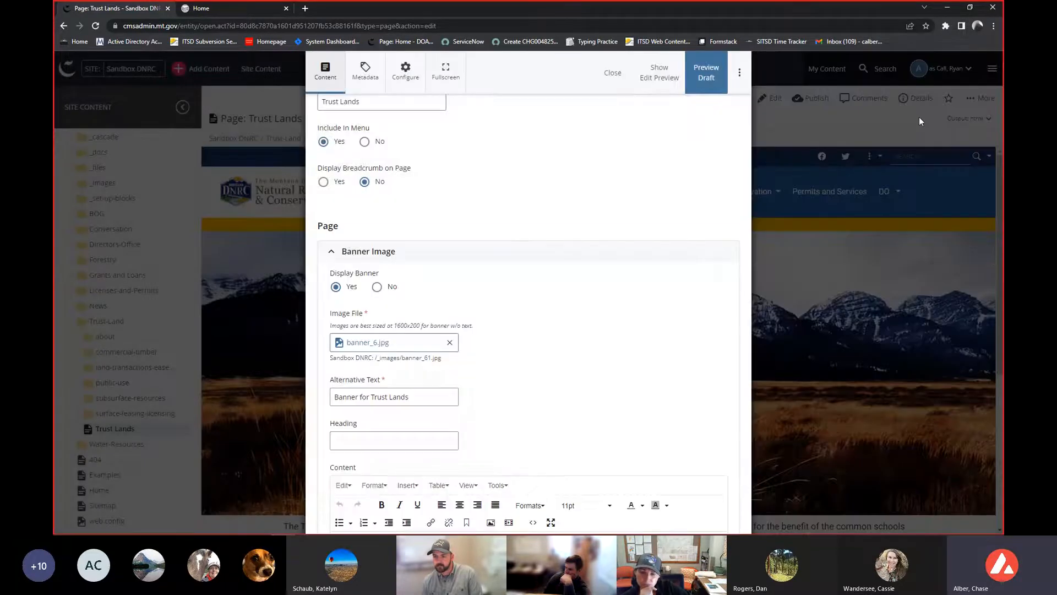
- Collapse the Banner Image section and expand the Row section of the page content
scroll(531, 329, down, 2)
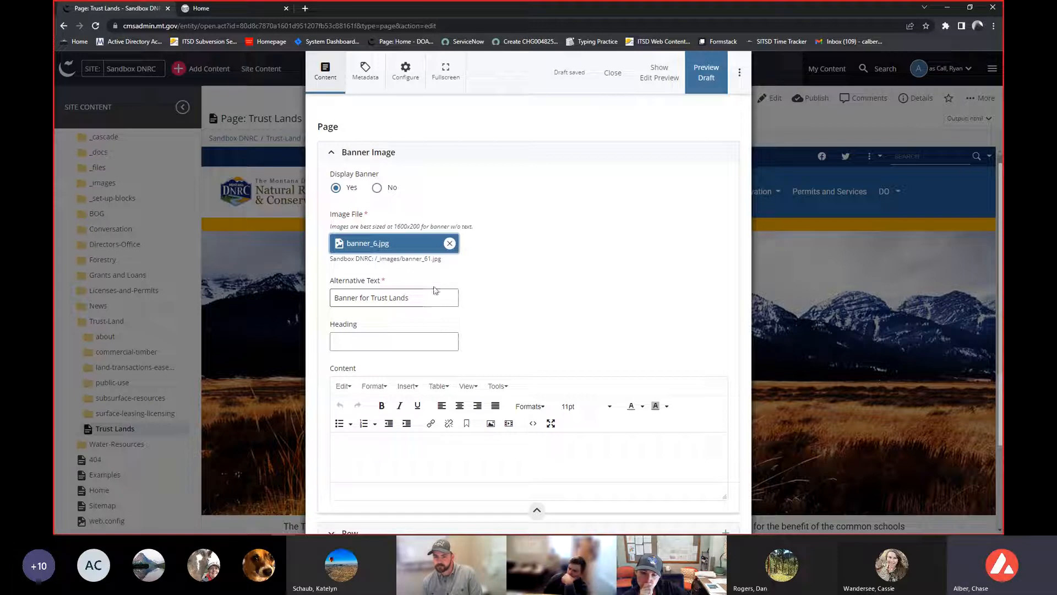
scroll(431, 289, down, 3)
scroll(421, 291, up, 1)
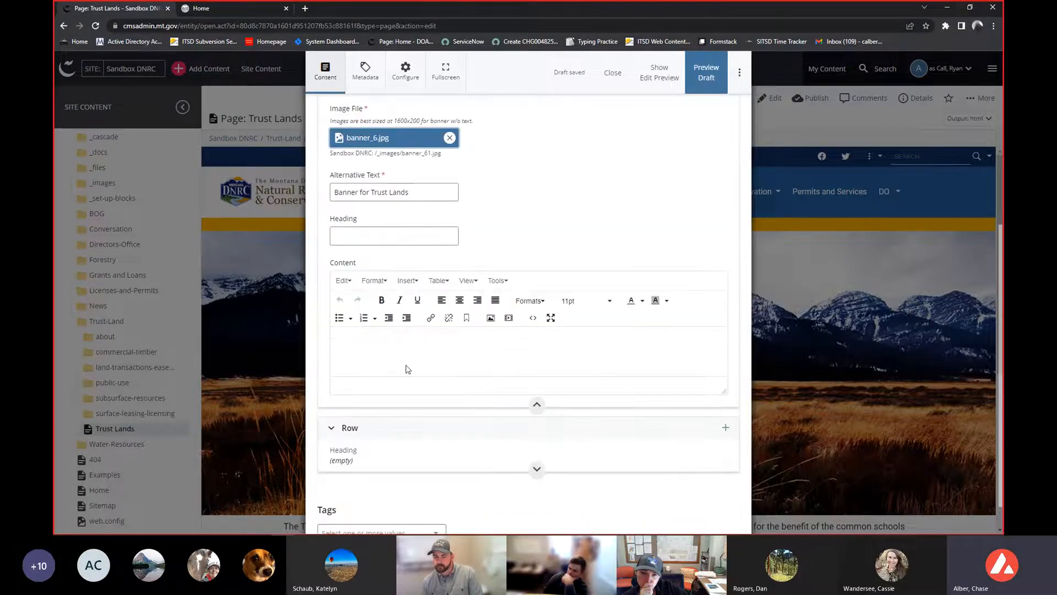
scroll(429, 385, up, 1)
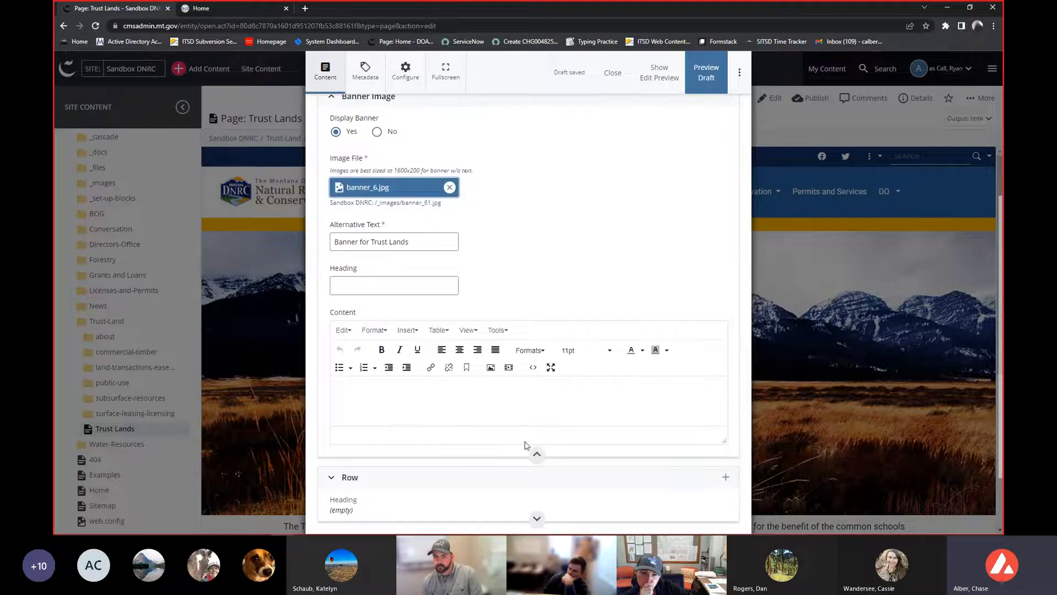
scroll(496, 413, up, 3)
scroll(380, 231, down, 1)
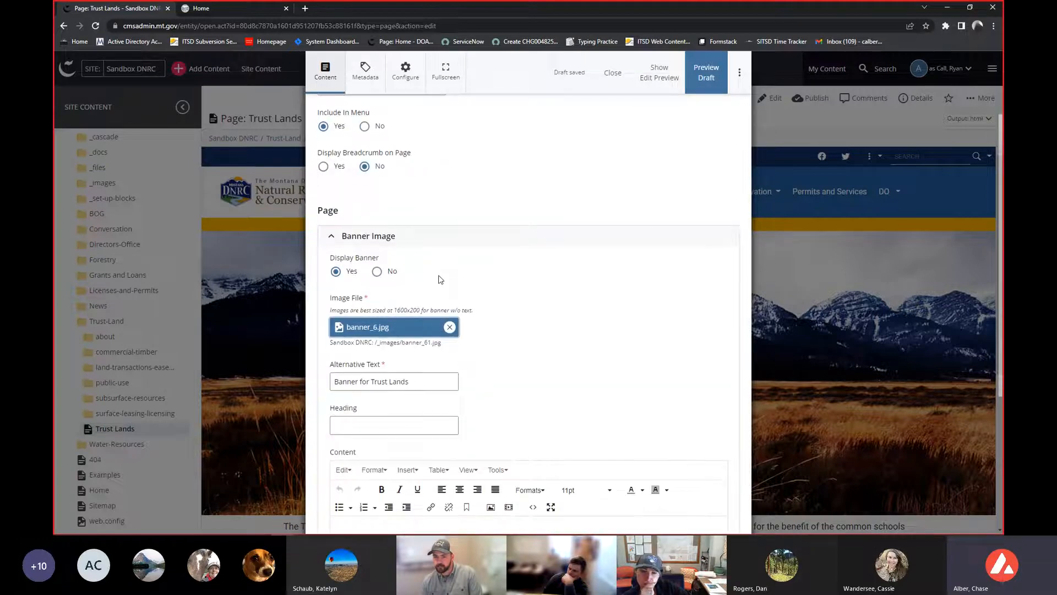
click(397, 194)
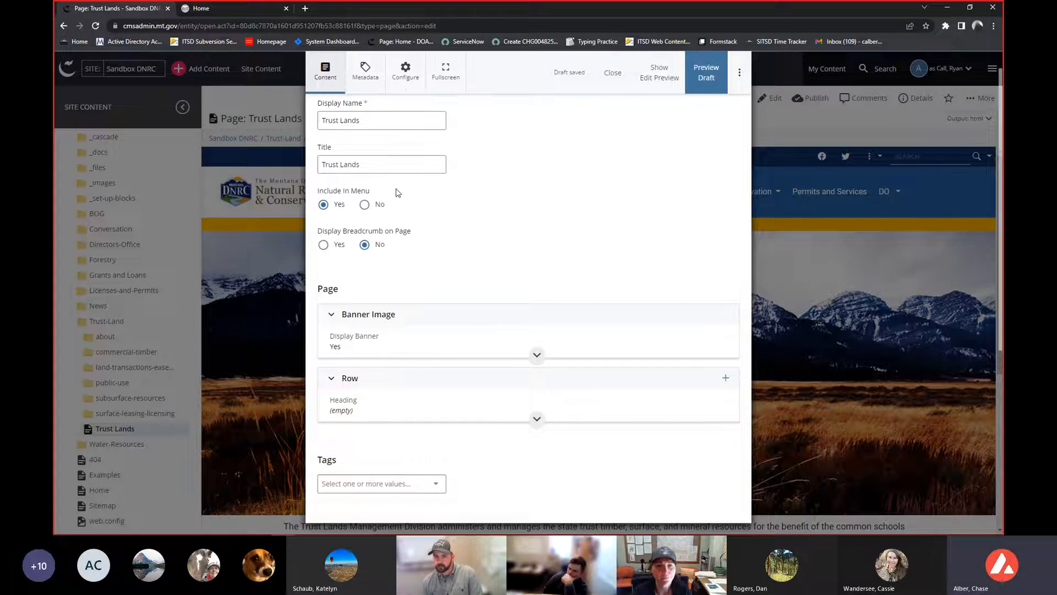
click(405, 378)
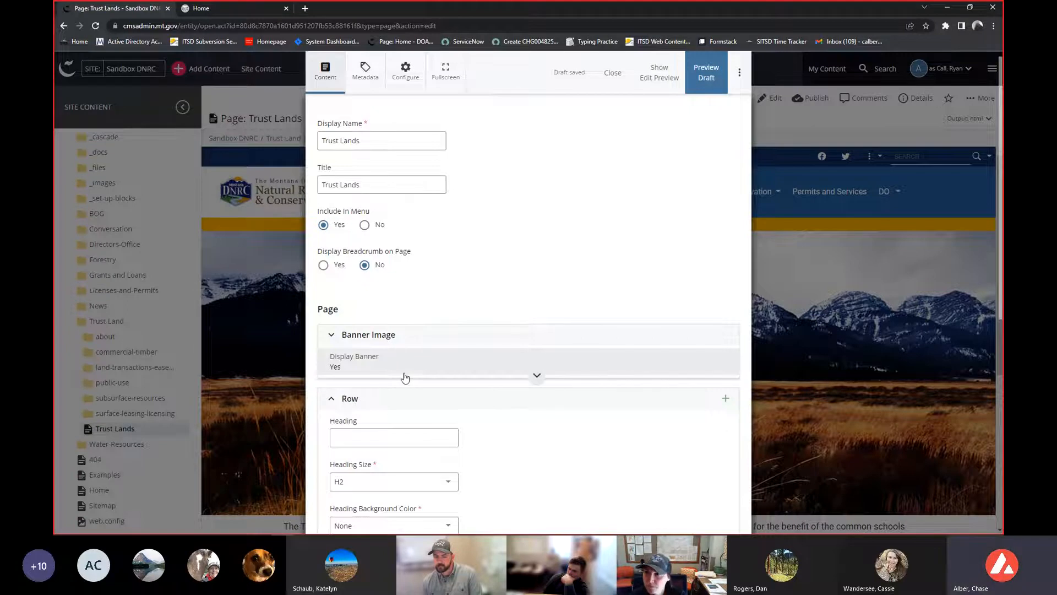
- Examine the Row section's settings and the Heading Background Color and Row Background Color option lists
scroll(424, 415, down, 1)
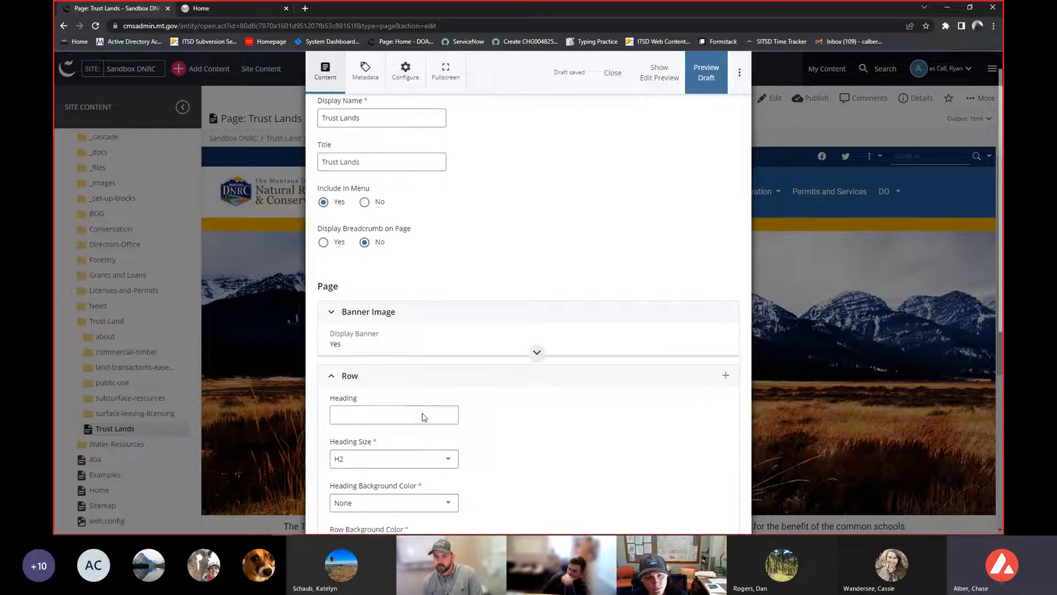
scroll(424, 417, down, 1)
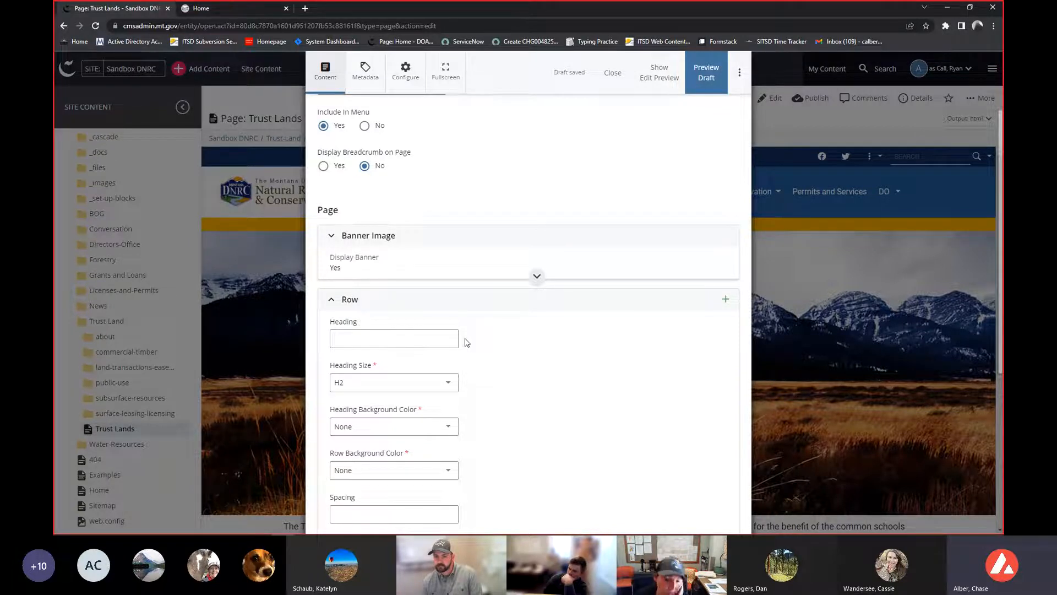
scroll(462, 341, down, 2)
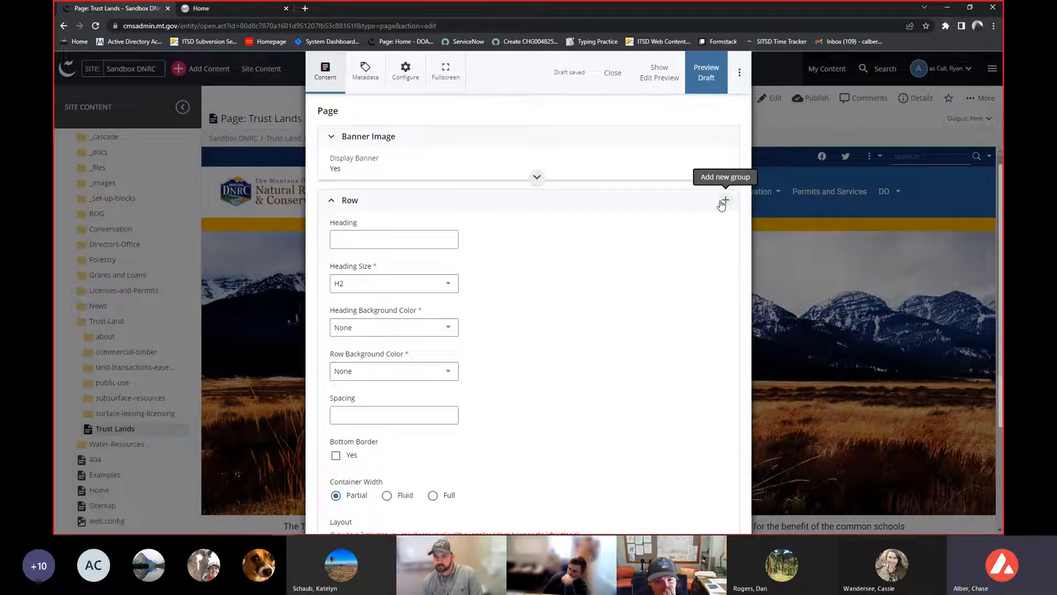
scroll(517, 223, down, 1)
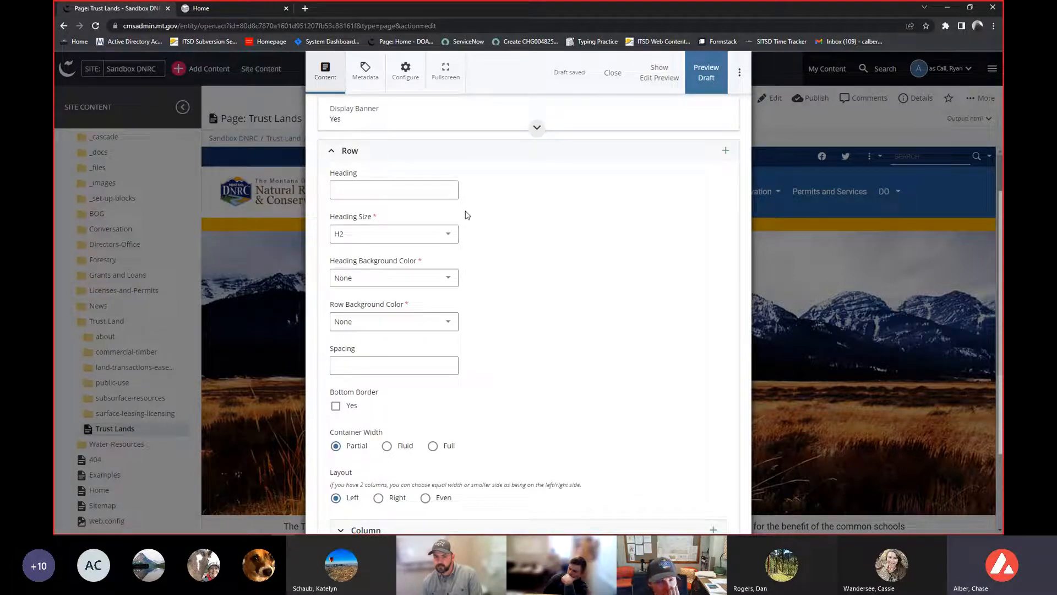
scroll(395, 236, down, 1)
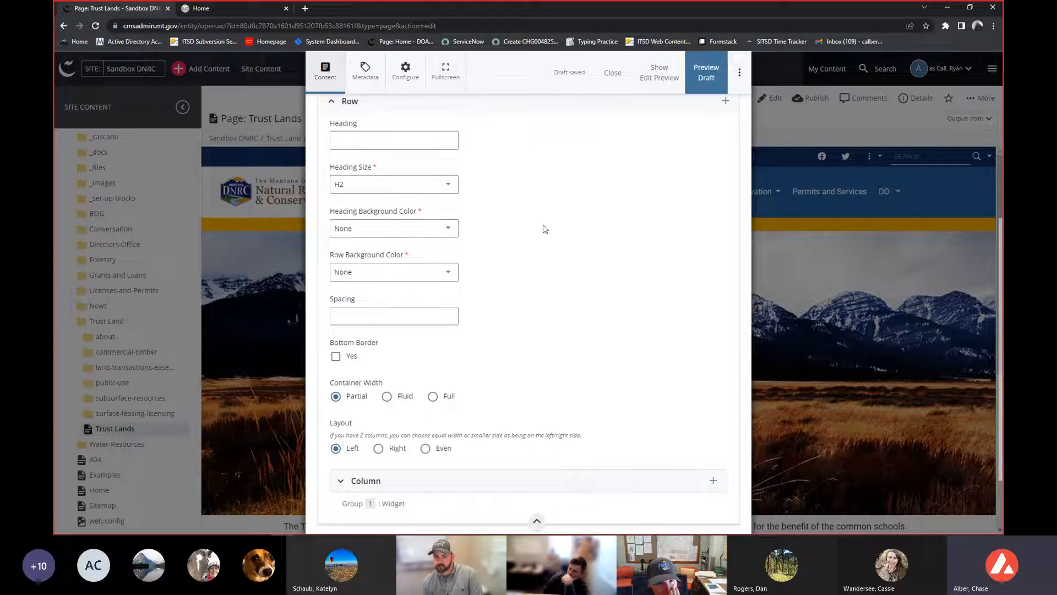
click(425, 231)
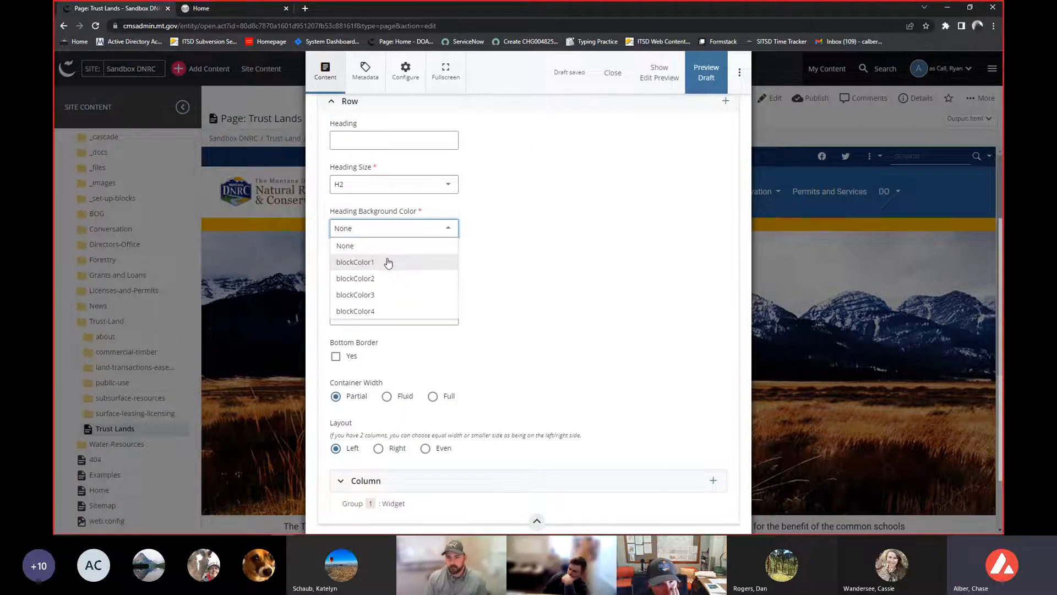
click(542, 264)
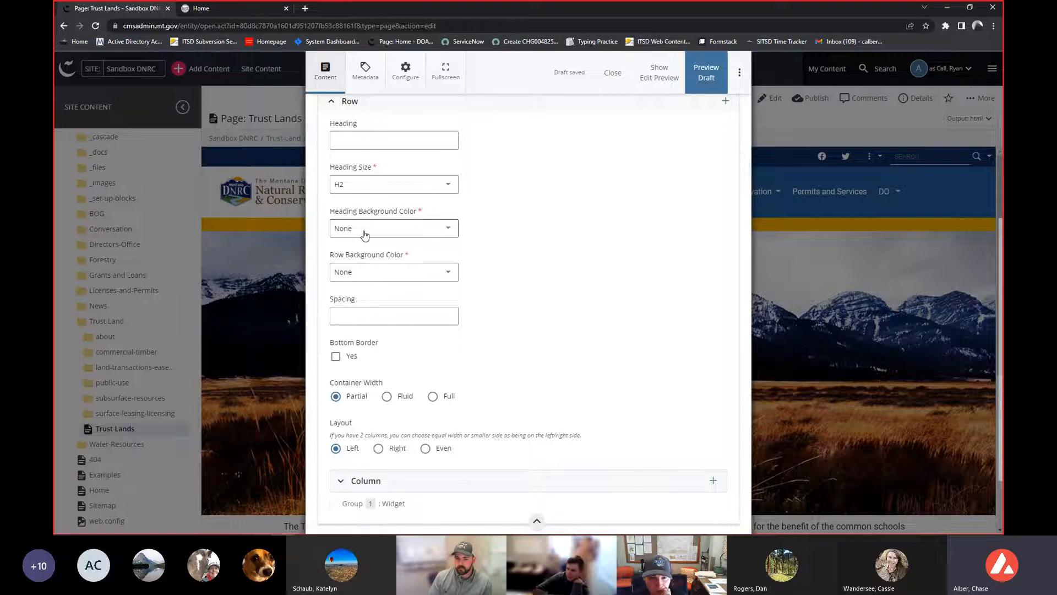
click(365, 235)
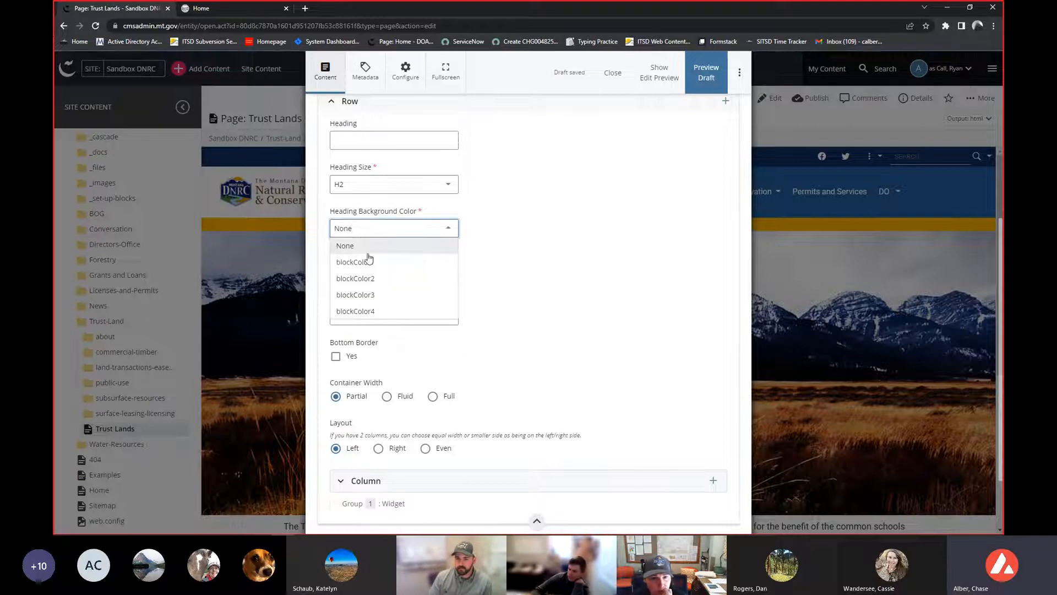
click(581, 252)
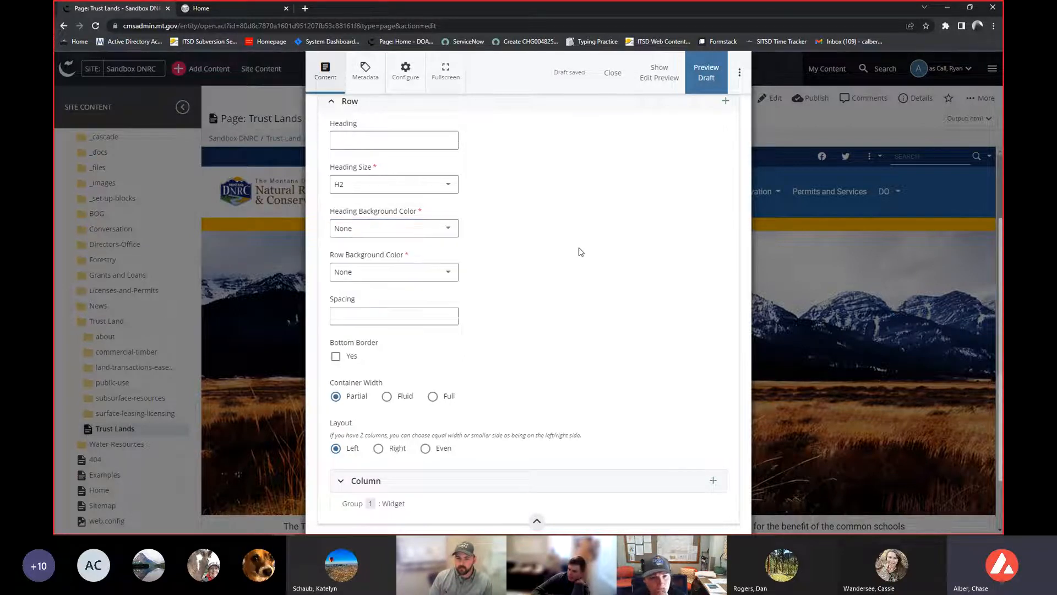
click(437, 278)
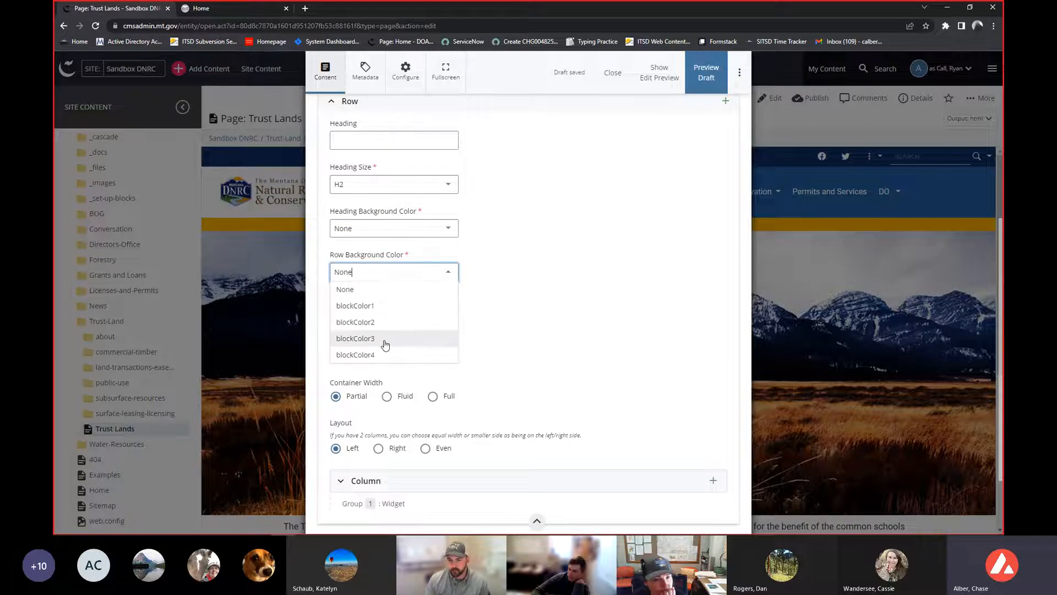
click(567, 271)
scroll(553, 272, up, 1)
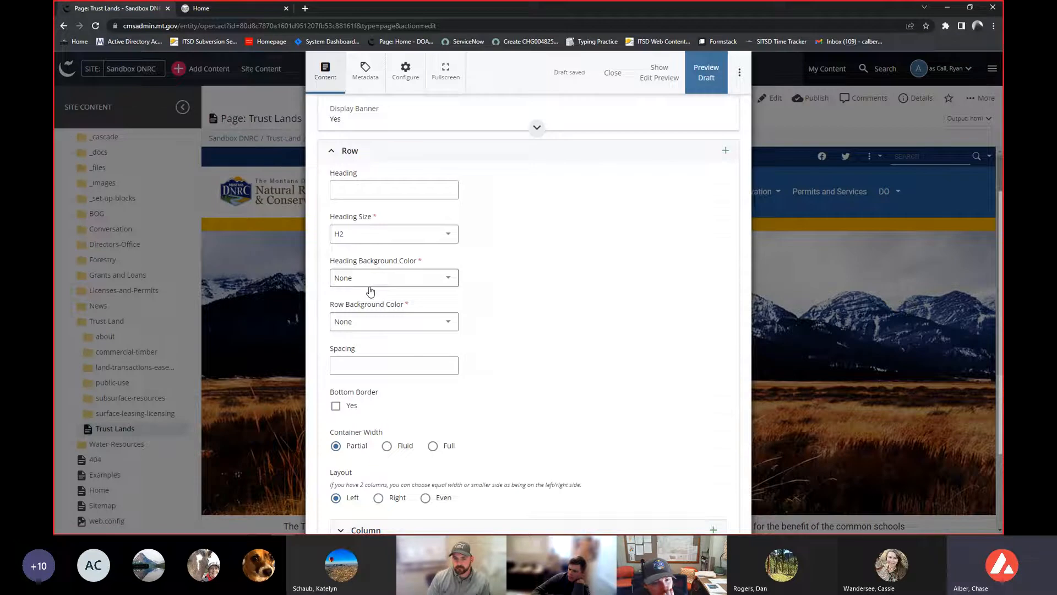
scroll(370, 291, down, 1)
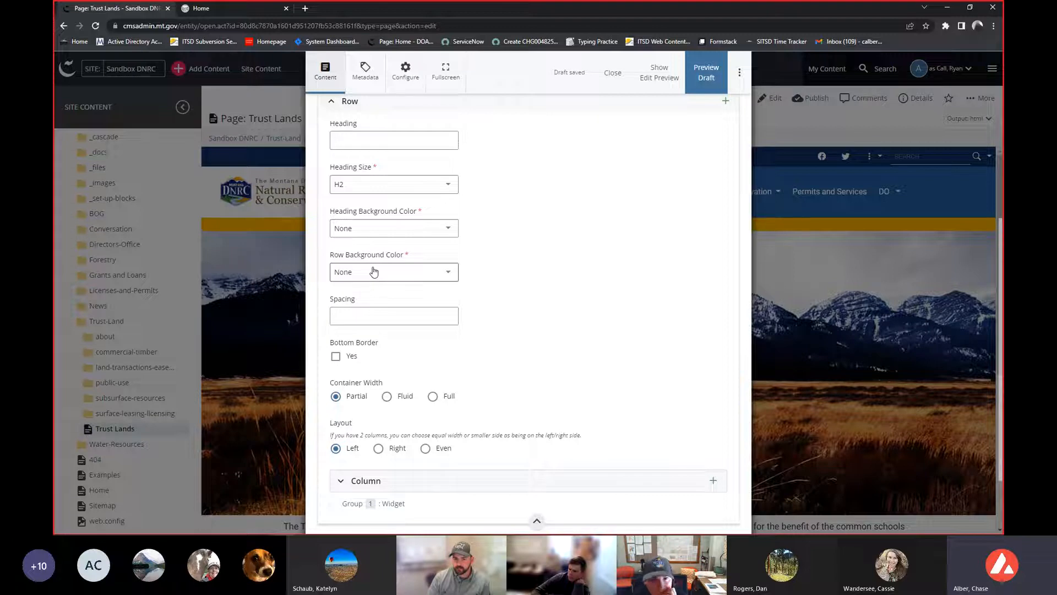
scroll(559, 283, down, 1)
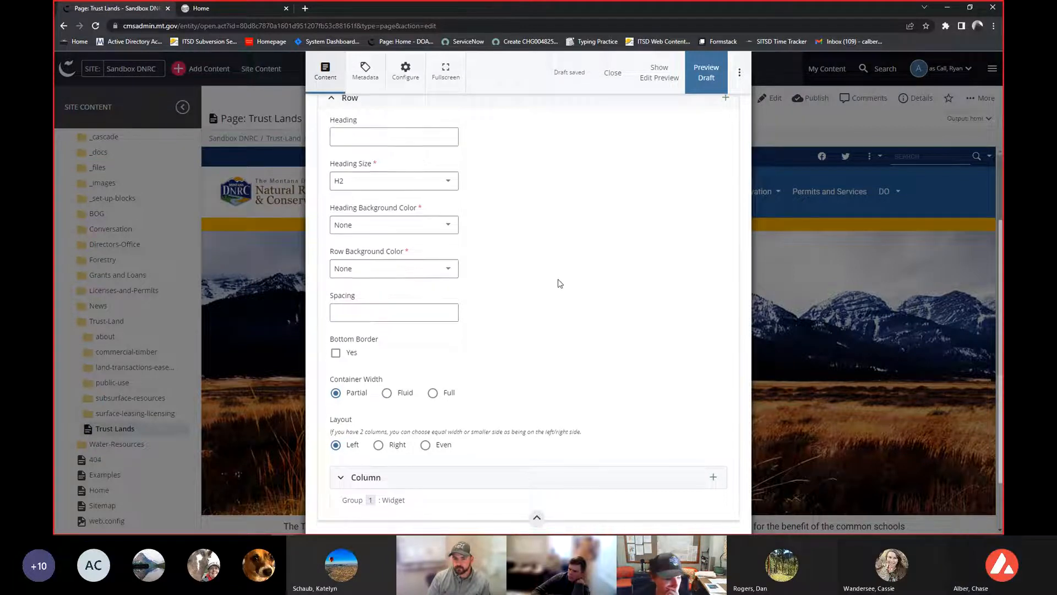
scroll(559, 283, down, 1)
scroll(450, 282, down, 1)
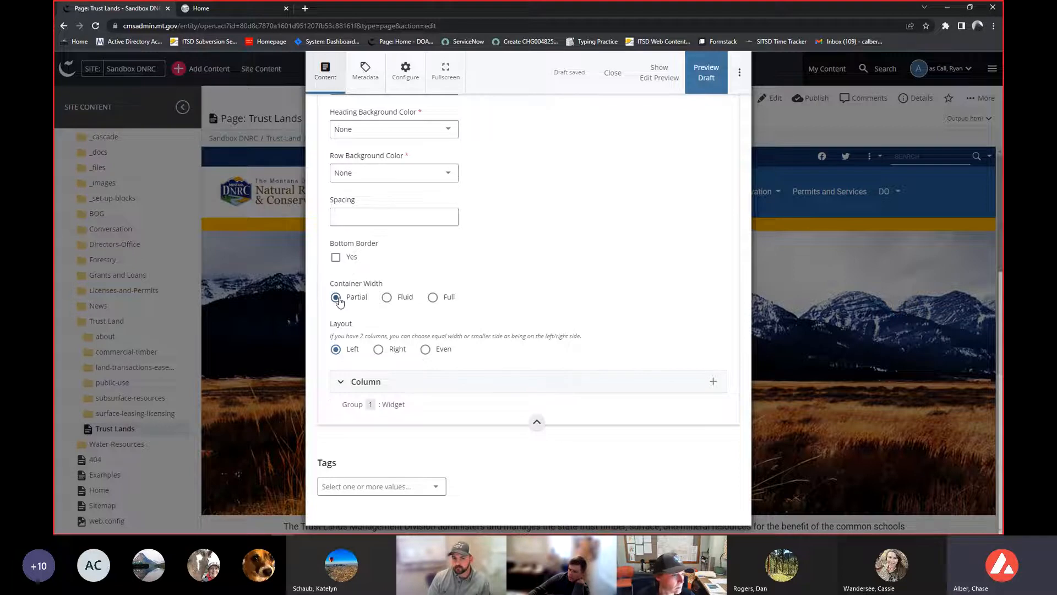
- Set the Row's Container Width to Full and its Layout to Even
click(405, 301)
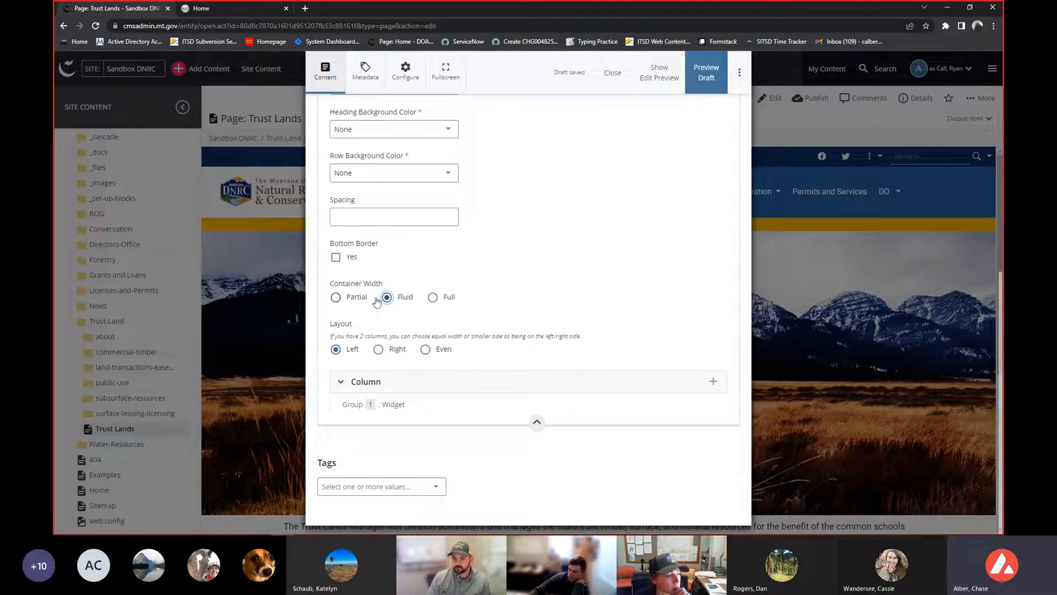
click(433, 299)
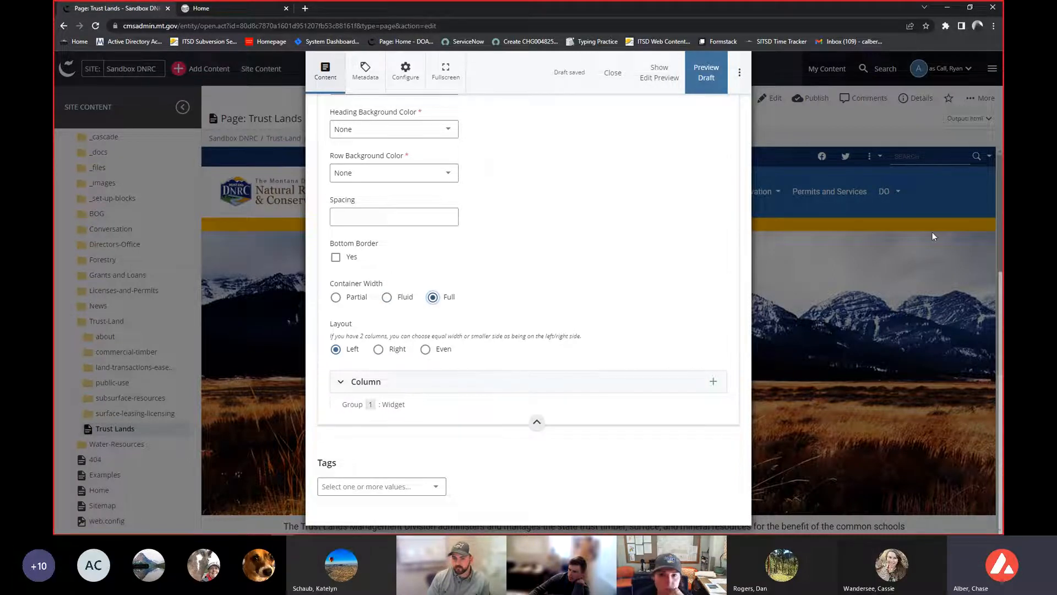
scroll(640, 221, down, 1)
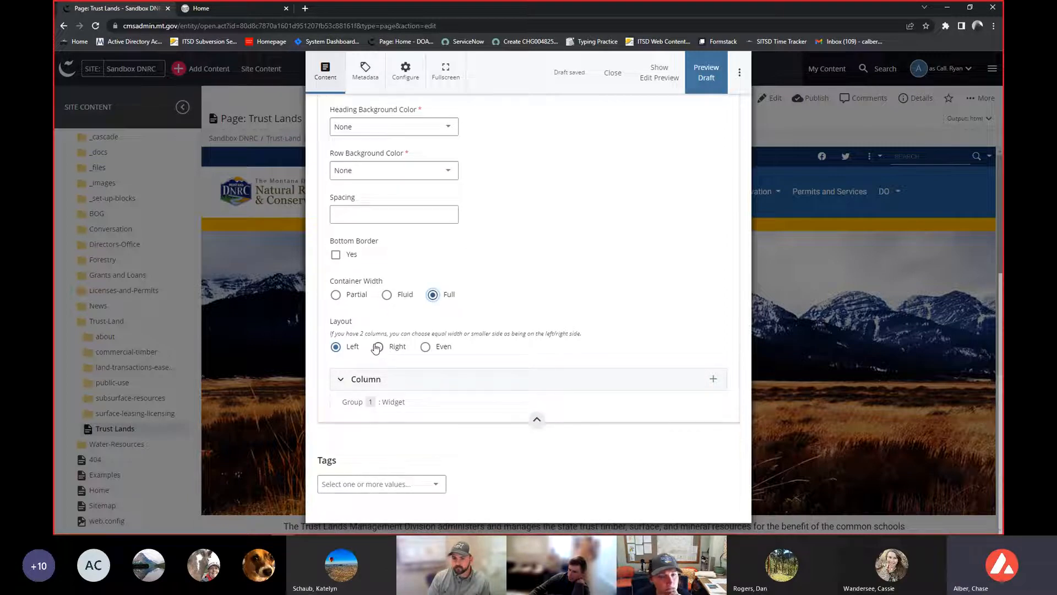
click(427, 347)
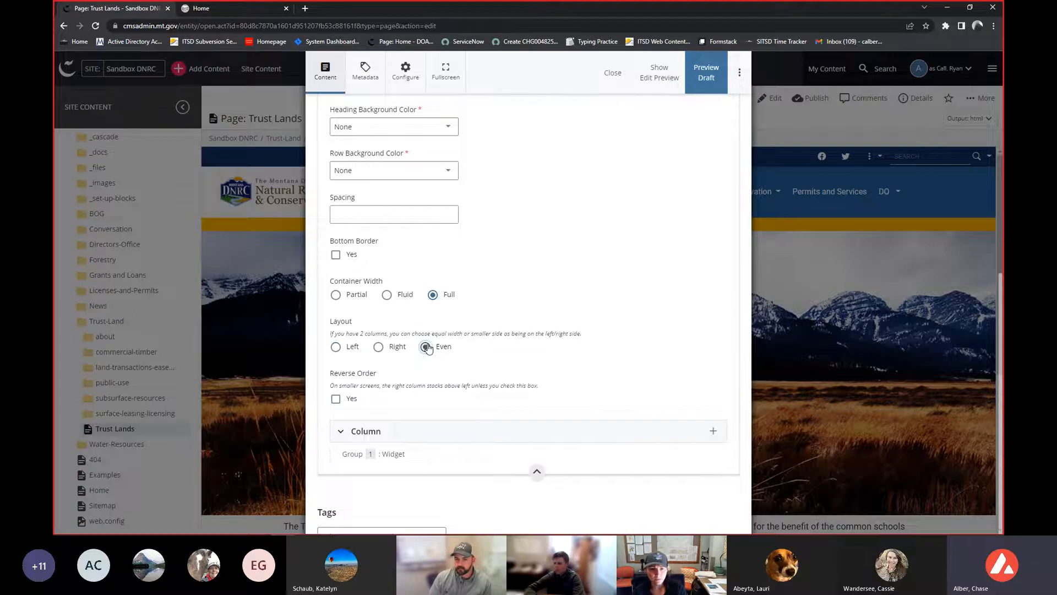
scroll(464, 349, up, 5)
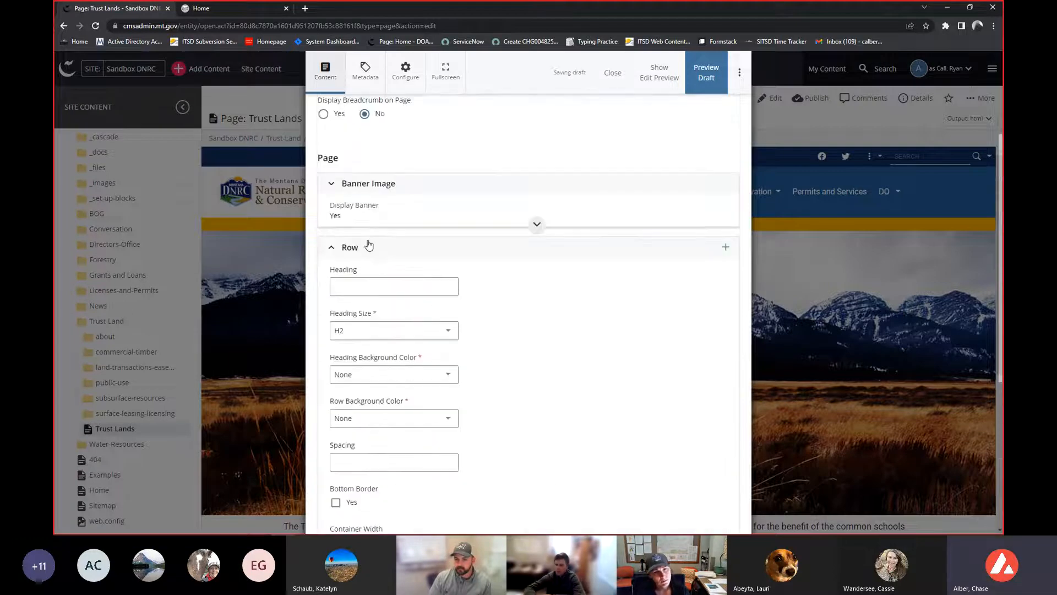
scroll(366, 277, down, 5)
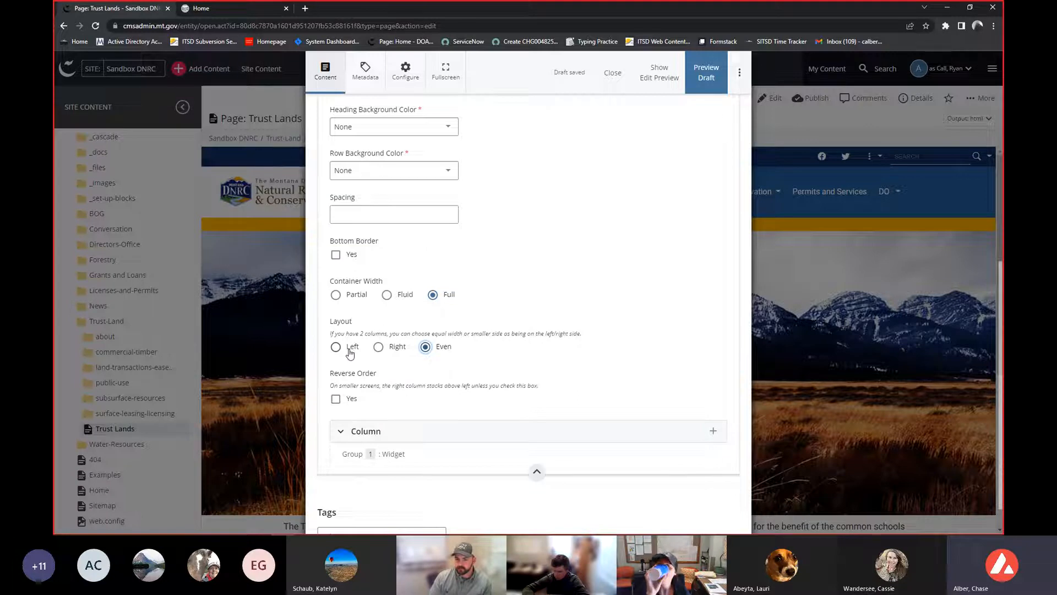
- Expand the Column section and briefly switch the Row layout to Right before restoring Even
scroll(350, 353, down, 1)
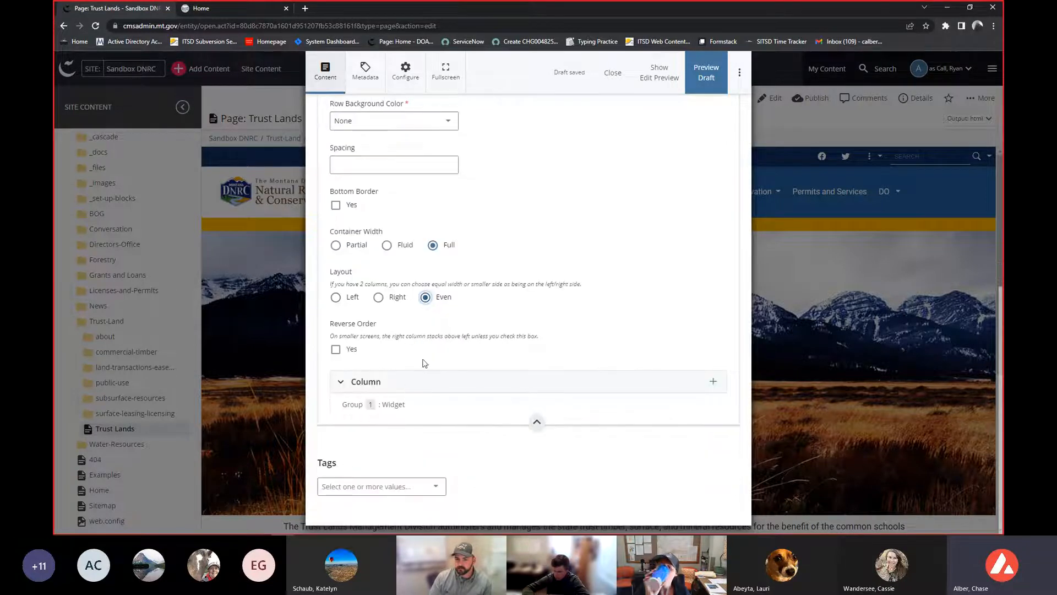
click(434, 384)
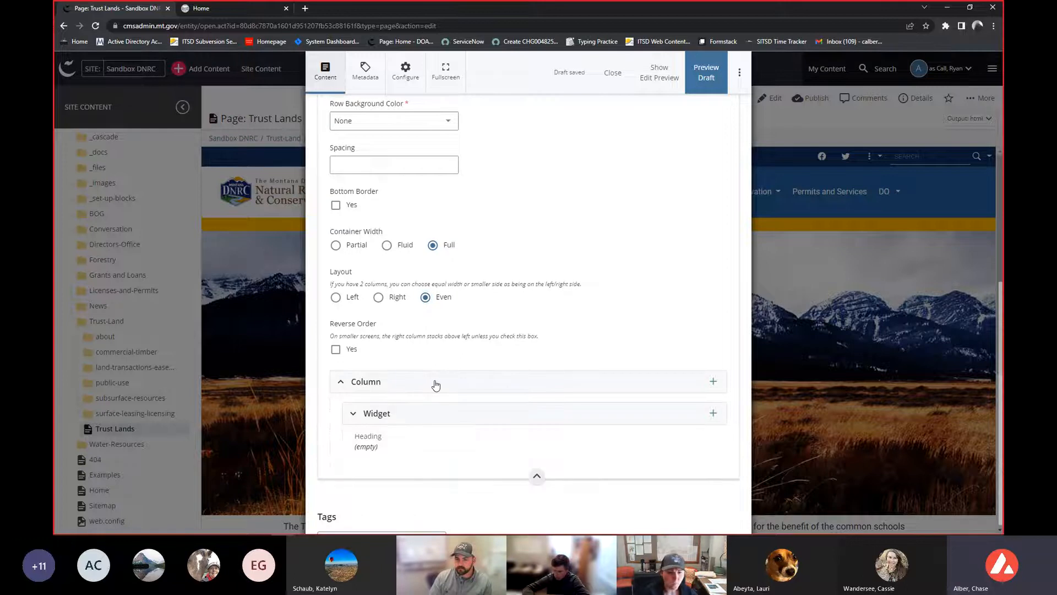
scroll(435, 383, up, 1)
scroll(424, 374, up, 3)
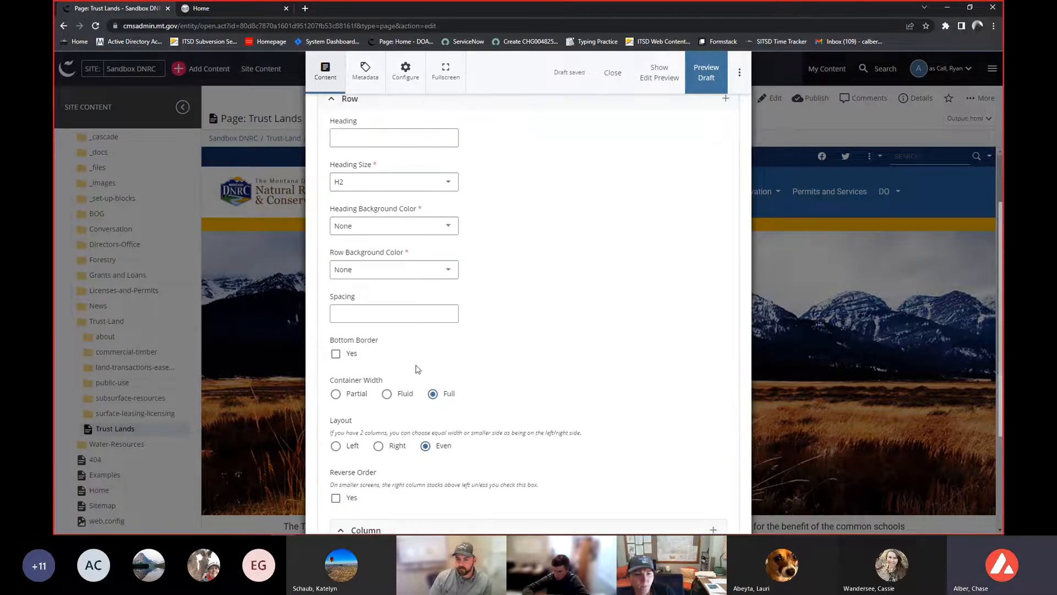
scroll(340, 220, down, 4)
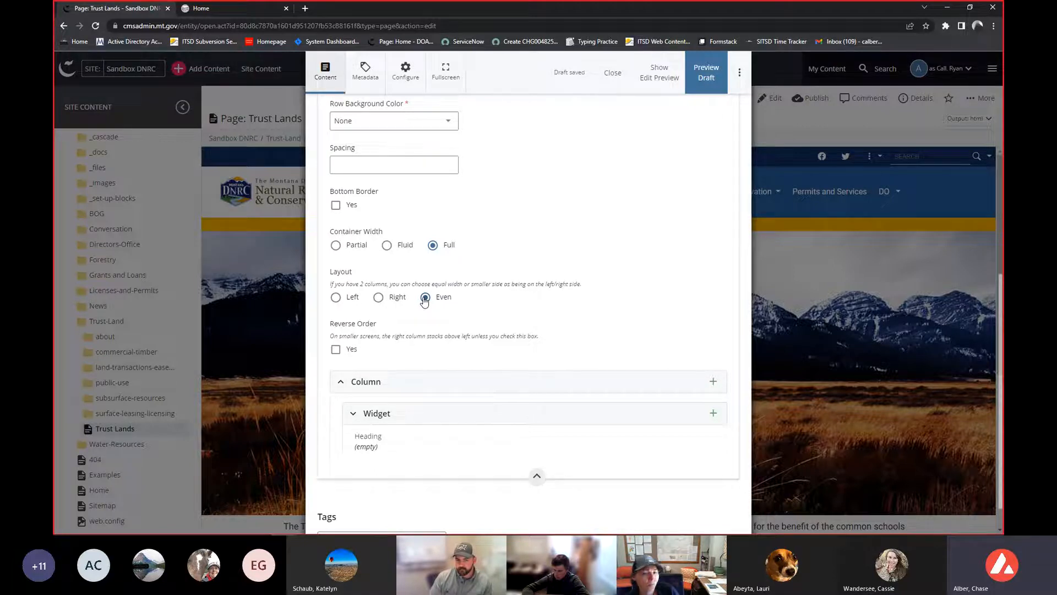
click(391, 304)
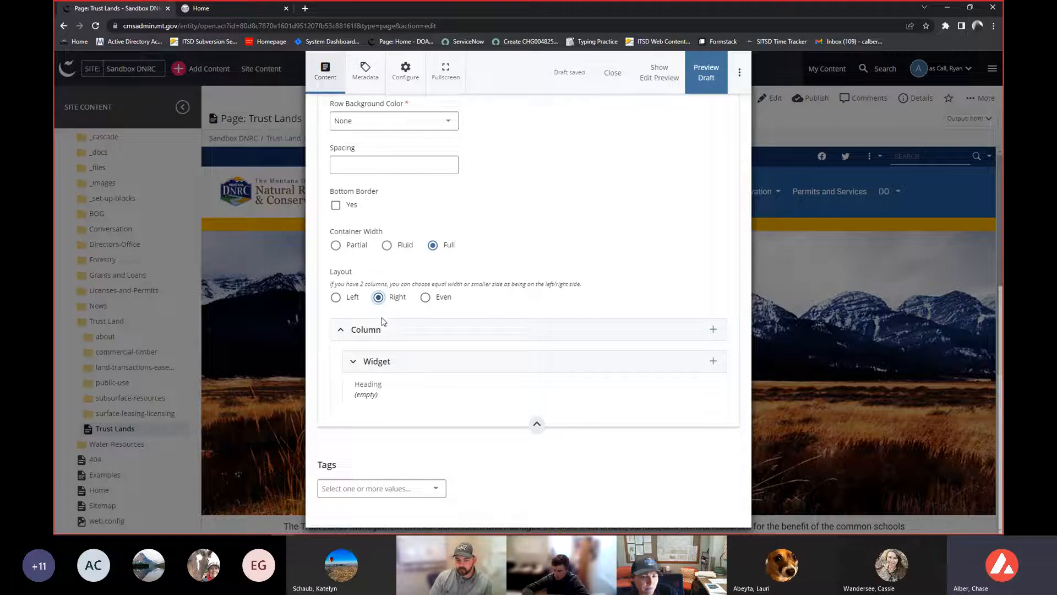
click(437, 296)
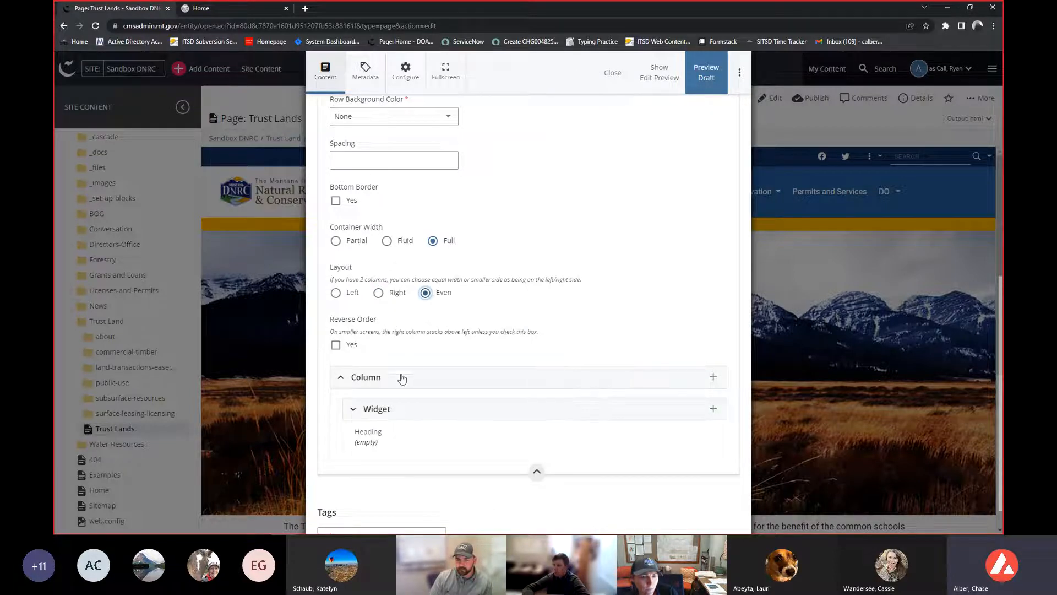
- Expand the Column's Widget section and examine its Heading Size and Type option lists
click(570, 415)
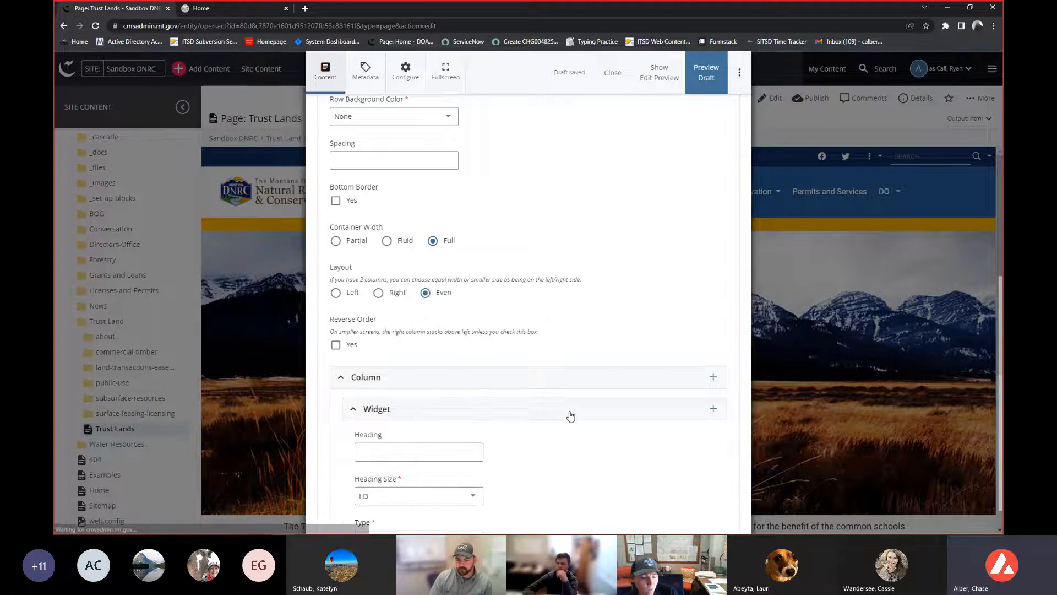
scroll(566, 415, down, 3)
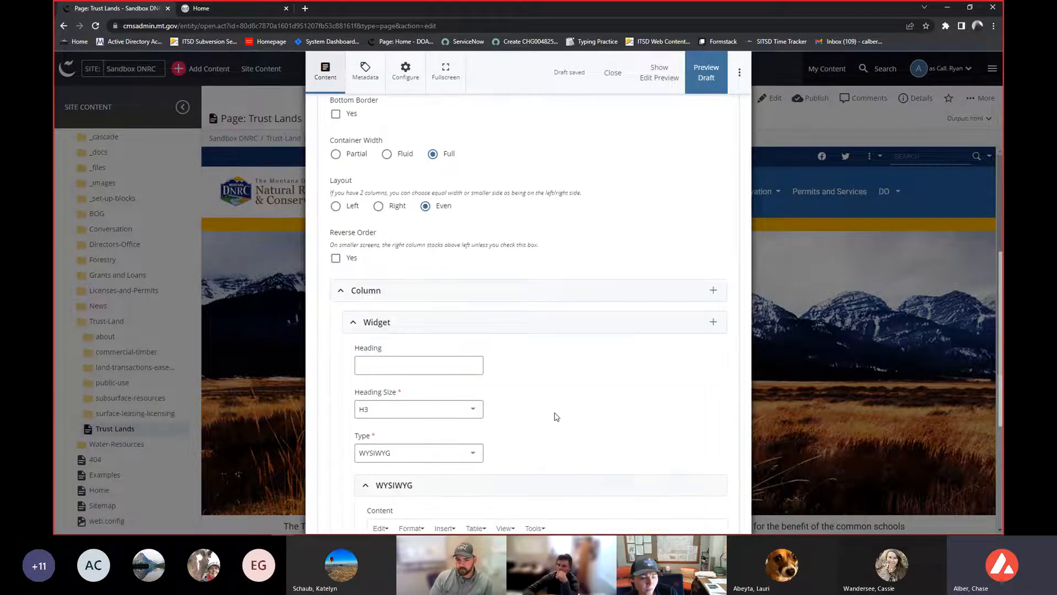
scroll(505, 357, down, 1)
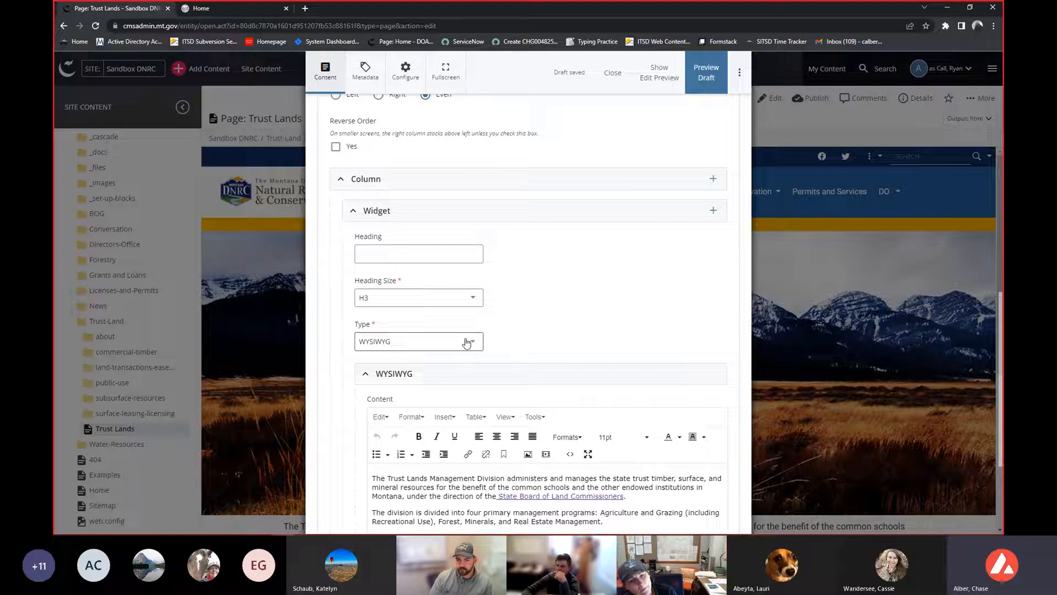
click(475, 299)
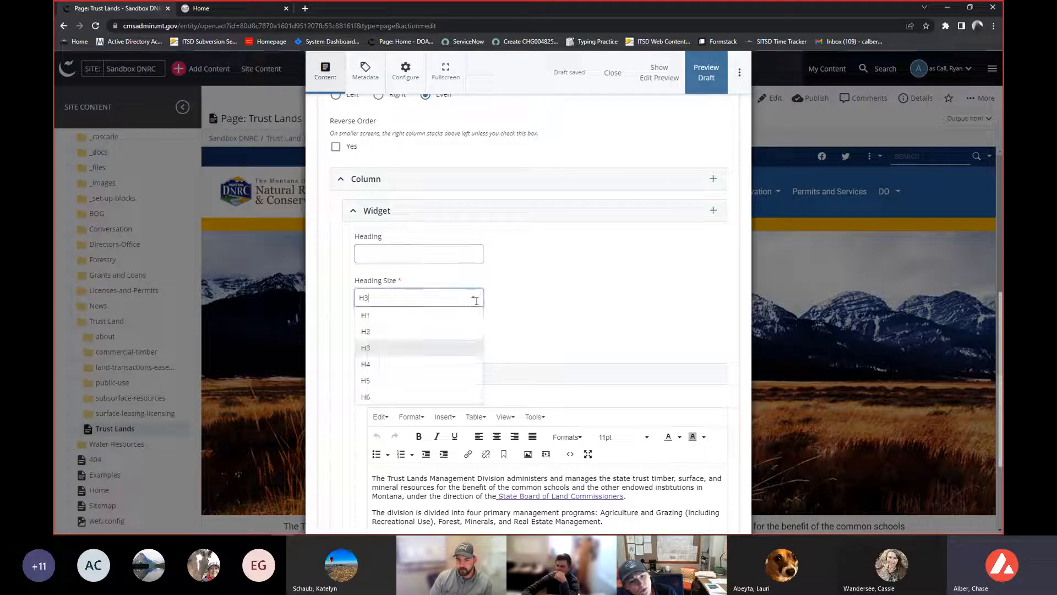
key(Escape)
scroll(576, 289, up, 3)
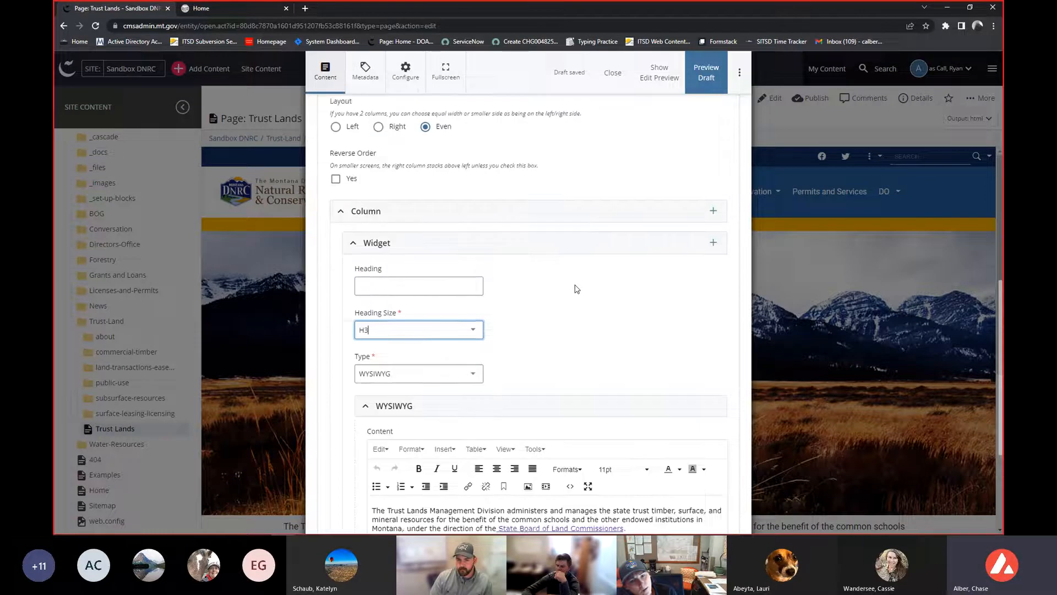
scroll(570, 288, up, 6)
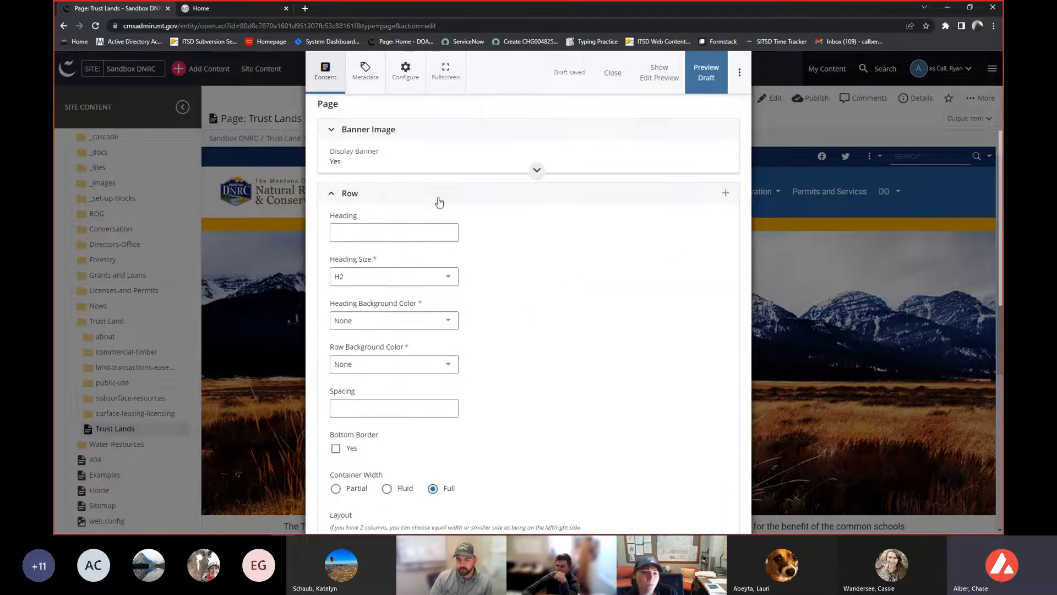
scroll(604, 233, down, 8)
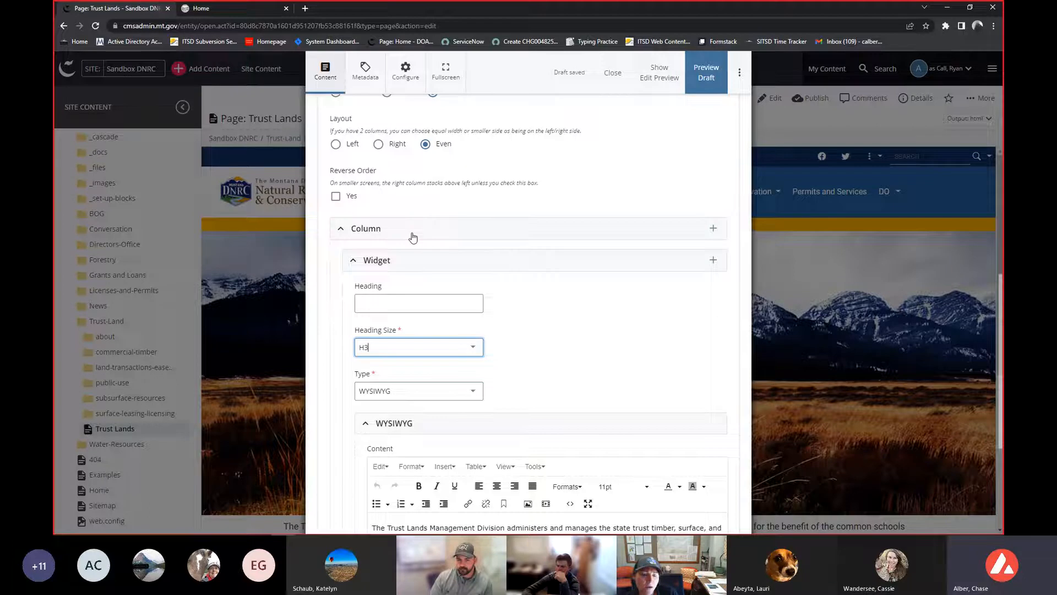
scroll(412, 258, down, 1)
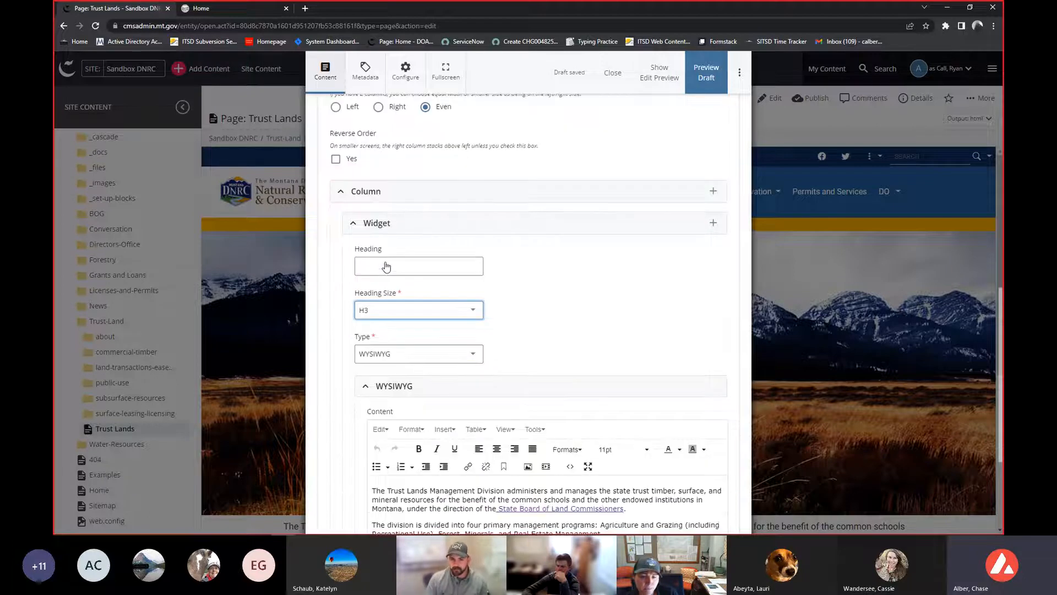
scroll(411, 212, down, 1)
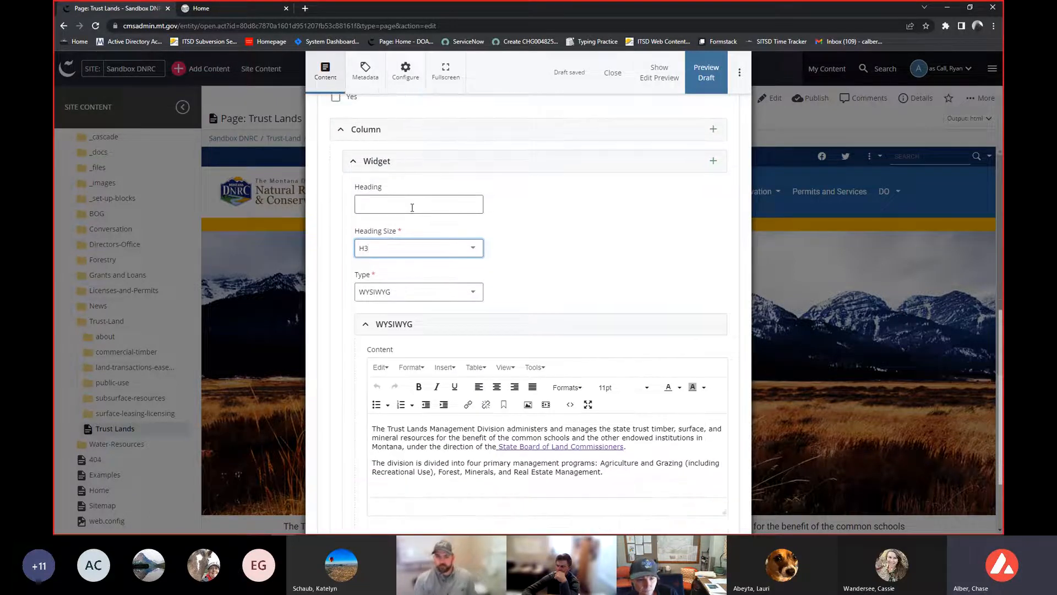
scroll(592, 235, down, 1)
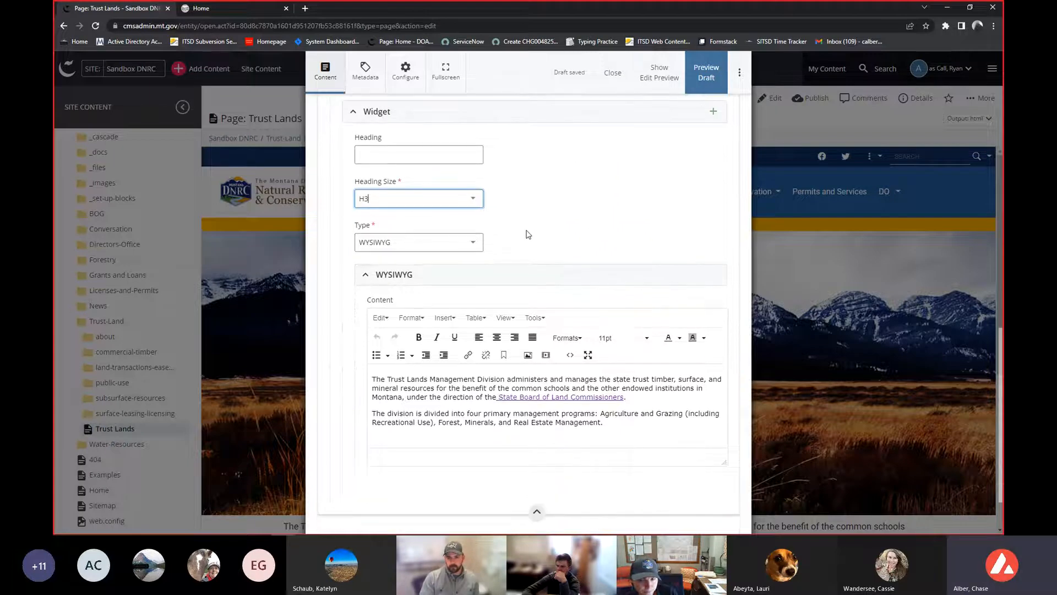
click(456, 245)
click(456, 245)
scroll(452, 242, up, 3)
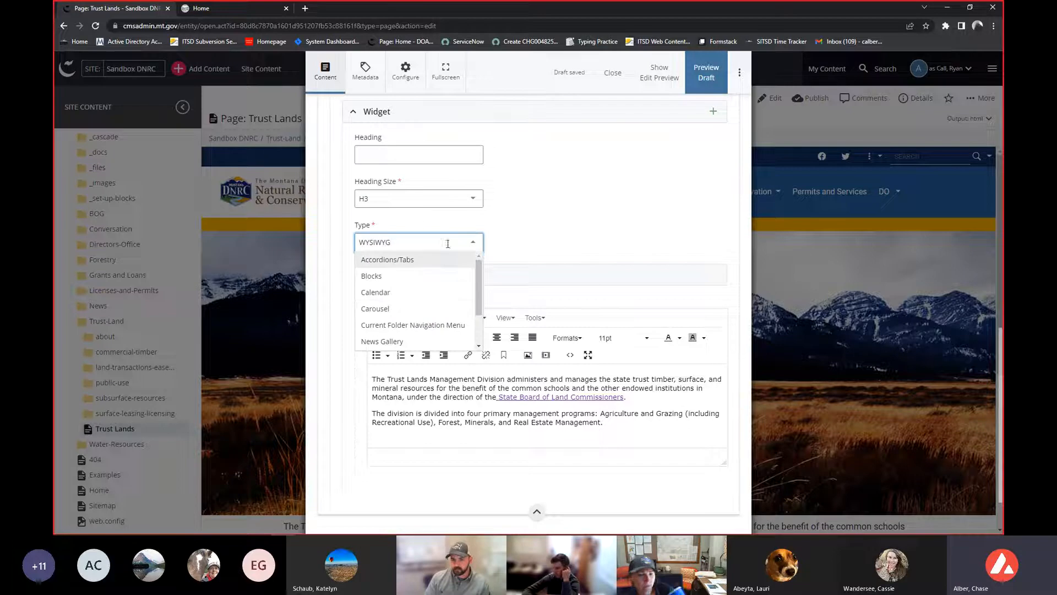
click(427, 246)
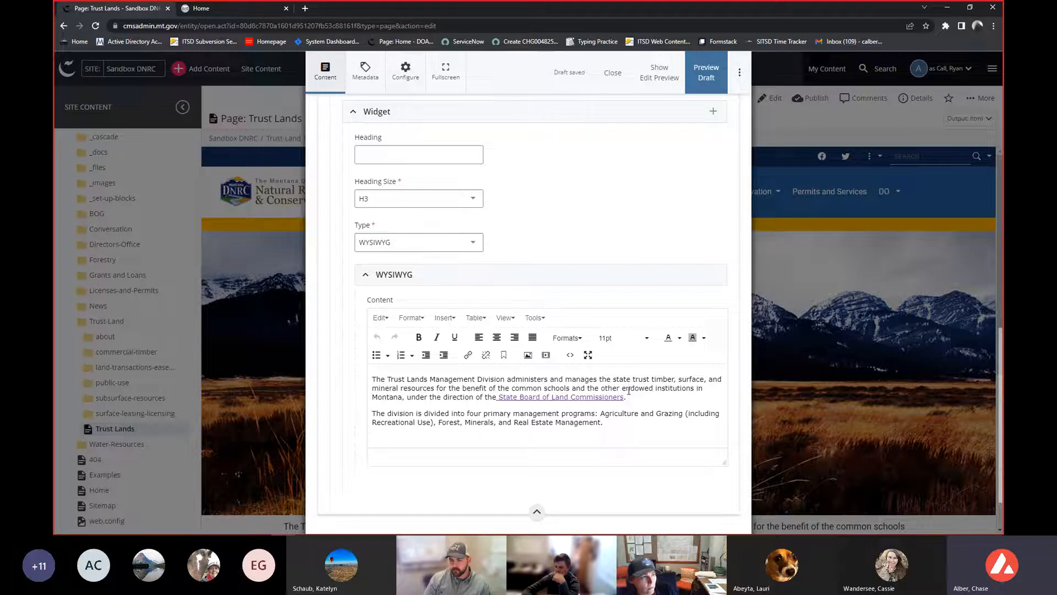
- Inspect the link settings of the State Board of Land Commissioners link in the WYSIWYG content, then cancel
scroll(545, 374, up, 1)
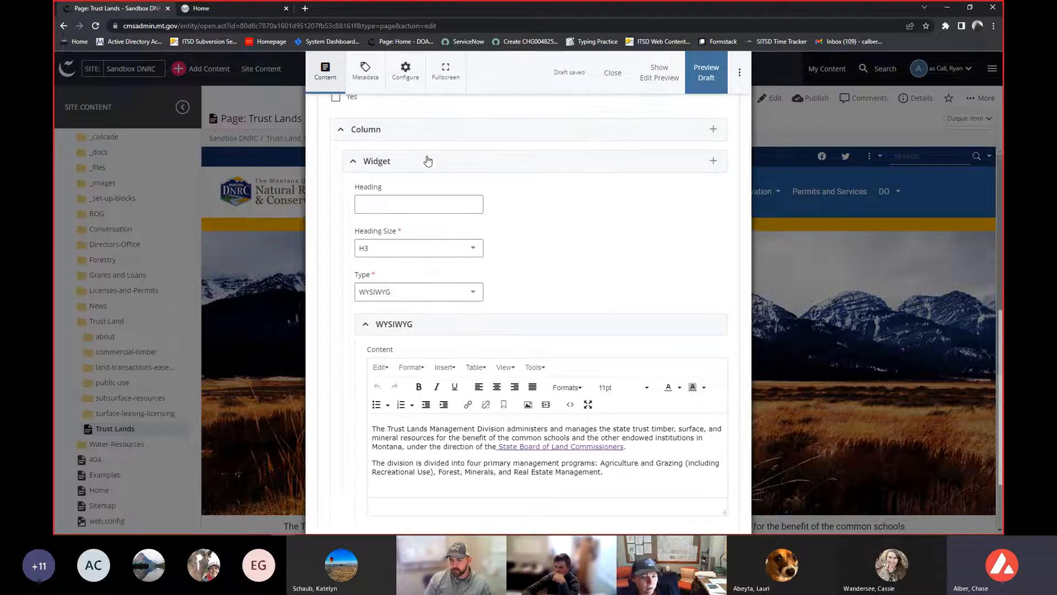
scroll(402, 171, up, 2)
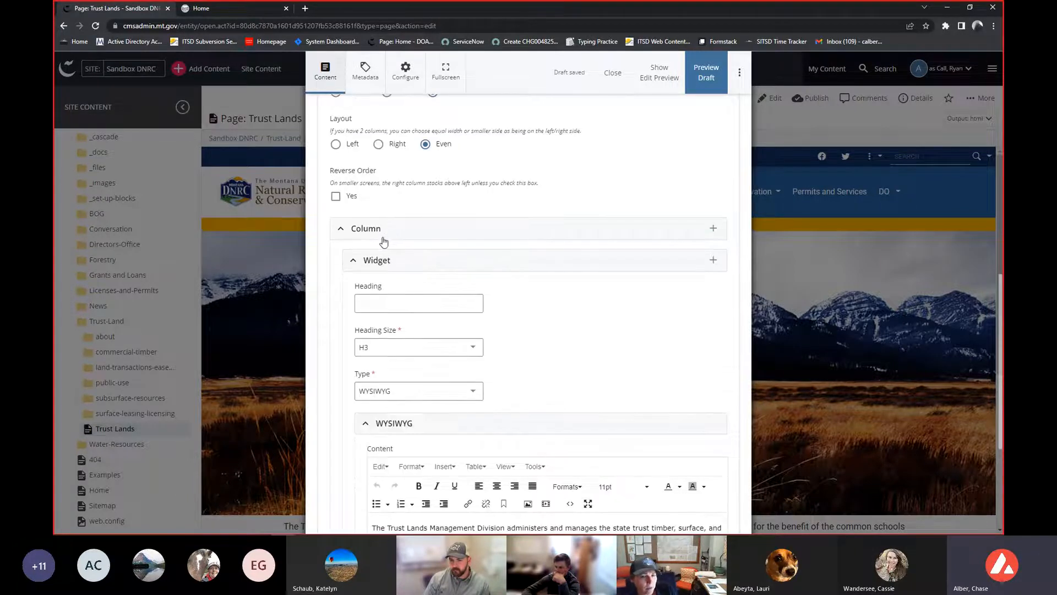
scroll(384, 242, up, 6)
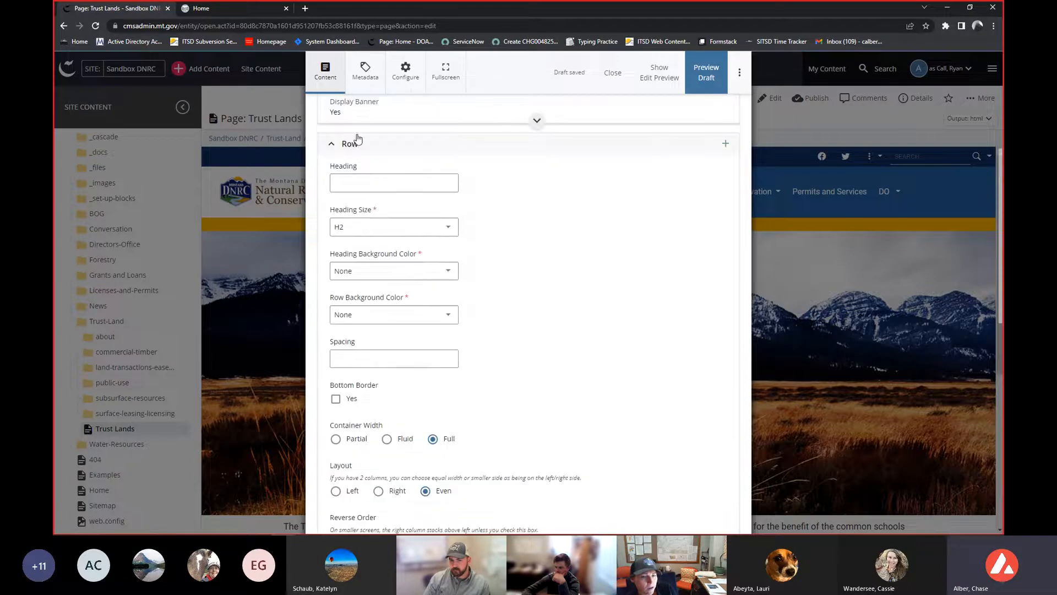
scroll(357, 138, down, 9)
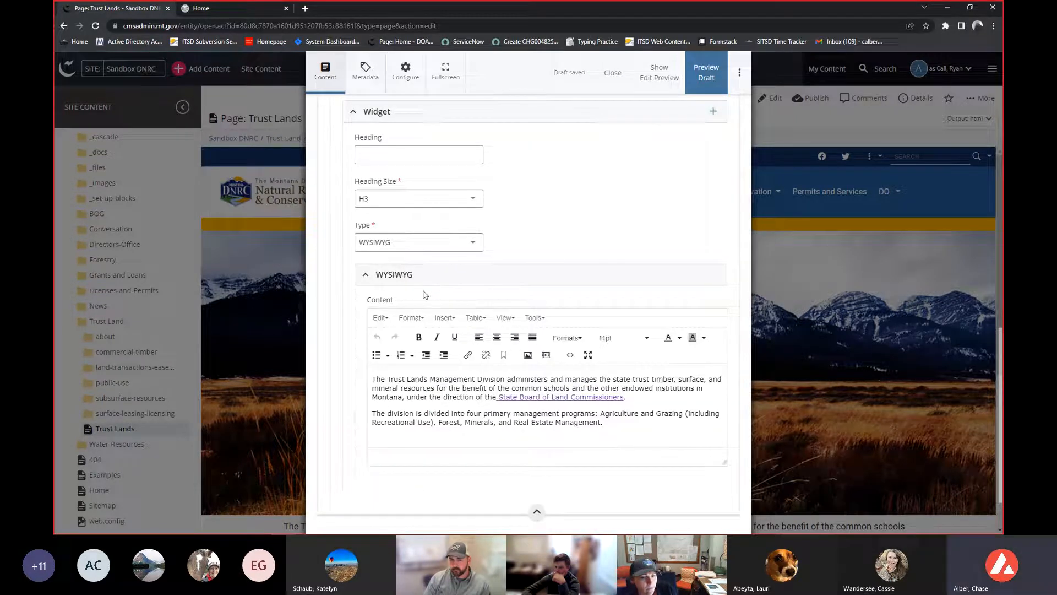
drag(408, 382, 446, 388)
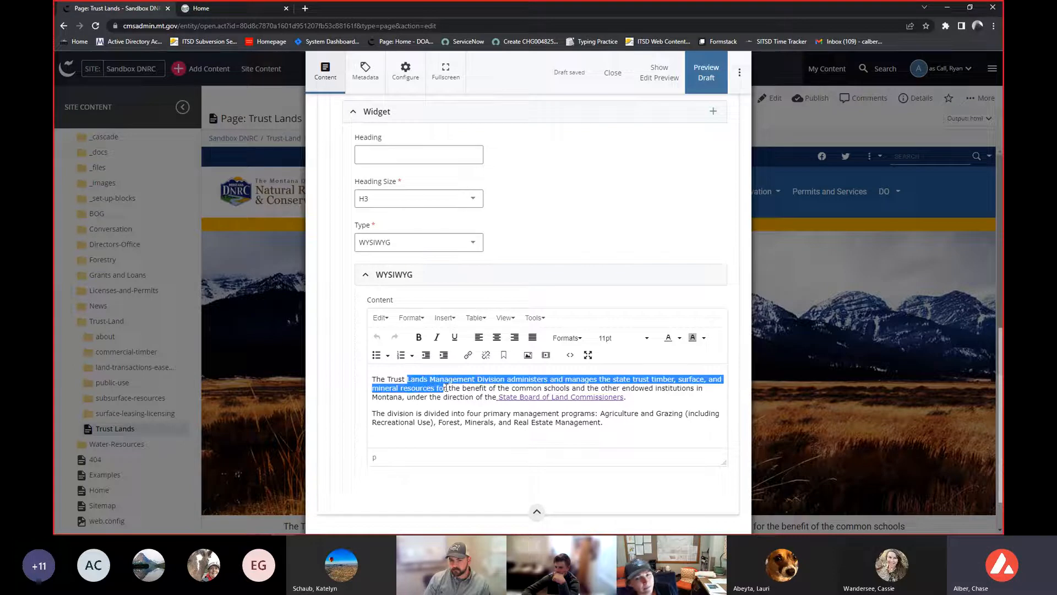
click(522, 397)
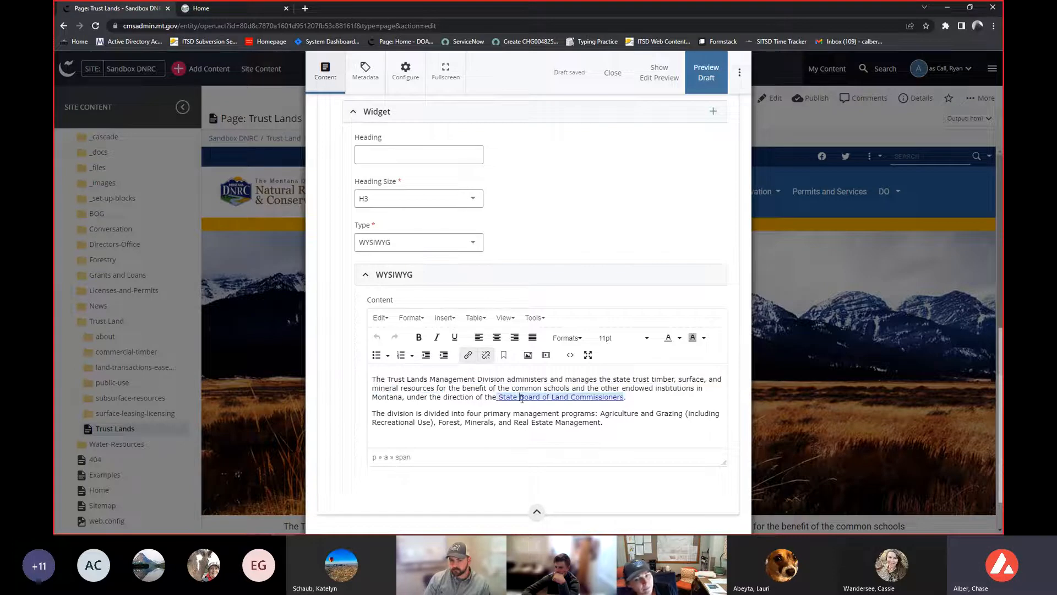
click(466, 356)
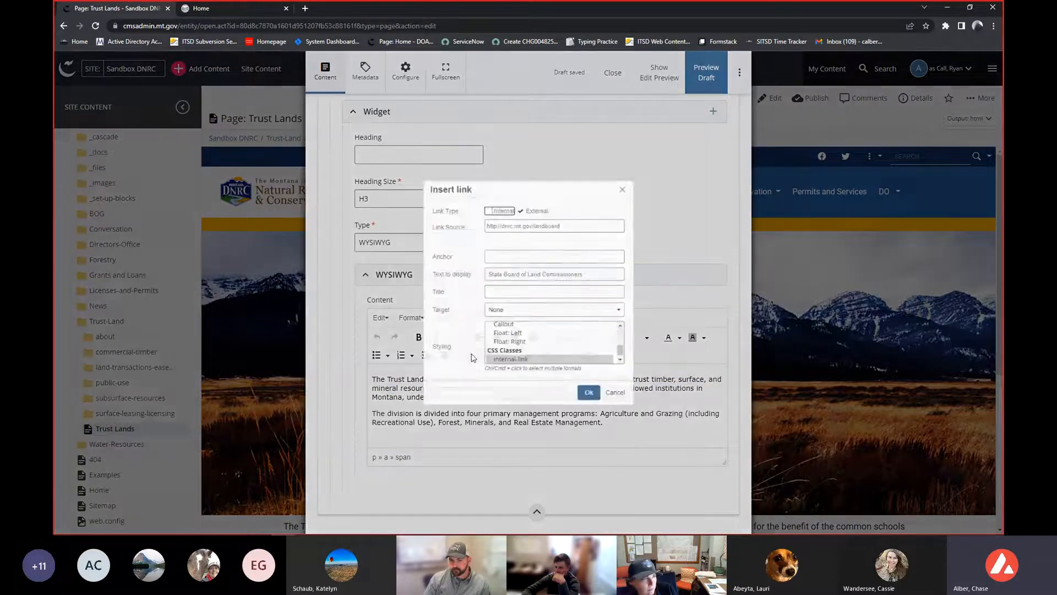
click(627, 405)
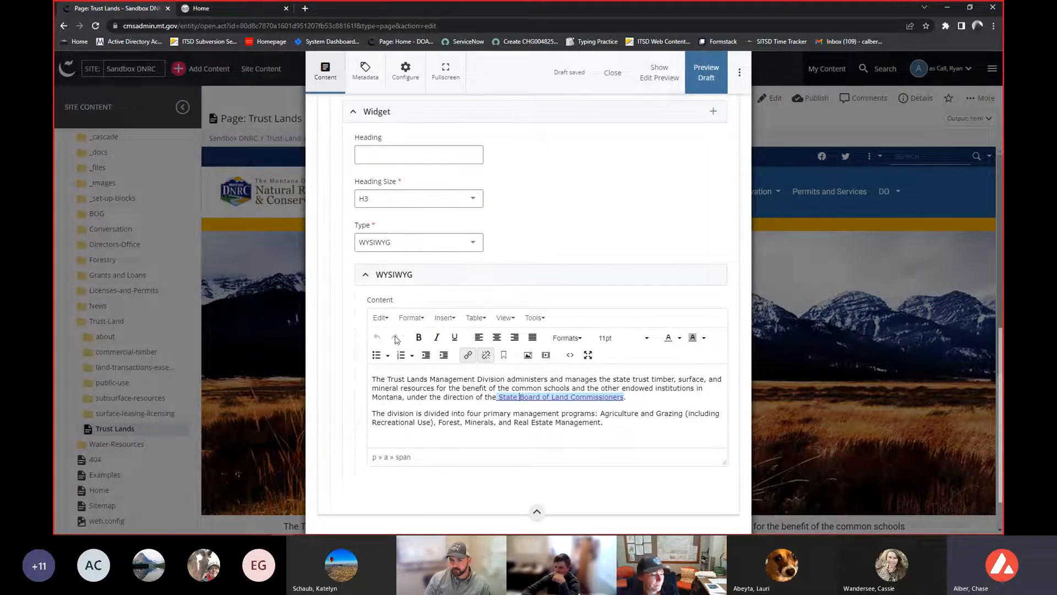
- Try setting all WYSIWYG content text to 18pt and centering it, then undo both changes
drag(373, 381, 624, 423)
click(627, 339)
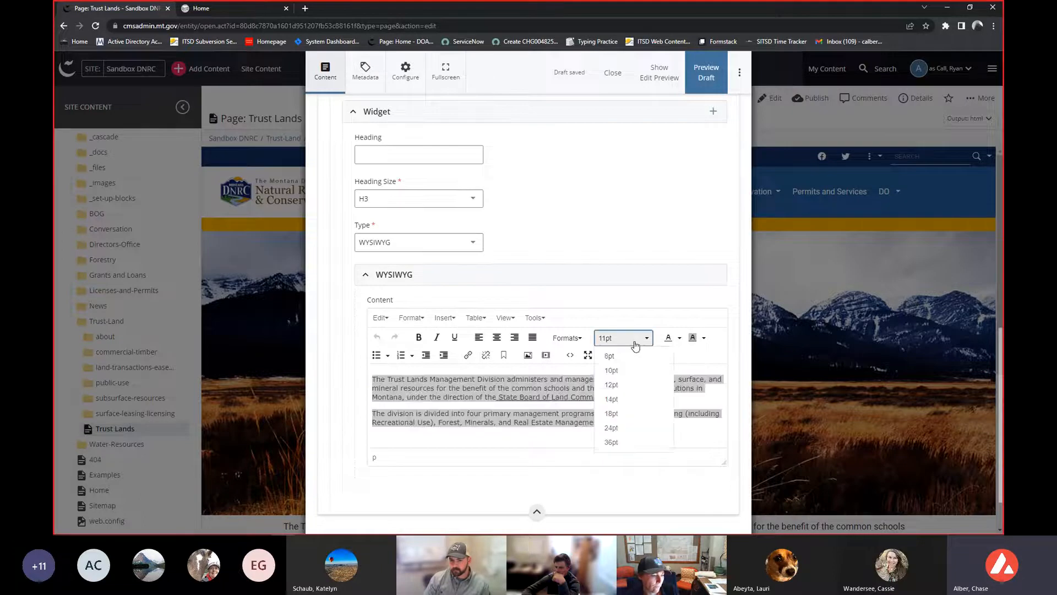
click(615, 414)
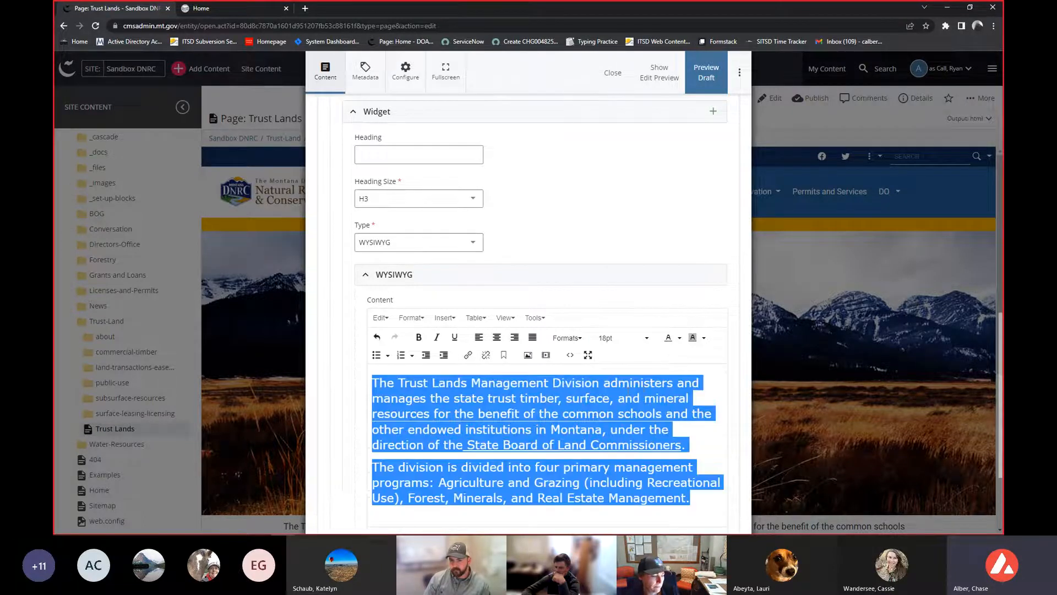
click(497, 337)
click(498, 406)
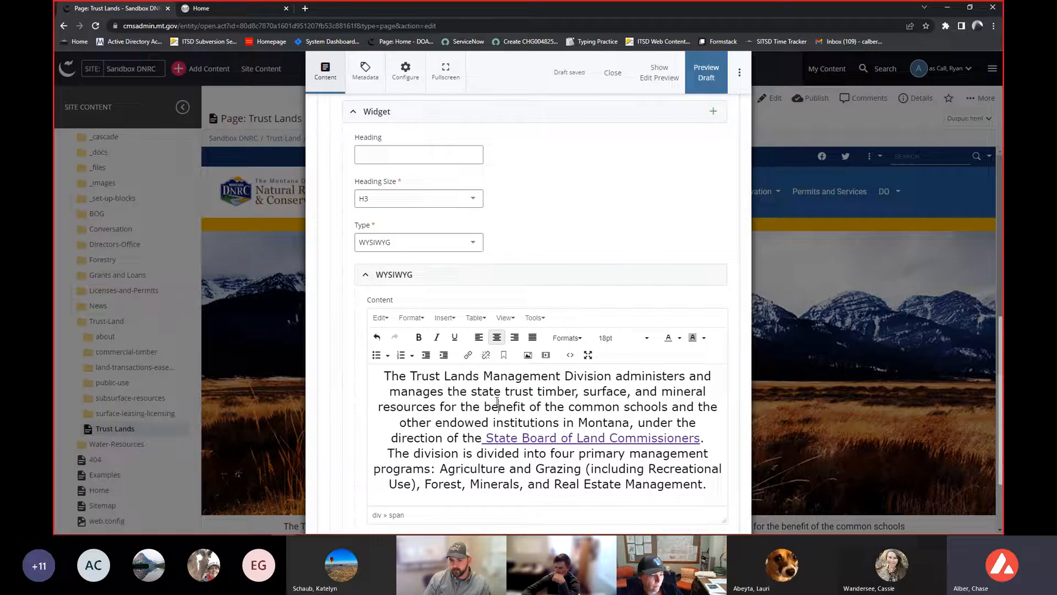
key(ctrl+a)
key(ctrl+z)
key(ctrl+z)
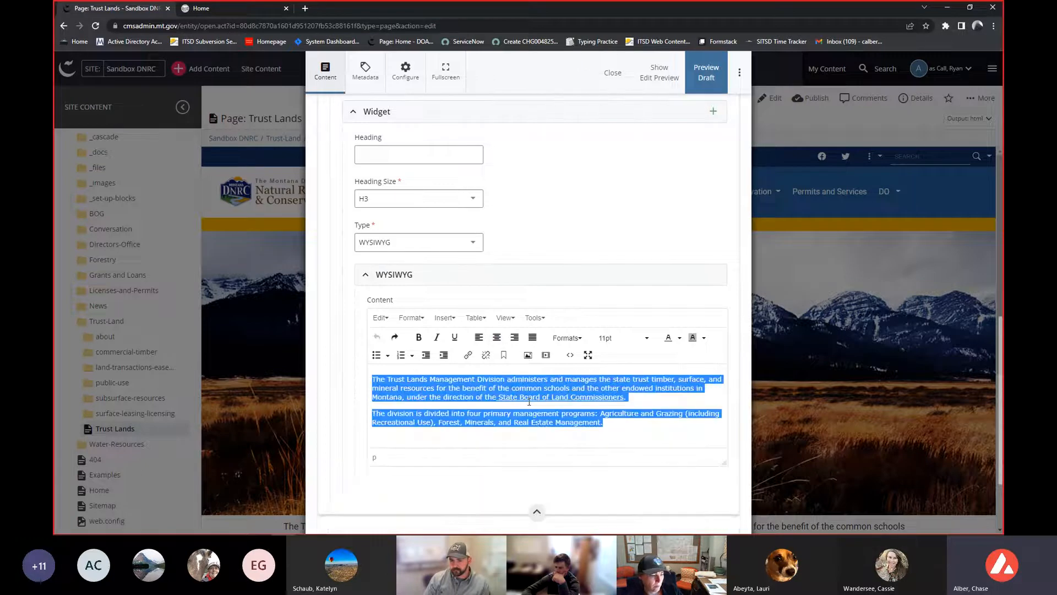
- Open the WYSIWYG content editor in fullscreen and return to the normal form view
click(534, 400)
click(542, 369)
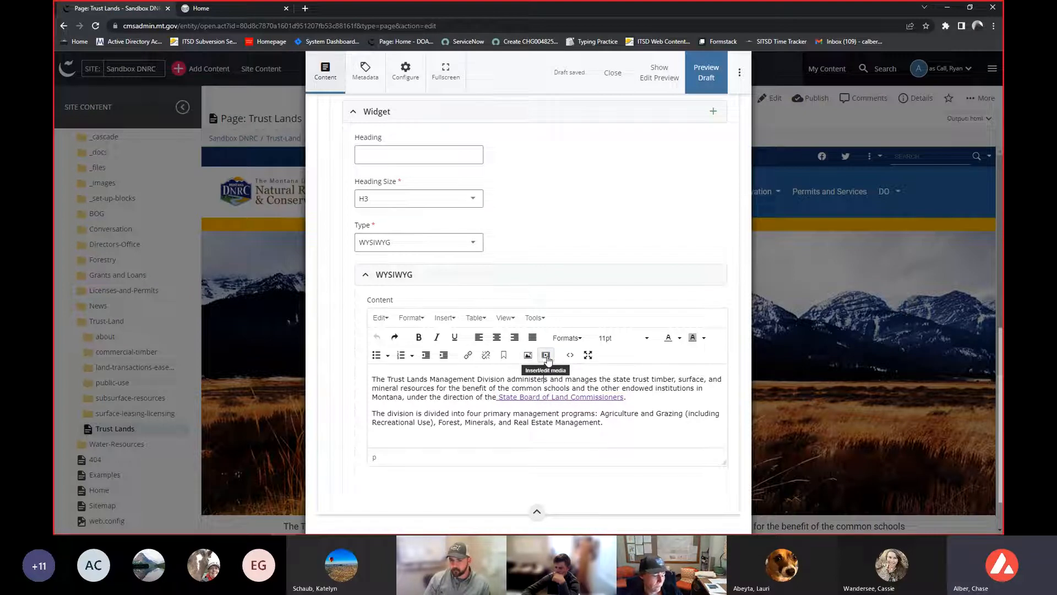
click(587, 356)
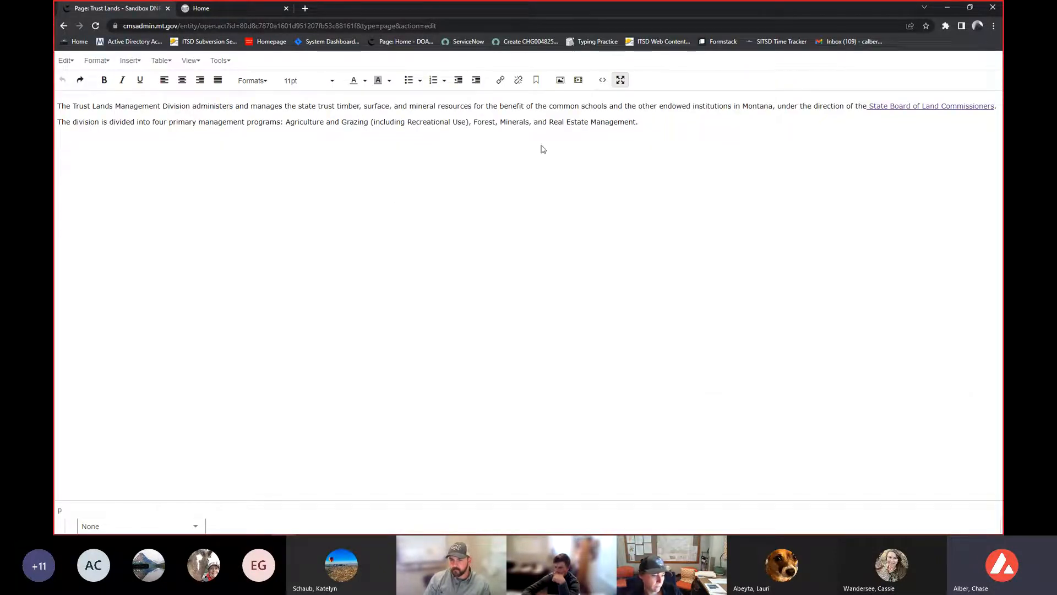
click(620, 80)
- Change the Widget type to Carousel
scroll(378, 329, down, 2)
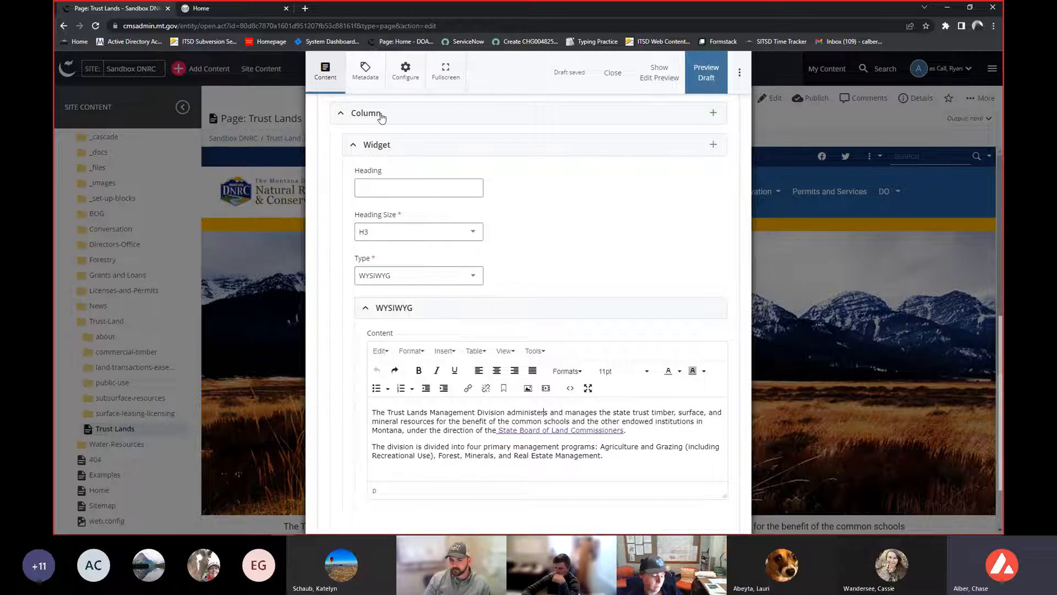
scroll(381, 118, up, 1)
click(437, 326)
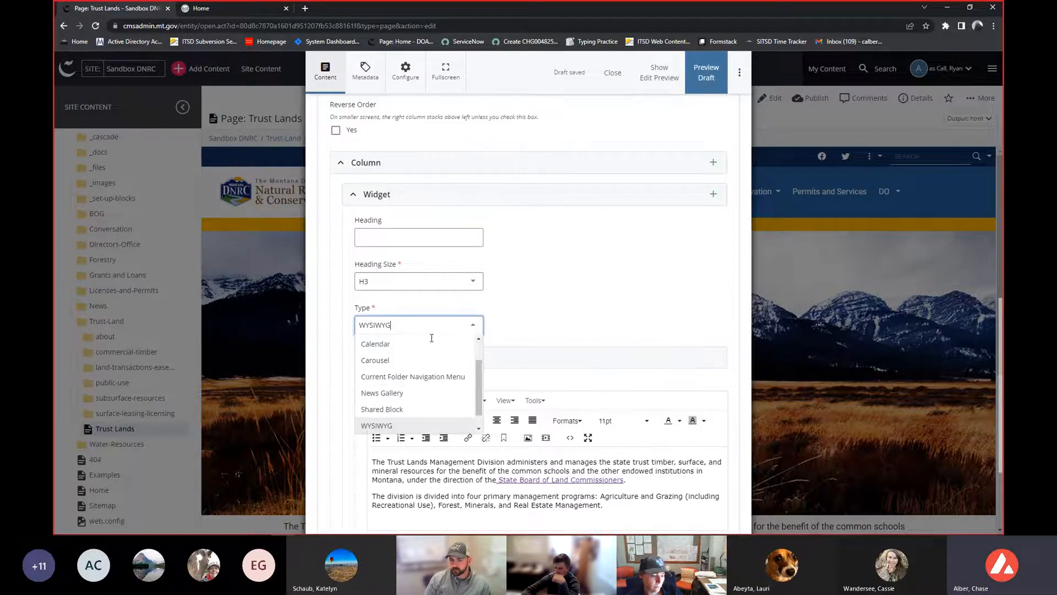
click(403, 360)
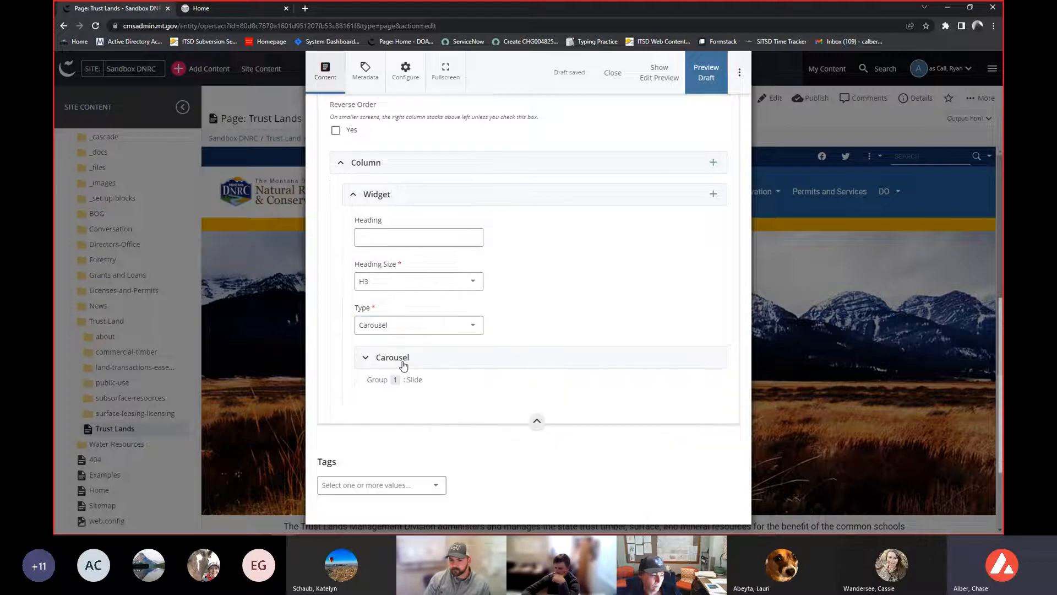
- Expand the Carousel and its Slide entry to review the slide's heading, image, text align, text and link fields
click(490, 355)
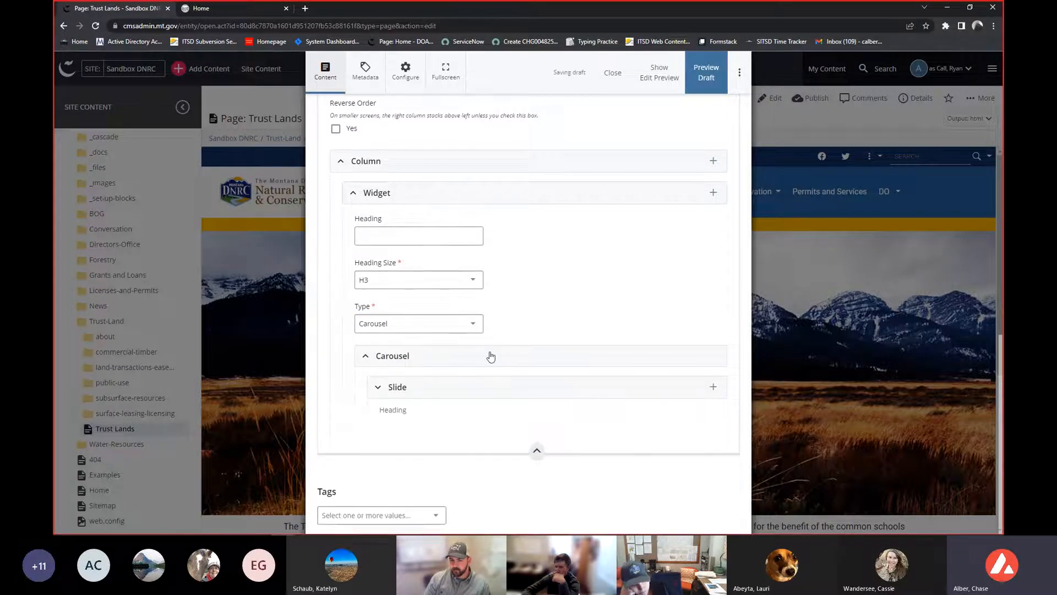
click(479, 390)
scroll(471, 393, down, 1)
scroll(459, 396, down, 1)
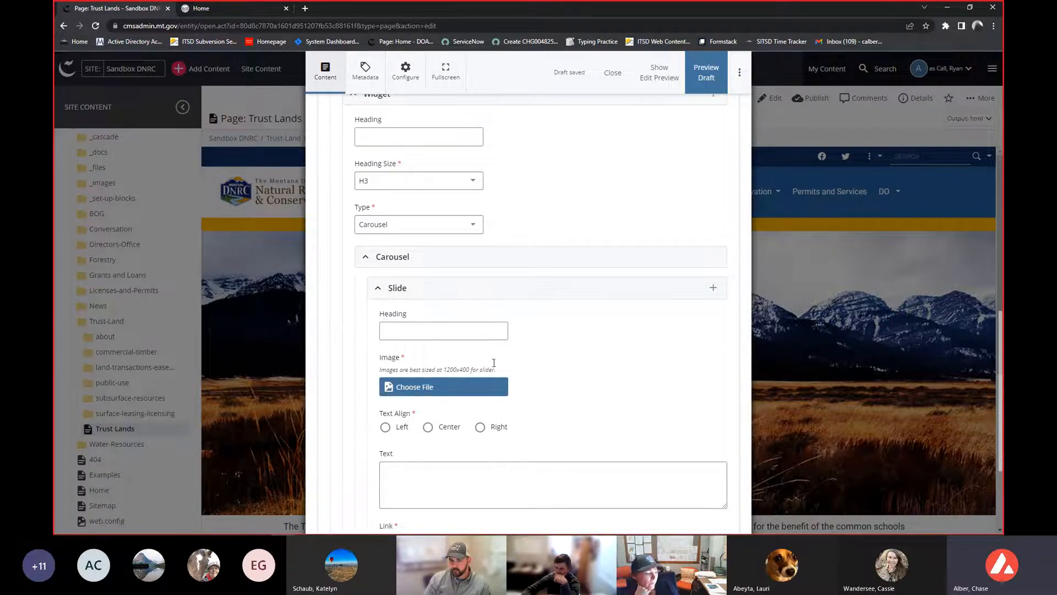
scroll(586, 331, down, 2)
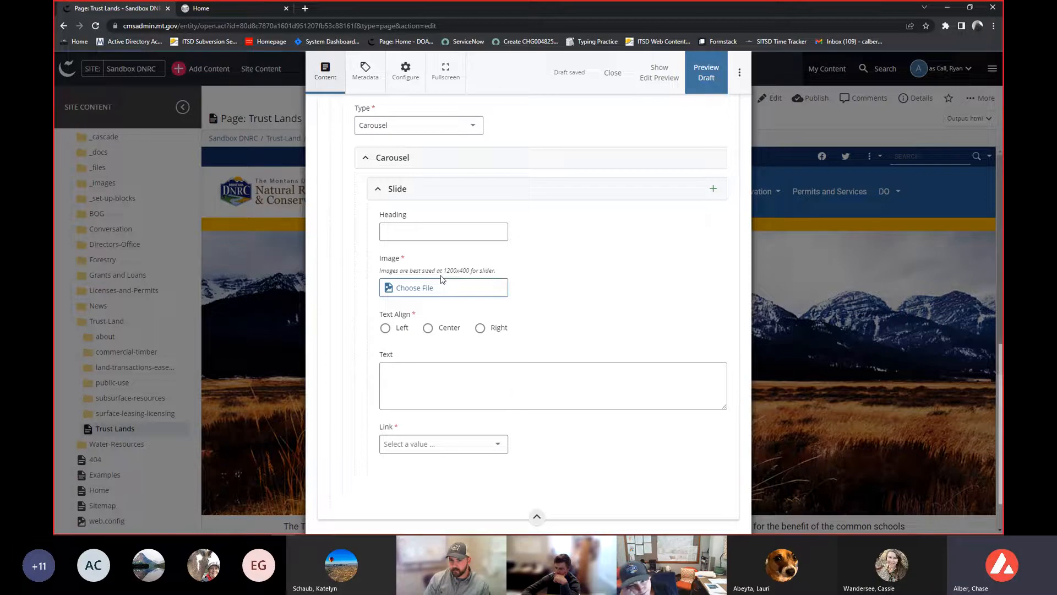
scroll(441, 278, up, 2)
- Change the widget Type to Blocks
click(408, 227)
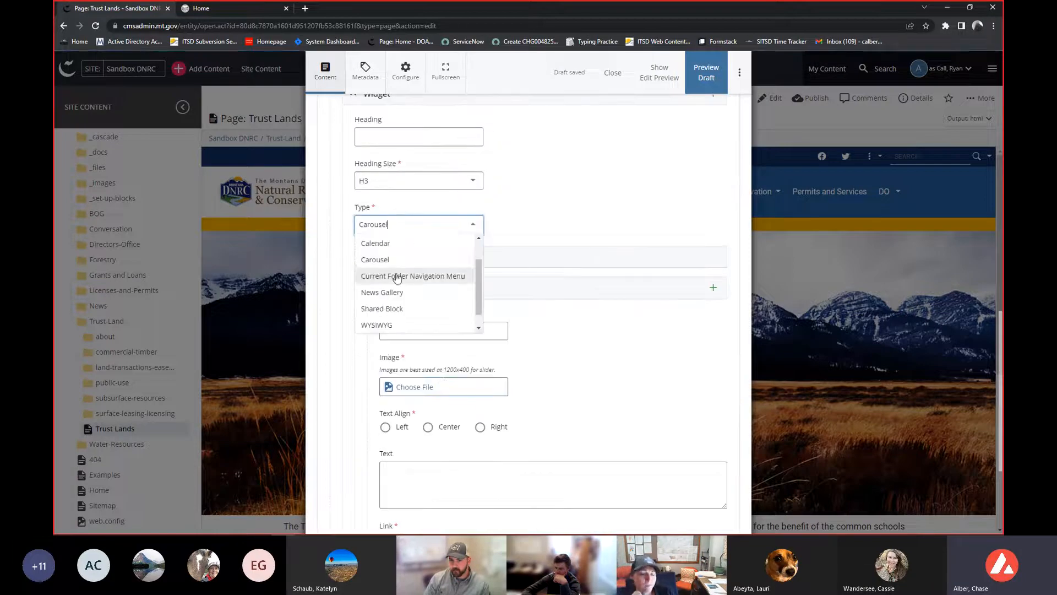
scroll(385, 325, up, 2)
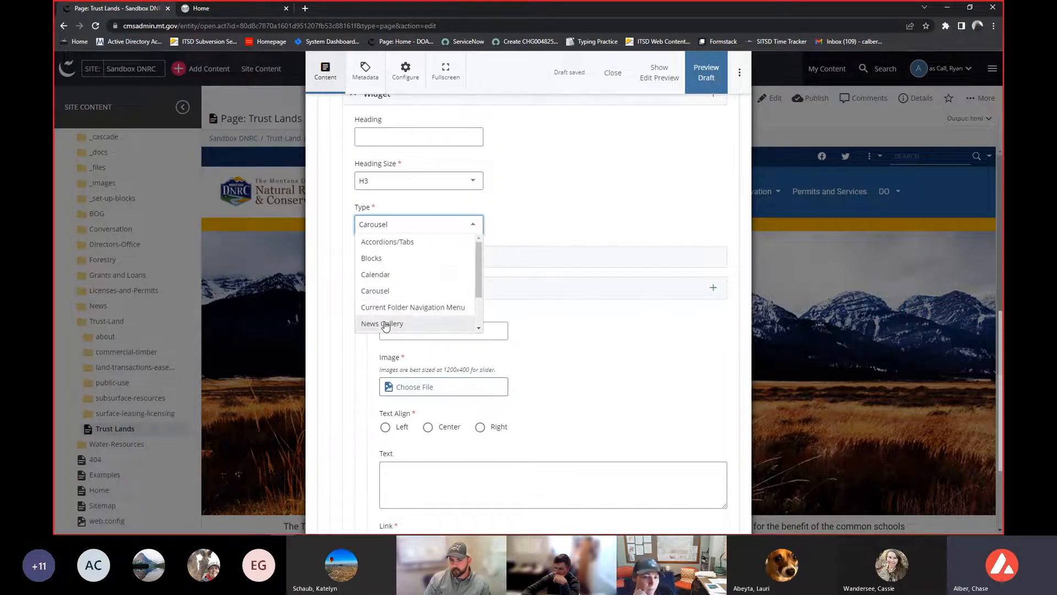
scroll(385, 326, up, 1)
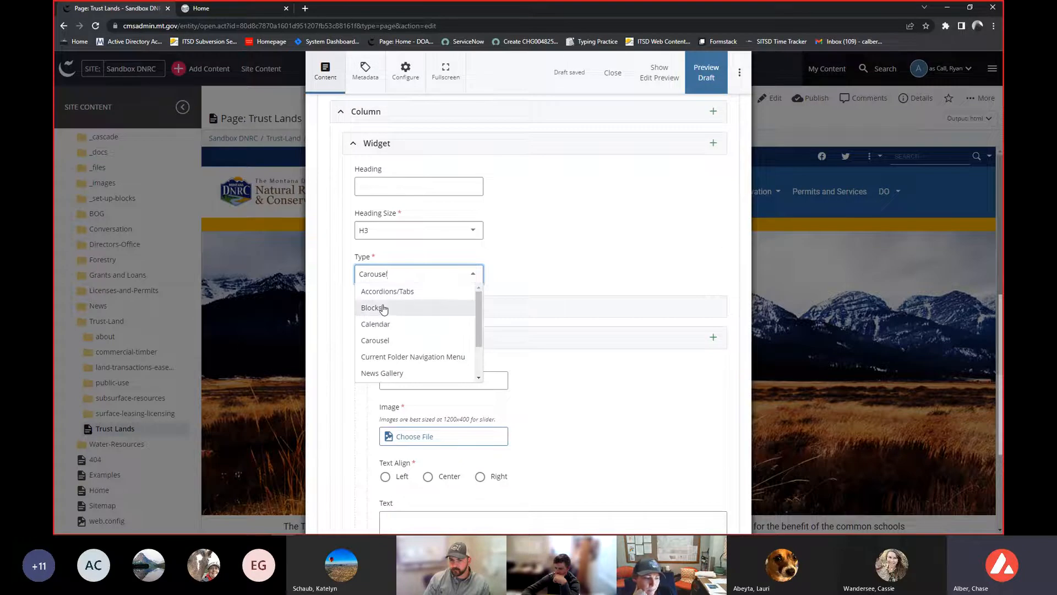
click(384, 309)
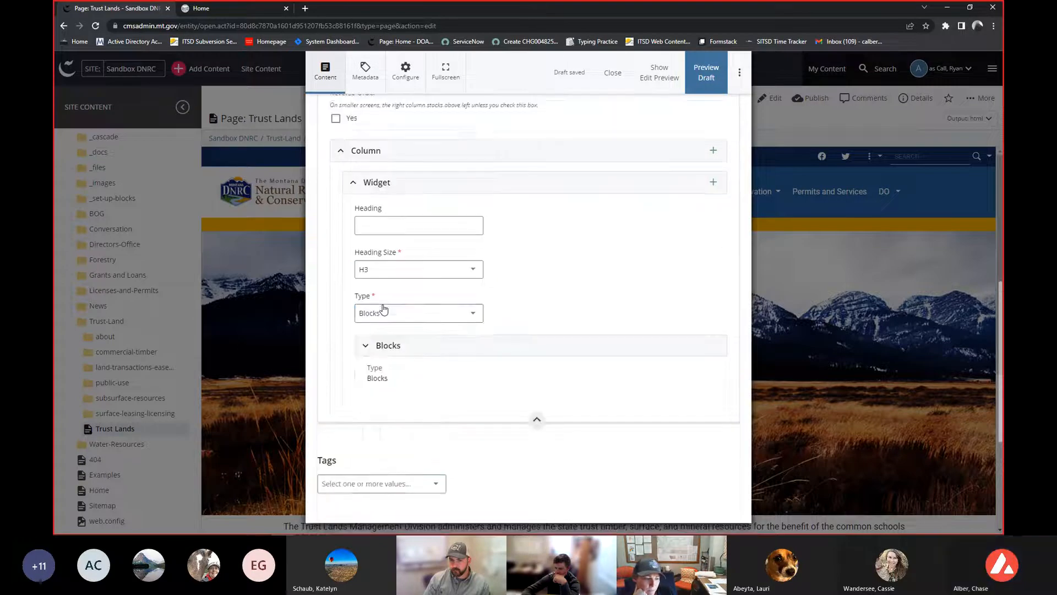
- Expand the Blocks settings and set Items Per Row to 2
click(385, 345)
scroll(388, 353, down, 1)
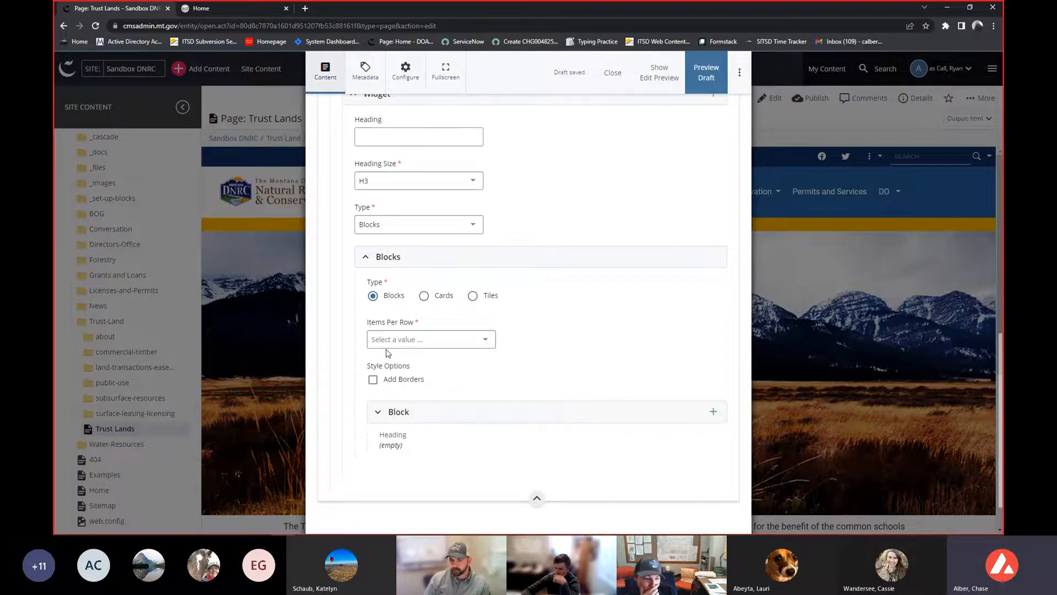
click(453, 339)
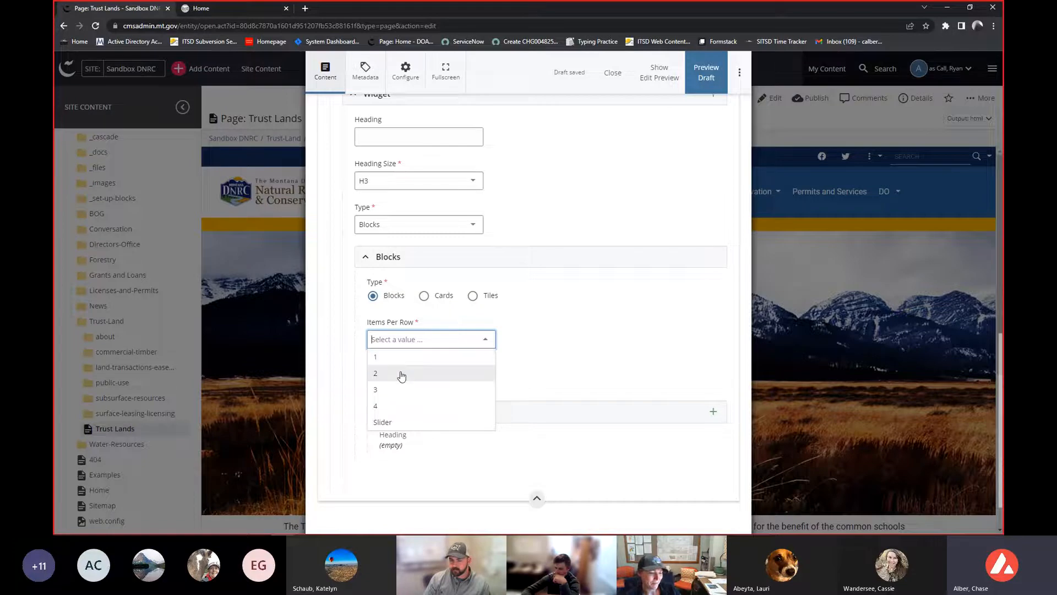
click(543, 320)
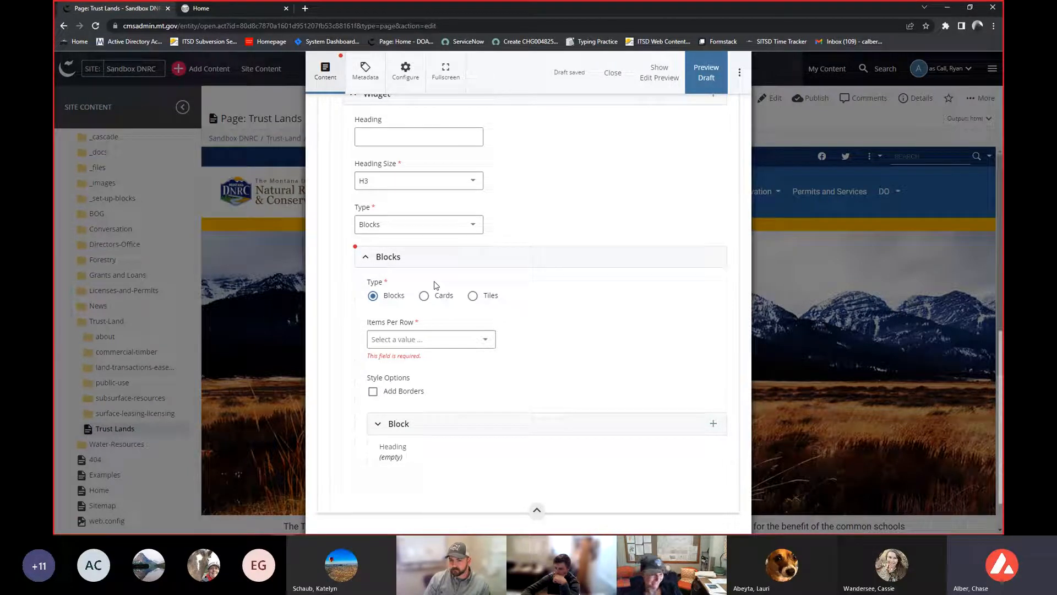
click(445, 339)
click(432, 373)
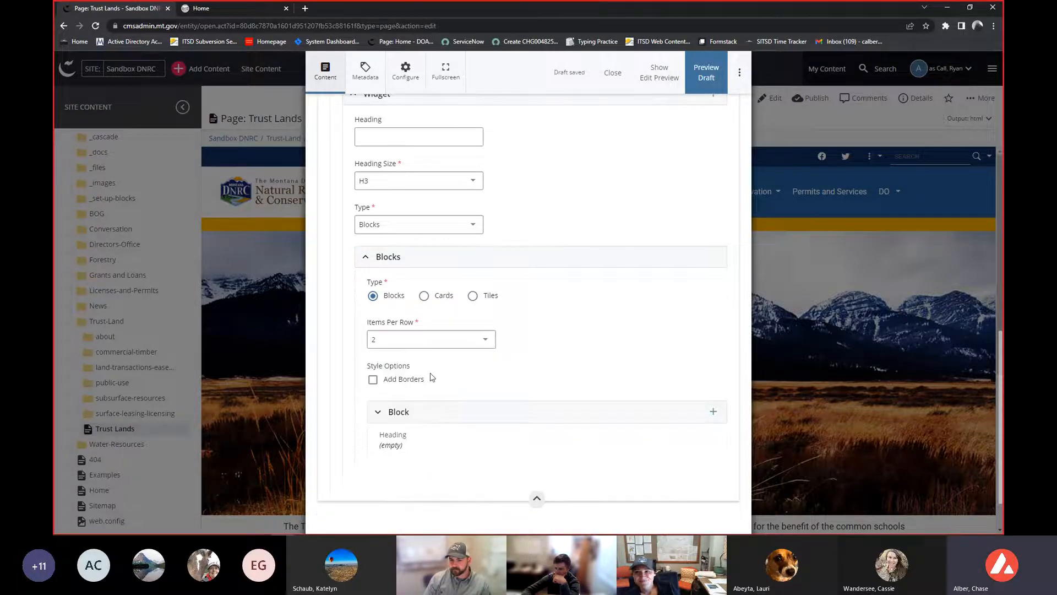
- Expand the Block entry and review its heading, background color, media type, content and link fields
scroll(390, 336, up, 1)
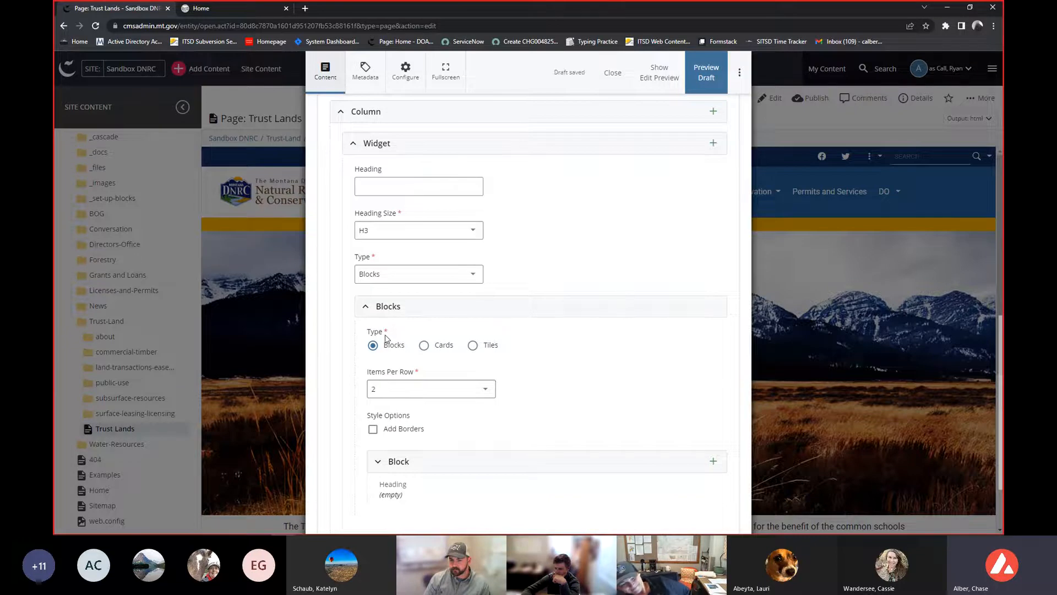
scroll(387, 339, down, 2)
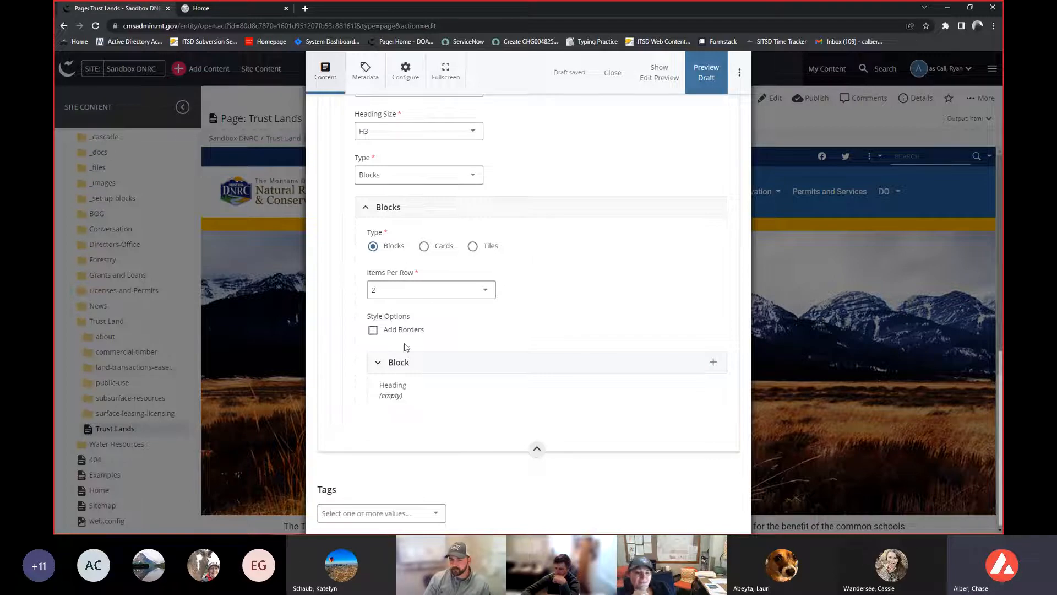
click(411, 366)
scroll(407, 364, up, 3)
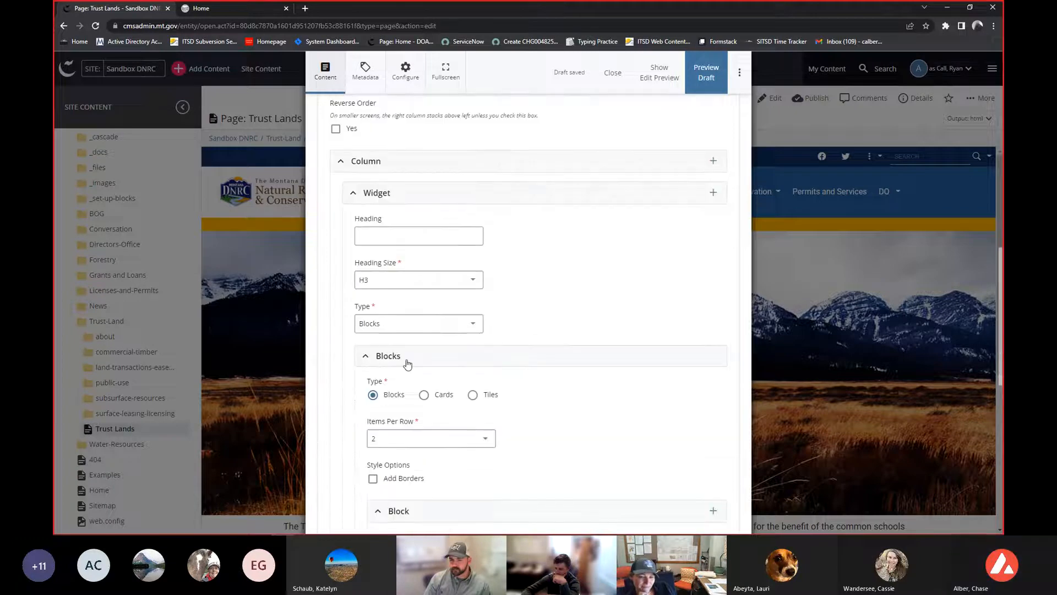
scroll(406, 363, down, 2)
scroll(406, 363, down, 3)
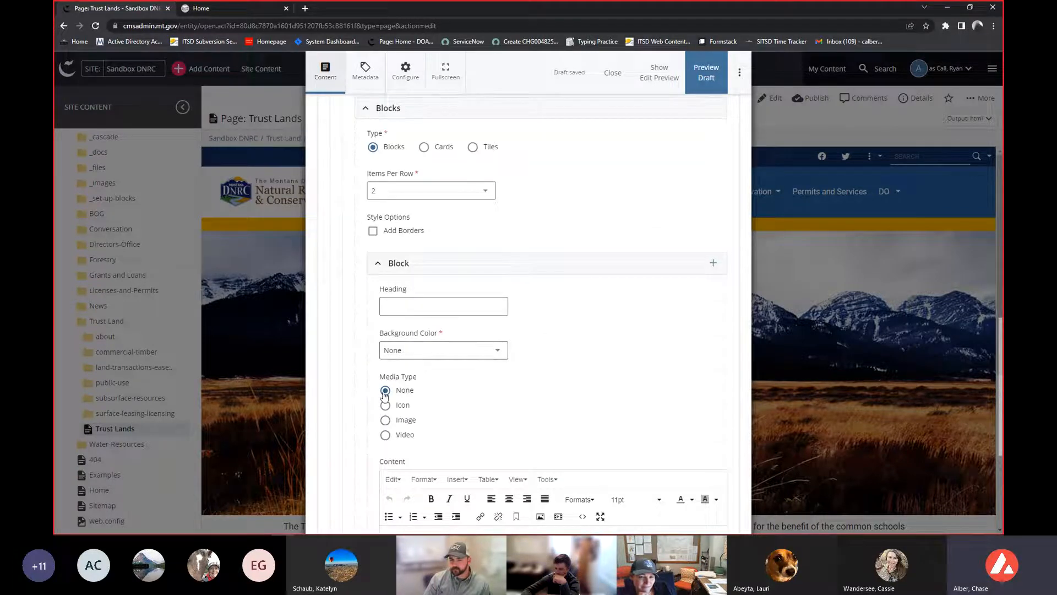
scroll(385, 395, up, 10)
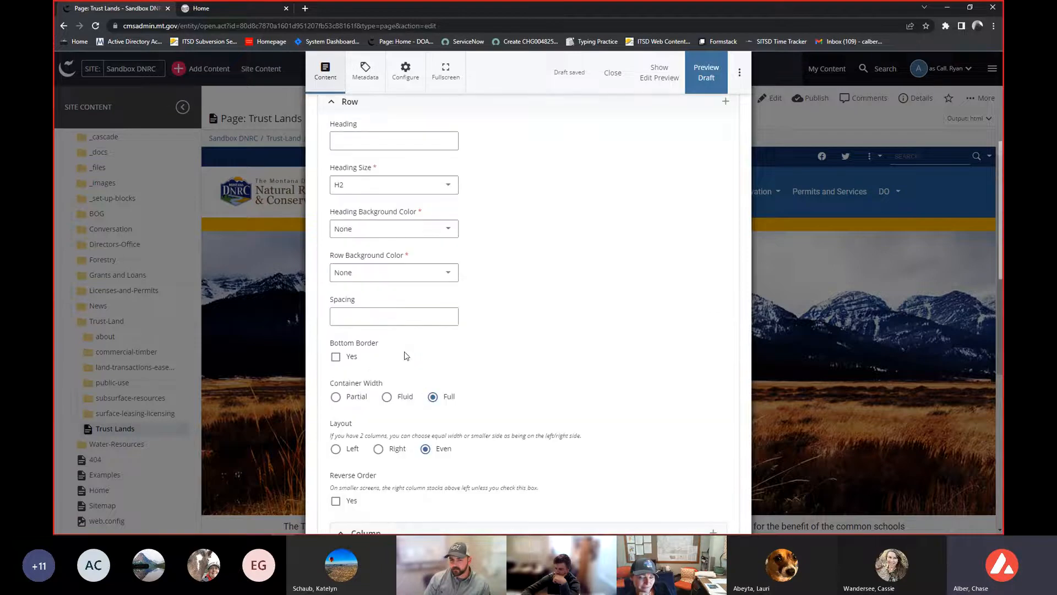
scroll(406, 356, up, 2)
scroll(407, 320, down, 8)
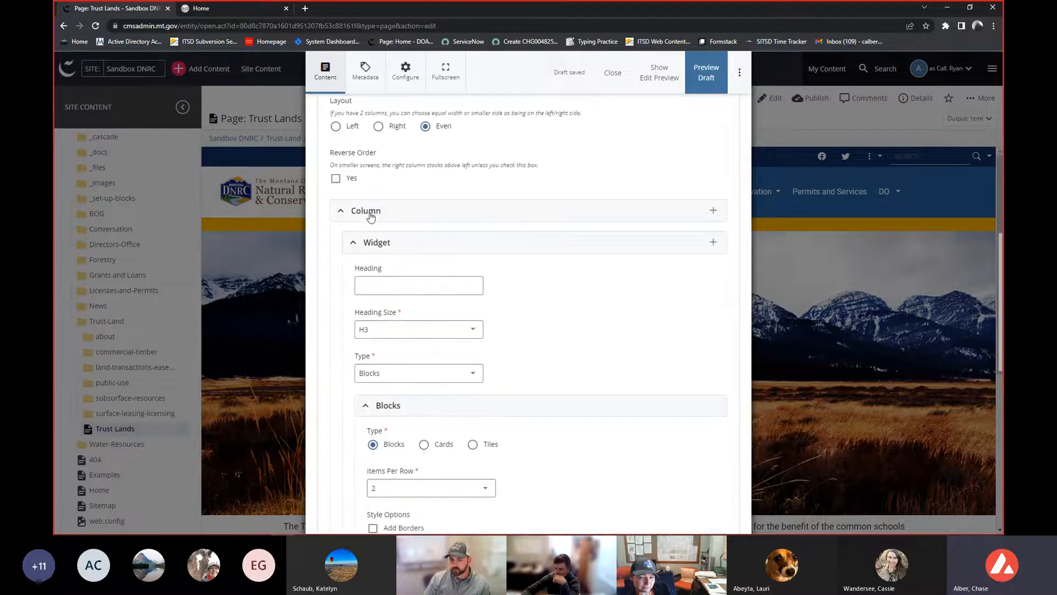
scroll(371, 217, down, 1)
scroll(375, 198, down, 1)
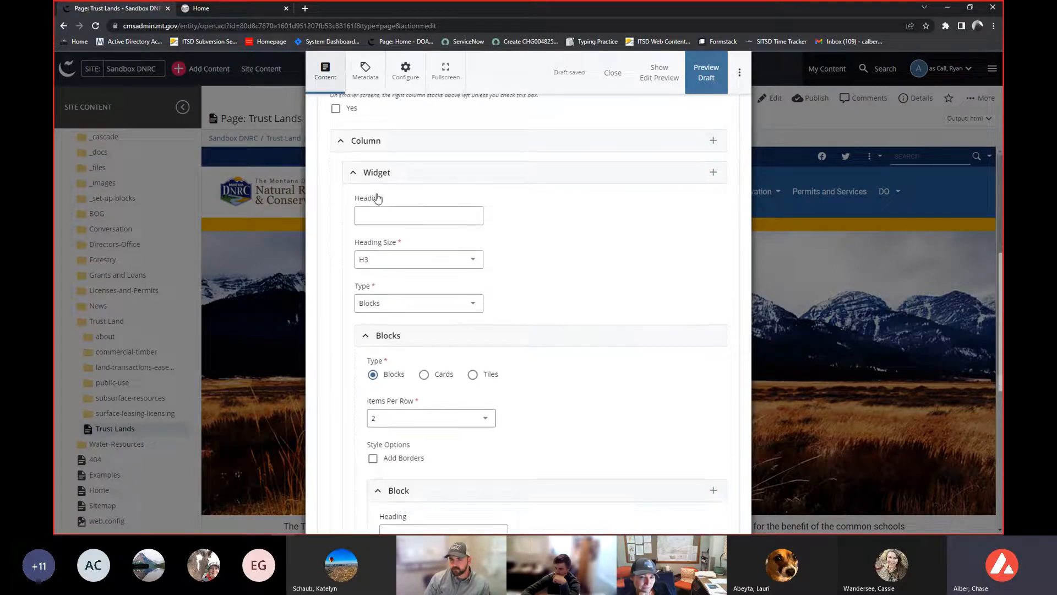
scroll(383, 277, down, 2)
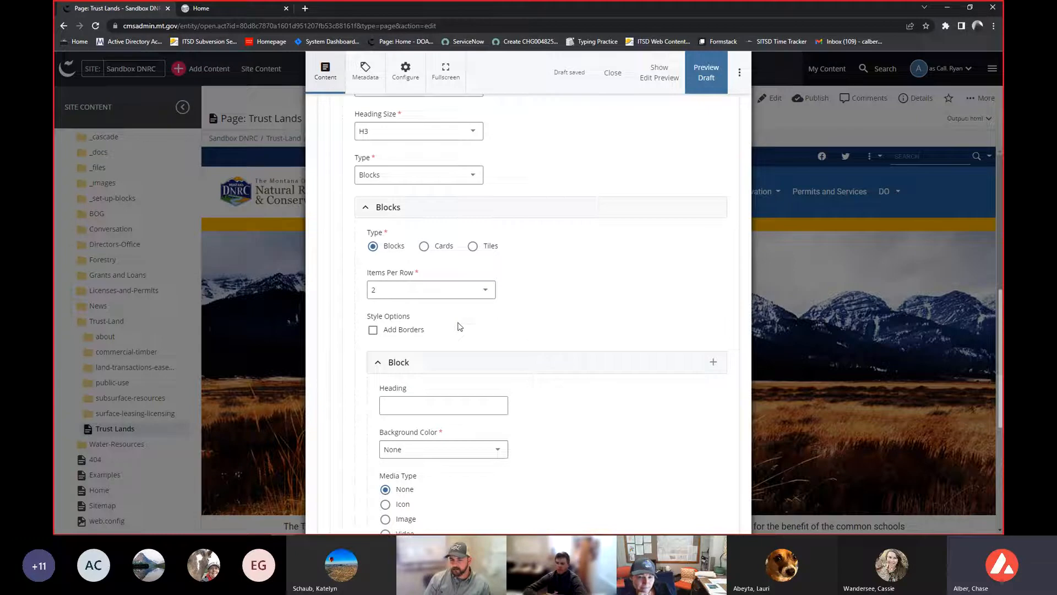
scroll(461, 327, down, 1)
scroll(459, 309, down, 1)
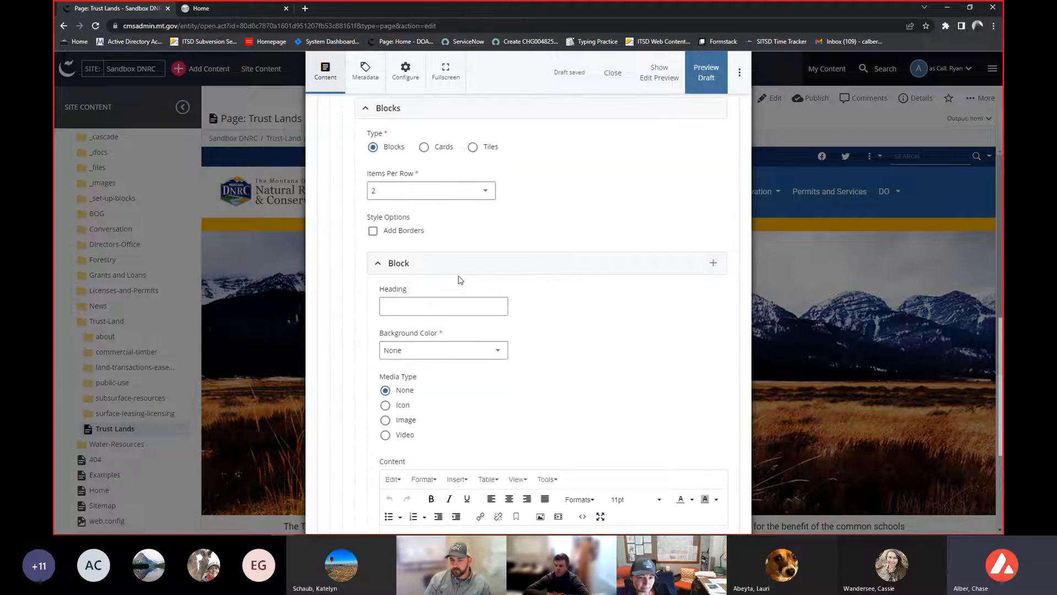
scroll(460, 278, down, 2)
scroll(461, 278, down, 1)
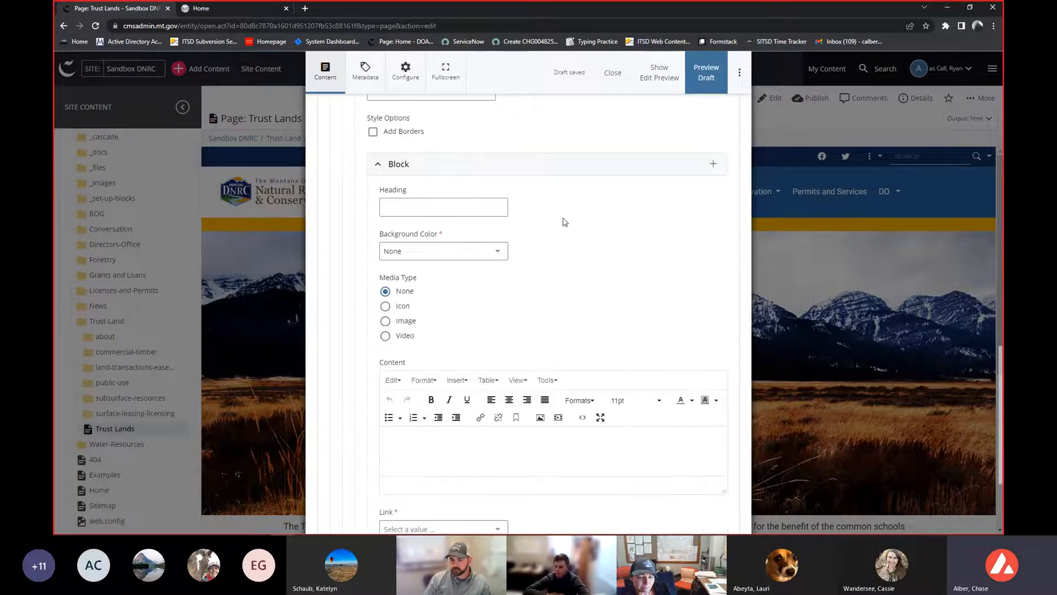
scroll(527, 252, down, 1)
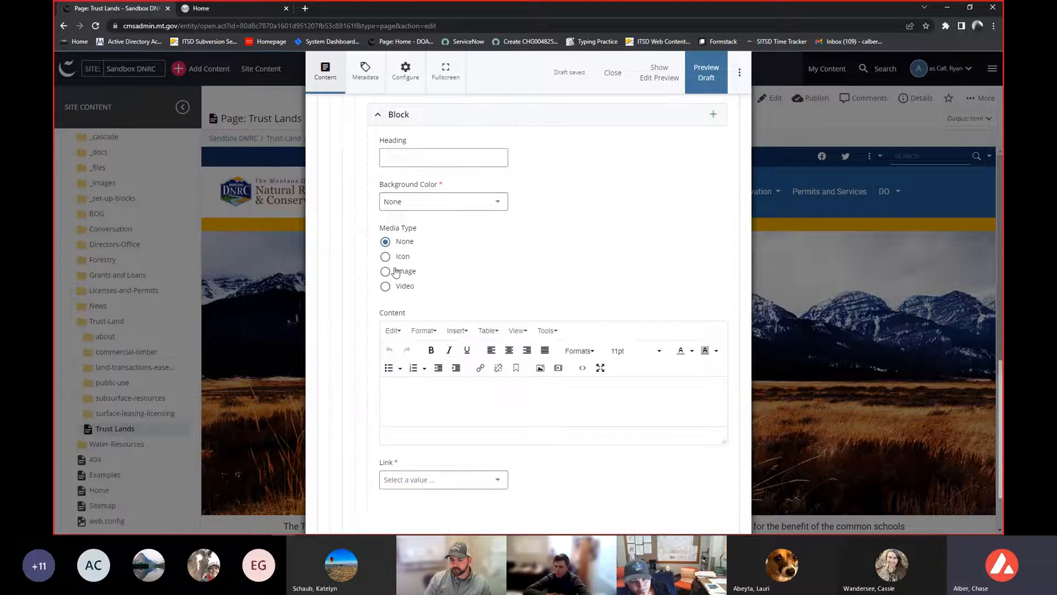
scroll(408, 295, up, 4)
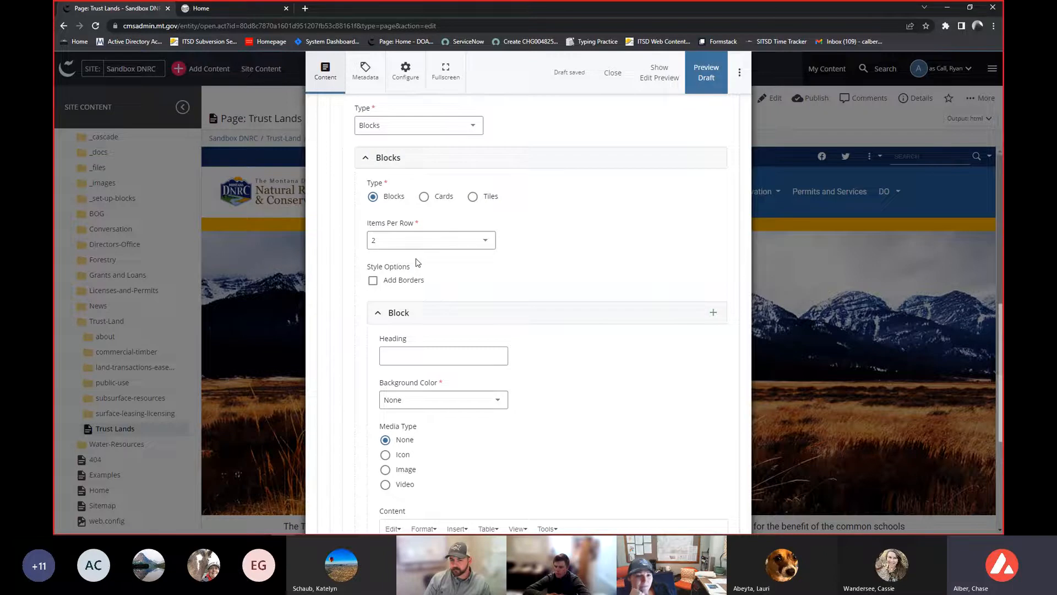
scroll(447, 242, up, 4)
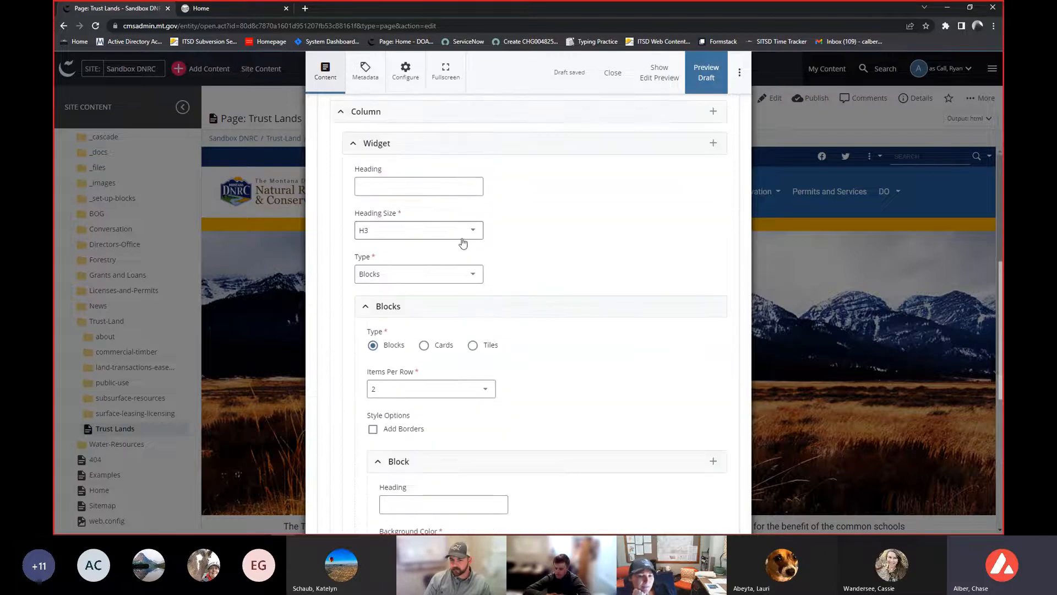
- Browse the list of available widget types without changing the selection
click(385, 325)
scroll(389, 368, down, 2)
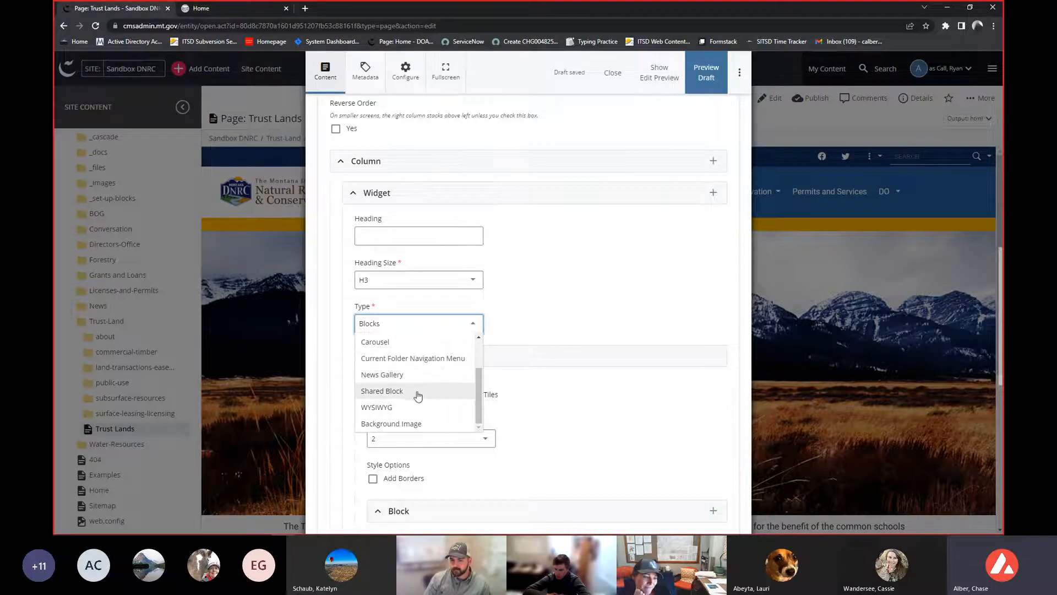
scroll(420, 388, down, 1)
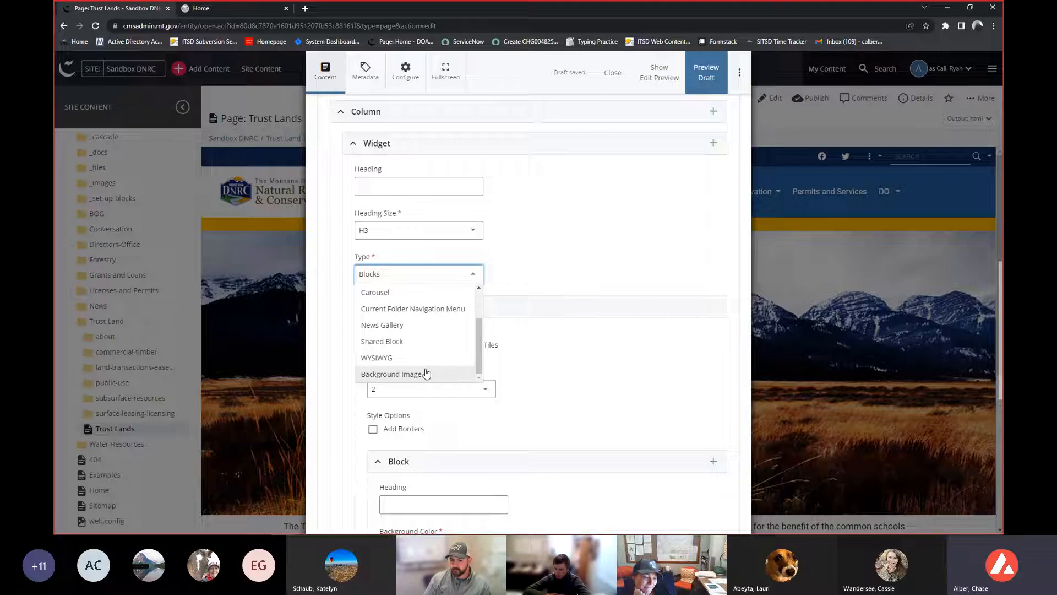
scroll(427, 361, up, 3)
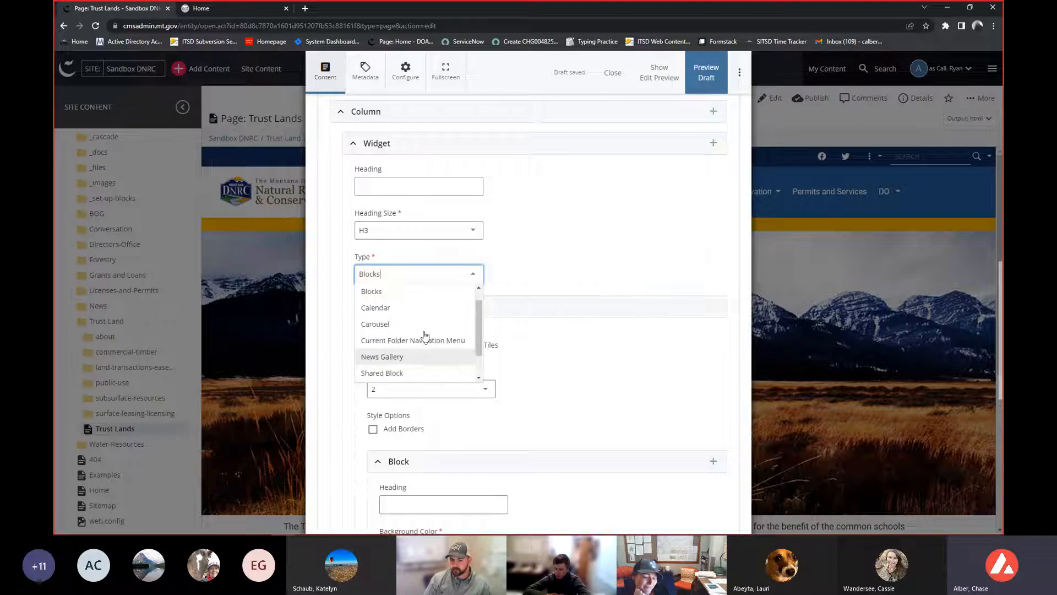
click(599, 247)
scroll(547, 316, up, 2)
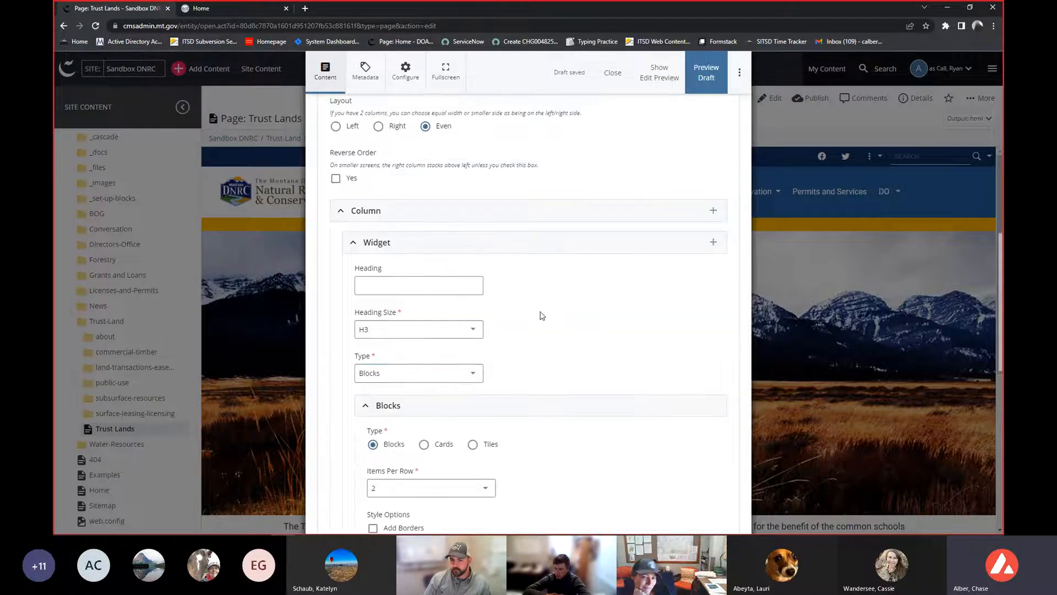
- Collapse the Widget section and close the page editor
click(488, 243)
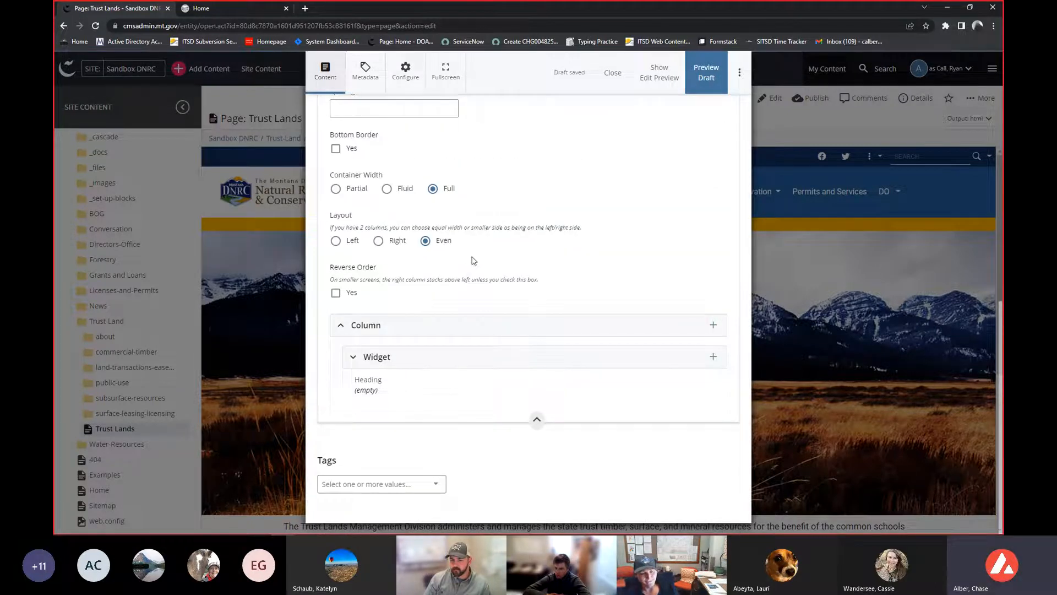
scroll(468, 267, up, 4)
scroll(460, 277, up, 2)
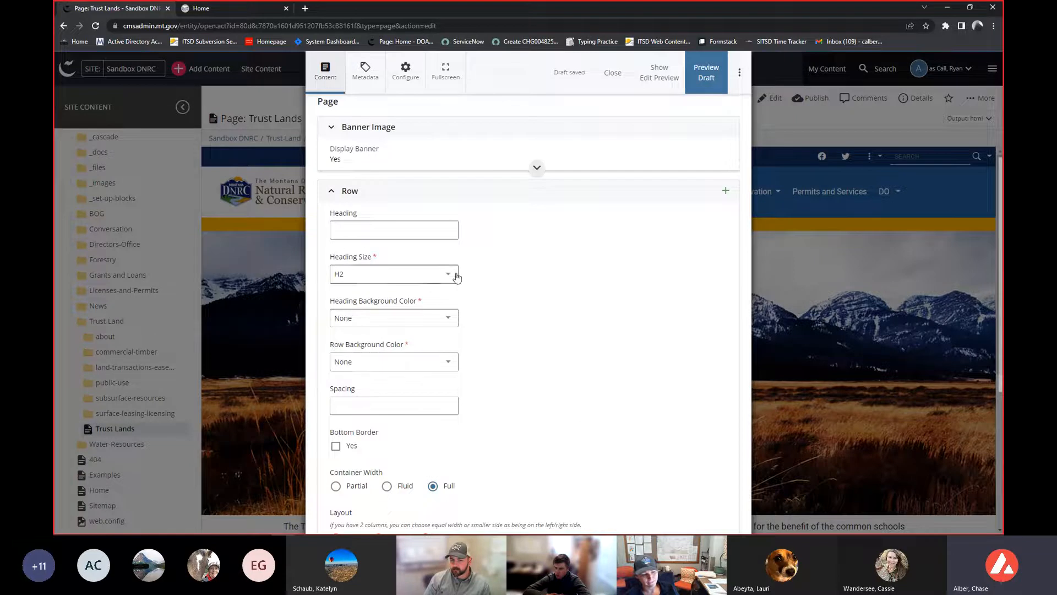
scroll(620, 255, up, 2)
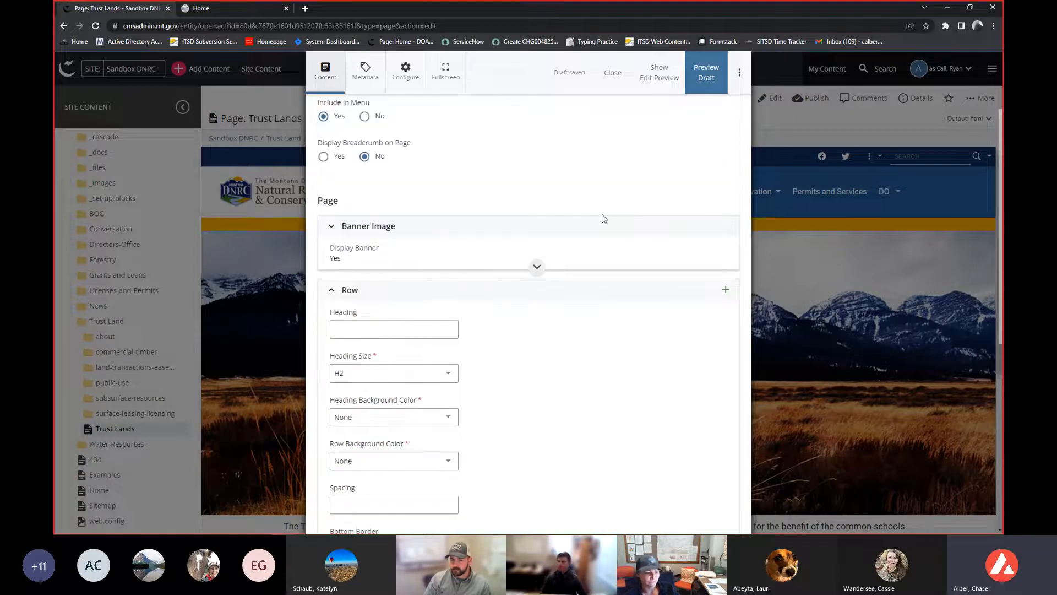
click(610, 72)
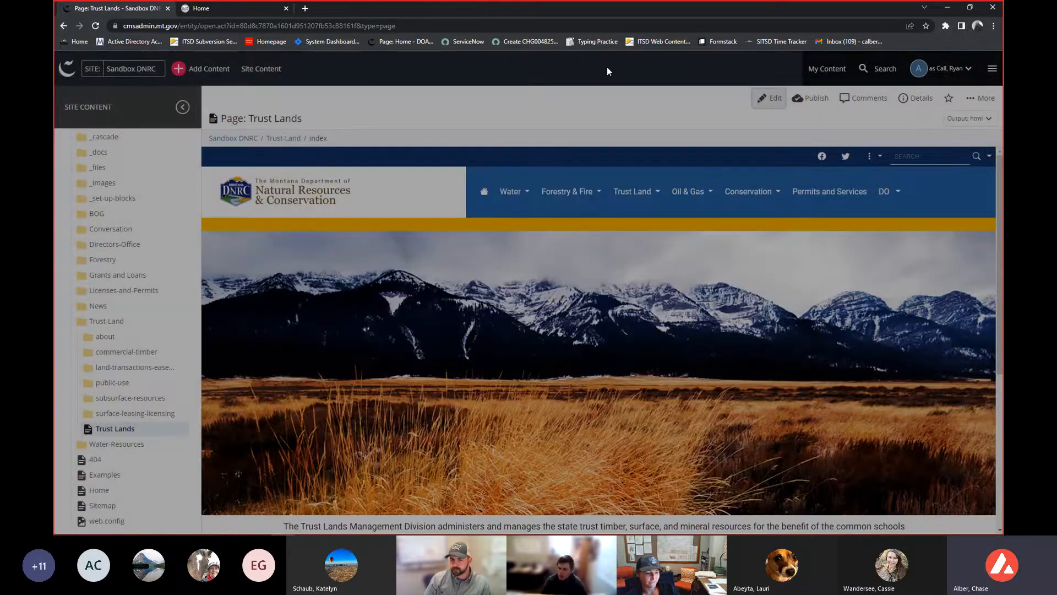
mouse_move(585, 258)
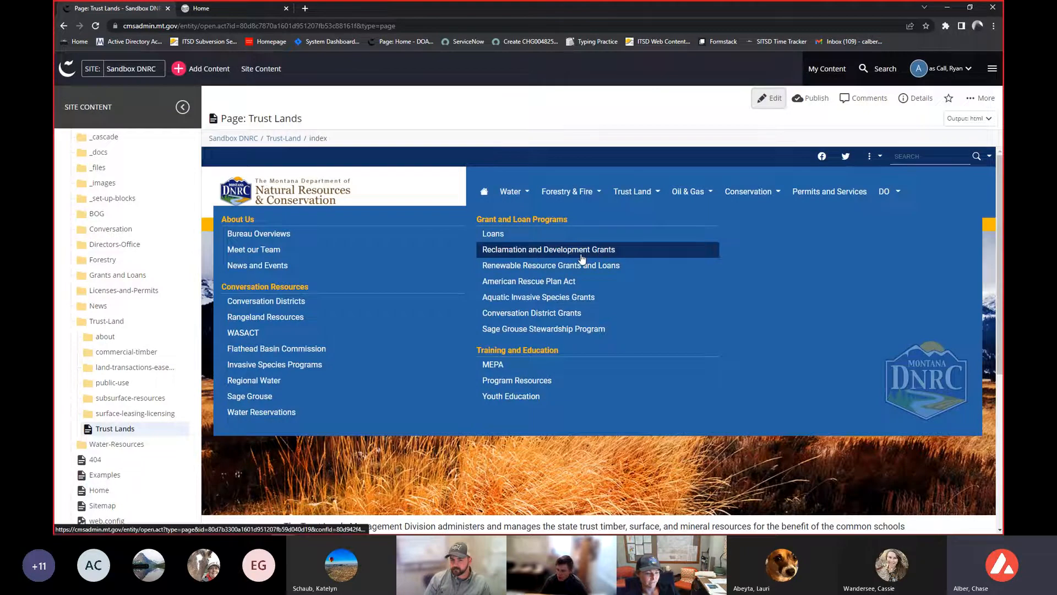
scroll(324, 210, down, 1)
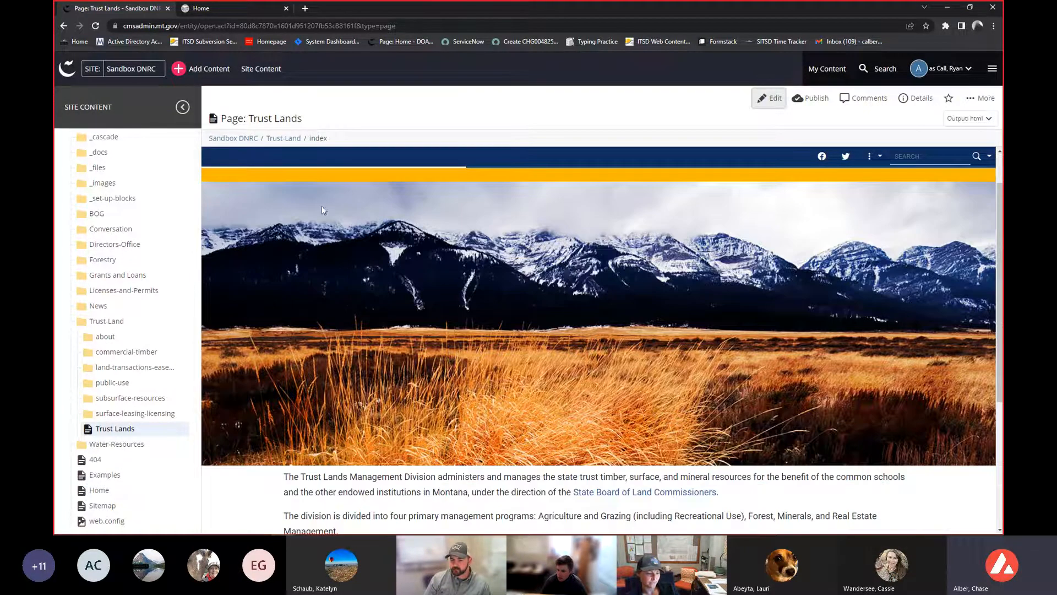
drag(331, 142, 209, 142)
click(242, 203)
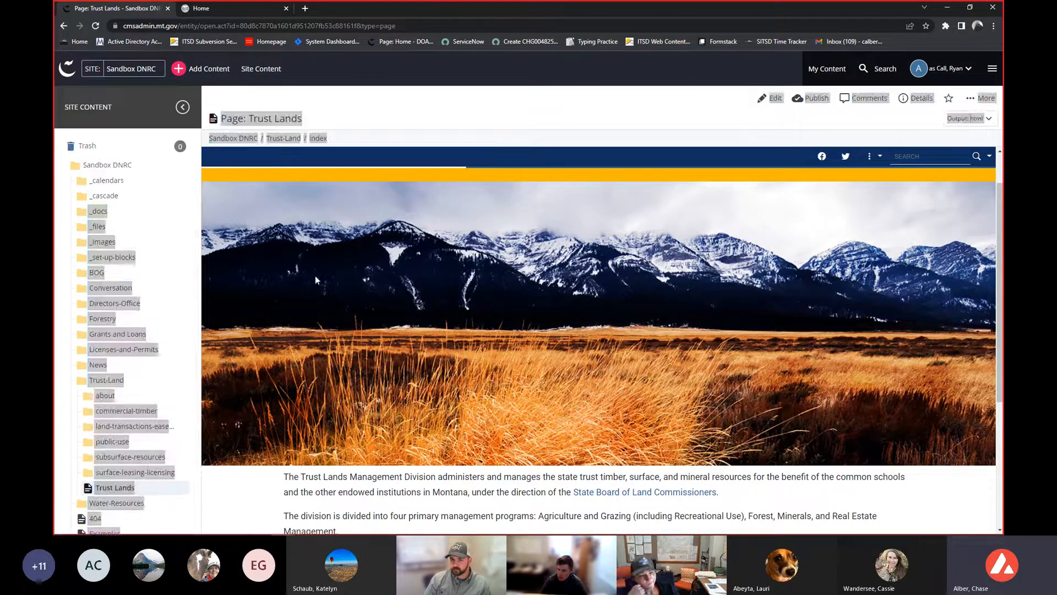
- Expand the commercial-timber folder and open its Timber Sales and Commercial Timber pages
click(125, 384)
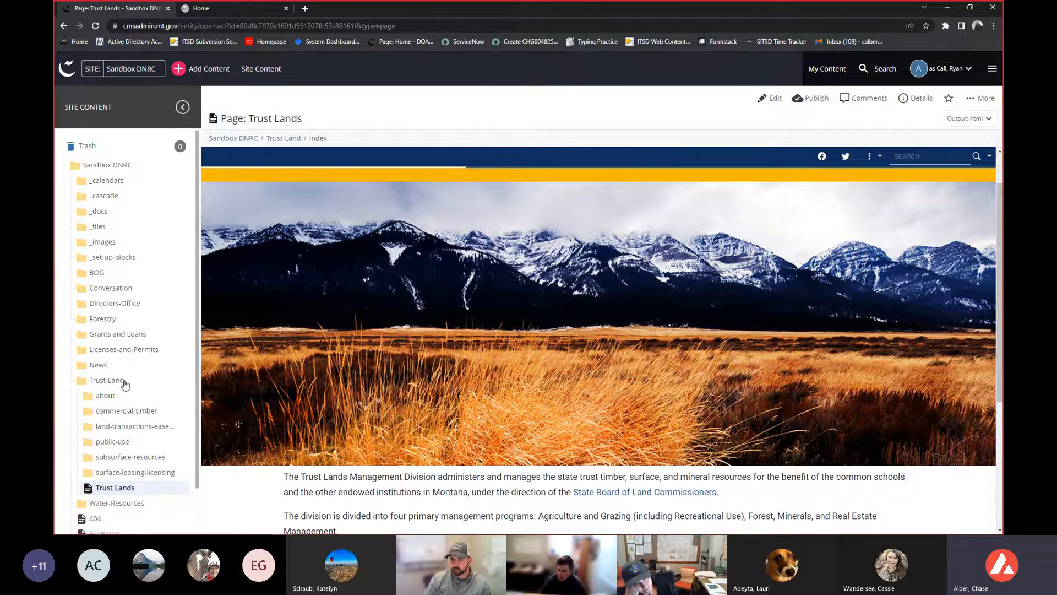
scroll(176, 385, down, 1)
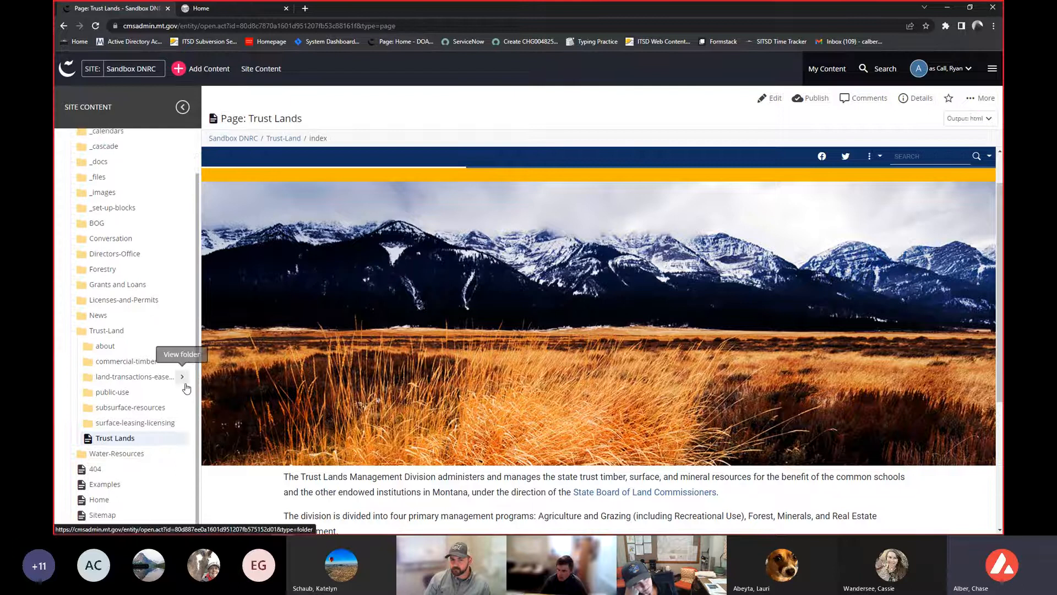
click(128, 353)
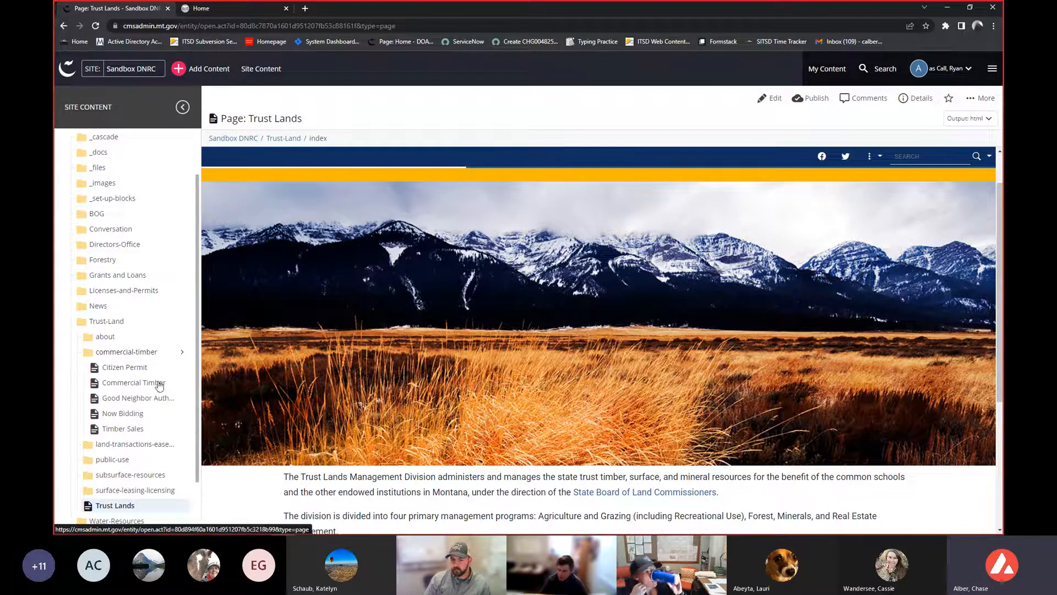
click(133, 430)
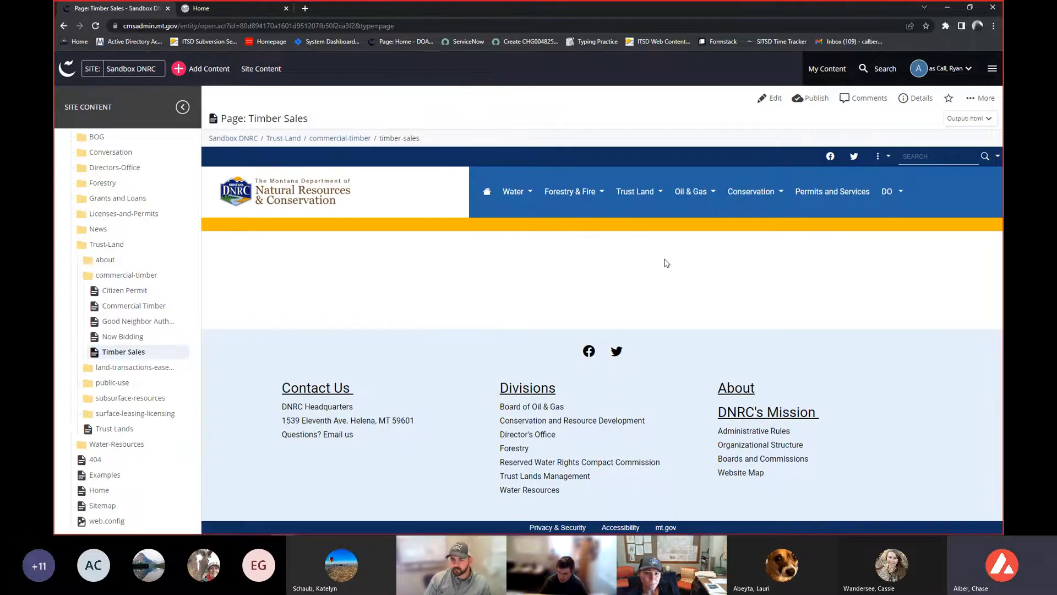
click(121, 355)
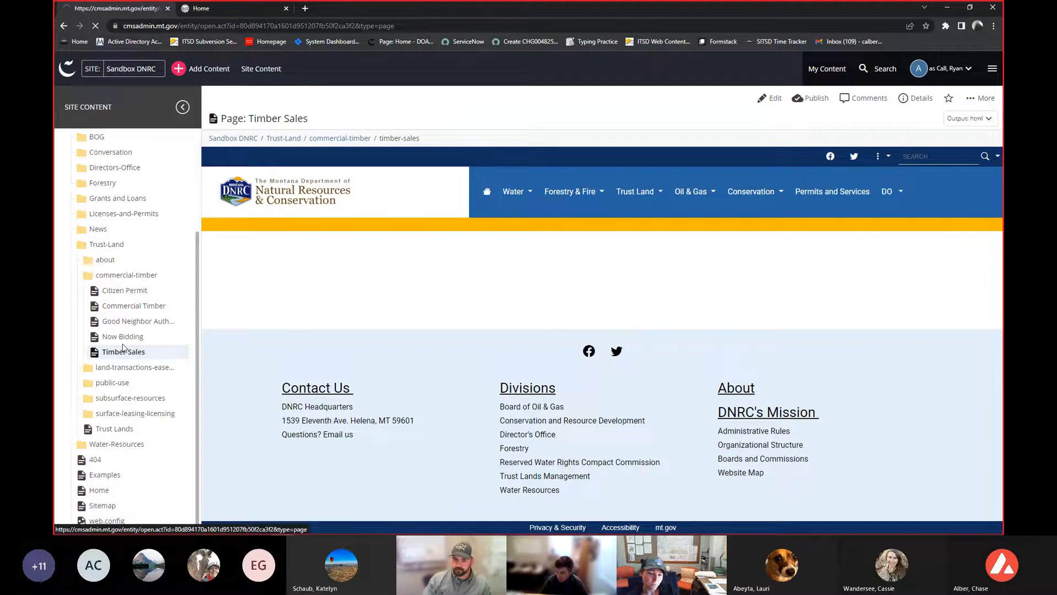
click(132, 306)
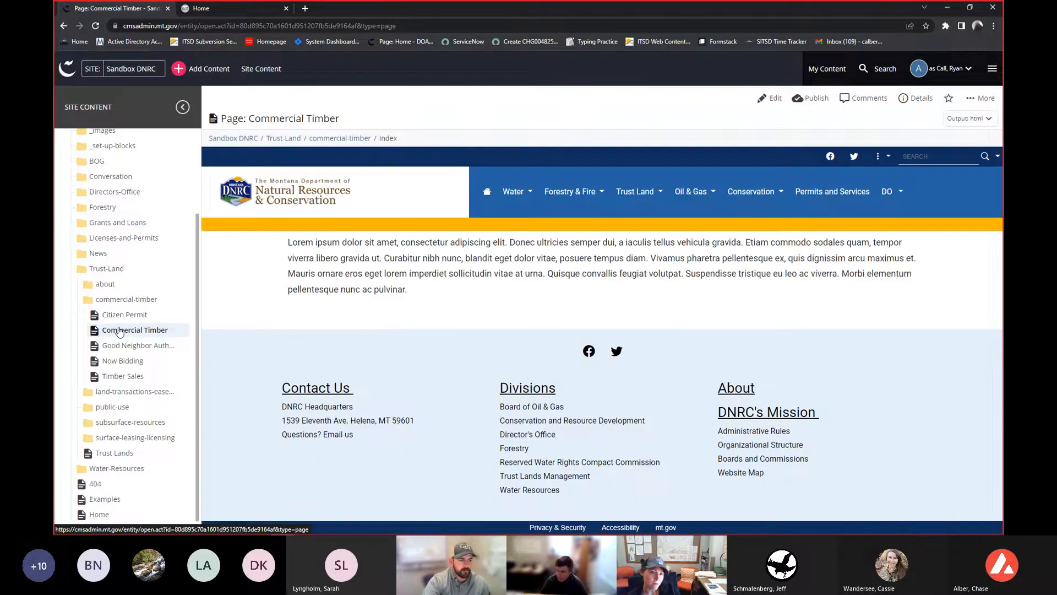
- Filter the site list by dnrc and select the Sandbox DNRC site
click(145, 71)
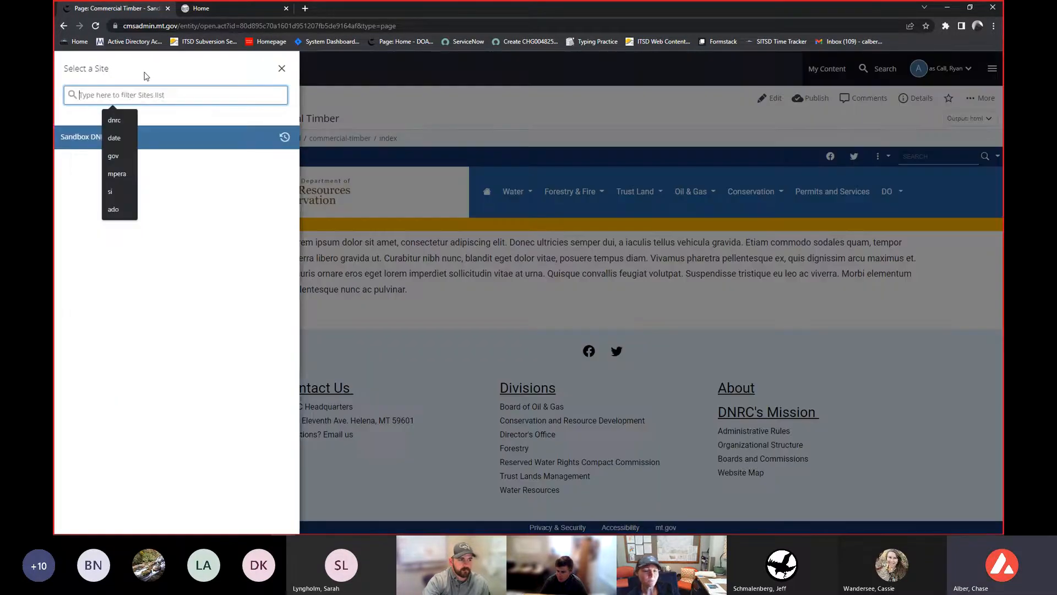
text(dnrc)
click(161, 136)
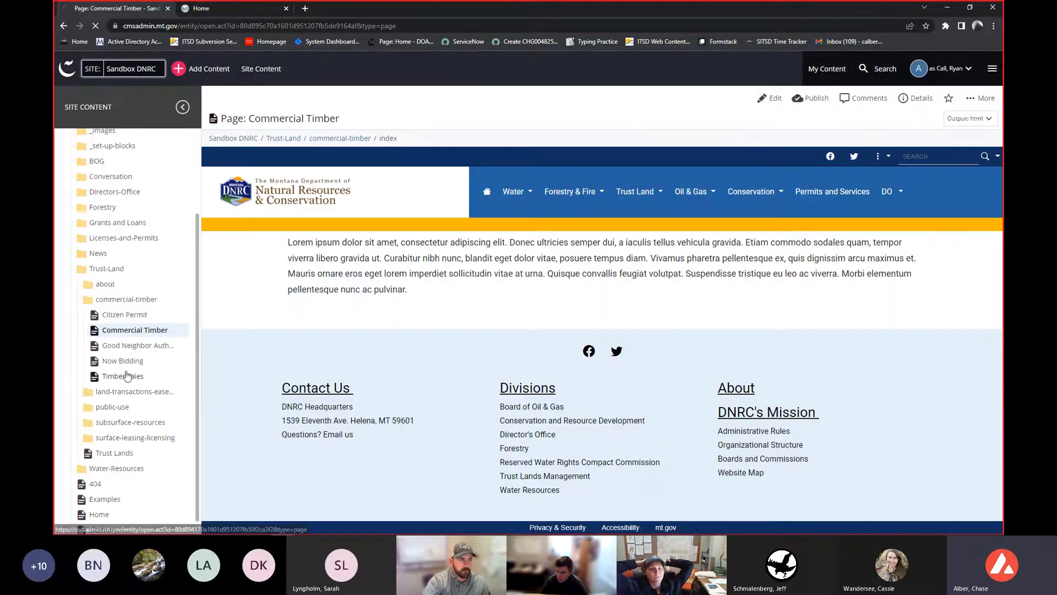
- Open the Timber Sales page and view the commercial-timber folder's contents
click(122, 376)
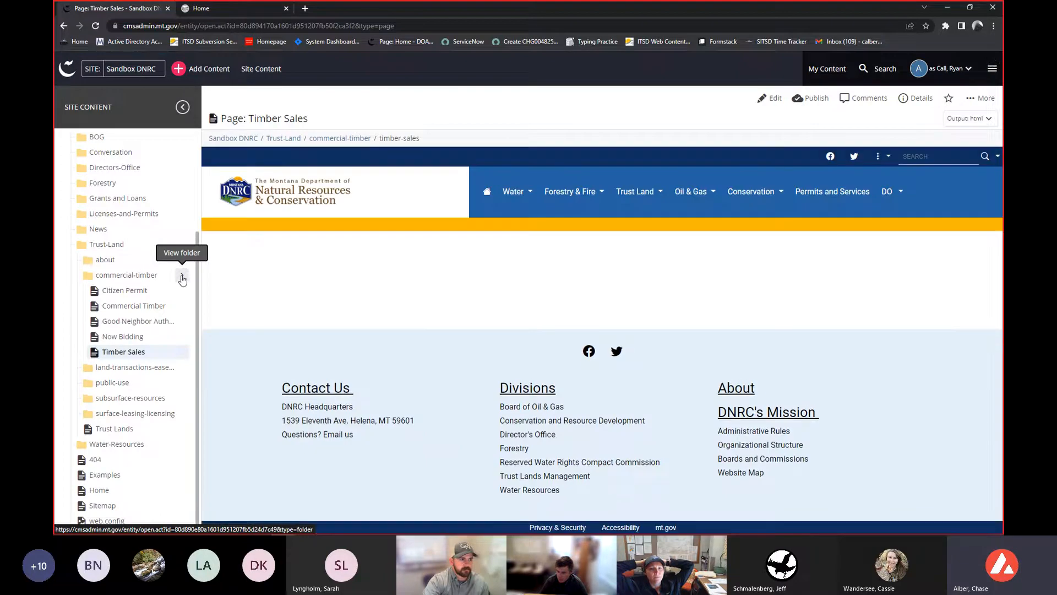
click(184, 277)
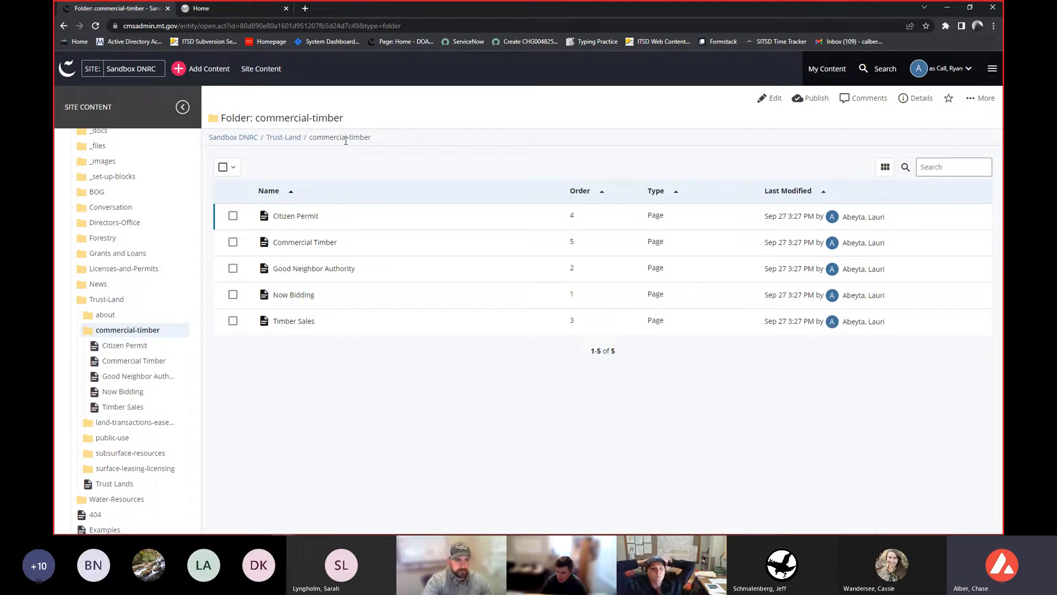
- Start adding a new Page in the commercial-timber folder
click(207, 71)
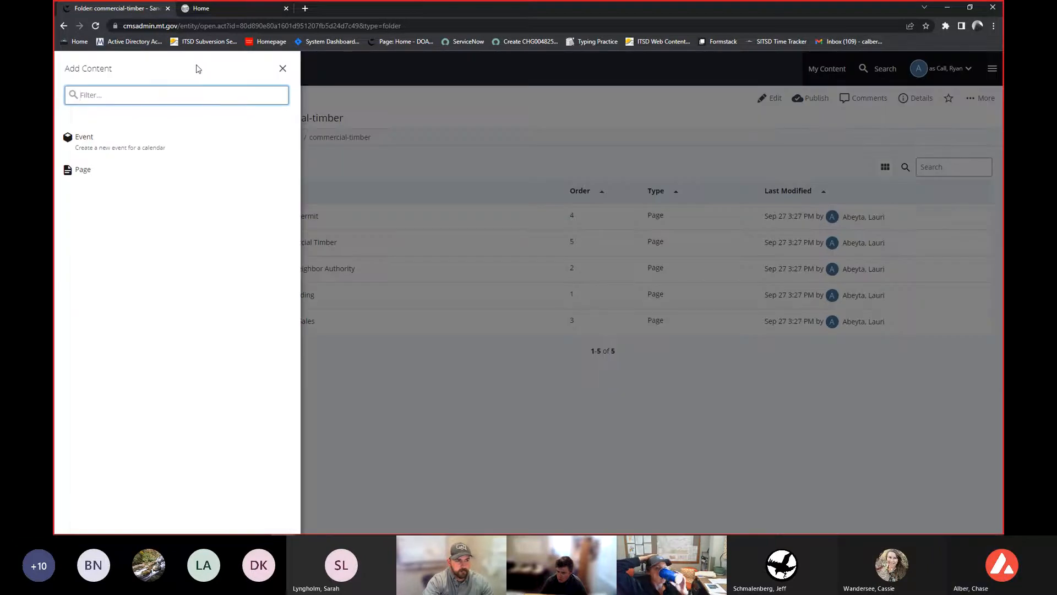
click(142, 174)
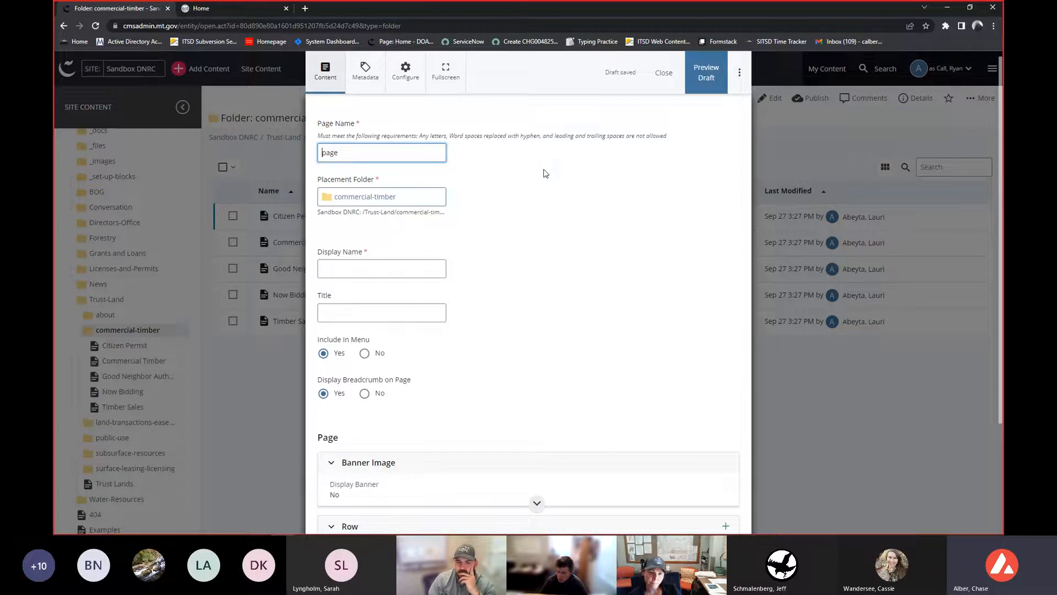
scroll(542, 175, down, 1)
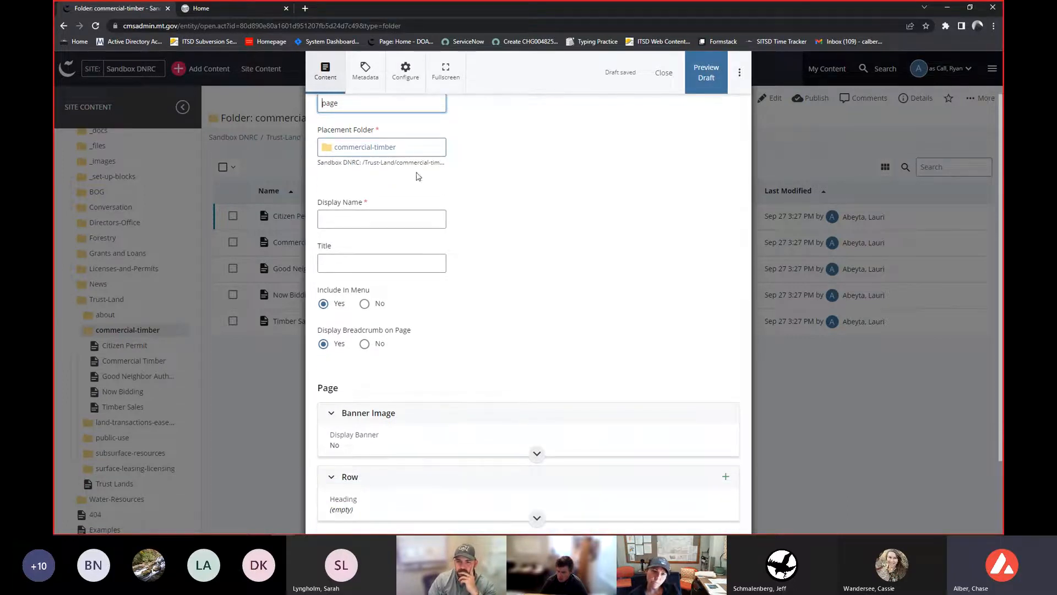
- Set the new page's Display Name and Title to Test and turn Display Breadcrumb on Page off
click(351, 222)
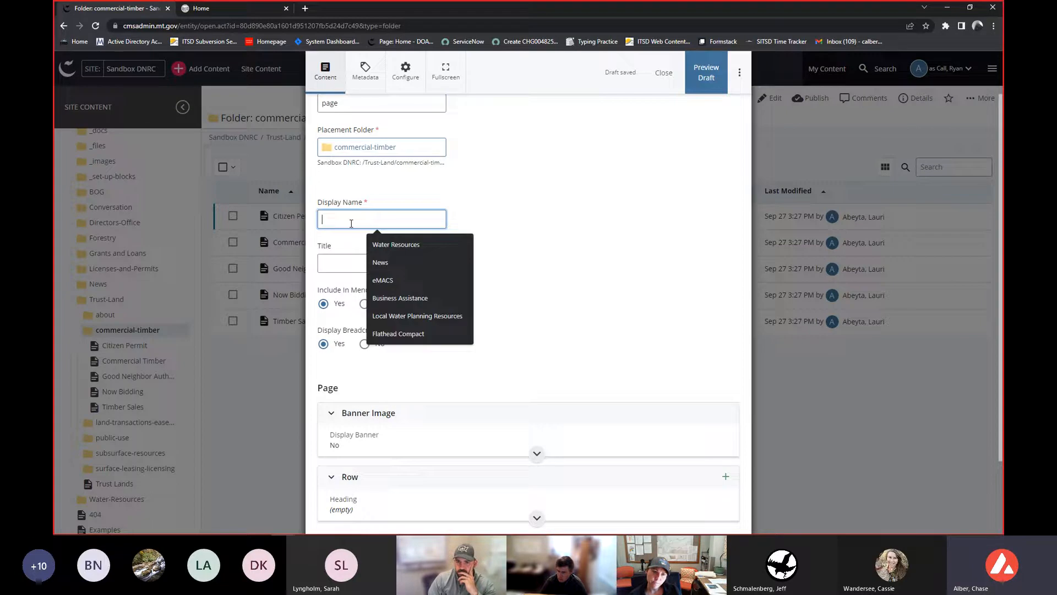
text(Test)
click(424, 259)
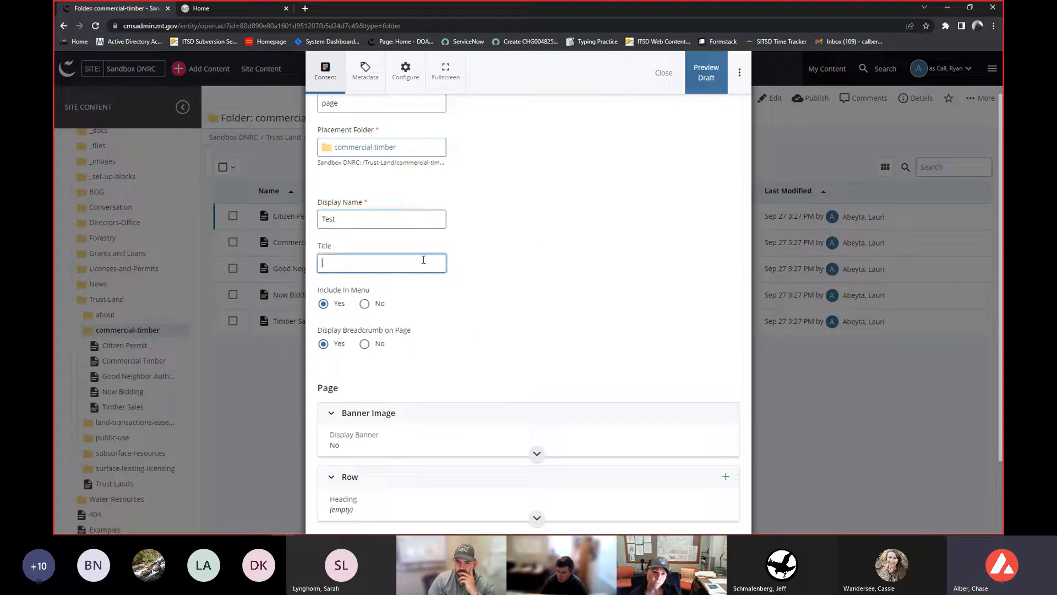
text(Test)
click(677, 283)
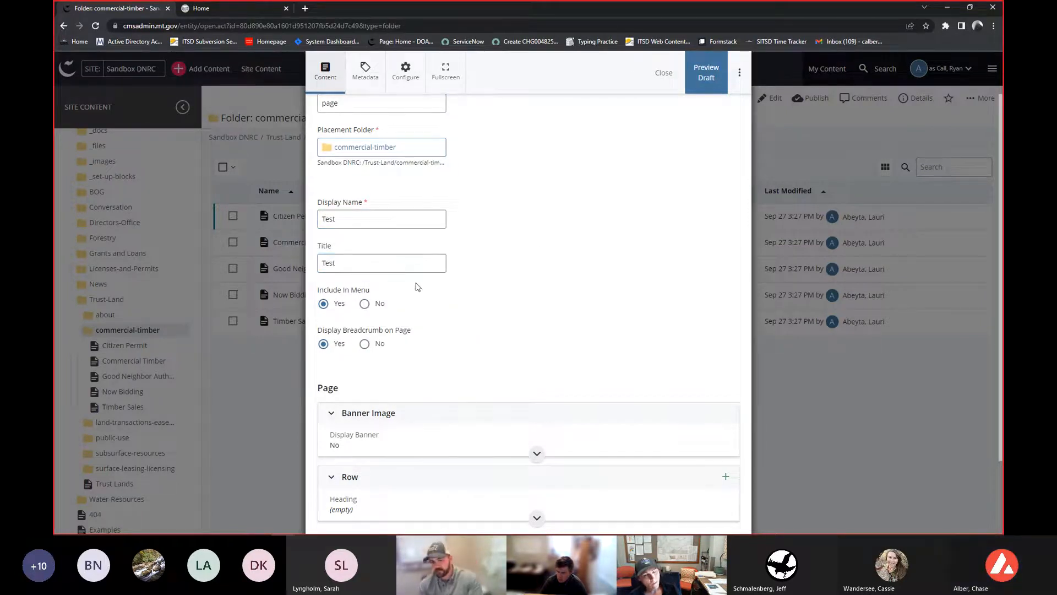
click(364, 346)
scroll(538, 309, down, 2)
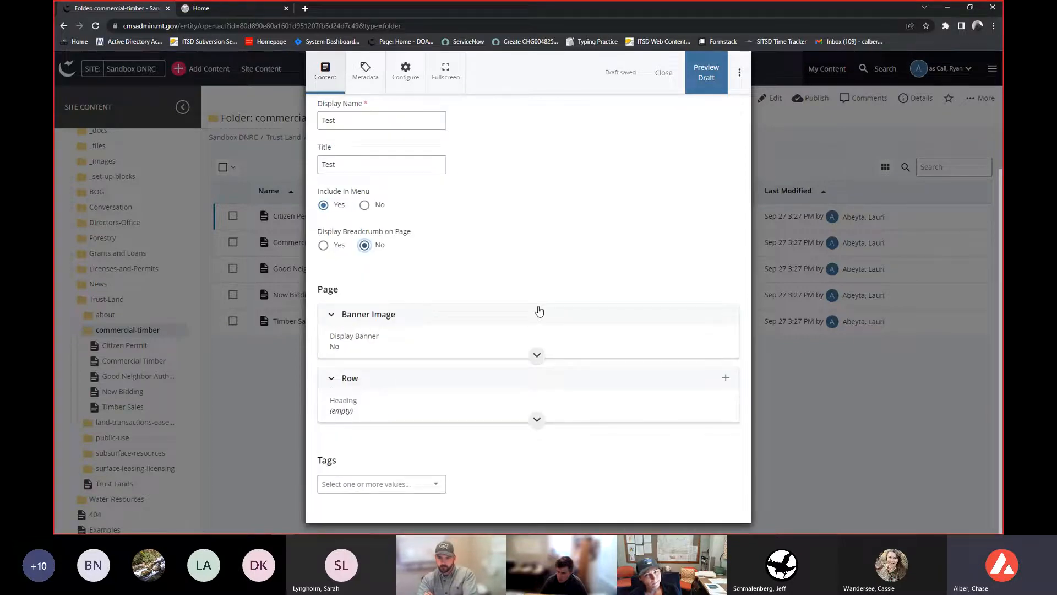
- Turn on Display Banner and choose banner_6.jpg as the banner image file
click(530, 322)
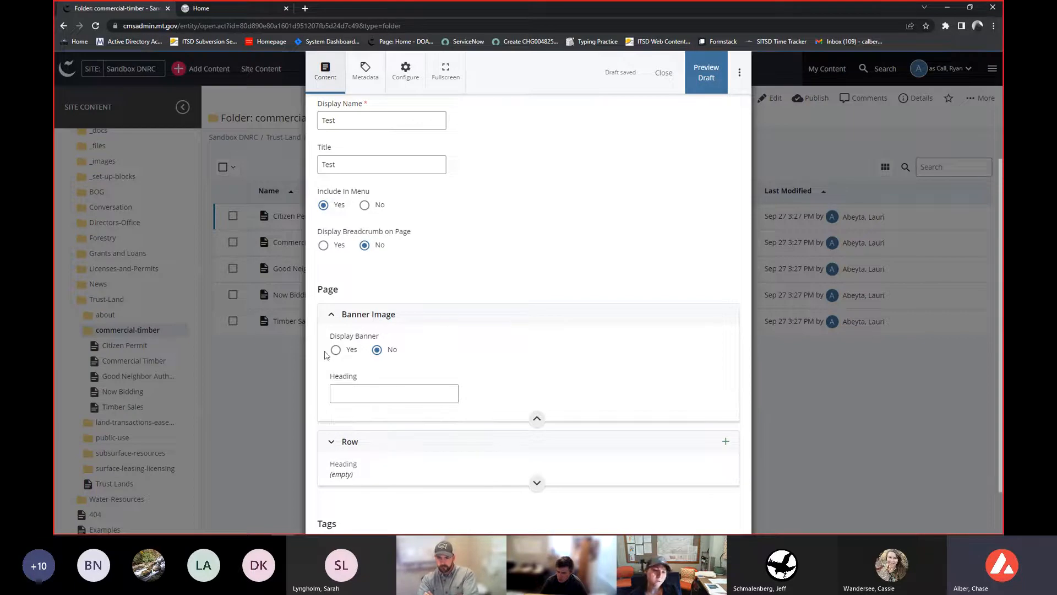
click(345, 352)
scroll(415, 319, down, 2)
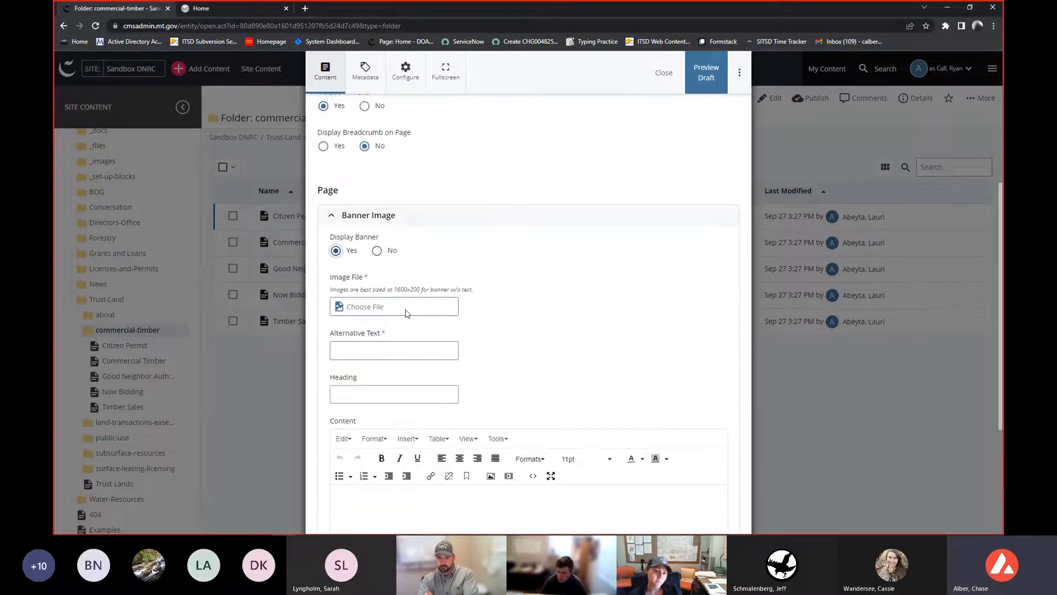
click(404, 306)
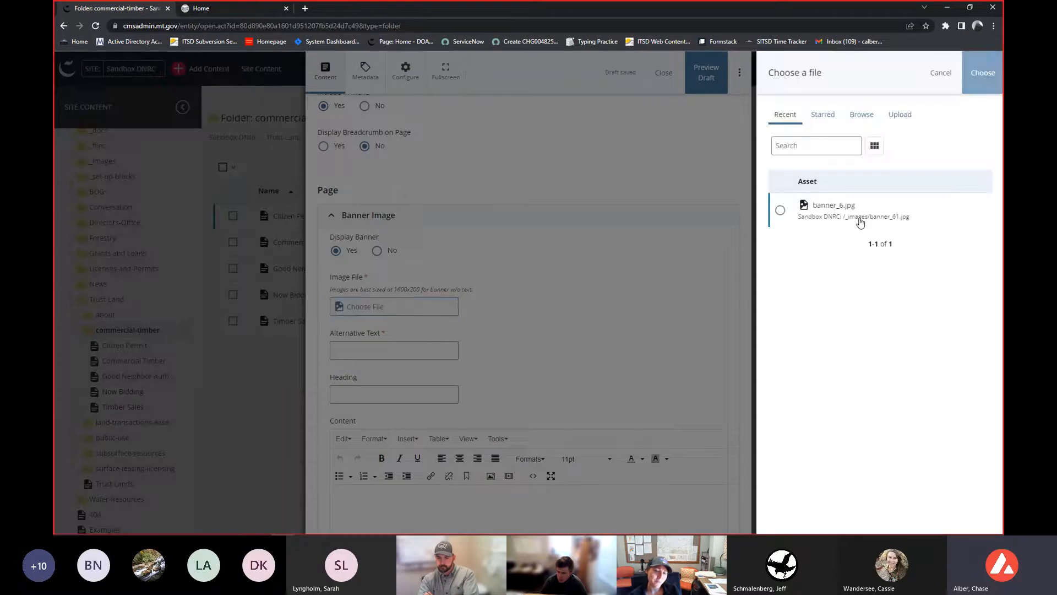
click(860, 222)
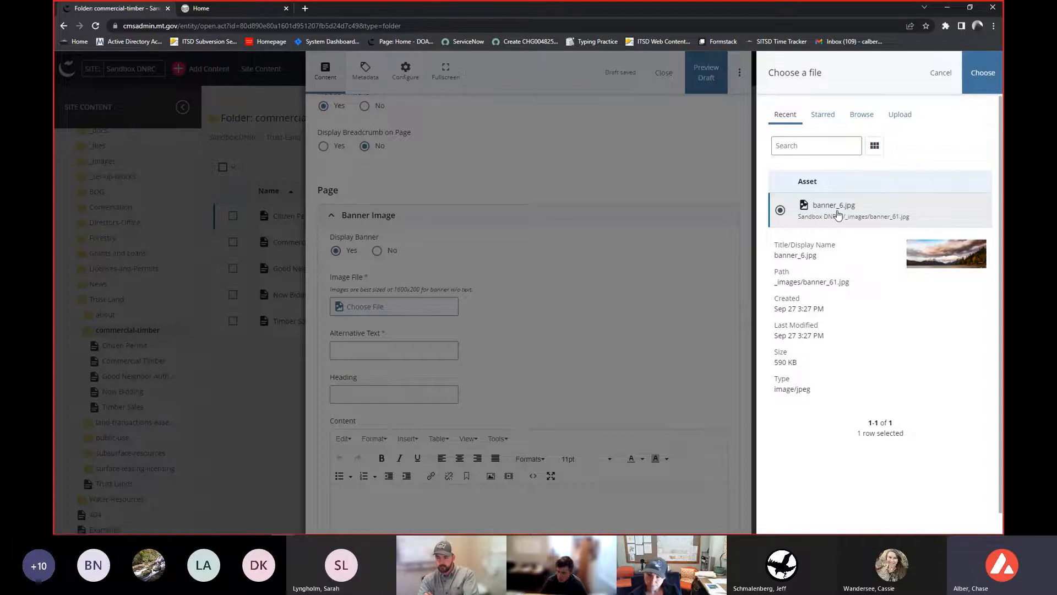
click(968, 76)
- Enter Test banner as the banner's alternative text and collapse the Banner Image section
scroll(416, 329, down, 1)
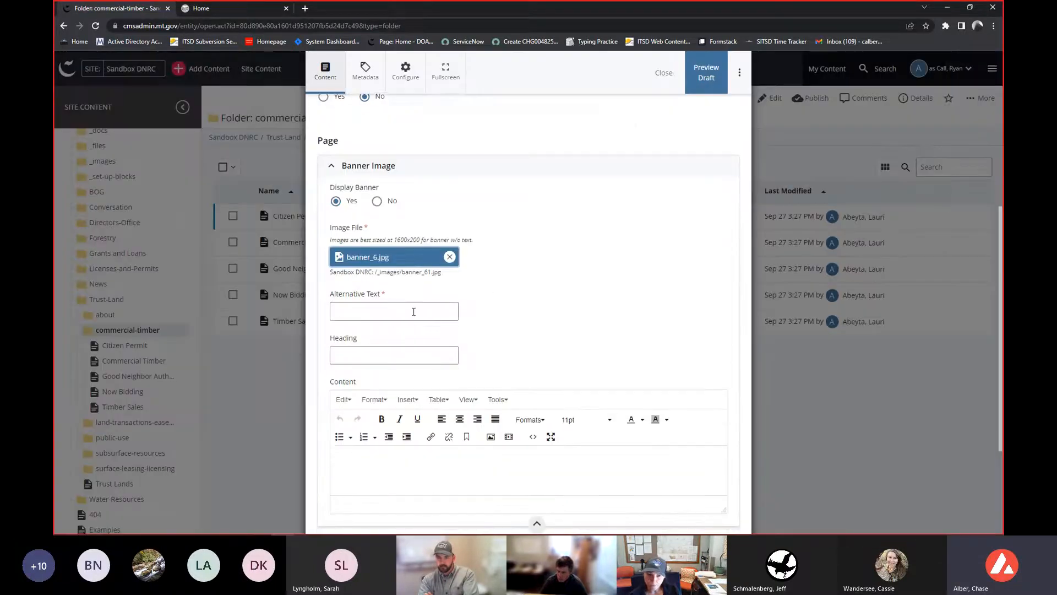
click(413, 312)
text(T)
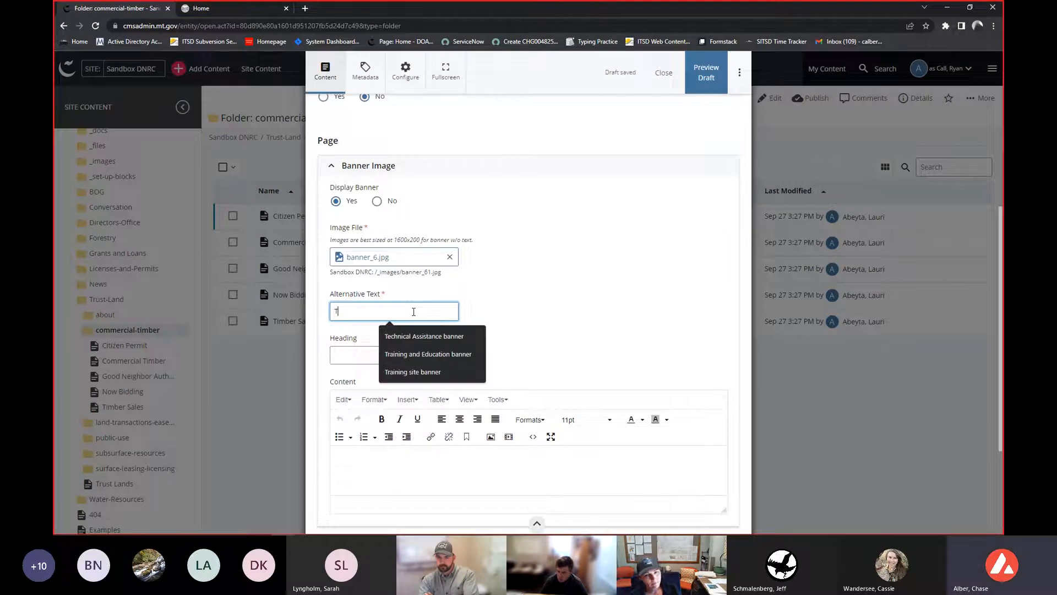
text(est banneer)
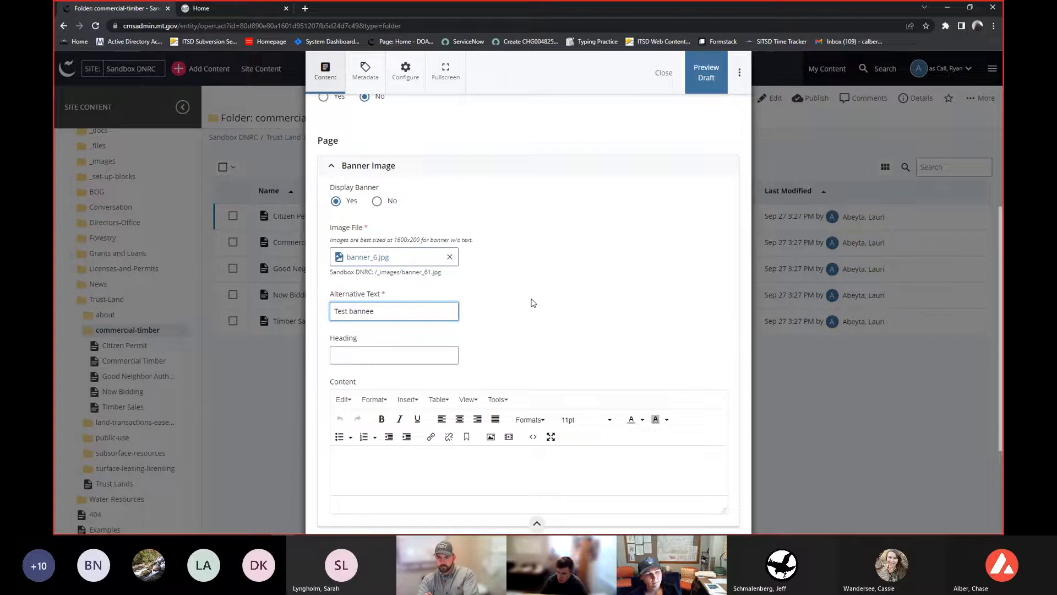
key(BackSpace)
scroll(519, 316, down, 3)
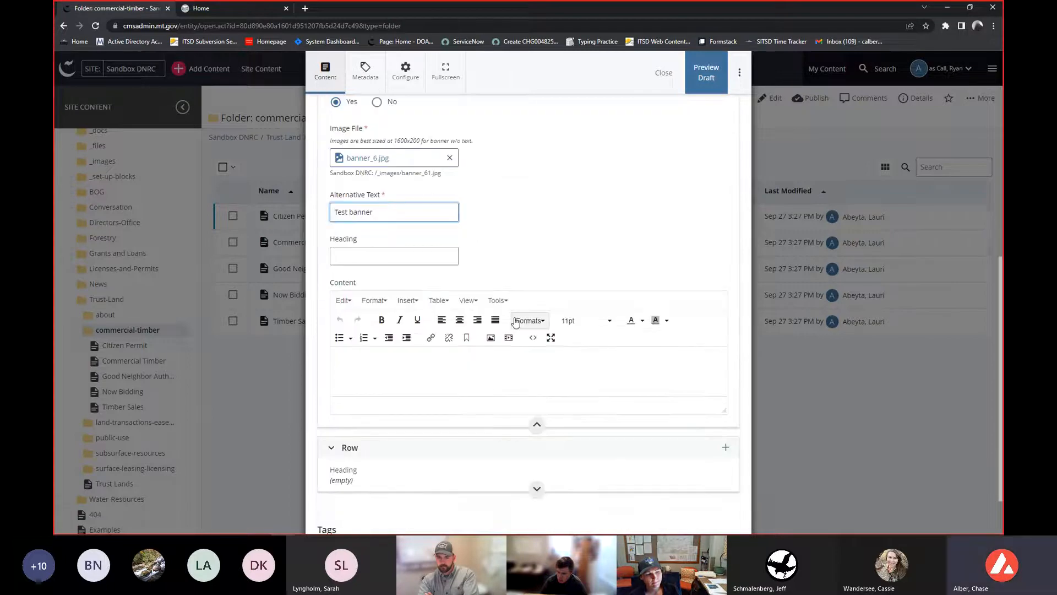
click(537, 376)
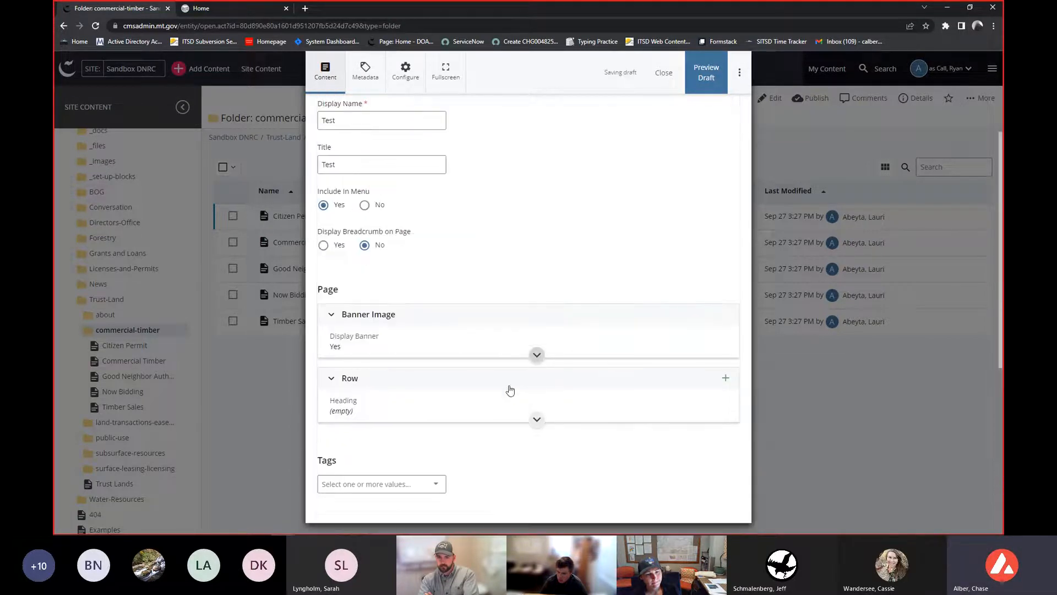
- Expand the Row section and set its Row Background Color to blockColor1
click(489, 385)
scroll(483, 385, down, 3)
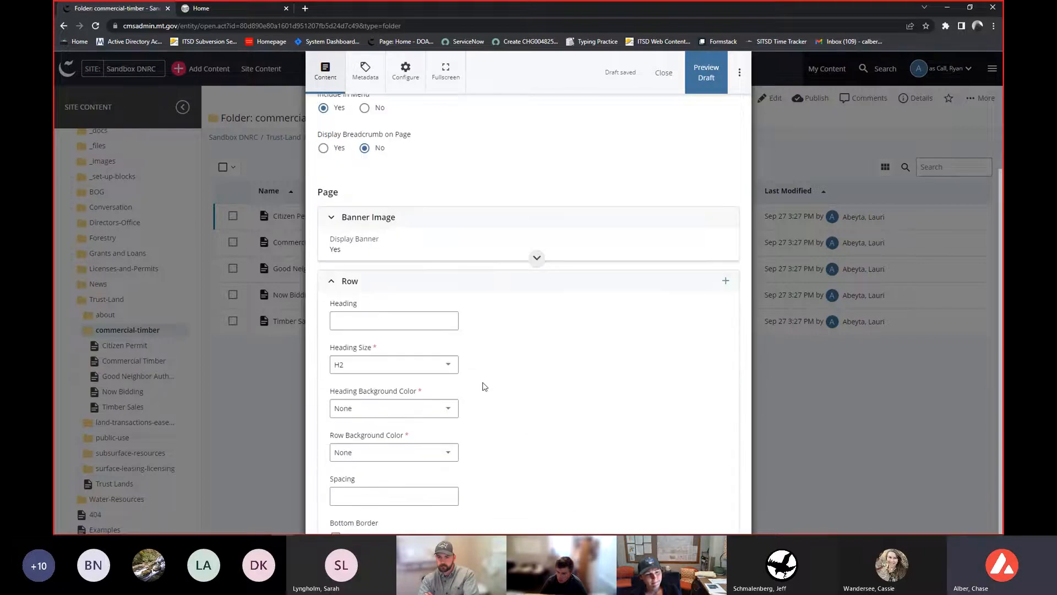
scroll(474, 379, down, 1)
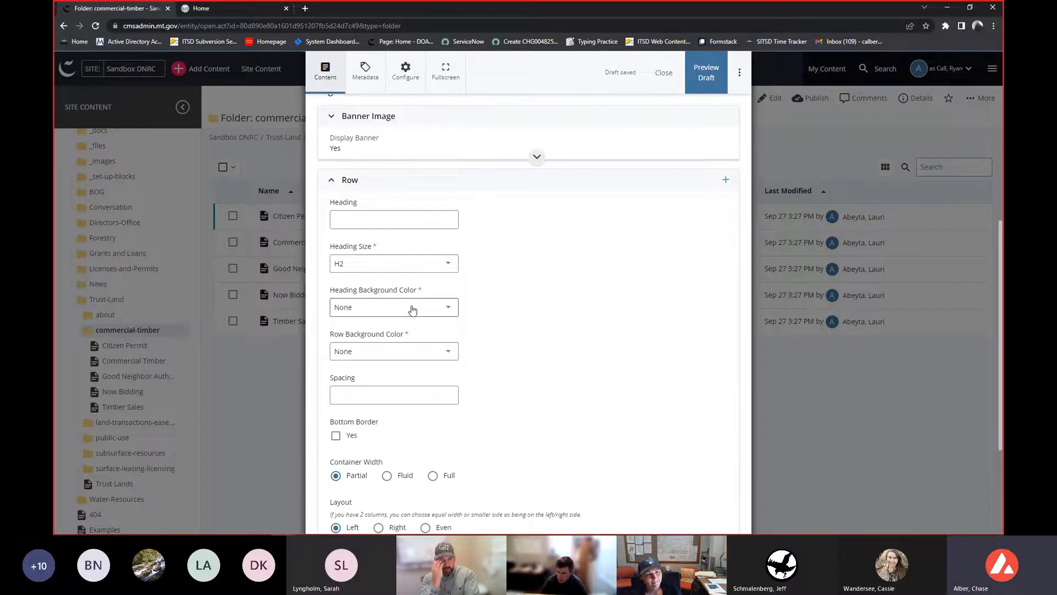
click(396, 352)
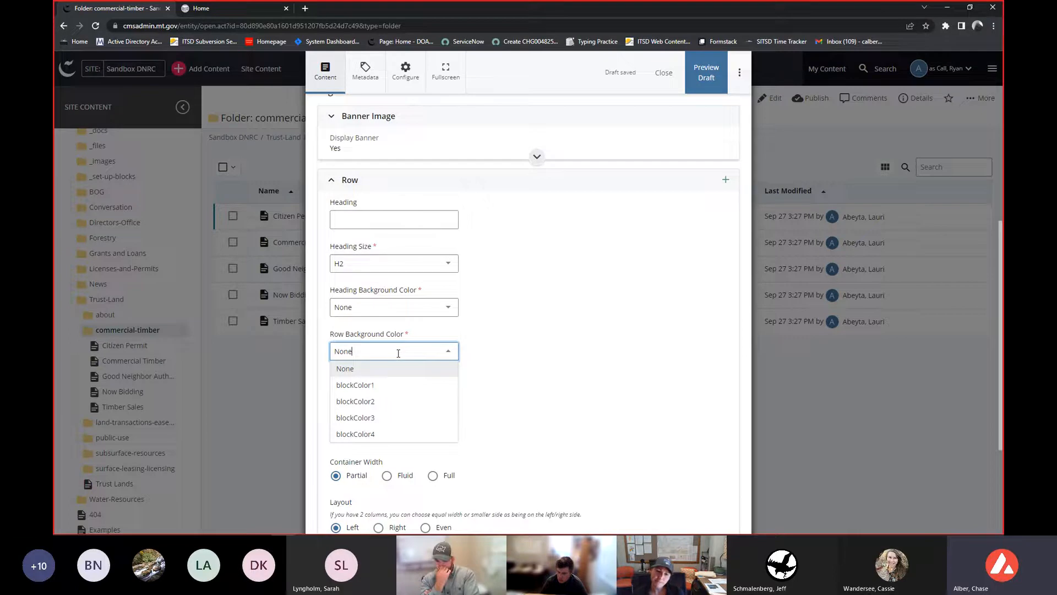
click(384, 386)
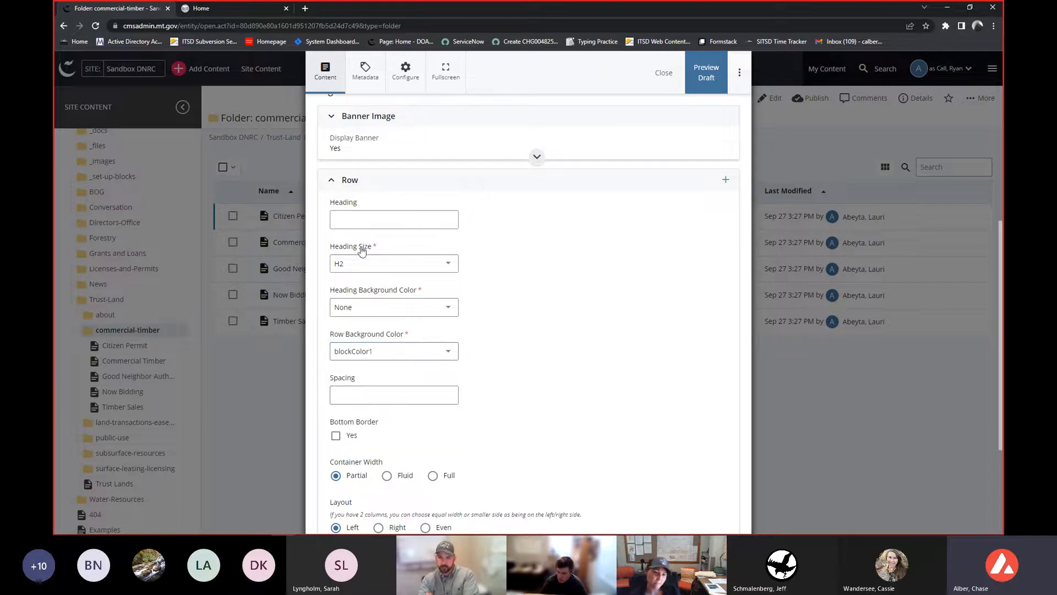
- Set the row heading to Test Row, Container Width to Full and Layout to Even
click(360, 213)
text(Tes)
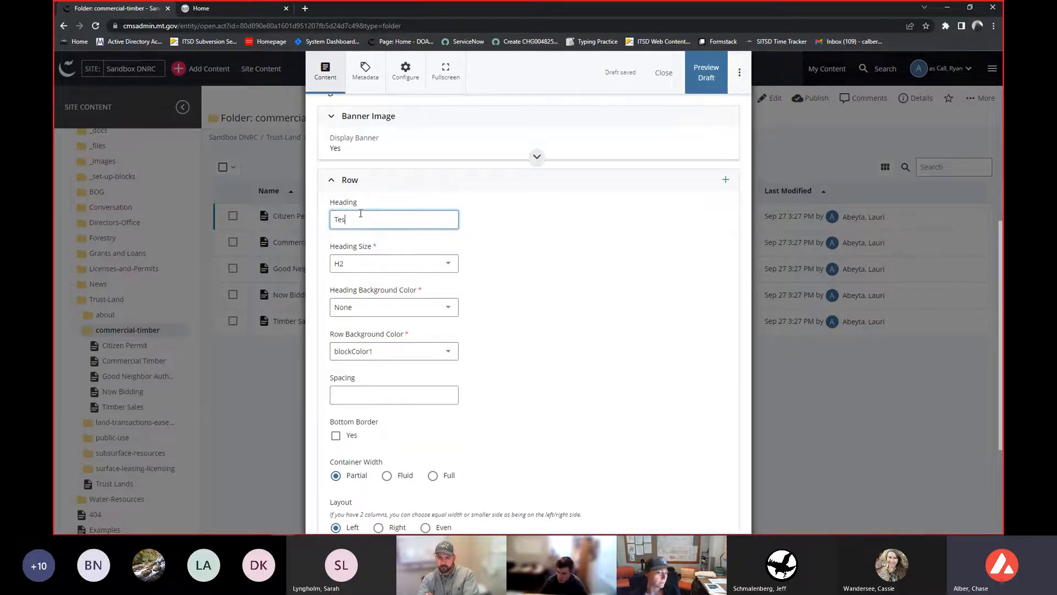
text(t Row)
scroll(572, 288, down, 3)
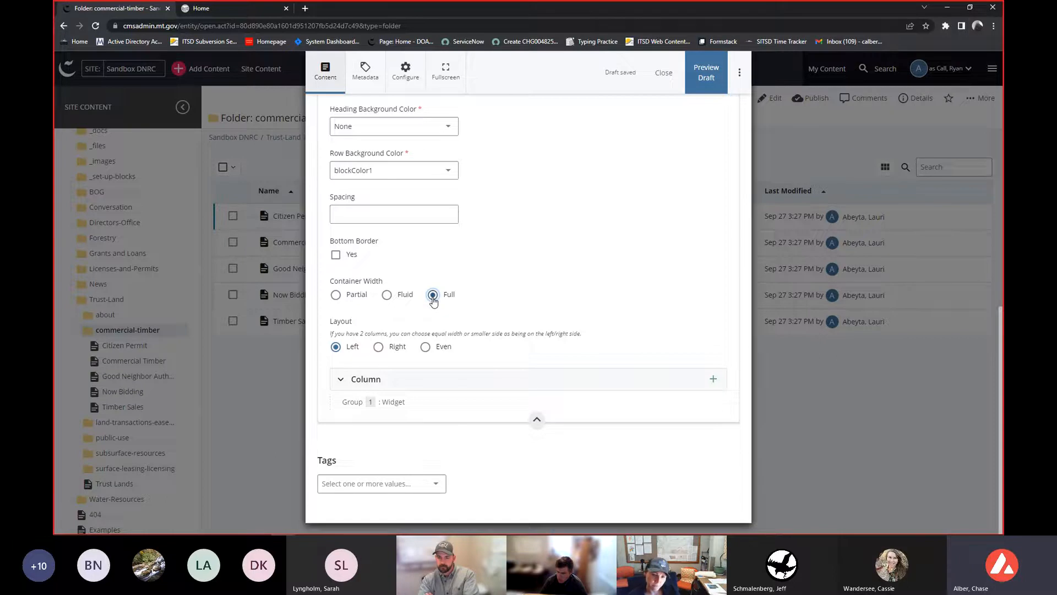
click(425, 347)
- Expand the row's Column section and its Widget entry
scroll(504, 325, down, 1)
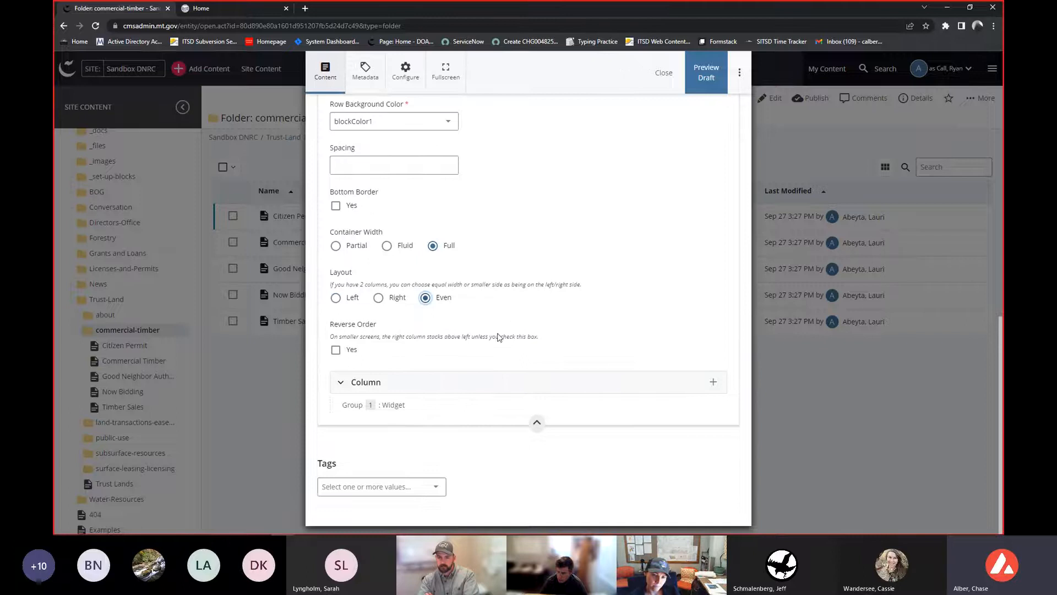
click(501, 384)
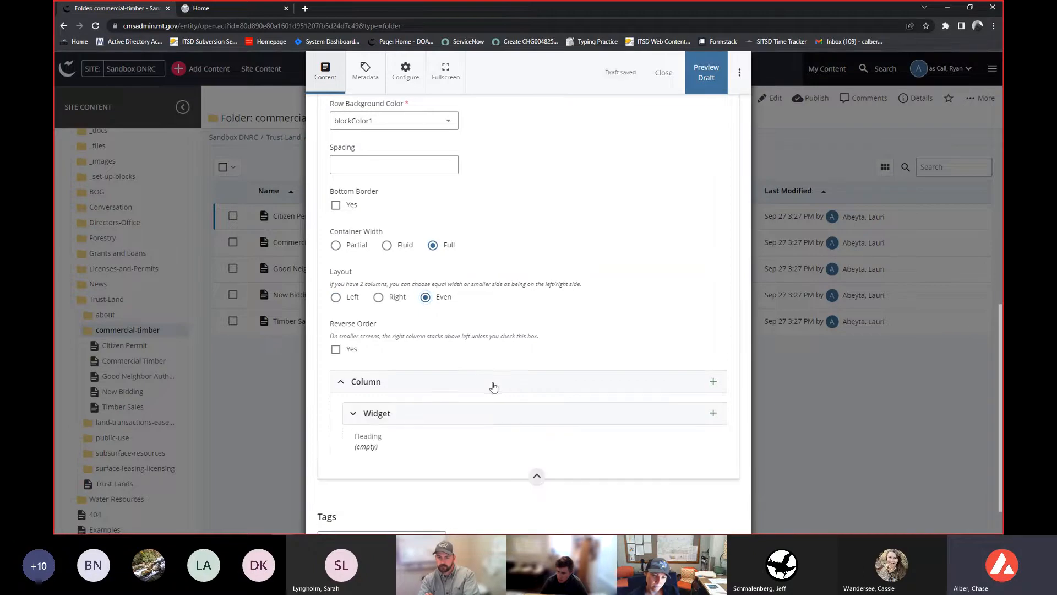
click(493, 413)
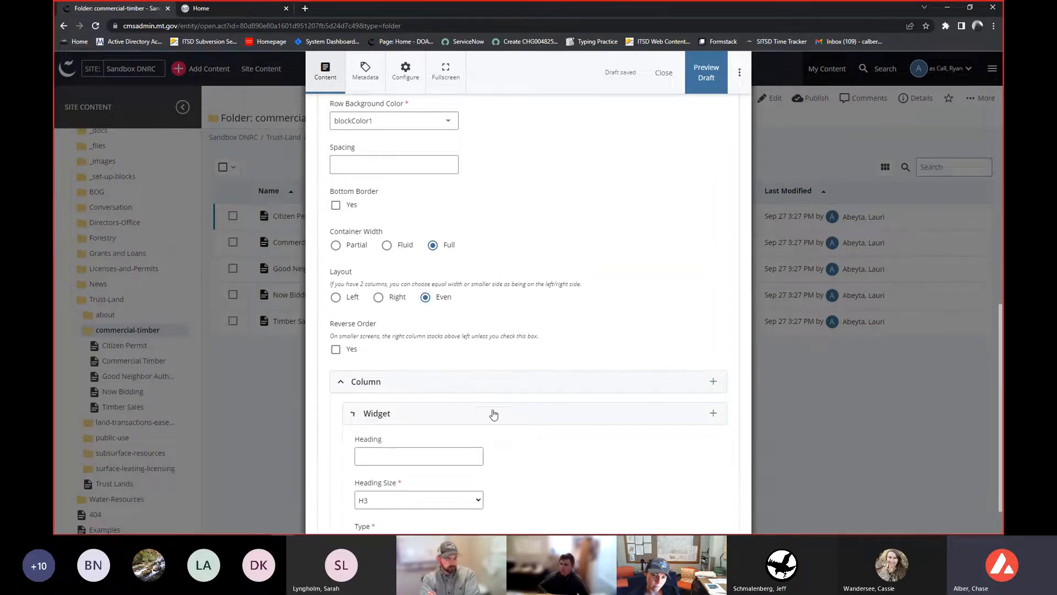
- Add a second Column entry to the row
scroll(479, 325, down, 1)
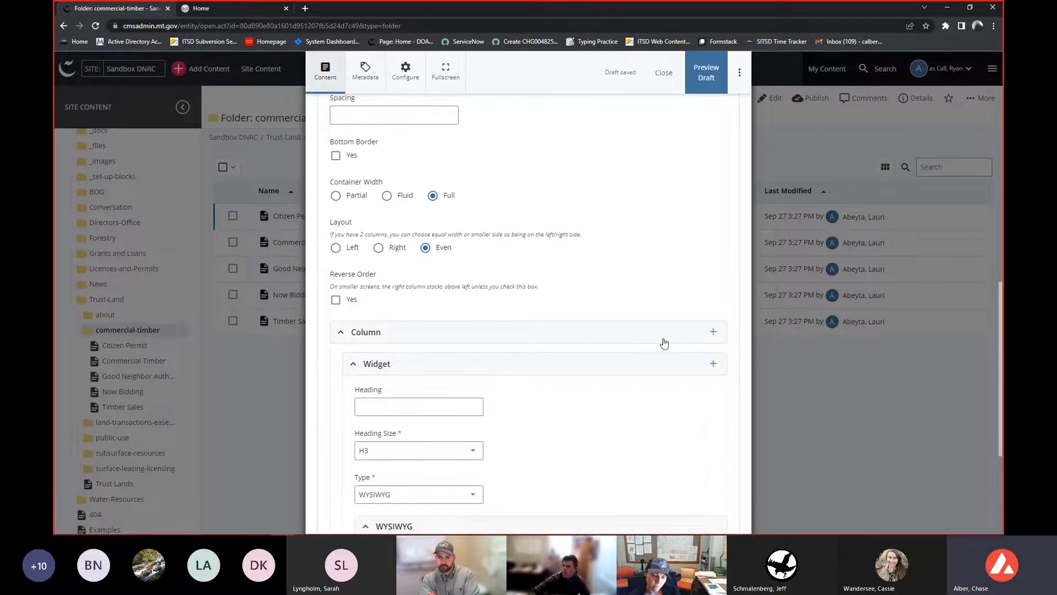
click(713, 333)
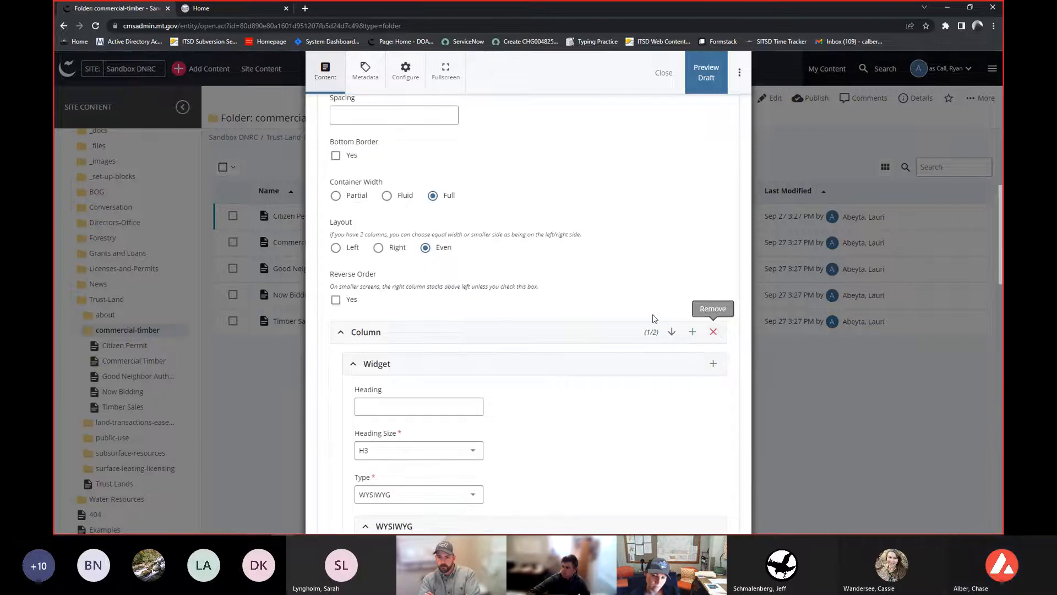
- Collapse both Column entries and review the row's settings
scroll(514, 284, down, 7)
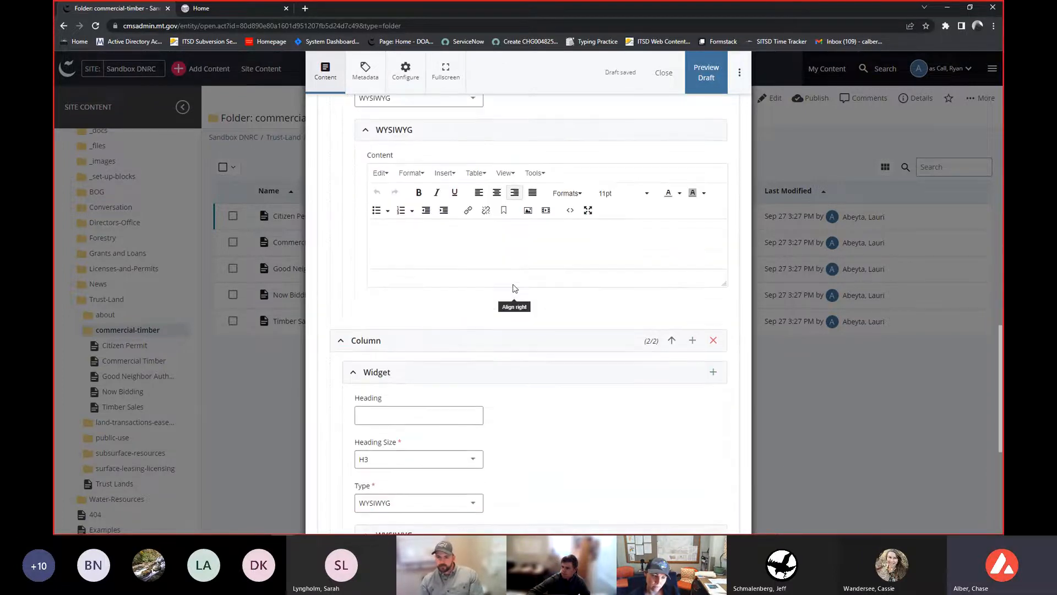
scroll(509, 287, up, 5)
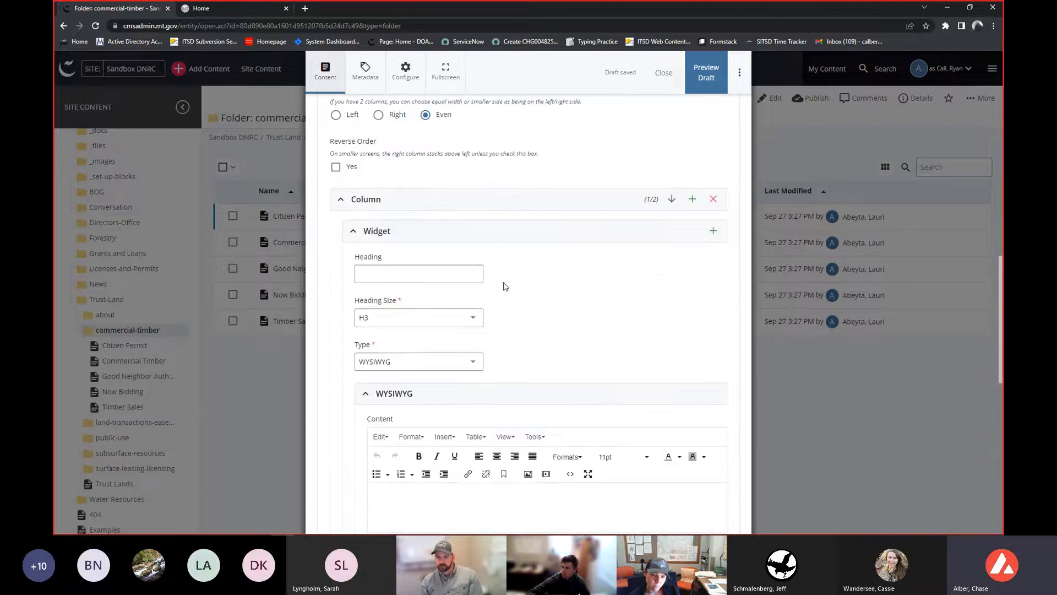
scroll(505, 287, up, 1)
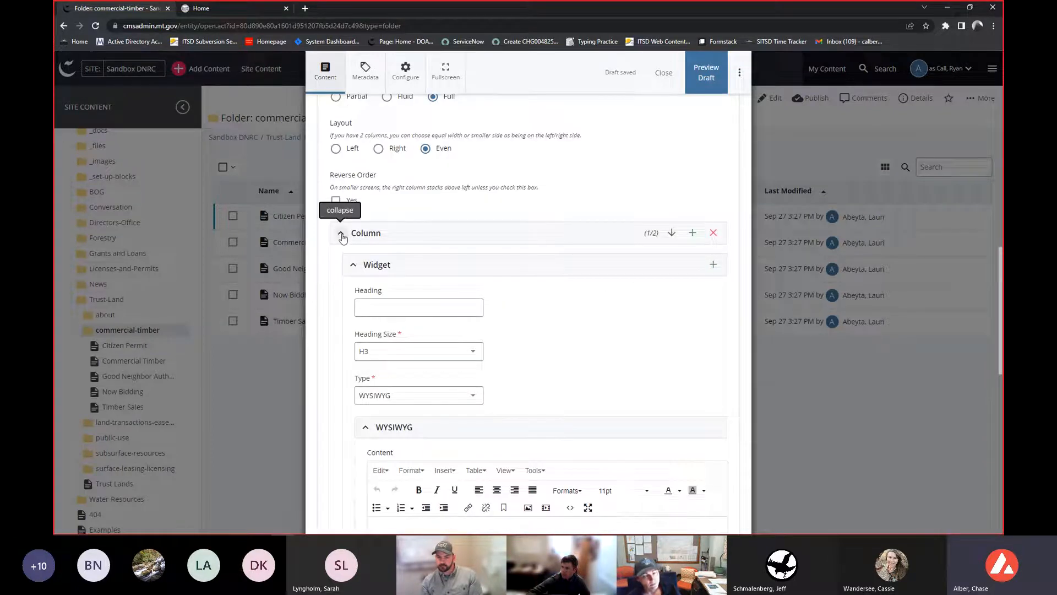
click(341, 236)
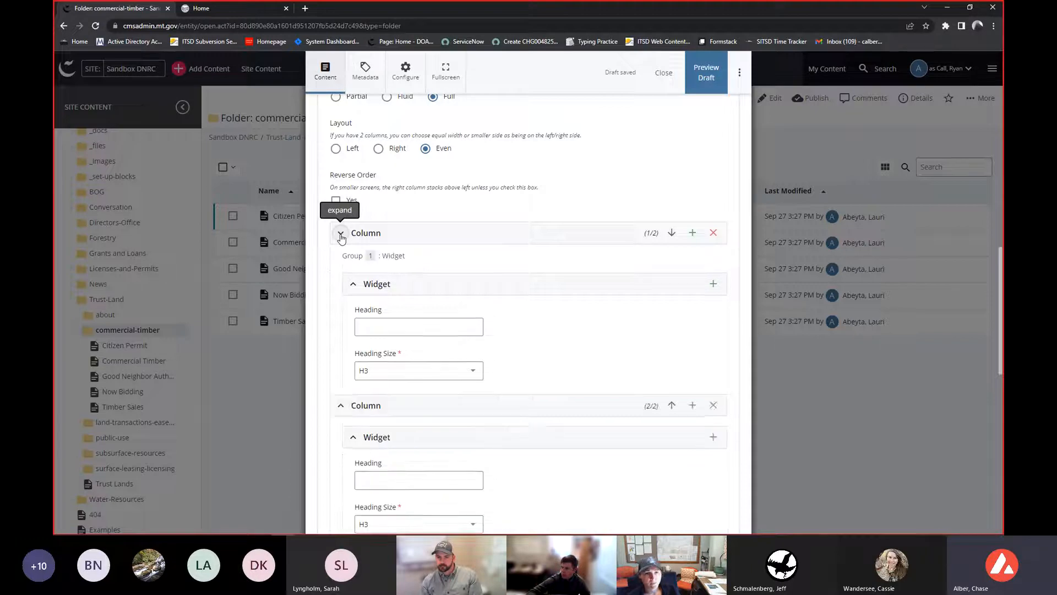
click(341, 281)
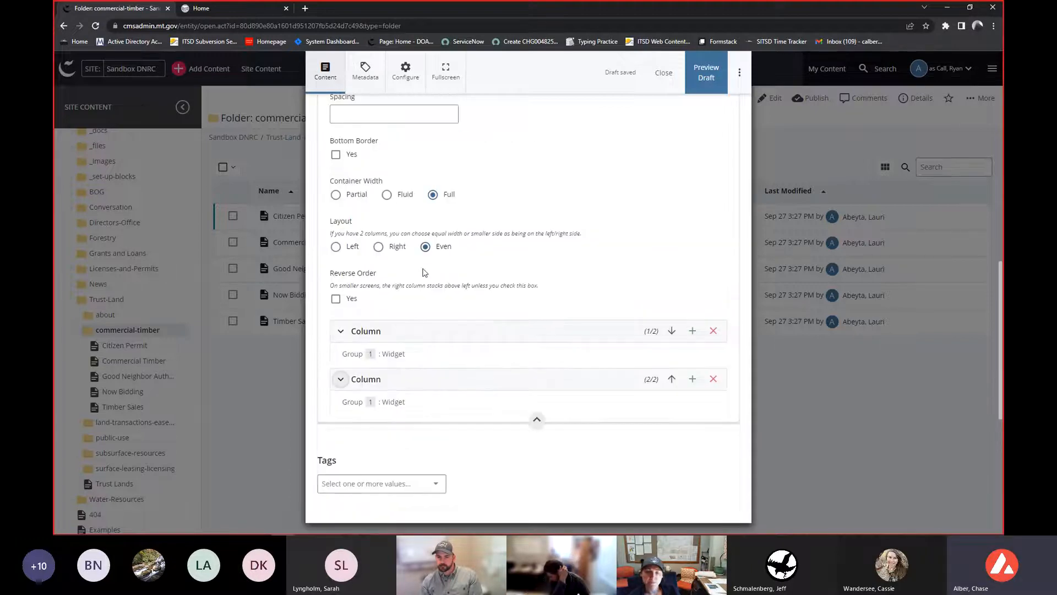
scroll(435, 270, up, 5)
scroll(430, 275, up, 1)
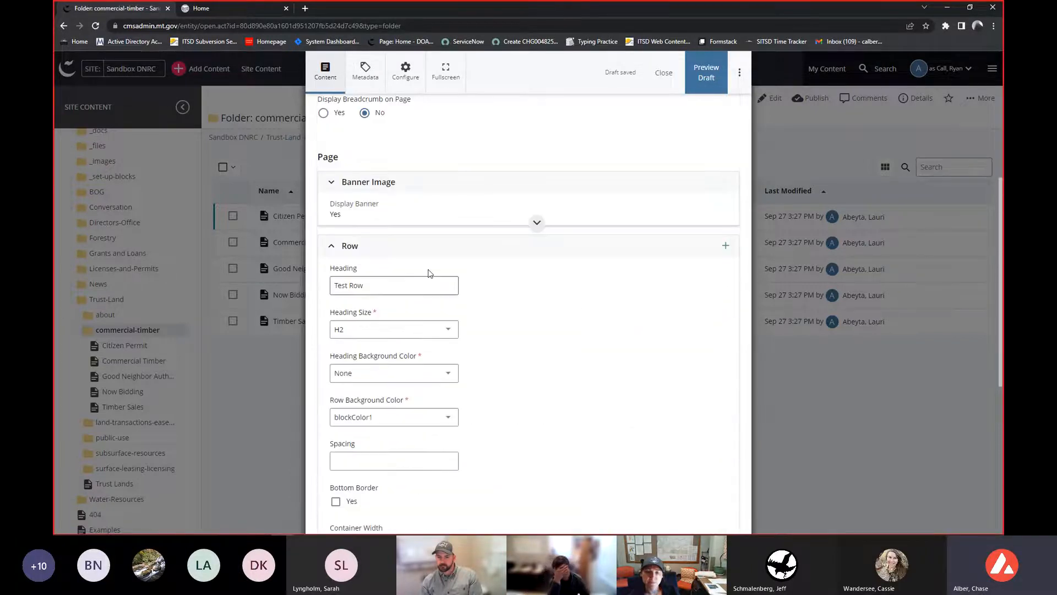
scroll(430, 273, down, 5)
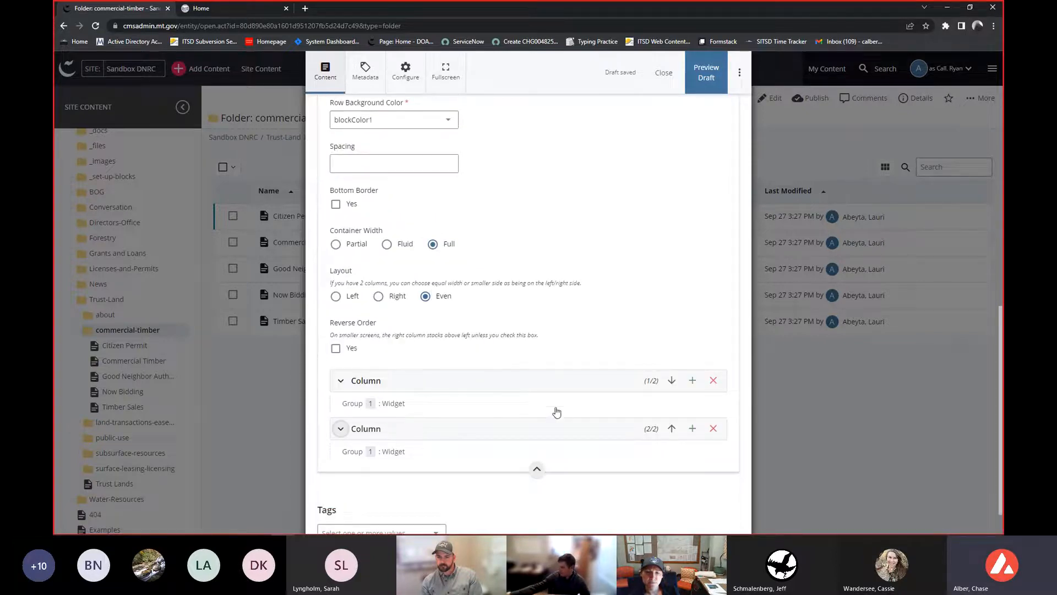
scroll(567, 373, down, 1)
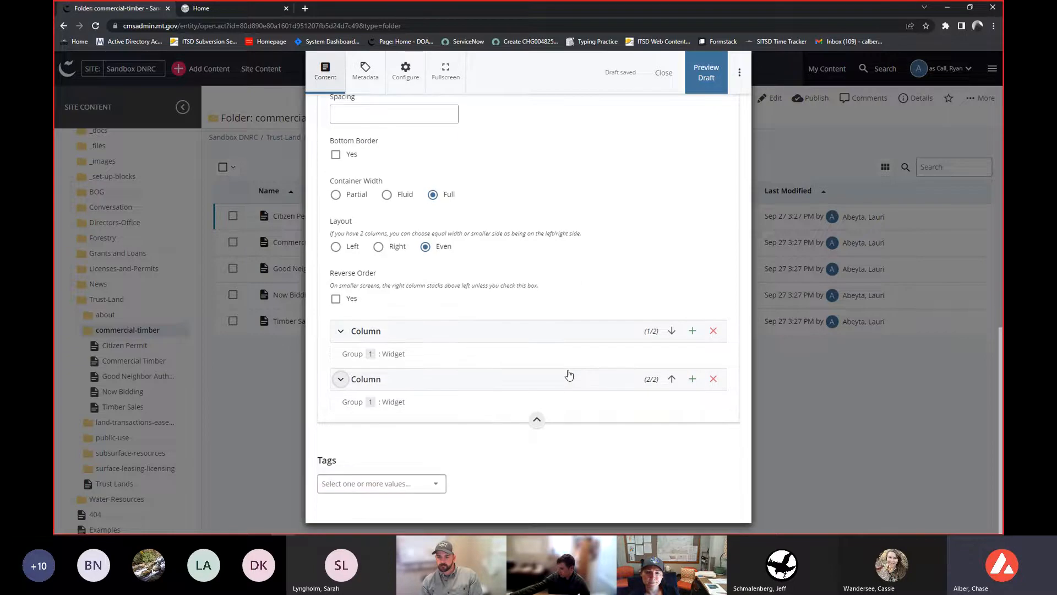
- Expand the first column and enter Fake text in its WYSIWYG content
click(524, 333)
scroll(522, 334, down, 1)
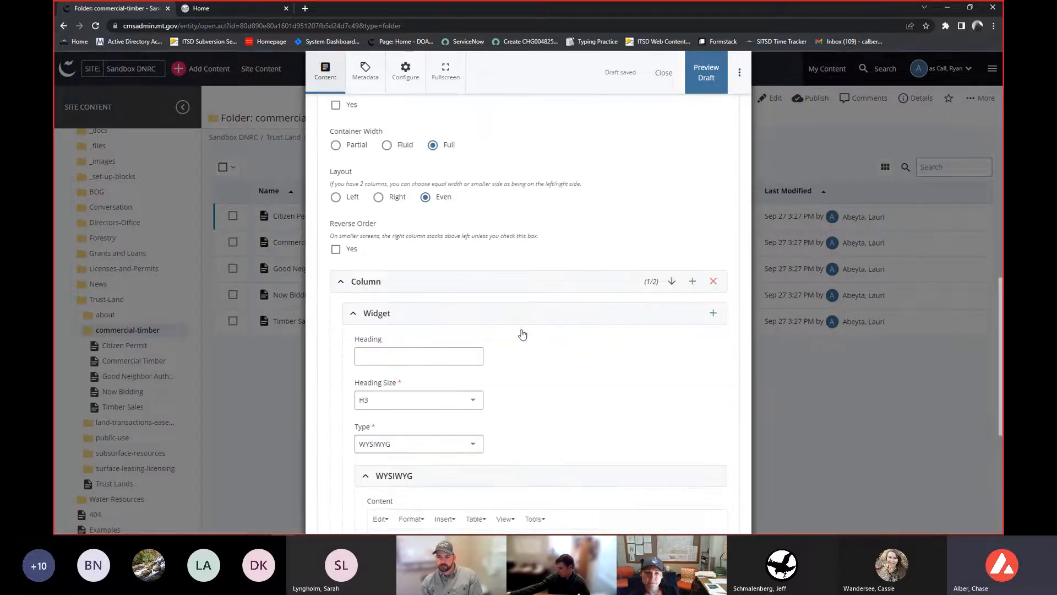
scroll(518, 329, down, 5)
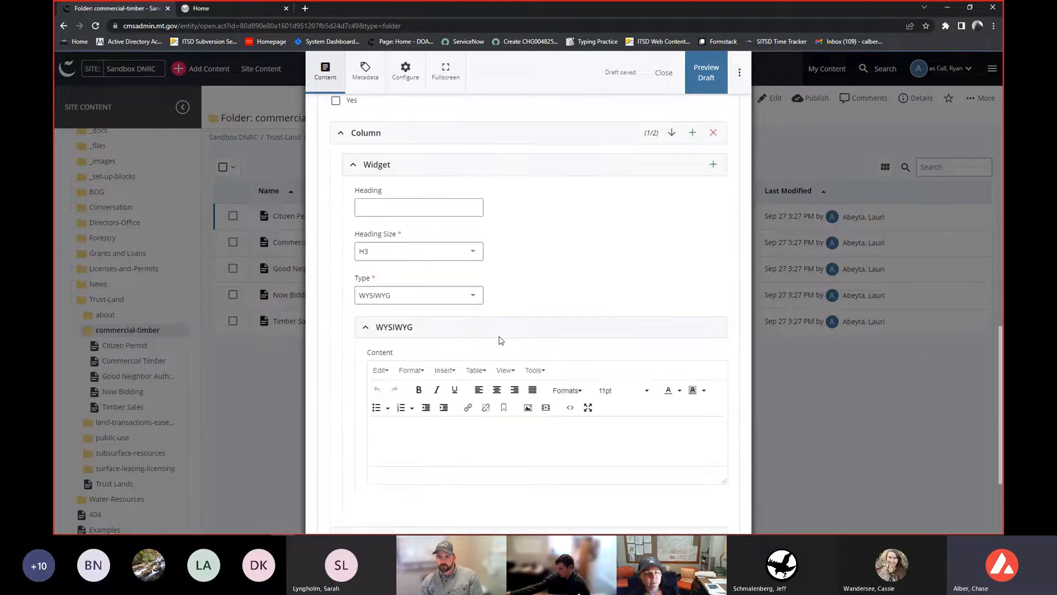
click(491, 340)
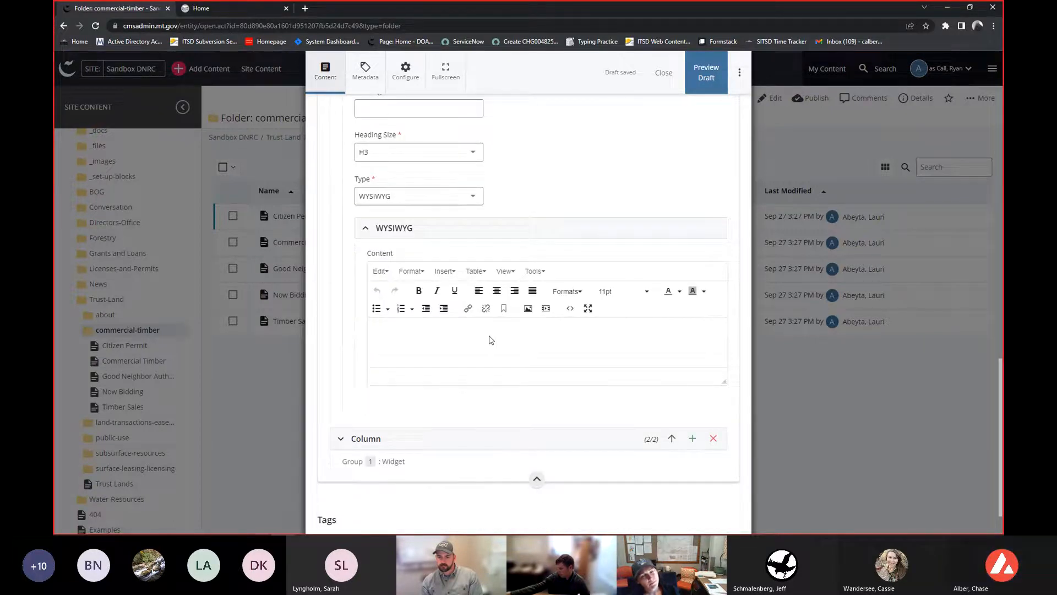
text(Fake text)
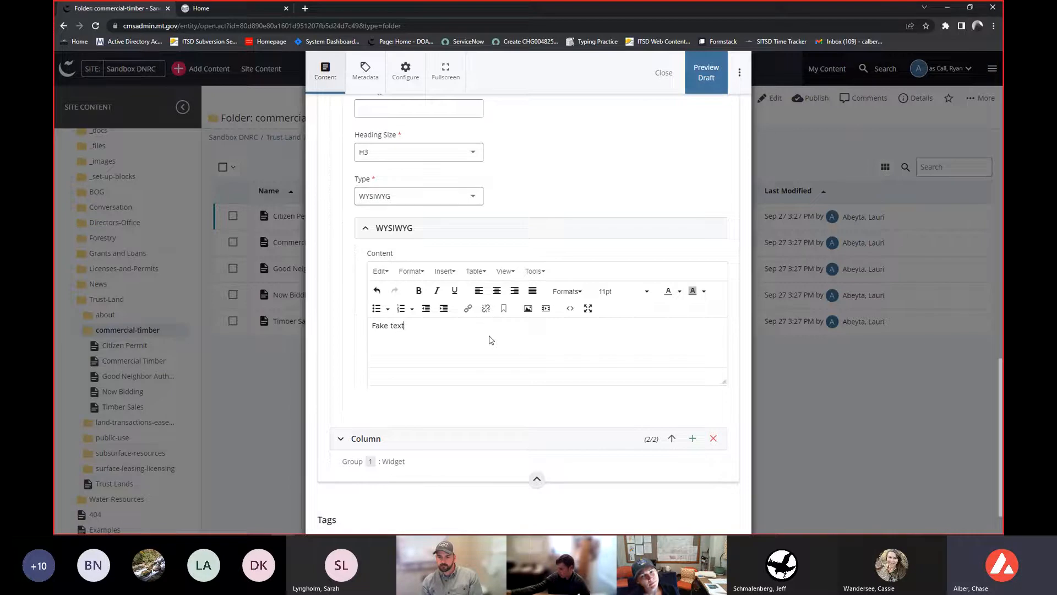
- Insert an internal image into the content, choosing example-feature.jpg from the site's _images folder
click(528, 308)
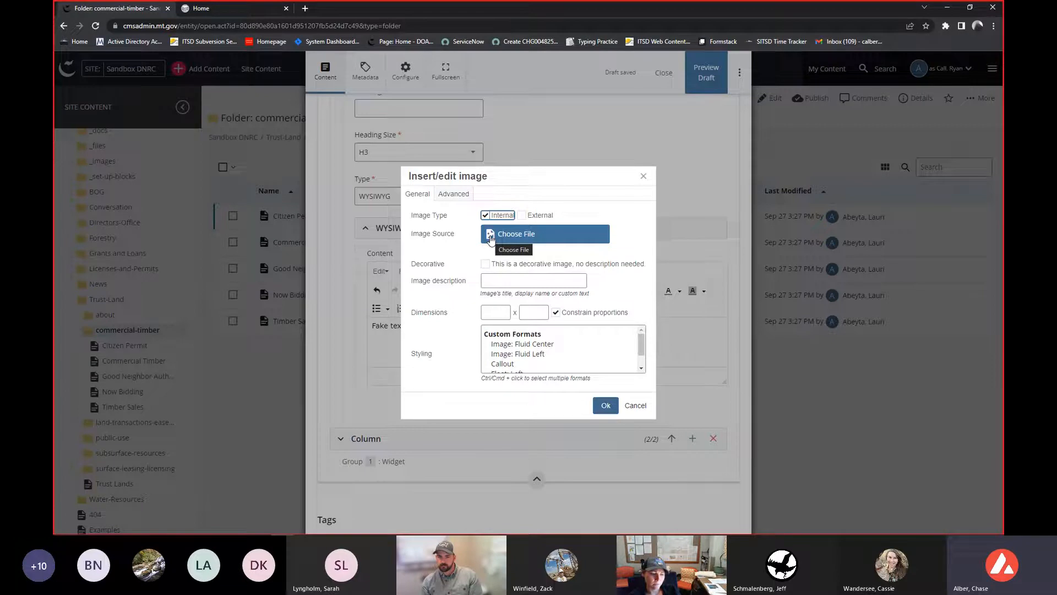
click(541, 216)
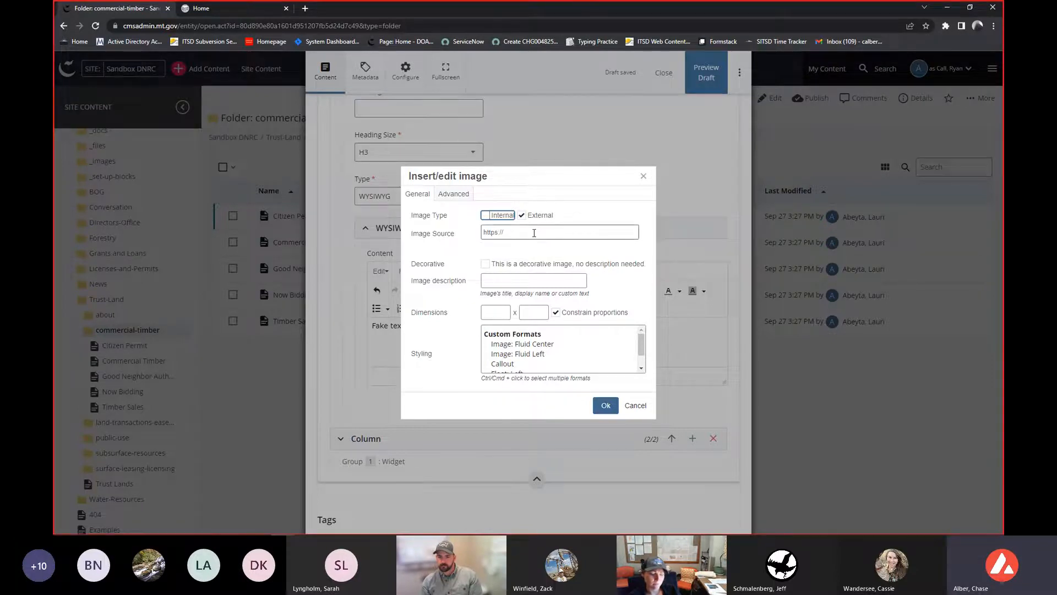
click(487, 218)
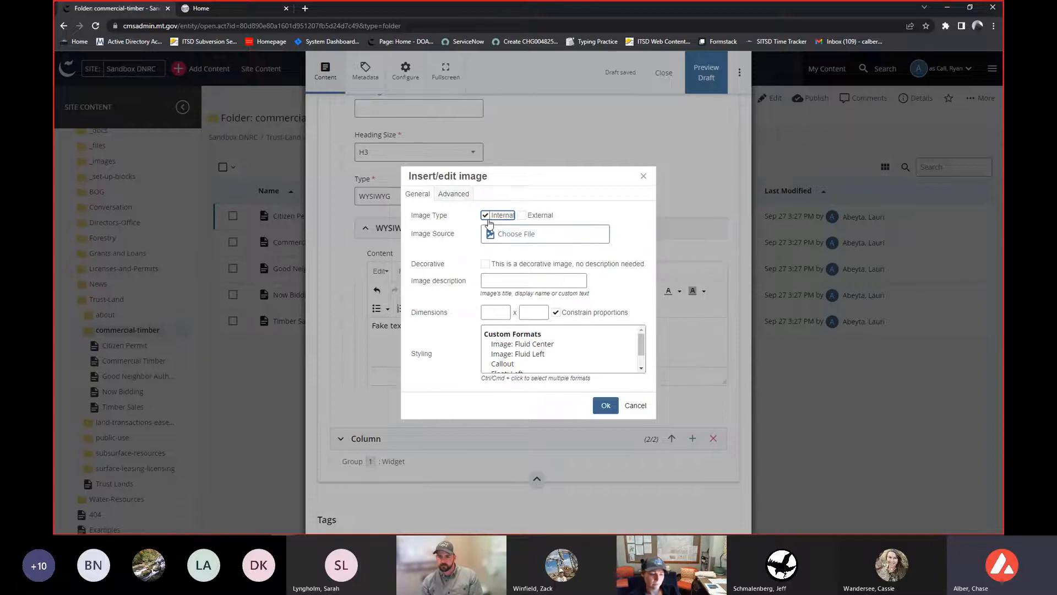
click(542, 240)
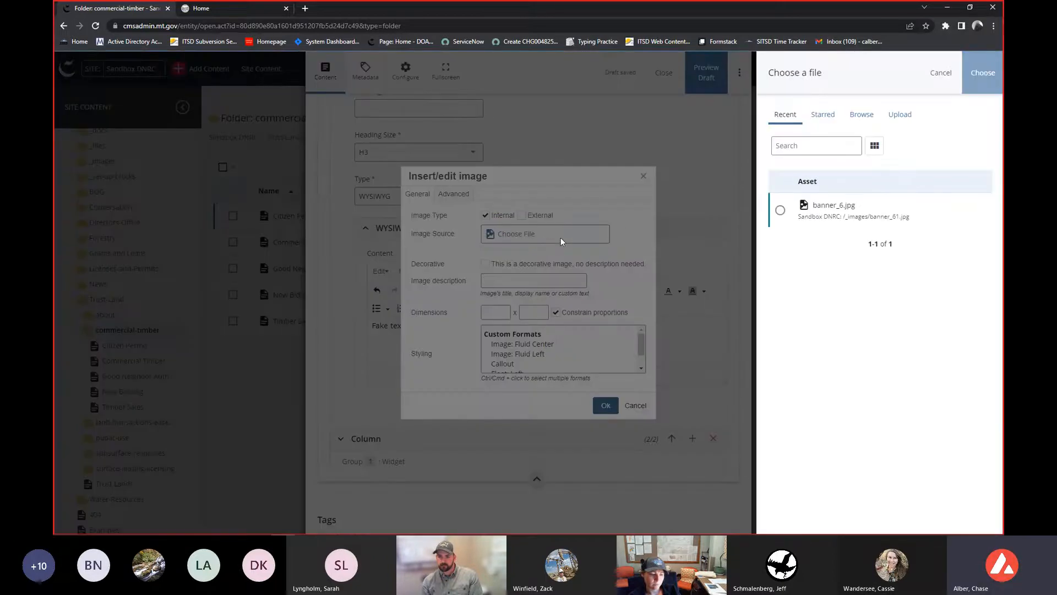
click(856, 118)
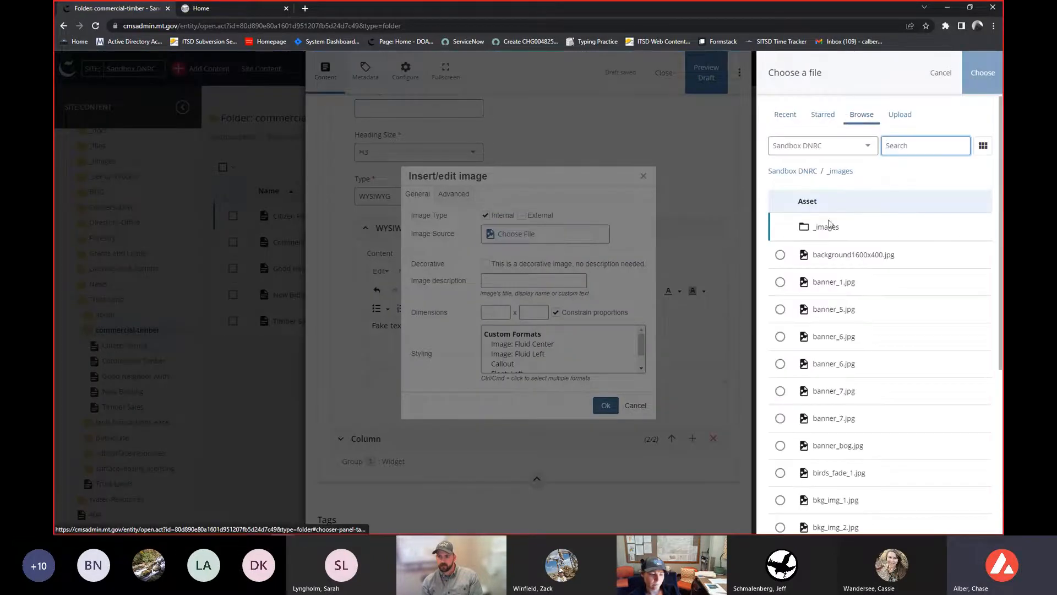
scroll(820, 269, down, 5)
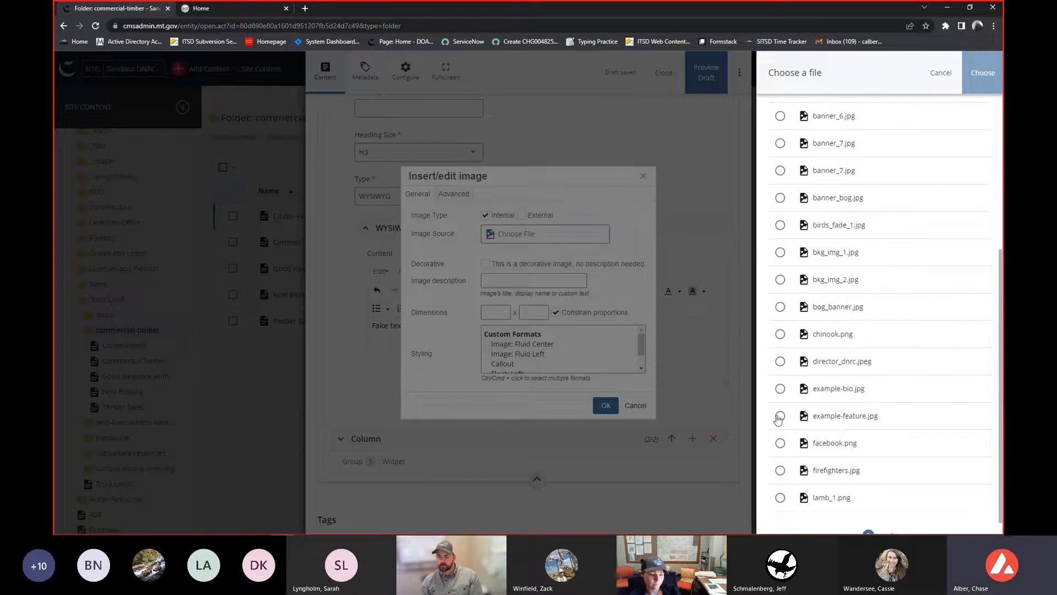
click(781, 417)
scroll(781, 424, down, 1)
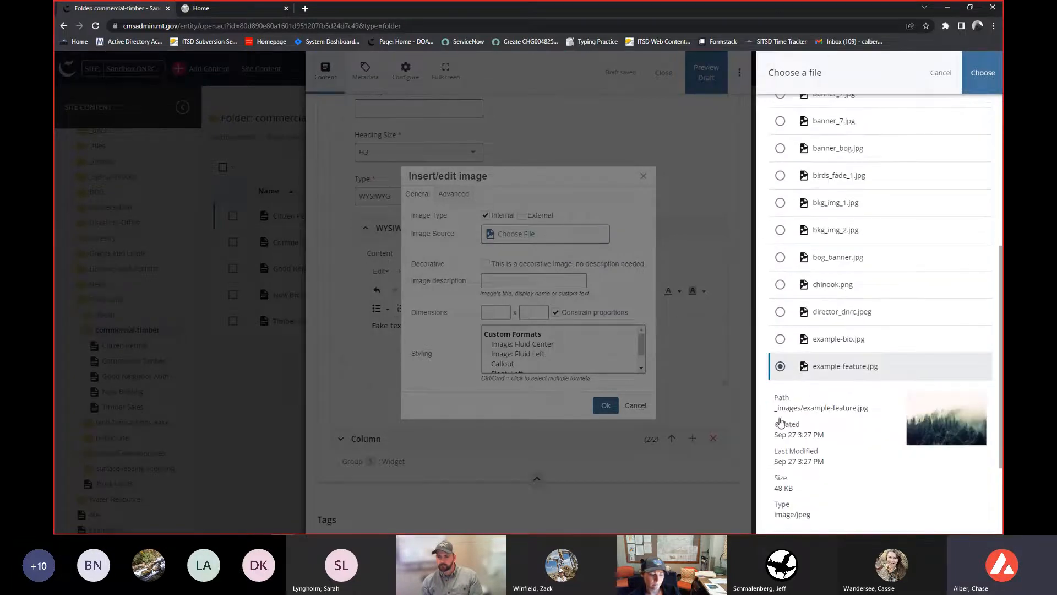
click(983, 72)
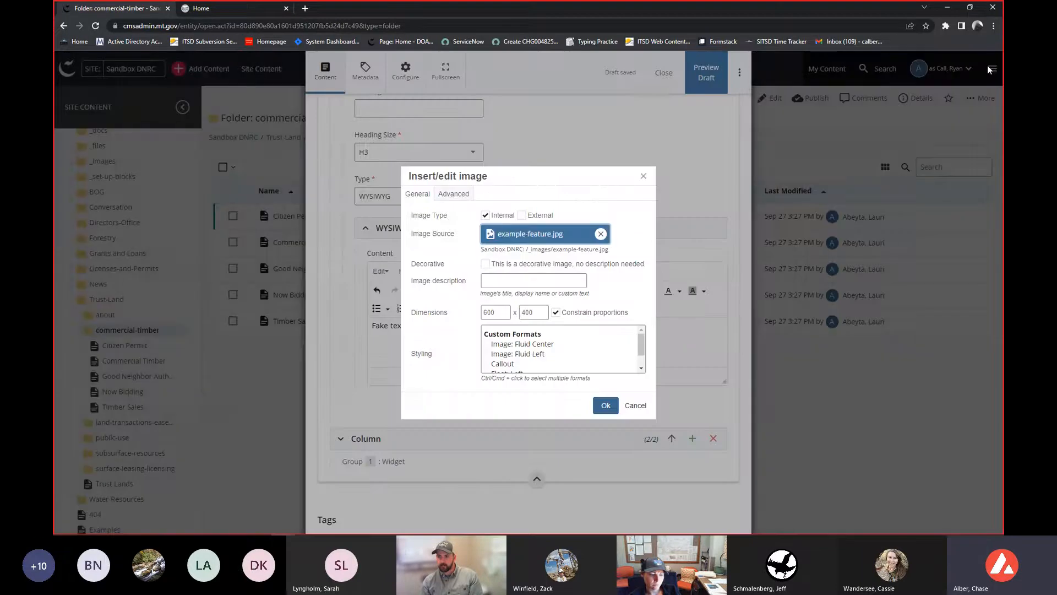
- Set the image description to fake image, apply the Image: Fluid Center styling, and confirm the insertion
click(526, 317)
click(560, 285)
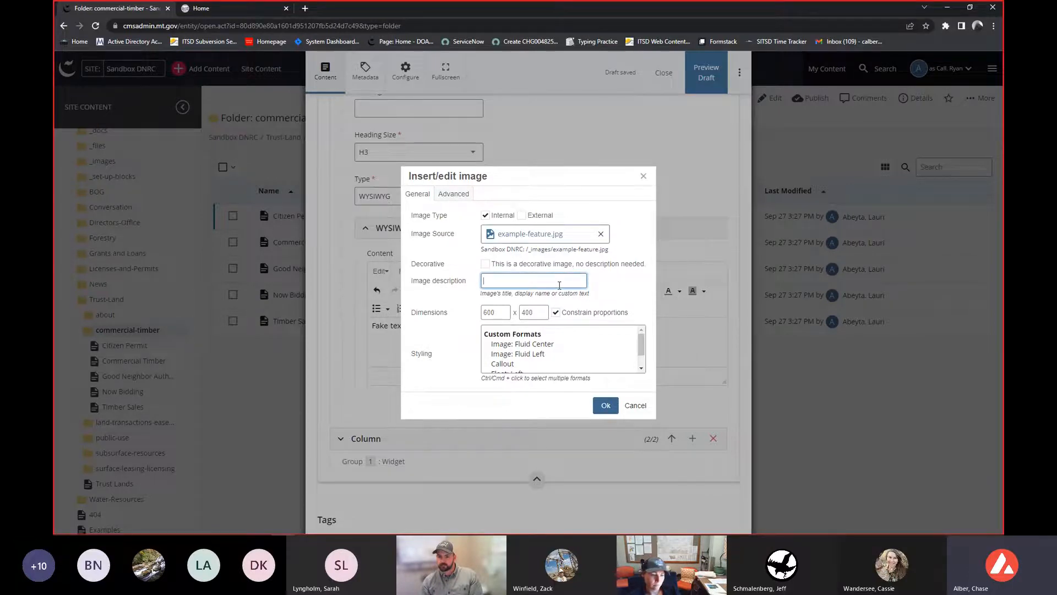
text(fake image)
scroll(540, 347, down, 1)
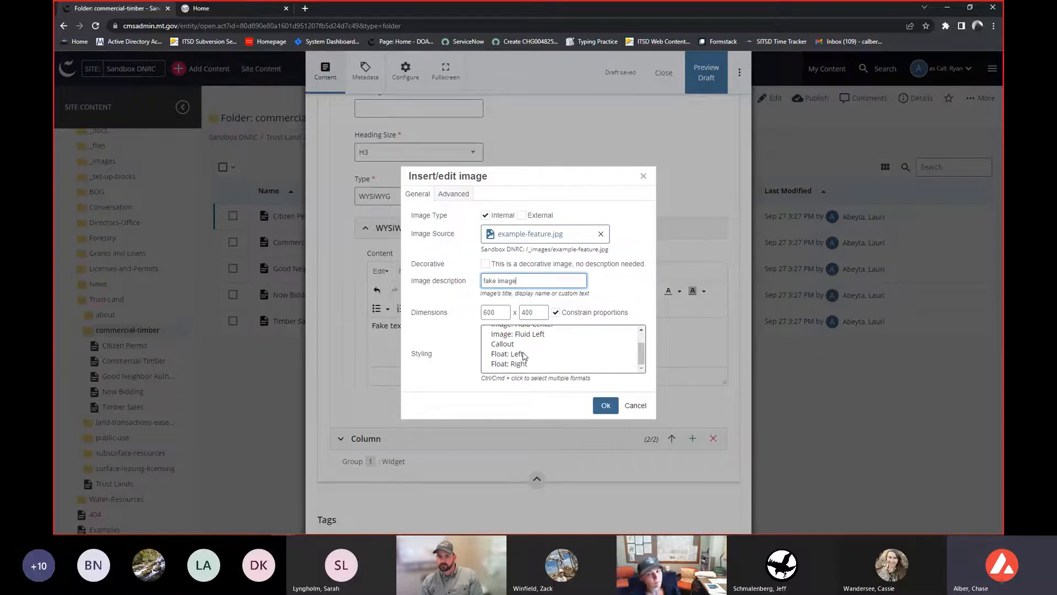
scroll(526, 352, up, 2)
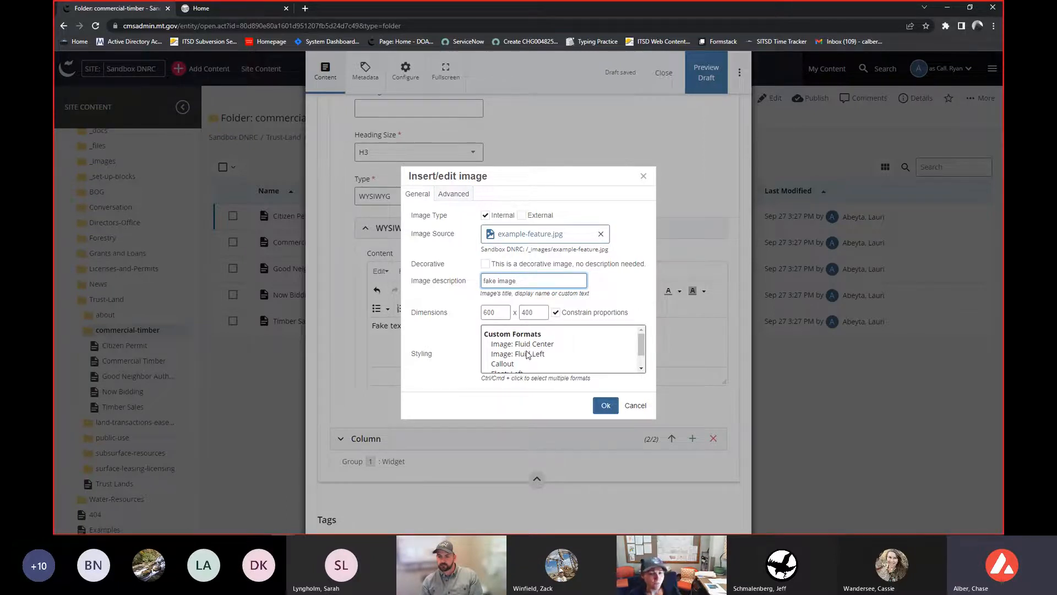
click(529, 345)
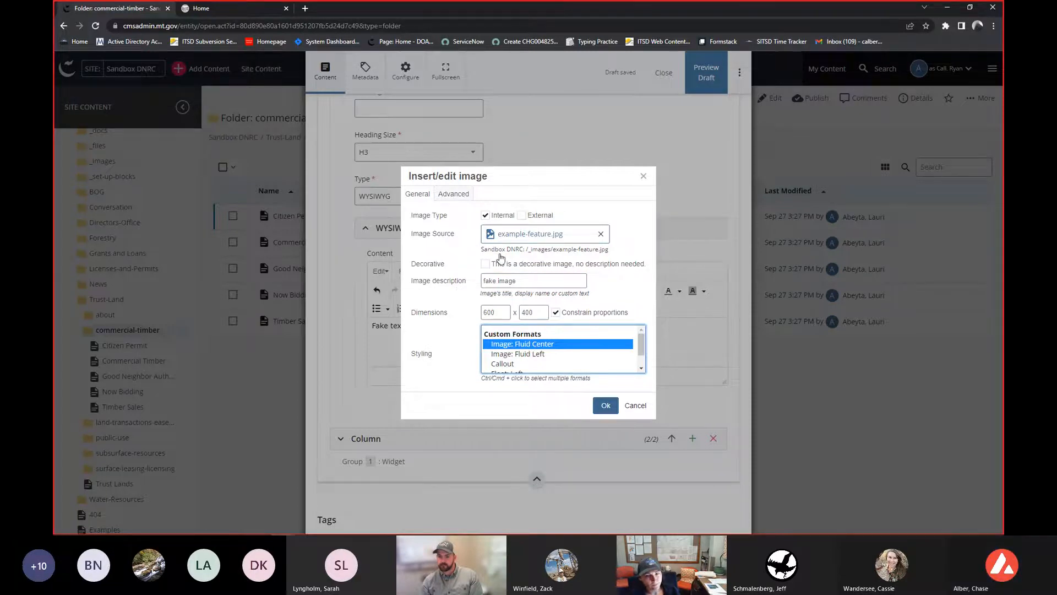
click(605, 405)
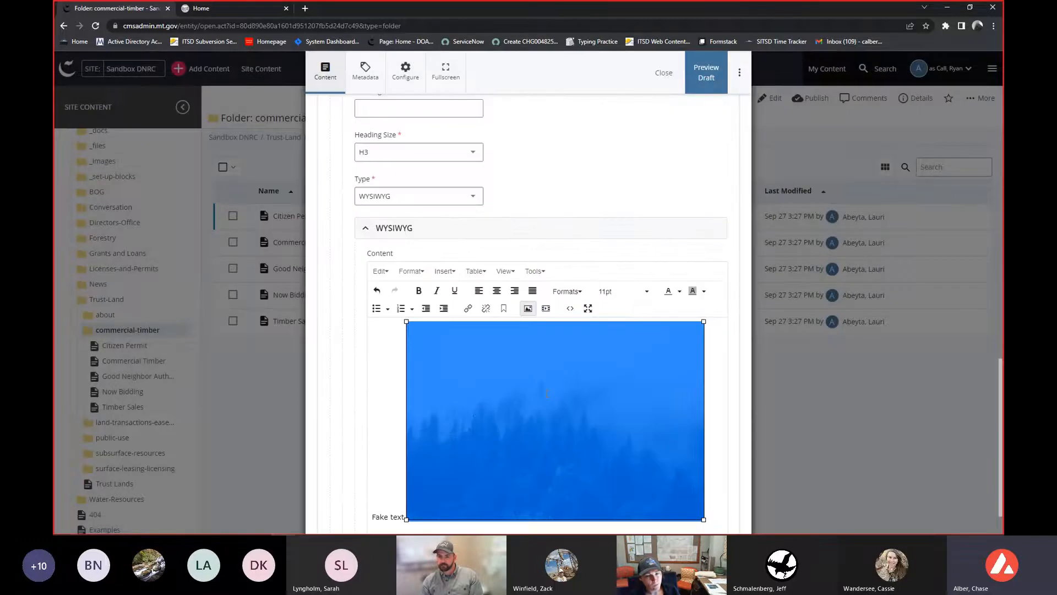
- Delete the Fake text line from the column's content
scroll(600, 437, down, 1)
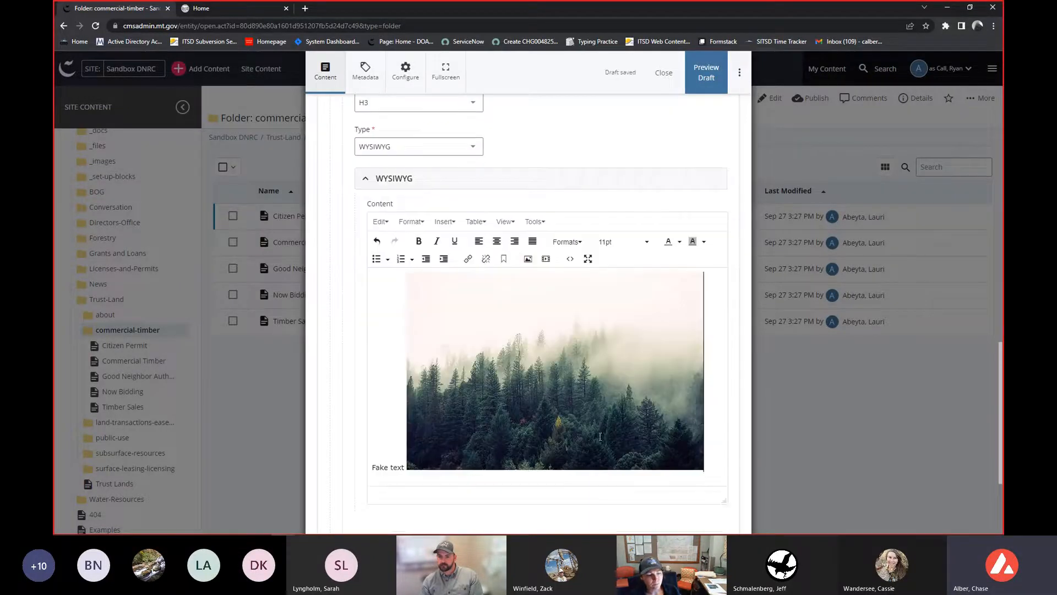
click(373, 467)
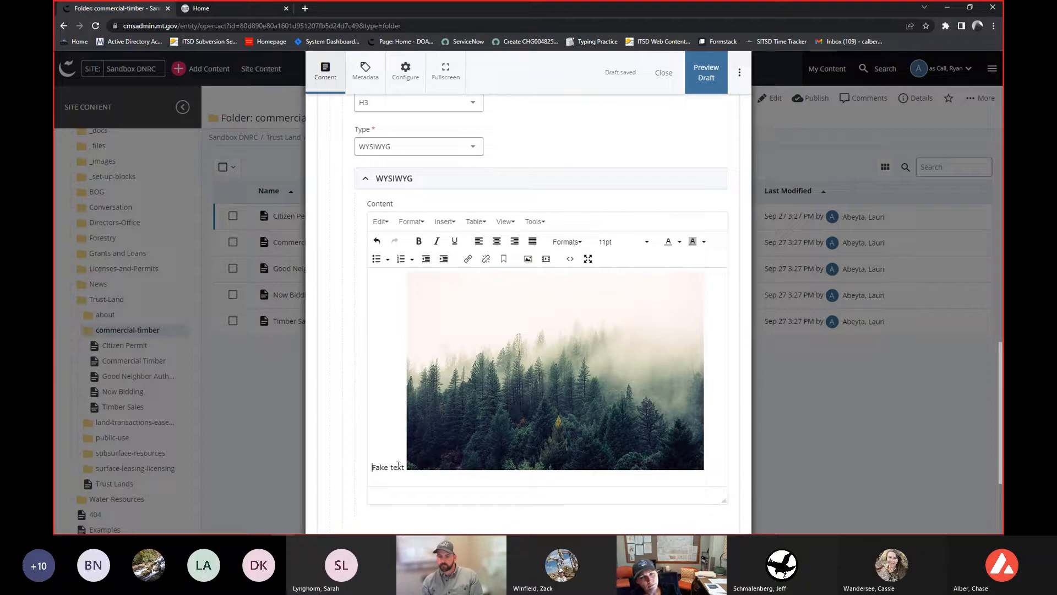
drag(405, 469, 370, 468)
key(BackSpace)
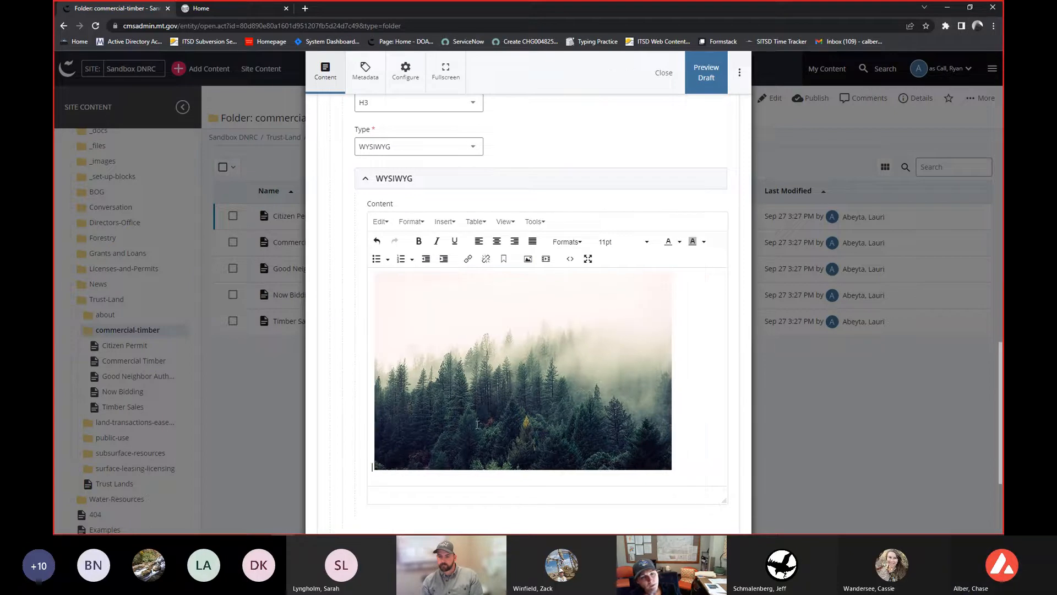
- Reopen the image's properties and reapply the Image: Fluid Center styling
click(681, 406)
click(537, 281)
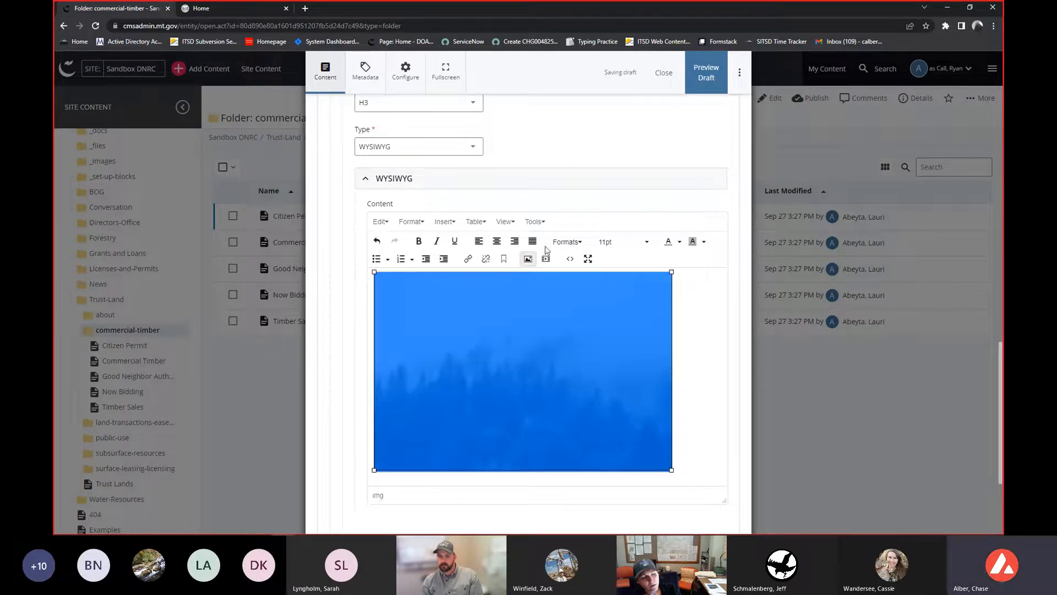
click(527, 259)
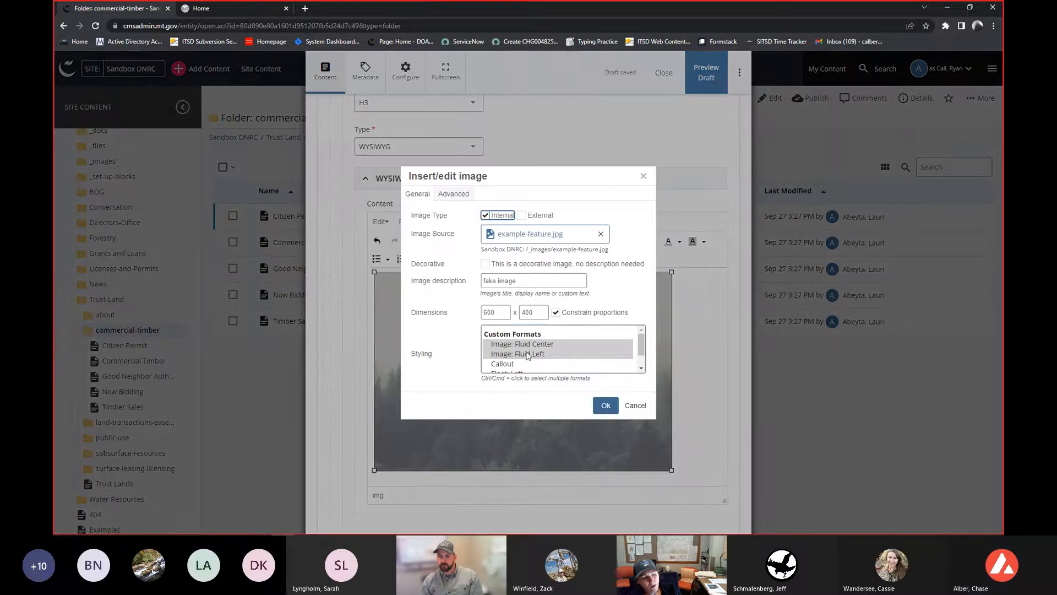
click(530, 346)
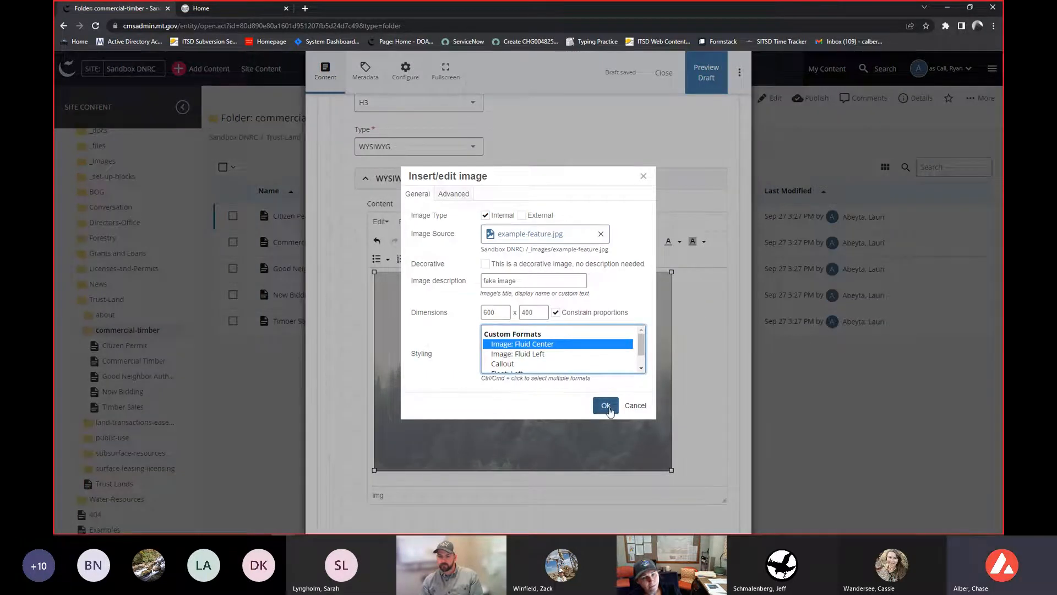
click(606, 405)
click(694, 378)
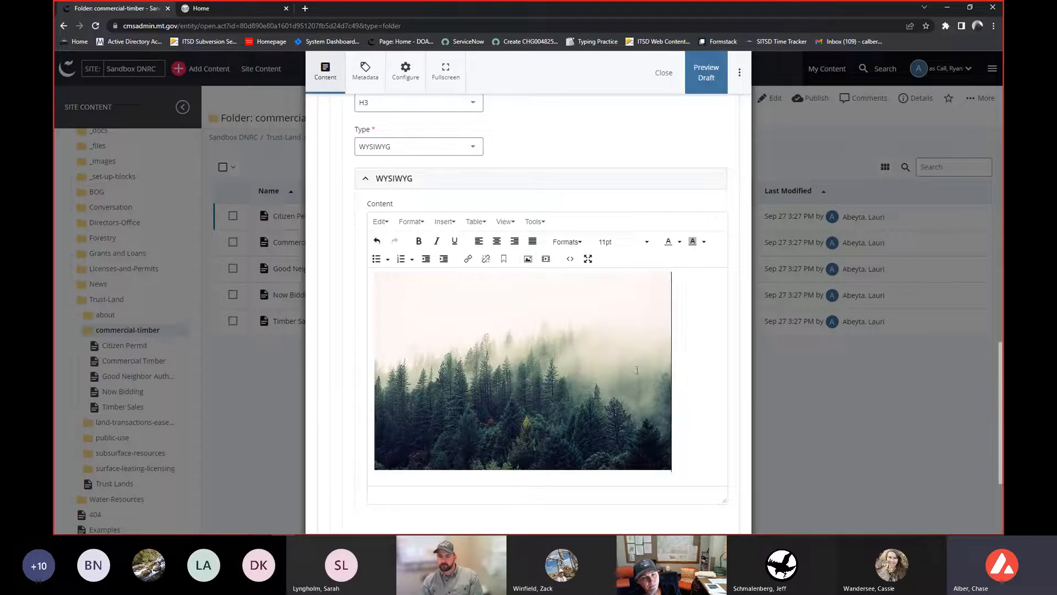
scroll(532, 333, down, 3)
scroll(531, 337, up, 7)
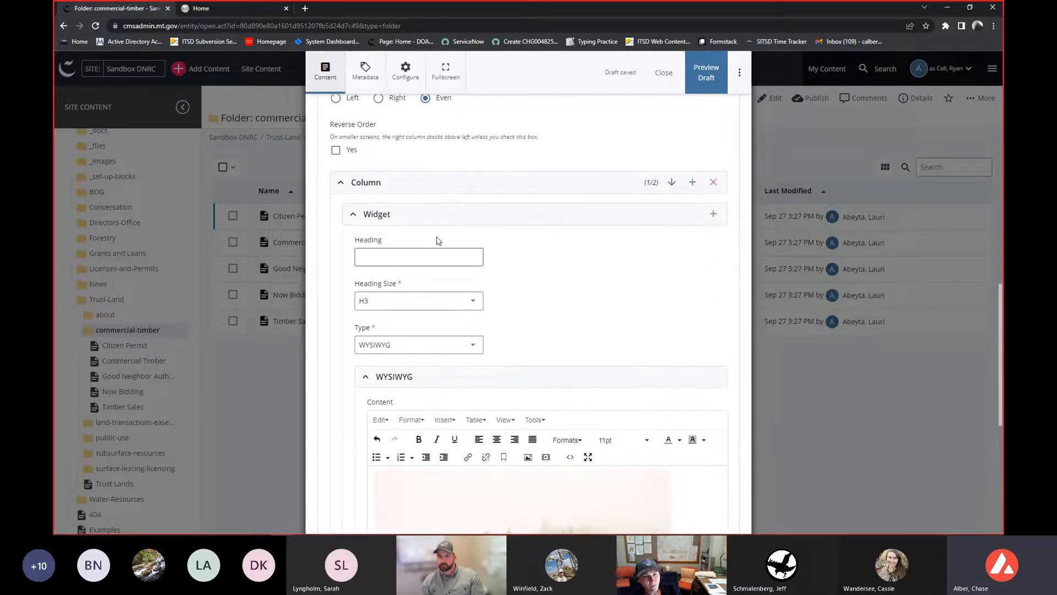
- Open the second column's widget and enter placeholder text into its WYSIWYG content
click(341, 182)
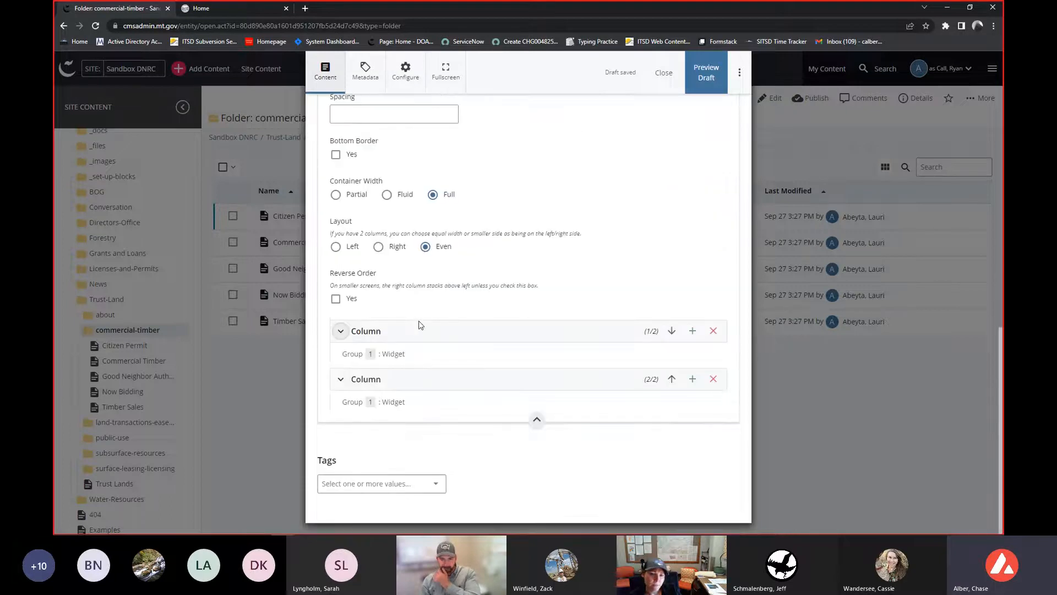
click(368, 380)
scroll(496, 311, down, 7)
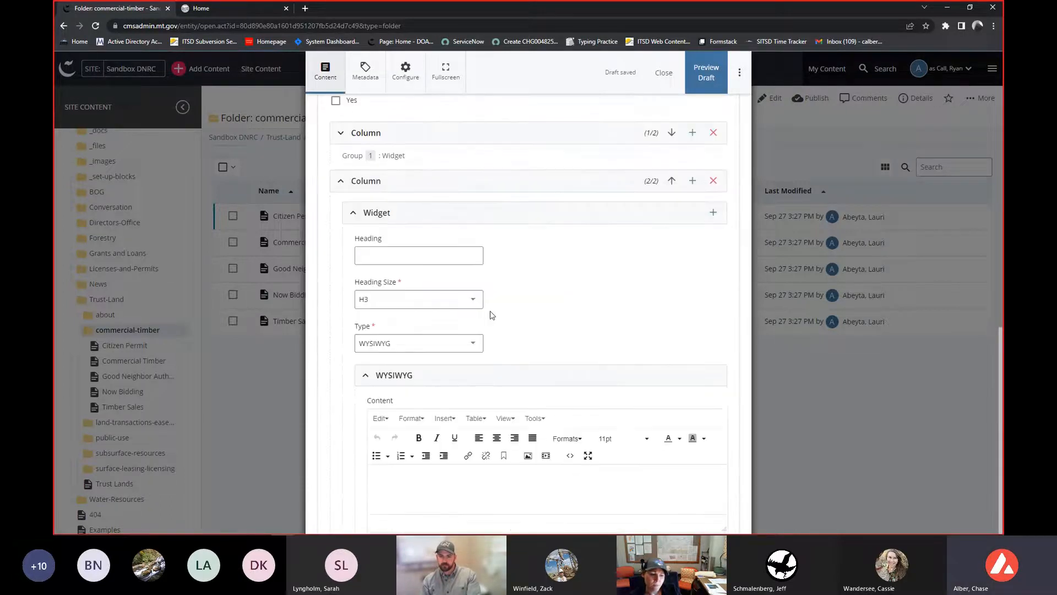
click(479, 338)
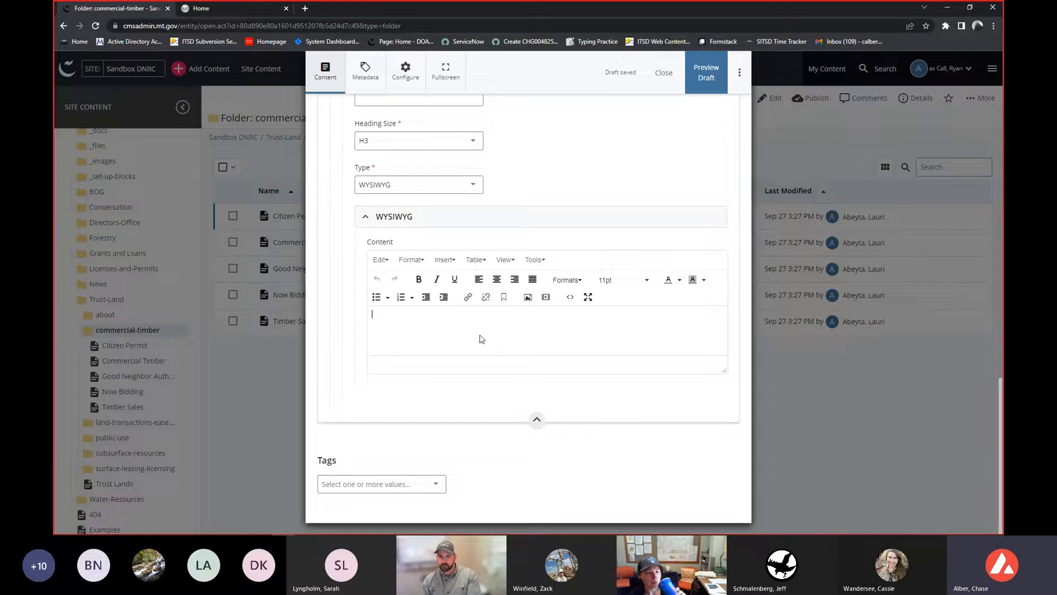
text(aidaiwdnaiwndiandiaowdnaoxicna scnioawnd)
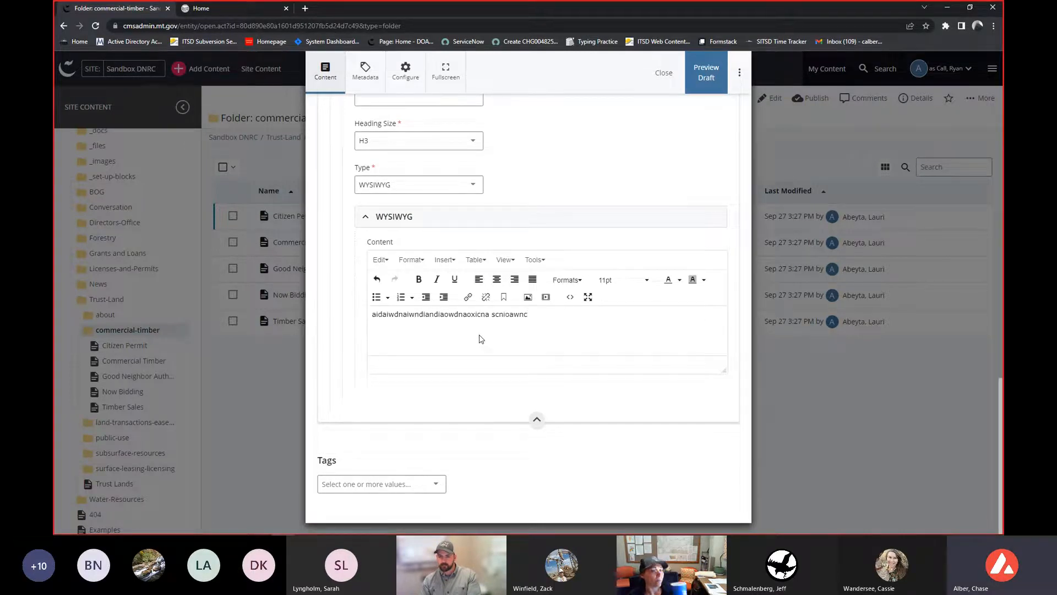
- Select all the placeholder text, center it, and set its font size to 24pt
key(ctrl+a)
click(496, 283)
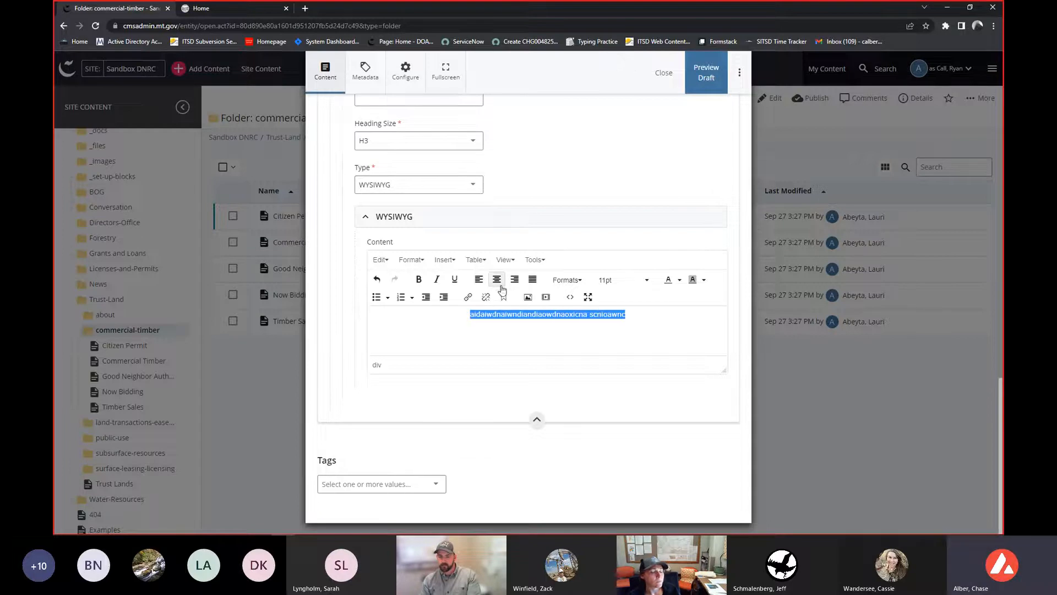
click(621, 280)
click(622, 373)
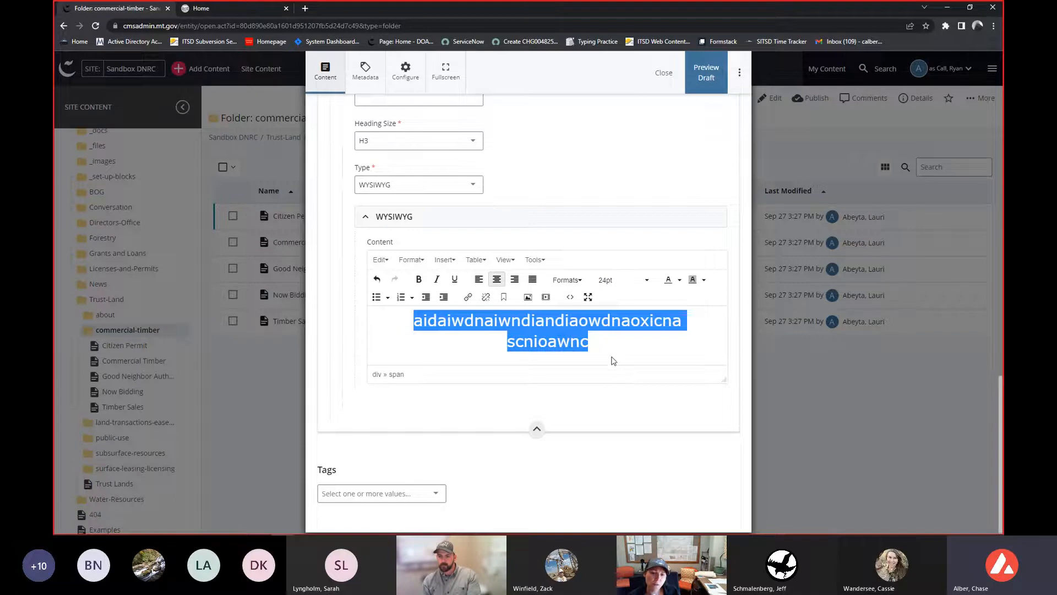
- Set the second column widget's heading to Fake heading
scroll(614, 361, up, 3)
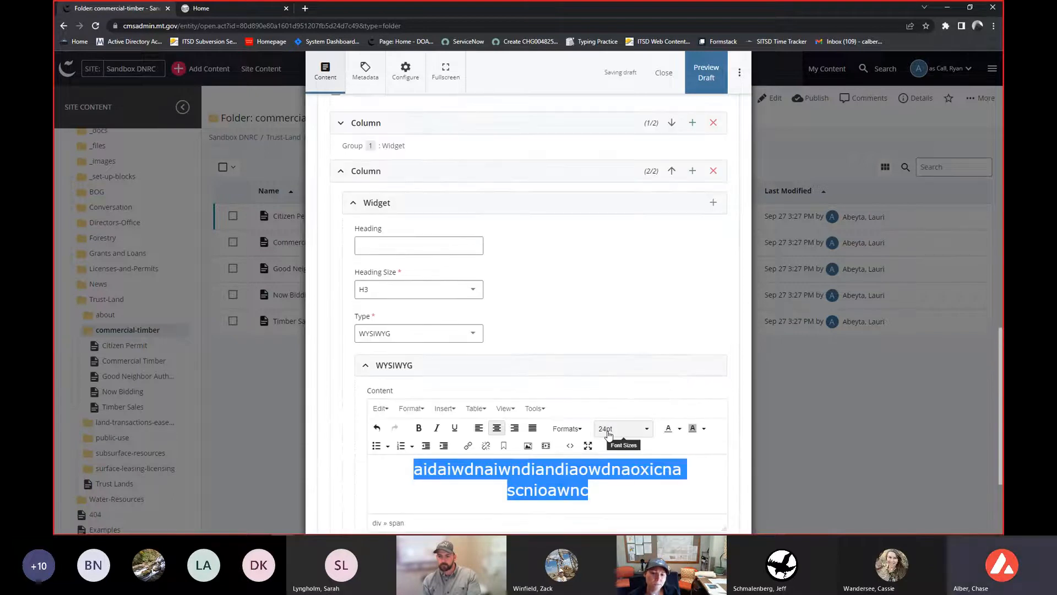
click(608, 434)
scroll(550, 336, down, 3)
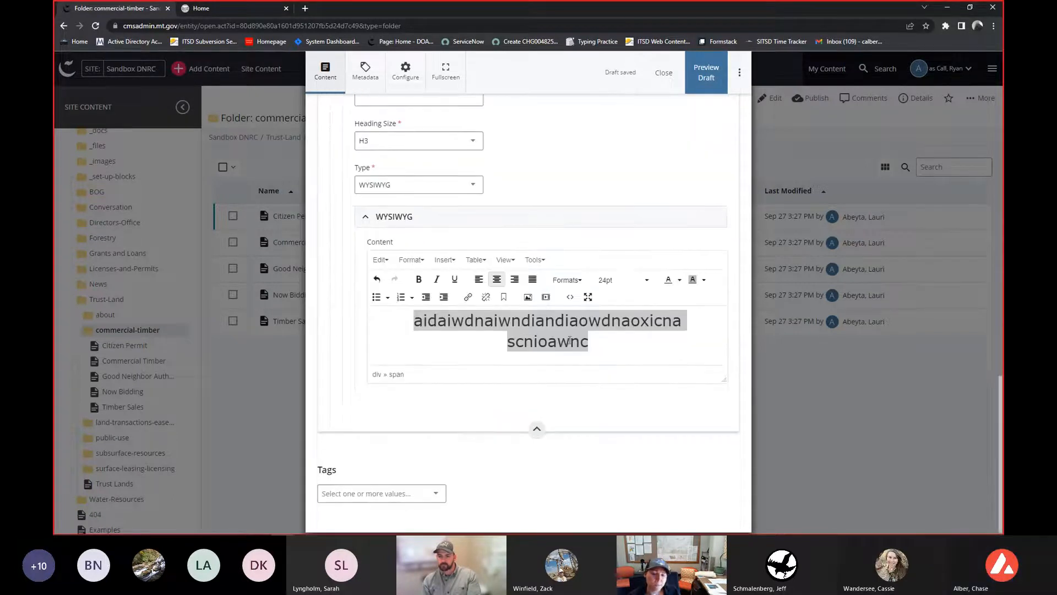
scroll(551, 352, up, 1)
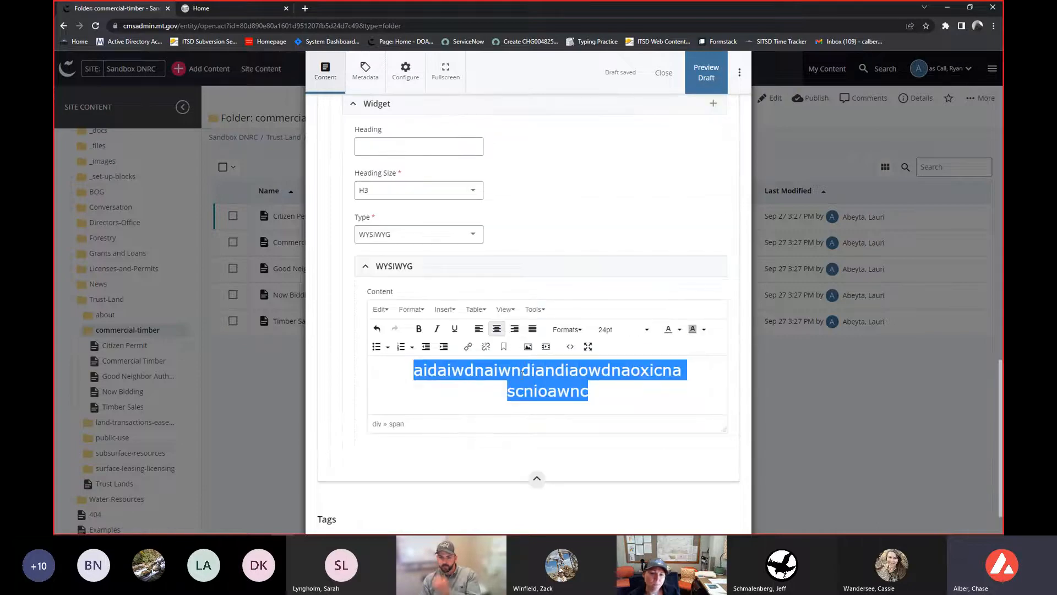
scroll(522, 373, up, 4)
click(389, 343)
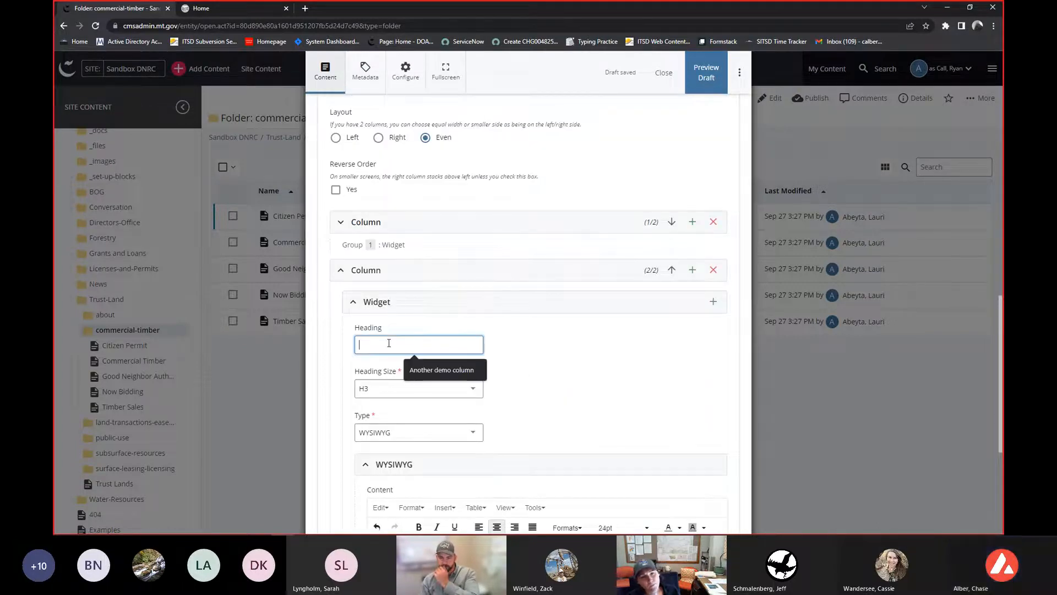
text(Fake hading)
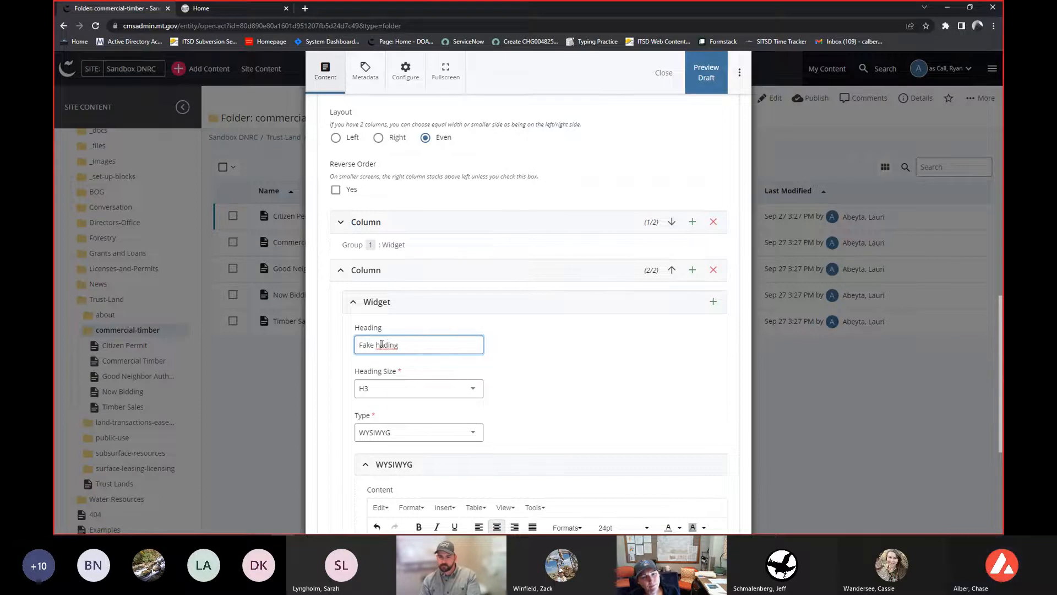
- Collapse the column and row sections and open a preview of the page draft
click(401, 270)
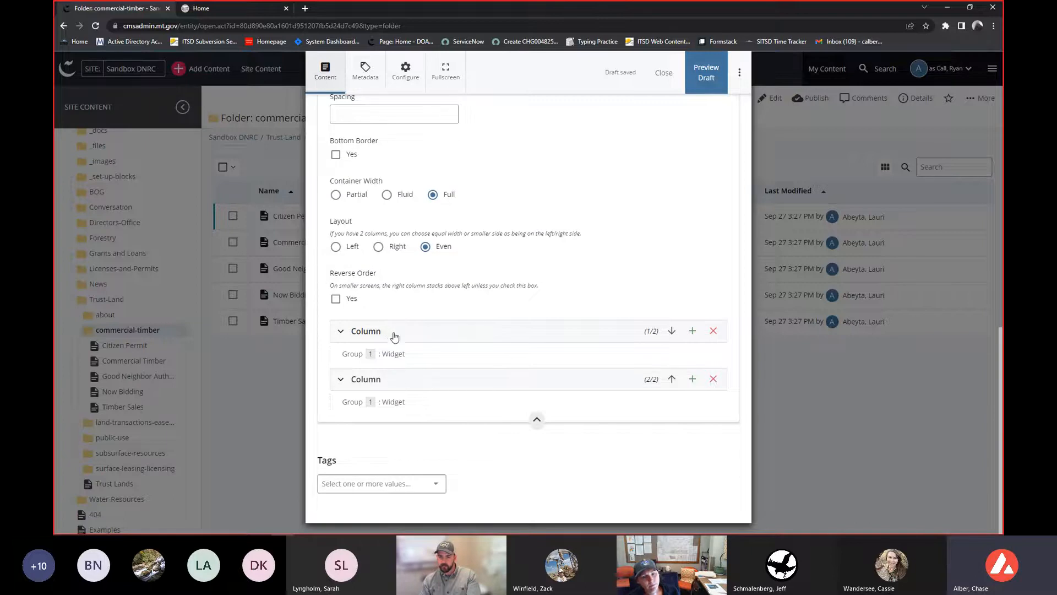
scroll(392, 337, up, 1)
scroll(397, 432, up, 3)
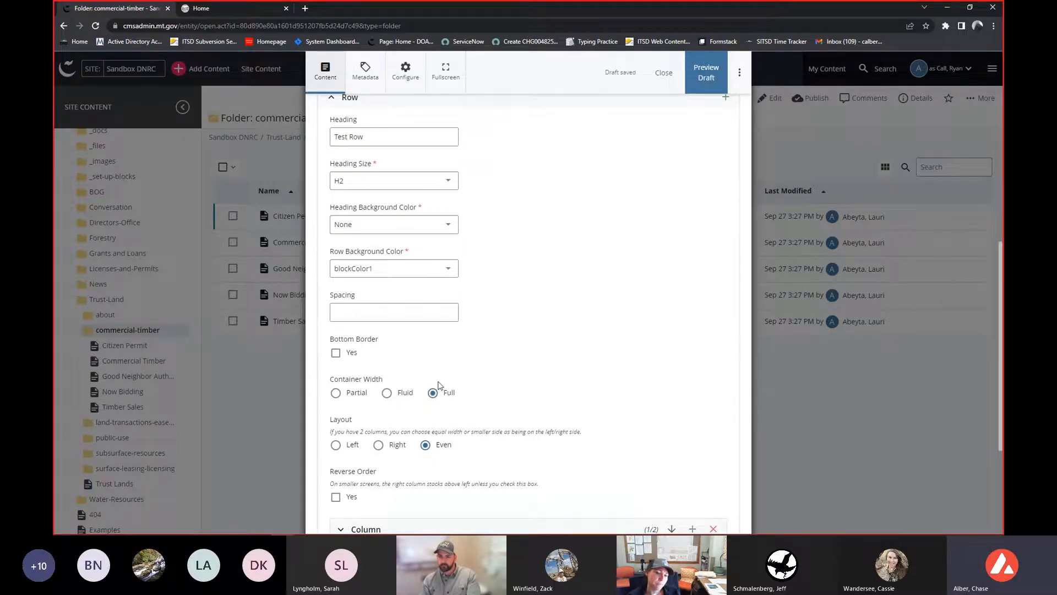
scroll(438, 385, up, 2)
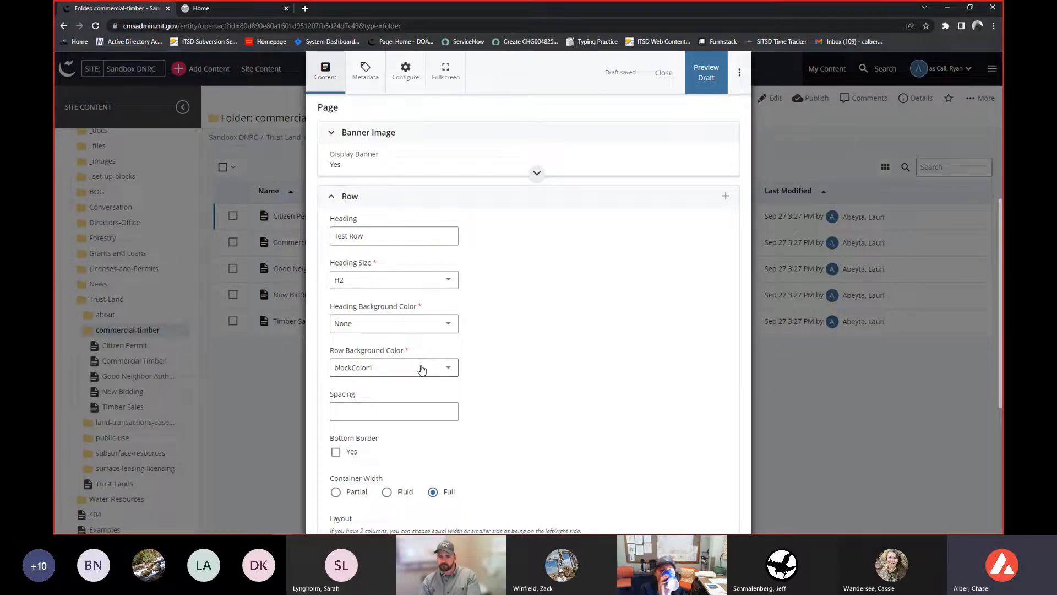
click(349, 196)
scroll(368, 249, up, 3)
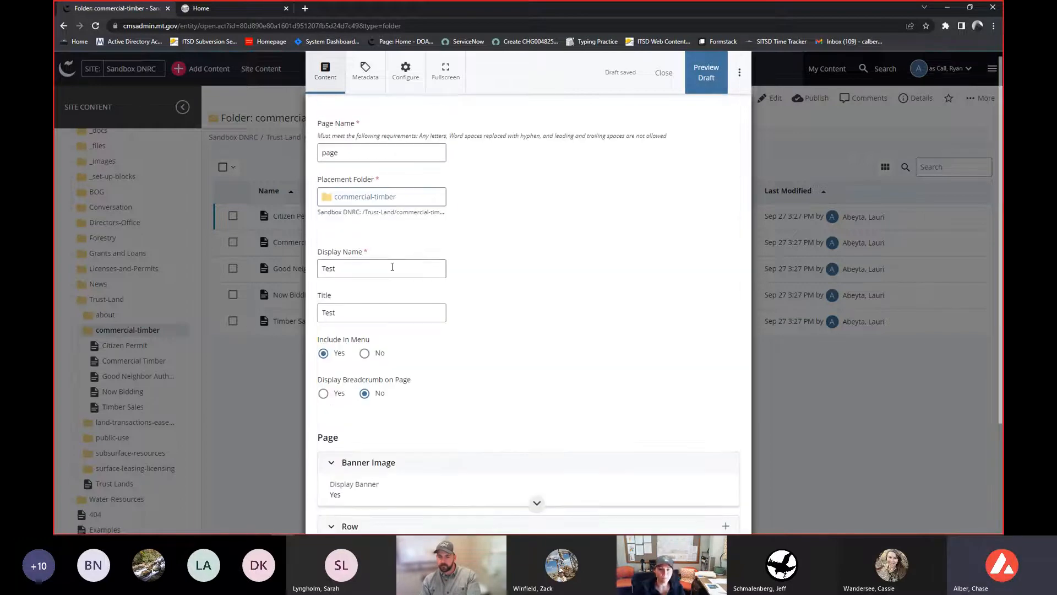
click(707, 81)
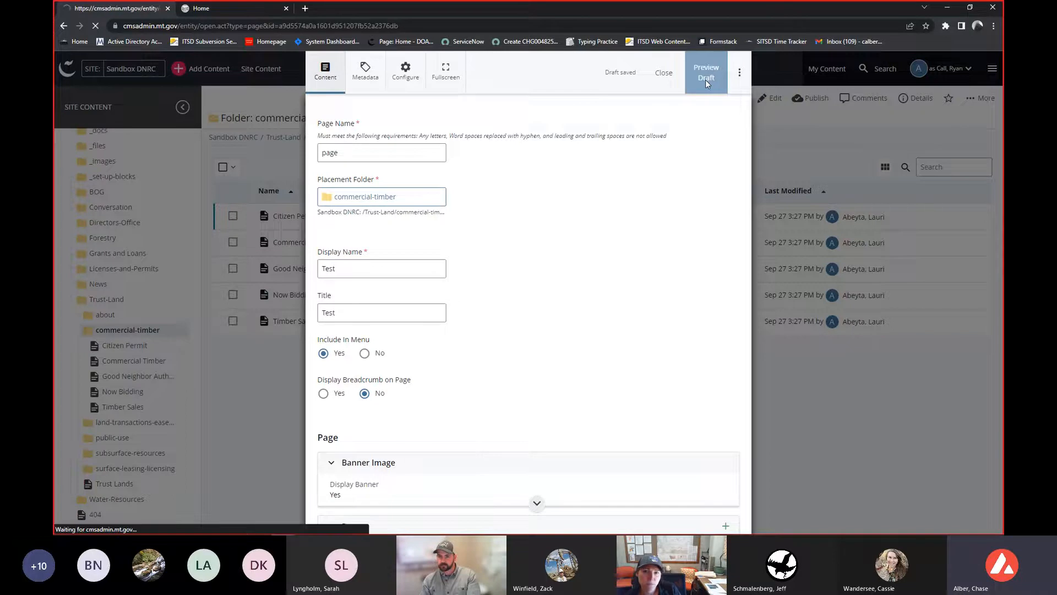
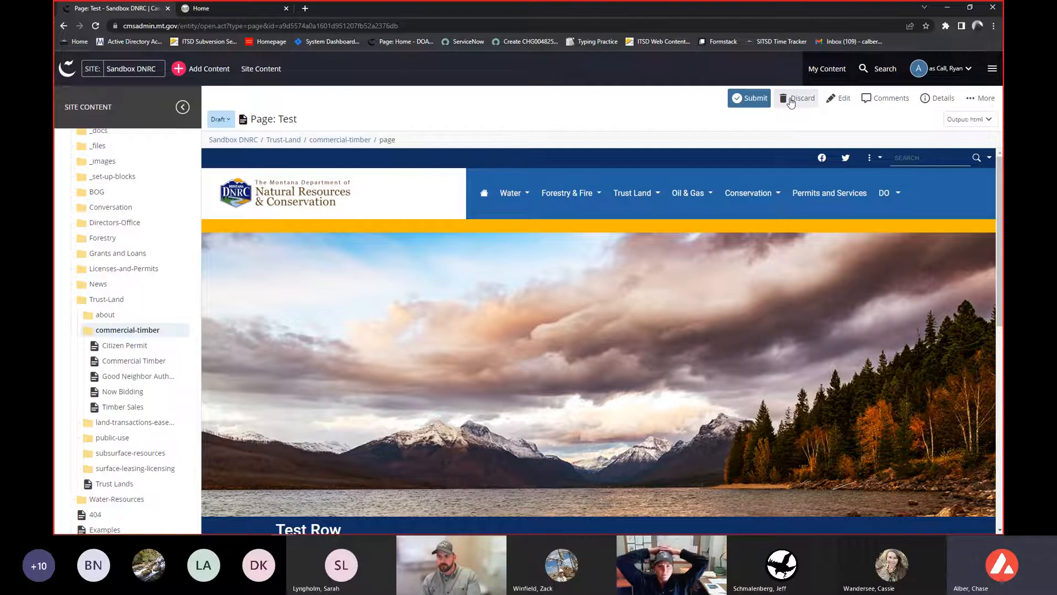
- Scroll through the draft preview and resize the browser window to check the page's narrow layout, then restore it
scroll(674, 318, down, 5)
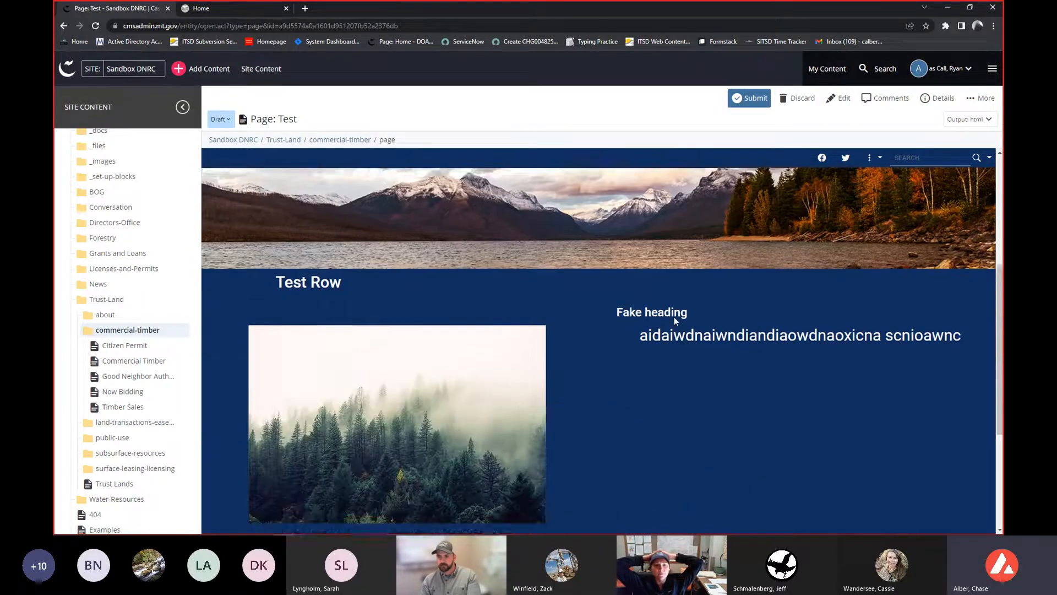
scroll(674, 318, down, 1)
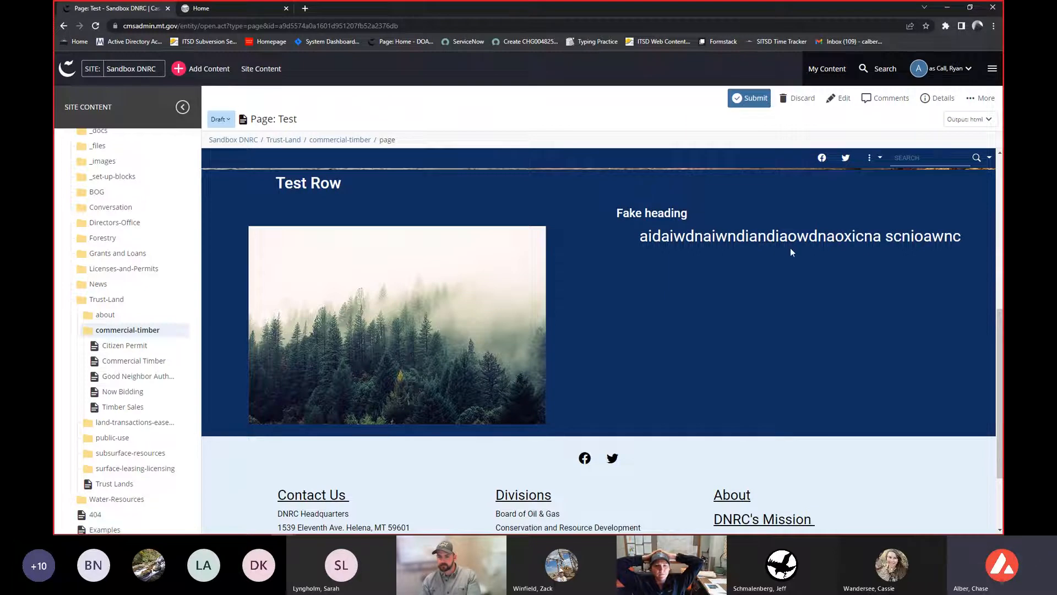
scroll(726, 291, up, 1)
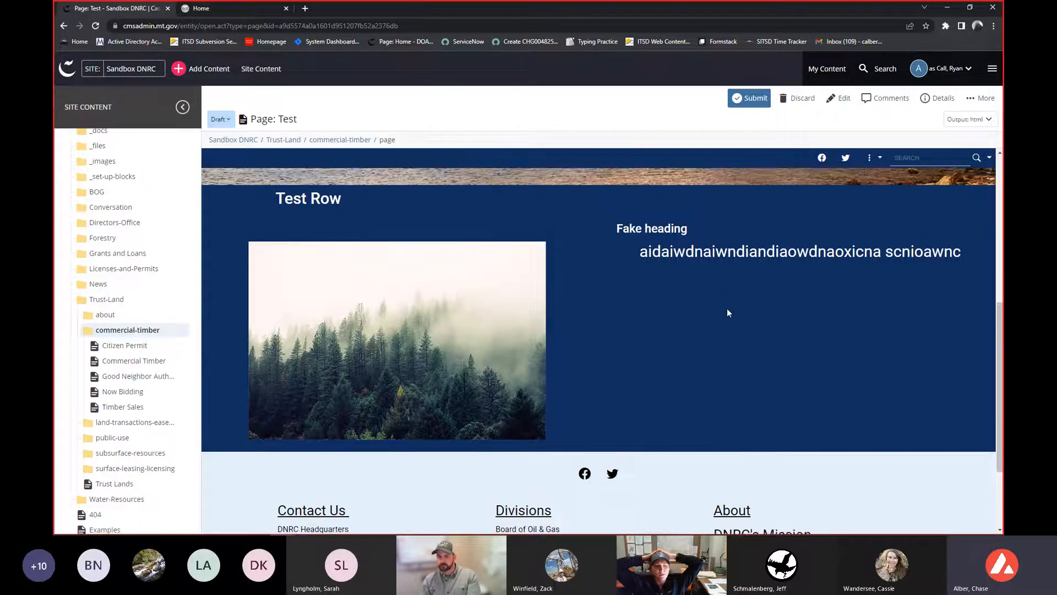
drag(722, 9, 552, 33)
drag(844, 267, 615, 299)
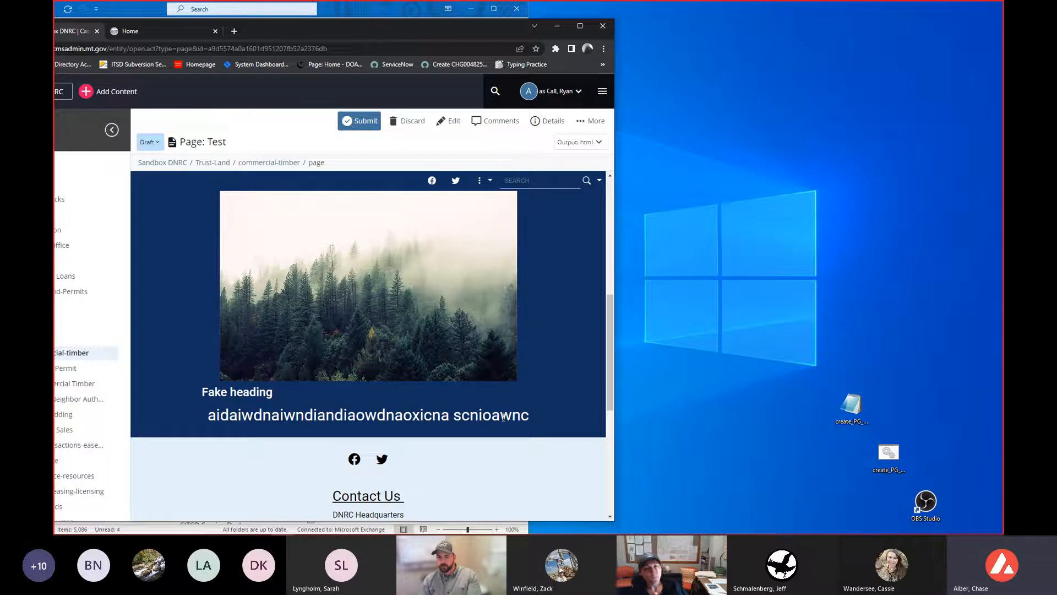
click(579, 25)
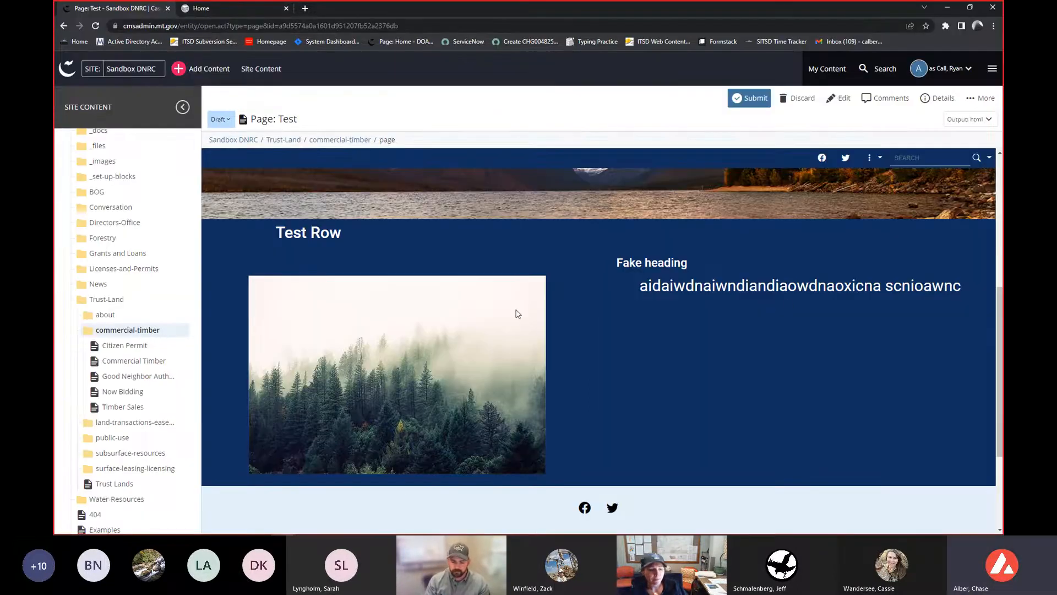
scroll(518, 313, up, 3)
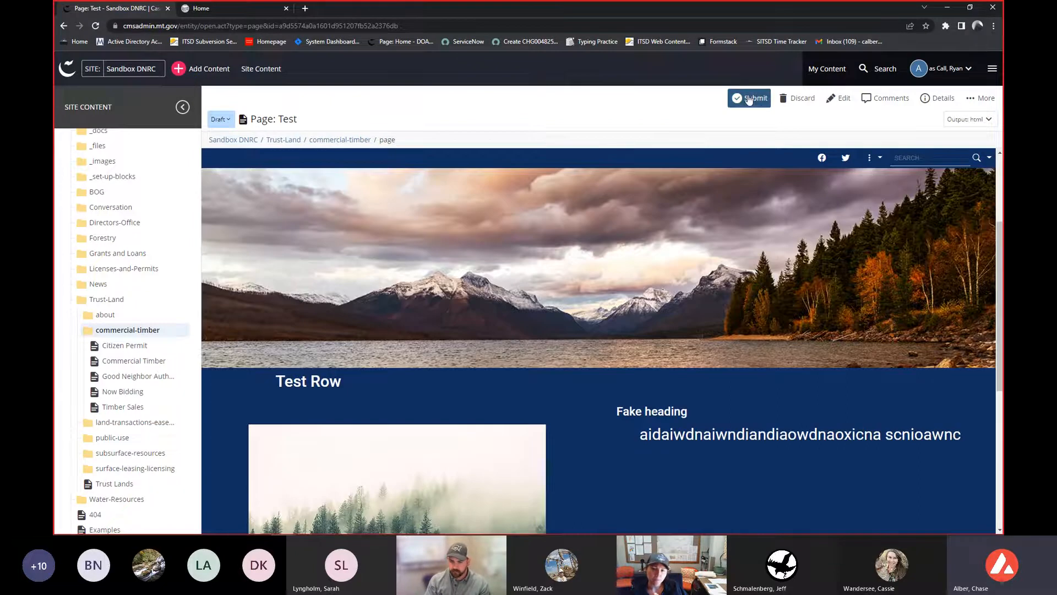
- Start submitting the draft and enter the change comment 'First version. just a test'
click(748, 99)
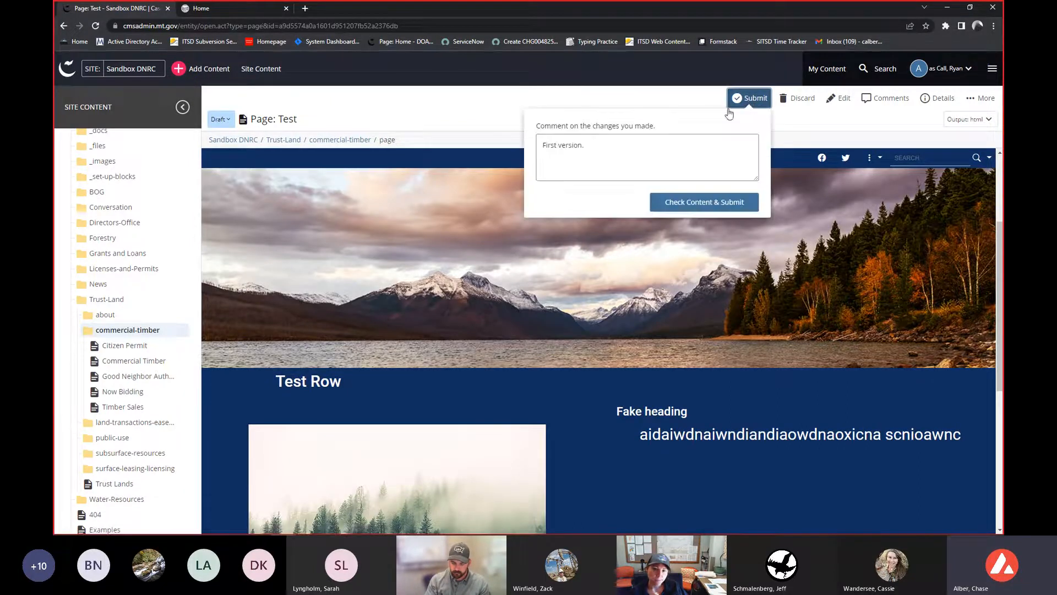
click(589, 147)
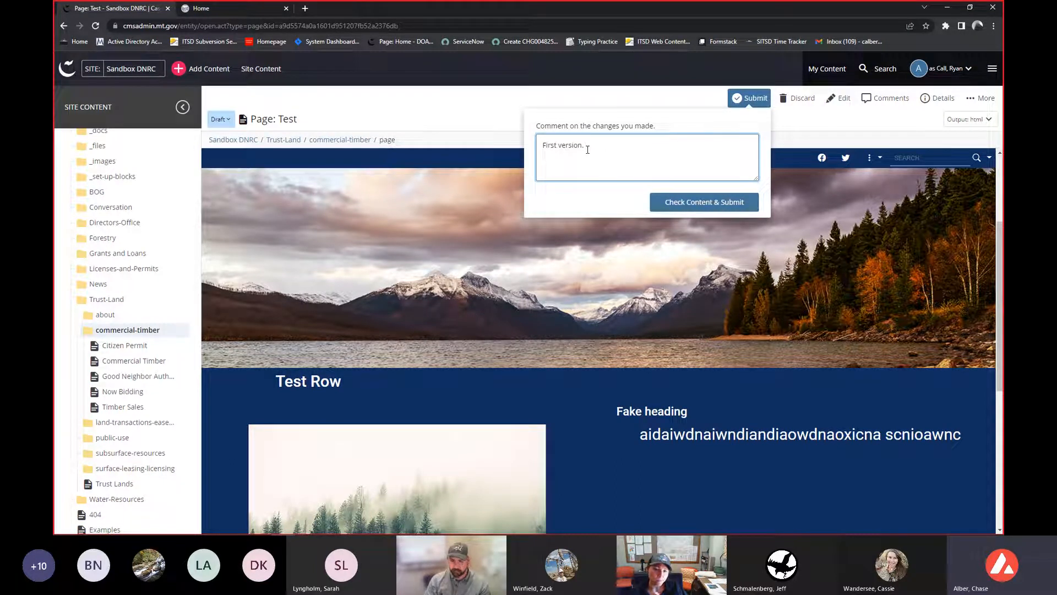
text(just a test)
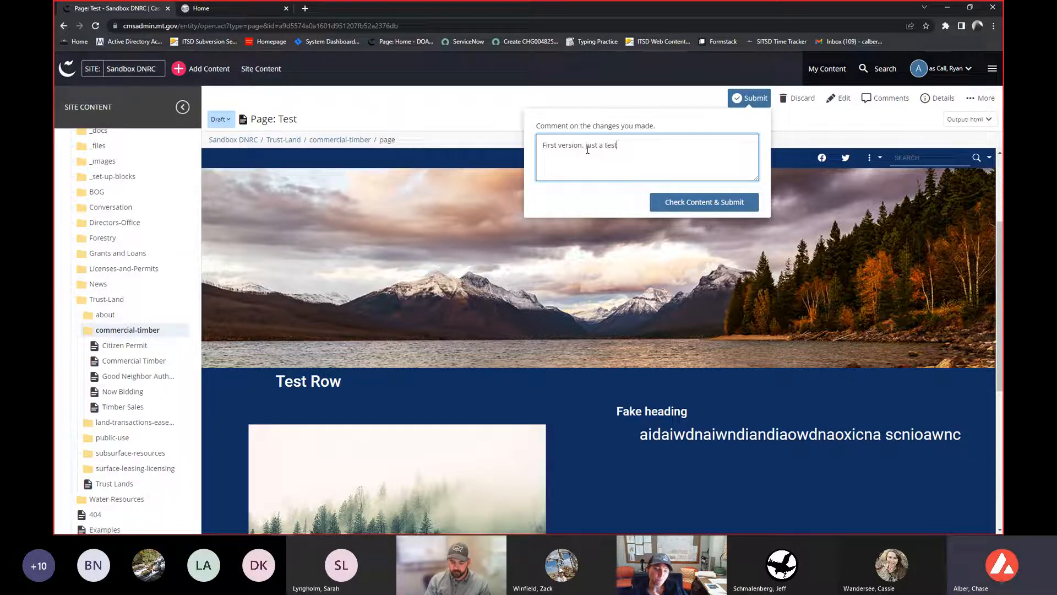
- Run the content check, review the spelling, broken links and accessibility results, and complete the submission
click(693, 201)
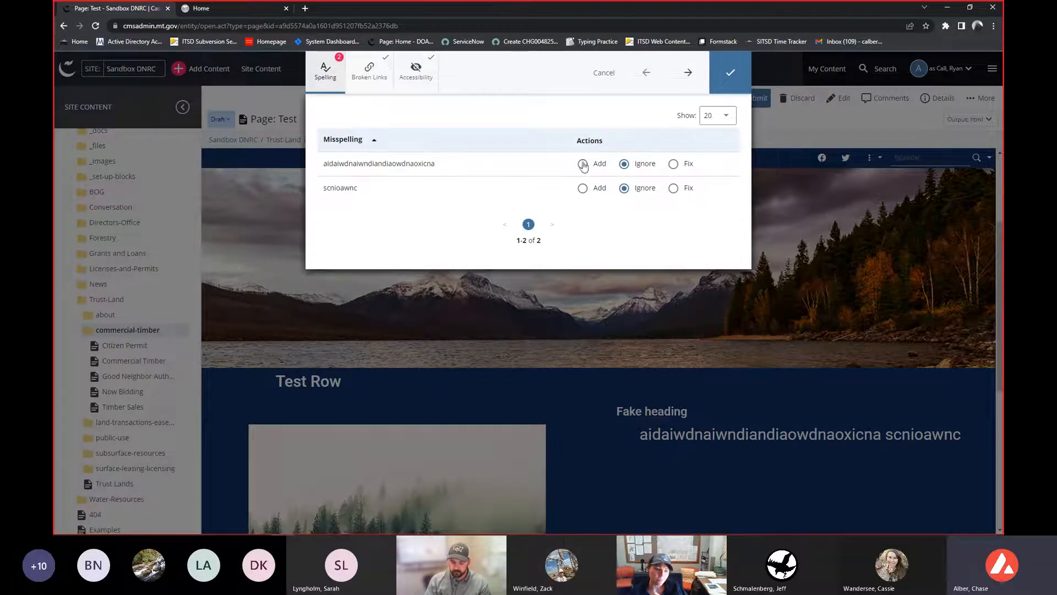
click(369, 71)
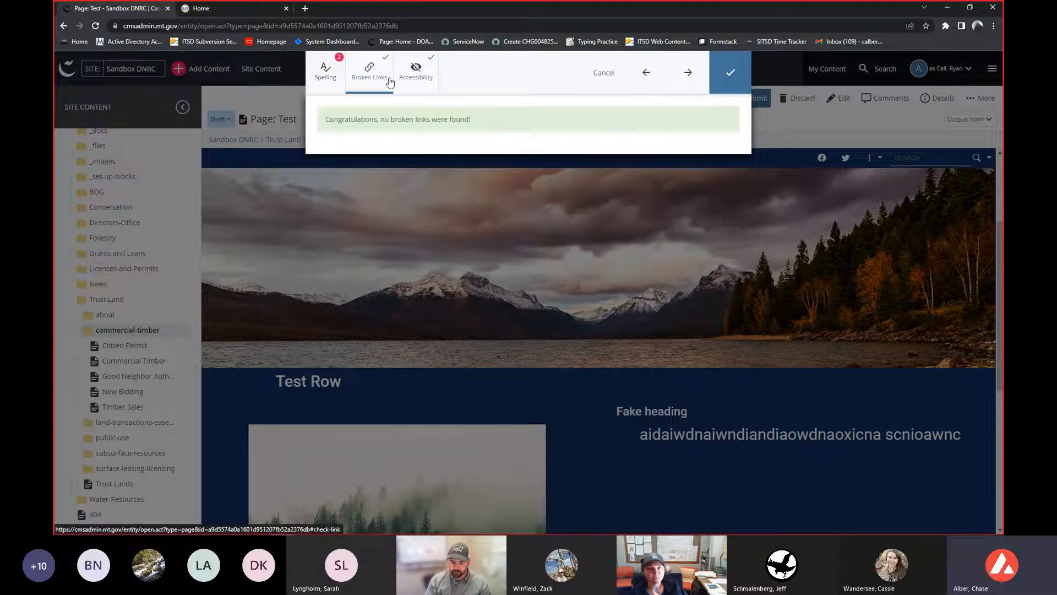
click(408, 82)
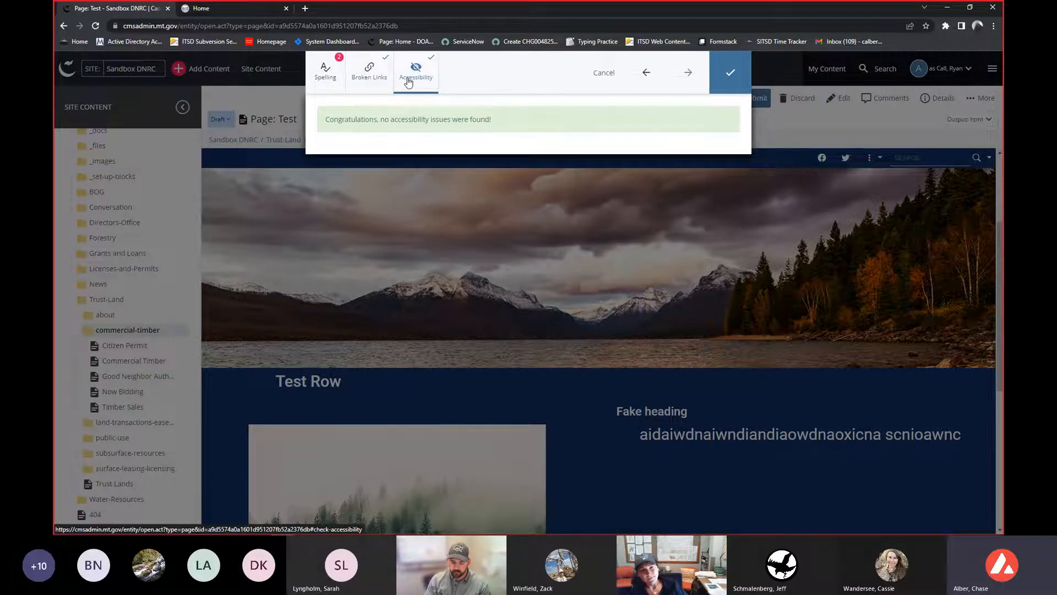
click(326, 72)
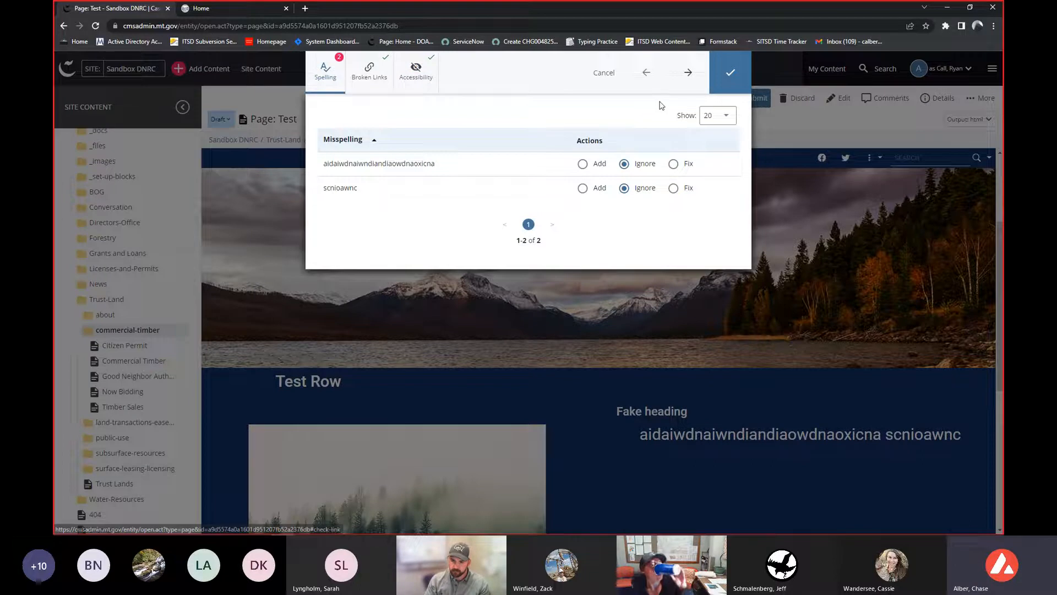
click(731, 77)
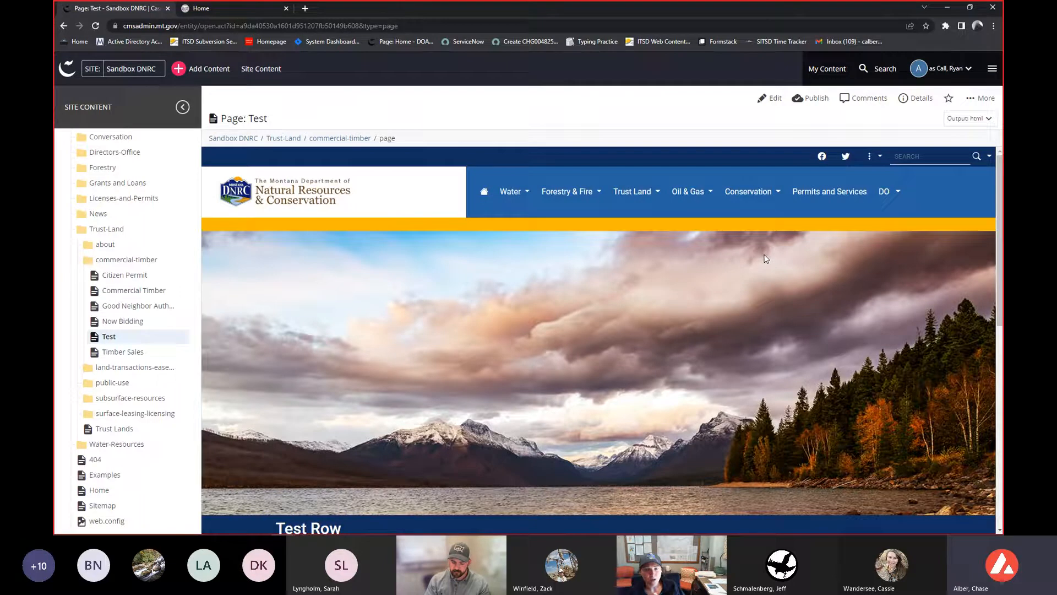
- Scroll through the submitted Test page and briefly open then close its edit form
scroll(747, 256, down, 6)
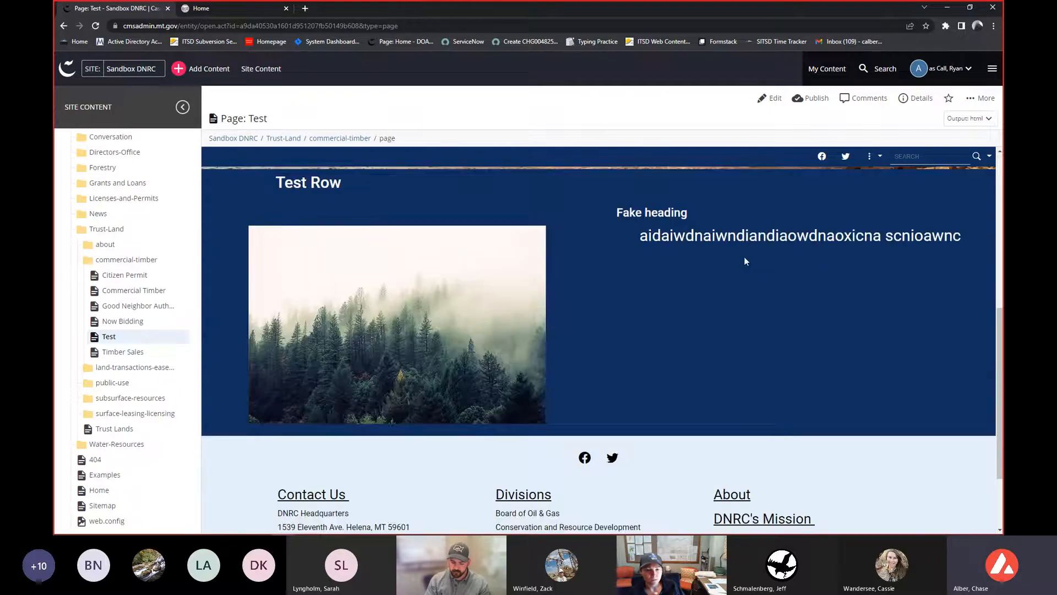
scroll(738, 261, up, 2)
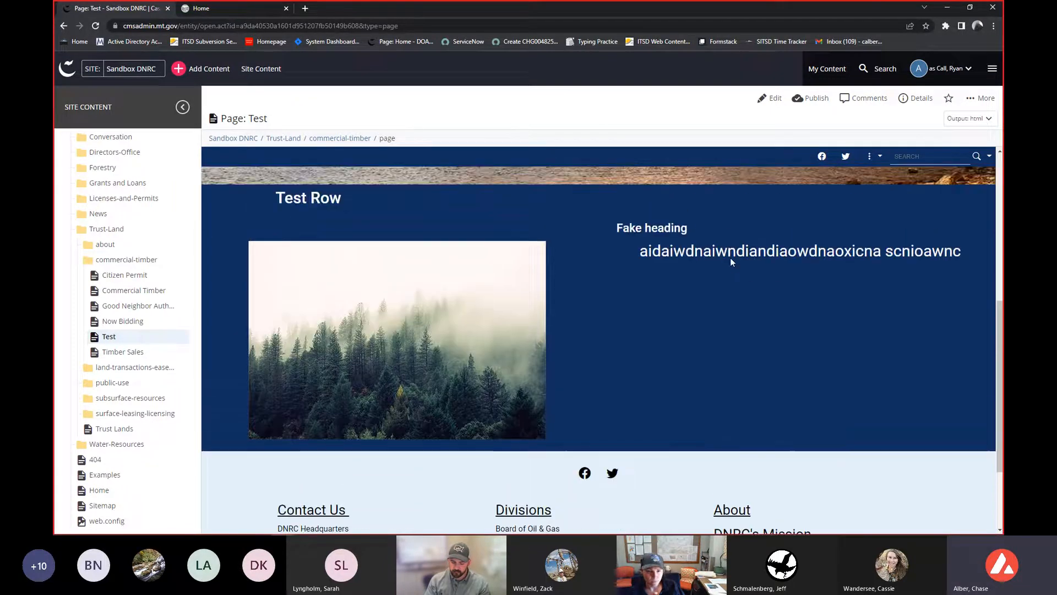
scroll(730, 257, up, 1)
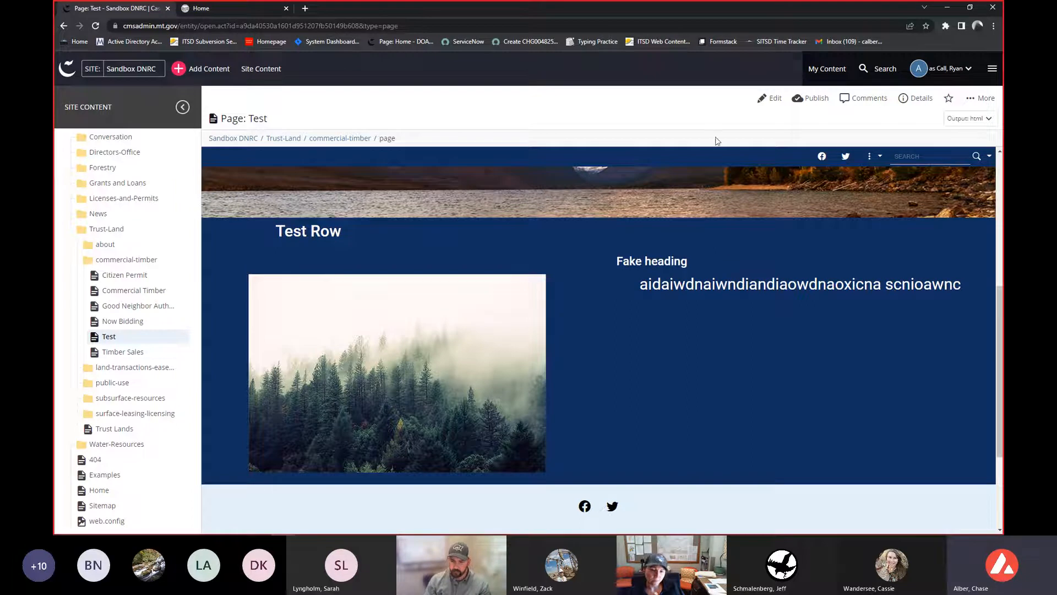
click(770, 99)
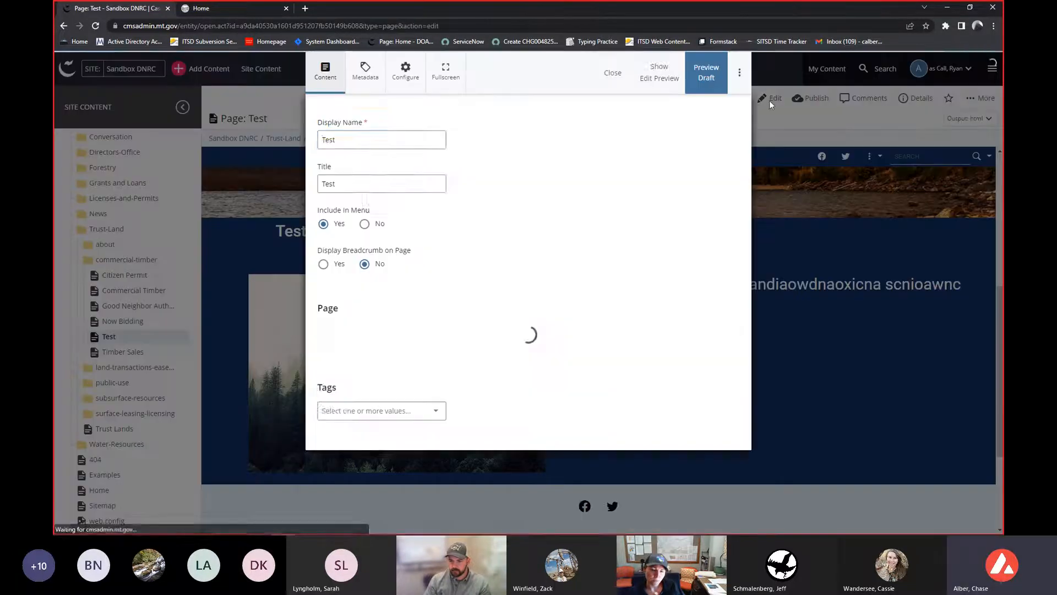
click(613, 73)
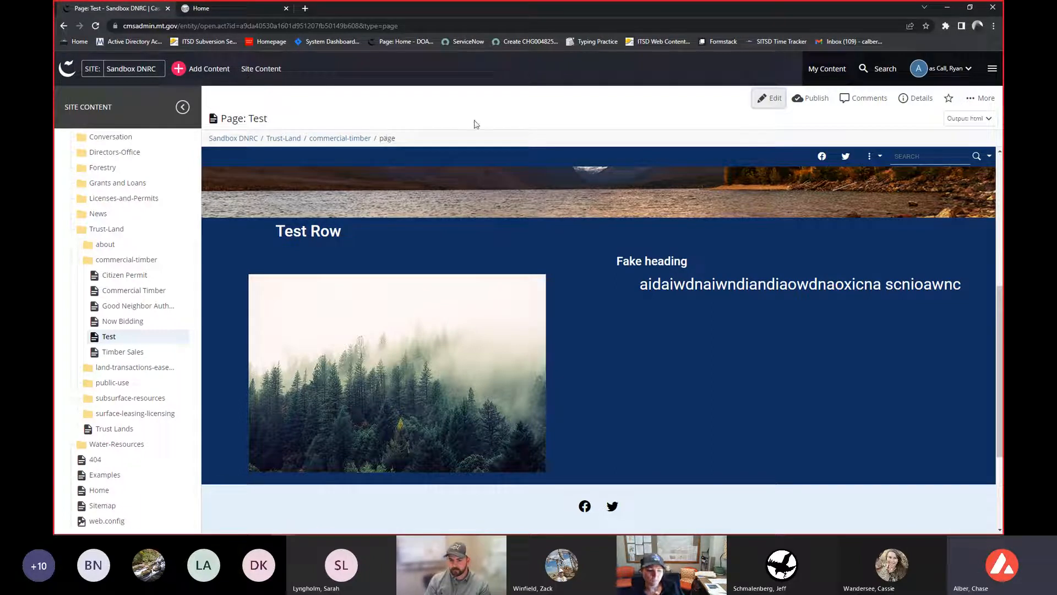
- Edit the page, add a new Row group, and set its heading to test 2
click(765, 98)
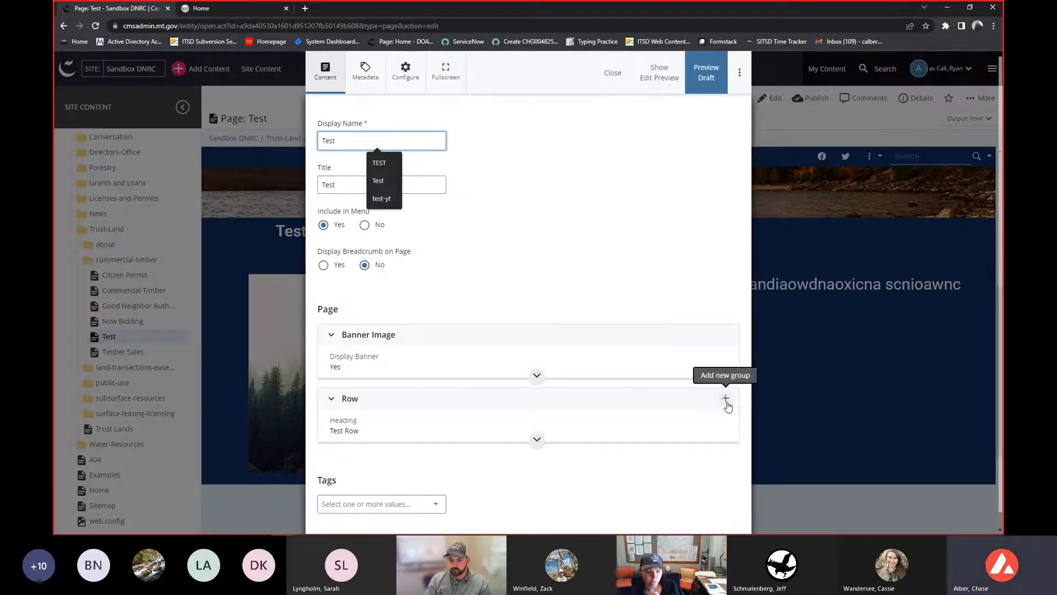
click(726, 400)
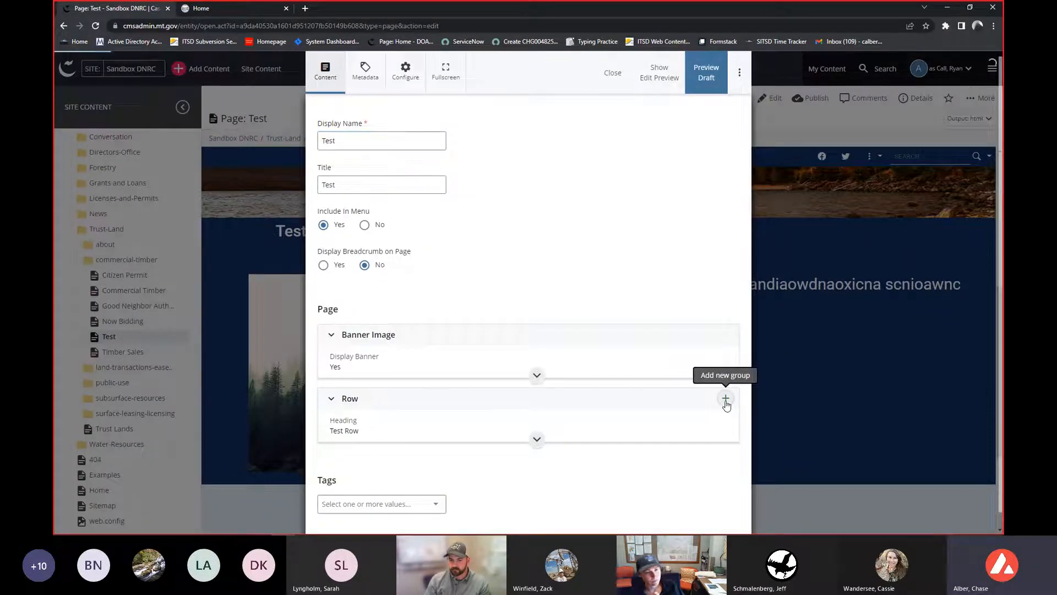
scroll(594, 258, down, 9)
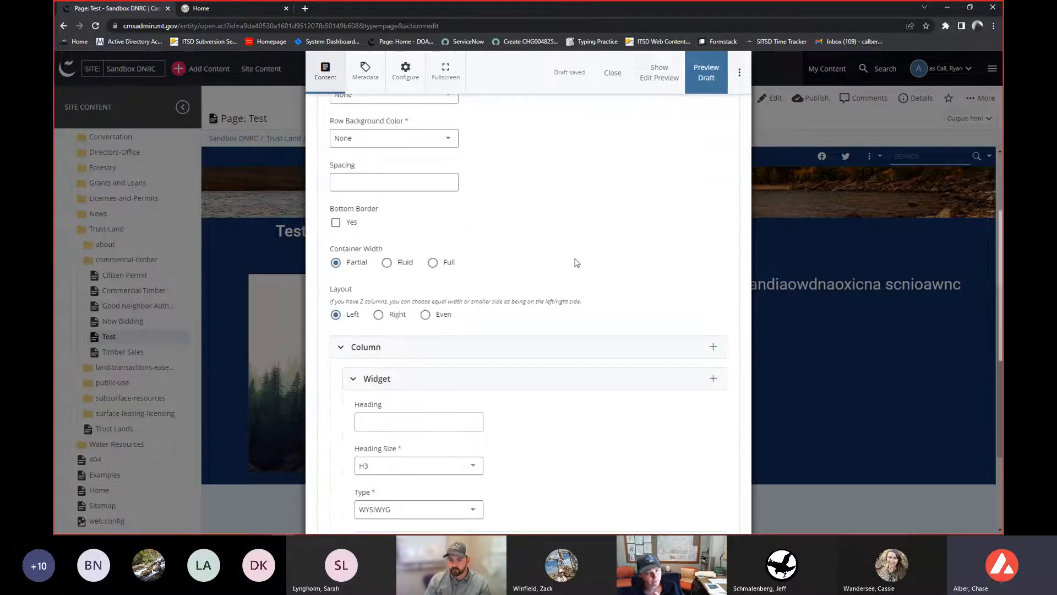
scroll(432, 297, up, 2)
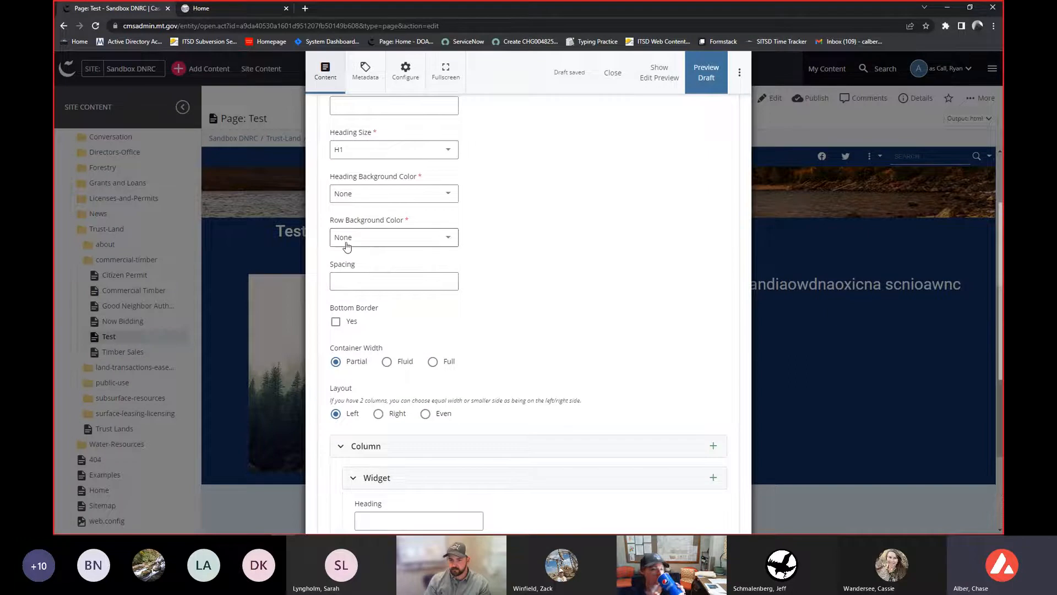
scroll(347, 246, up, 1)
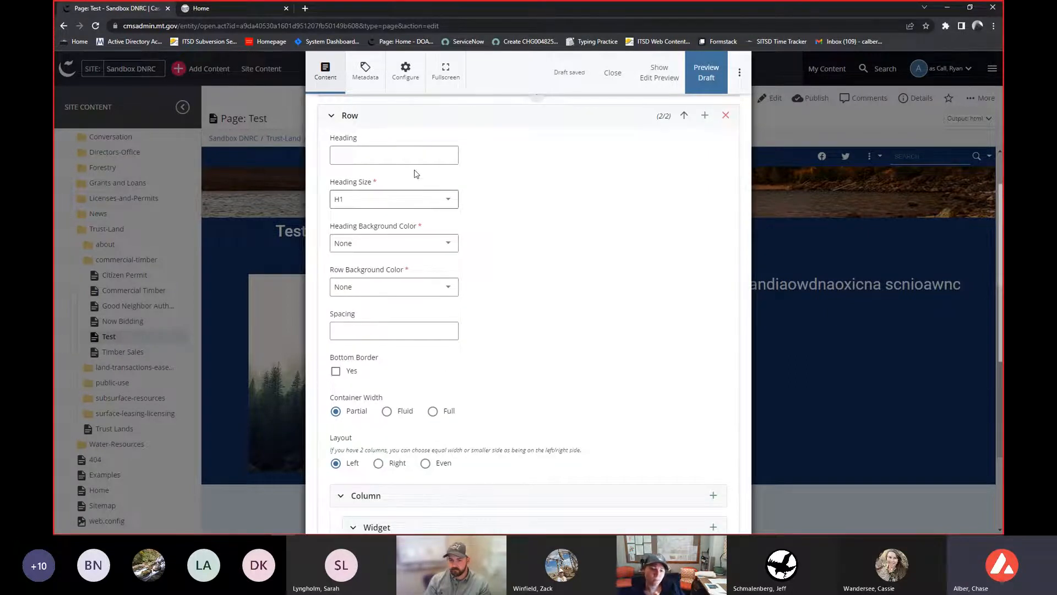
click(407, 154)
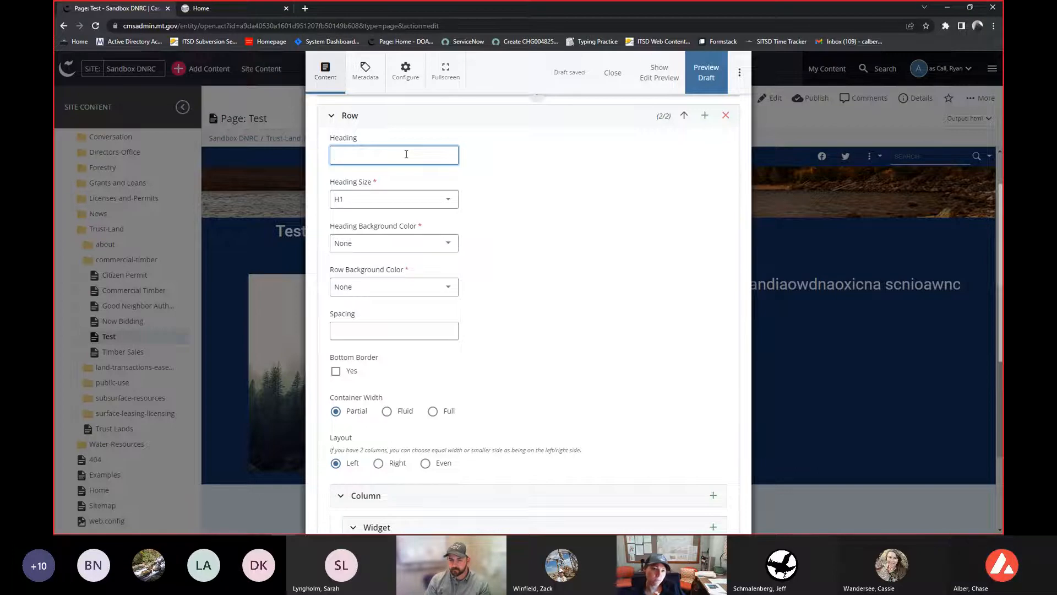
scroll(515, 247, down, 2)
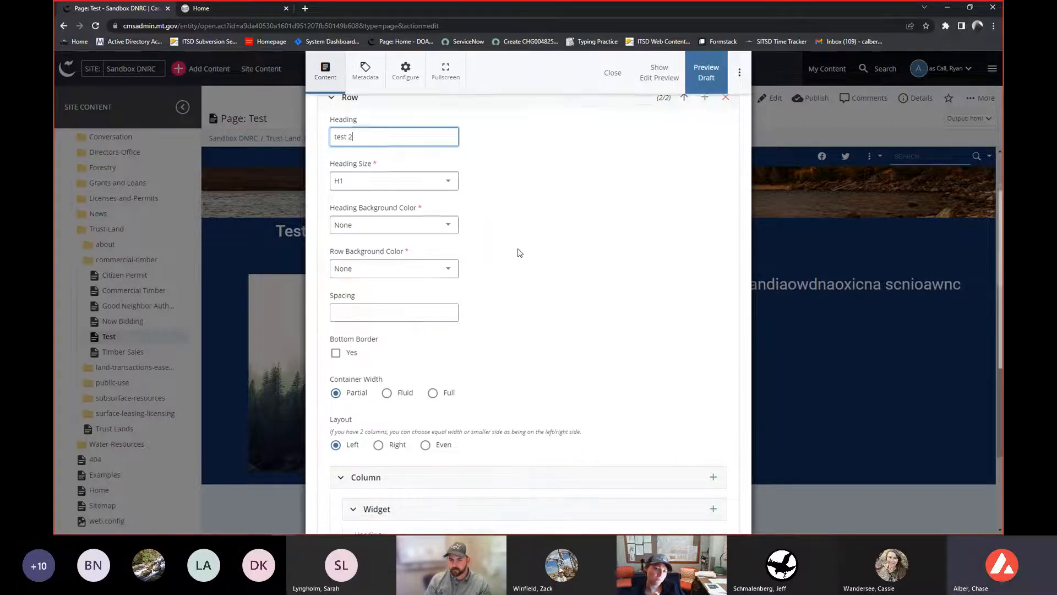
- Set the new row's background color to blockColor2 and its container width to Full
click(434, 237)
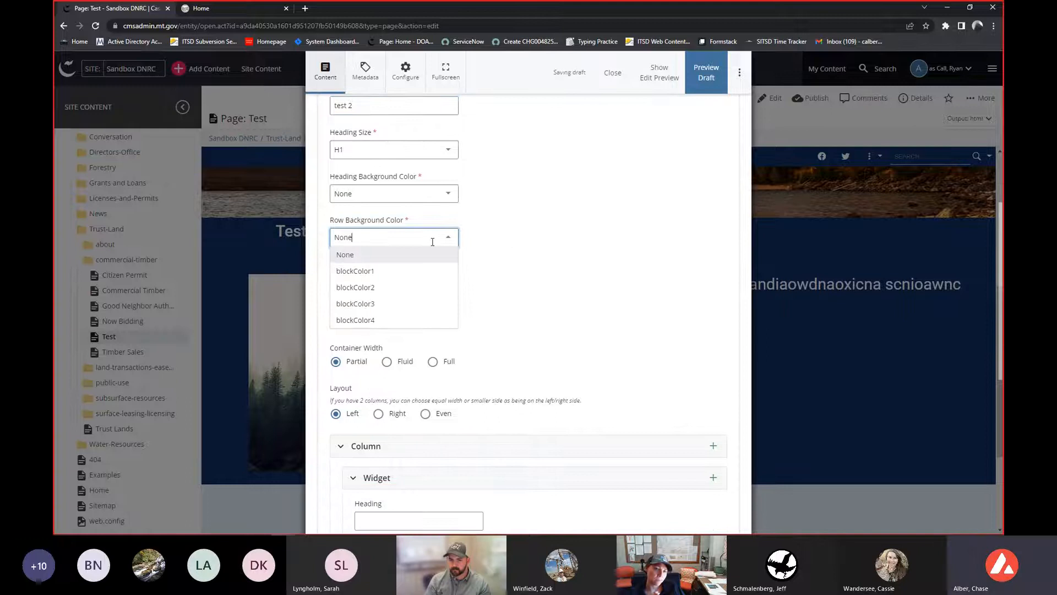
click(390, 289)
scroll(602, 273, down, 3)
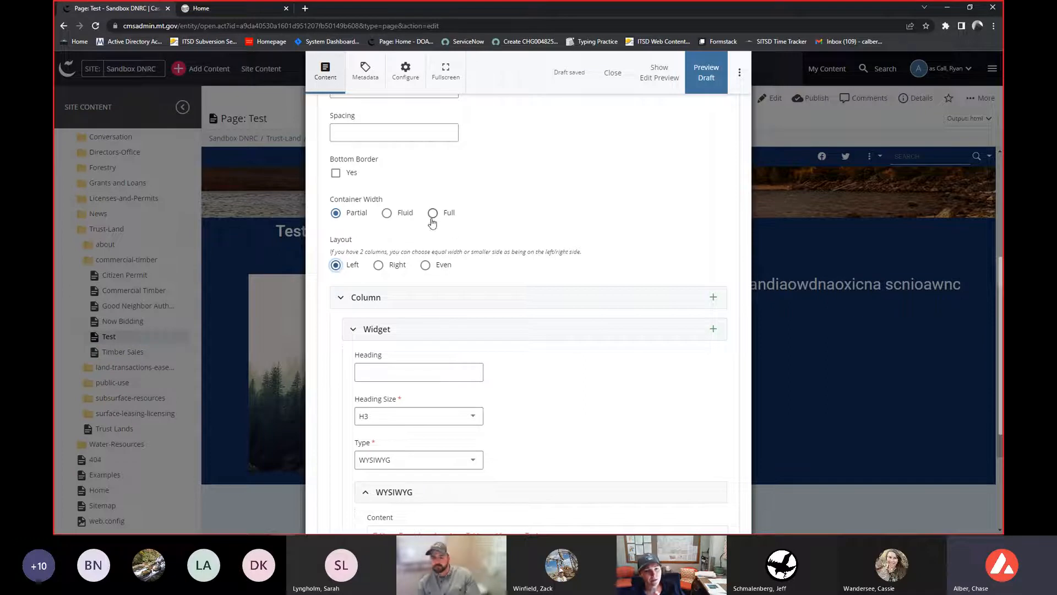
click(432, 218)
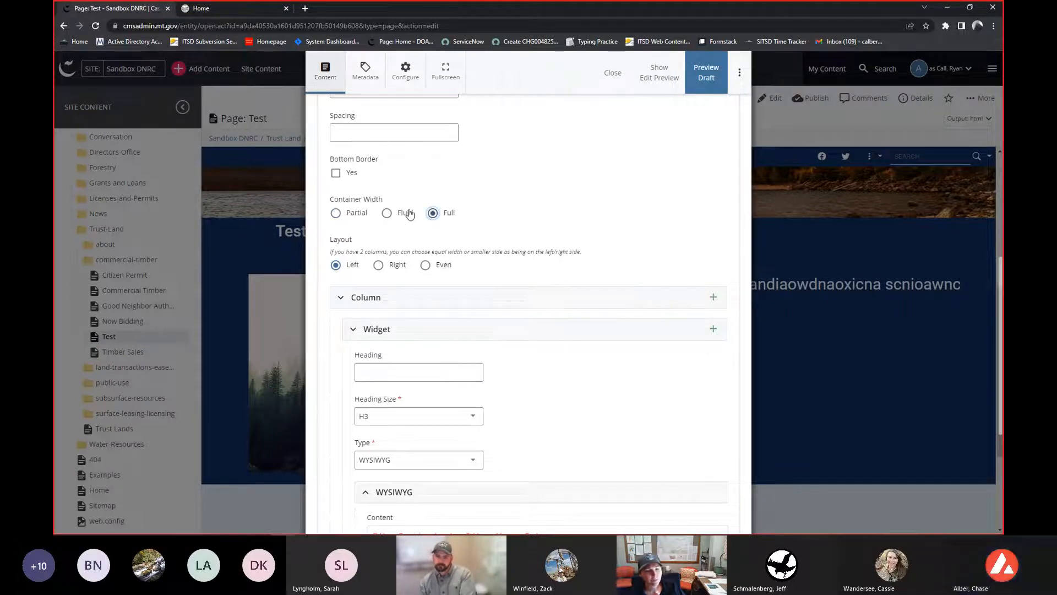
- Open the Insert/edit image dialog in the new row widget's WYSIWYG content and browse for a file
scroll(531, 218, down, 3)
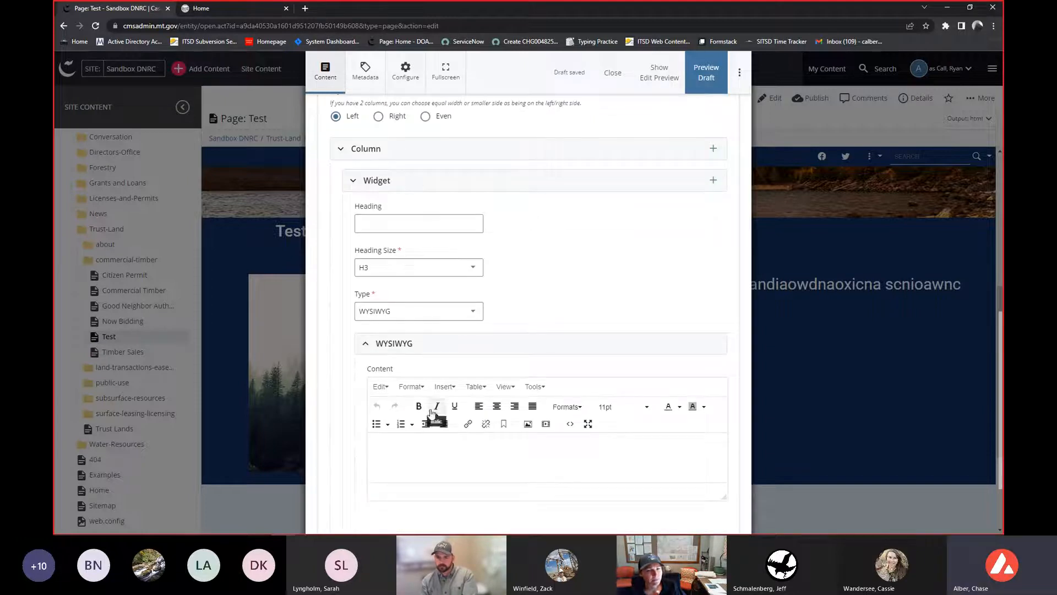
click(448, 462)
scroll(448, 462, down, 1)
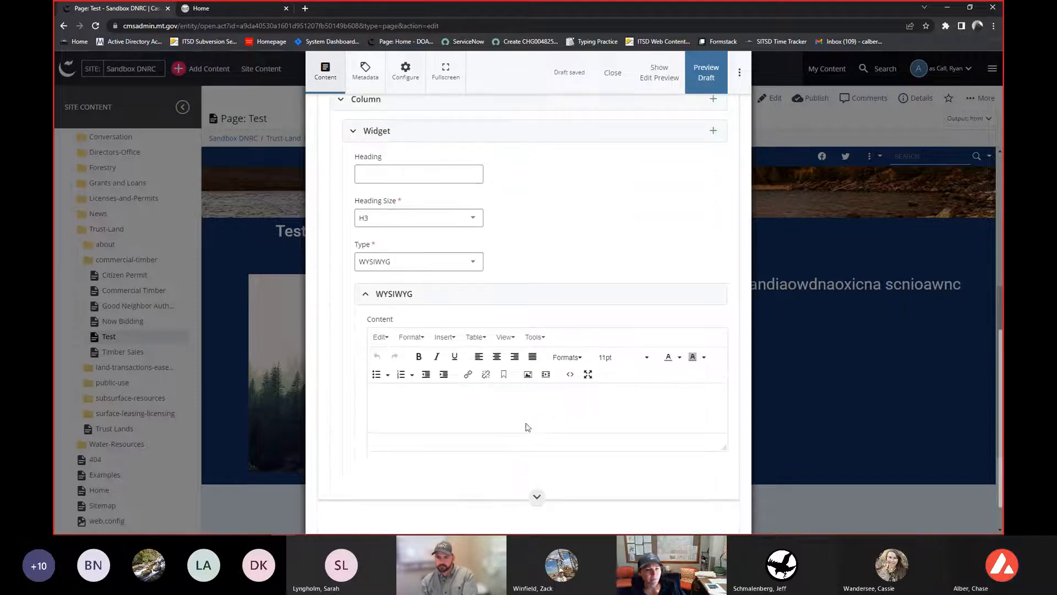
click(528, 376)
click(504, 232)
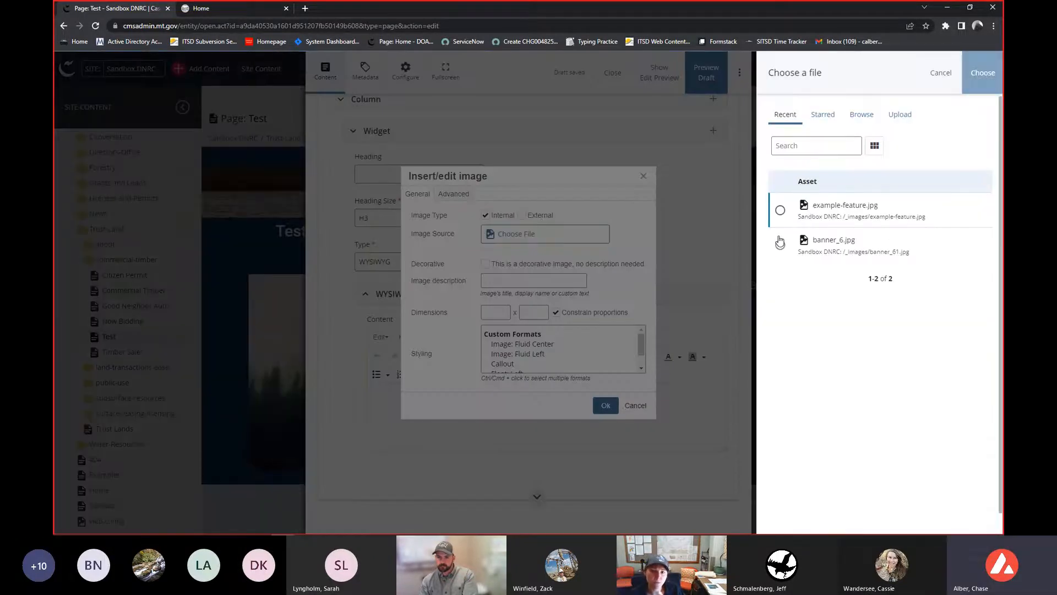
- Choose example-feature.jpg as the image source and try to insert the image
click(780, 209)
click(982, 73)
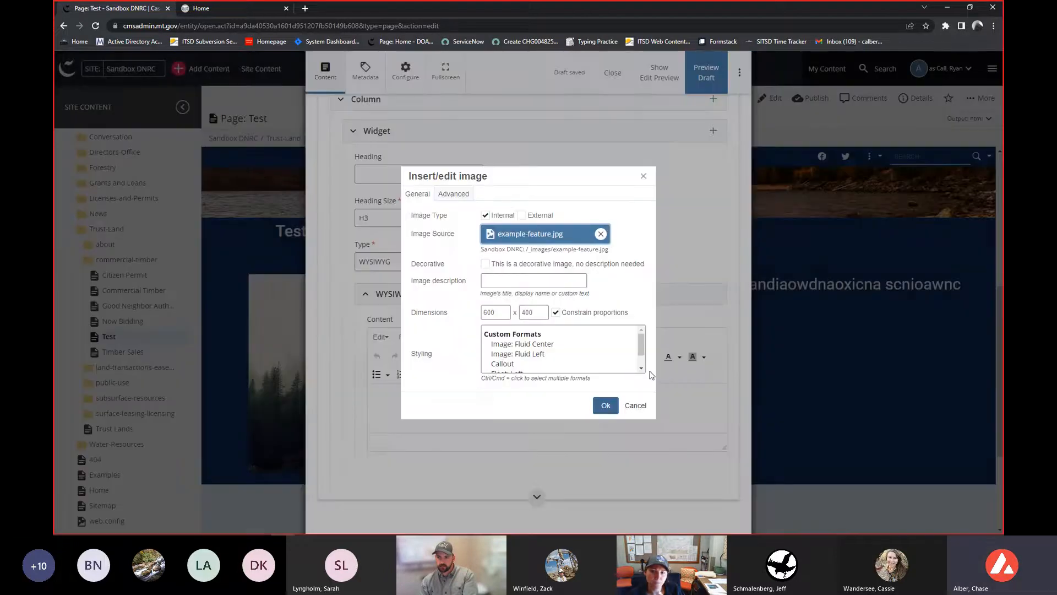
click(605, 405)
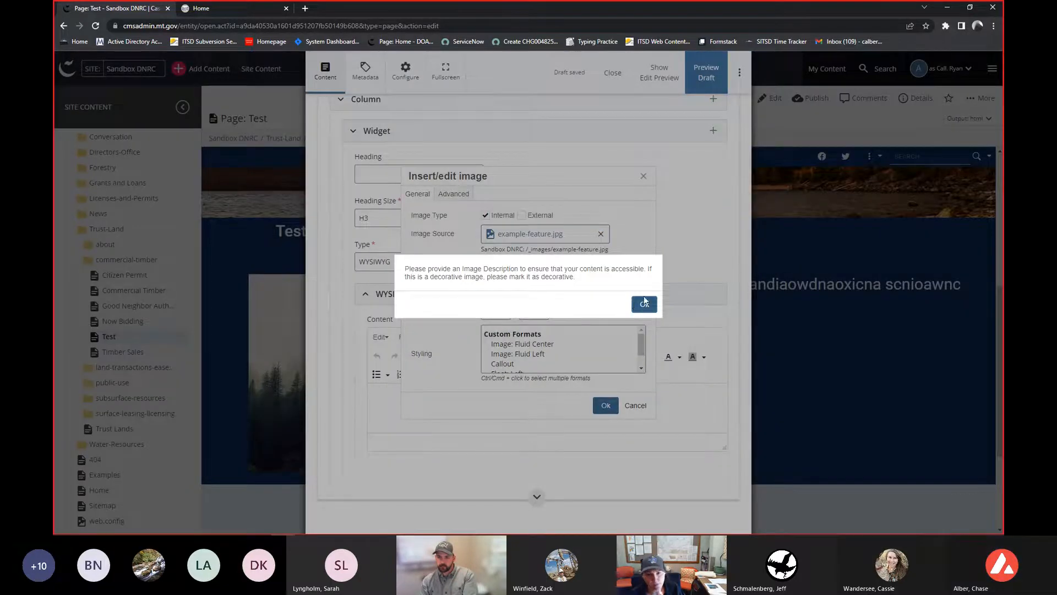
- Enter description as the image description and insert the image
click(642, 304)
click(535, 282)
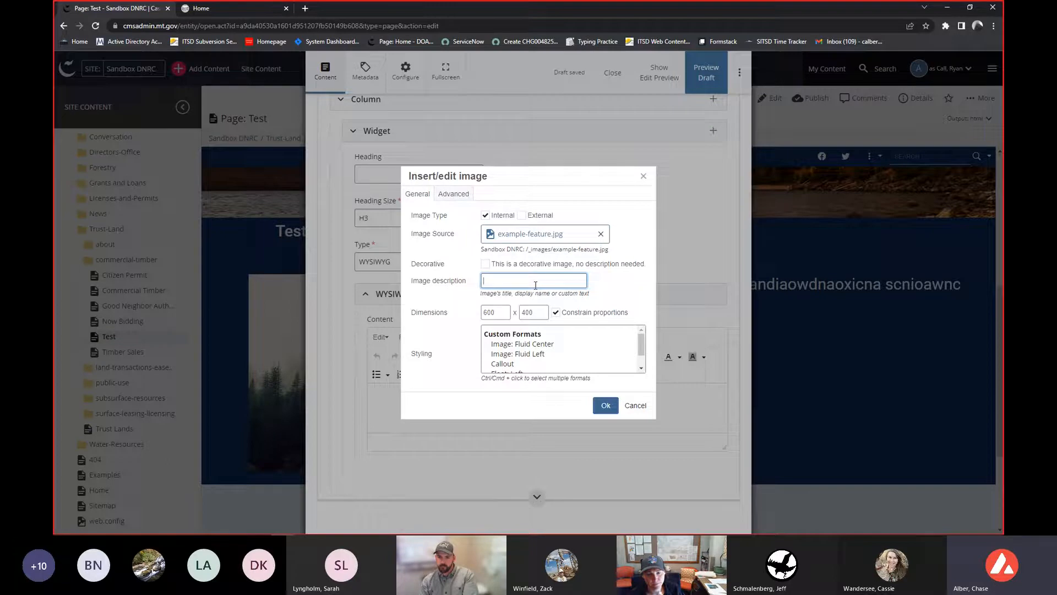
text(description)
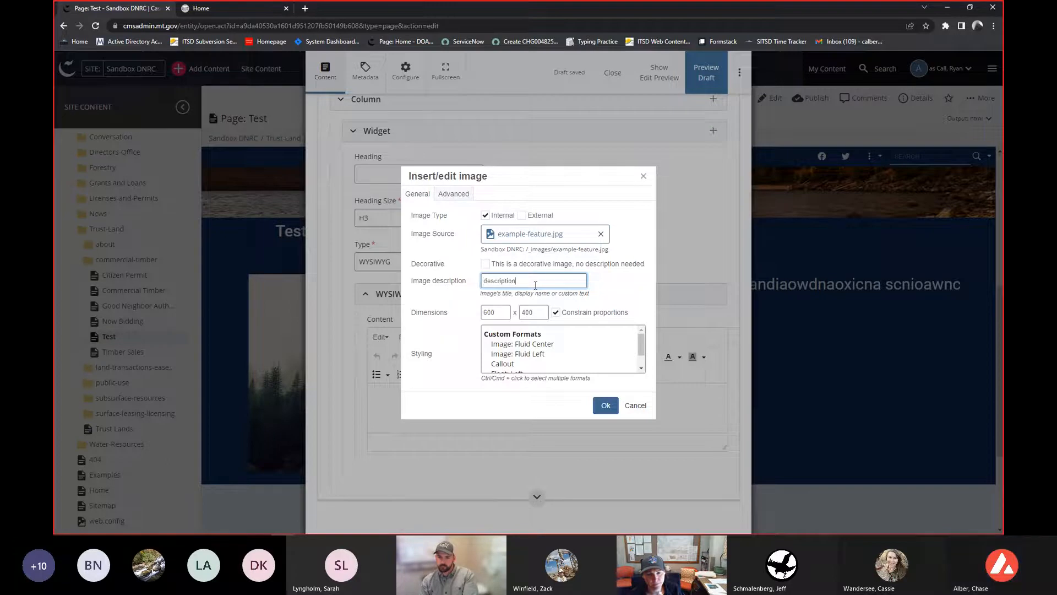
click(605, 405)
- Add a second Column group to the new row
scroll(474, 267, up, 1)
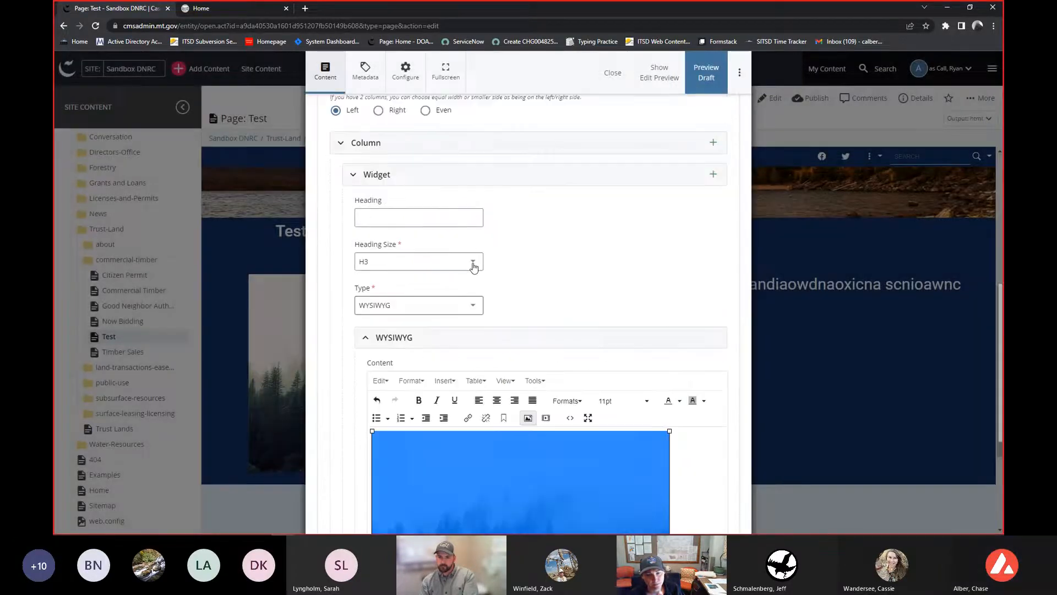
scroll(473, 267, up, 1)
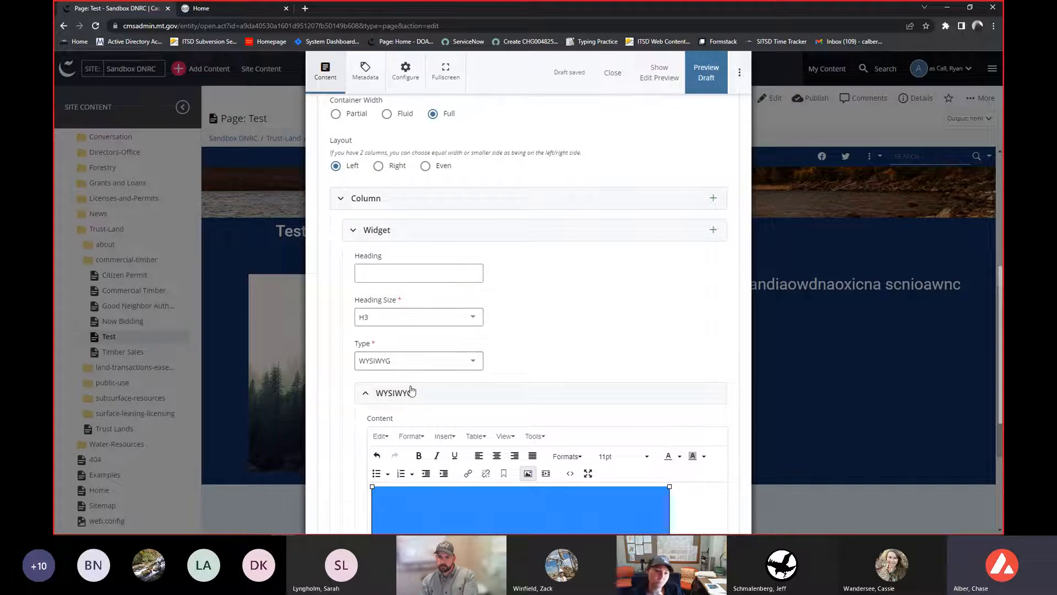
click(366, 199)
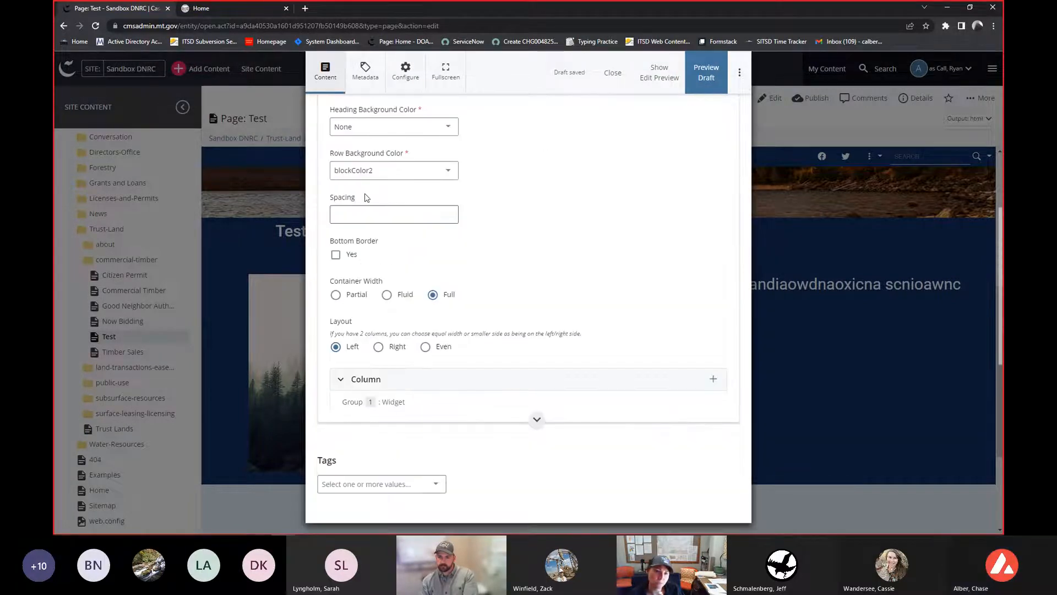
click(717, 384)
- Enter fake text in the second column's WYSIWYG content and center-align it
scroll(713, 382, down, 6)
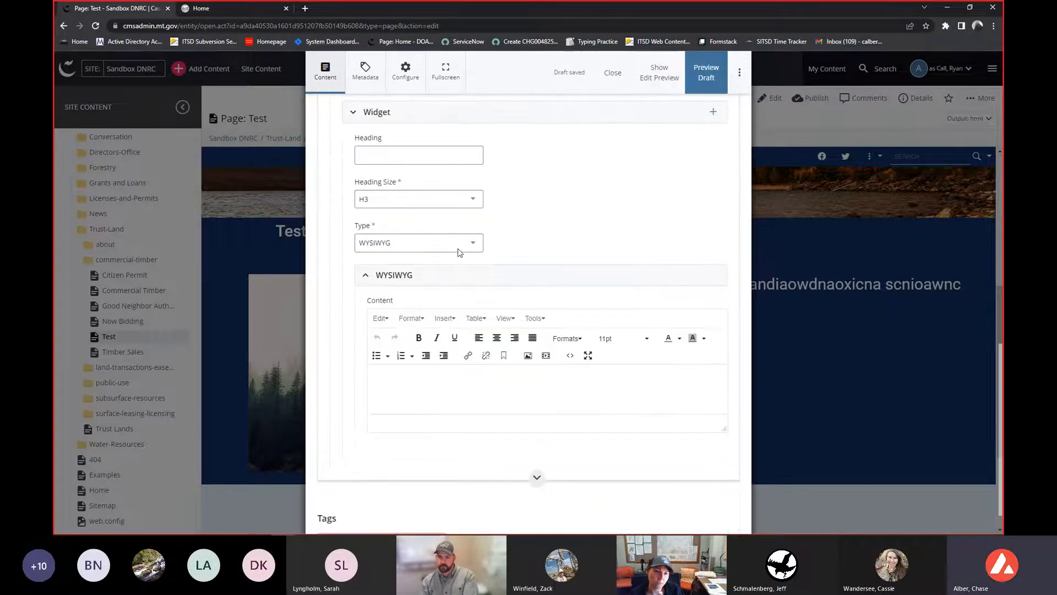
click(413, 243)
click(538, 380)
text(fake text)
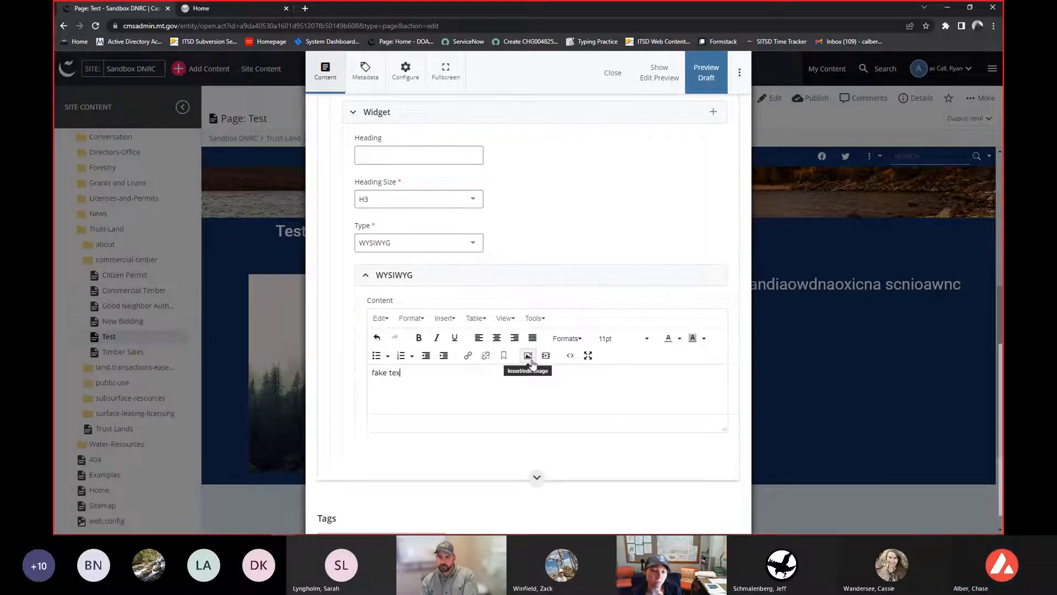
key(ctrl+a)
click(496, 337)
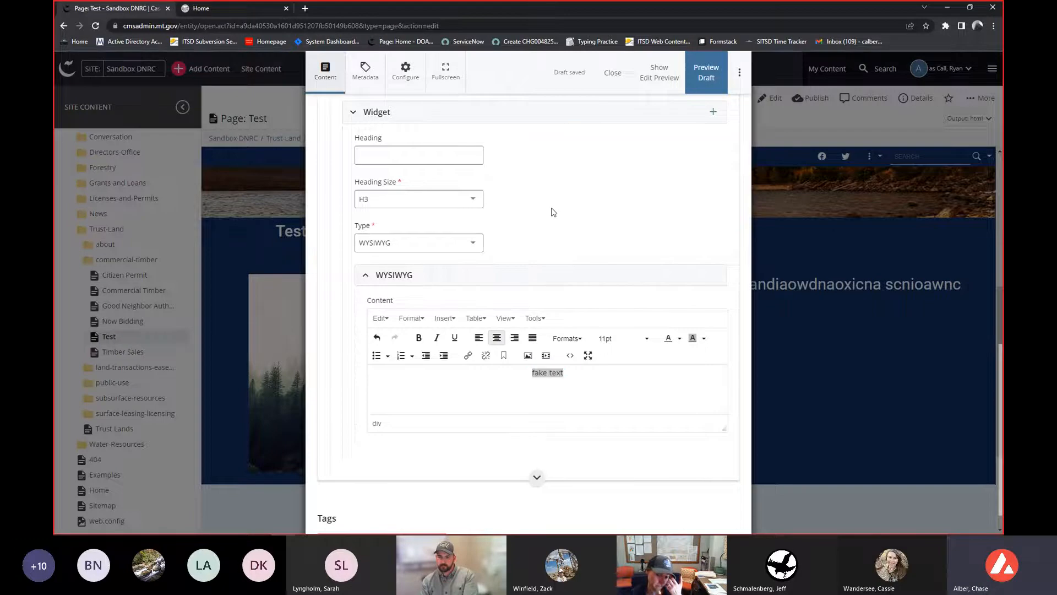
- Add a second Widget group inside the row's second column
scroll(552, 220, up, 3)
click(523, 231)
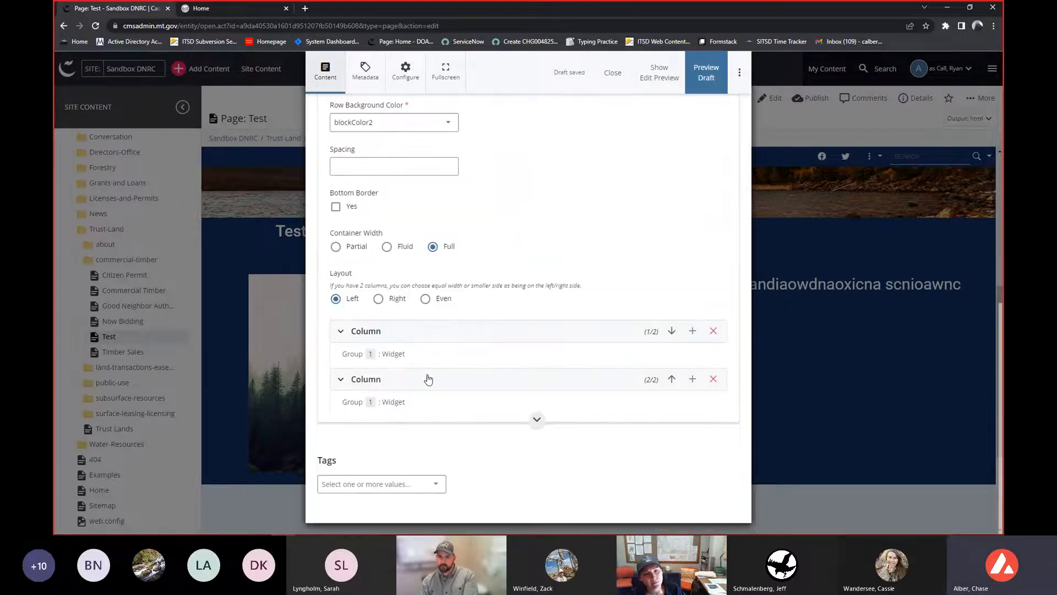
click(423, 379)
scroll(421, 374, down, 5)
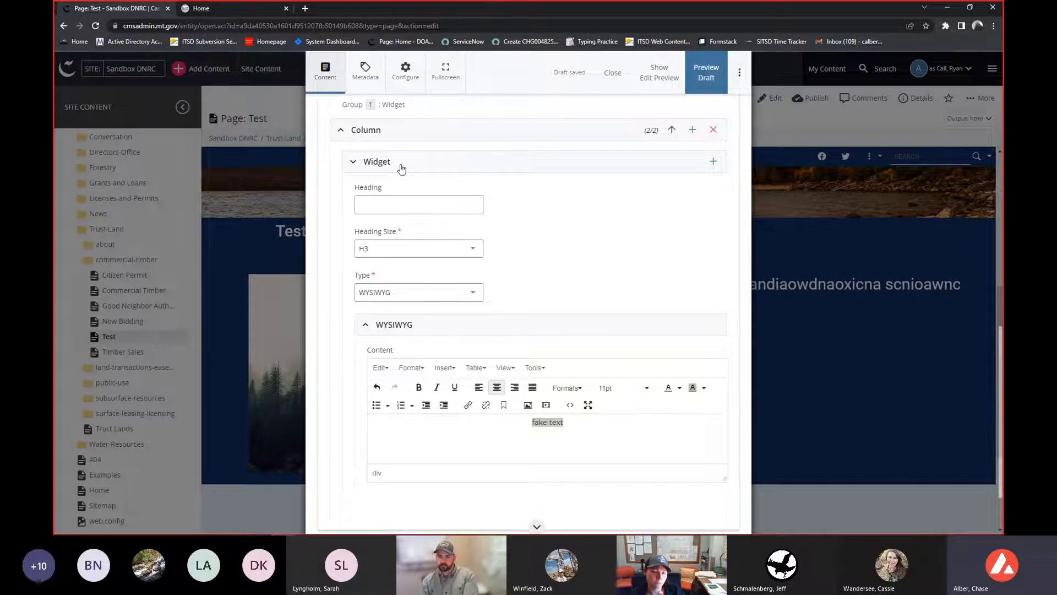
scroll(441, 271, up, 3)
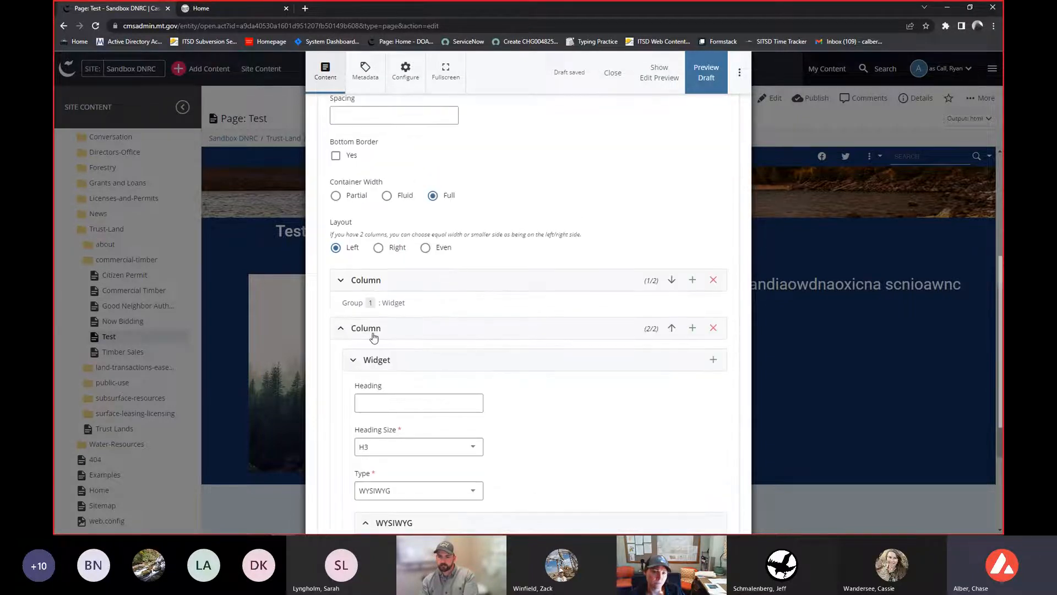
scroll(369, 330, down, 1)
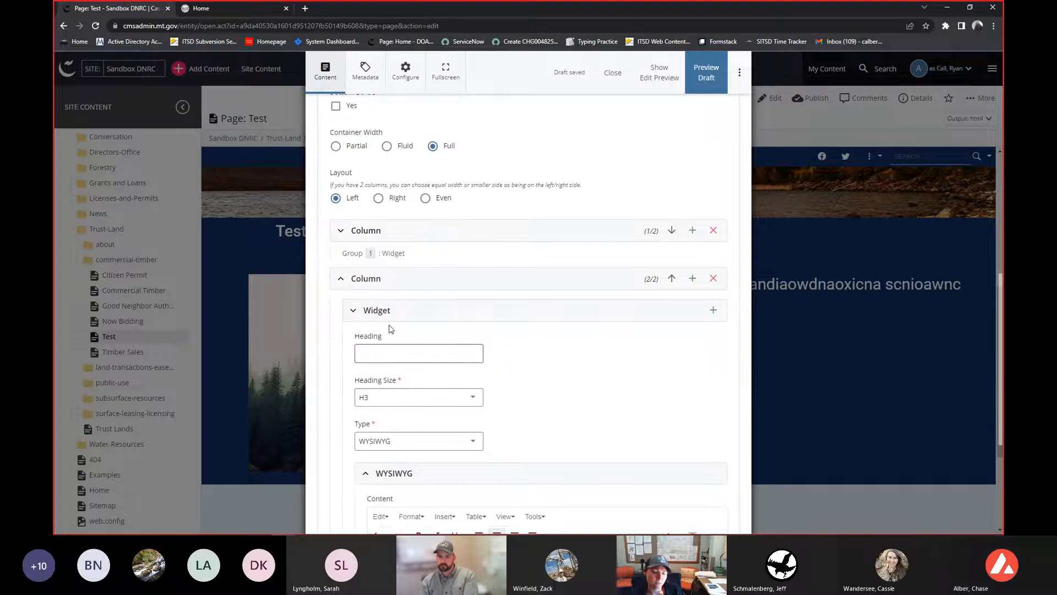
click(713, 312)
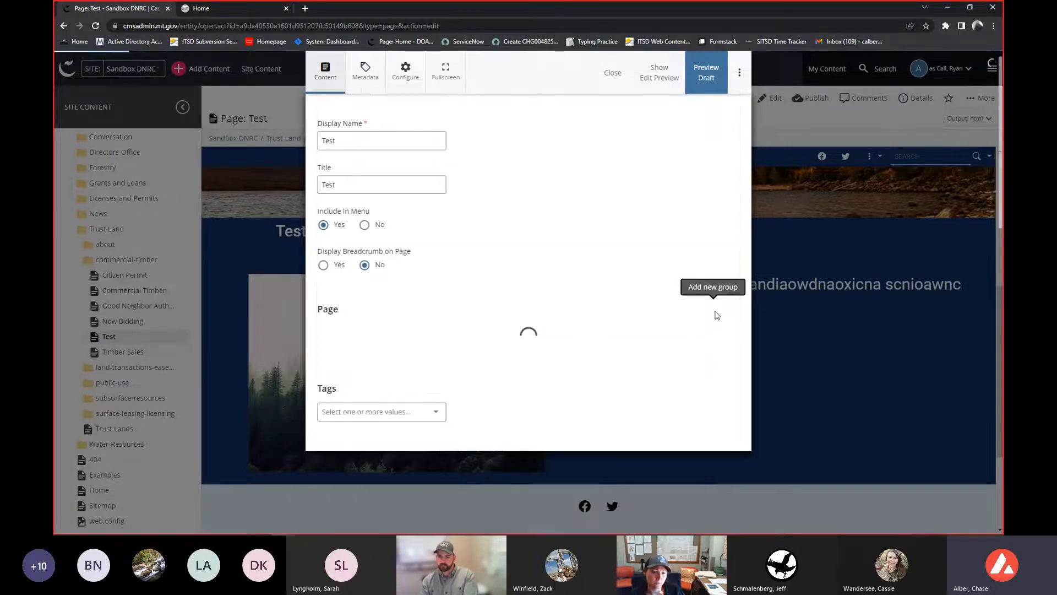
- Enter fake text 2 in the new widget's WYSIWYG content and center-align it
scroll(714, 315, down, 3)
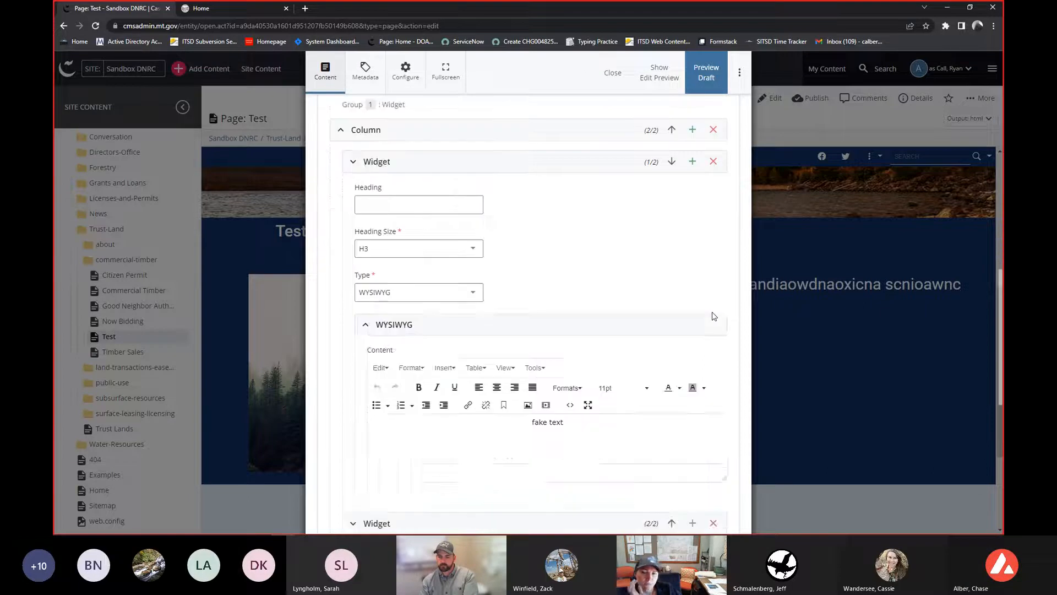
scroll(713, 315, up, 6)
scroll(710, 315, up, 5)
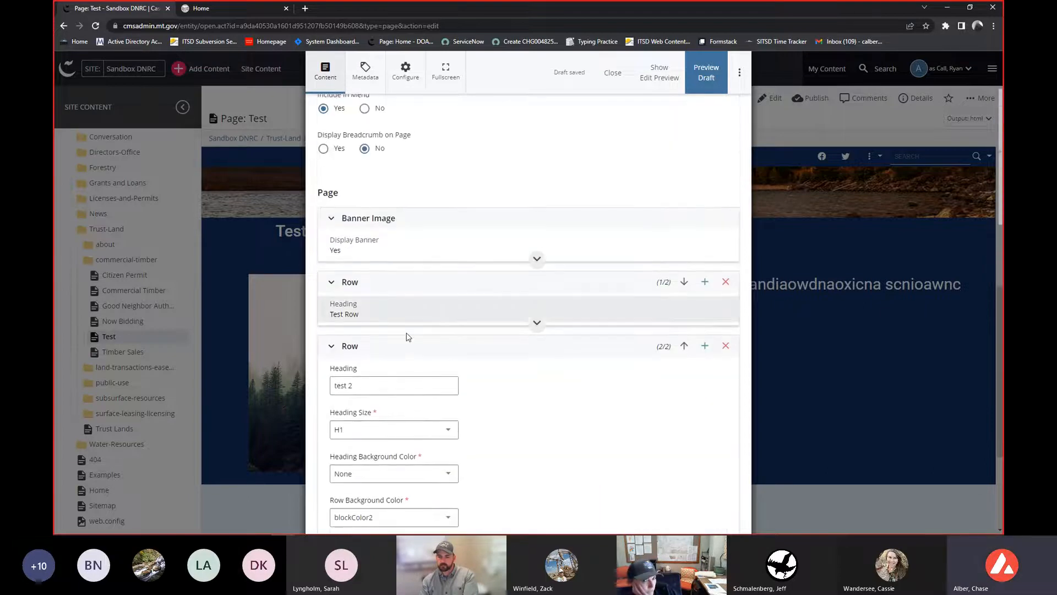
scroll(403, 341, down, 9)
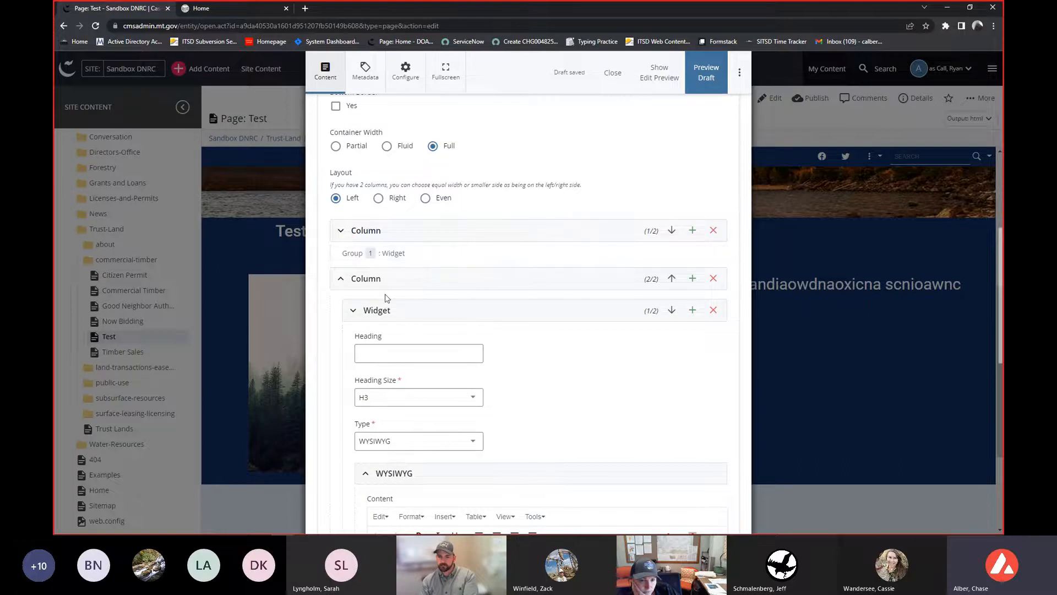
scroll(389, 306, down, 3)
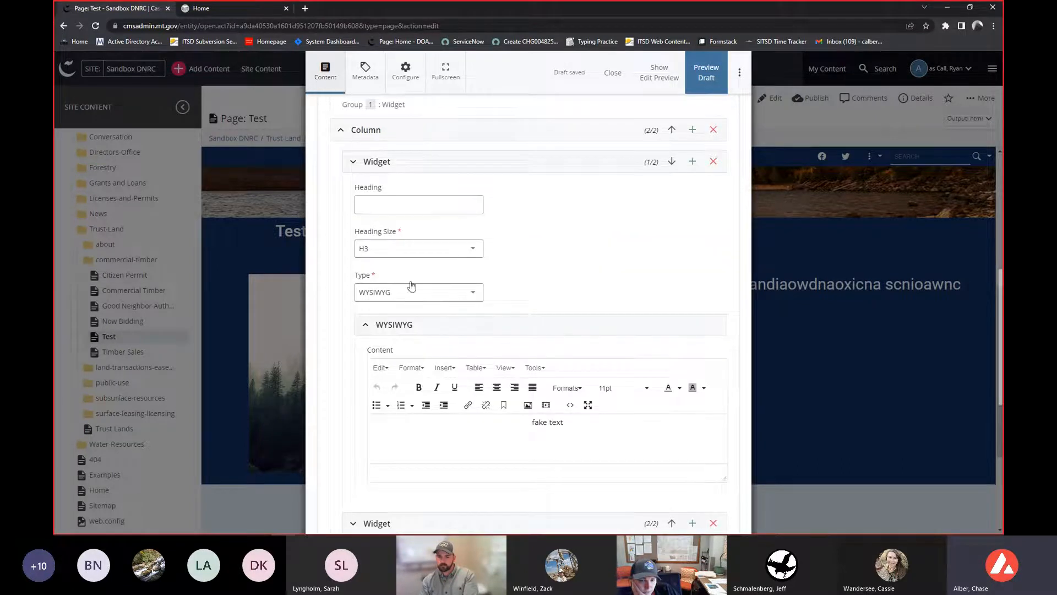
scroll(385, 276, down, 2)
scroll(410, 331, down, 2)
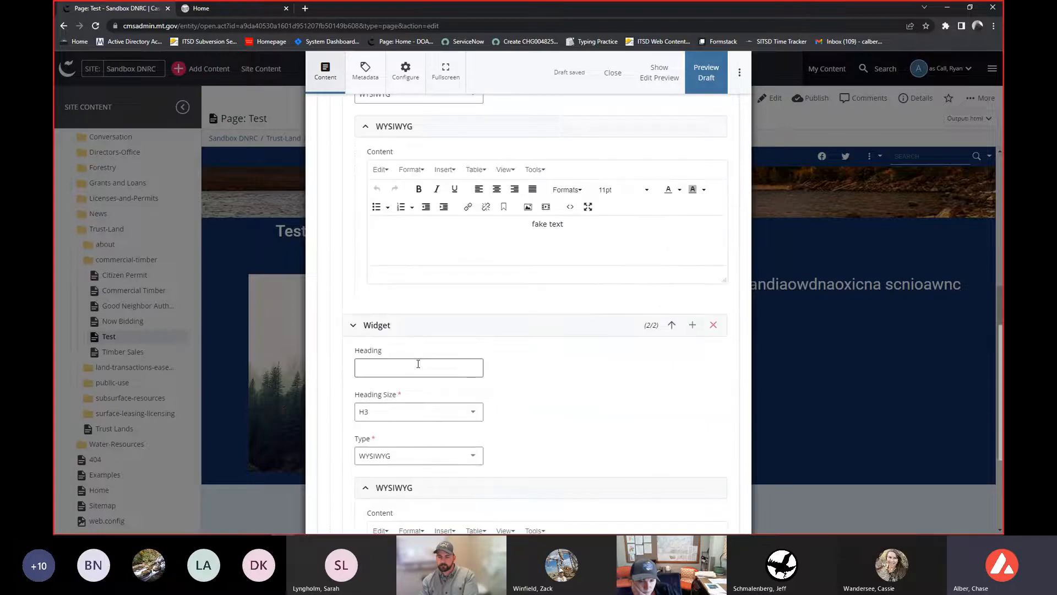
scroll(418, 364, down, 5)
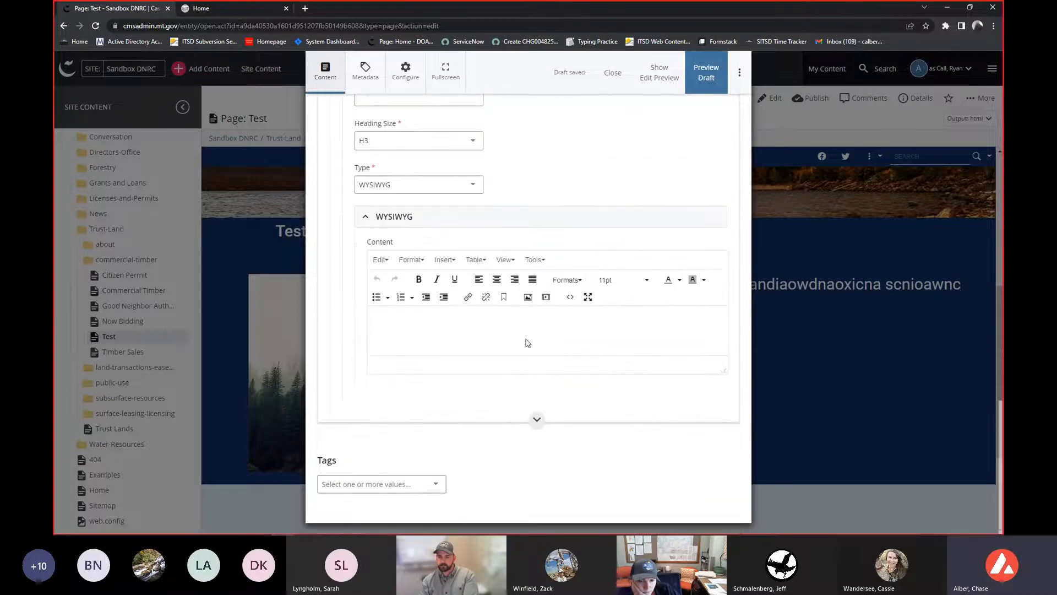
click(528, 342)
text(fake )
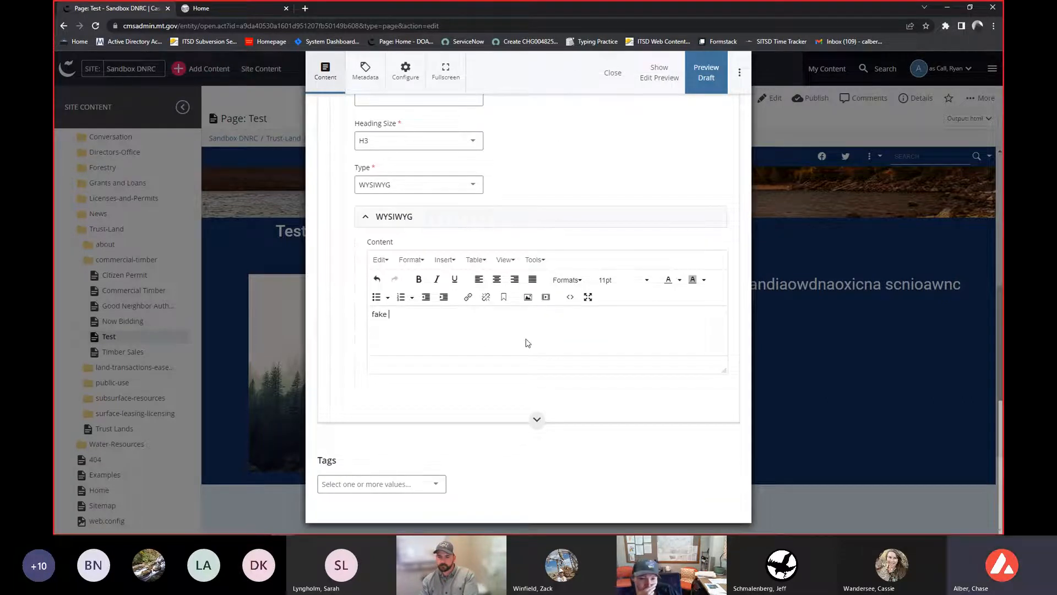
text(text 2)
key(ctrl+a)
click(497, 280)
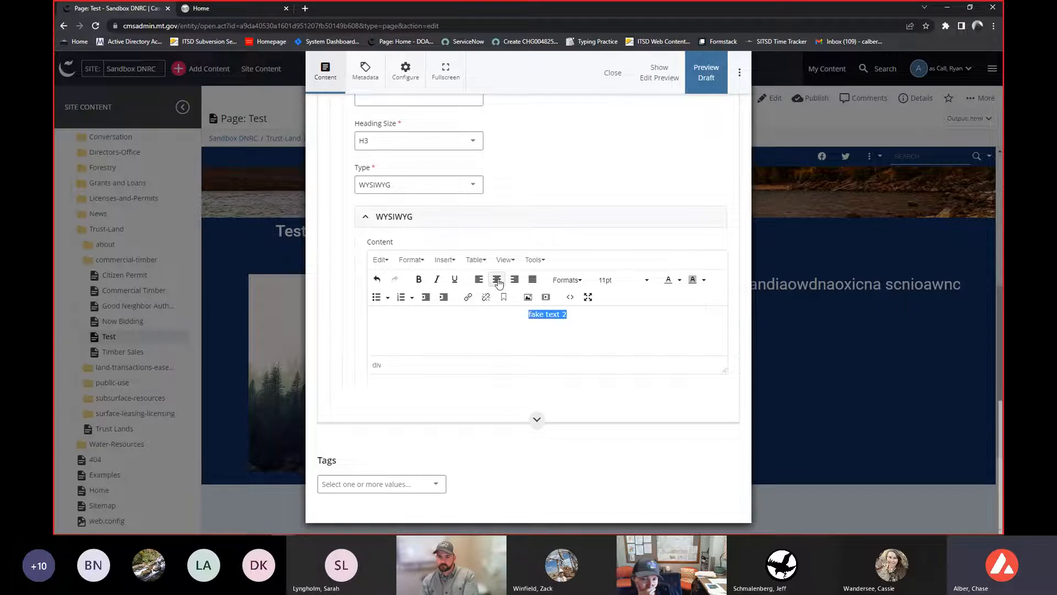
- Save and preview the draft, reviewing the test 2 row's image and text
scroll(504, 324, up, 10)
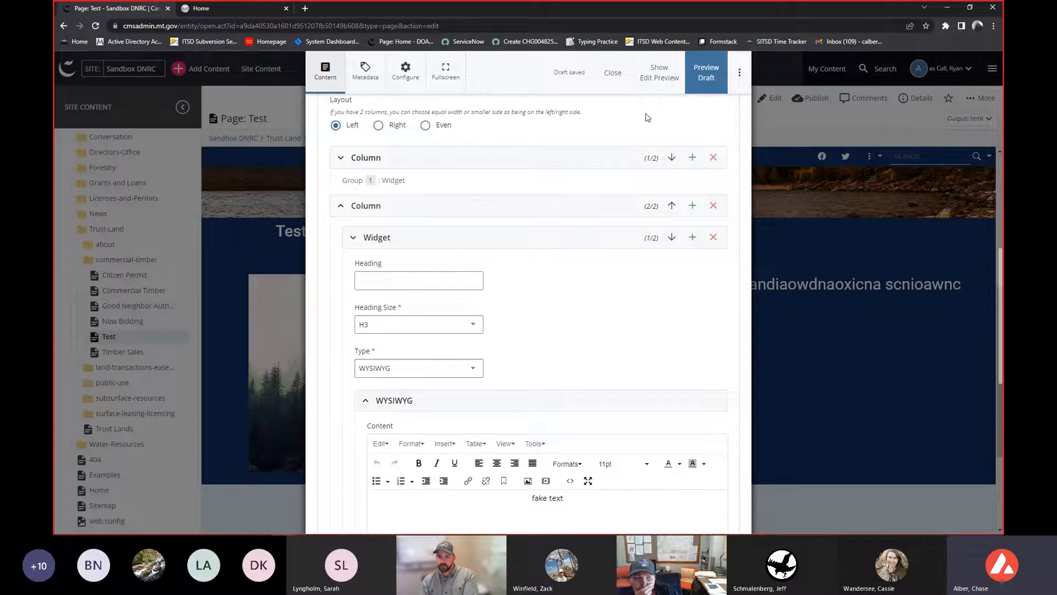
click(701, 72)
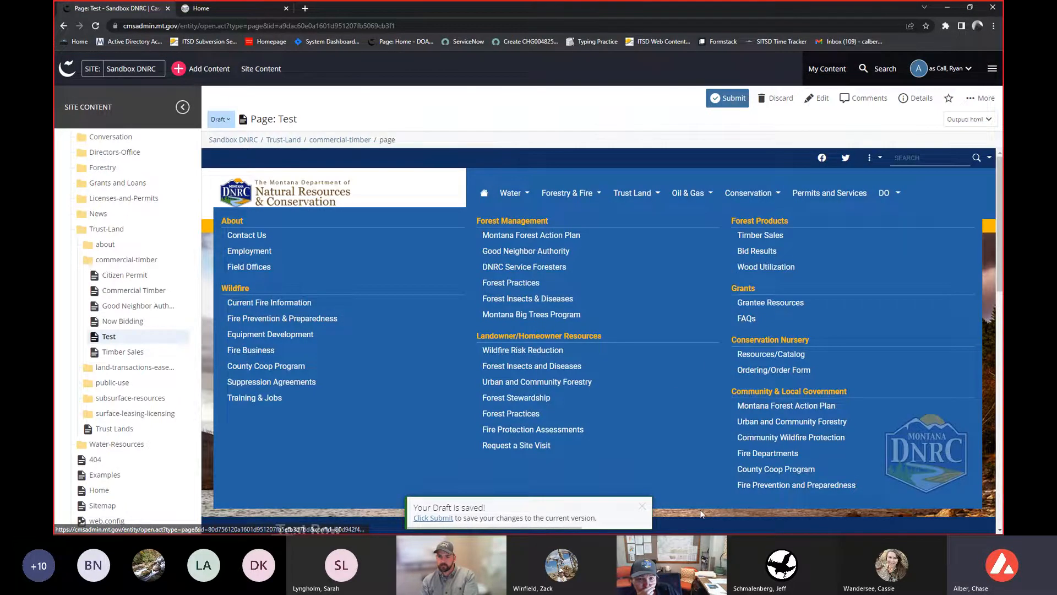
scroll(659, 407, down, 10)
scroll(604, 319, up, 4)
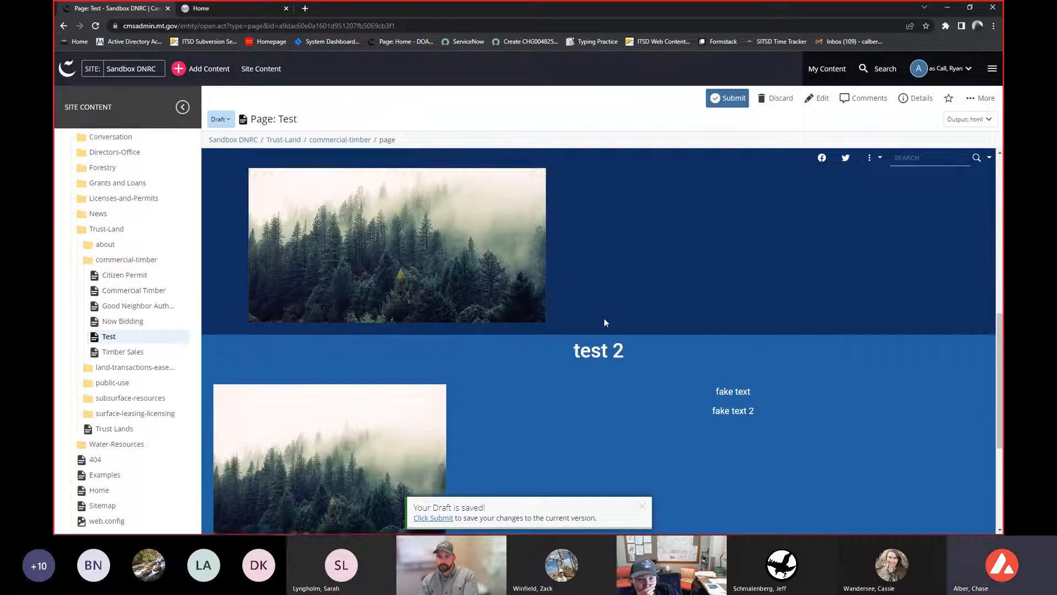
scroll(638, 344, down, 4)
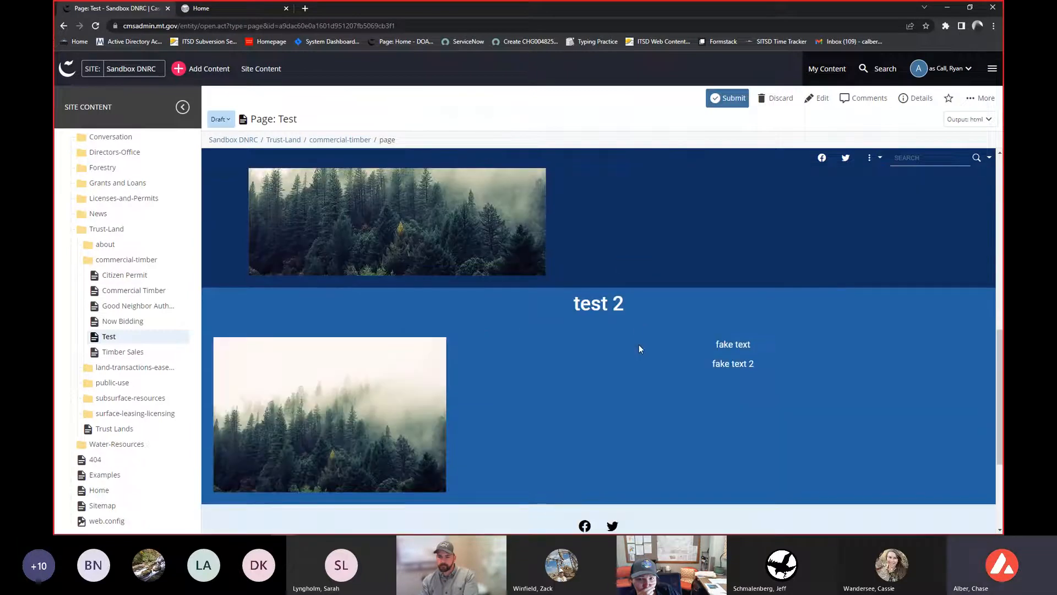
scroll(638, 347, down, 2)
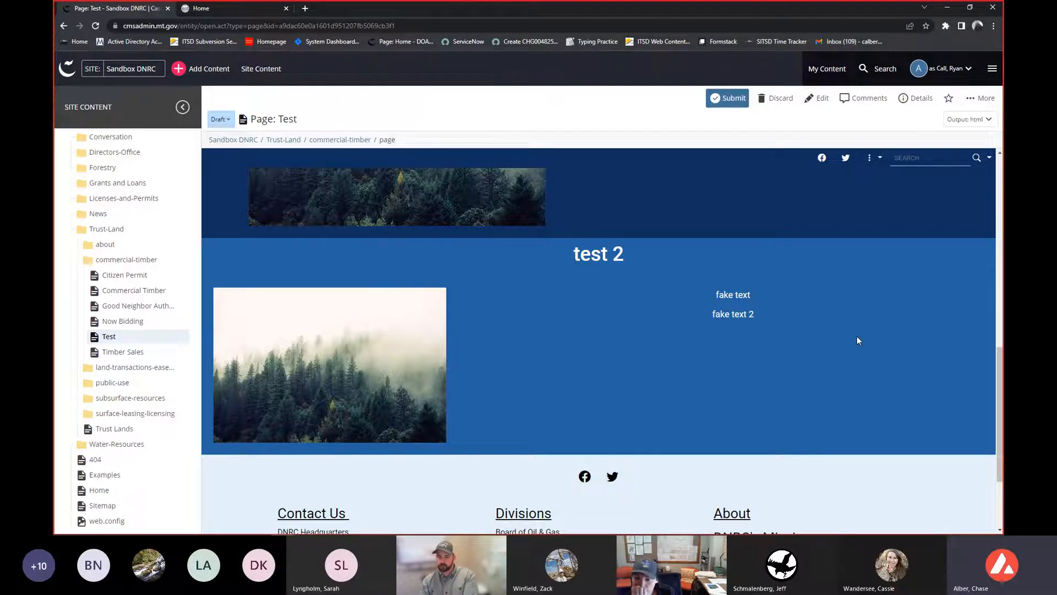
click(722, 294)
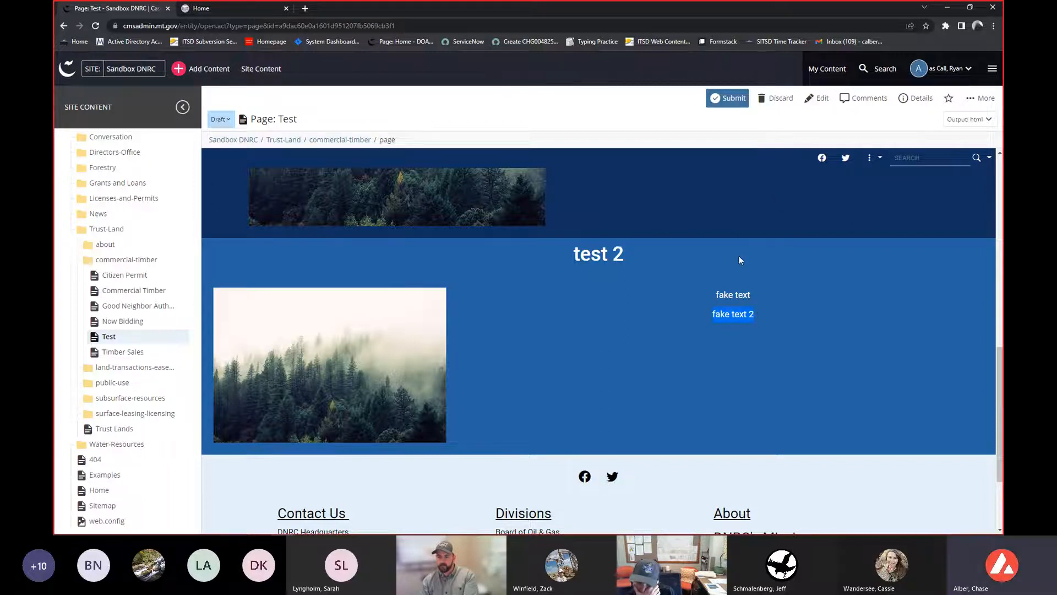
- Edit the page again and change the second widget's type in the test 2 row's second column to Carousel
click(821, 101)
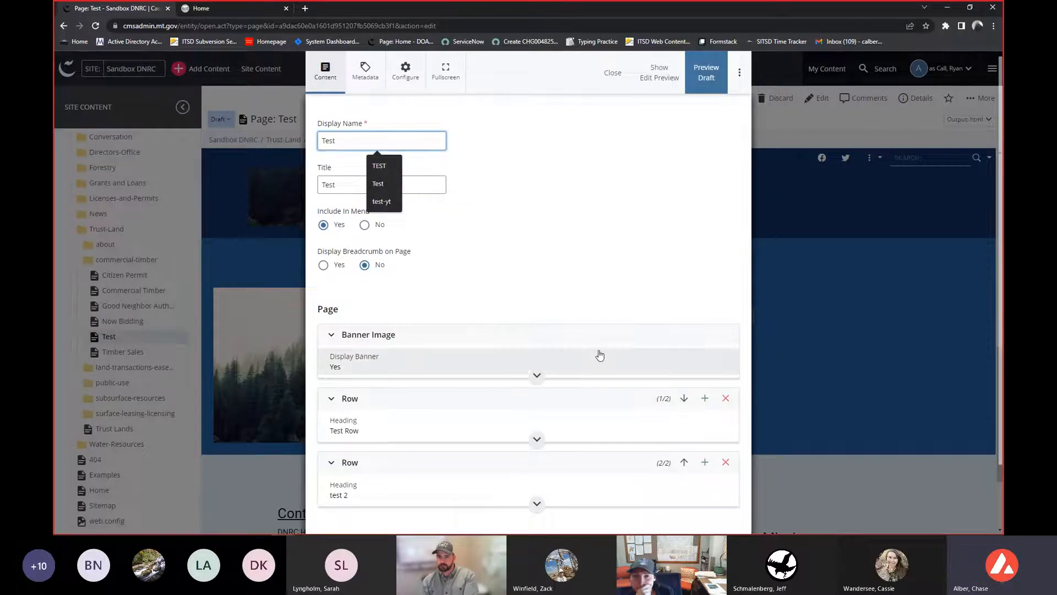
scroll(599, 355, down, 1)
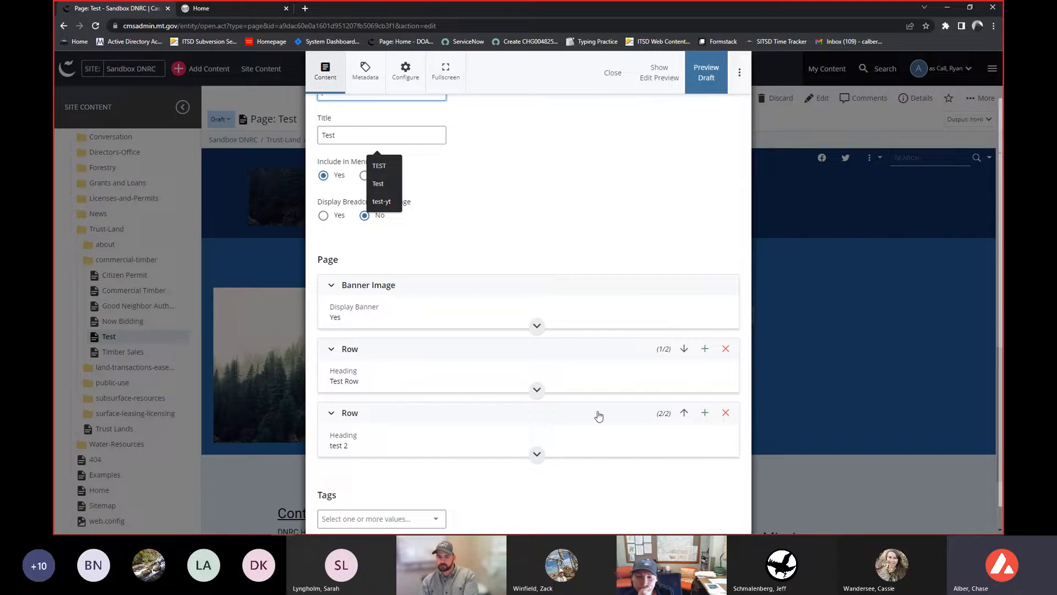
click(569, 447)
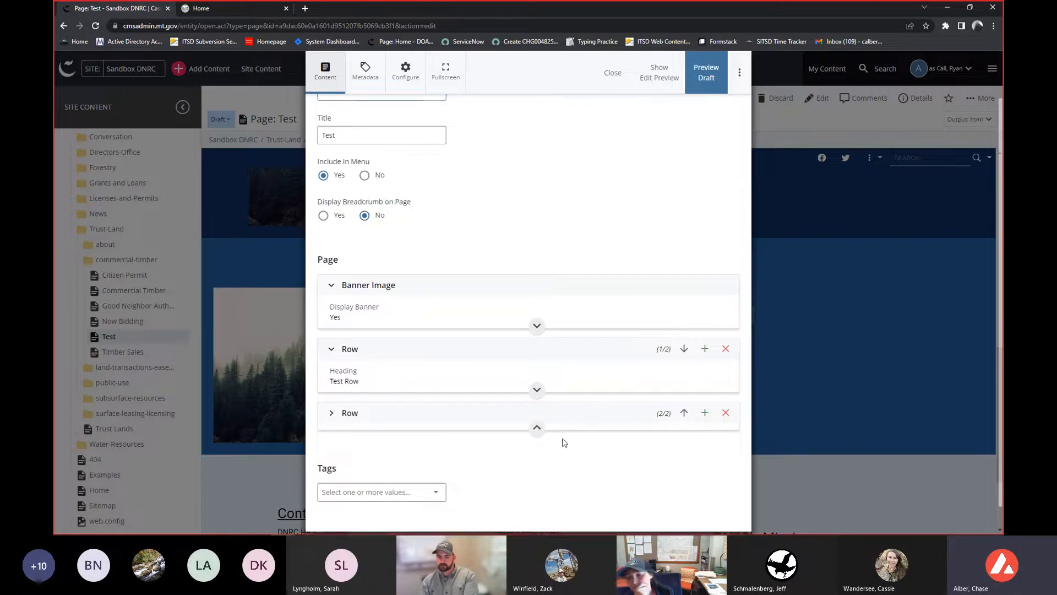
scroll(548, 426, down, 7)
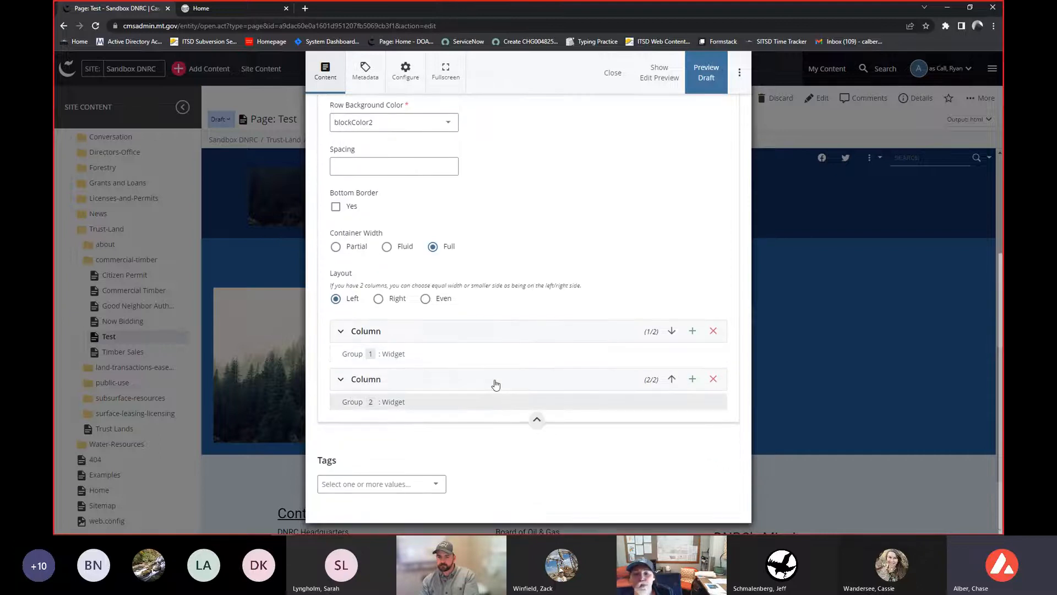
click(493, 383)
scroll(496, 385, down, 2)
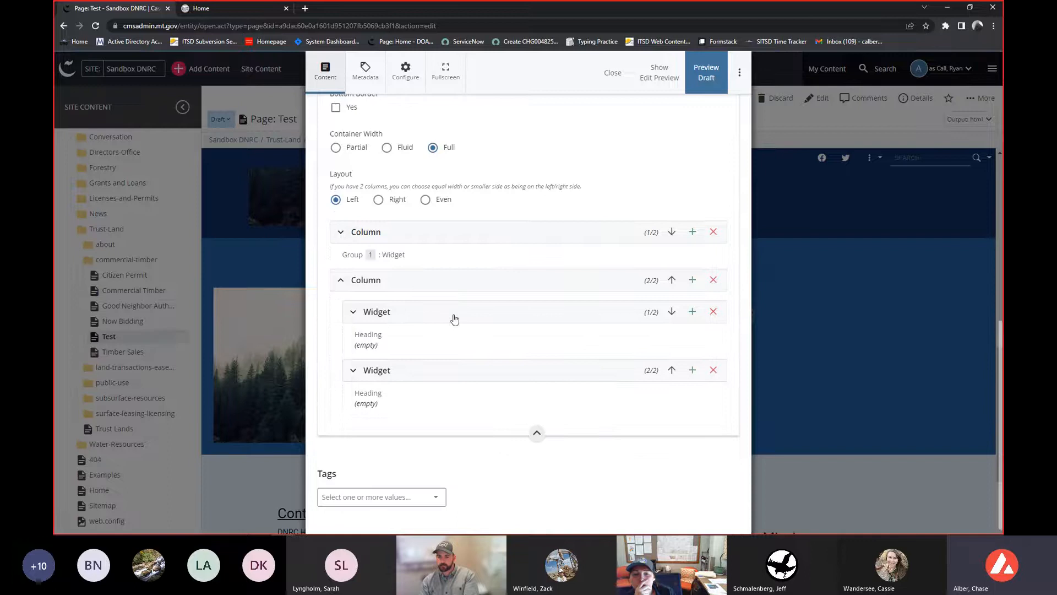
click(444, 369)
scroll(446, 372, down, 4)
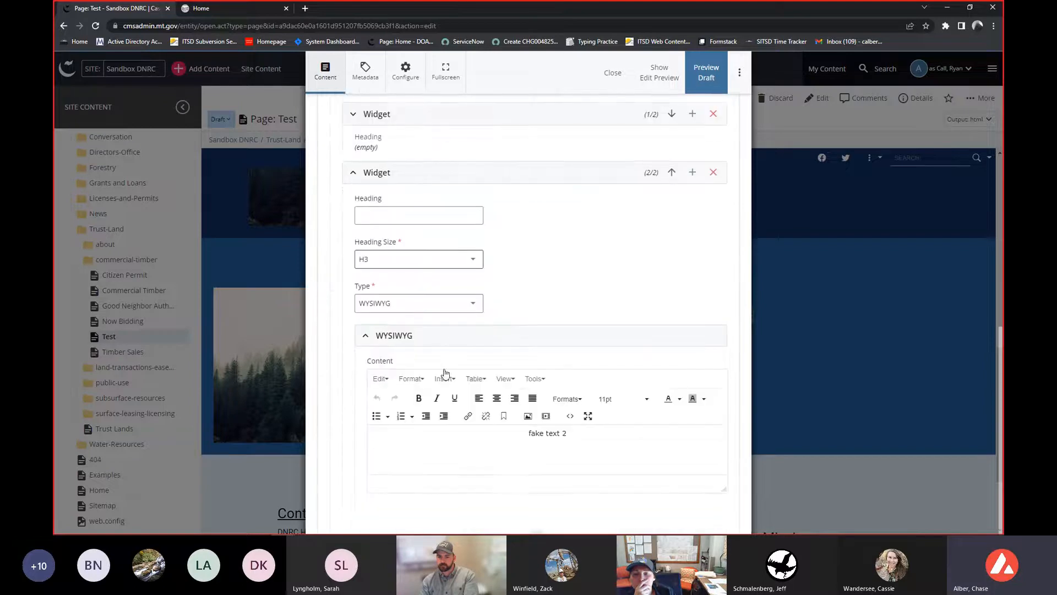
click(390, 303)
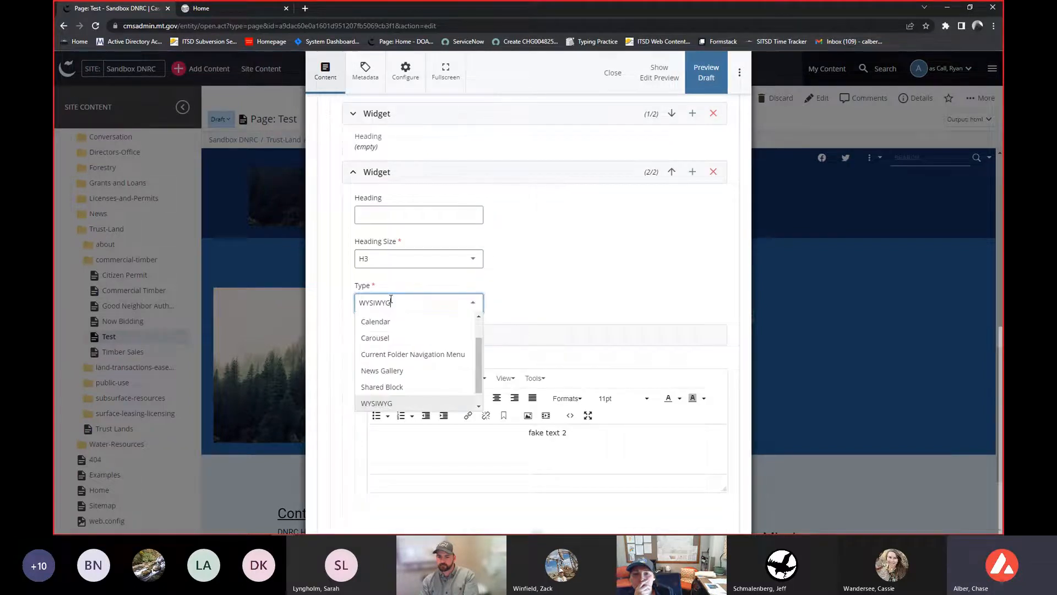
click(385, 340)
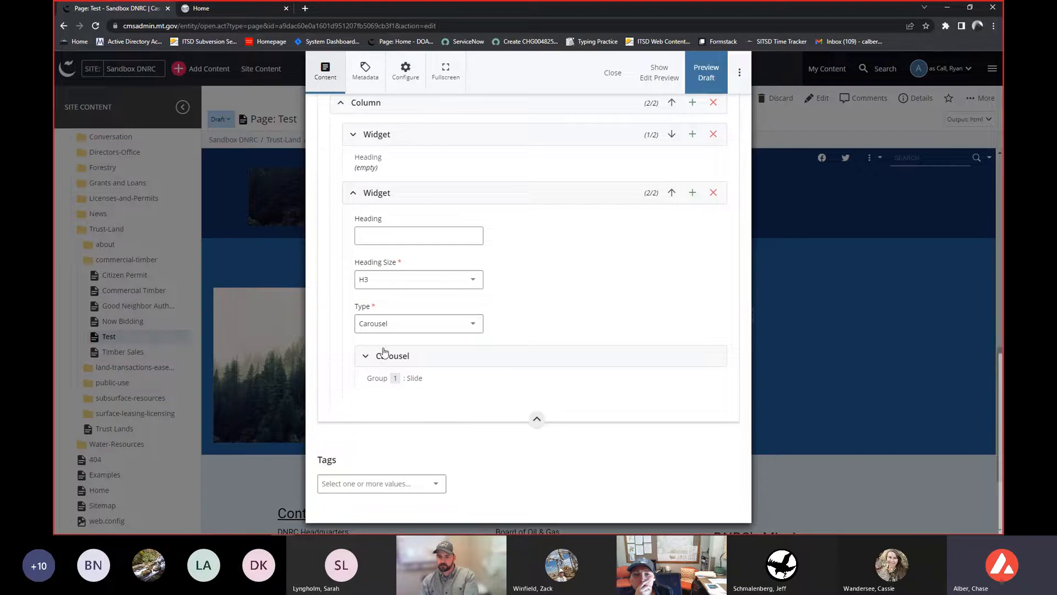
- Expand the carousel section and its first slide to show the slide's fields
click(388, 356)
scroll(617, 341, down, 1)
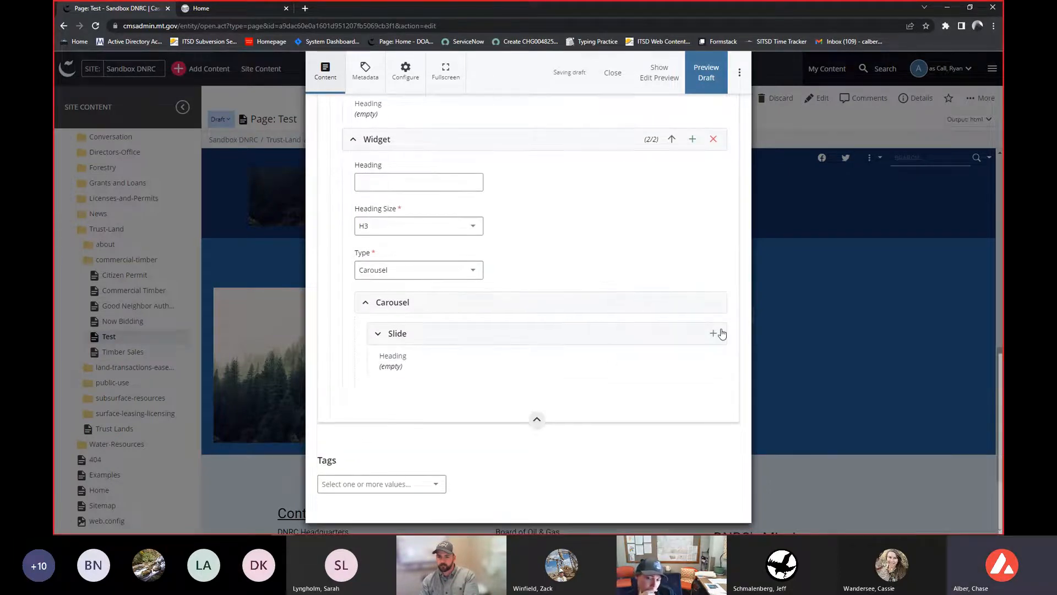
click(713, 337)
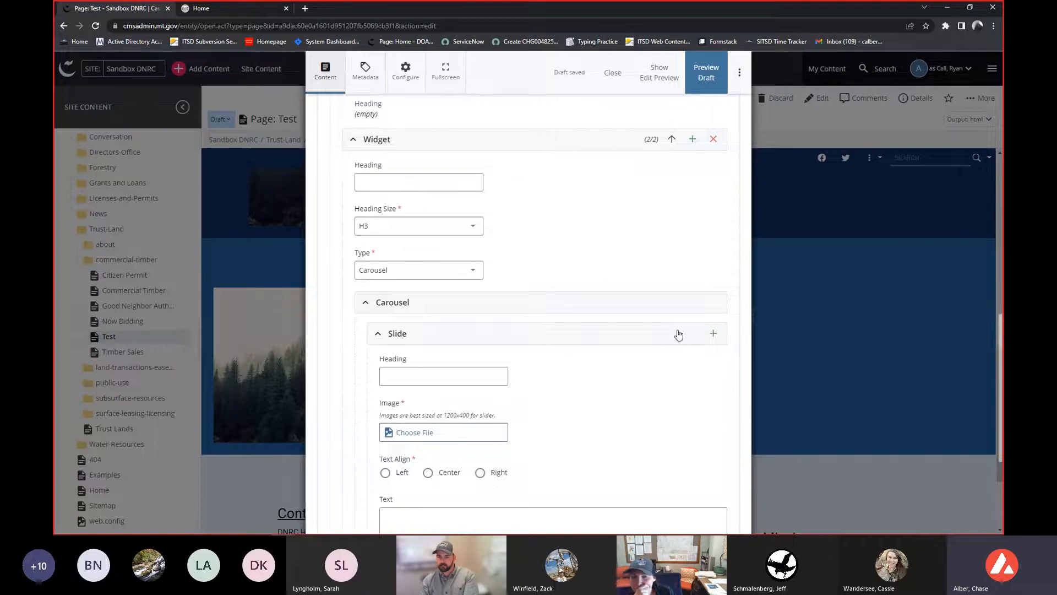
scroll(614, 388, up, 3)
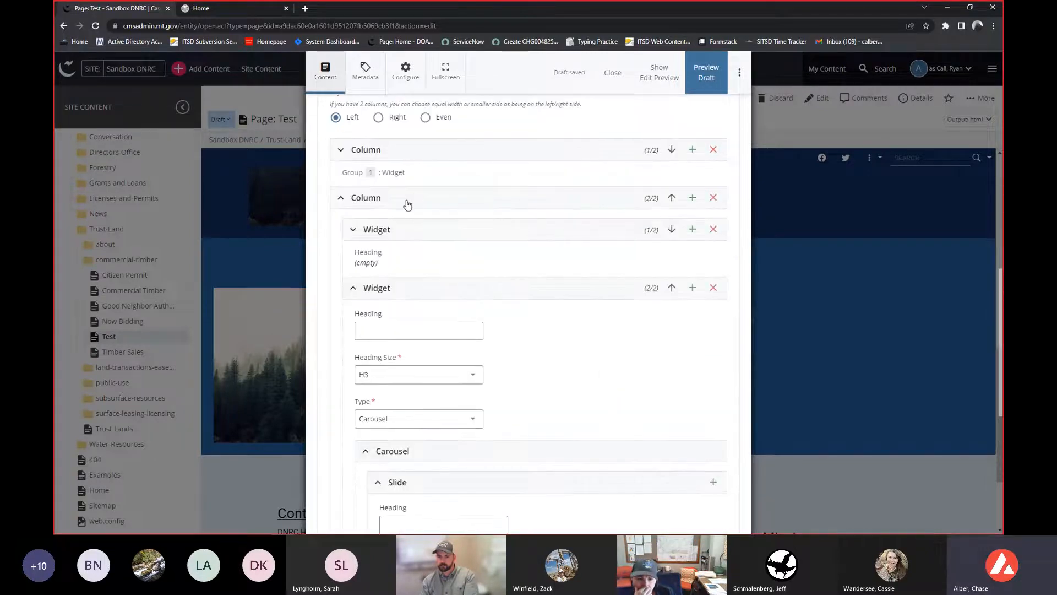
scroll(379, 288, down, 3)
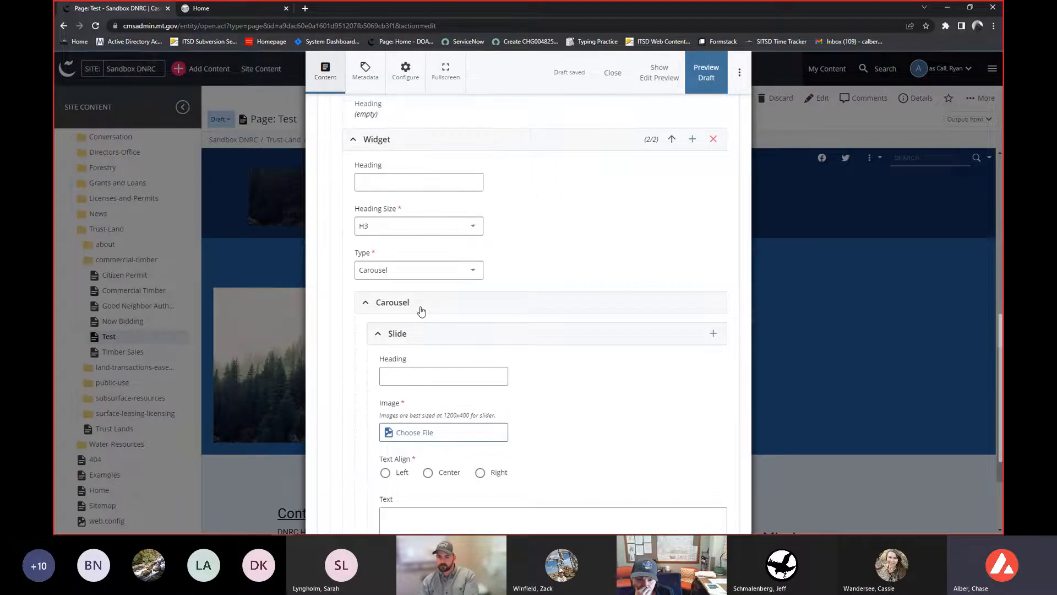
scroll(421, 311, down, 2)
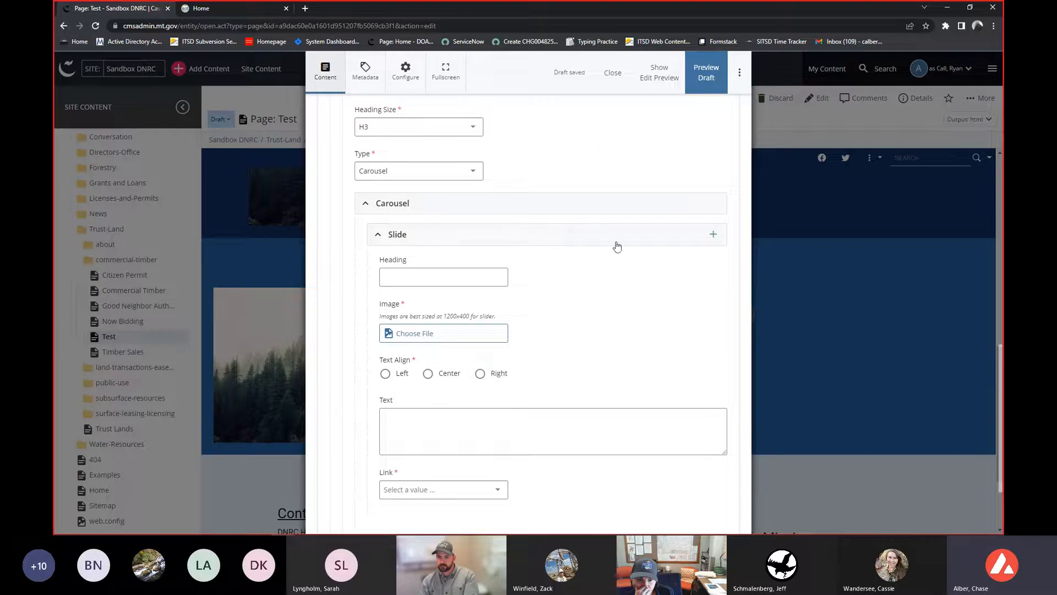
scroll(680, 262, down, 1)
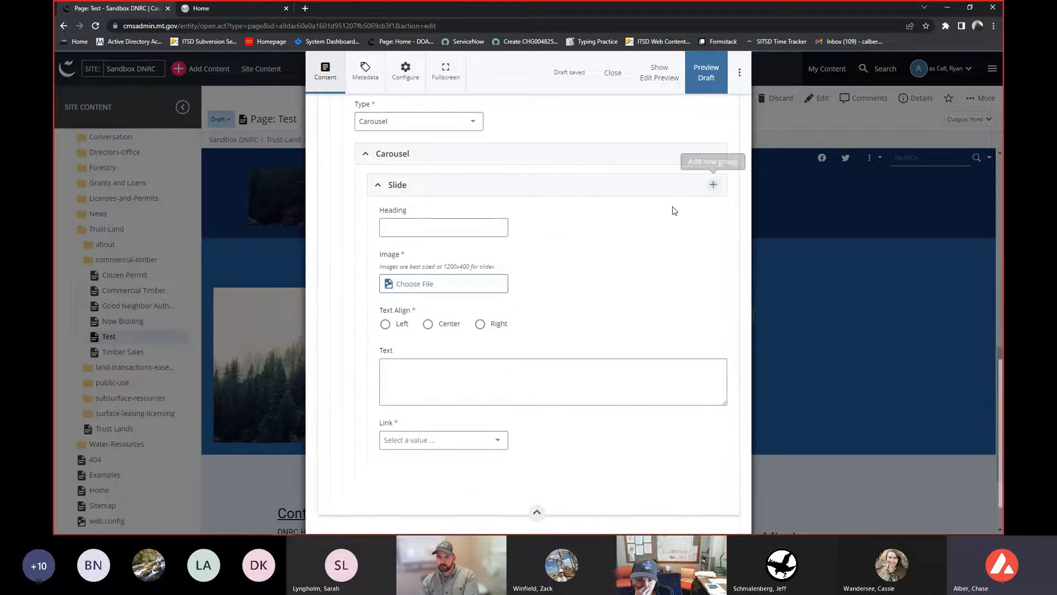
- Add a second slide to the carousel
click(711, 186)
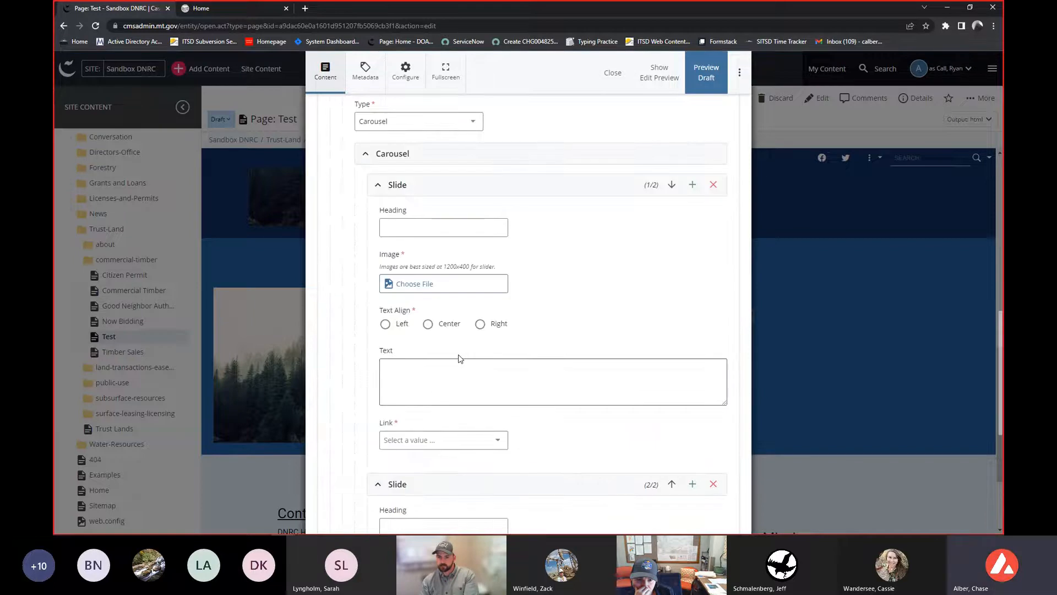
scroll(458, 359, up, 1)
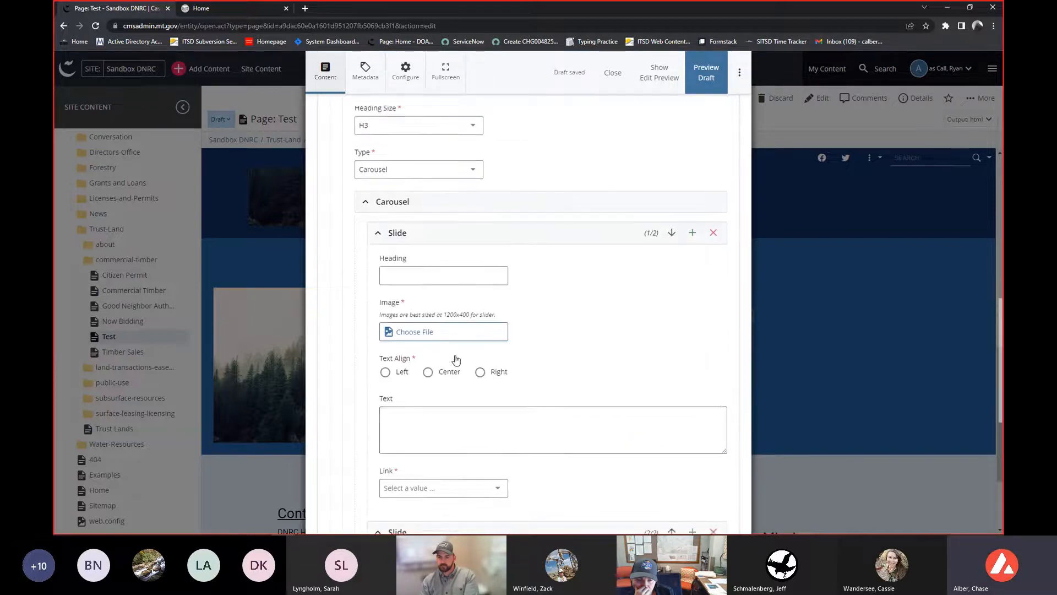
scroll(540, 332, down, 3)
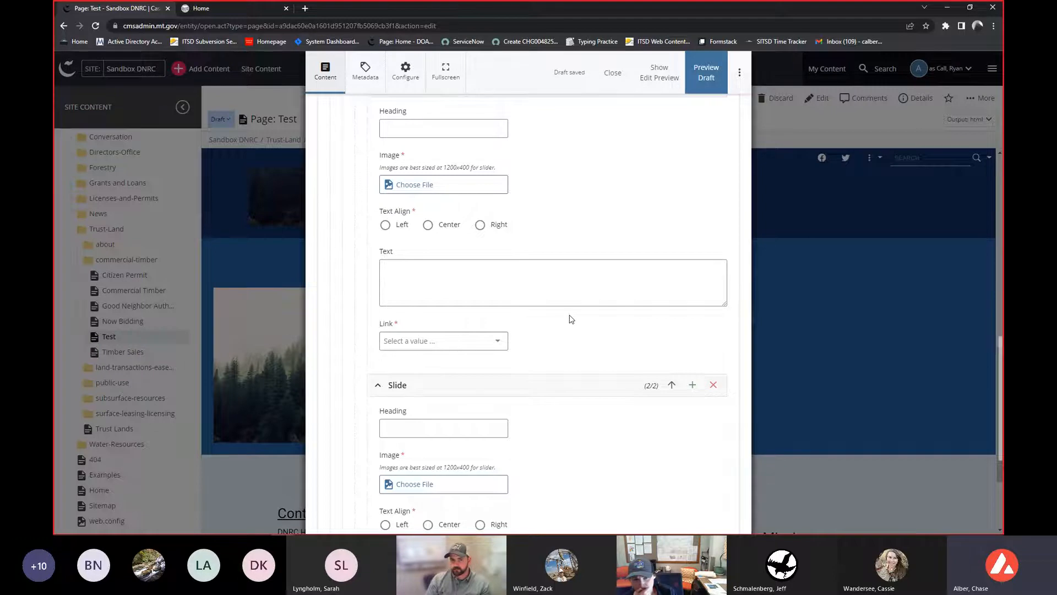
scroll(571, 319, up, 1)
scroll(581, 282, up, 1)
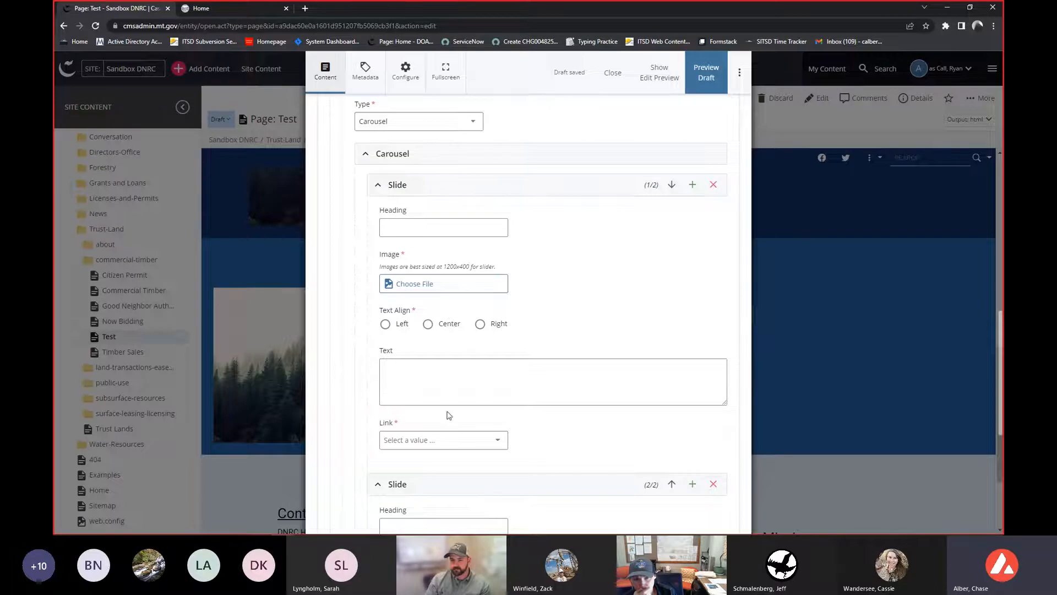
- Give the first slide the heading "slide 1" and choose example-feature.jpg as its image
click(407, 229)
text(slid)
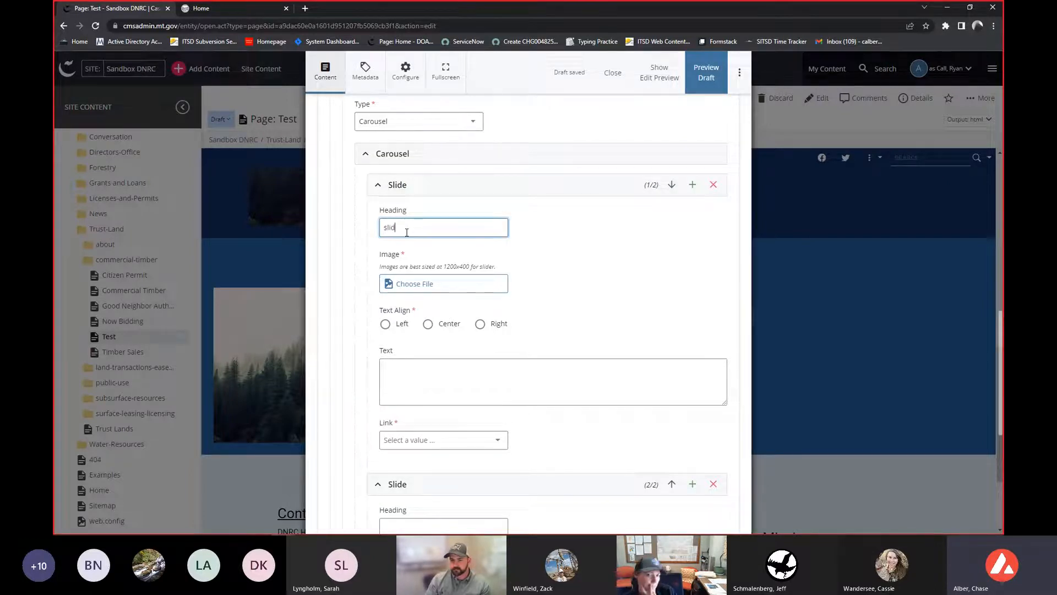
text(e 1)
click(419, 281)
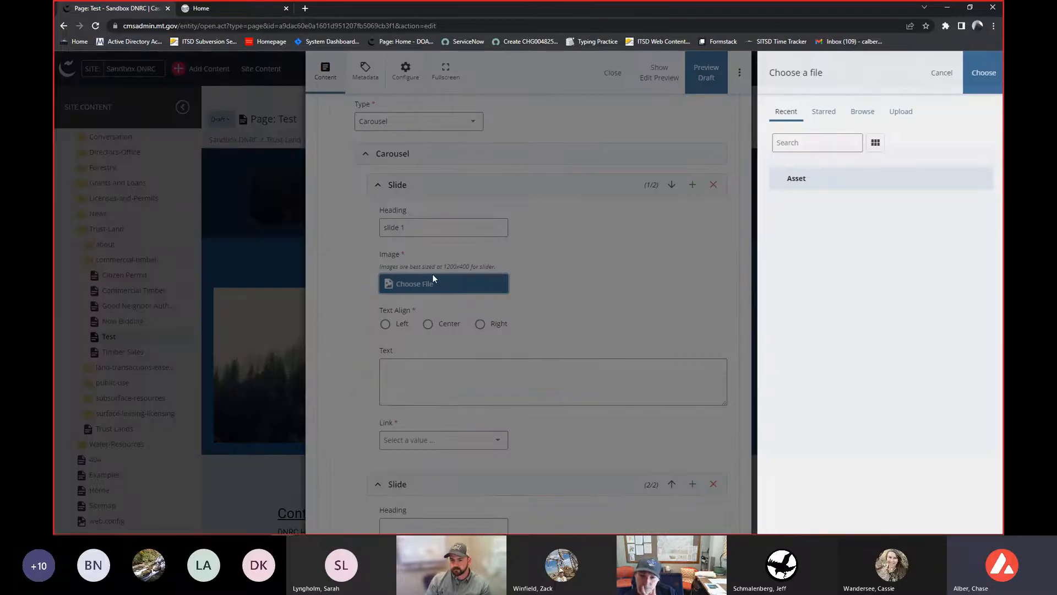
click(836, 216)
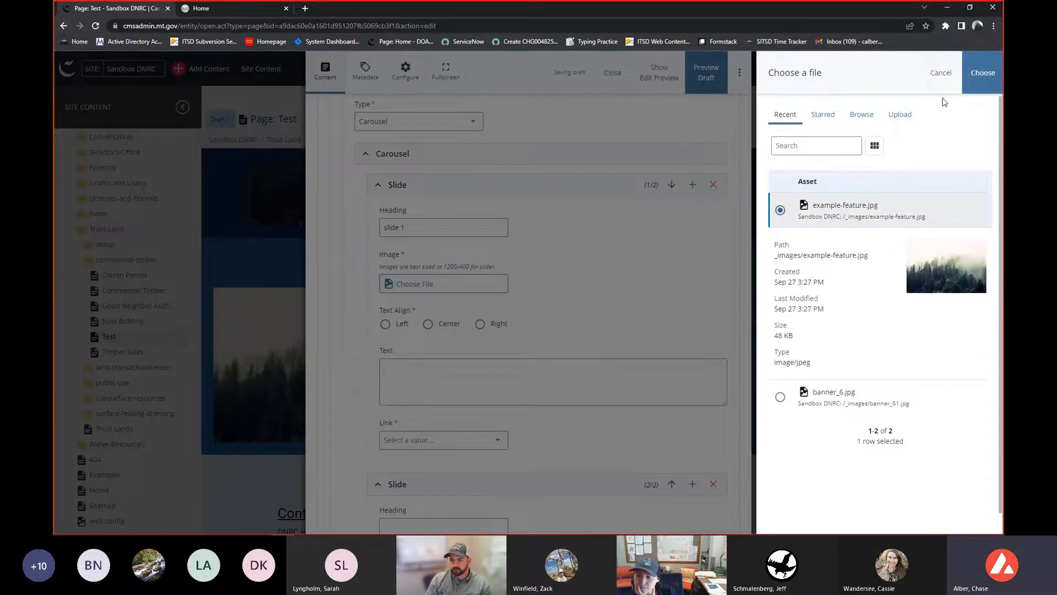
click(979, 74)
- Set the first slide's text alignment to Center and enter the text "Text center"
click(440, 336)
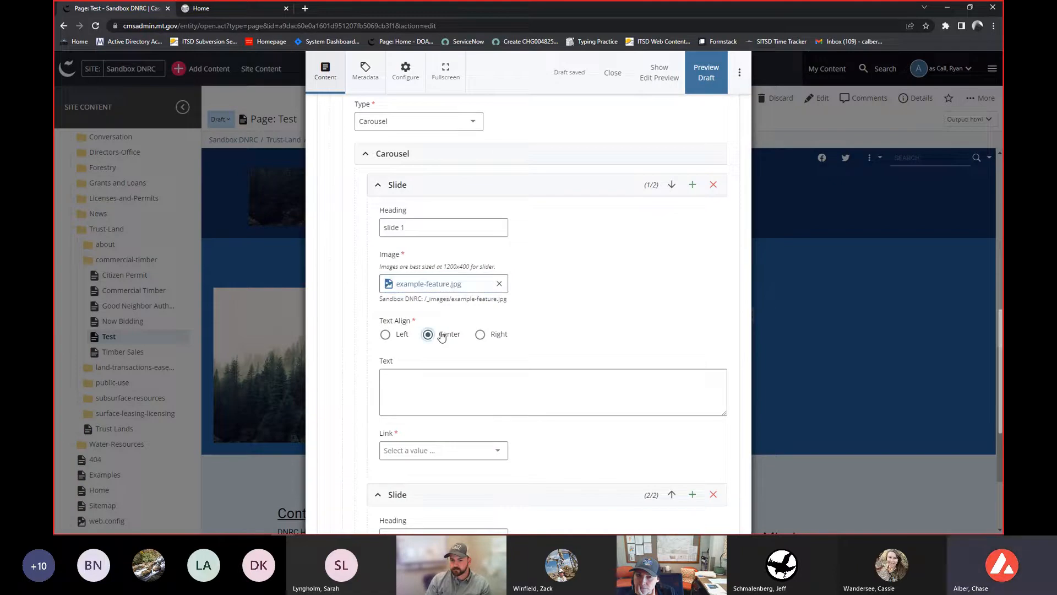
click(477, 398)
text(Text )
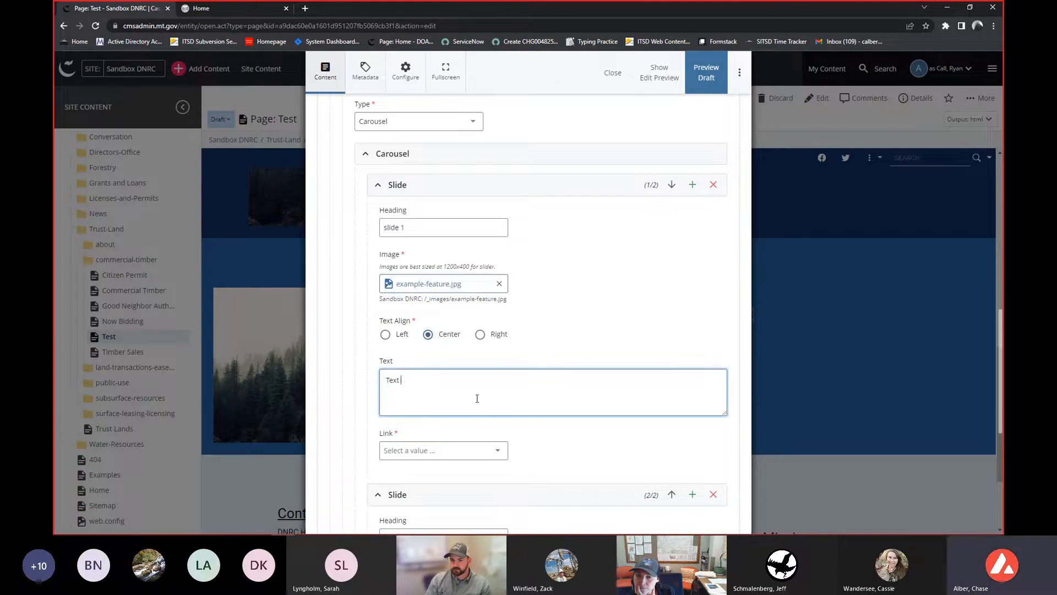
text(center)
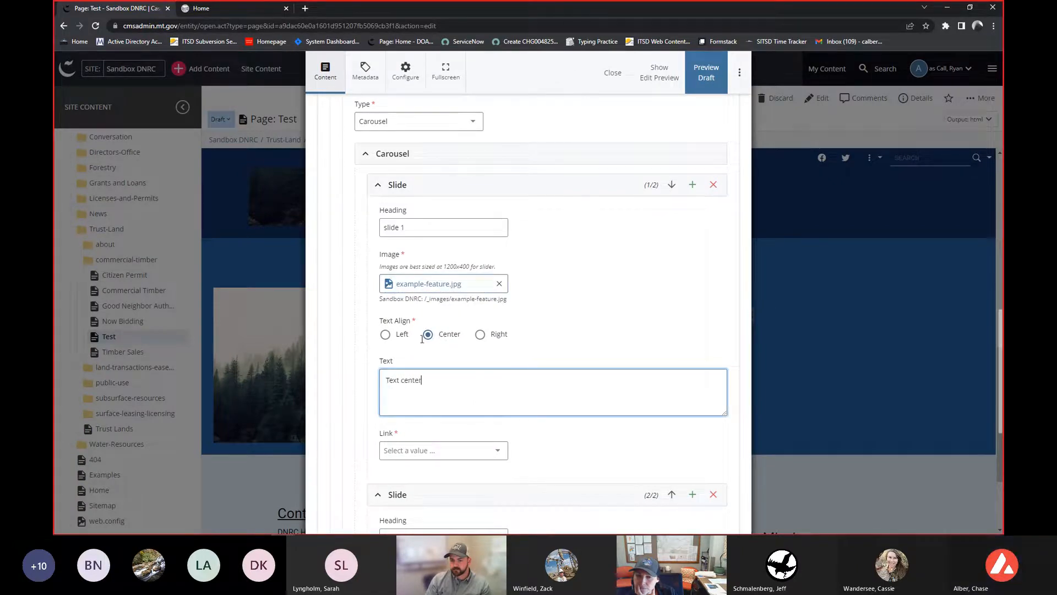
- Set the first slide's link to Internal and choose the Forms page from the BOG folder
click(422, 451)
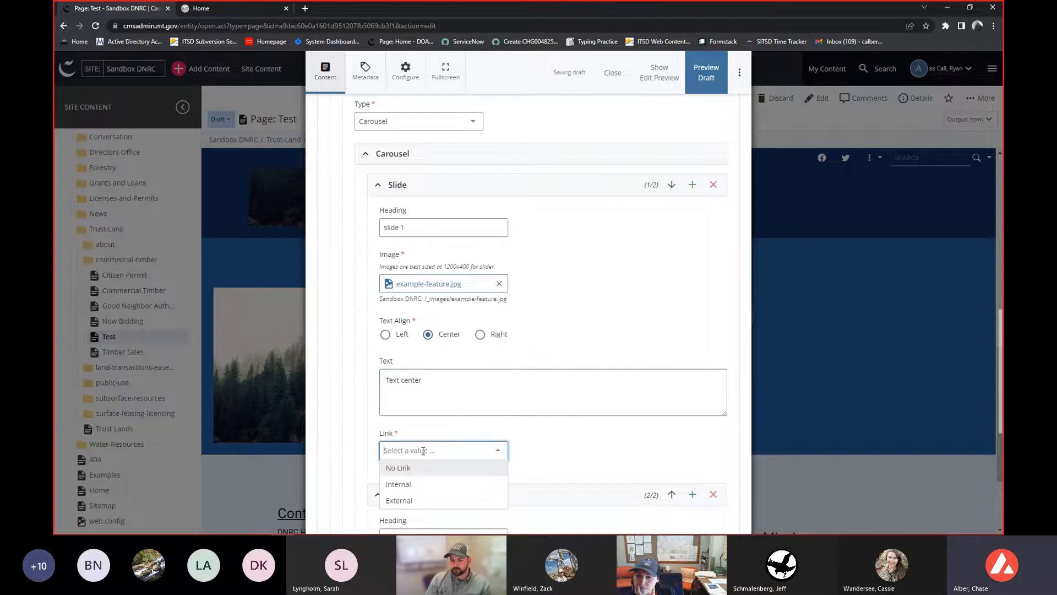
click(422, 484)
scroll(417, 478, down, 2)
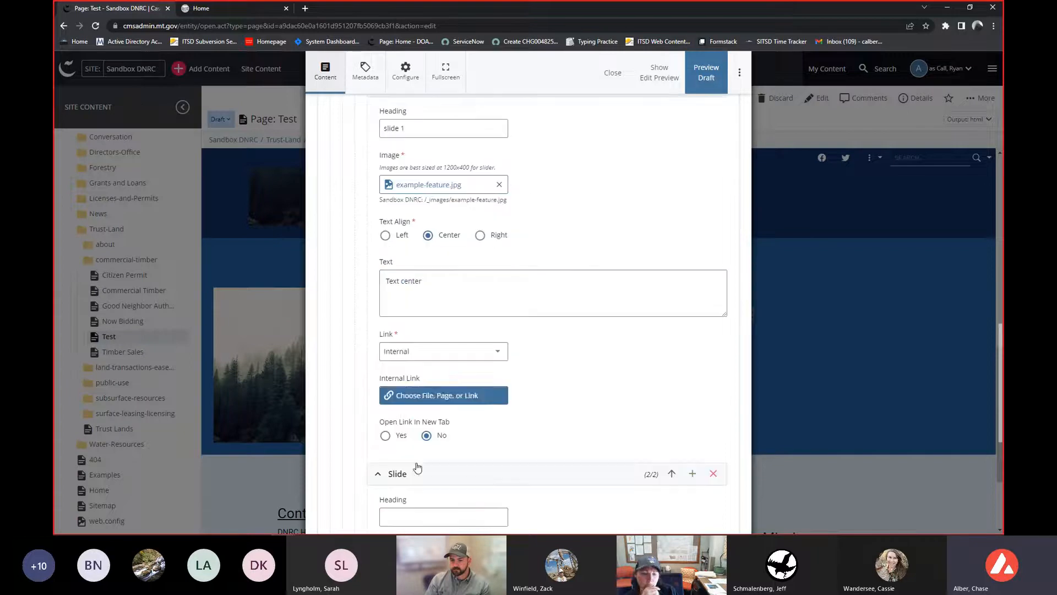
click(416, 397)
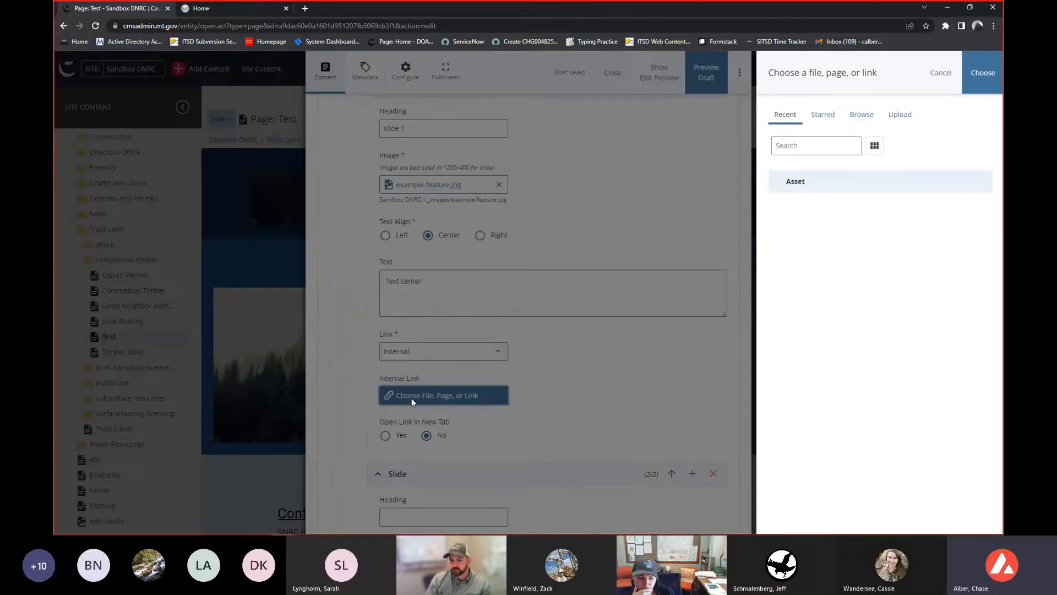
click(872, 120)
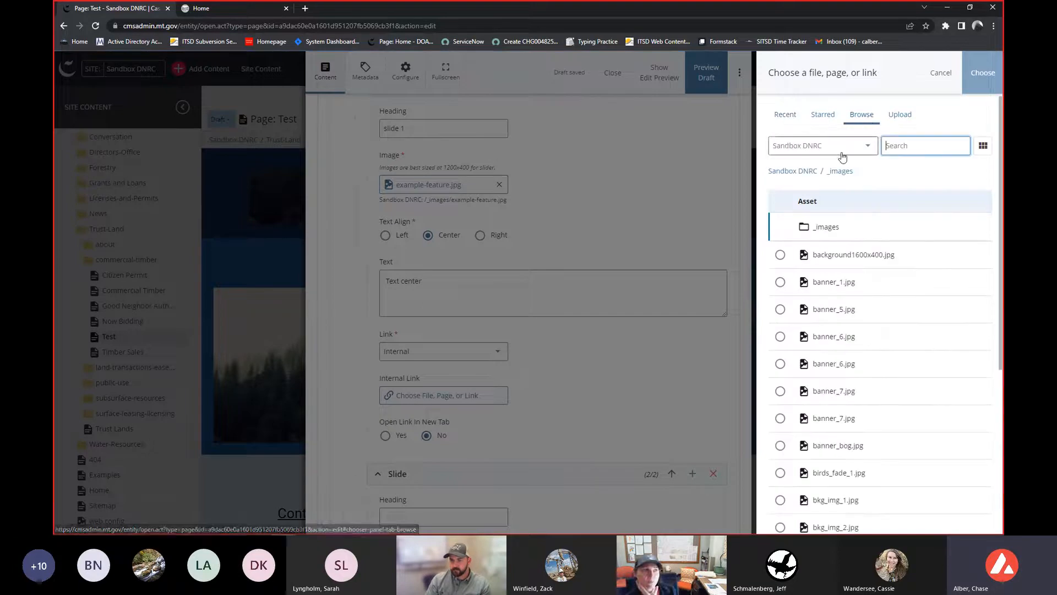
click(801, 175)
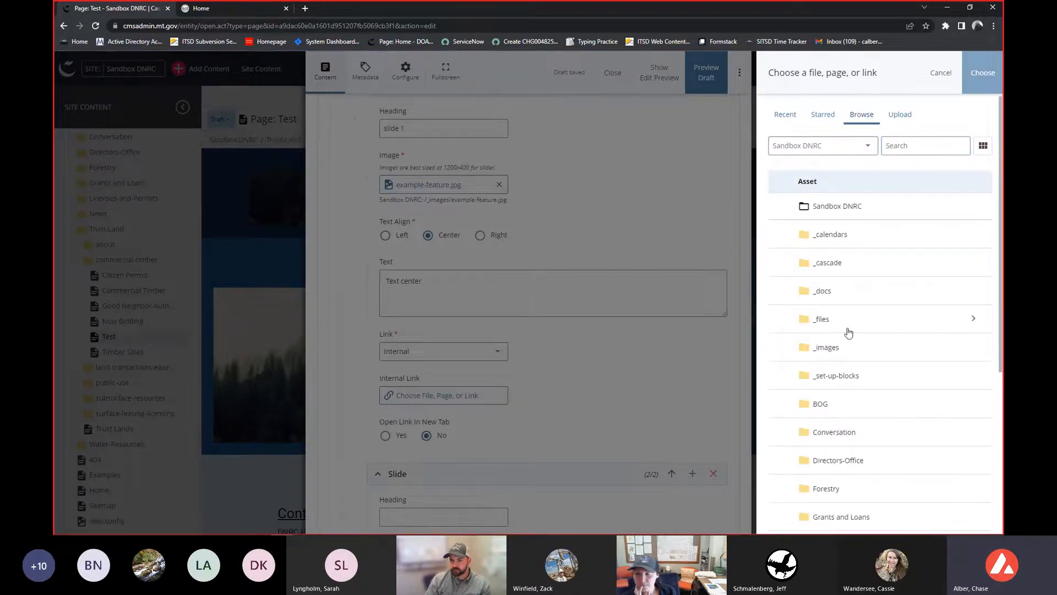
scroll(851, 333, down, 1)
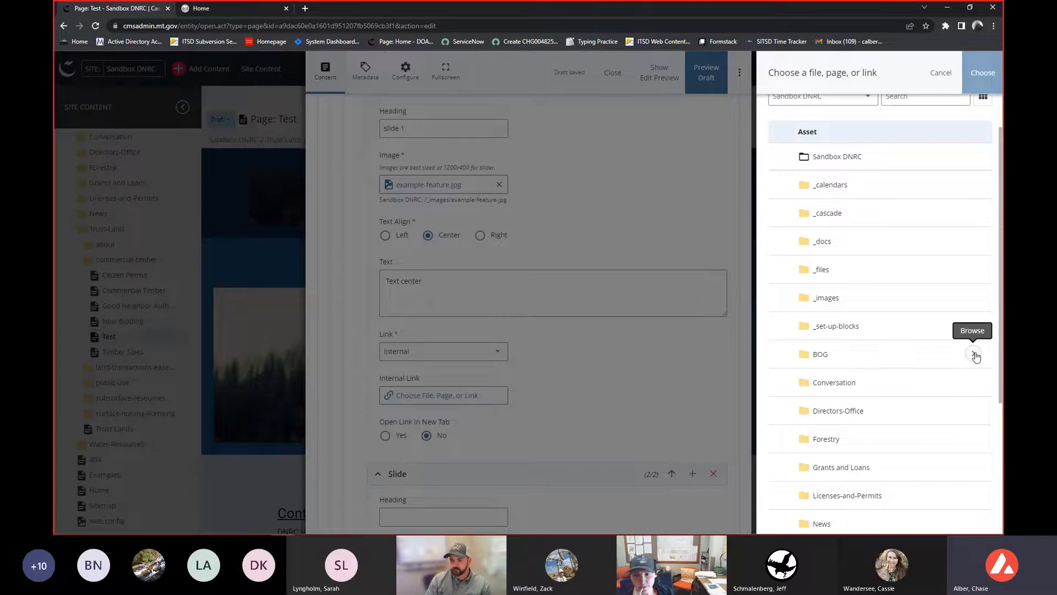
click(974, 353)
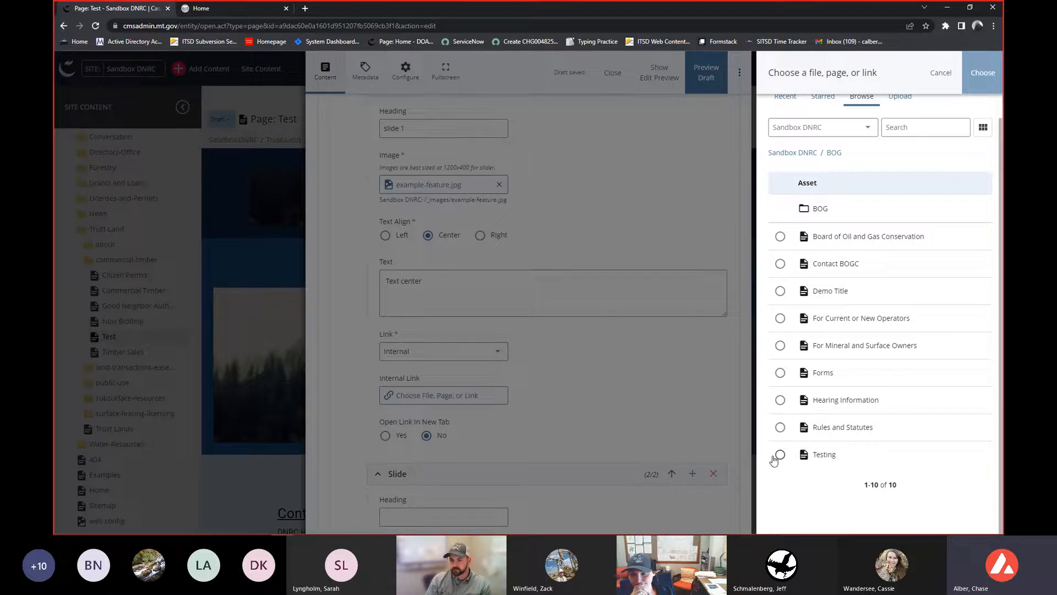
click(779, 373)
scroll(848, 220, up, 1)
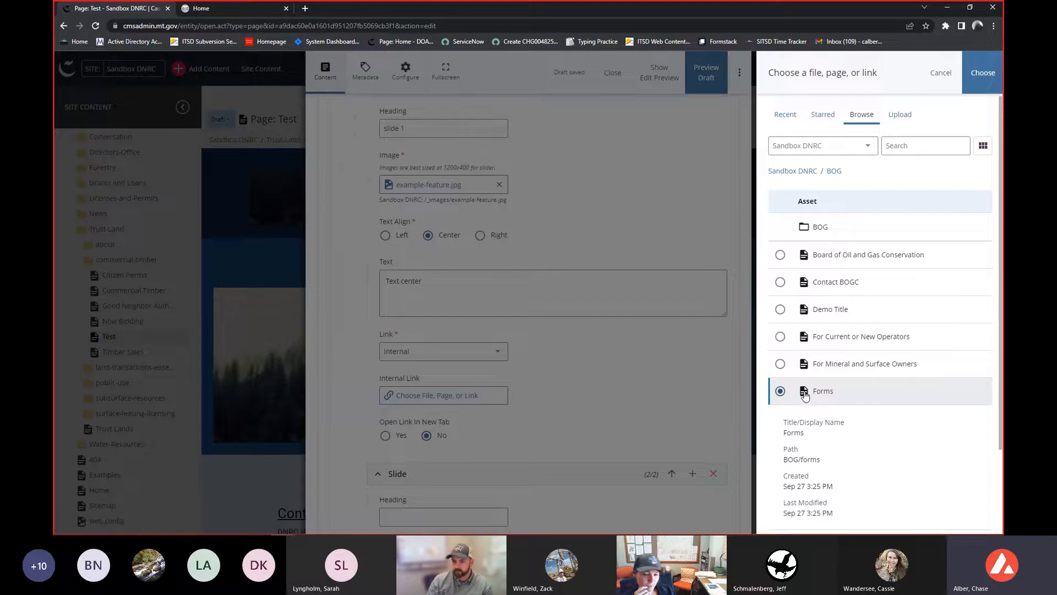
scroll(822, 359, down, 1)
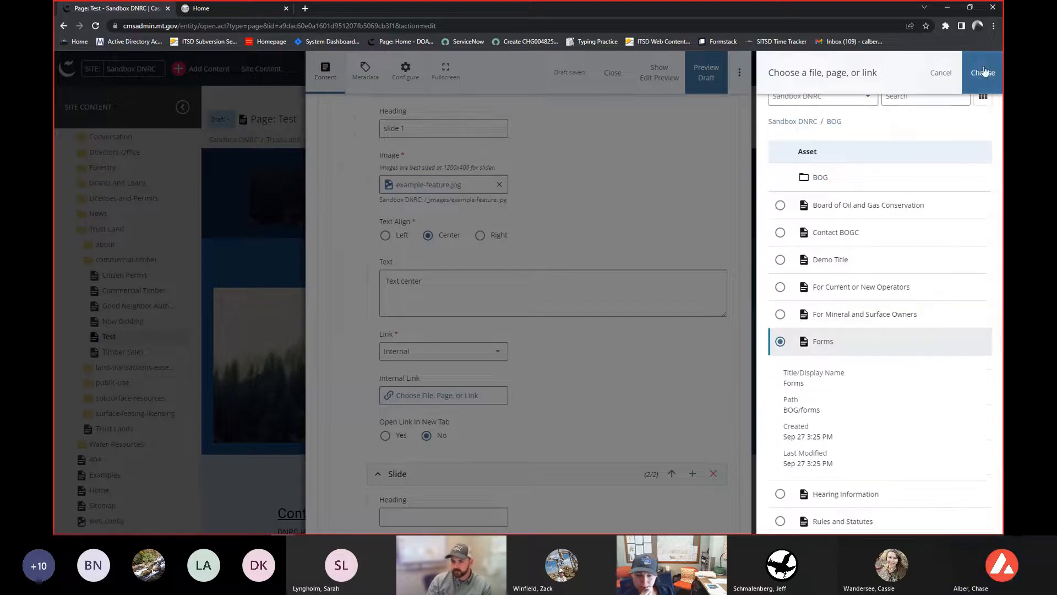
click(983, 73)
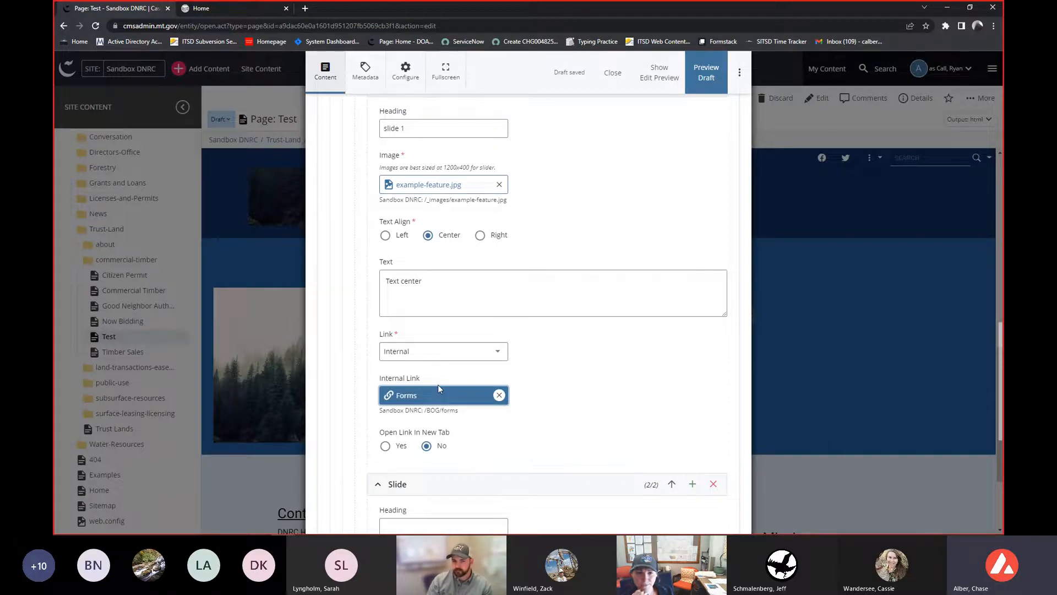
- Set the first slide's link to open in a new tab
scroll(436, 387, down, 1)
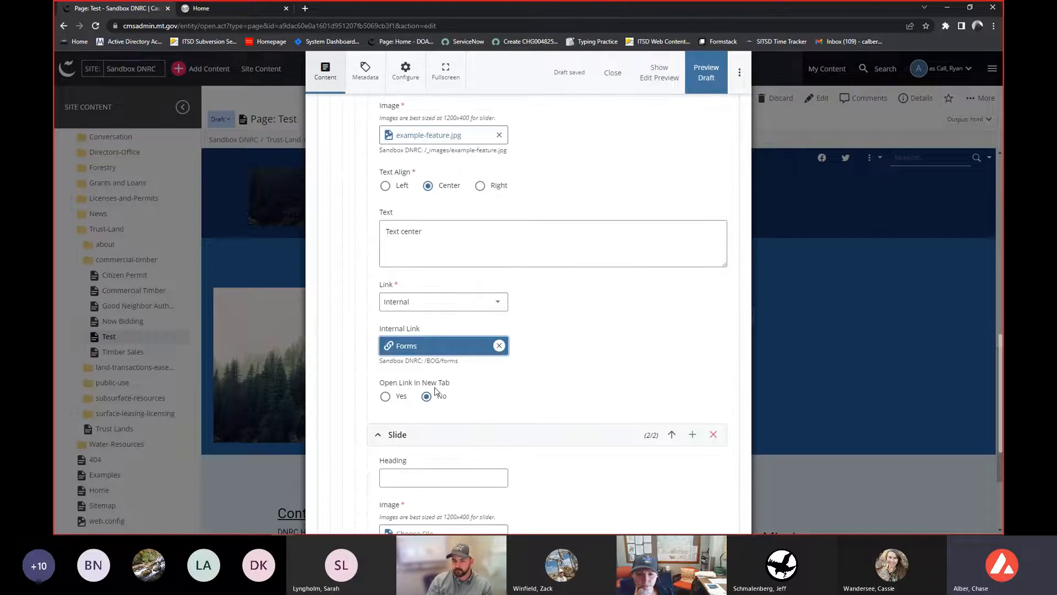
scroll(433, 400, up, 1)
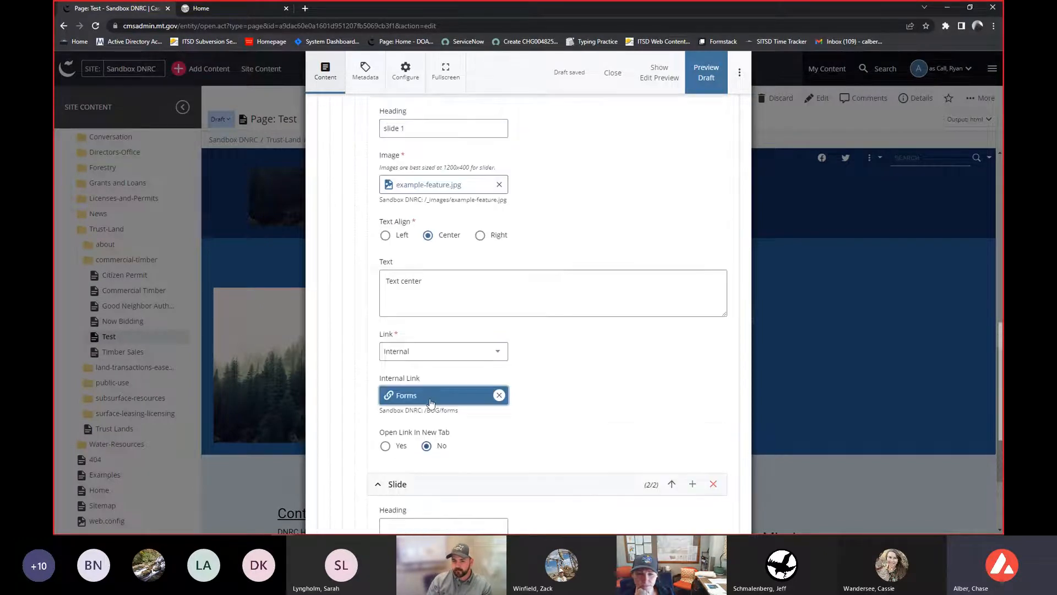
scroll(404, 361, down, 2)
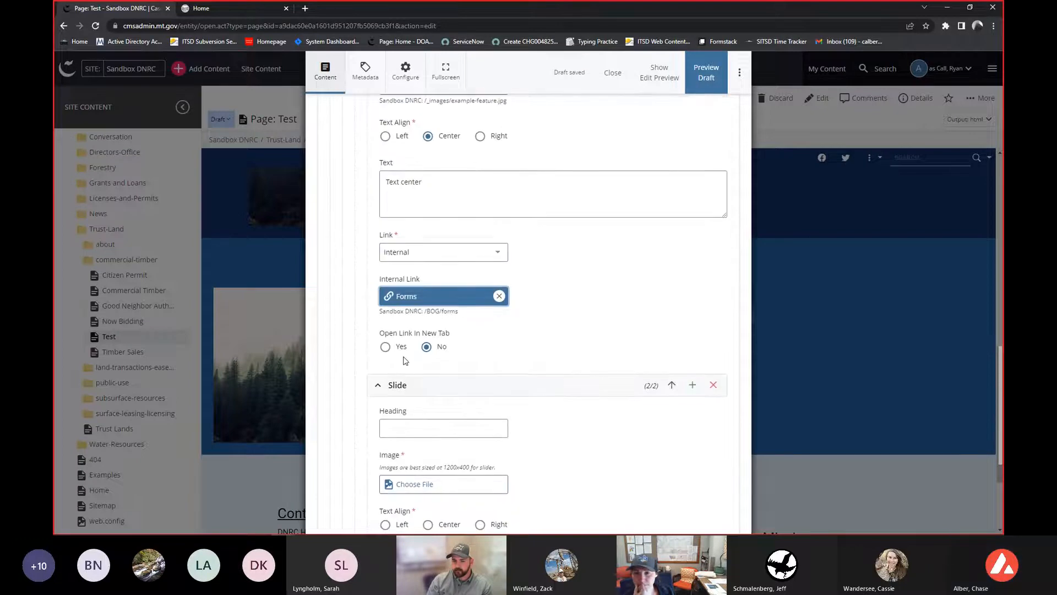
scroll(404, 361, up, 3)
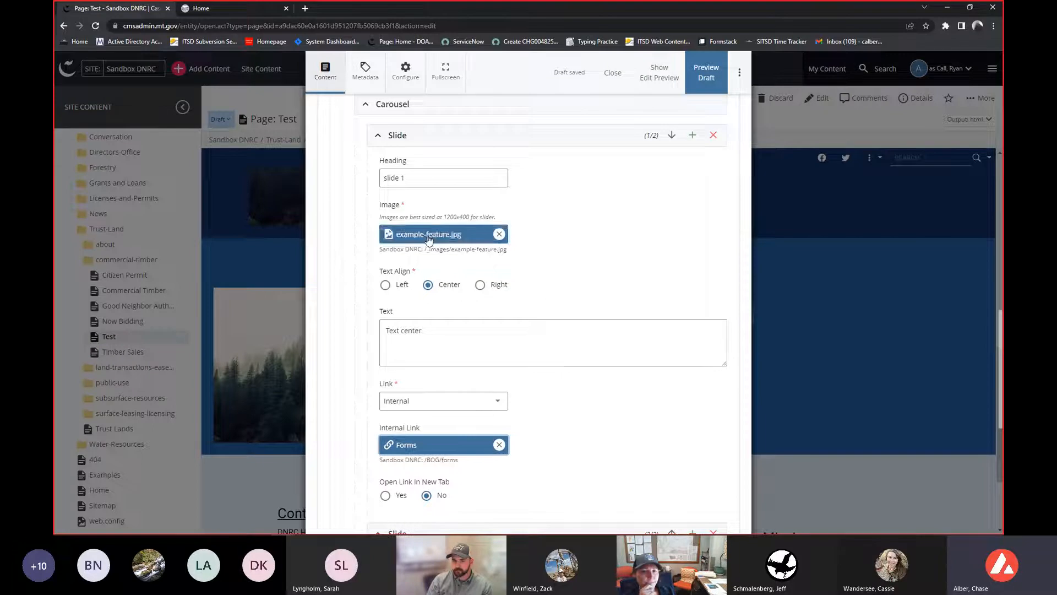
scroll(439, 297, down, 2)
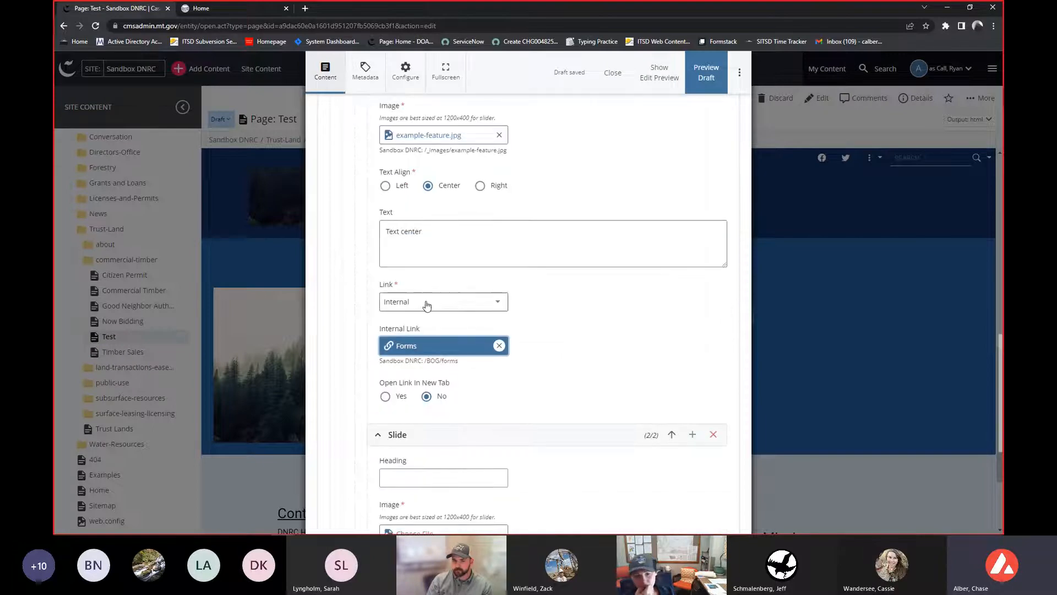
scroll(418, 310, down, 1)
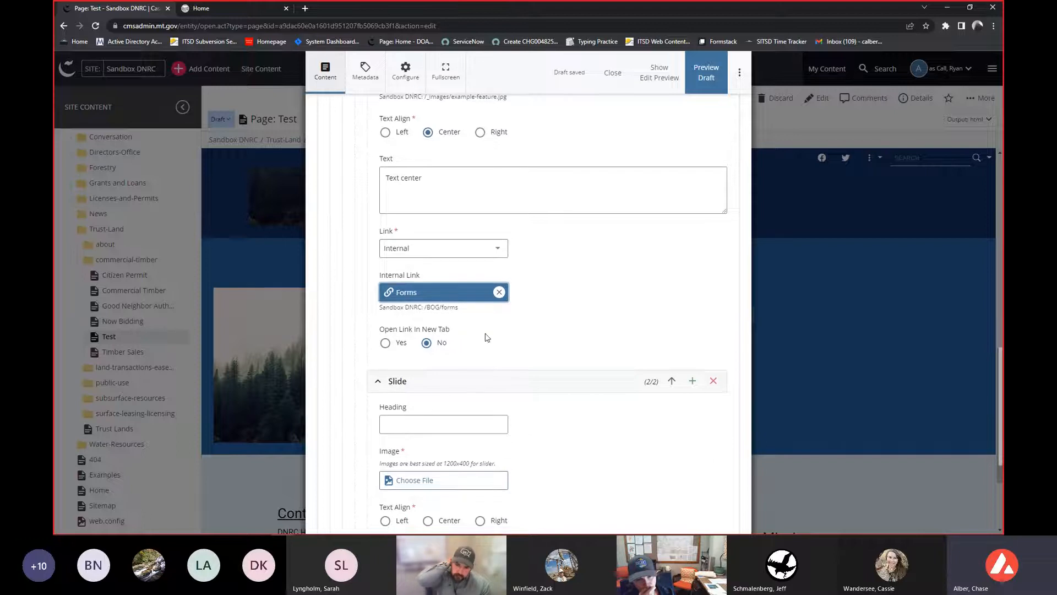
scroll(488, 331, down, 1)
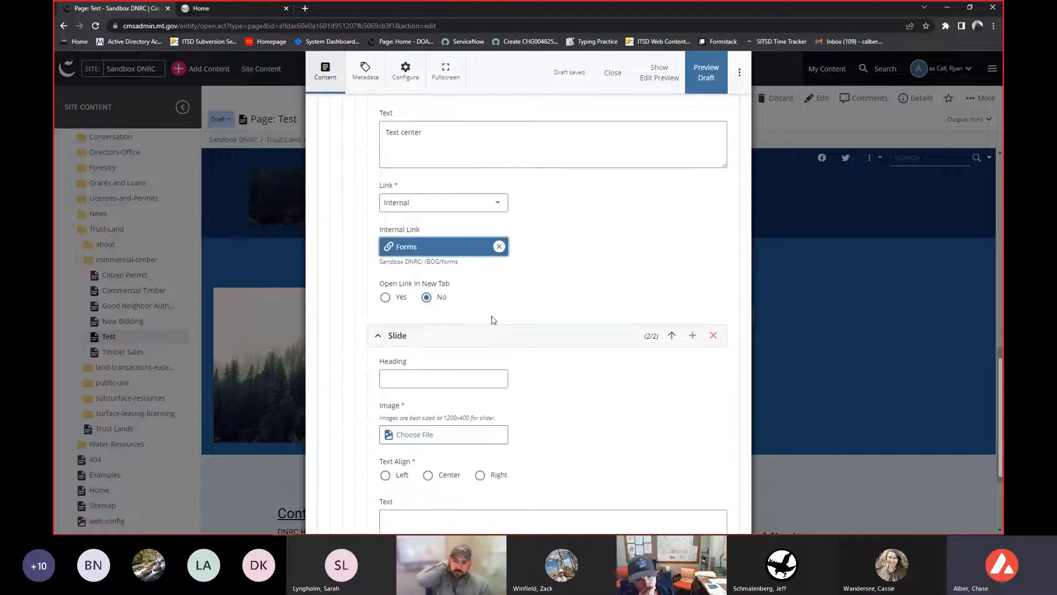
click(399, 299)
scroll(556, 297, down, 1)
scroll(556, 298, down, 3)
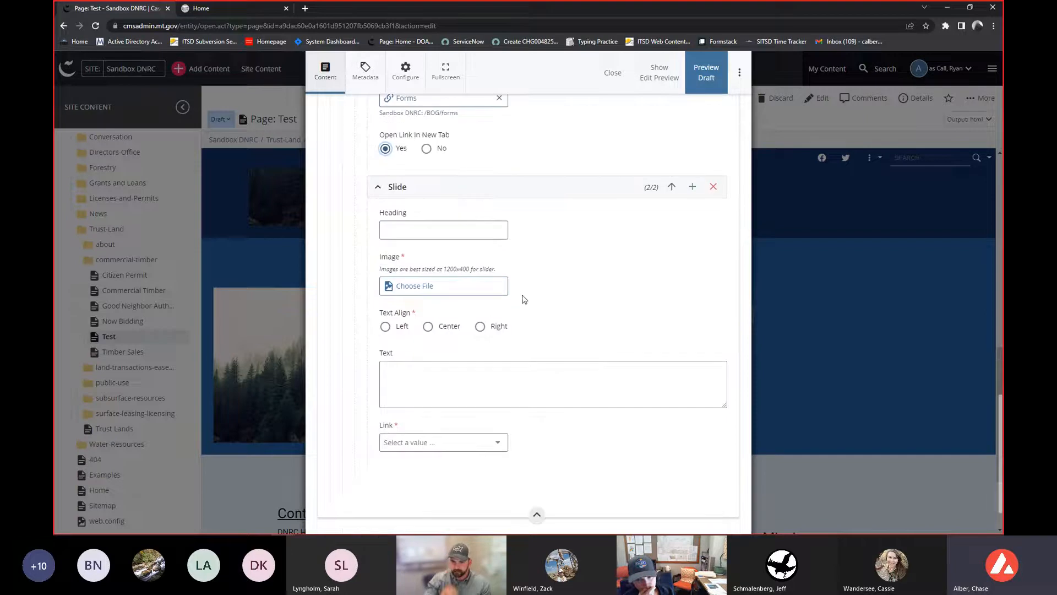
- Choose lamb_1.png from the site's _images folder as the second slide's image
click(443, 284)
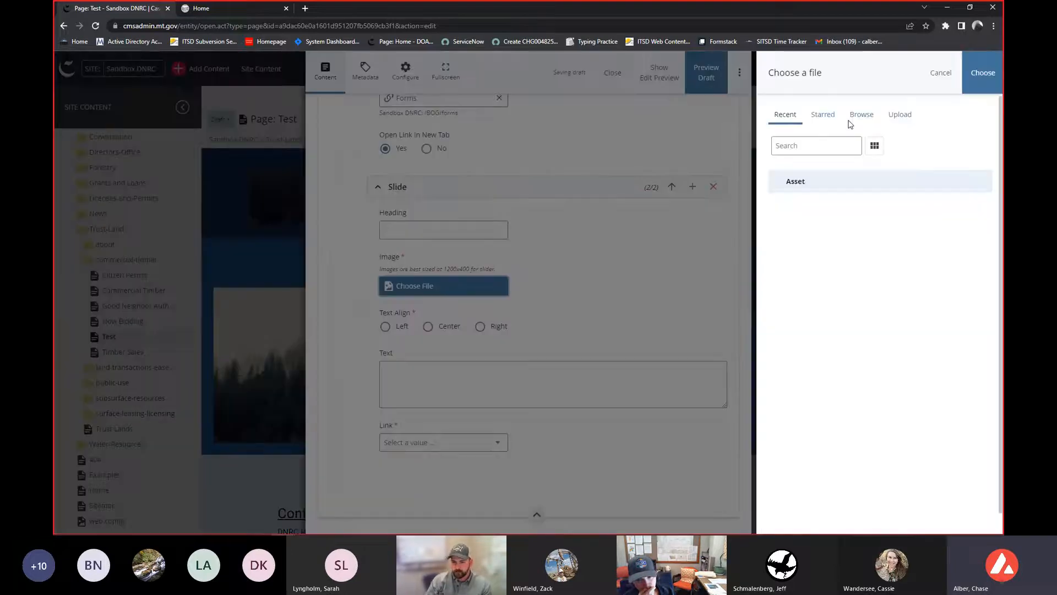
click(862, 115)
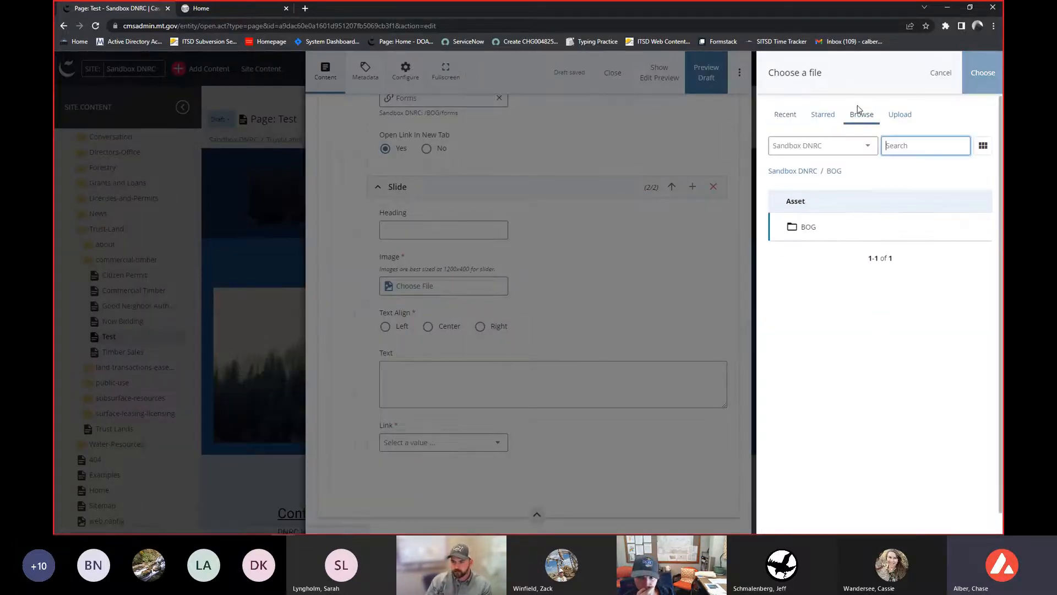
click(796, 172)
scroll(818, 240, down, 2)
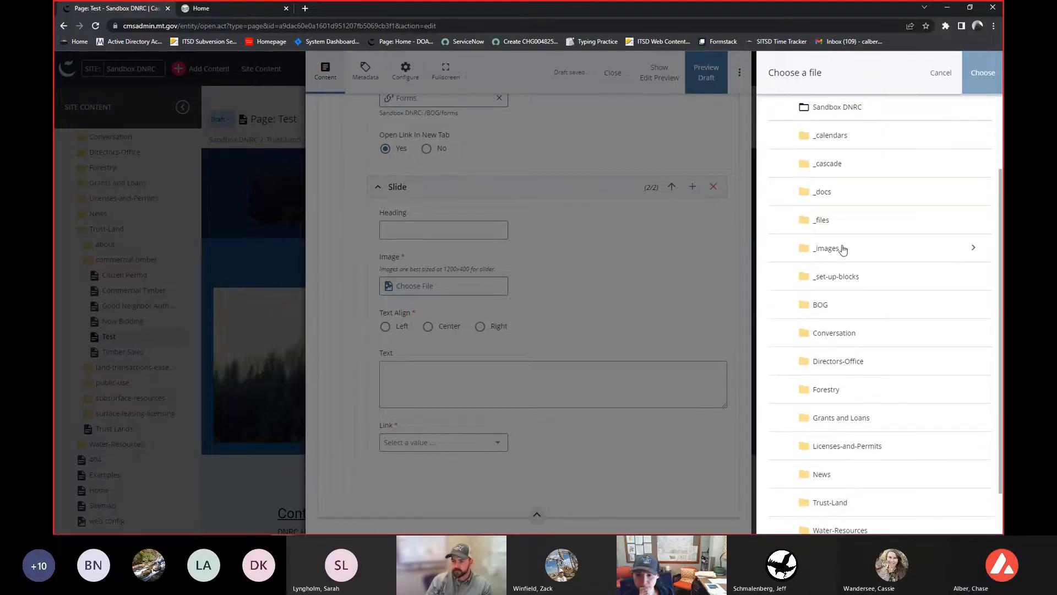
click(843, 246)
scroll(834, 248, down, 3)
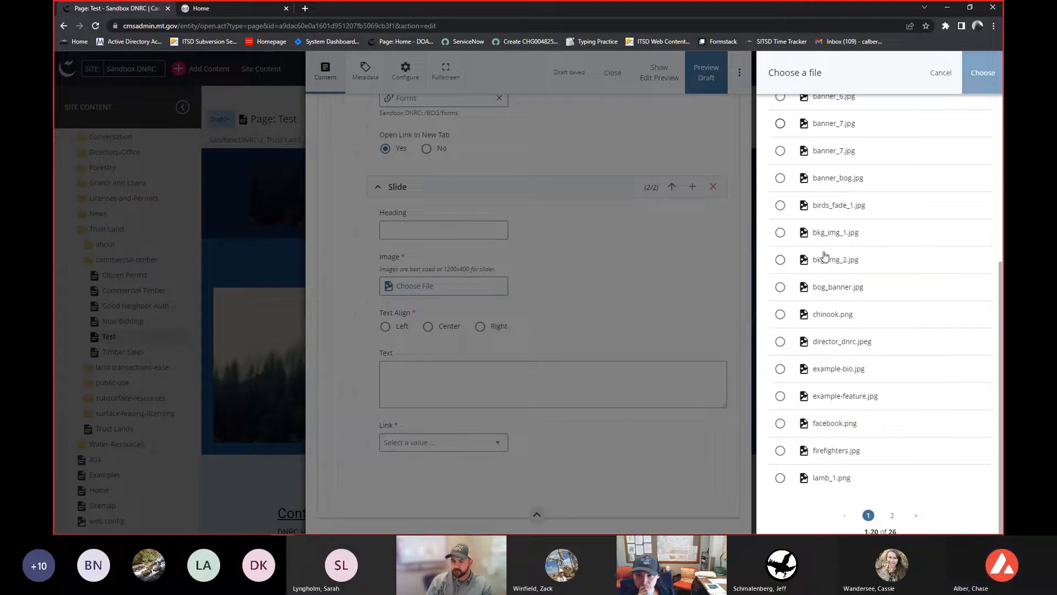
click(780, 451)
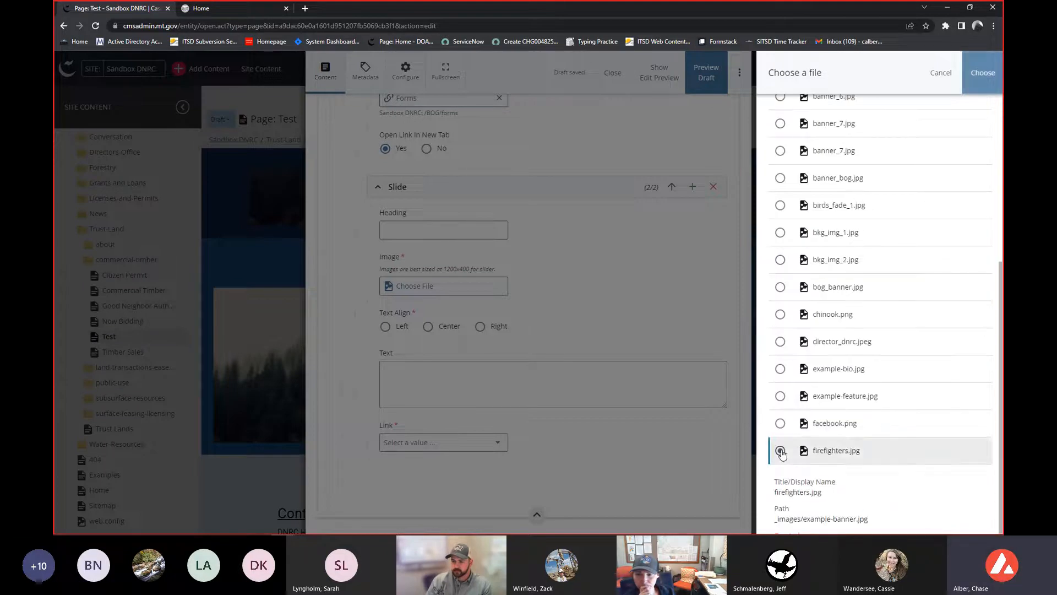
scroll(782, 453, down, 3)
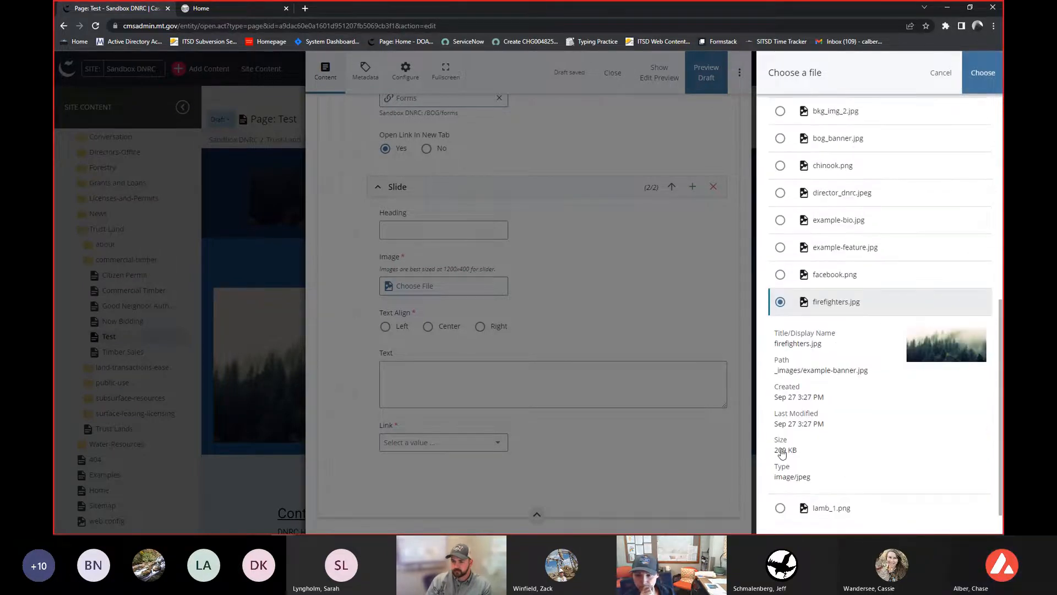
scroll(783, 457, down, 1)
click(779, 468)
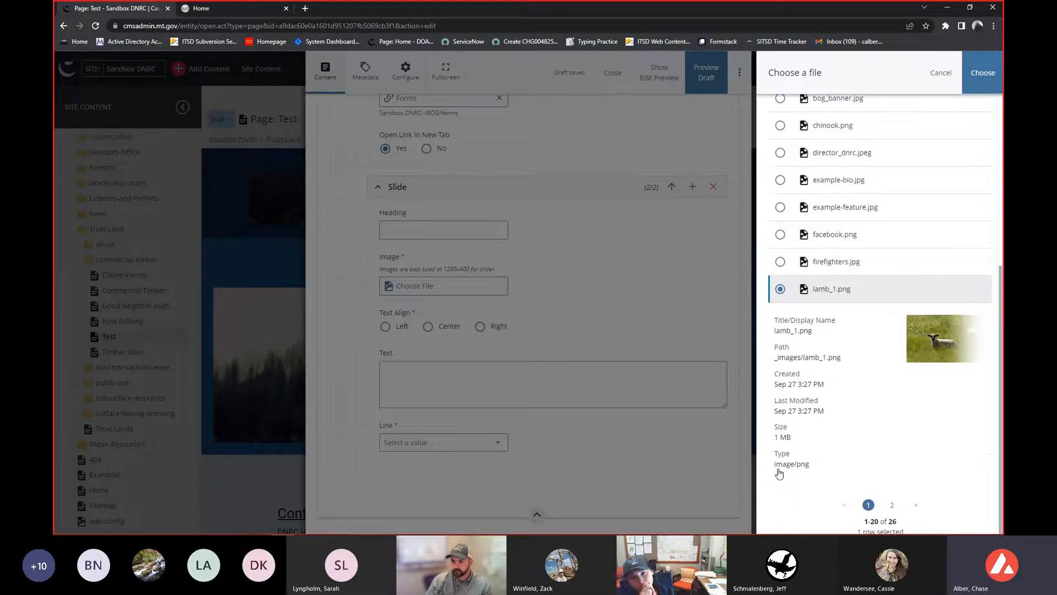
click(977, 73)
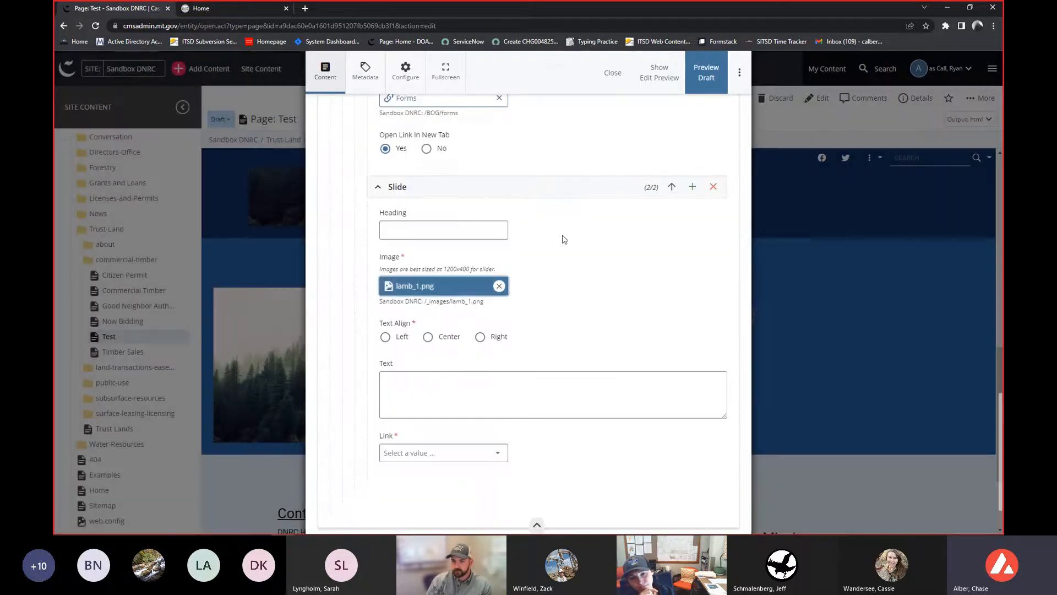
- Enter "lamb" as the second slide's heading
click(430, 232)
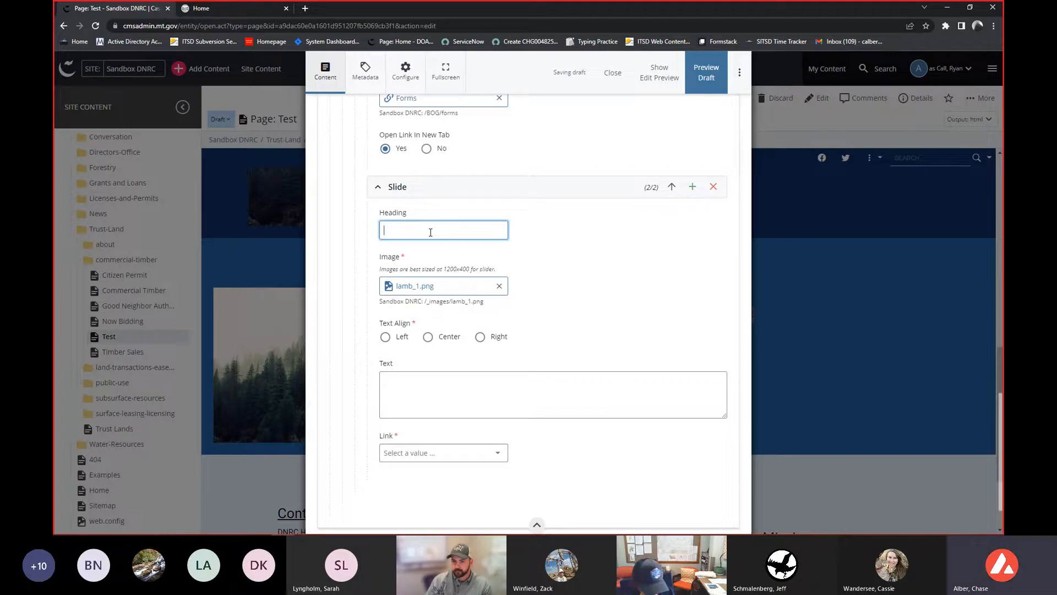
text(lamb)
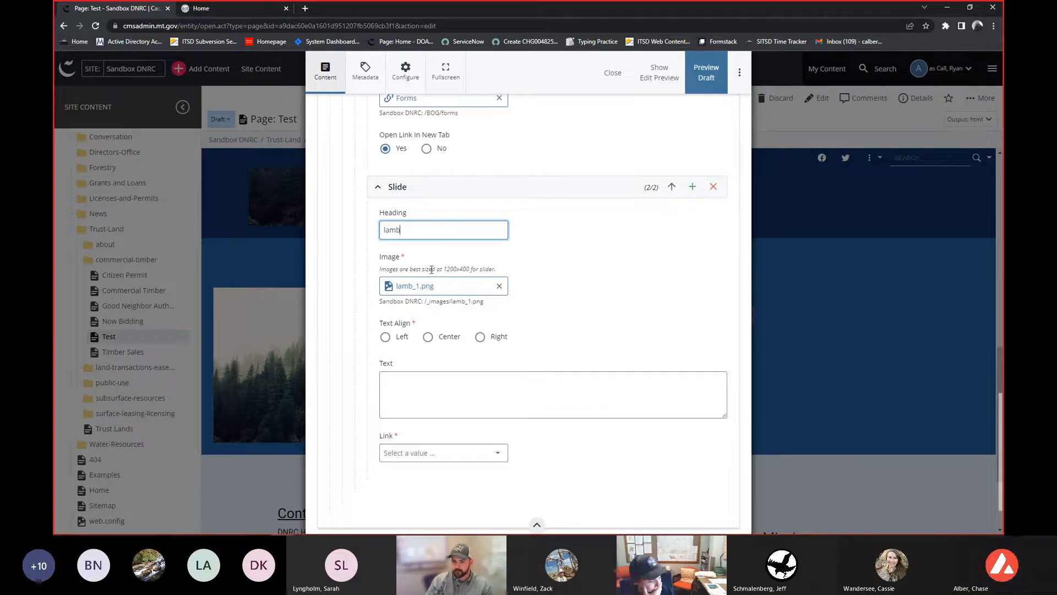
- Set the second slide's text alignment to Center and enter the text "lamb"
click(427, 336)
click(454, 394)
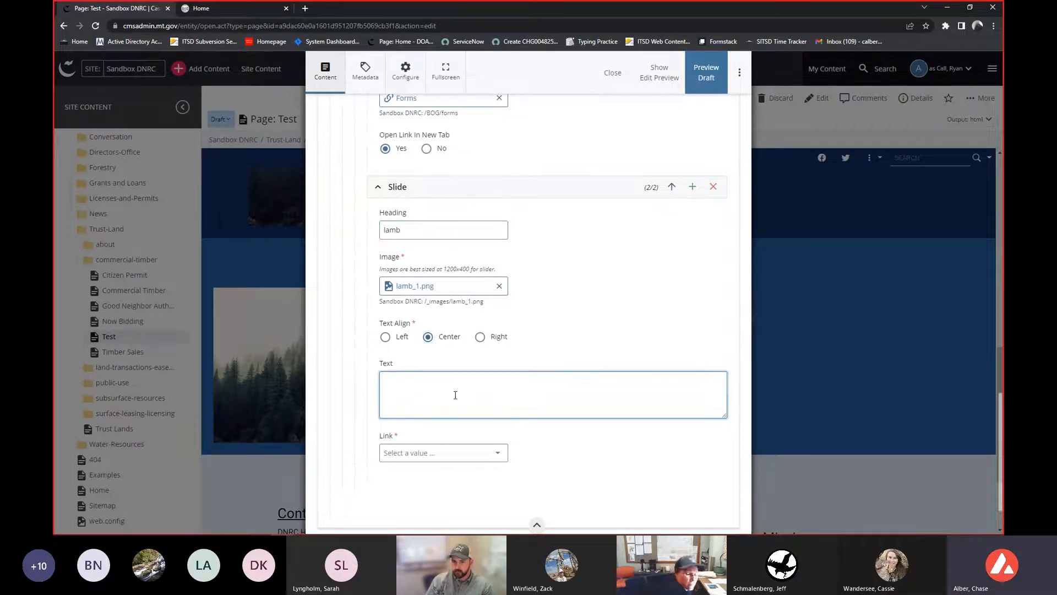
text(lamb)
scroll(436, 413, down, 3)
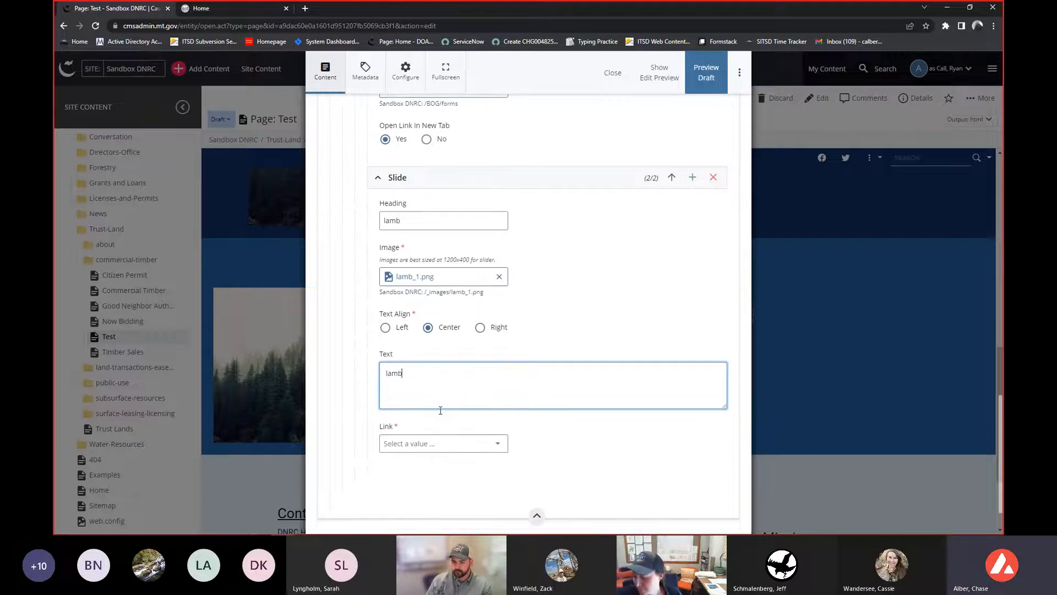
click(415, 355)
click(404, 403)
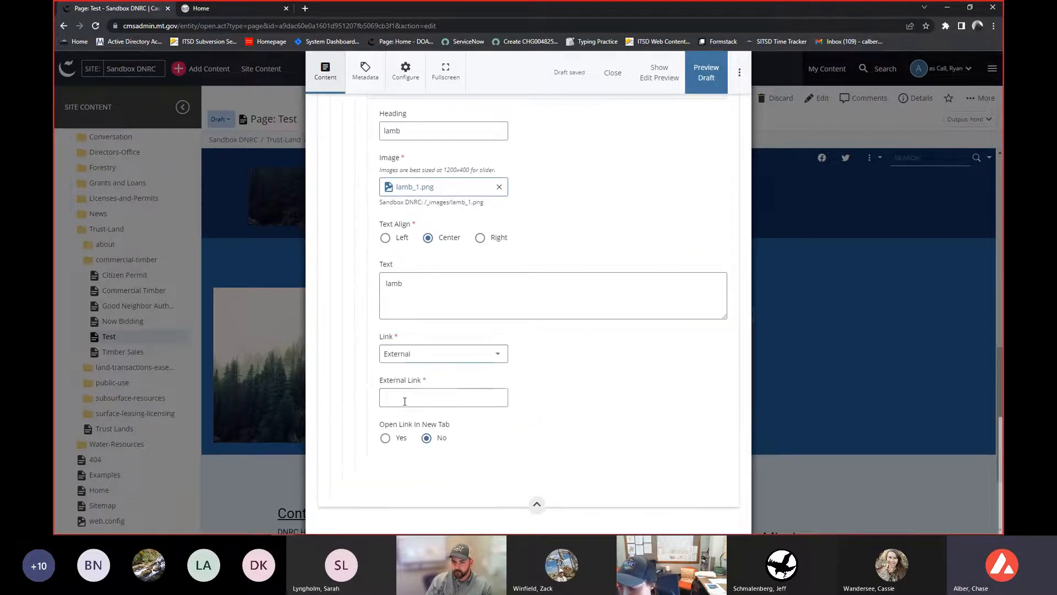
click(404, 401)
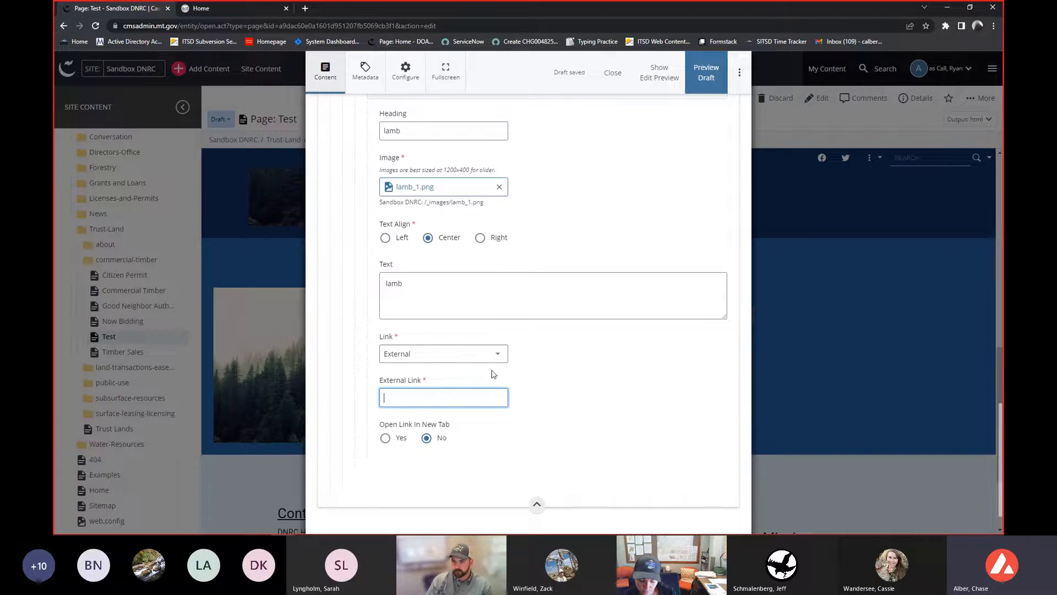
text(ttps)
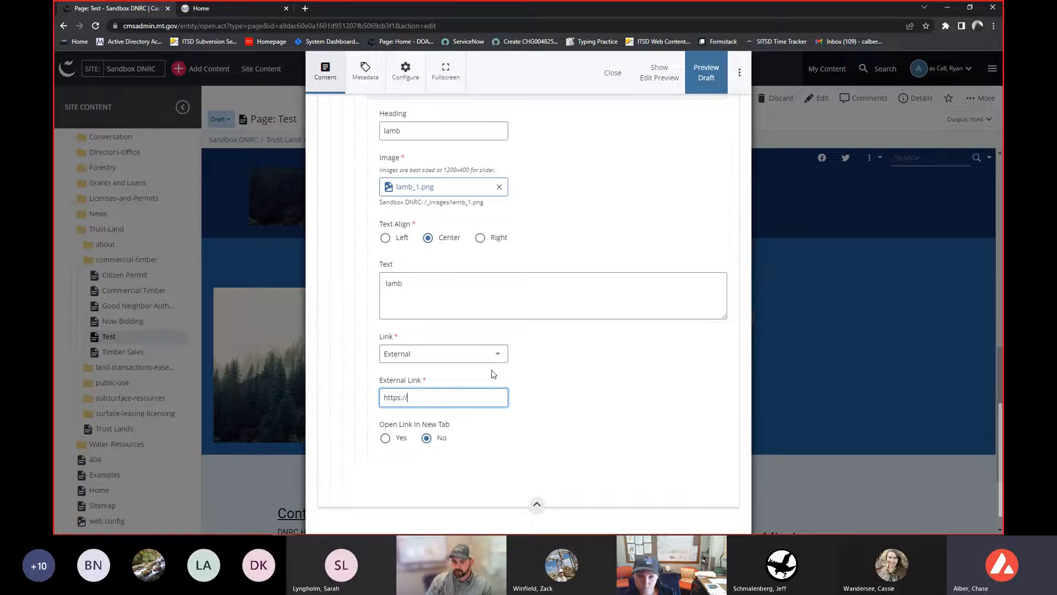
text(://www.rules.mt.gov)
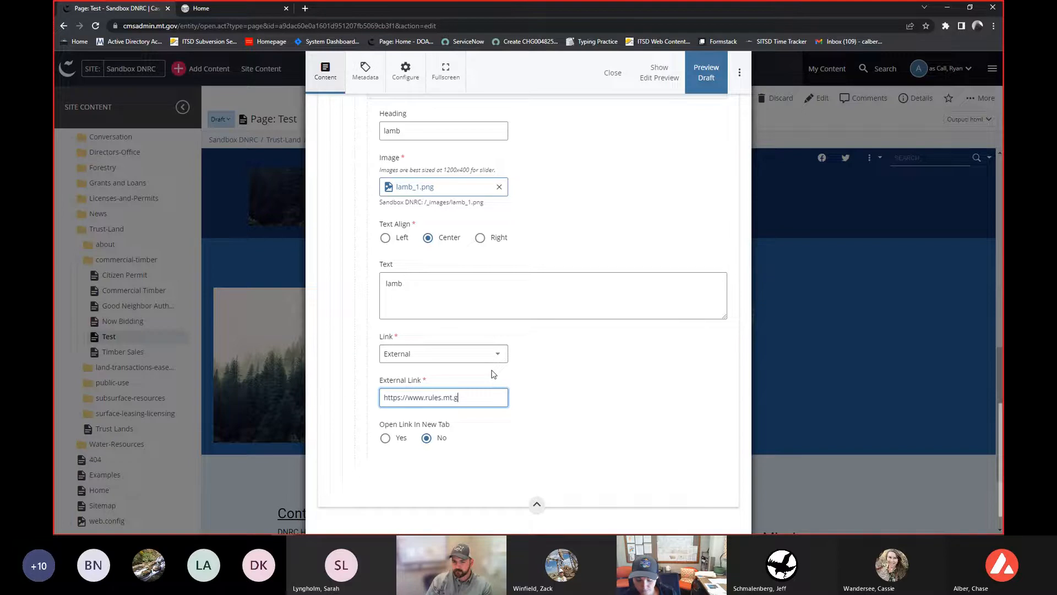
click(385, 438)
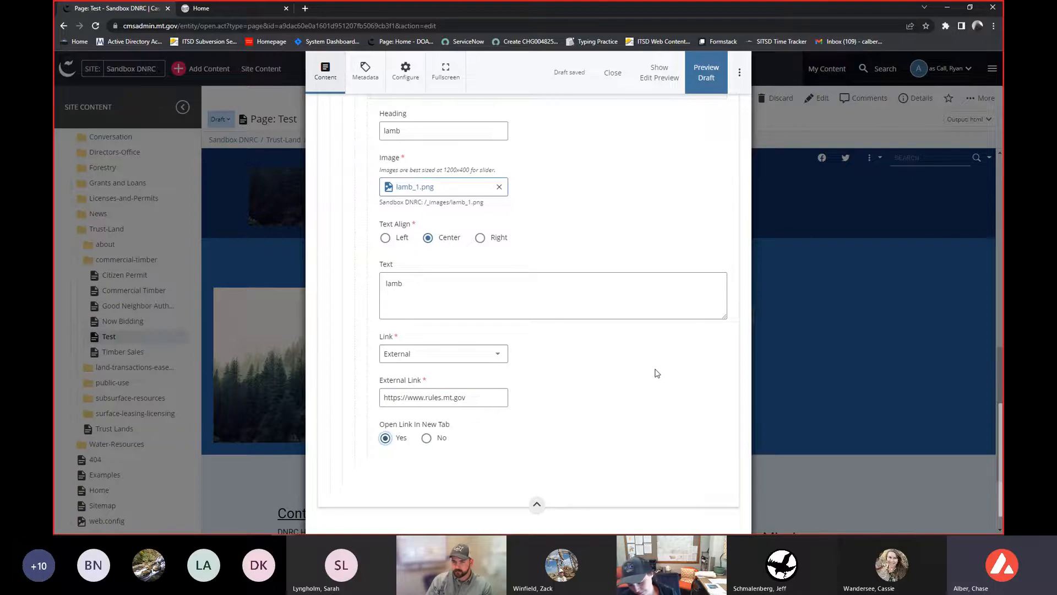
- Review the row, column, widget and both carousel slide settings throughout the edit form
scroll(395, 355, up, 3)
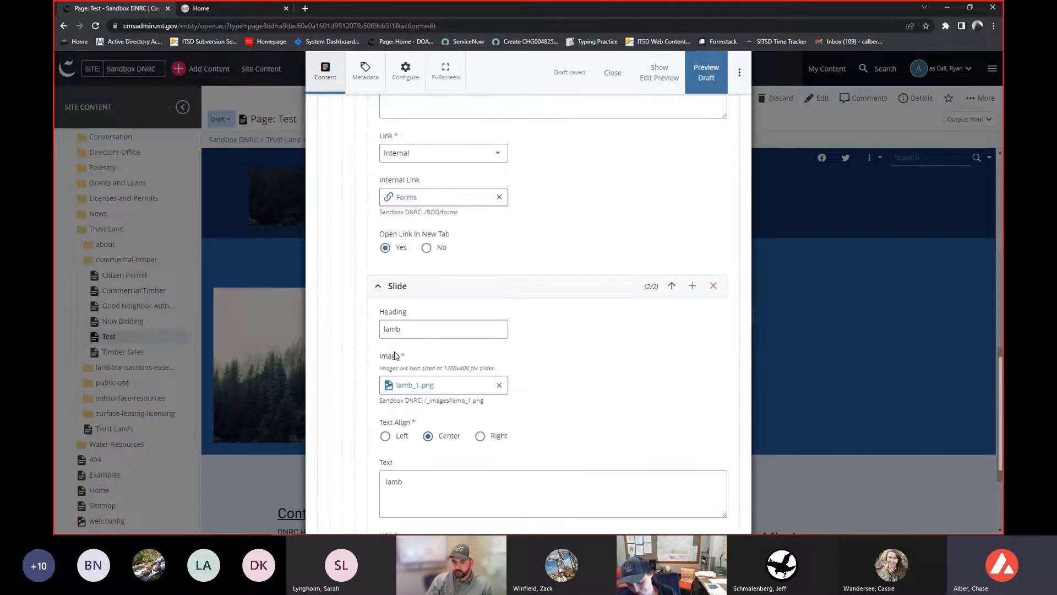
scroll(395, 355, up, 6)
scroll(396, 355, up, 10)
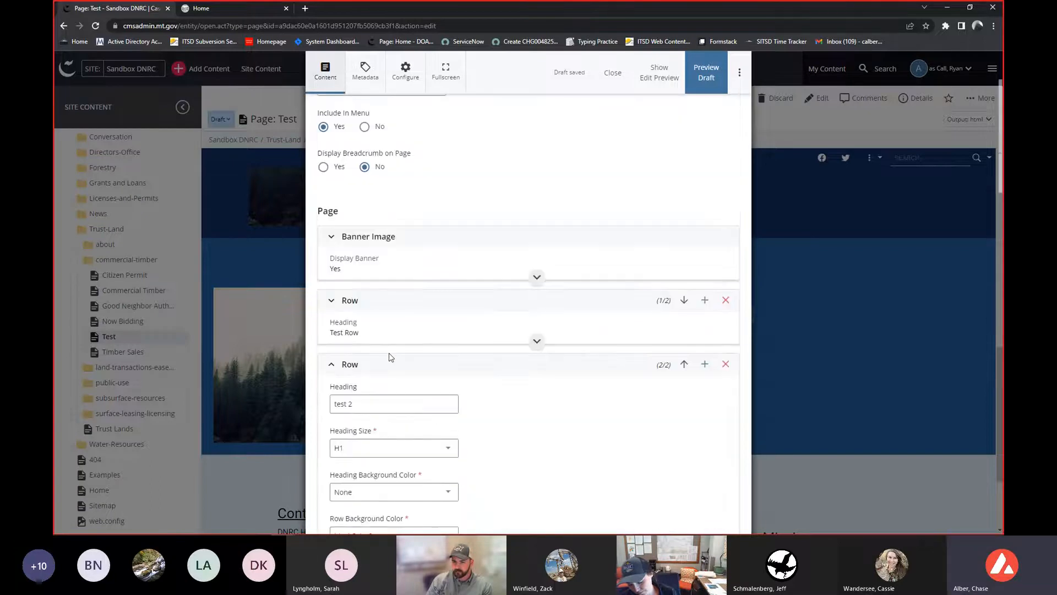
scroll(388, 358, up, 2)
scroll(388, 358, down, 2)
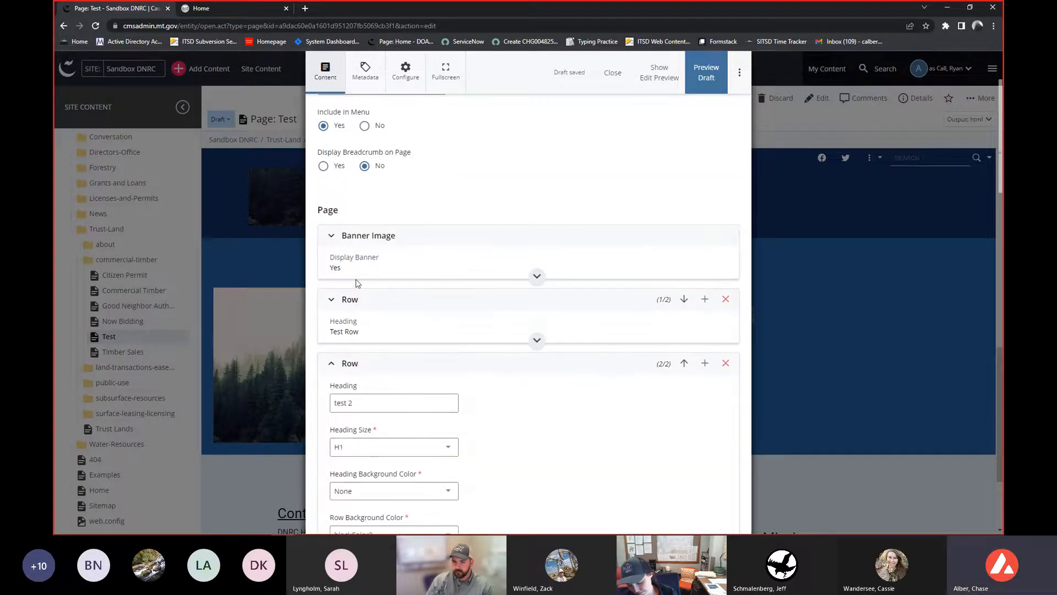
scroll(356, 283, down, 8)
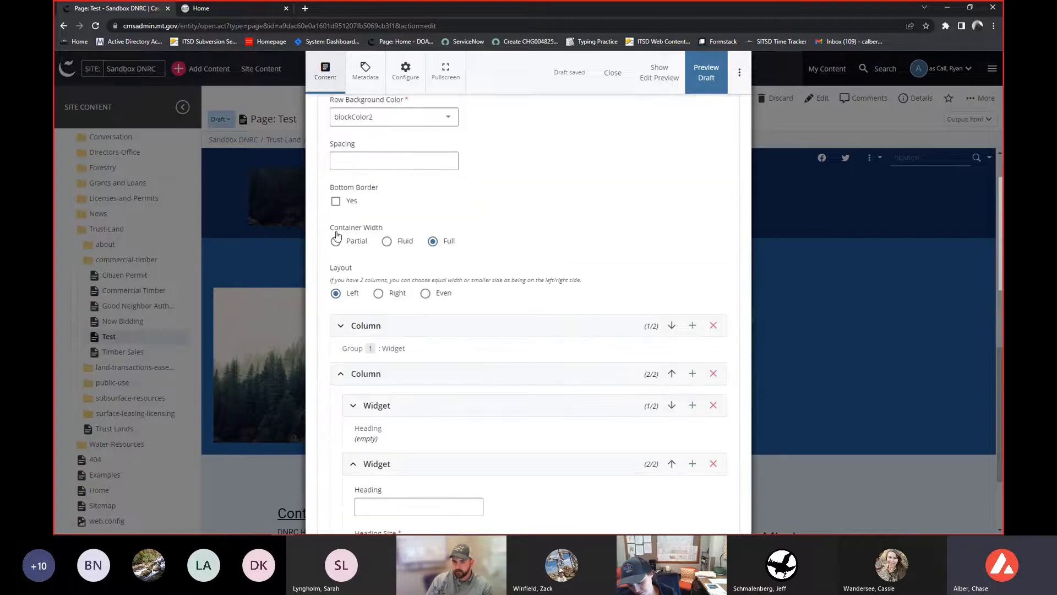
scroll(336, 235, down, 1)
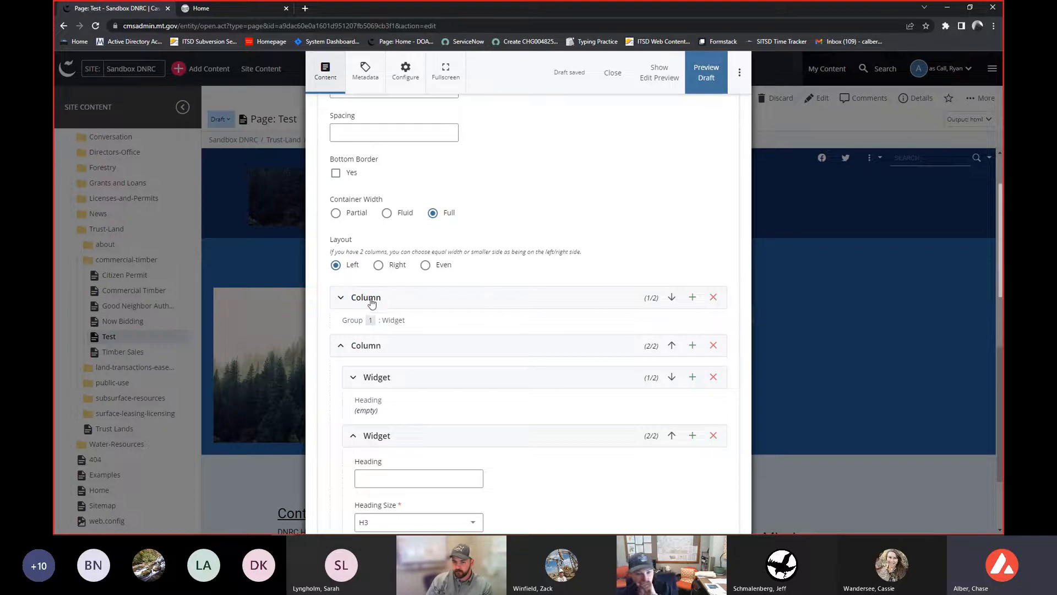
scroll(376, 301, down, 3)
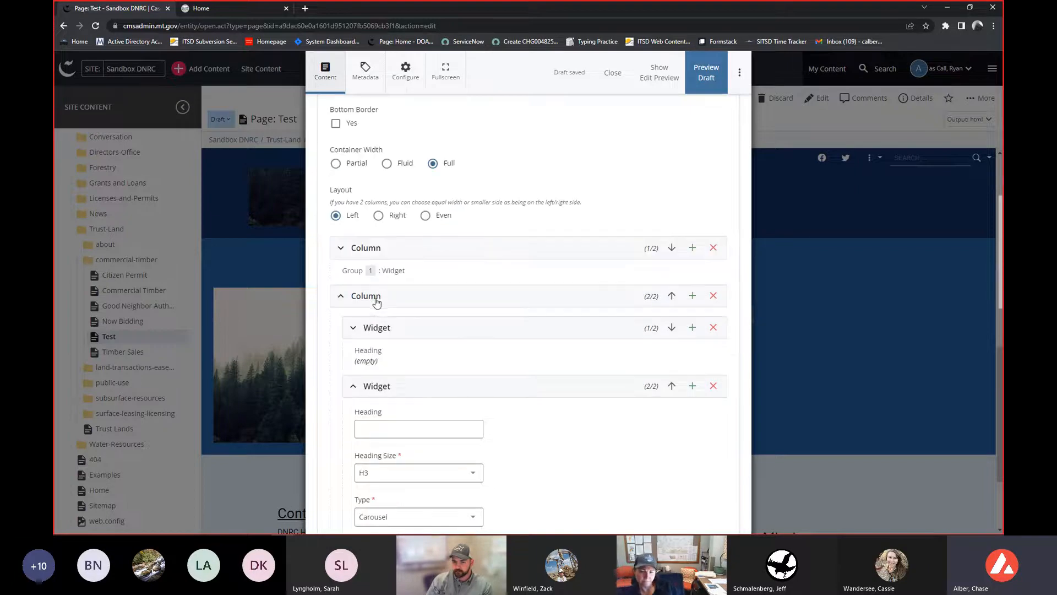
scroll(337, 168, down, 2)
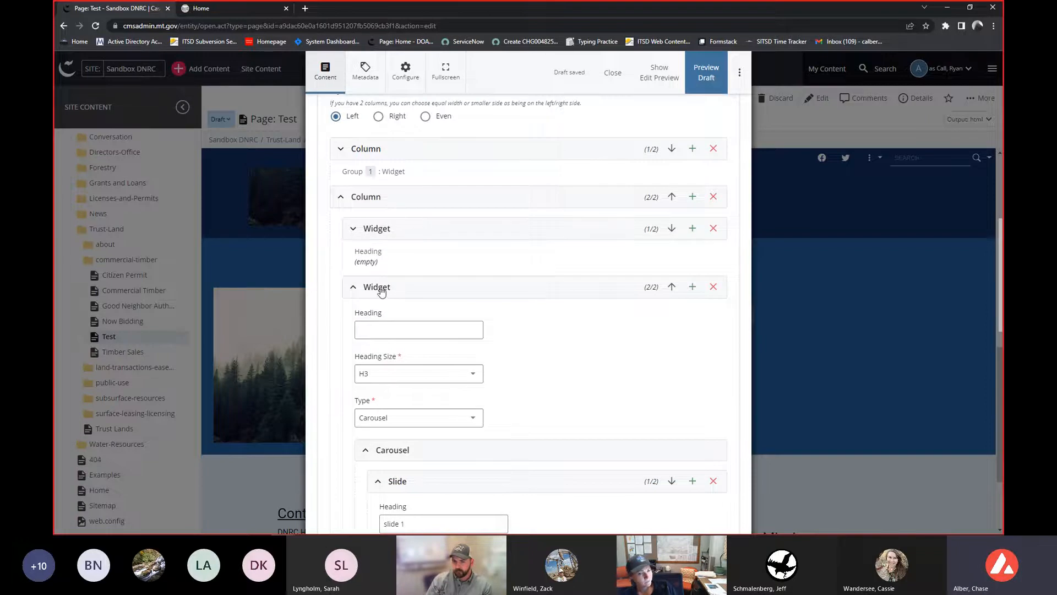
scroll(372, 298, down, 2)
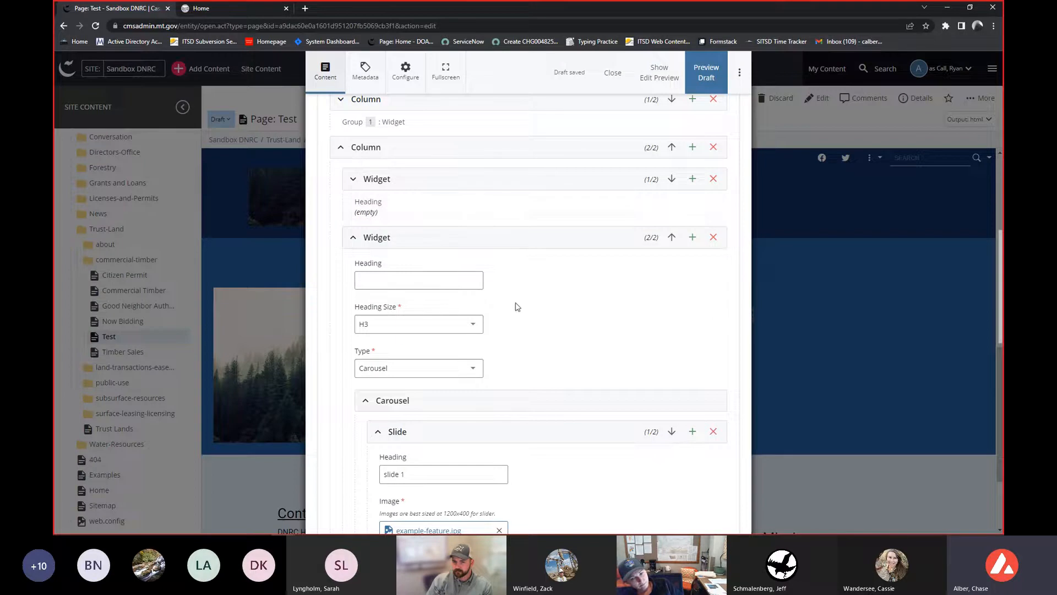
scroll(466, 289, down, 2)
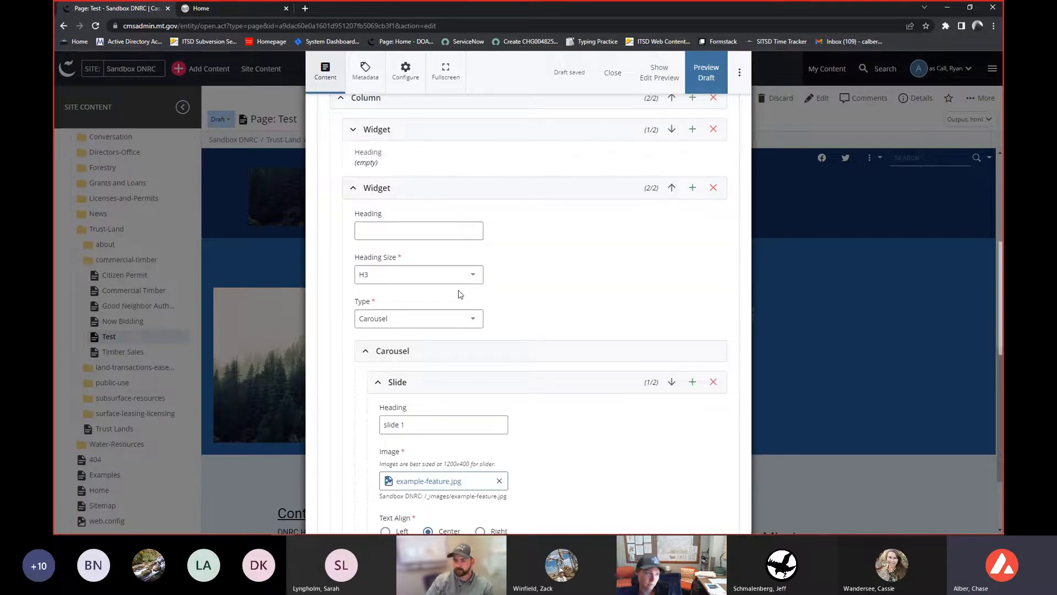
scroll(457, 300, down, 3)
scroll(446, 315, down, 3)
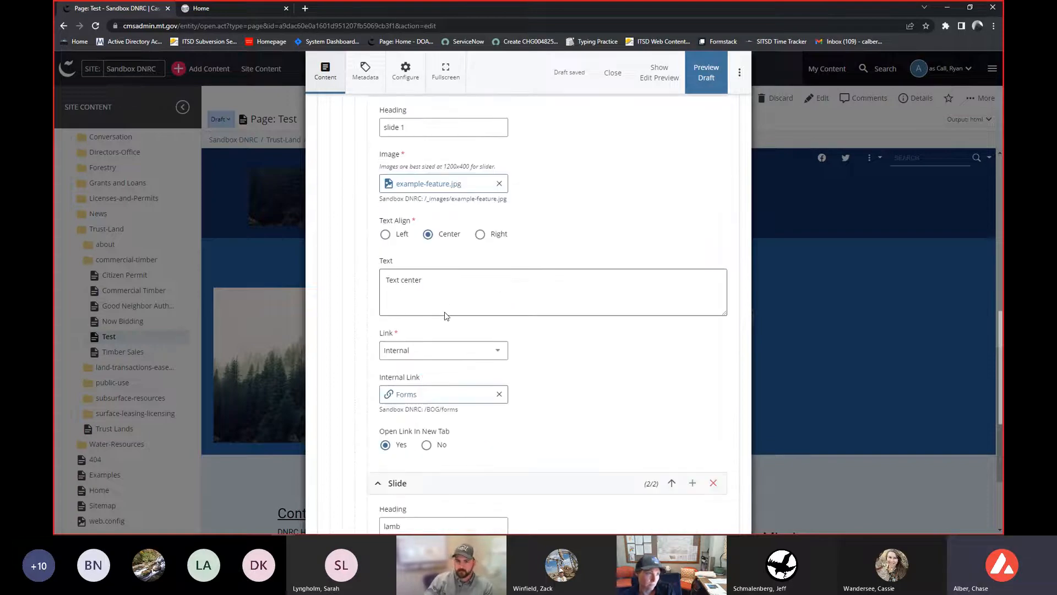
scroll(449, 319, down, 1)
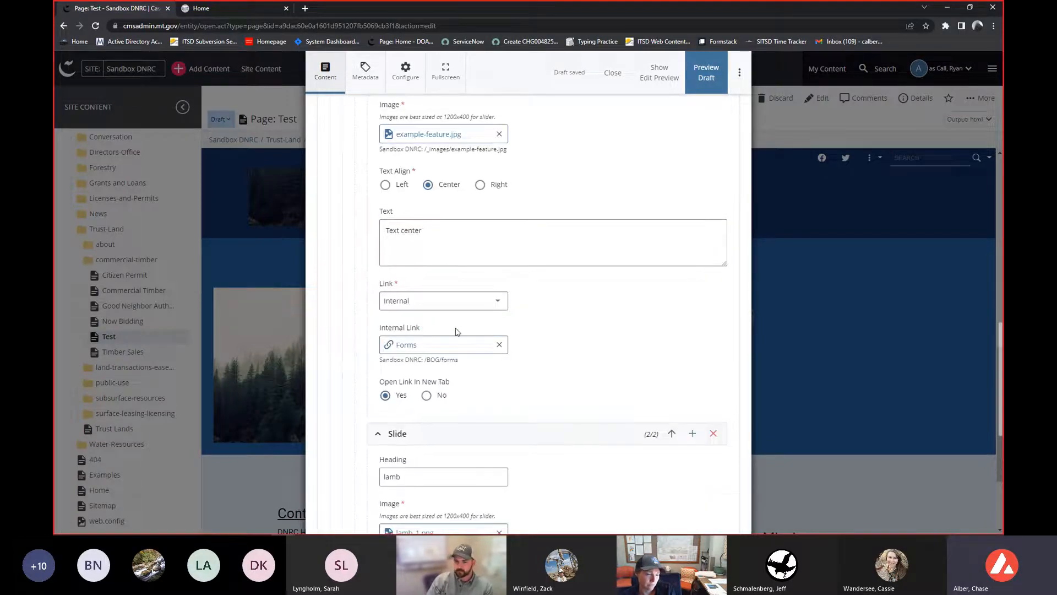
scroll(455, 337, down, 1)
scroll(453, 341, up, 6)
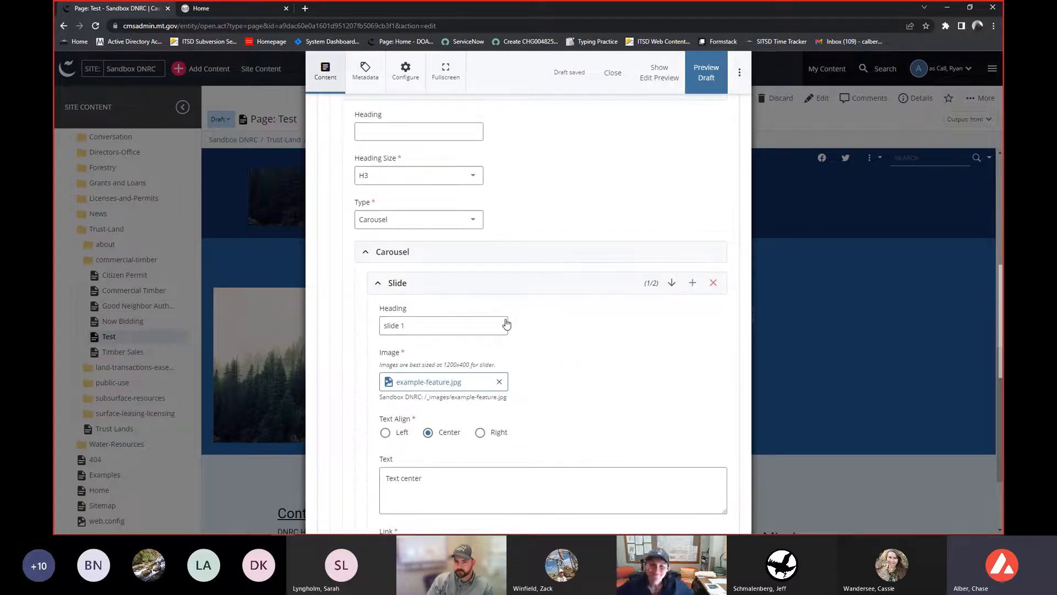
scroll(634, 413, down, 4)
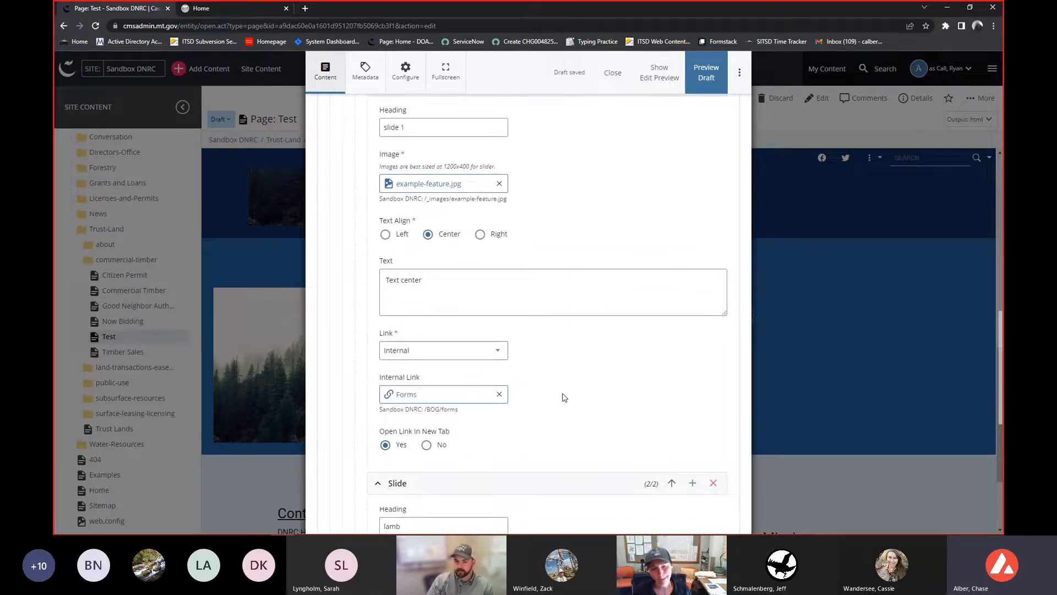
scroll(562, 398, down, 4)
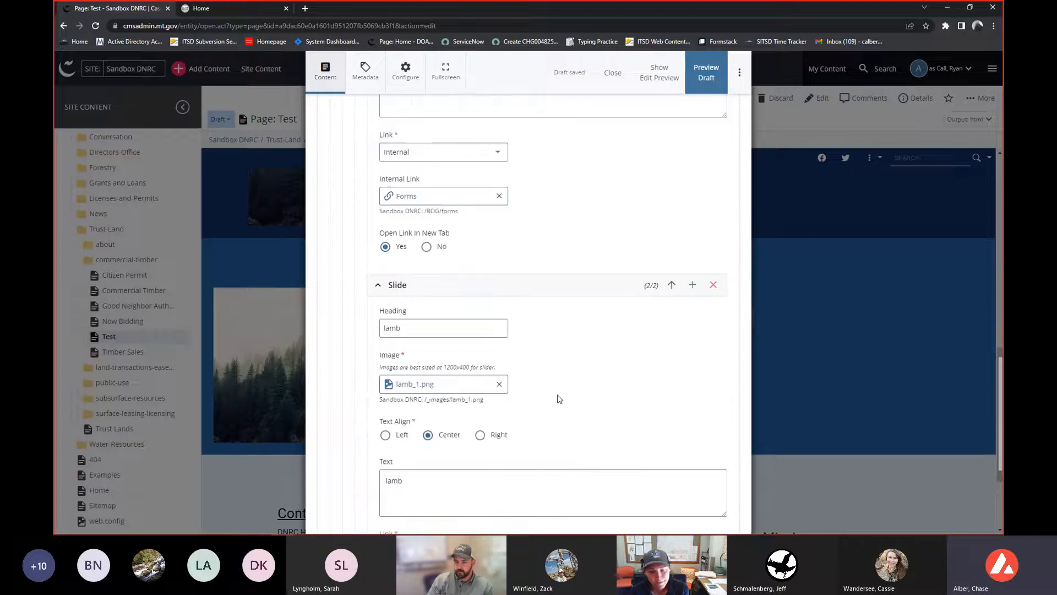
scroll(542, 413, down, 6)
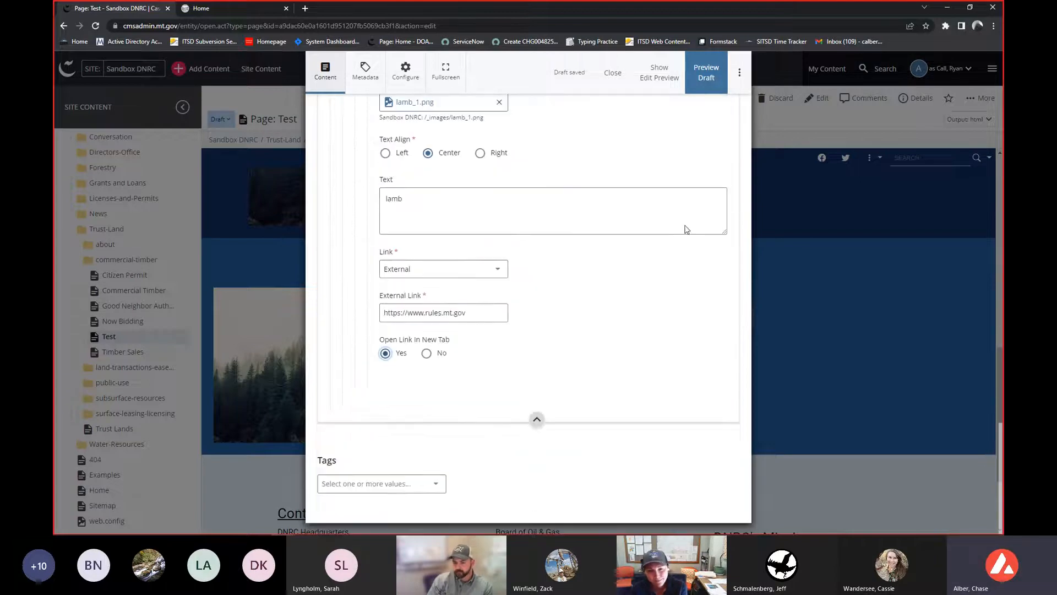
- Run the content checks and submit the page edits with the comment "Added Row."
click(740, 80)
click(629, 277)
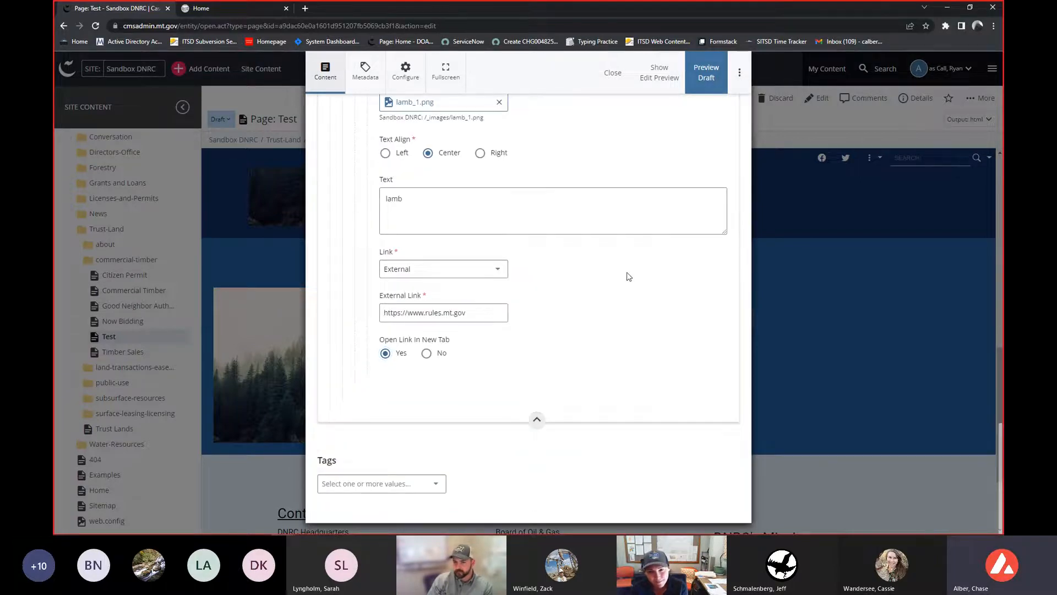
click(700, 82)
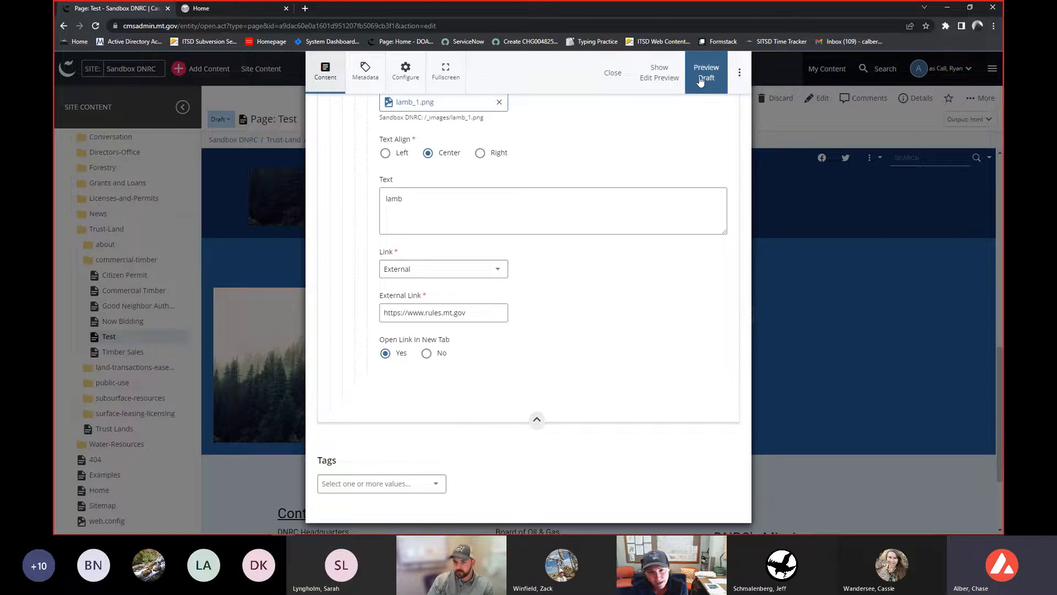
click(740, 76)
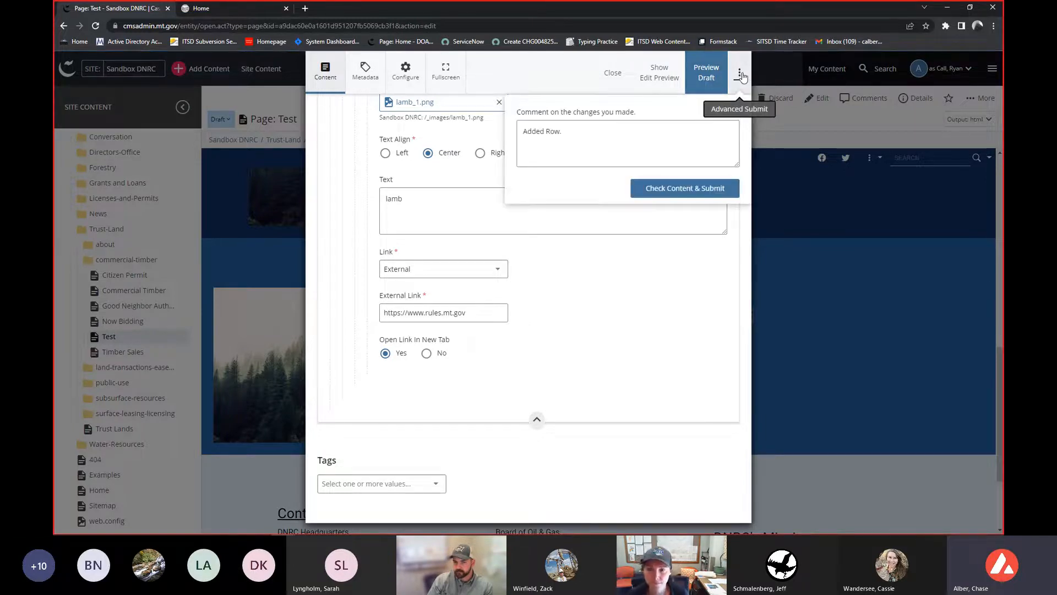
click(687, 194)
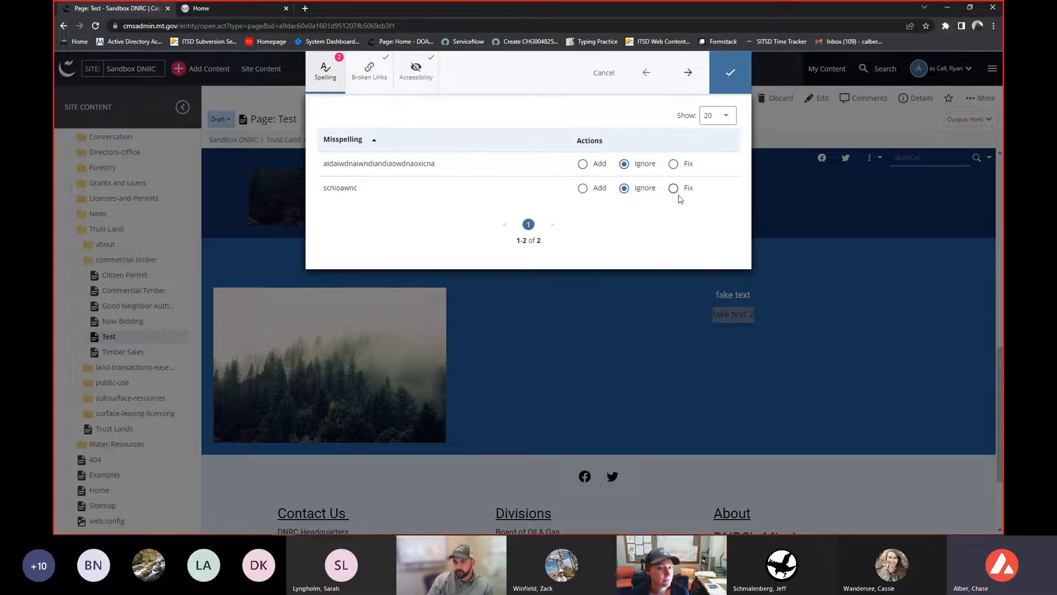
click(743, 81)
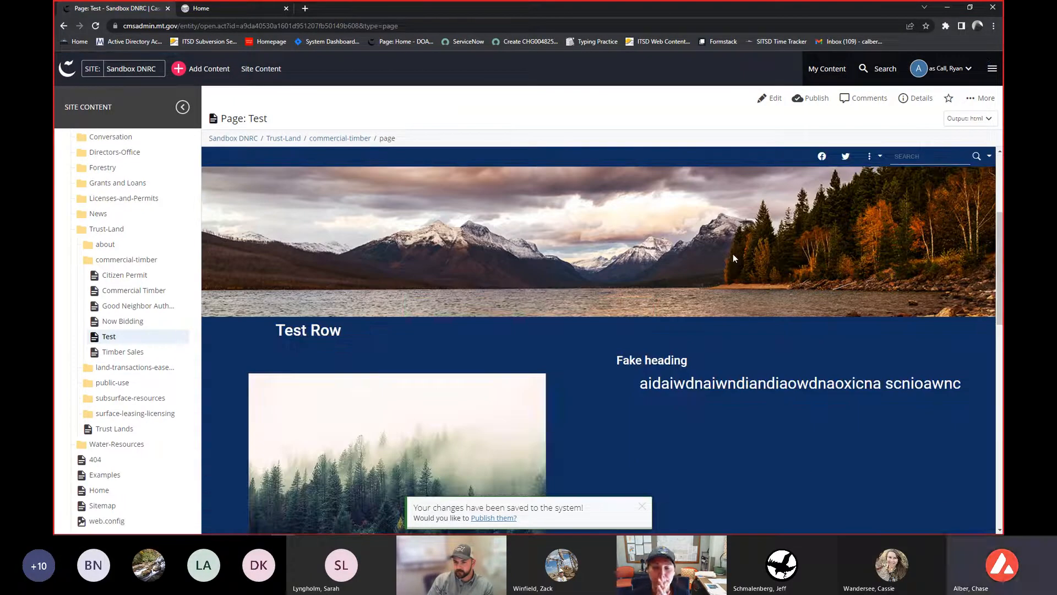
- Scroll through the saved Test page to review the new rows and the carousel
scroll(732, 257, down, 4)
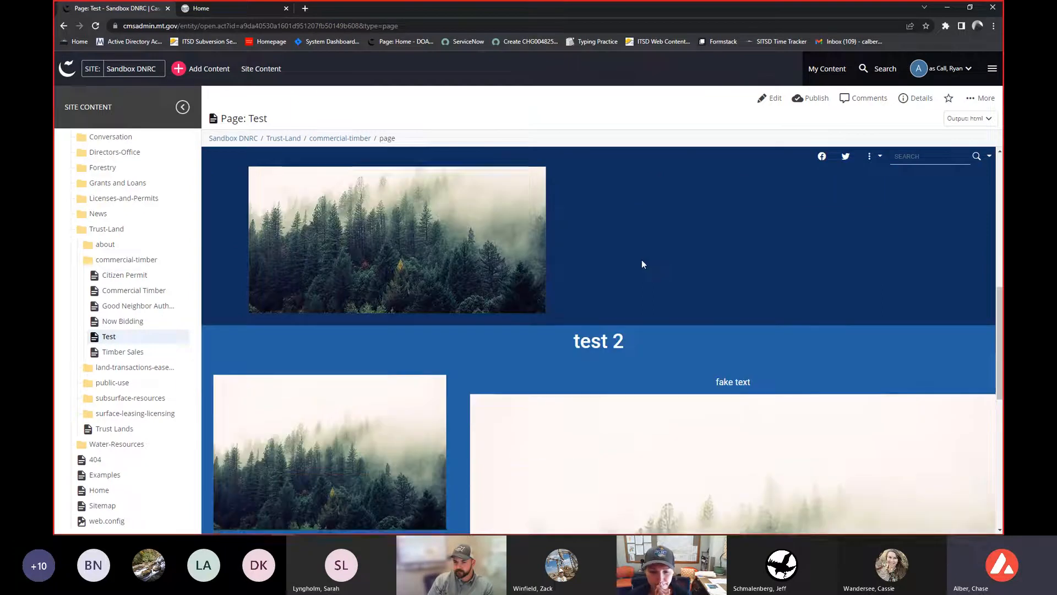
scroll(642, 262, down, 5)
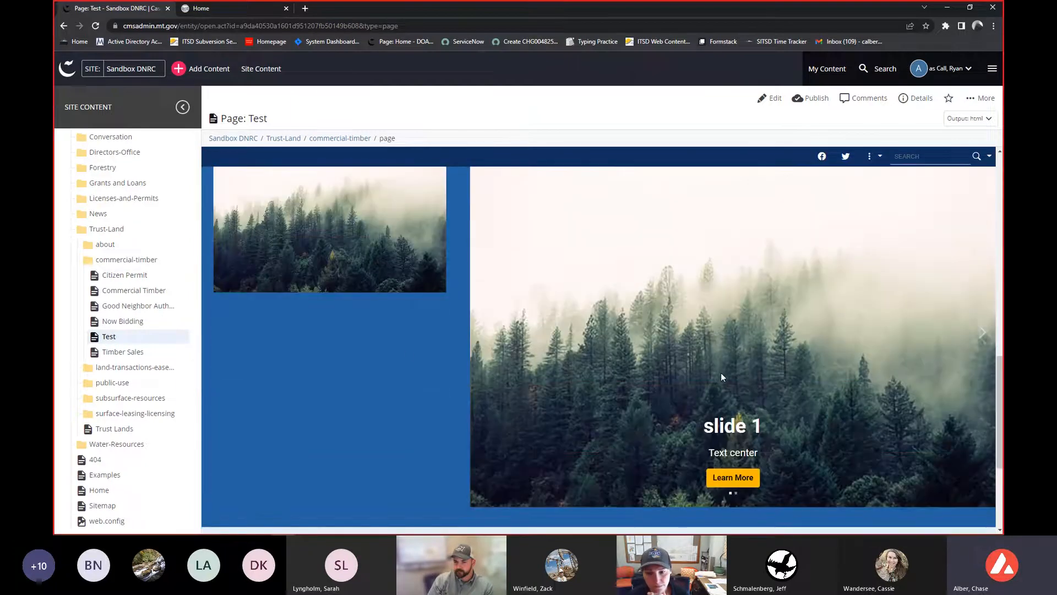
scroll(721, 377, up, 2)
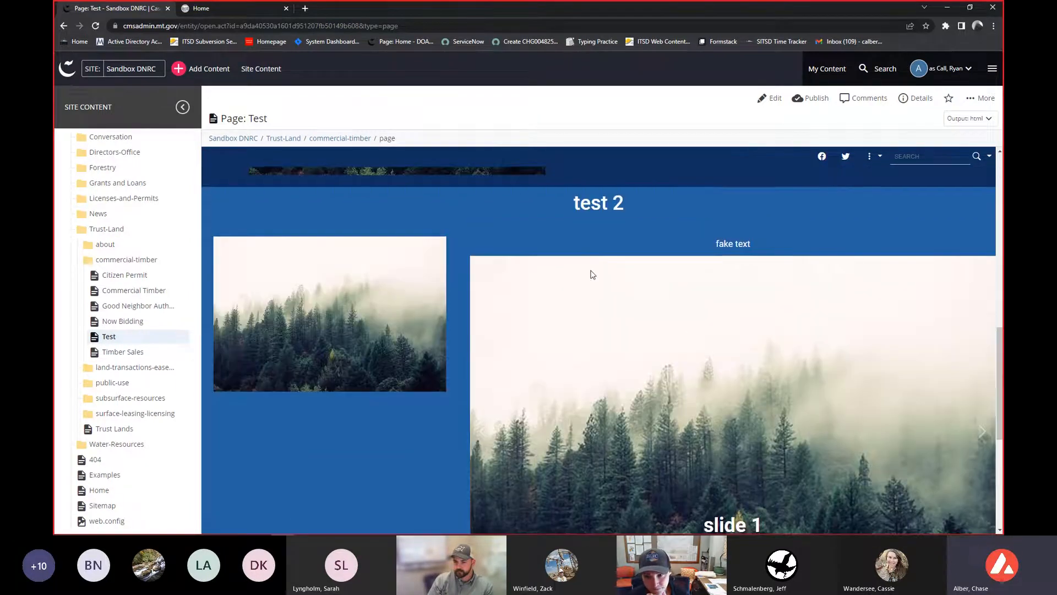
scroll(591, 274, down, 1)
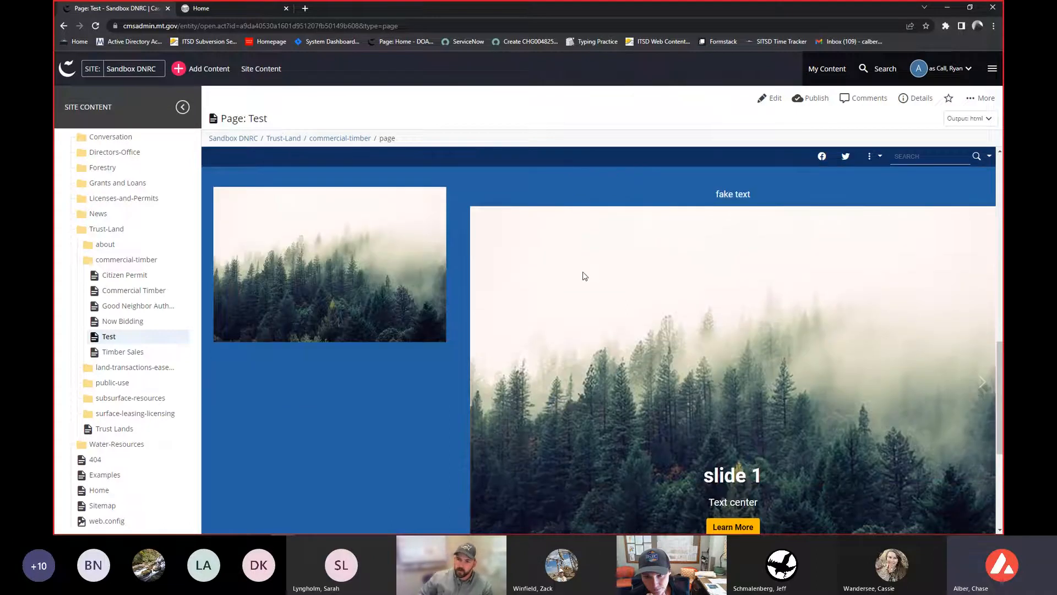
scroll(567, 281, down, 1)
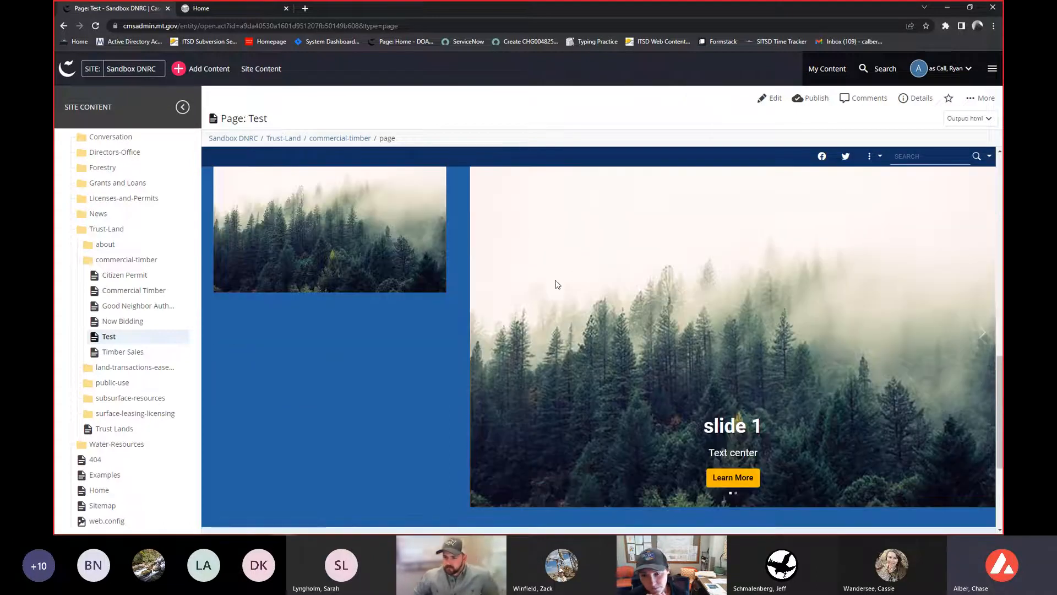
scroll(286, 260, up, 2)
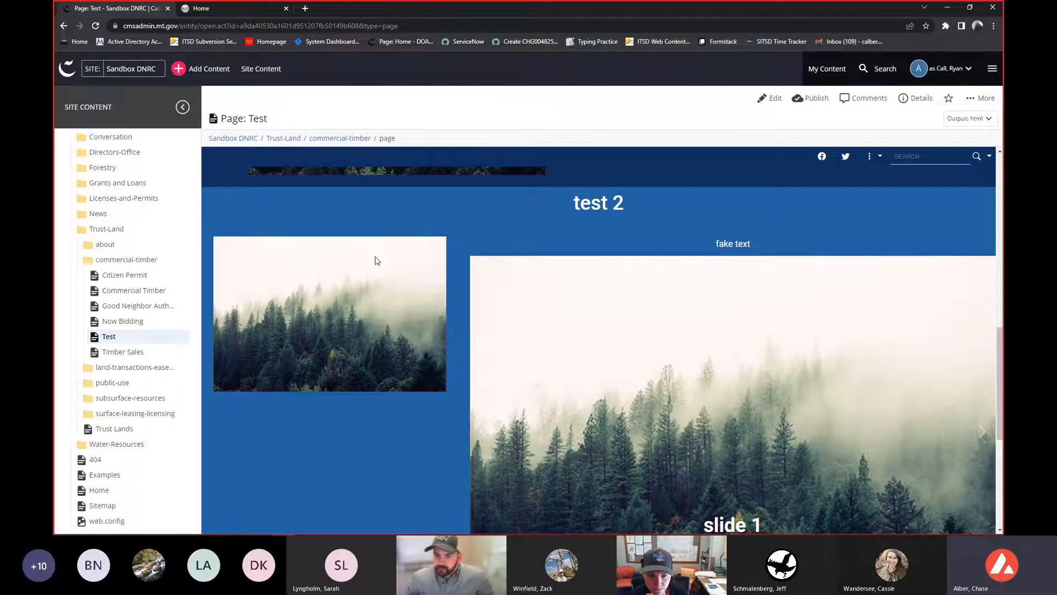
scroll(514, 266, down, 3)
scroll(841, 296, up, 2)
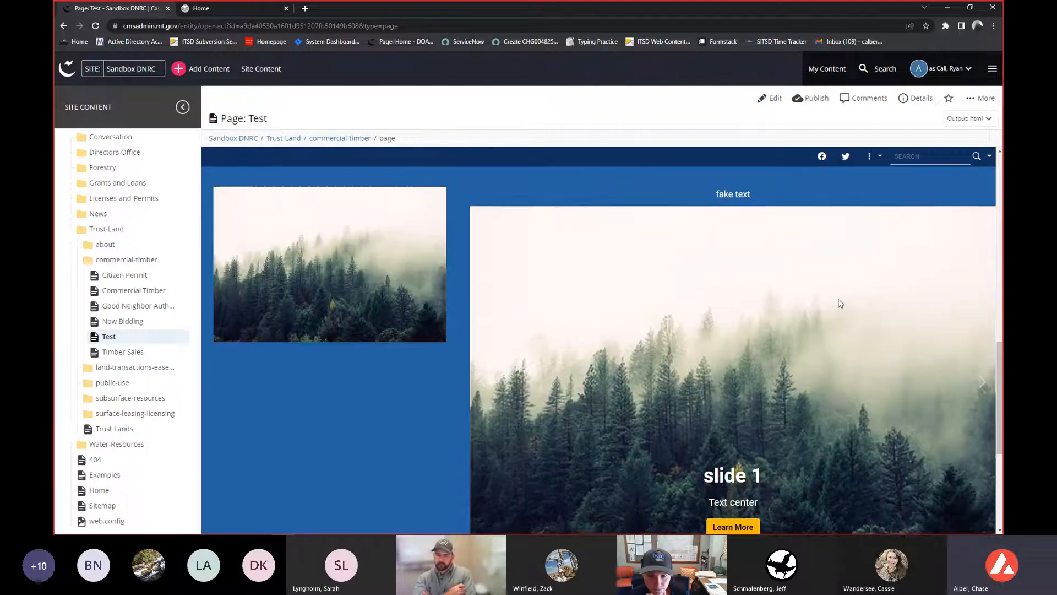
scroll(859, 306, down, 1)
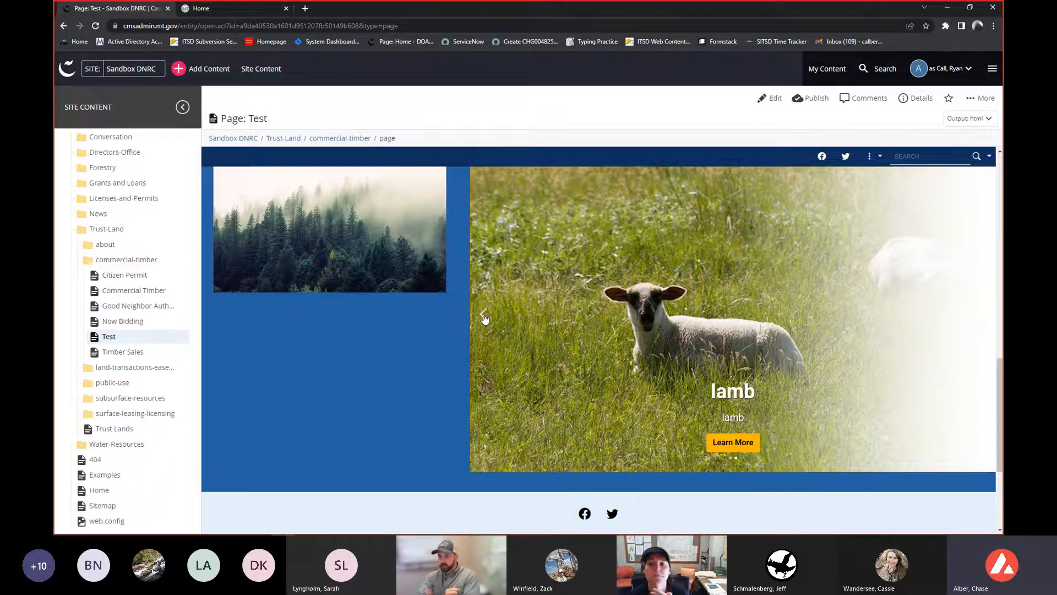
- Cycle through the carousel slides and test the lamb slide's Learn More link, closing the tab it opens
click(484, 318)
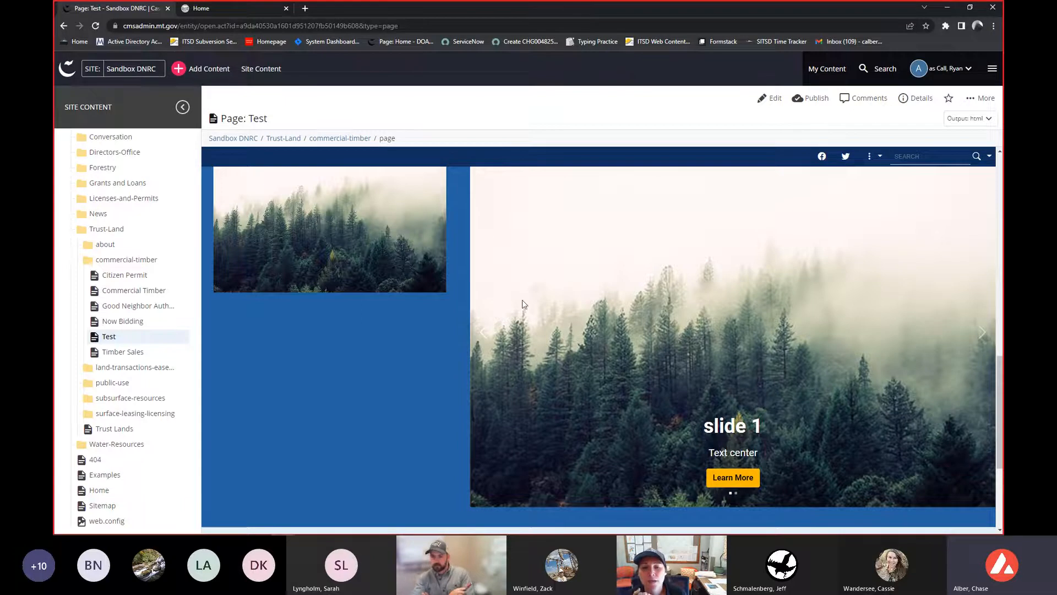
click(483, 337)
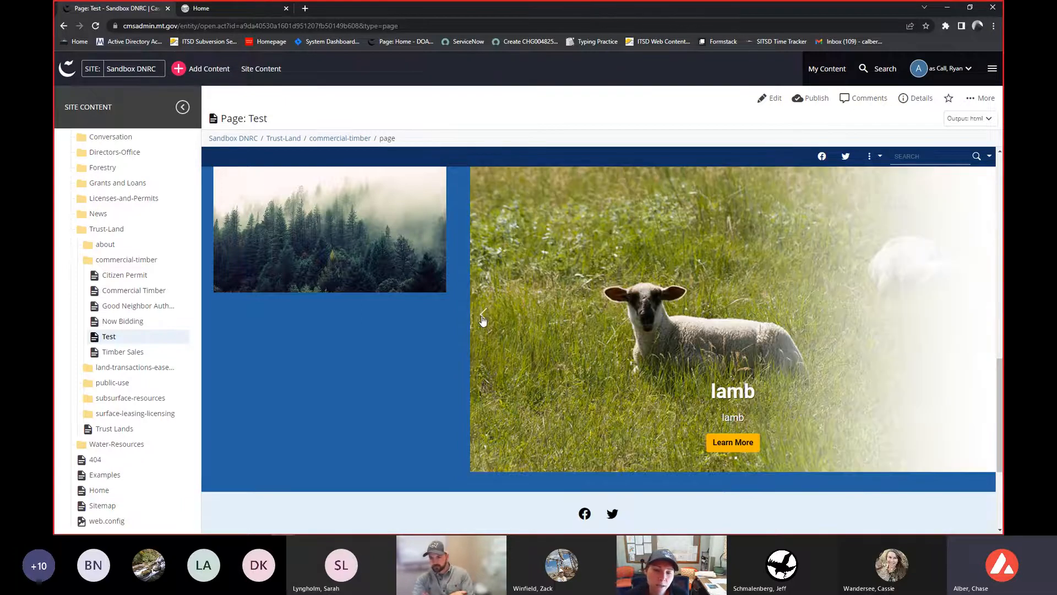
click(483, 321)
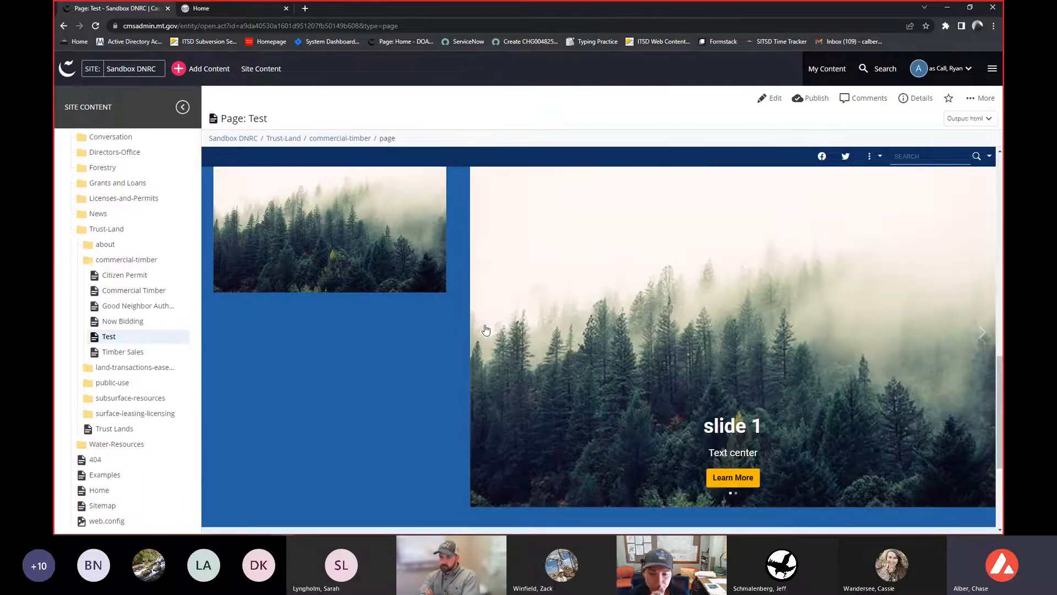
click(486, 329)
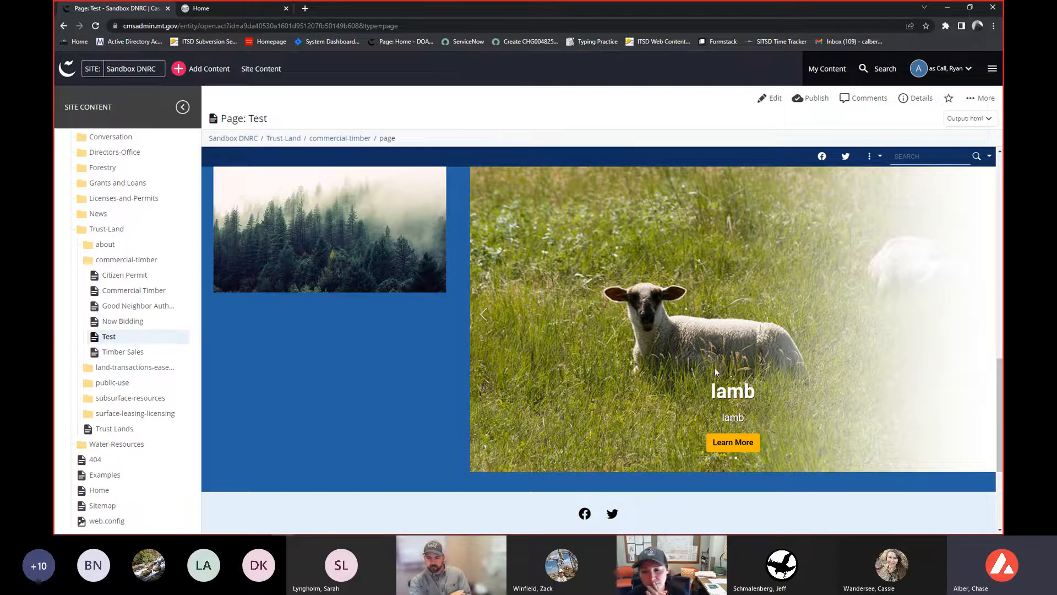
click(749, 443)
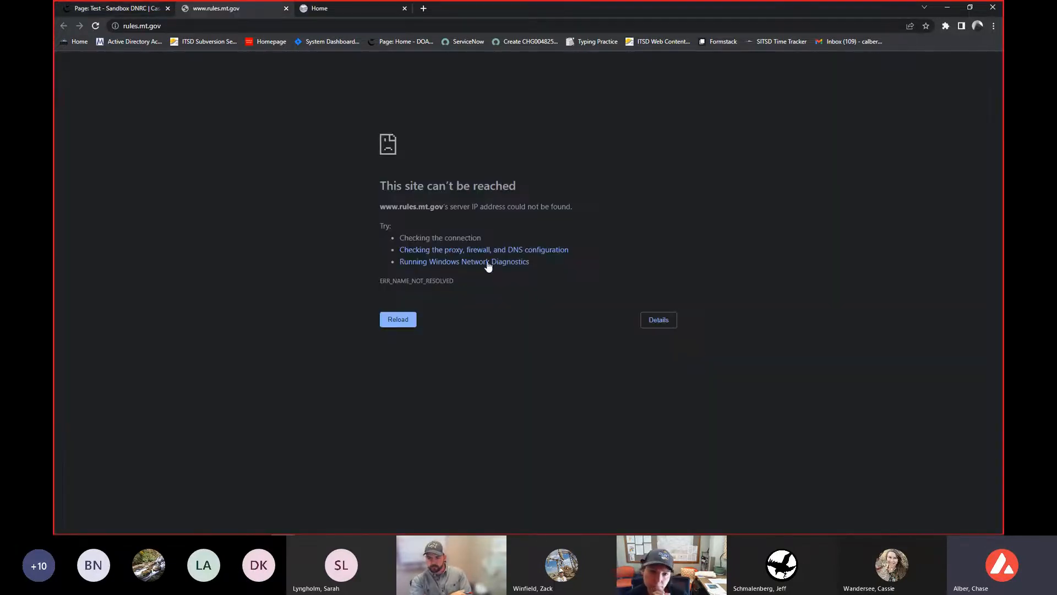
key(ctrl+w)
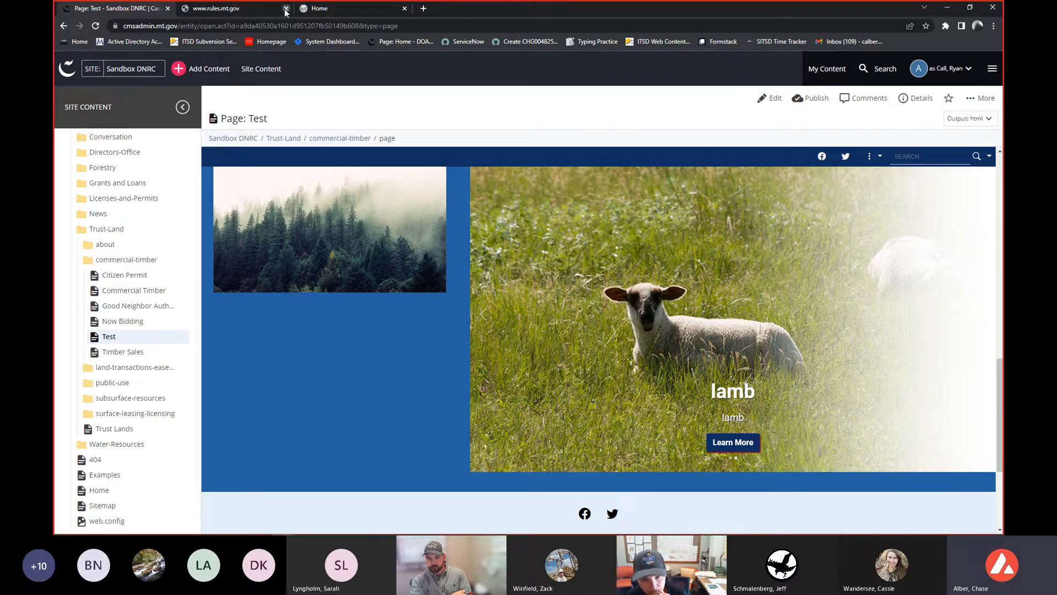
- Switch to slide 1 and follow its Learn More link
click(978, 331)
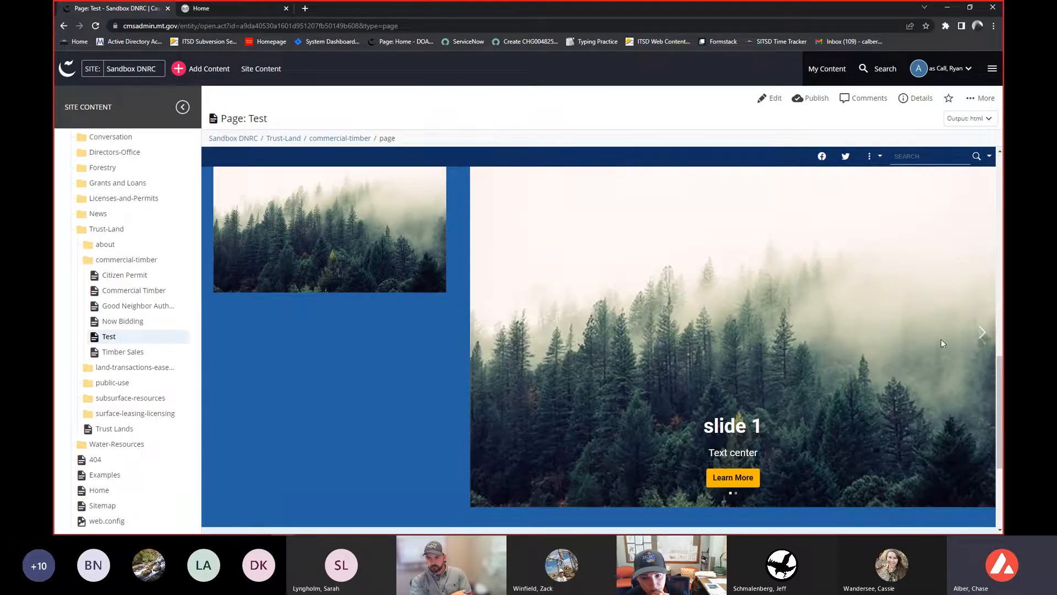
click(725, 478)
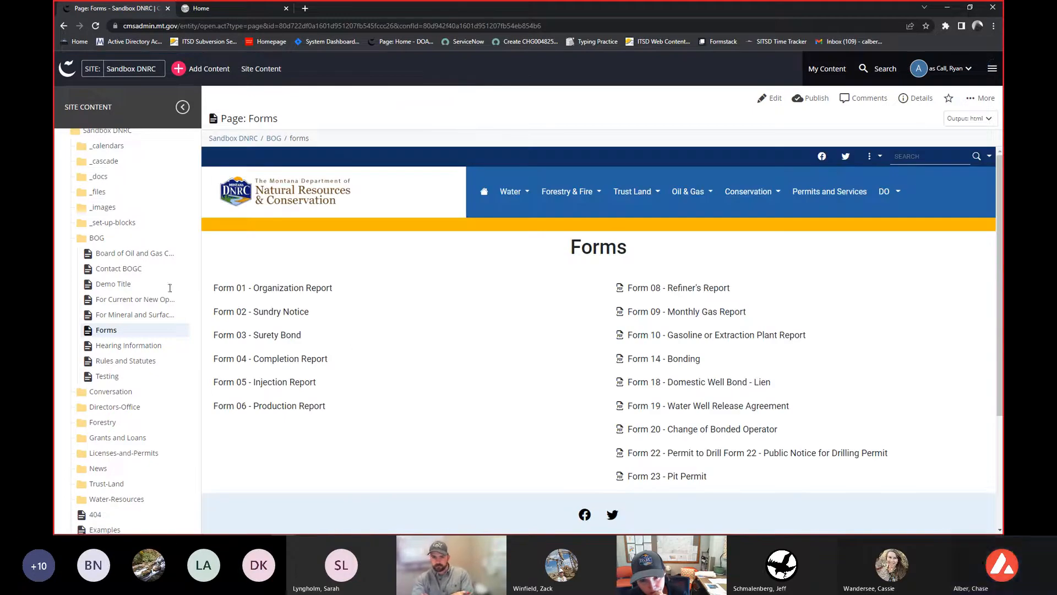
- Return to the Test page in the Trust-Land commercial-timber folder and scroll through its content
scroll(170, 288, down, 1)
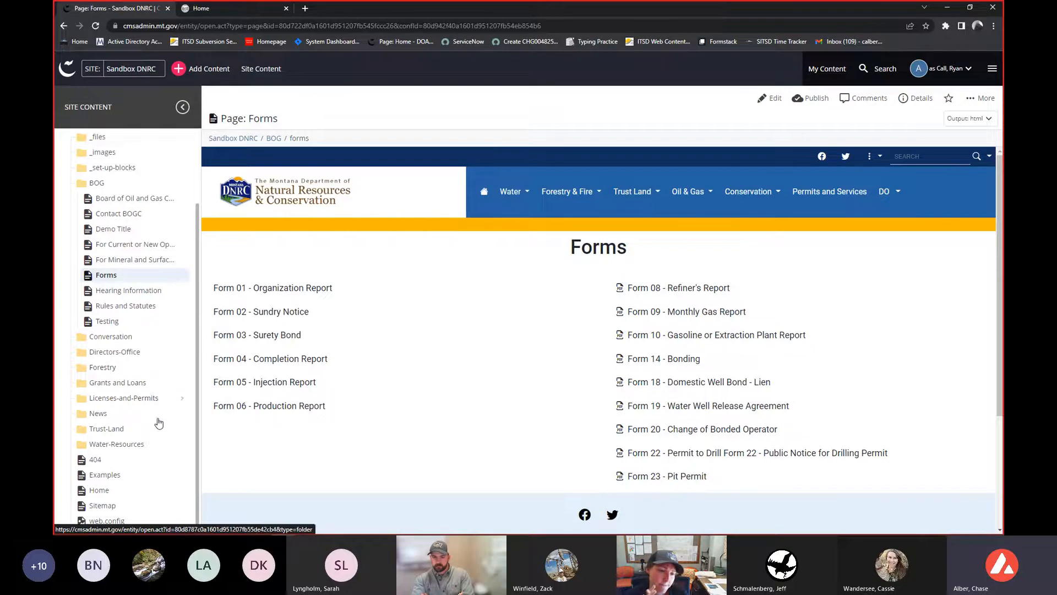
click(183, 432)
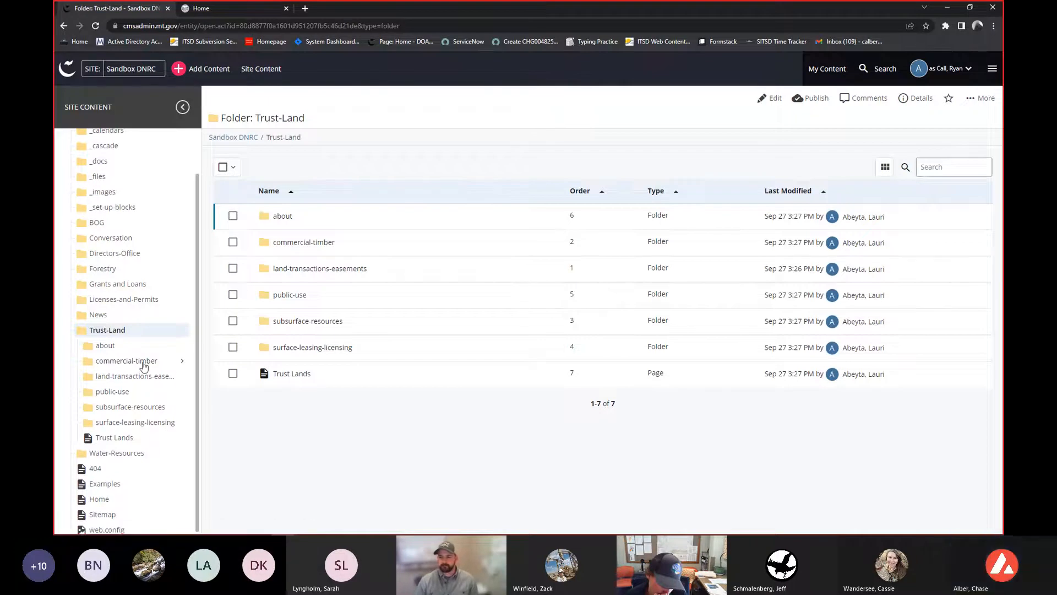
click(182, 363)
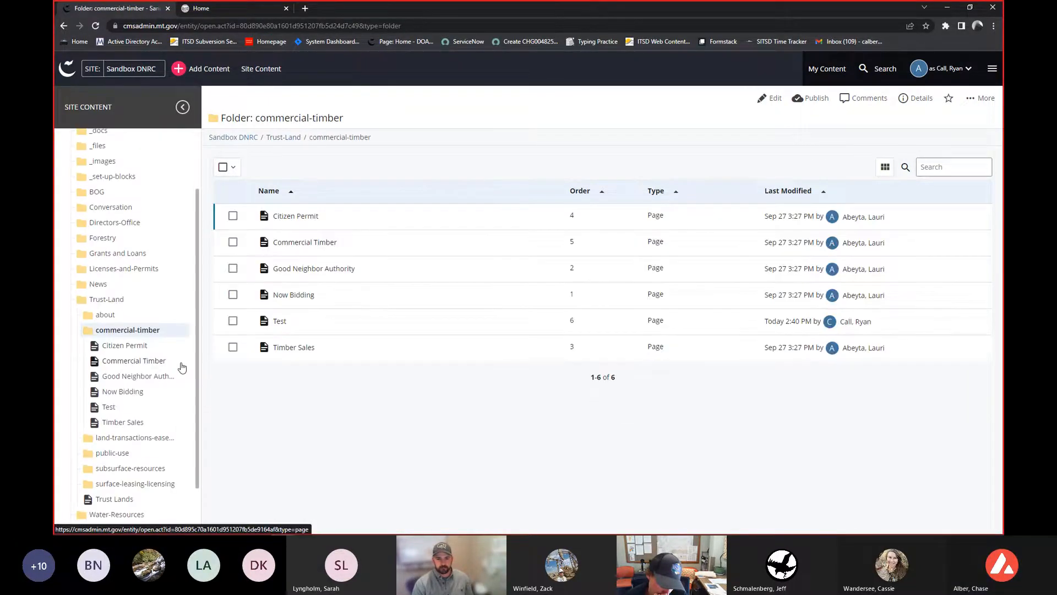
click(135, 410)
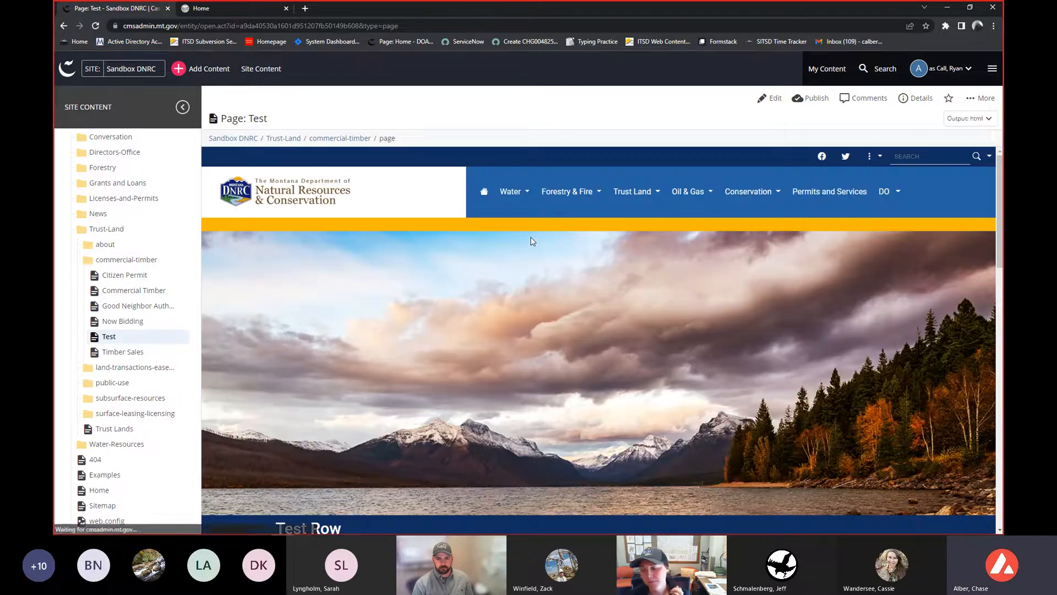
scroll(571, 262, down, 3)
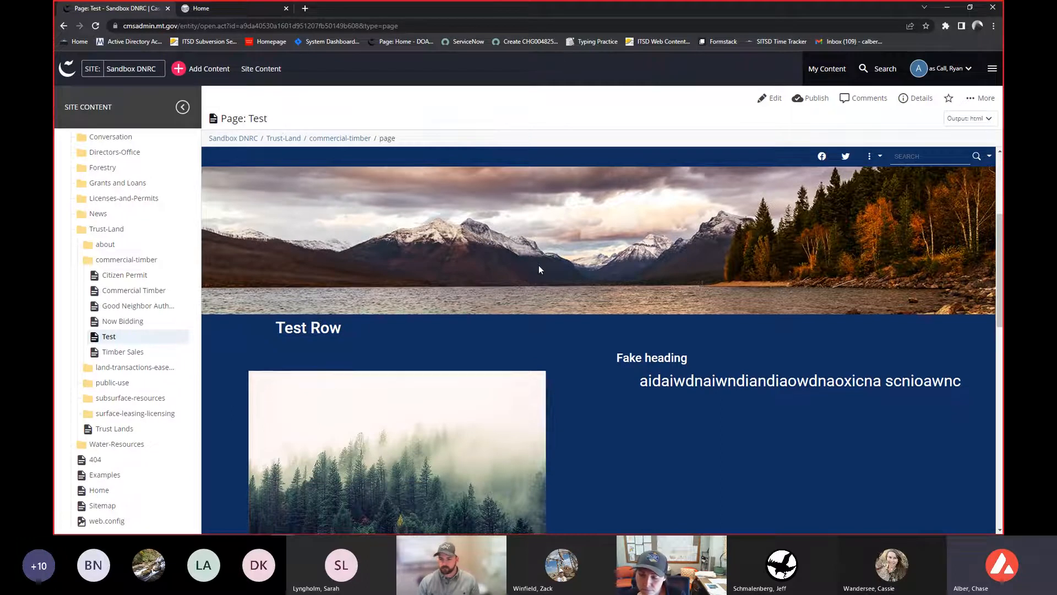
scroll(539, 269, down, 3)
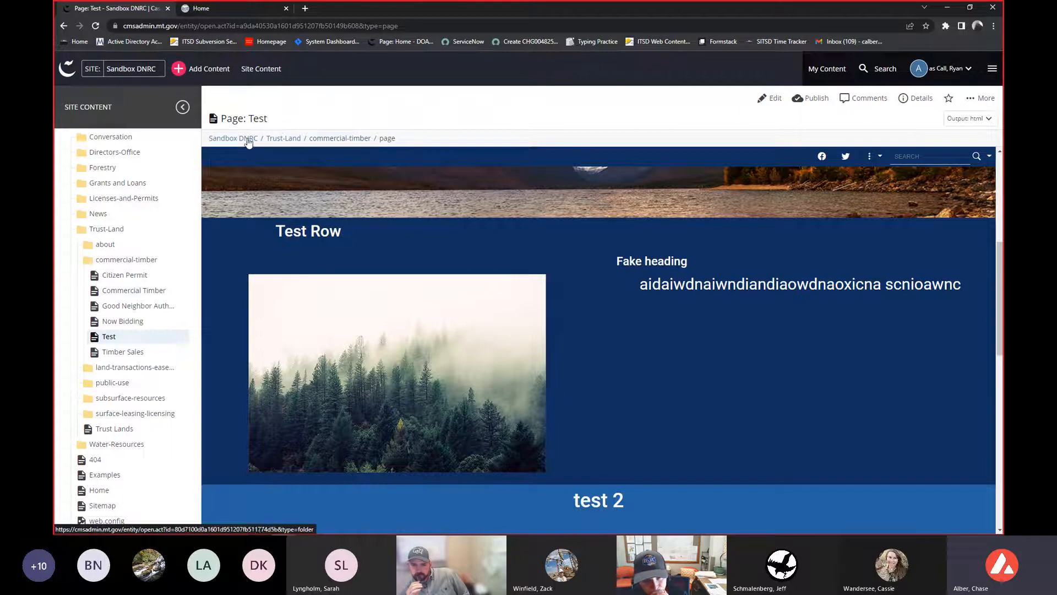
scroll(114, 341, up, 1)
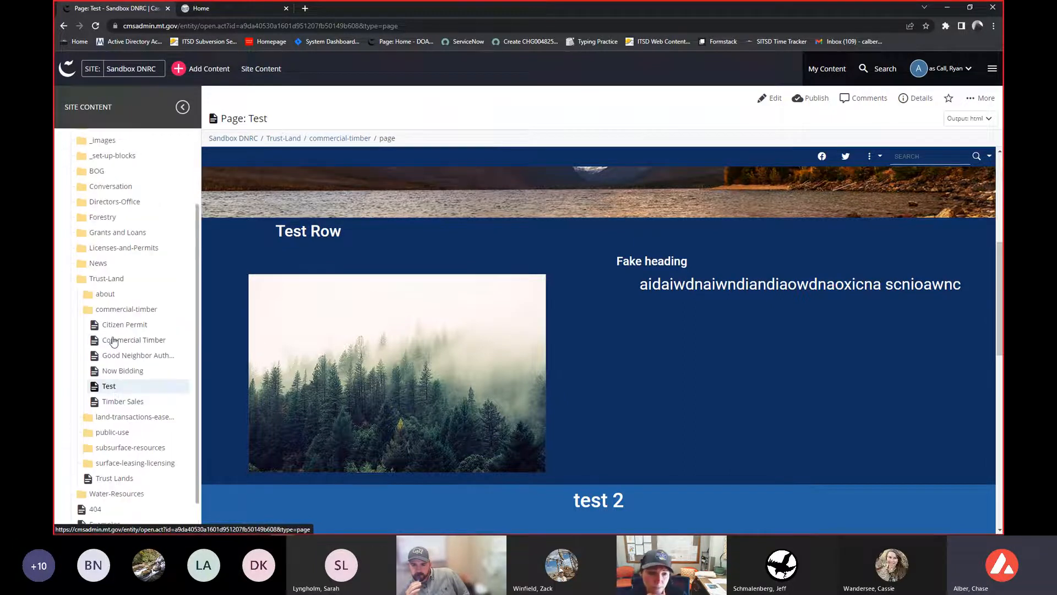
scroll(113, 341, down, 1)
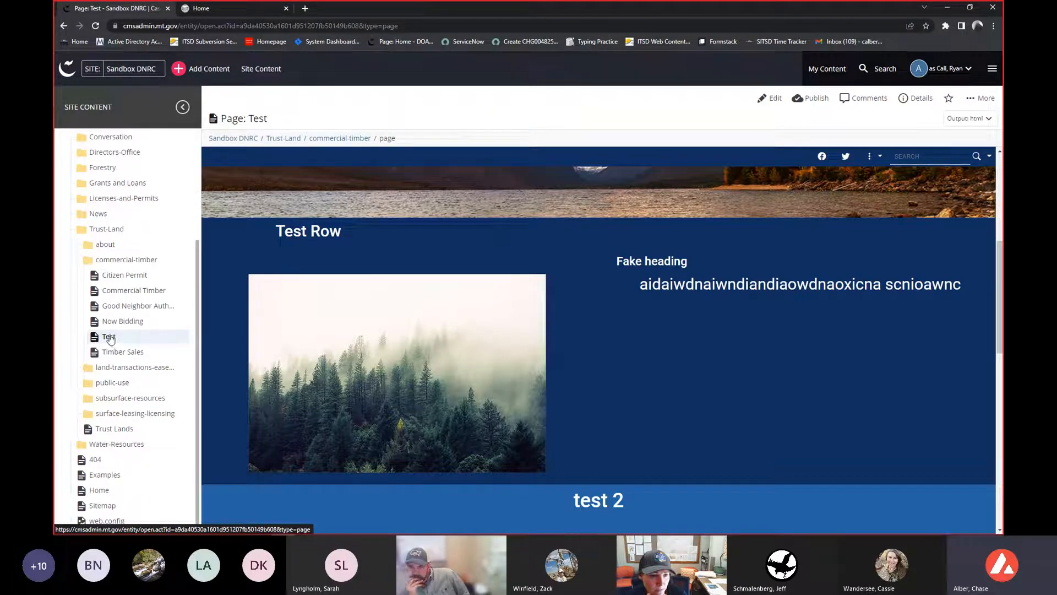
- Expand the about folder and inspect the Test page's details panel with its path and available actions
click(105, 244)
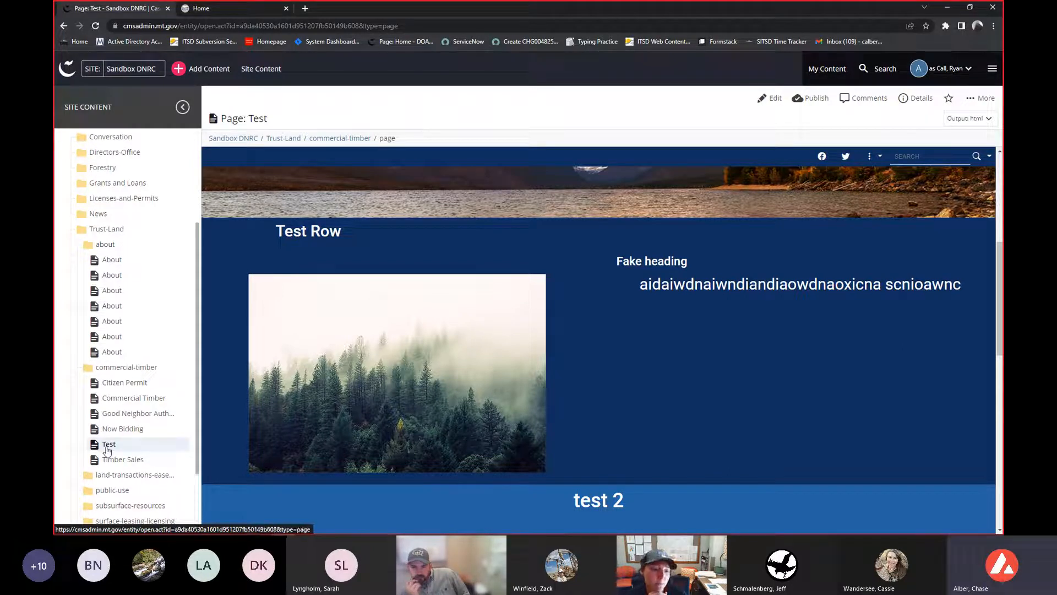
mouse_move(108, 450)
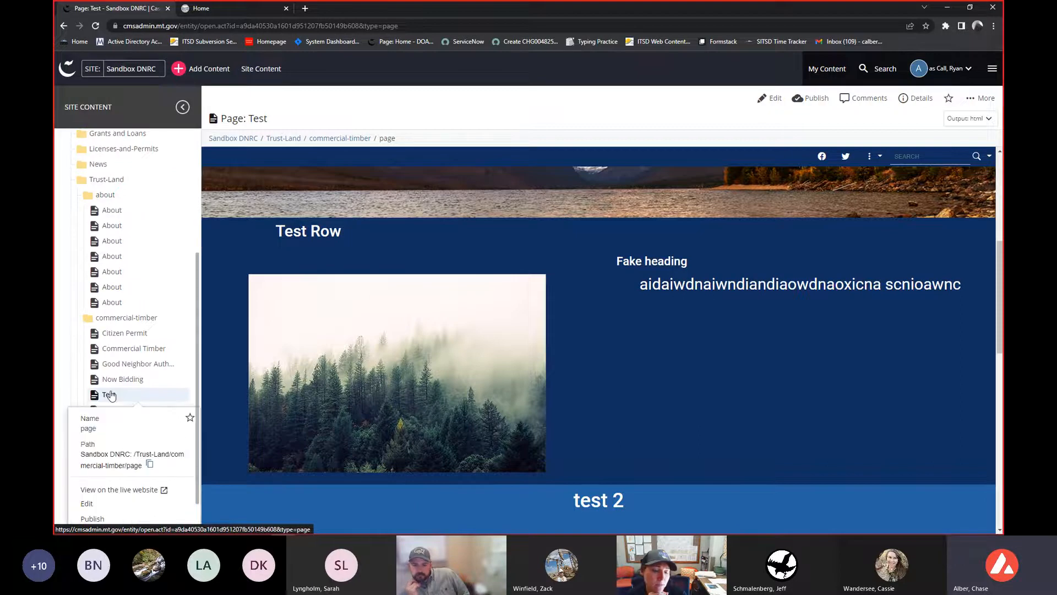
scroll(115, 429, down, 2)
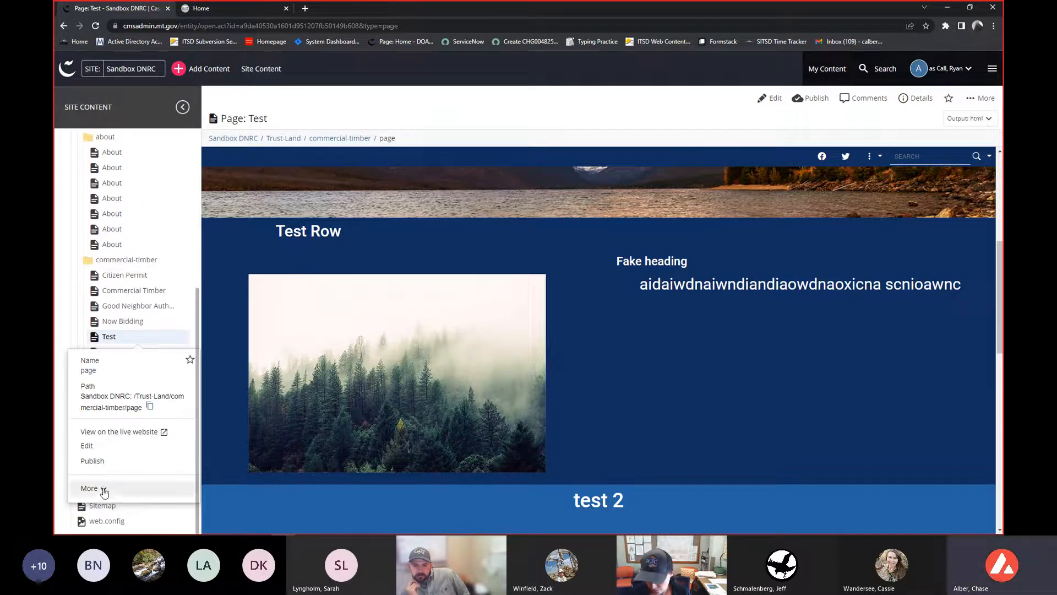
scroll(110, 468, down, 3)
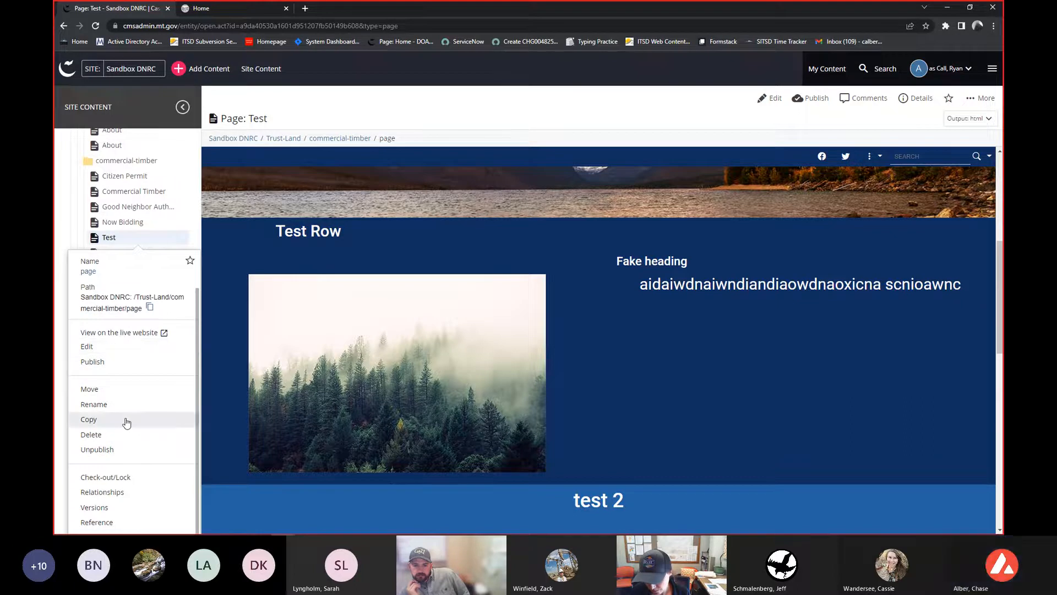
ctrl+scroll(126, 423, up, 1)
ctrl+scroll(126, 423, up, 2)
scroll(155, 297, down, 2)
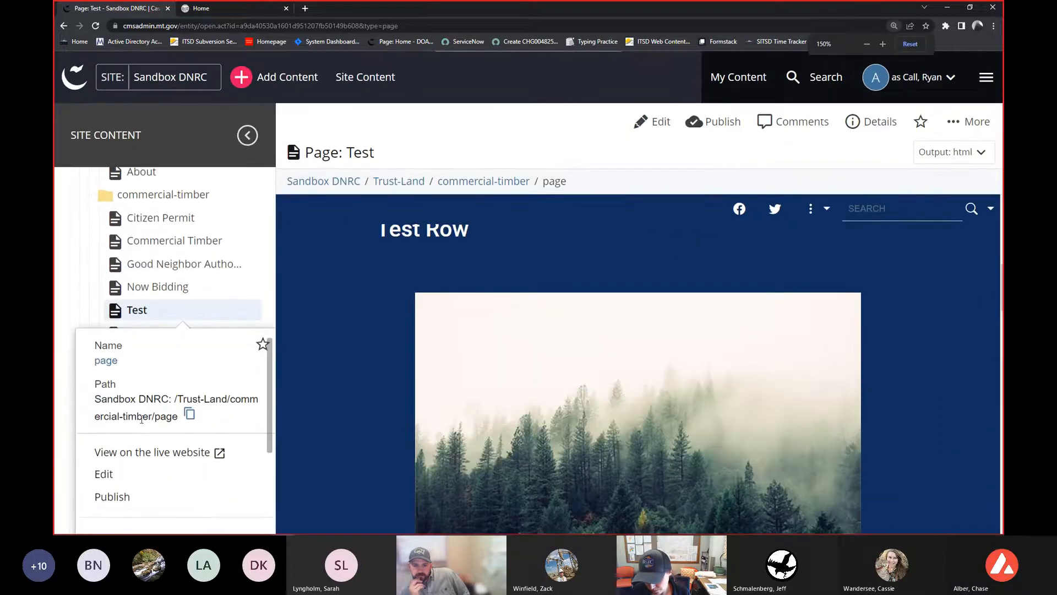
scroll(152, 292, down, 3)
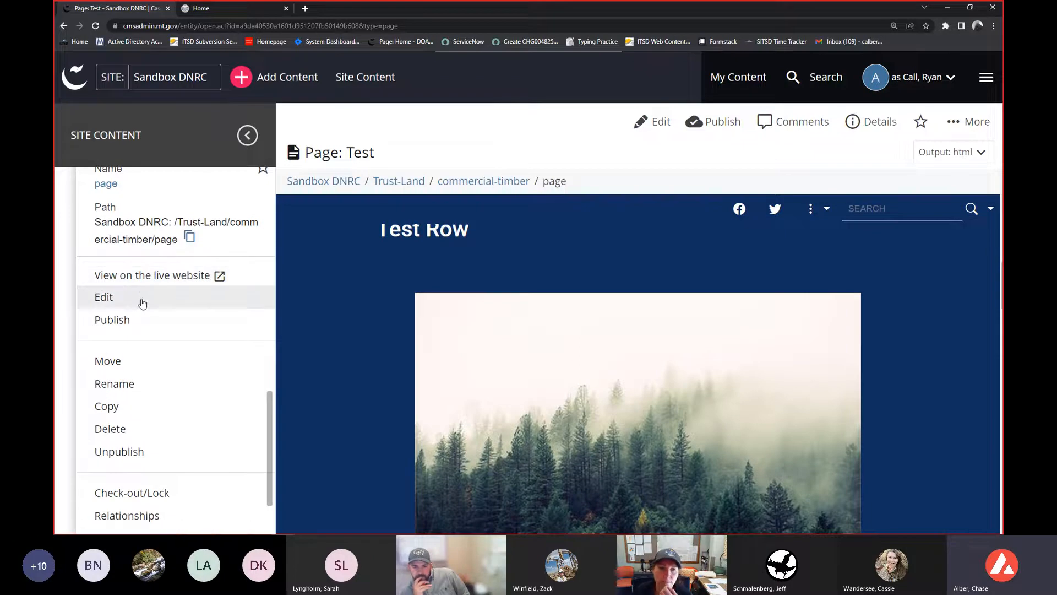
- Review the list of actions available for the Test page in the site content panel
scroll(142, 303, down, 1)
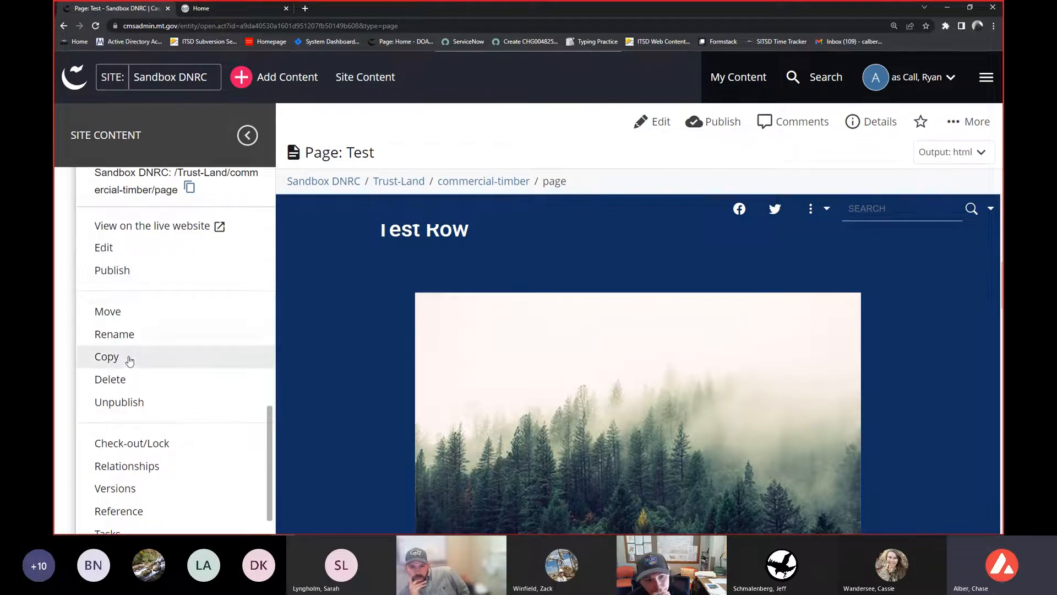
scroll(132, 364, down, 1)
scroll(124, 272, up, 1)
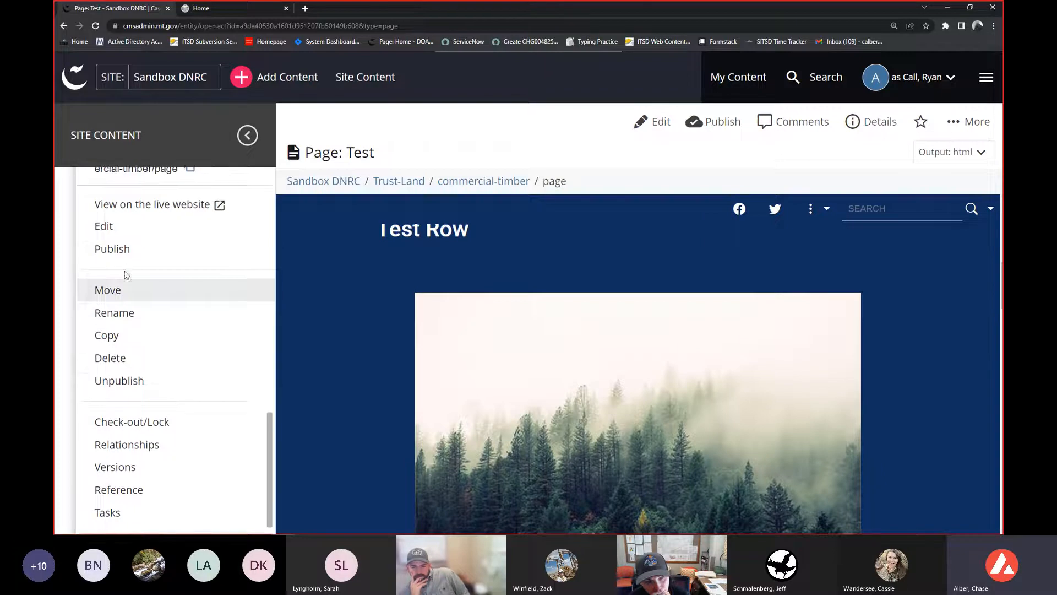
scroll(129, 292, up, 1)
scroll(116, 352, up, 2)
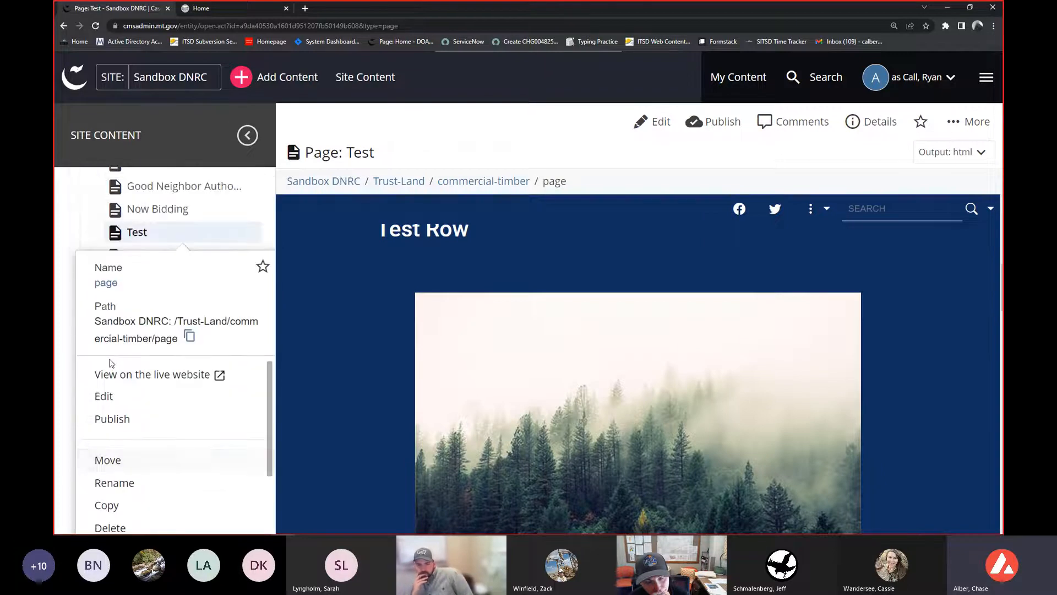
scroll(108, 367, down, 2)
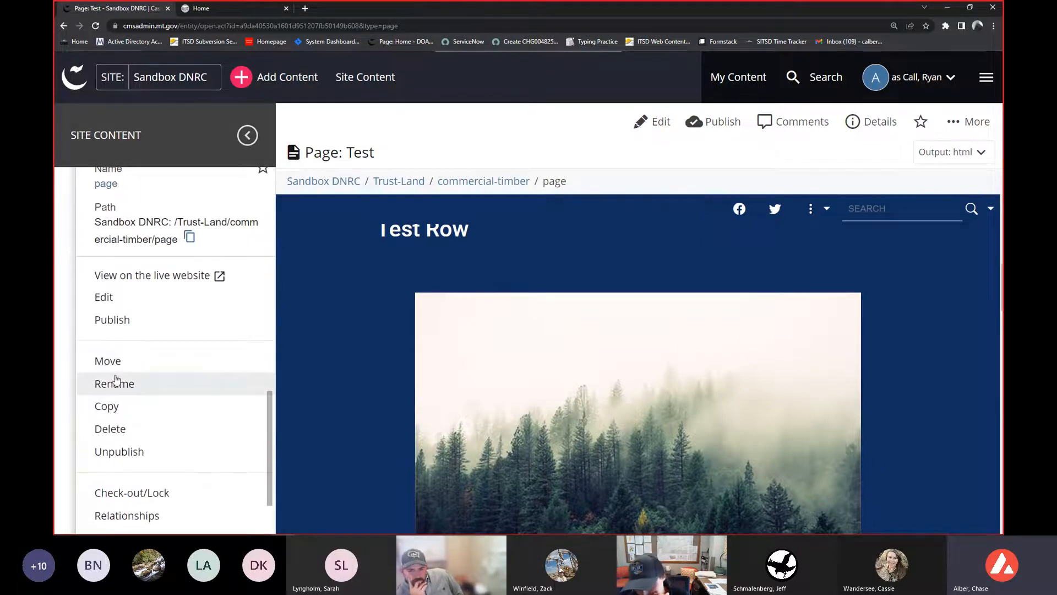
scroll(115, 380, up, 2)
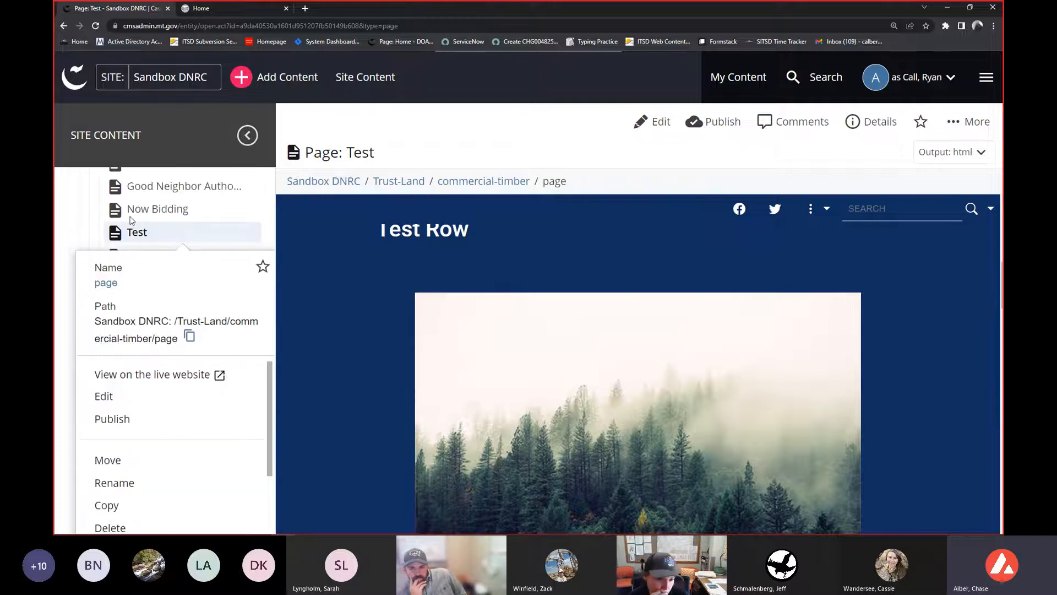
scroll(146, 378, down, 3)
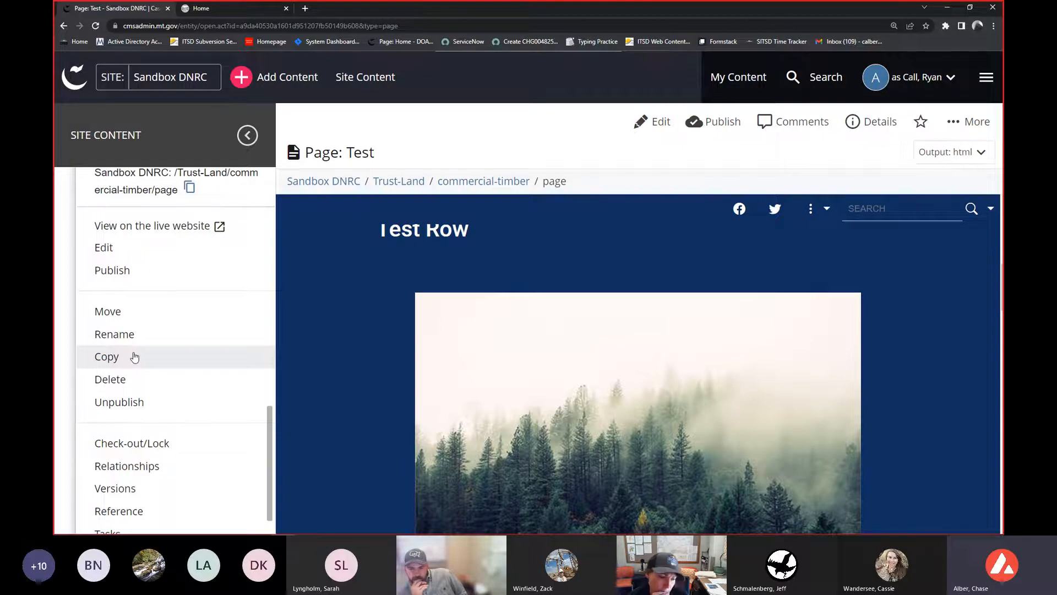
scroll(135, 375, down, 1)
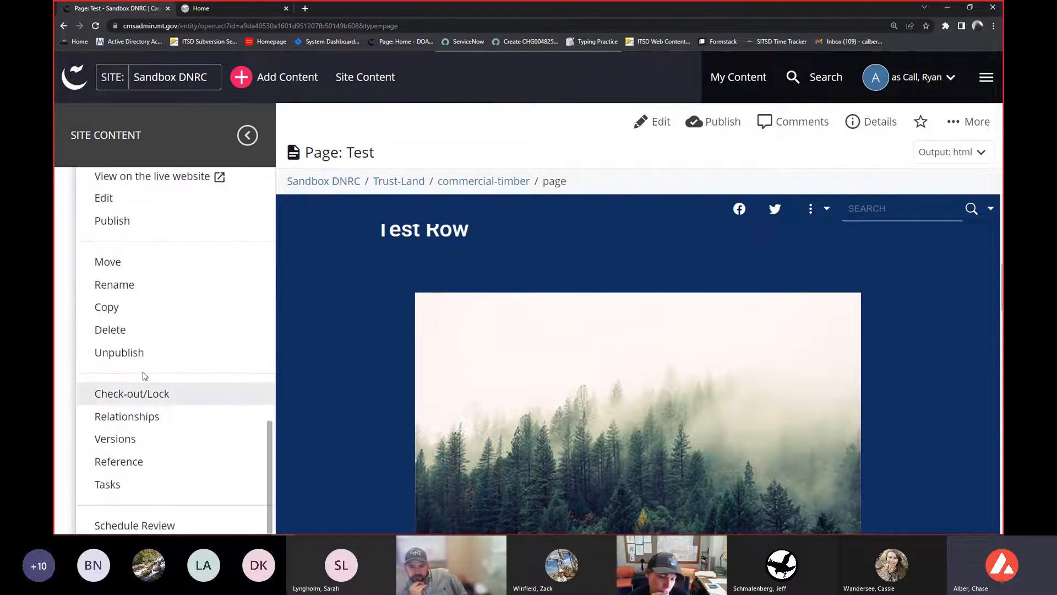
scroll(144, 369, down, 1)
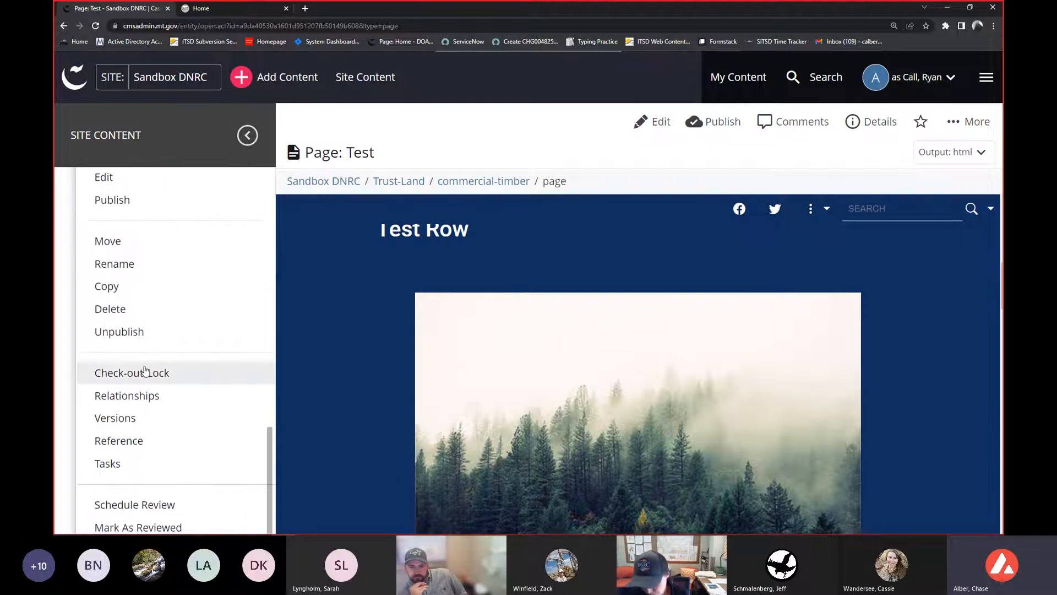
scroll(157, 370, up, 3)
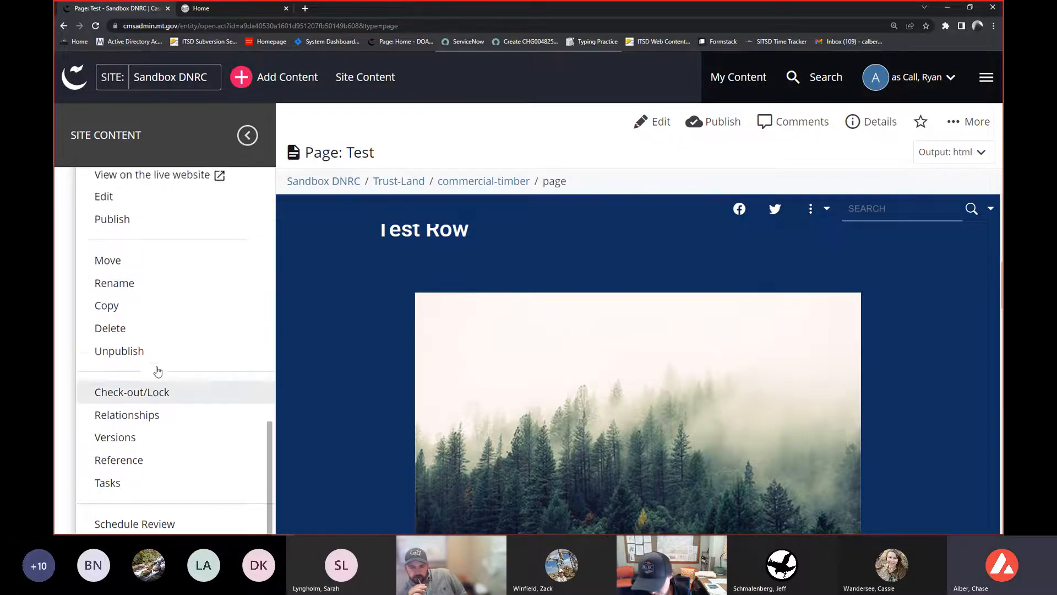
key(ctrl+minus)
key(ctrl+minus)
key(ctrl+minus)
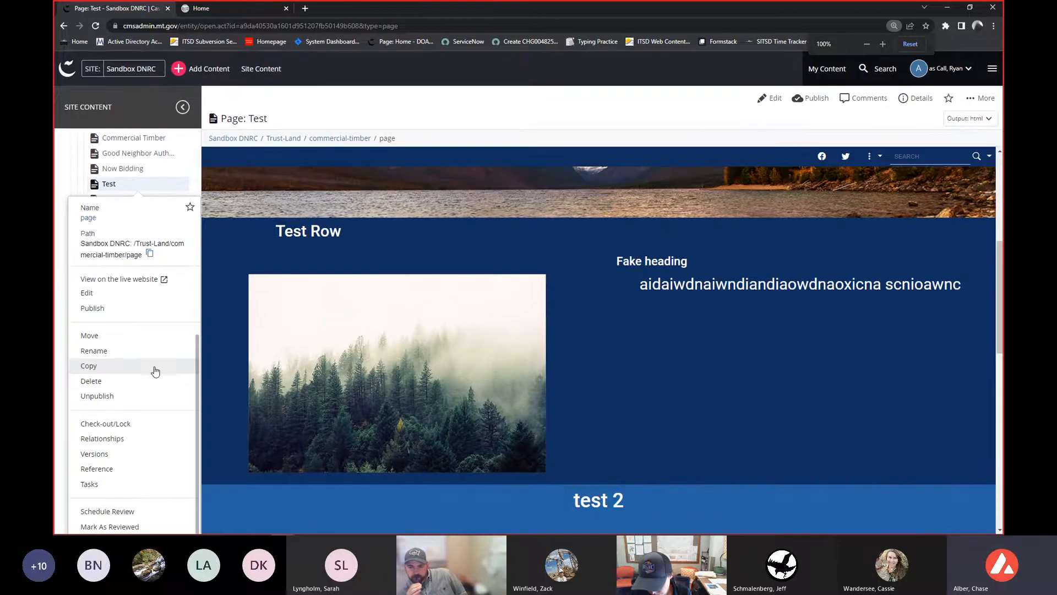
scroll(146, 364, up, 2)
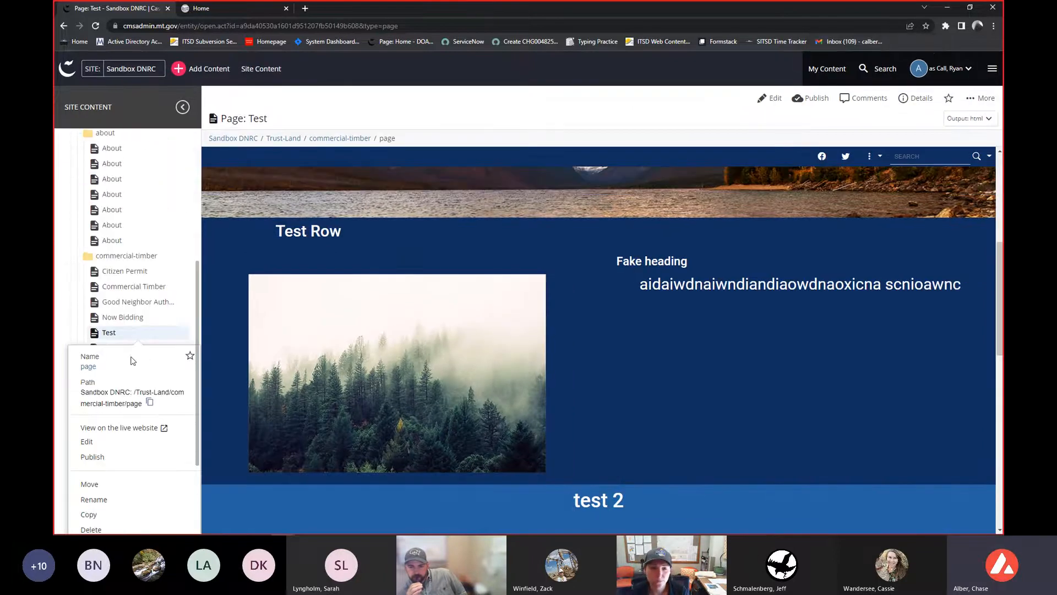
- Prepare a move of the Test page into the about folder with advanced unpublish settings shown, and cancel it
click(100, 485)
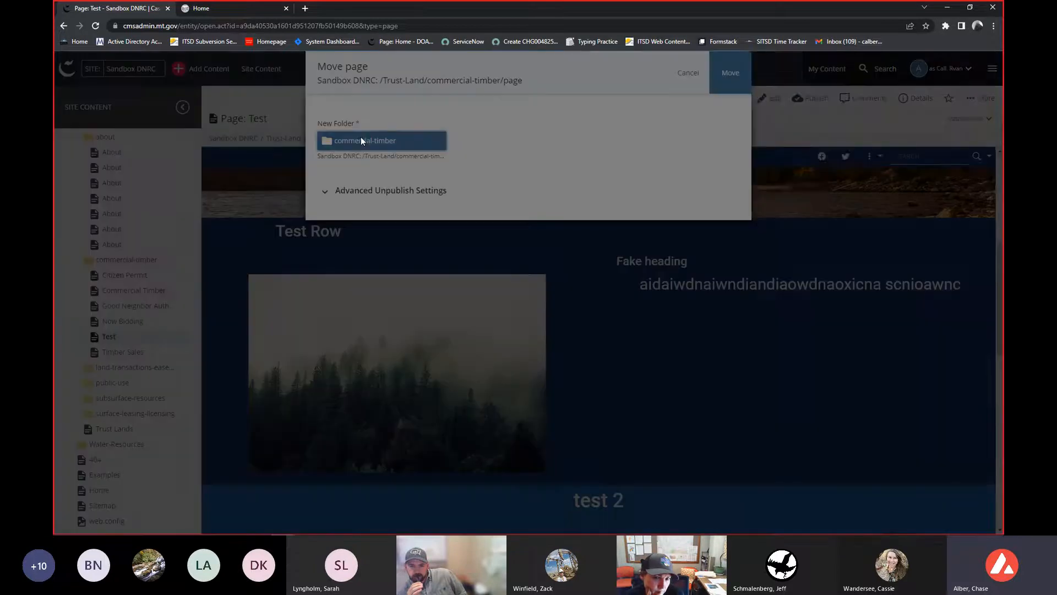
click(361, 140)
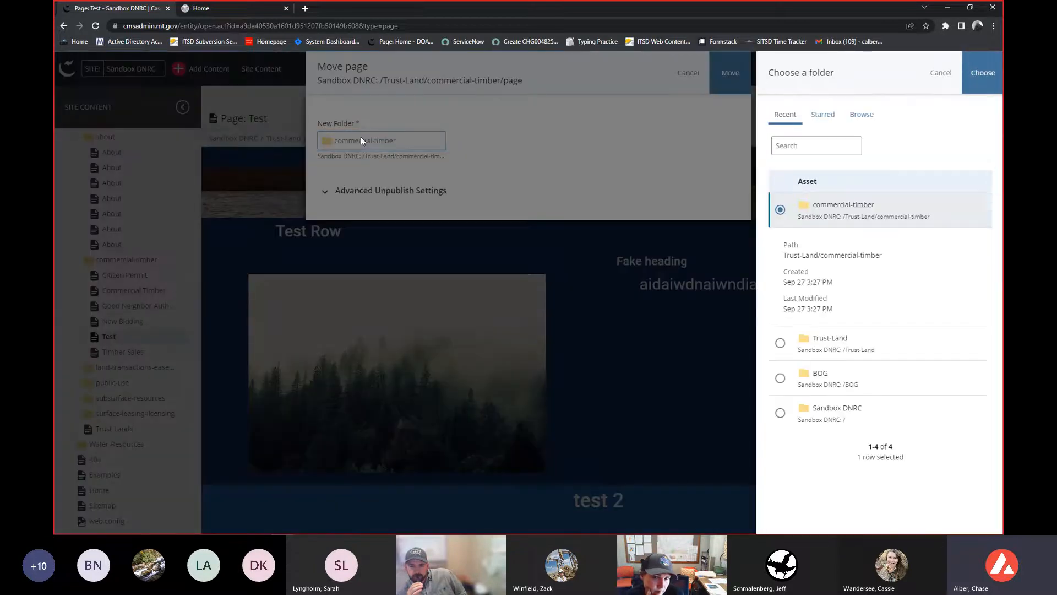
click(872, 120)
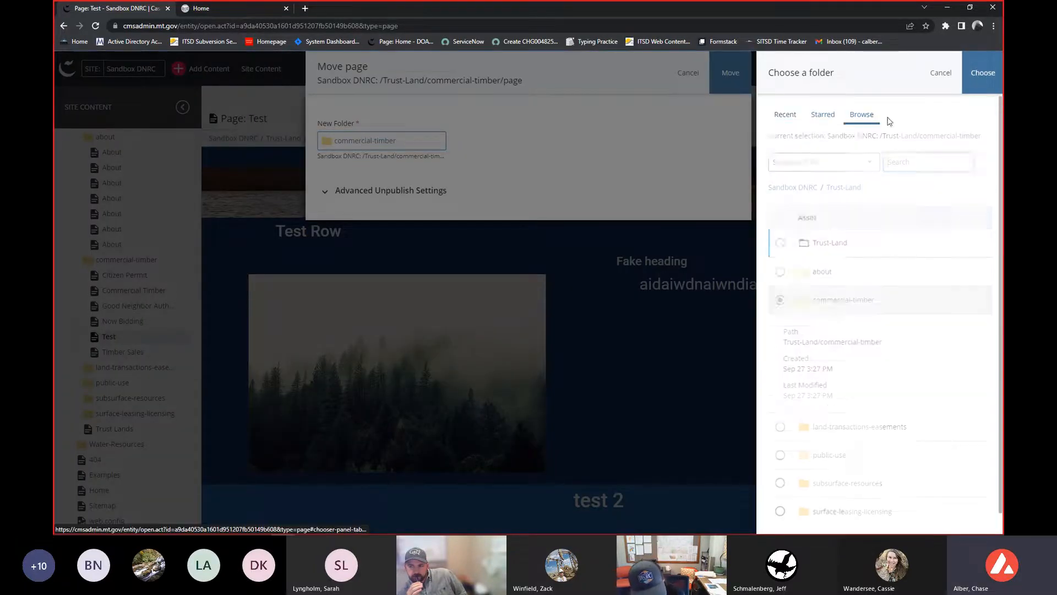
scroll(825, 502, down, 1)
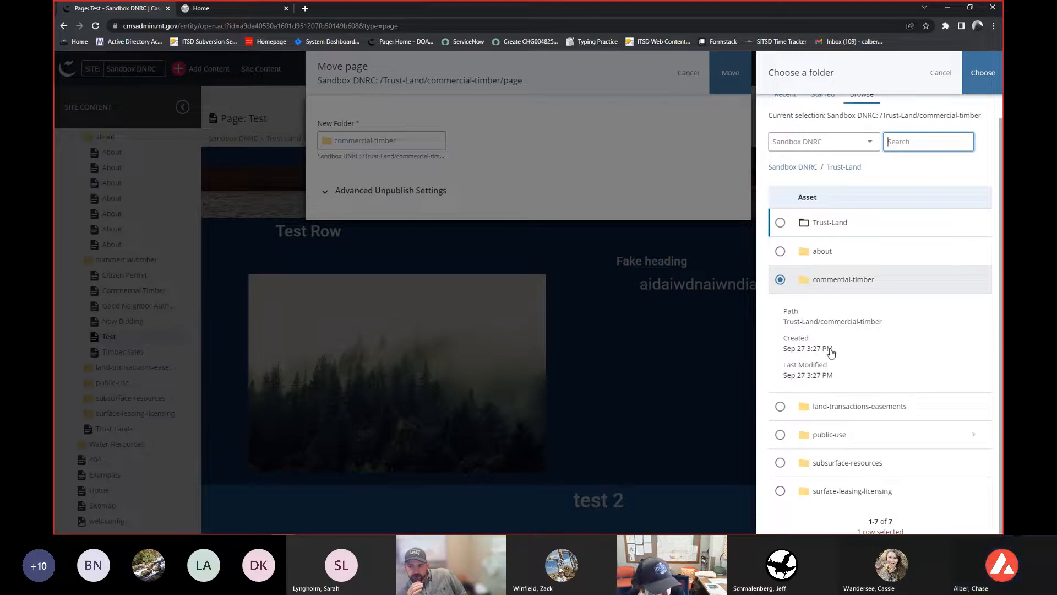
click(827, 257)
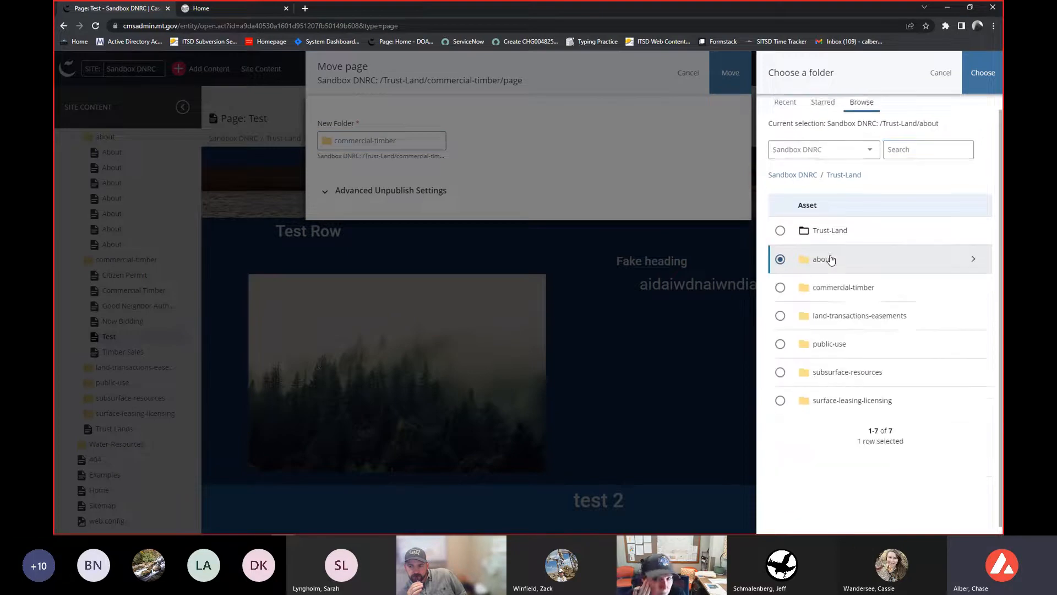
click(984, 74)
click(384, 195)
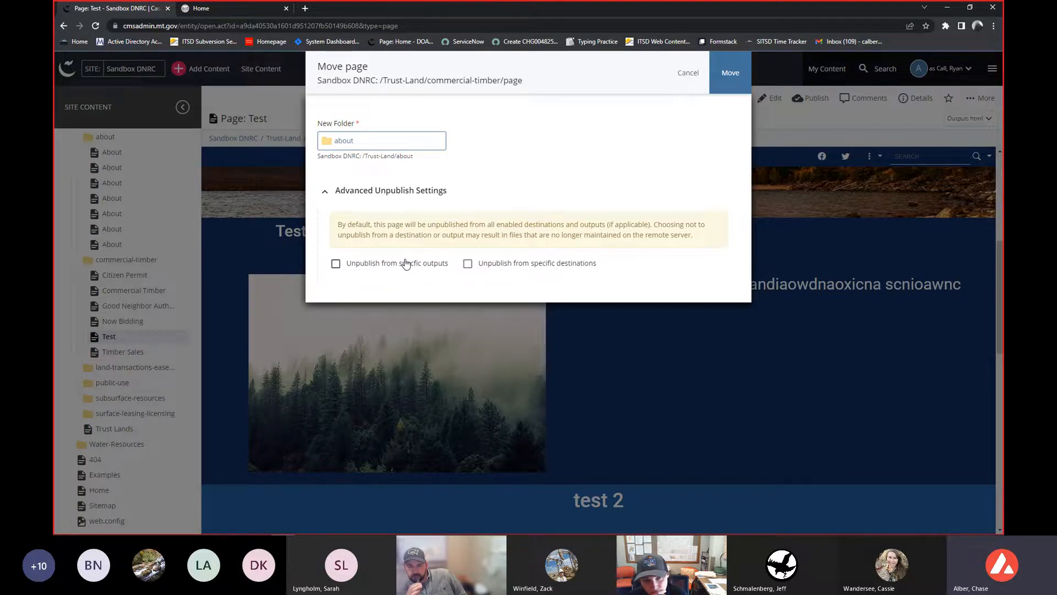
click(687, 66)
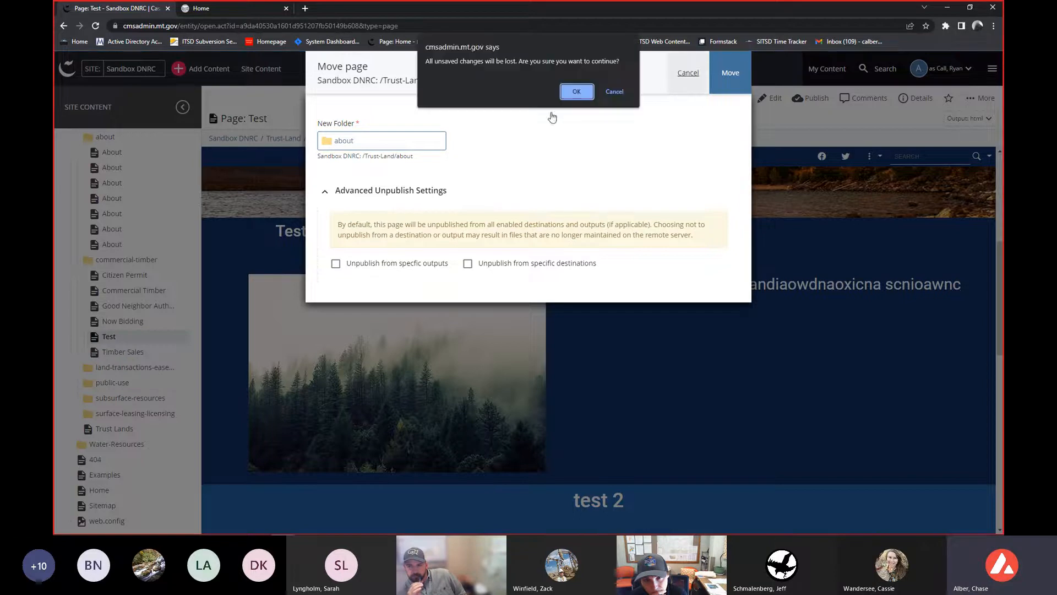
click(573, 90)
- Reopen the Test page's details panel and scroll through the page preview content
right_click(132, 336)
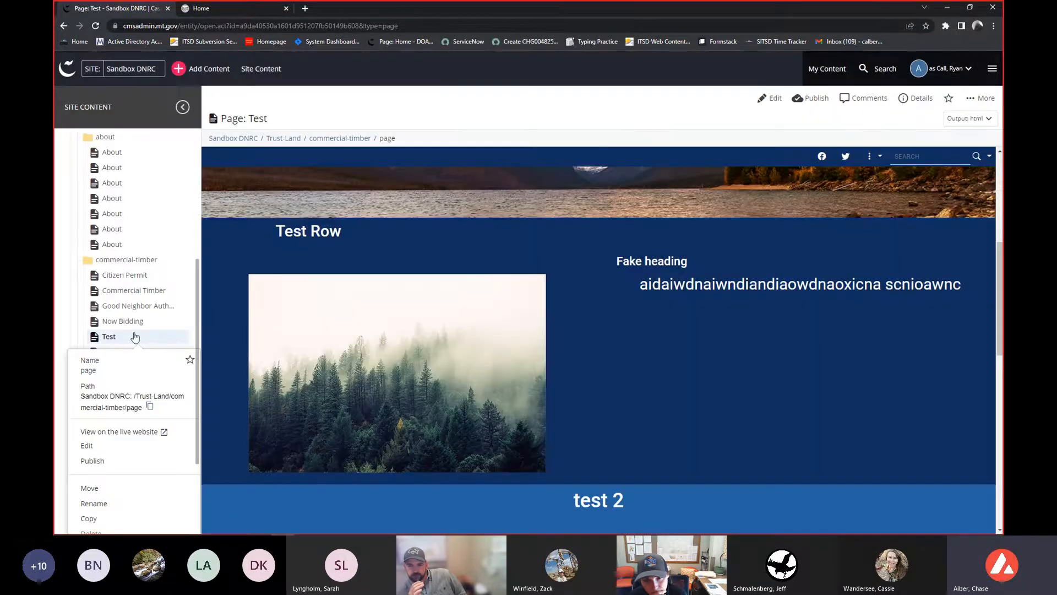
scroll(117, 410, down, 2)
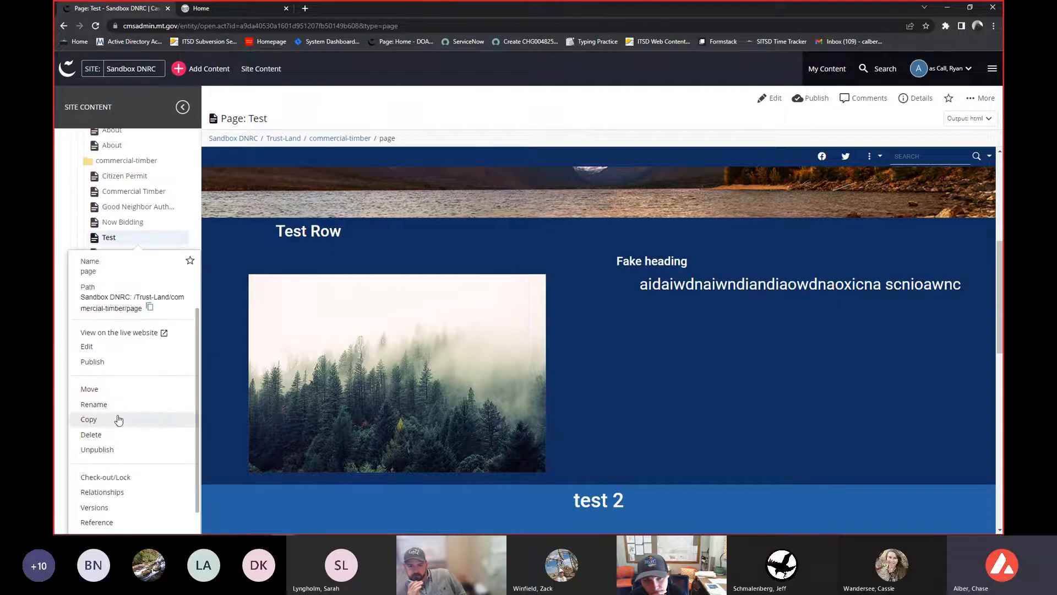
scroll(122, 420, up, 2)
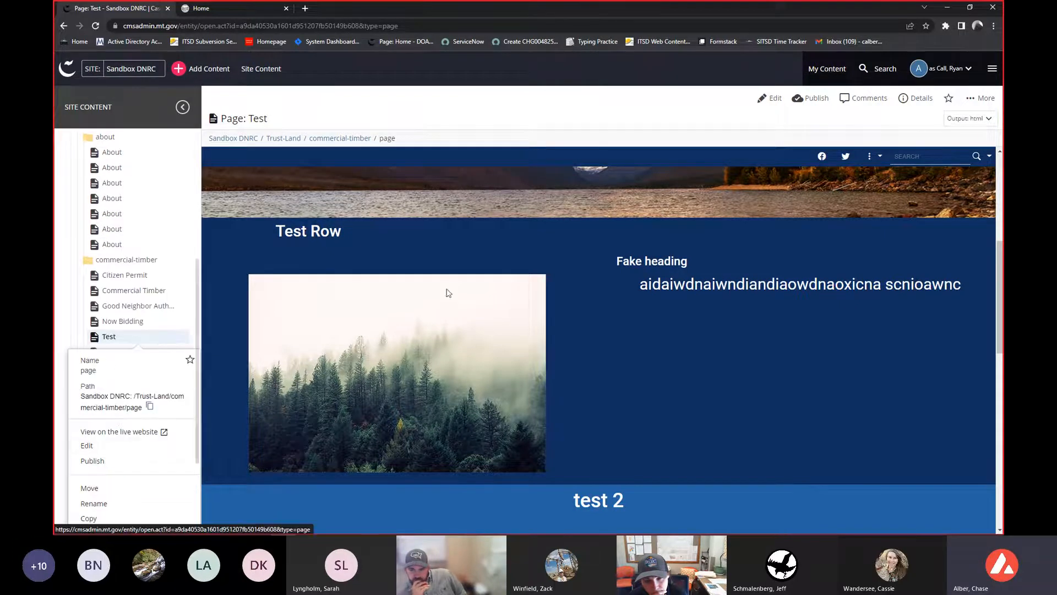
scroll(622, 325, down, 1)
scroll(620, 320, down, 6)
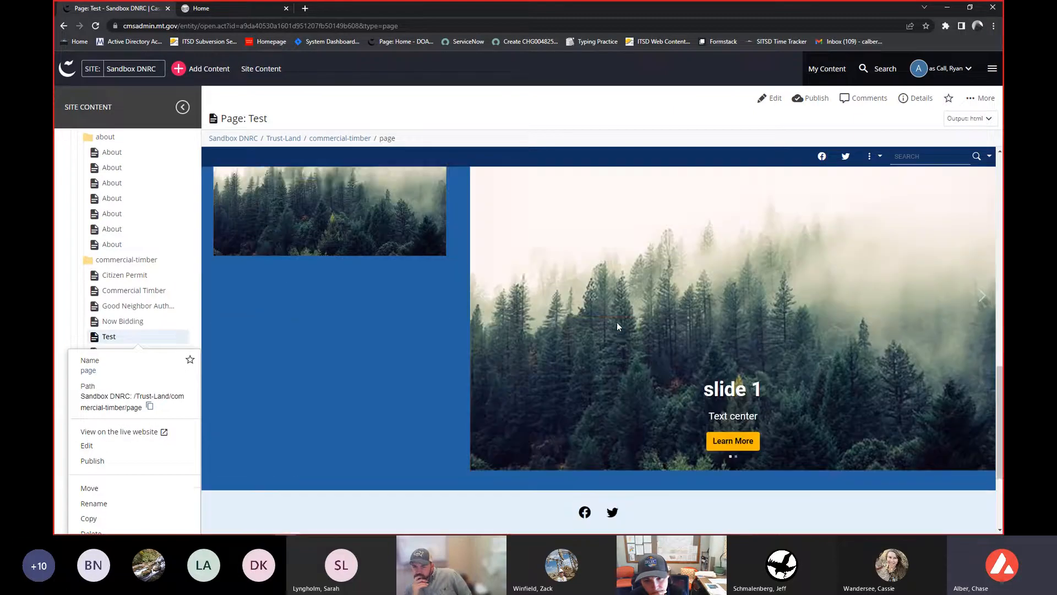
scroll(613, 322, up, 3)
scroll(613, 322, up, 8)
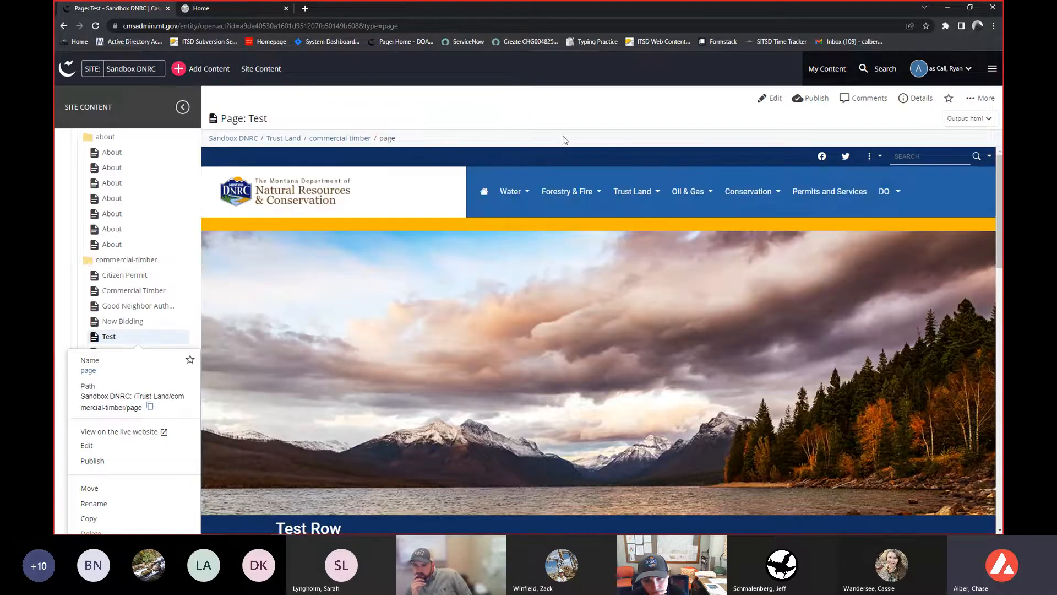
- Publish the Test page to the test-dnrcsandbox.mt.gov destination with the default html output settings
click(574, 120)
click(816, 102)
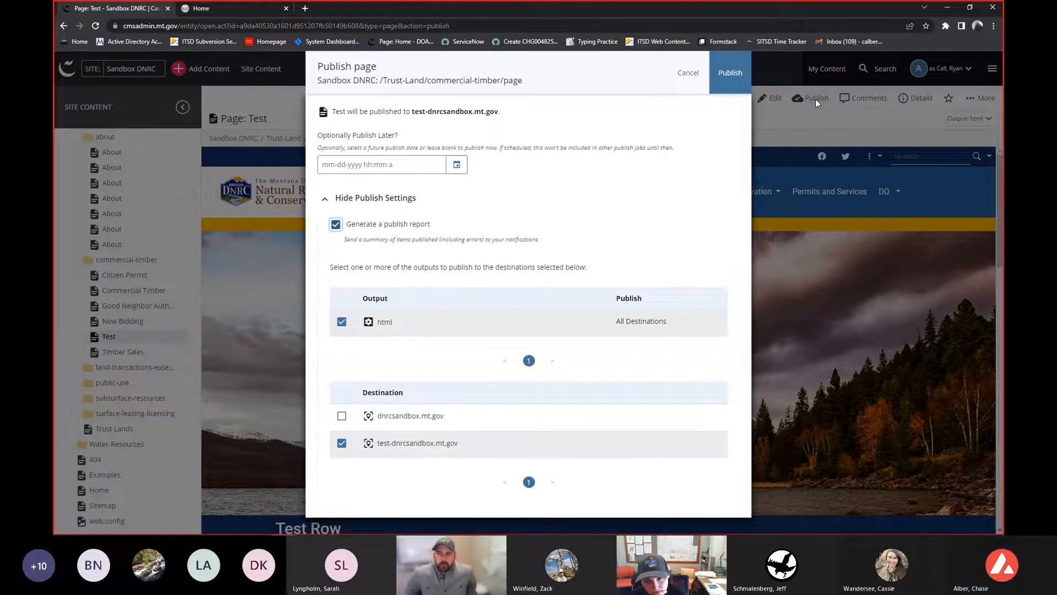
click(729, 88)
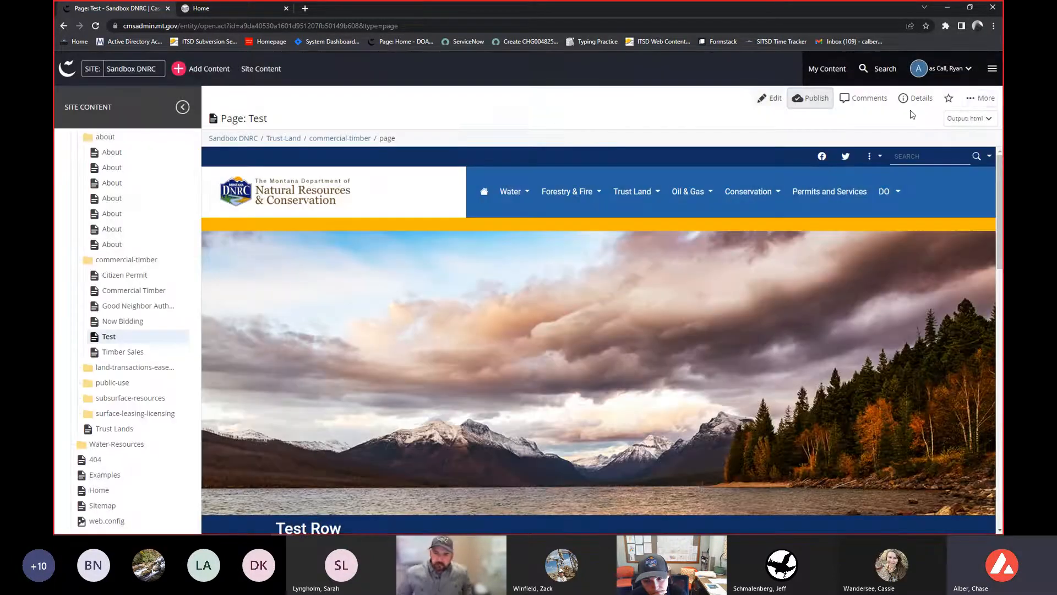
- Open a full screen preview of the Test page, scroll through its rows, and close the preview tab
click(975, 99)
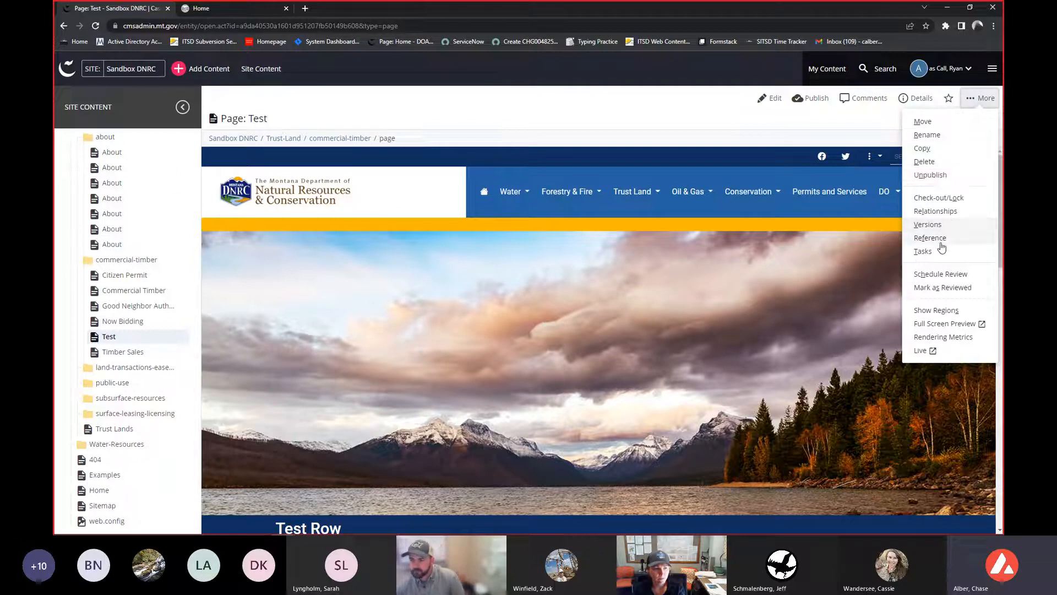
click(941, 330)
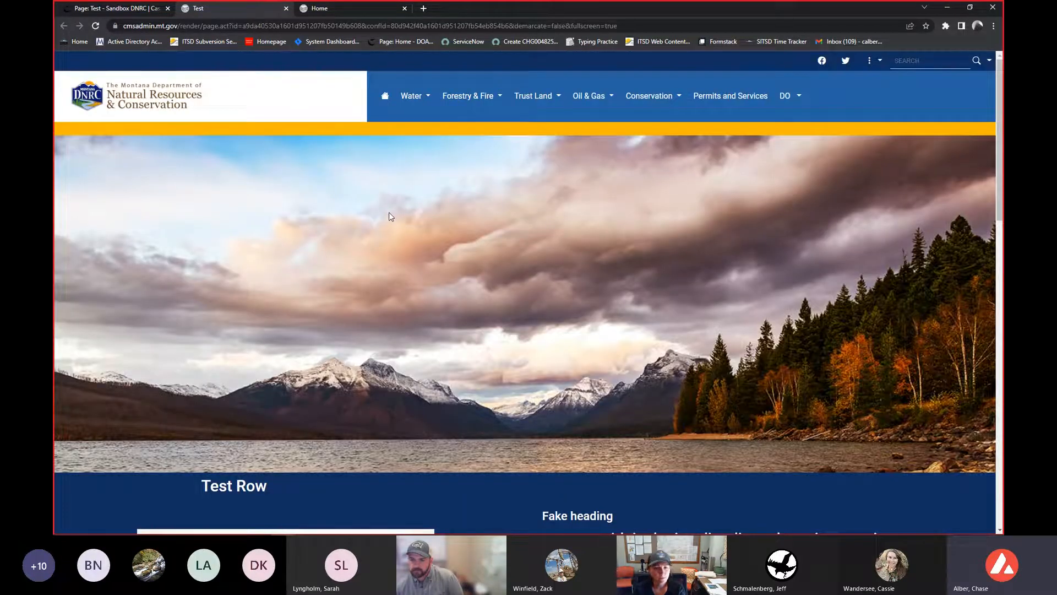
scroll(389, 216, down, 3)
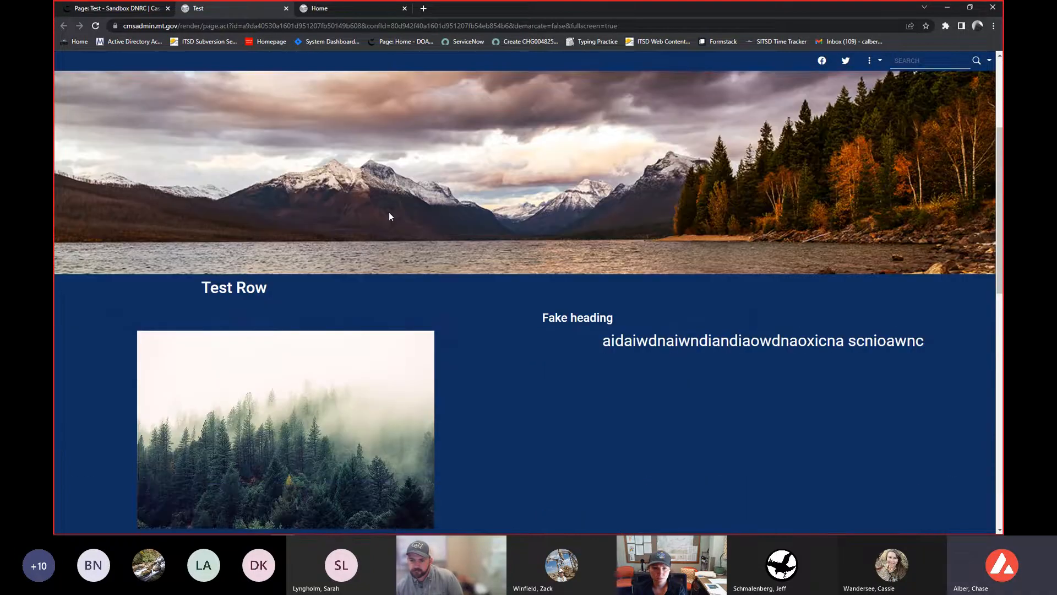
scroll(389, 216, down, 4)
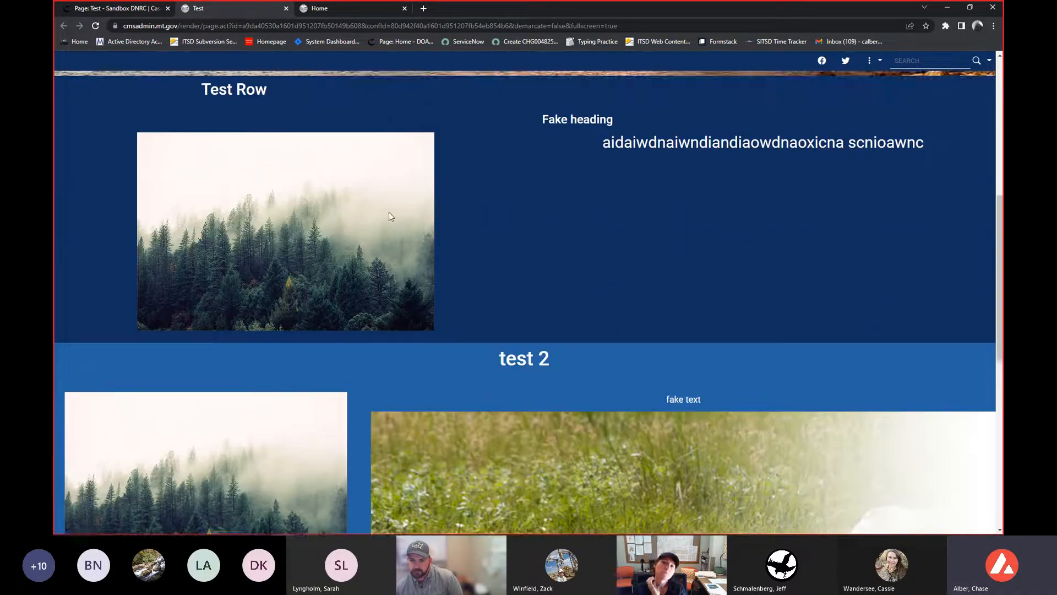
scroll(389, 216, down, 6)
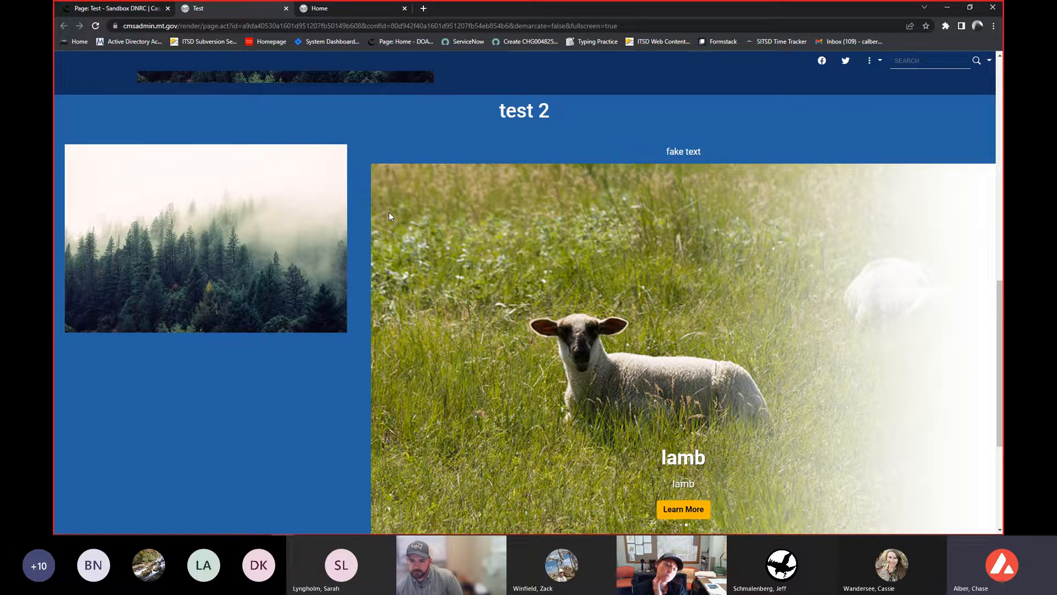
scroll(389, 216, up, 4)
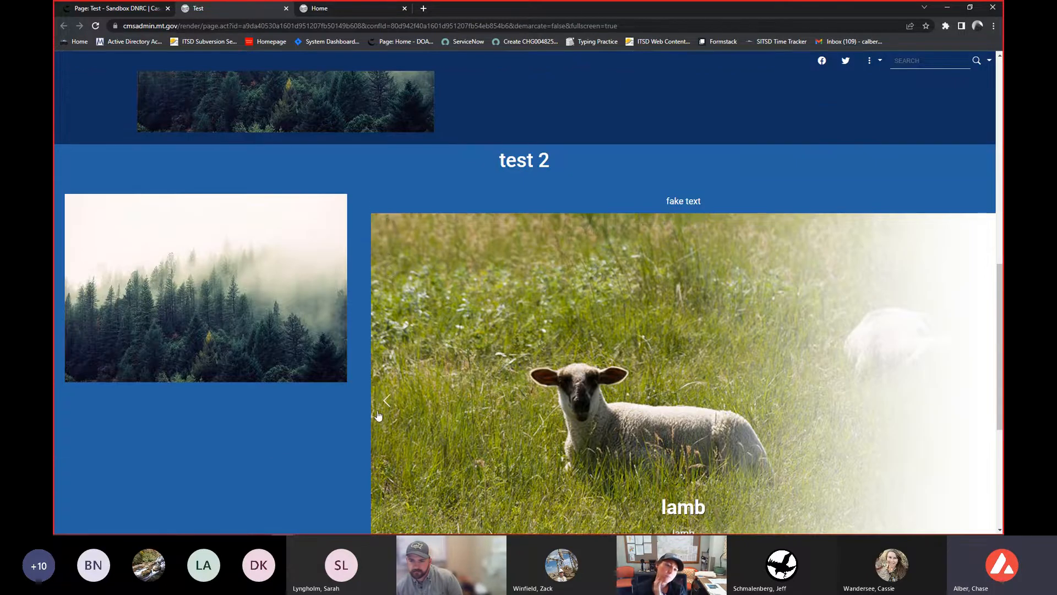
scroll(391, 402, up, 6)
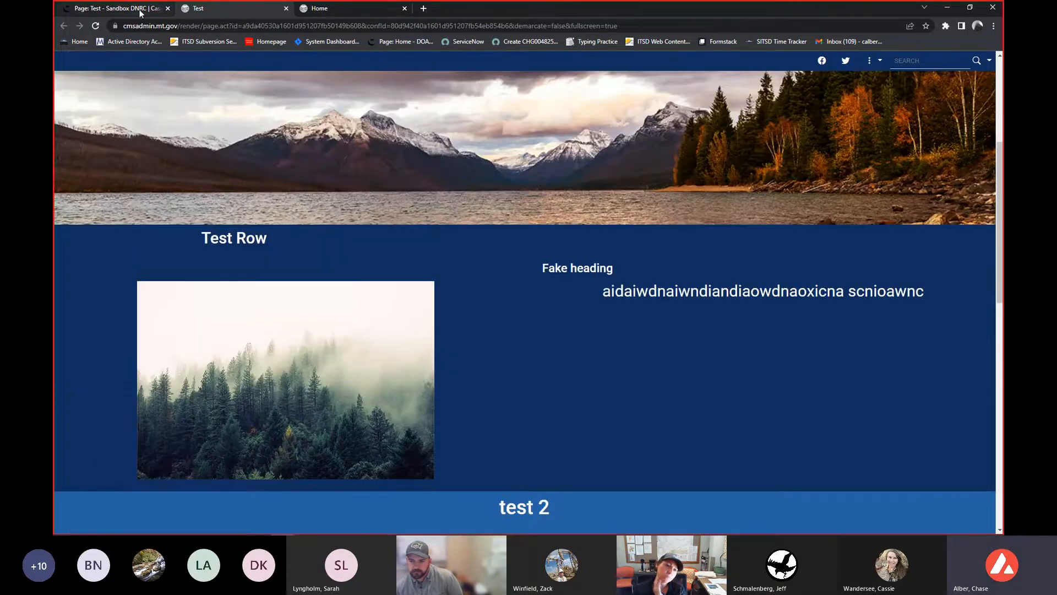
click(140, 11)
click(286, 9)
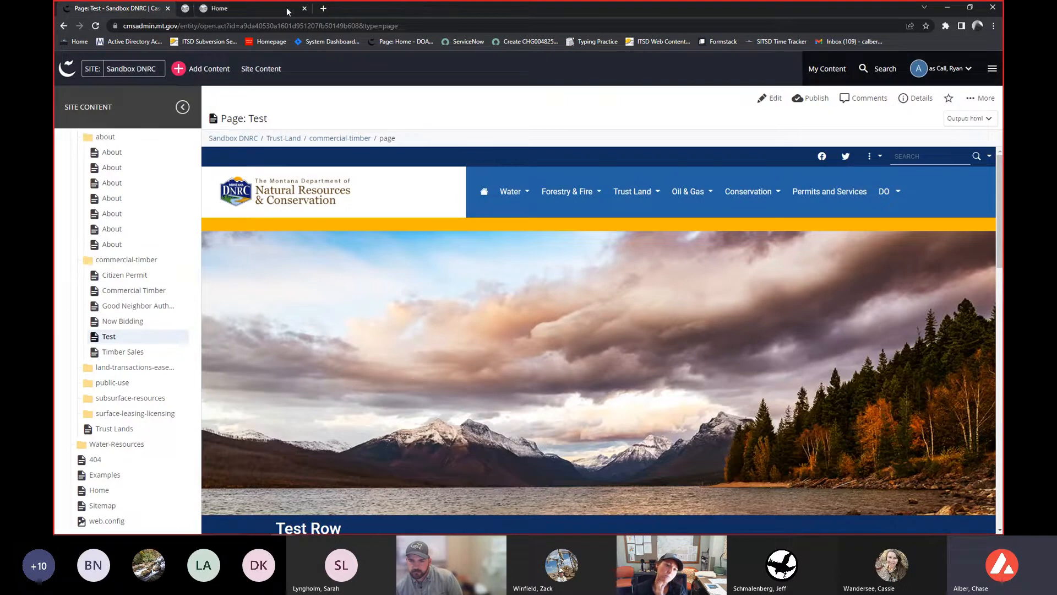
- Publish the Test page again to test-dnrcsandbox.mt.gov, leaving the optional publish-later date empty
click(818, 100)
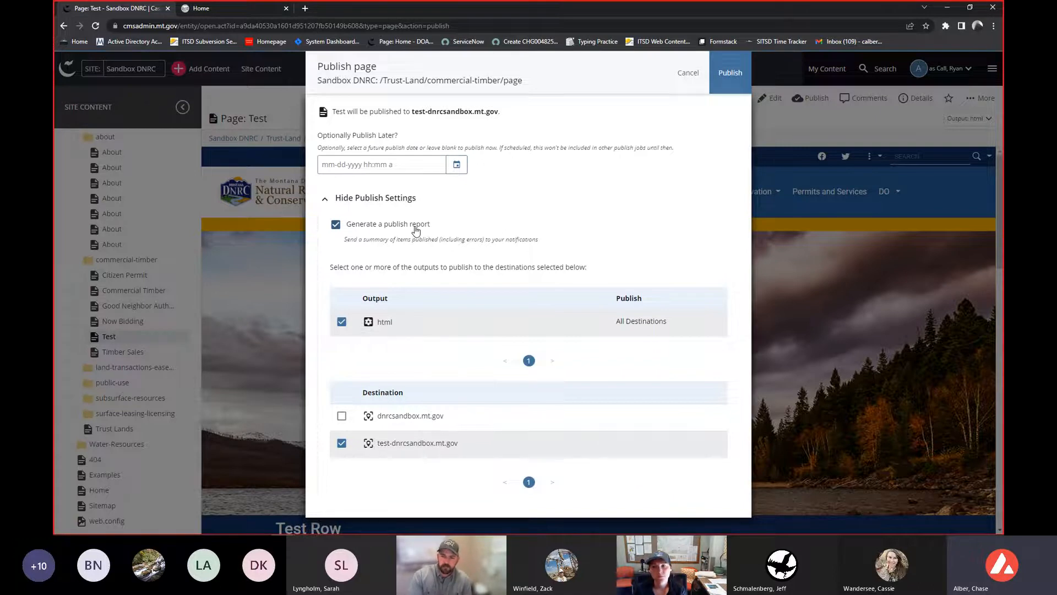
click(459, 167)
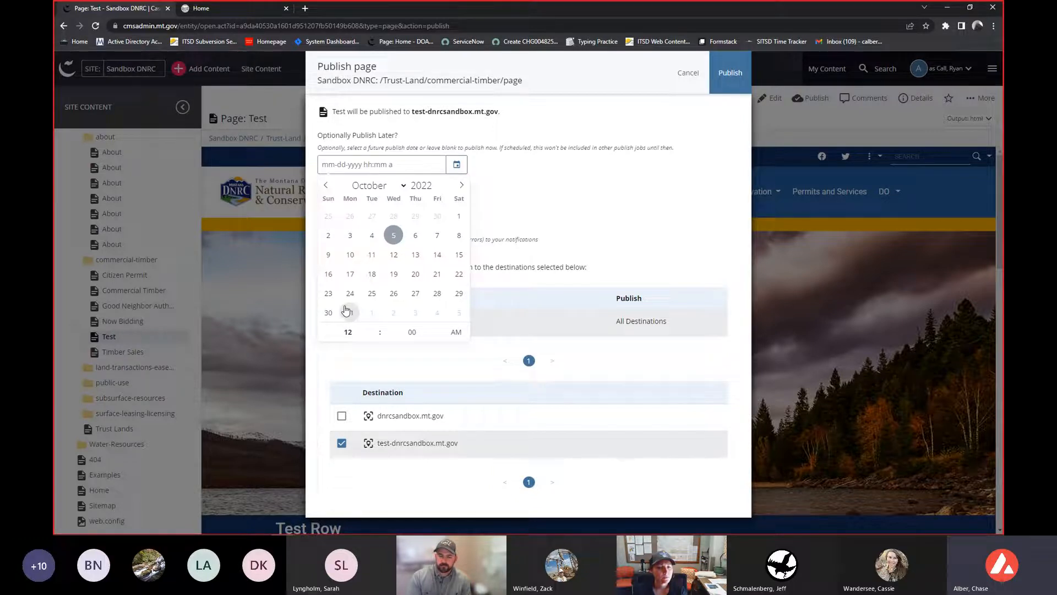
click(581, 215)
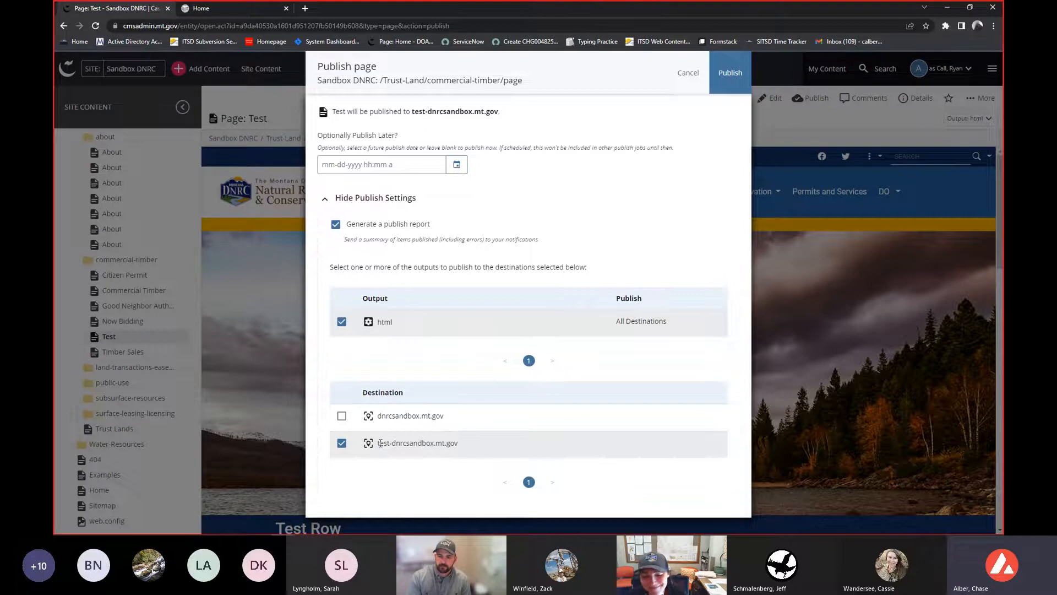
drag(379, 444, 457, 443)
click(341, 442)
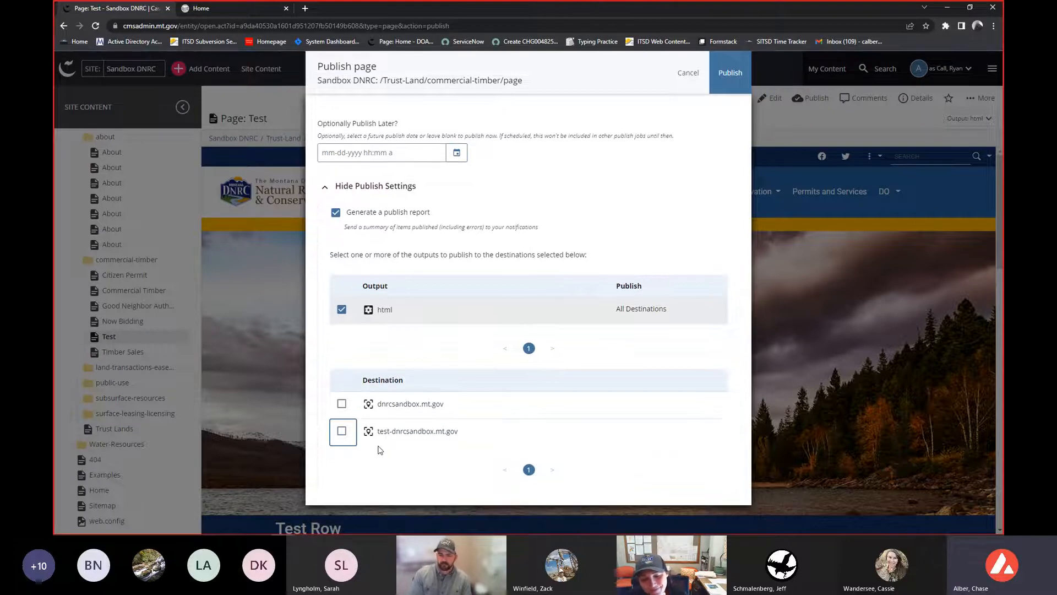
click(341, 442)
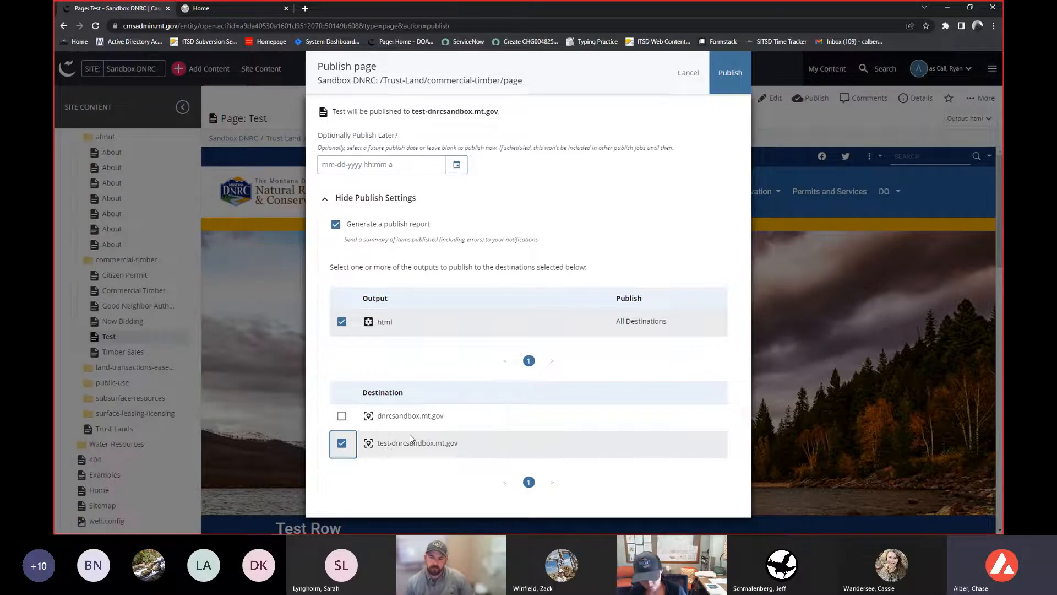
click(730, 71)
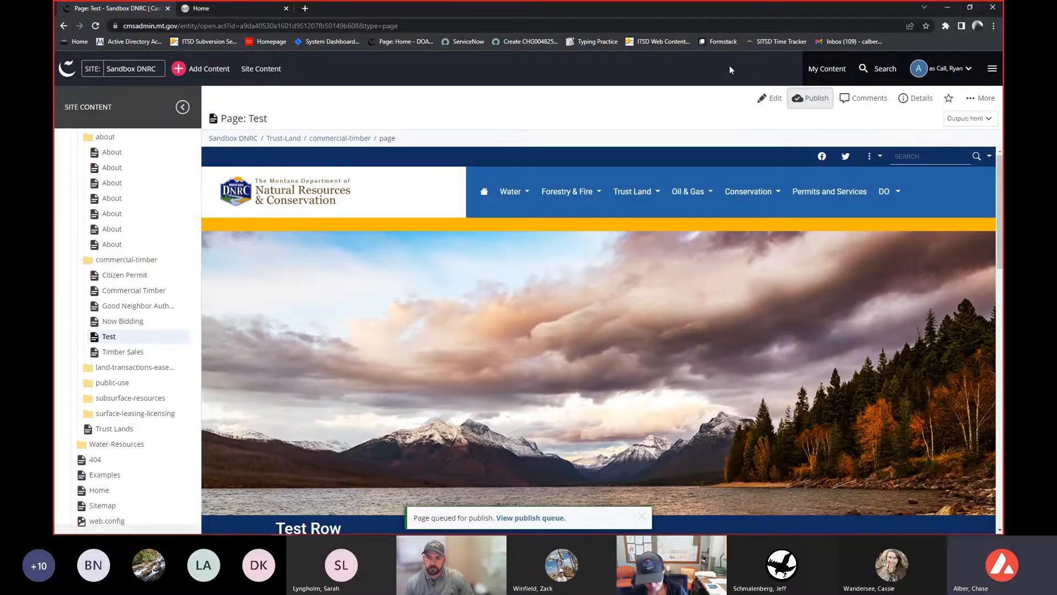
- Open the publish queue in a separate tab to check active publish jobs, then close that tab
middle_click(535, 518)
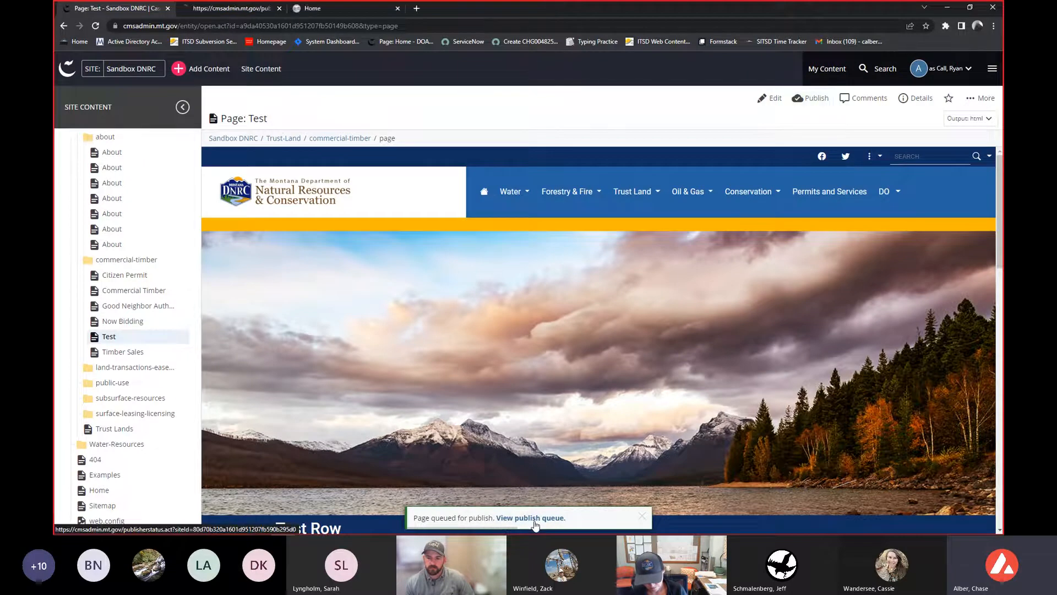
click(234, 9)
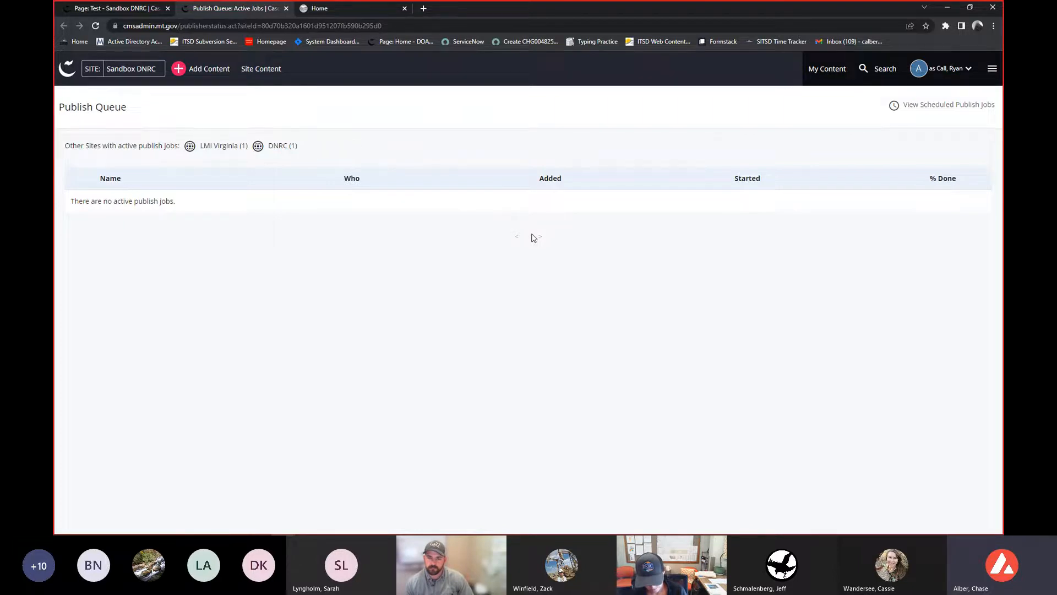
click(134, 11)
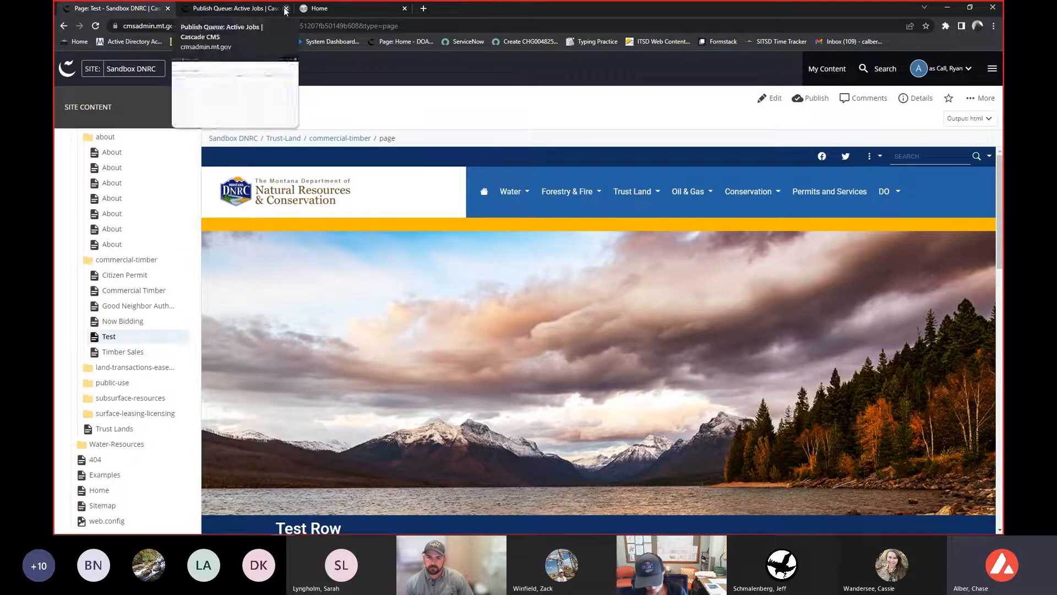
click(286, 9)
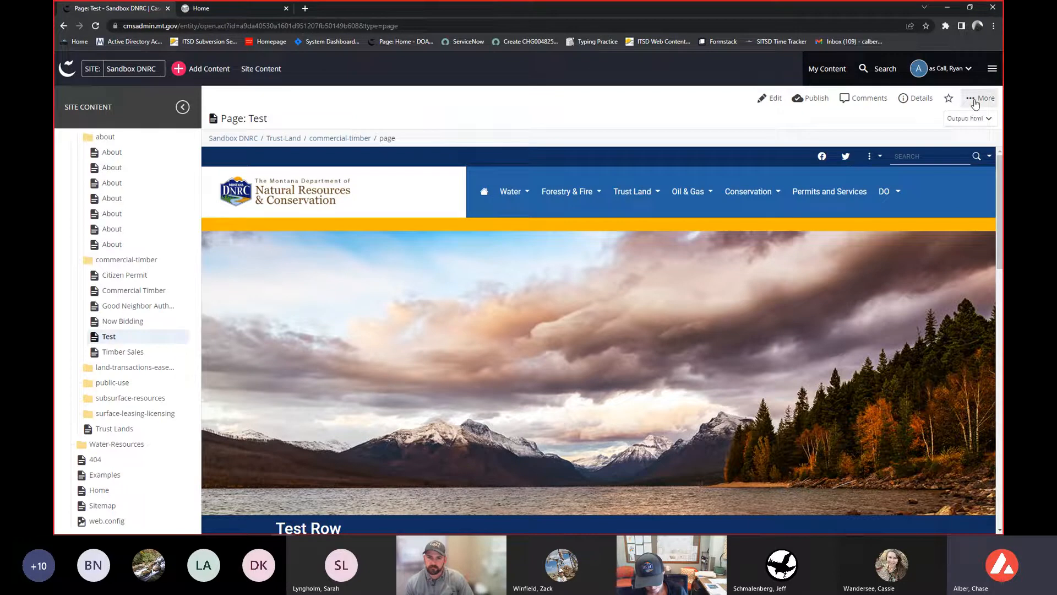
- Open the Test page's live version in a new tab
scroll(779, 279, down, 1)
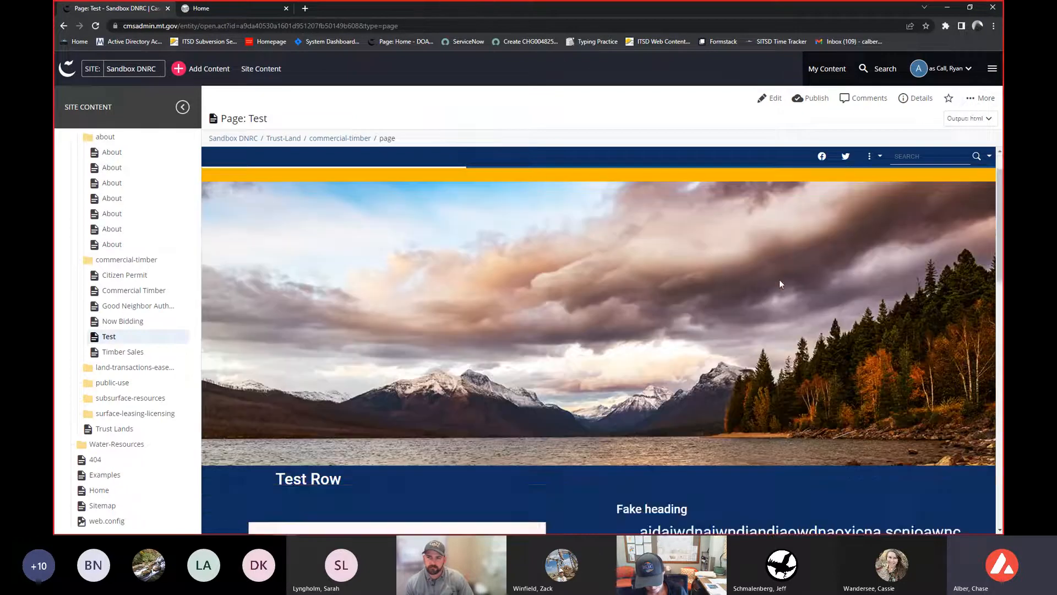
scroll(779, 279, up, 1)
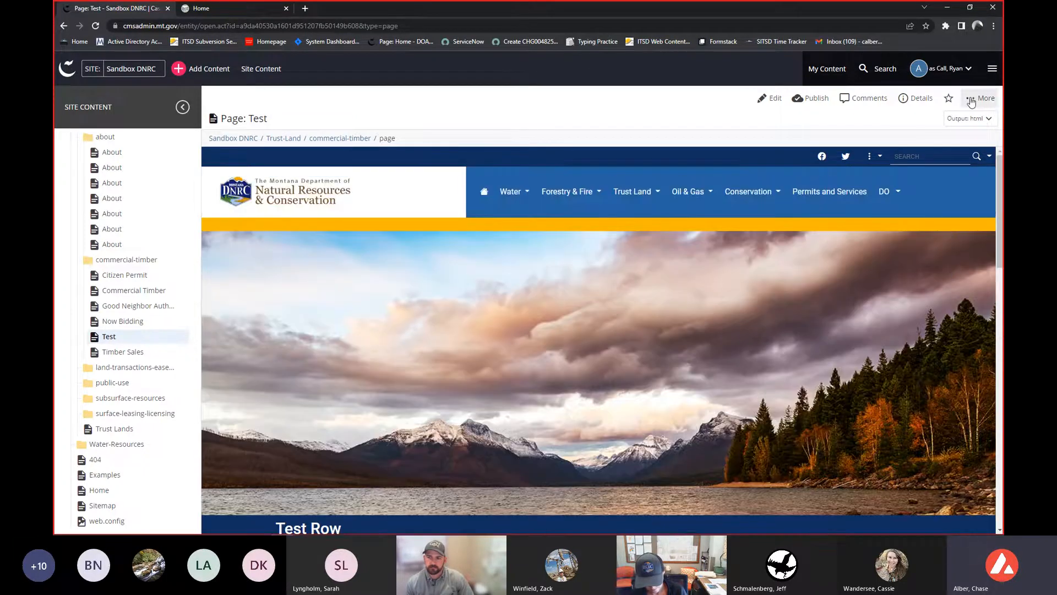
click(970, 100)
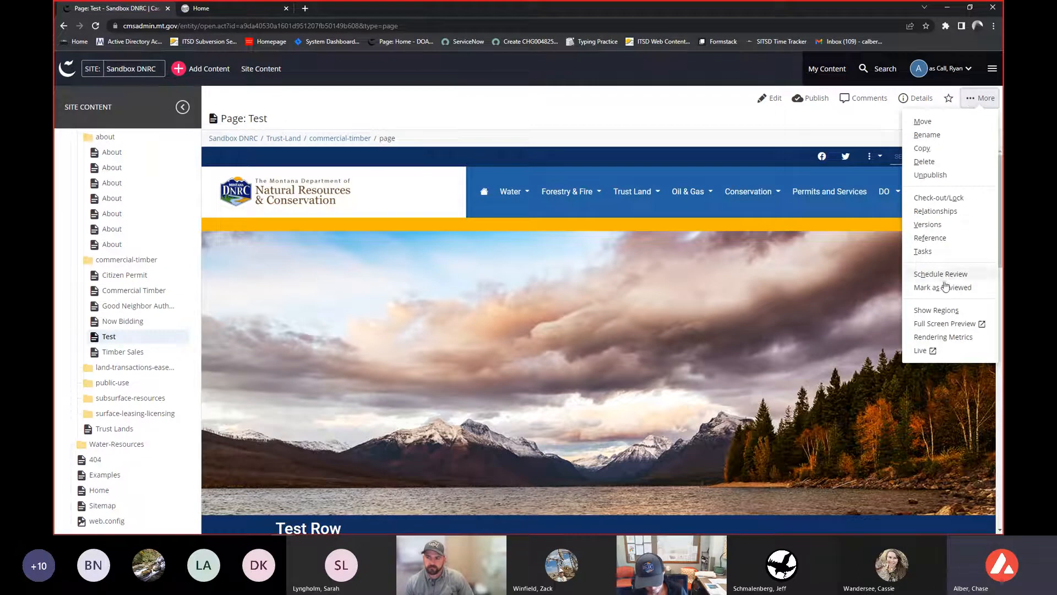
click(930, 357)
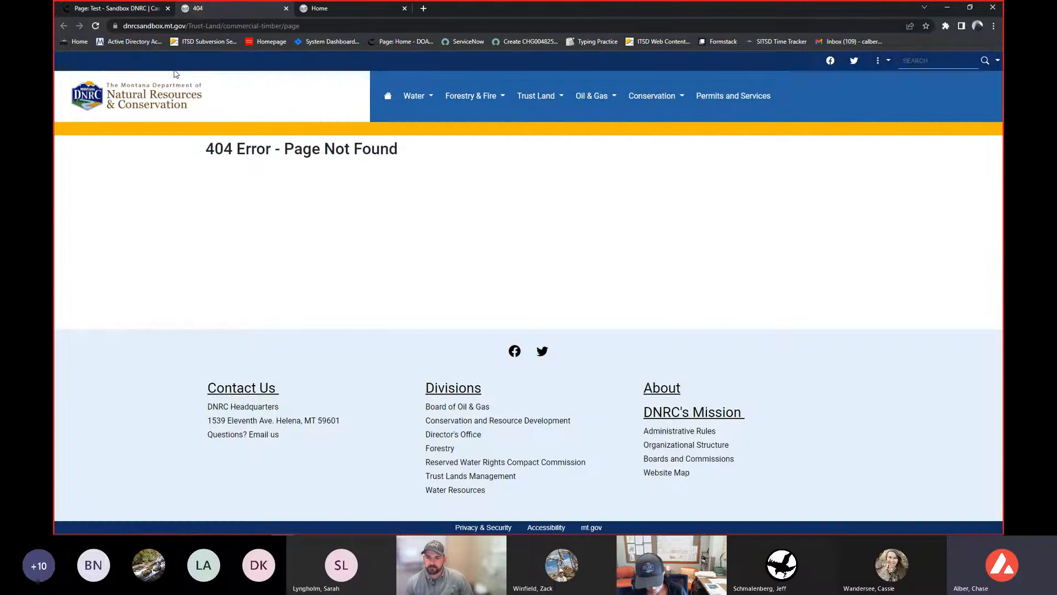
- Prefix the live address with test- to load the page from test-dnrcsandbox.mt.gov, scroll through it, and close the tab
click(148, 25)
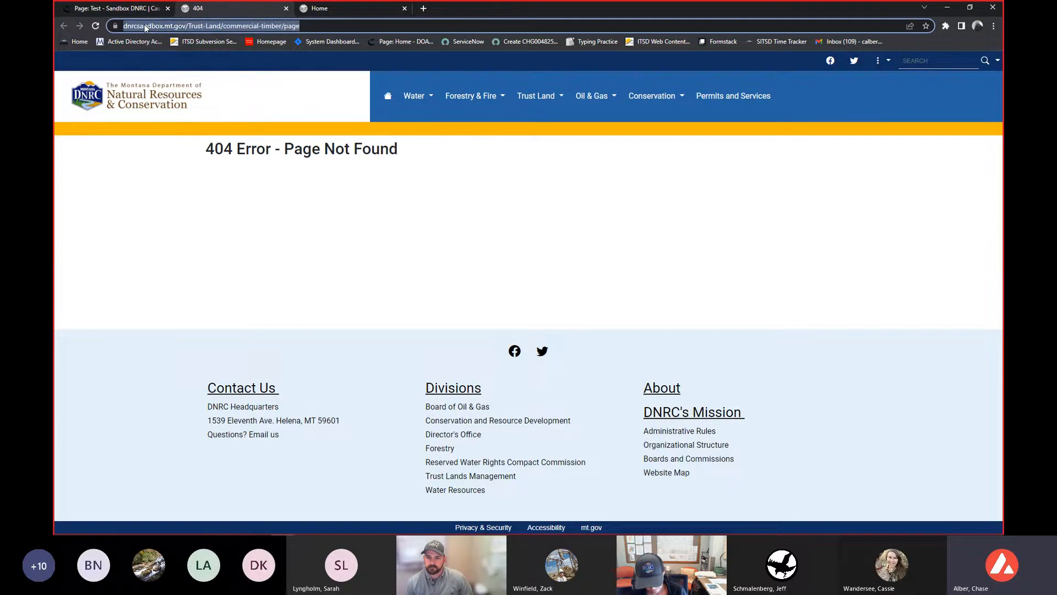
click(147, 26)
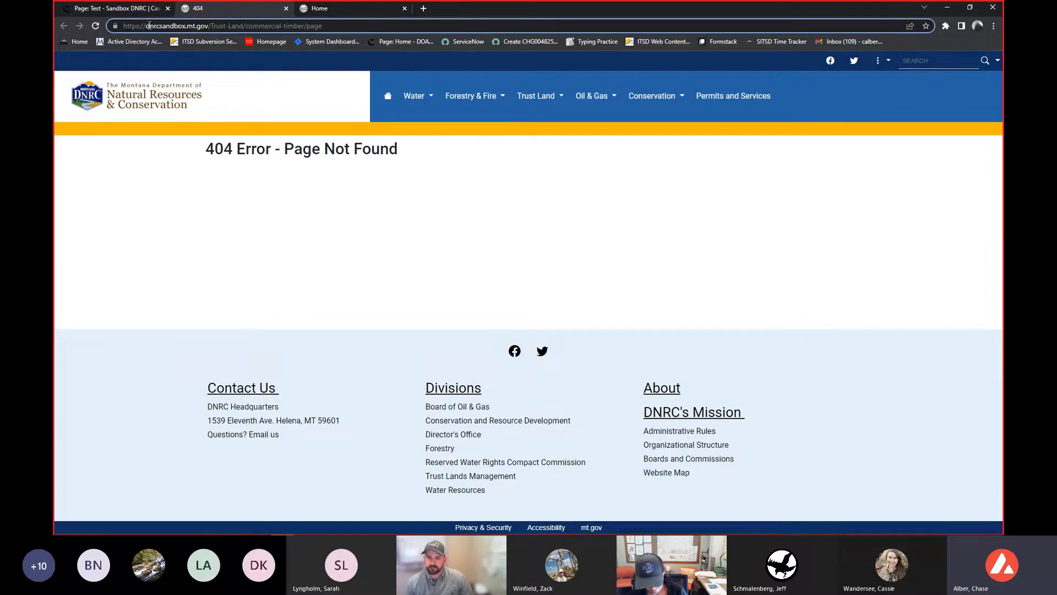
text(test-)
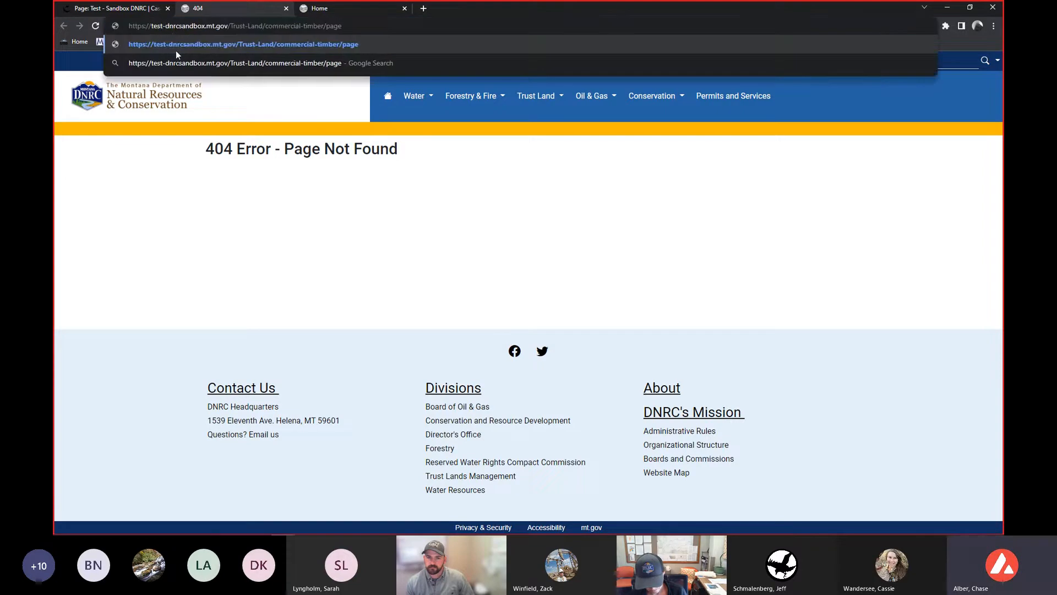
key(Return)
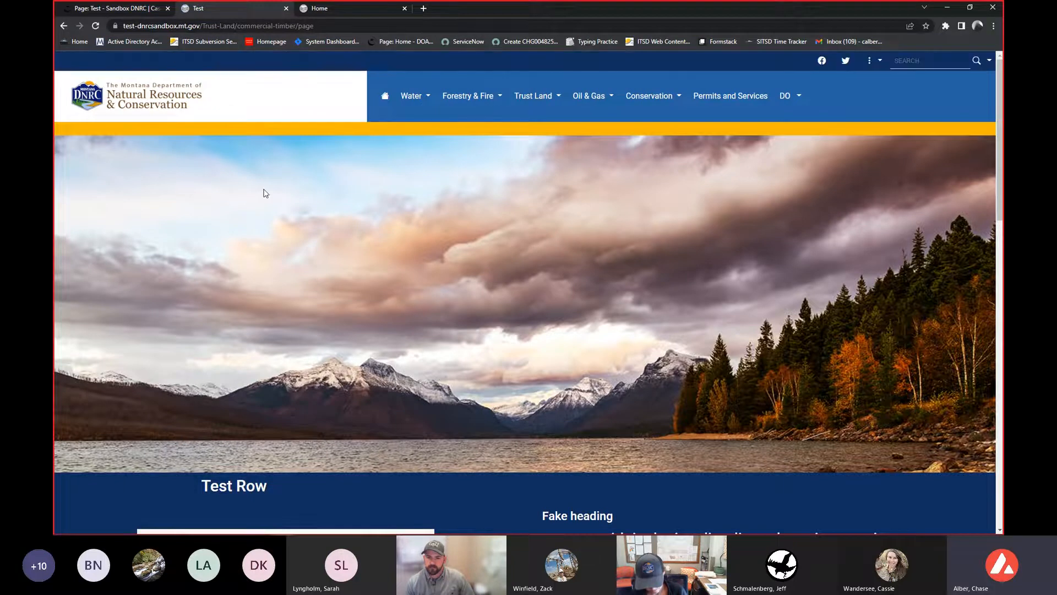
scroll(264, 193, down, 7)
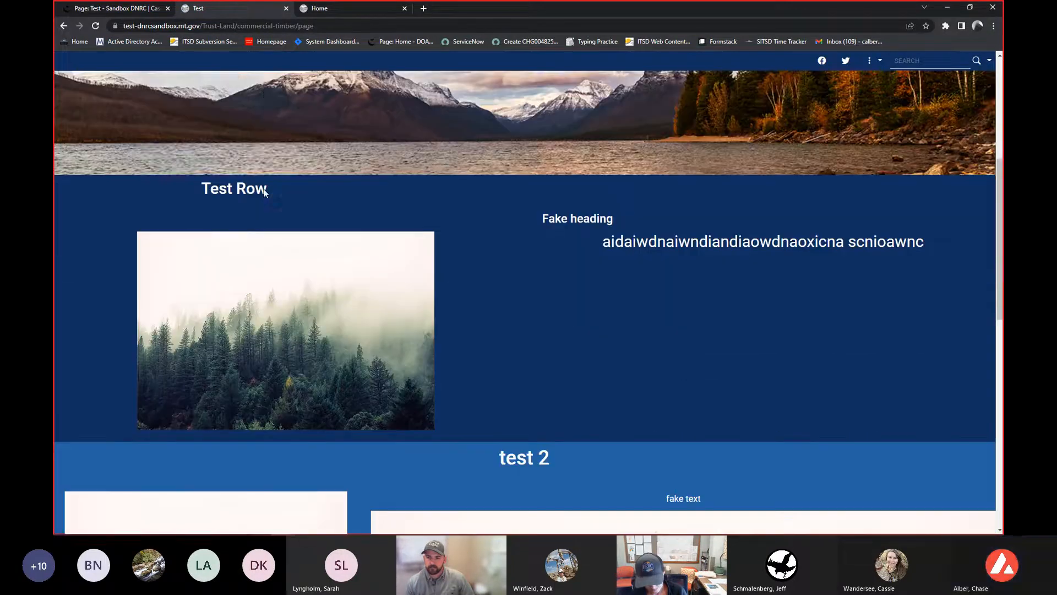
scroll(264, 193, down, 7)
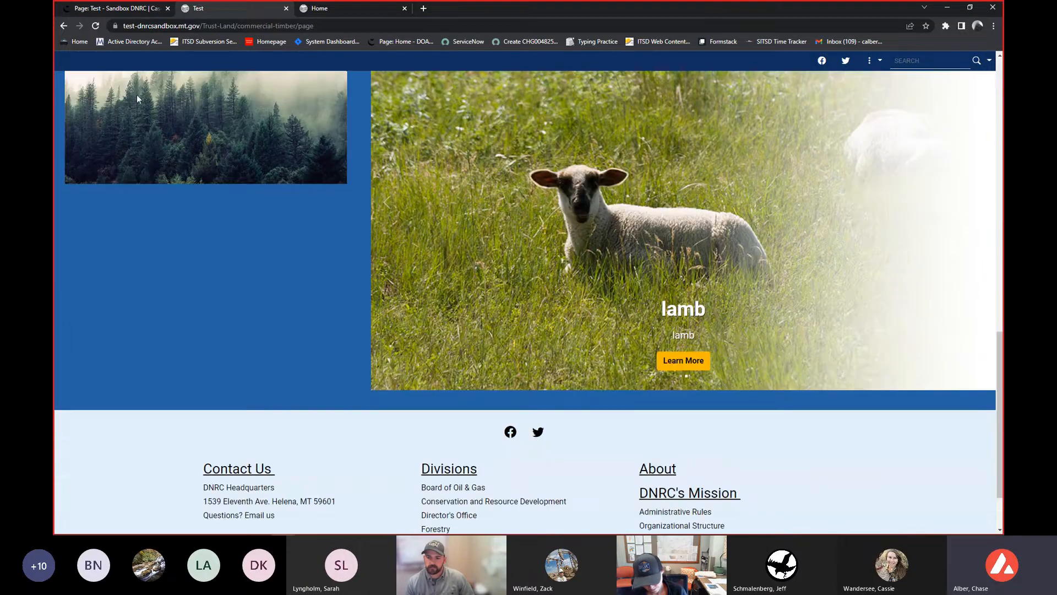
click(113, 8)
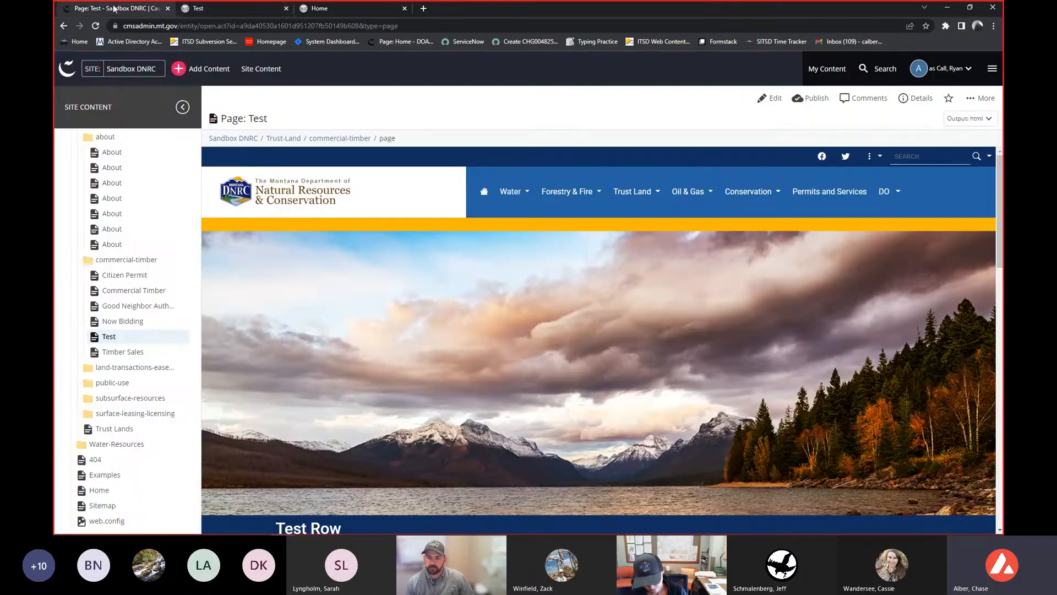
click(287, 9)
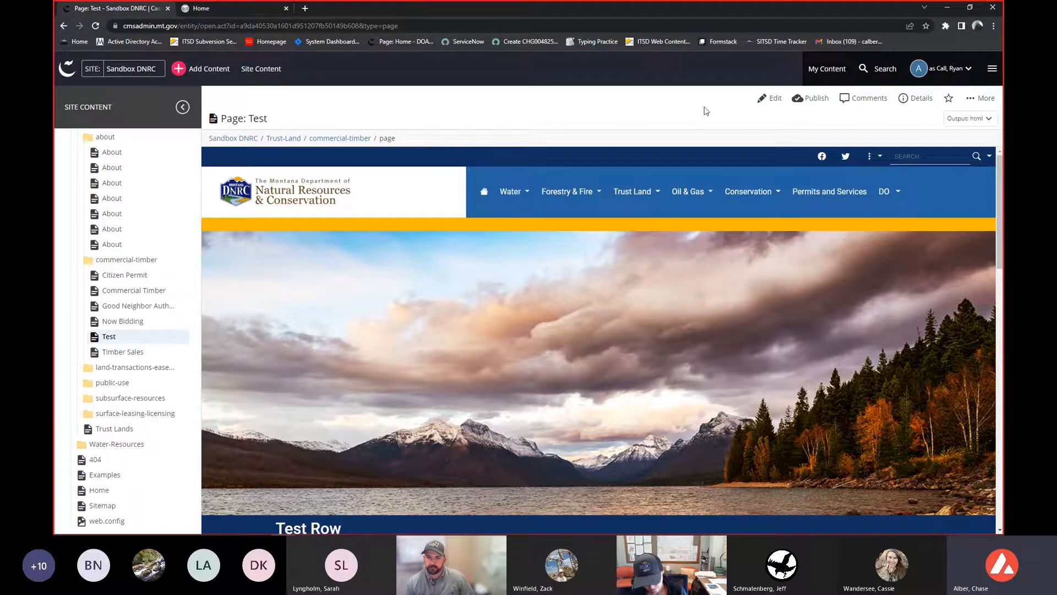
- Publish the Test page to the dnrcsandbox.mt.gov destination instead of test-dnrcsandbox.mt.gov
click(808, 99)
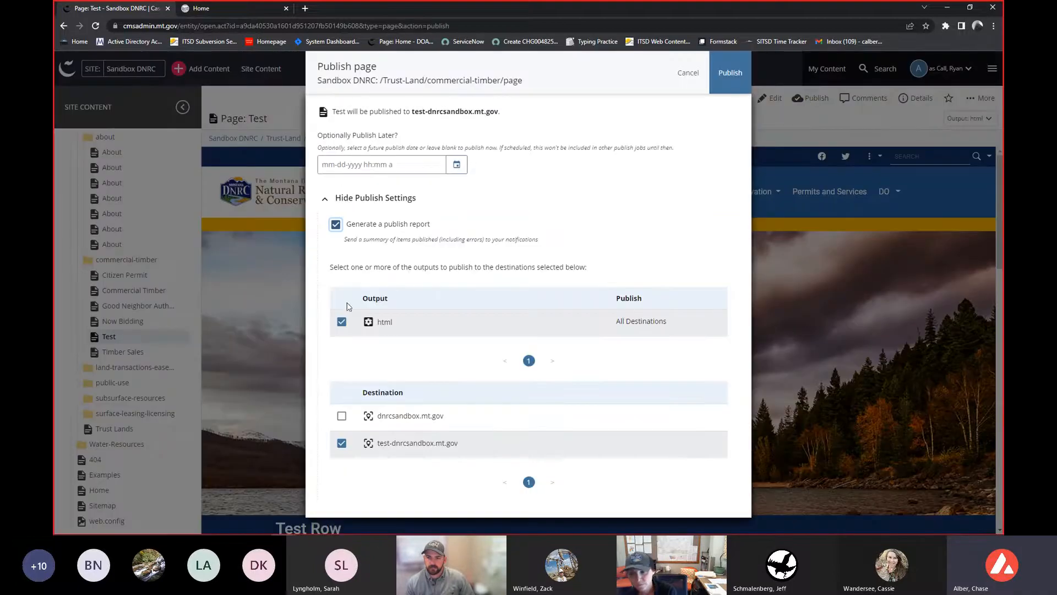
click(341, 443)
click(340, 405)
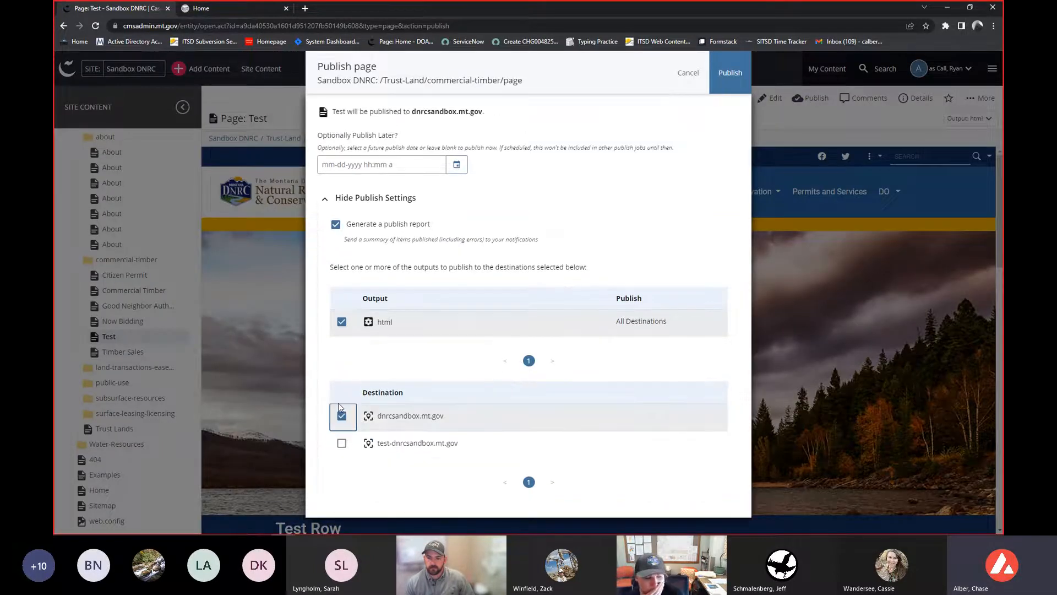
click(729, 69)
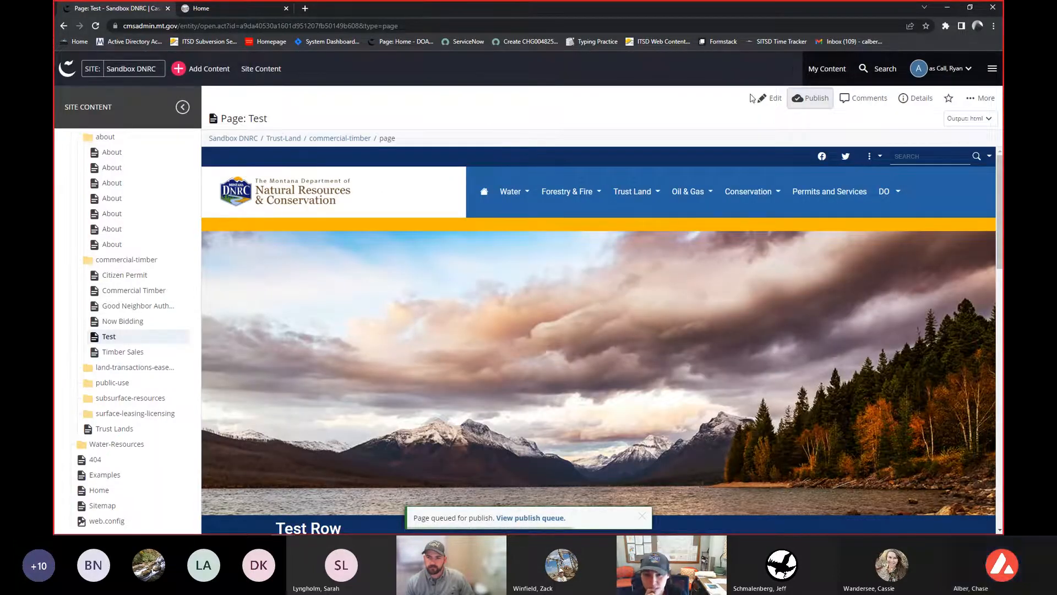
- Open the Test page's live view on dnrcsandbox.mt.gov, reload it, and return to the CMS tab
click(988, 101)
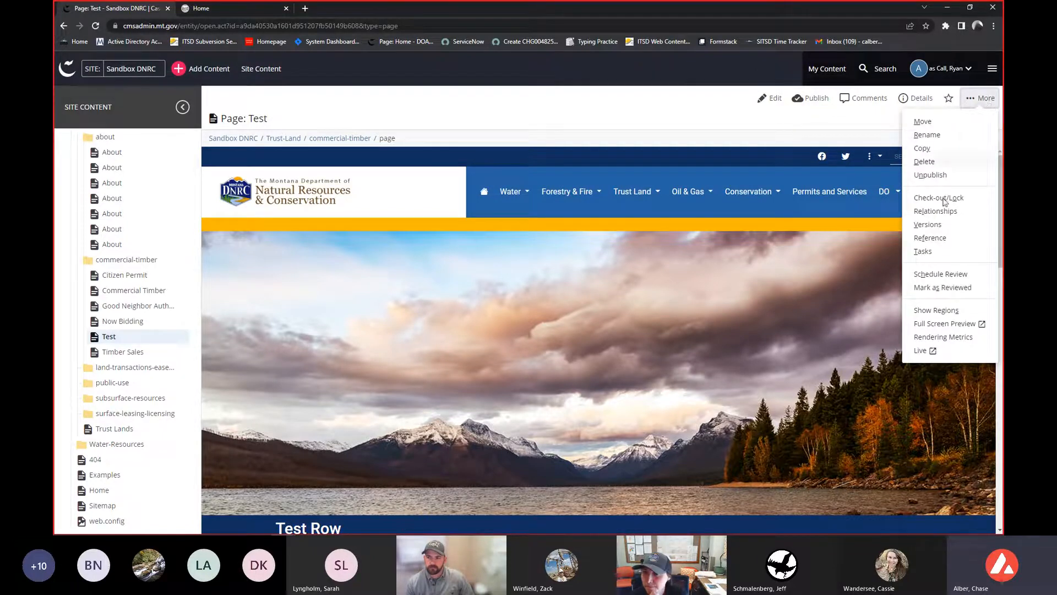
click(923, 352)
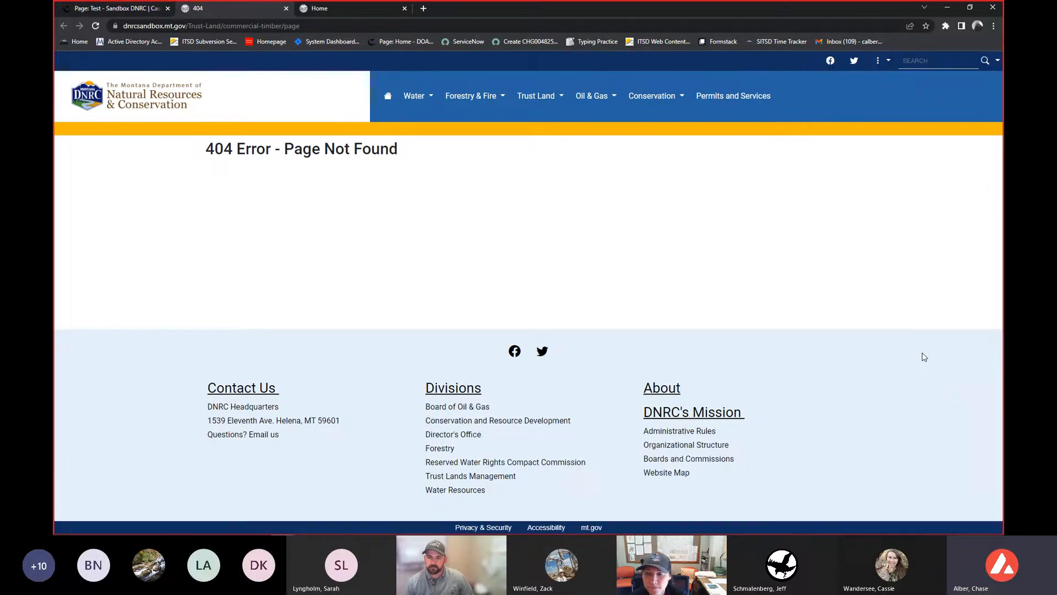
click(96, 25)
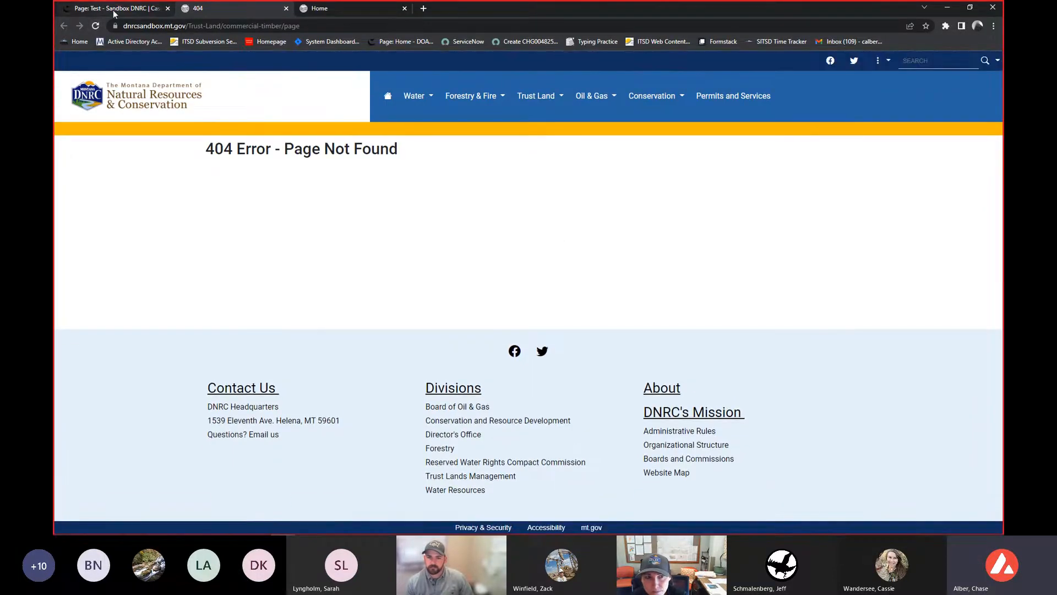
click(113, 8)
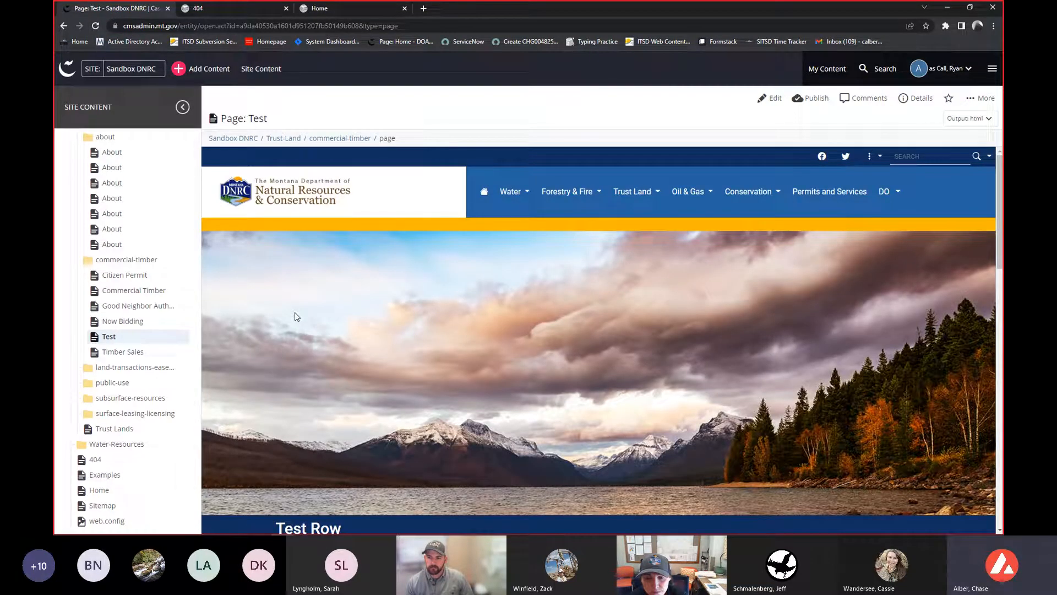
- Open the version history of the Test page
click(971, 99)
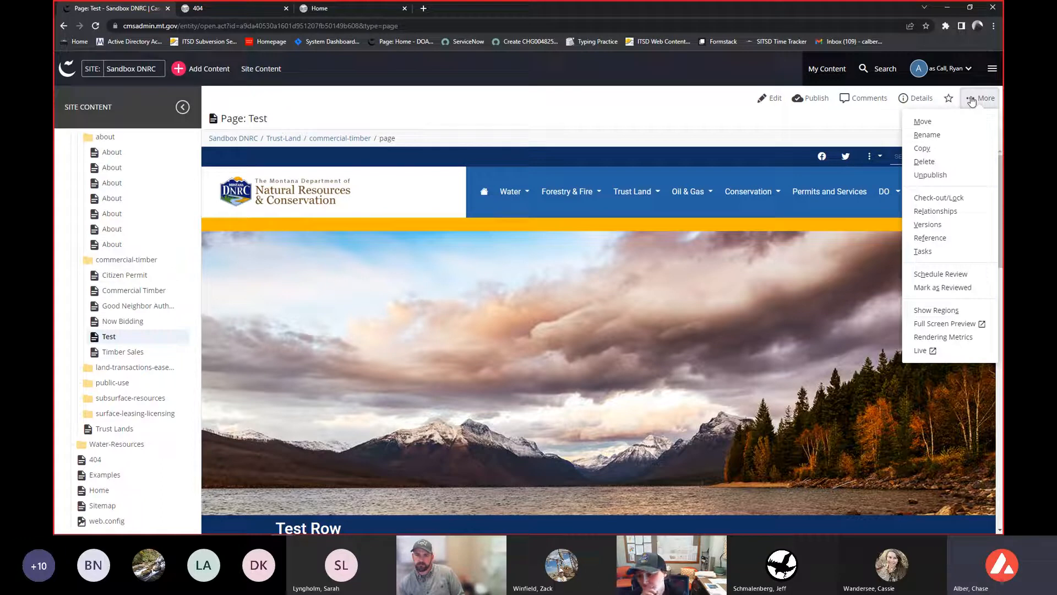
click(927, 224)
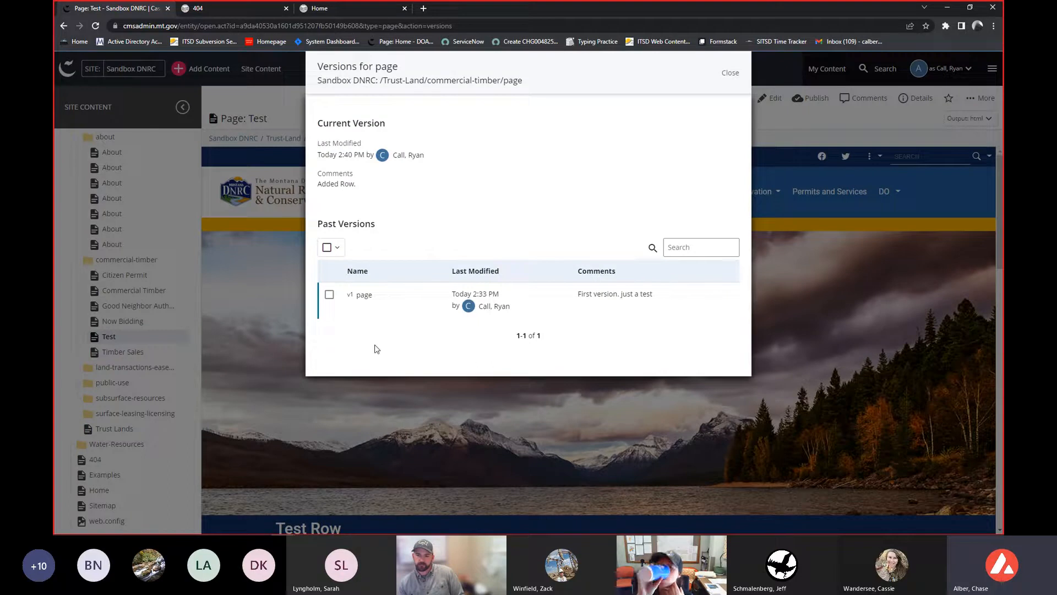
mouse_move(480, 295)
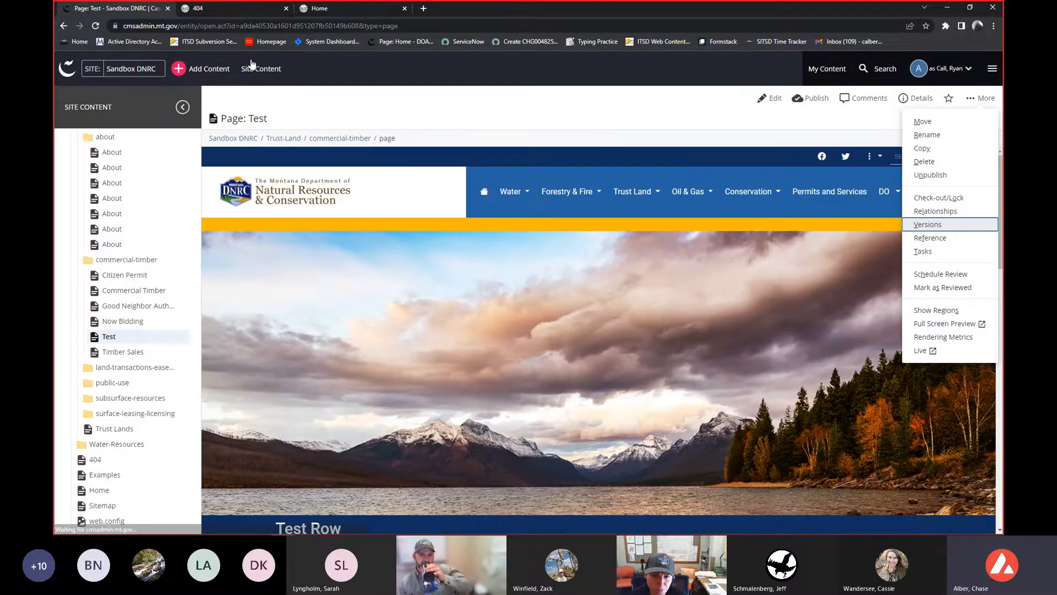
- Reload the live page tab, return to the CMS, and reselect the Test page in the site content tree
click(231, 8)
click(96, 25)
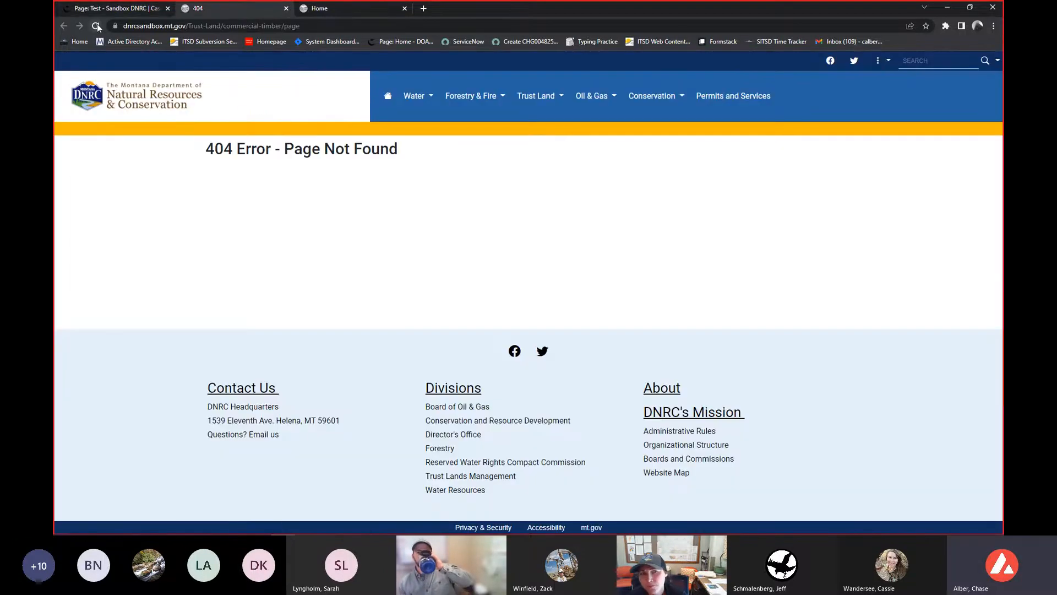
click(102, 10)
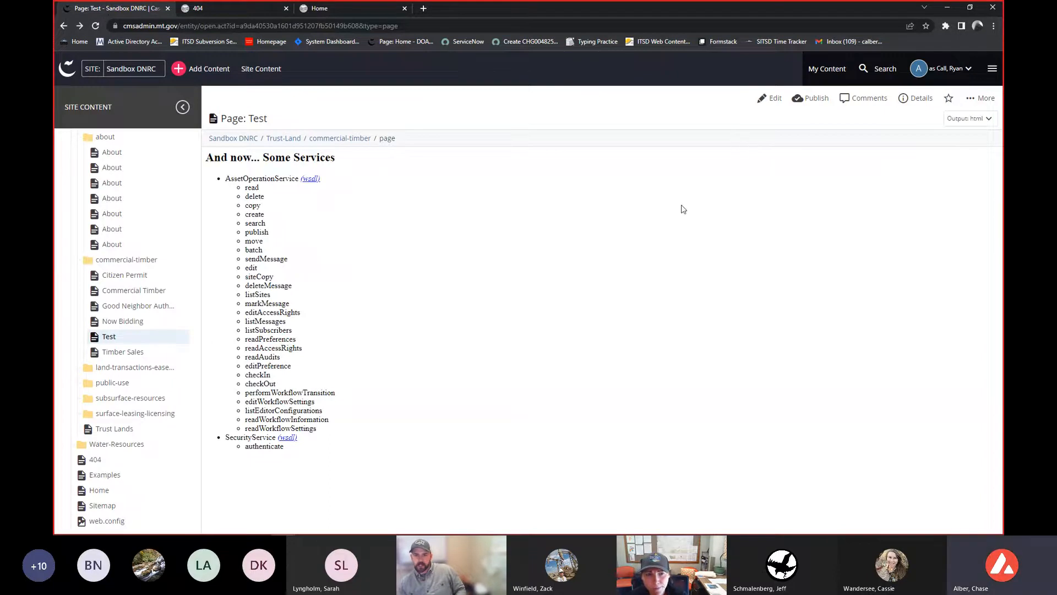
click(110, 338)
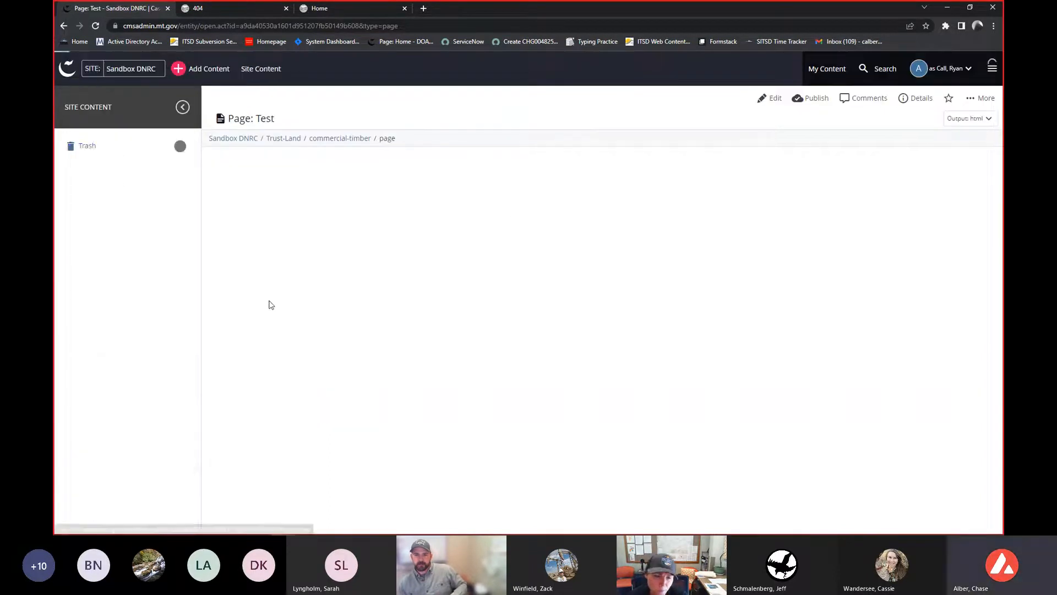
- Open the Publish Queue from the system menu
click(993, 68)
click(994, 70)
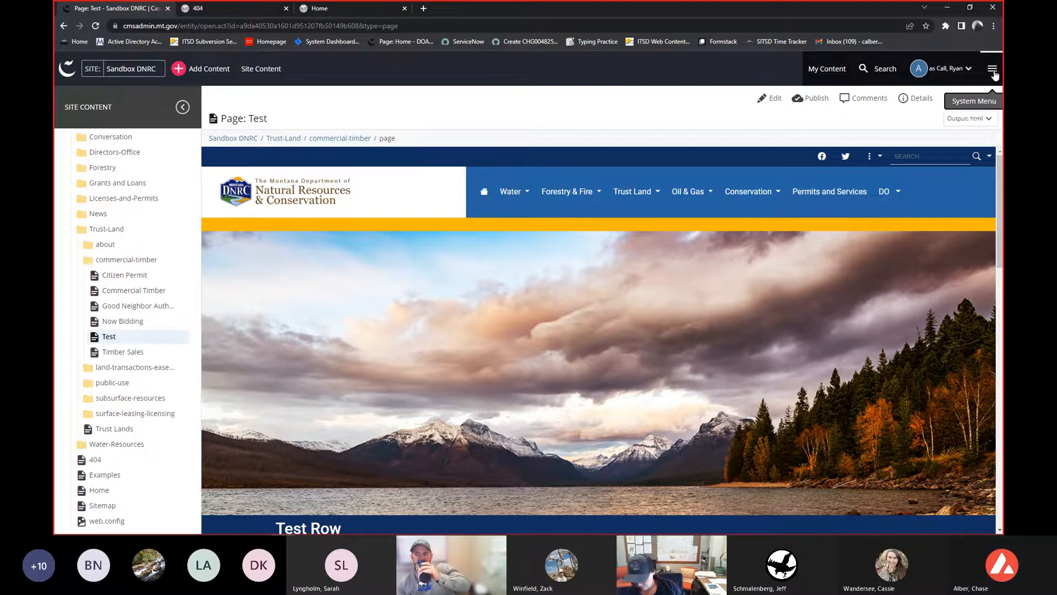
click(993, 70)
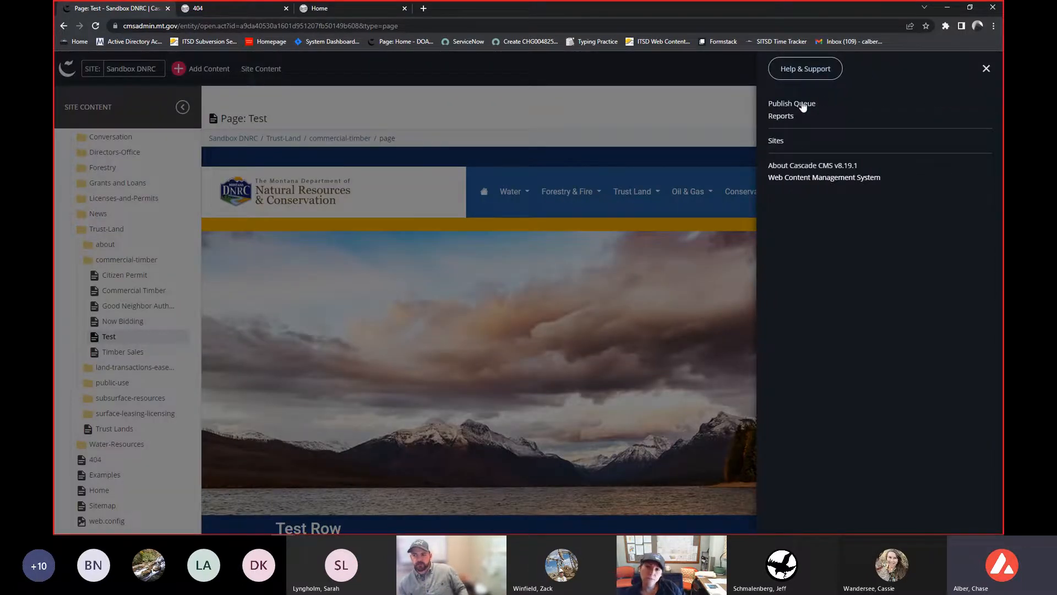
click(803, 106)
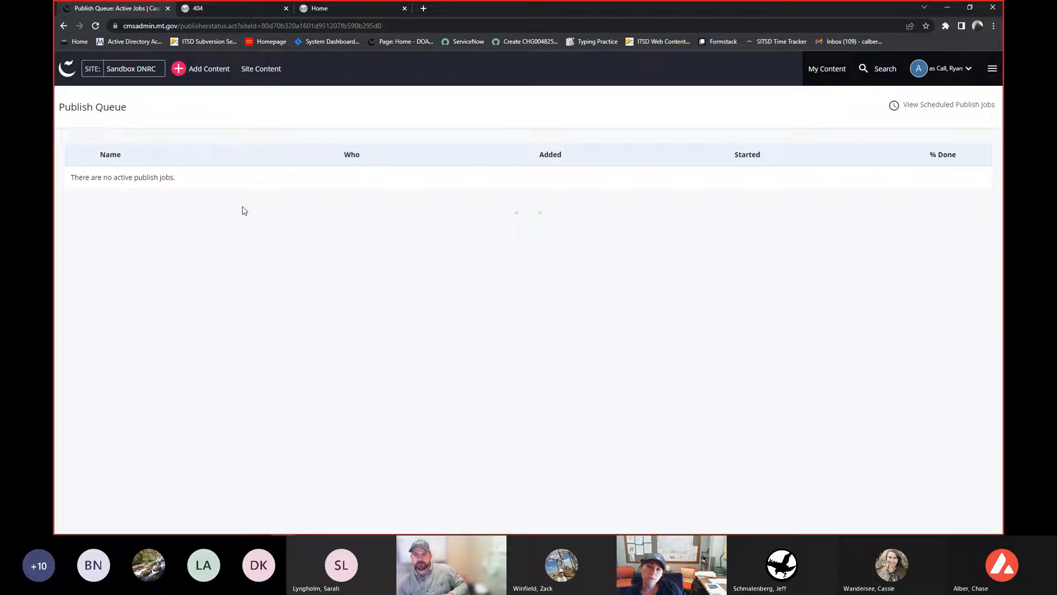
- Check the live page tab again and reopen the Test page in the CMS site content tree
click(200, 10)
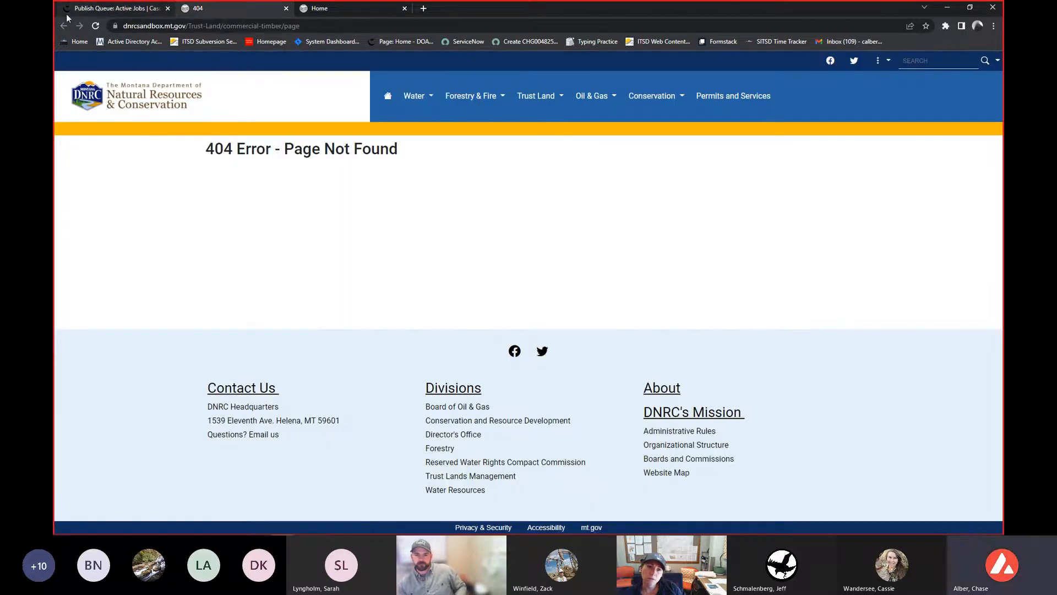
click(94, 26)
click(104, 9)
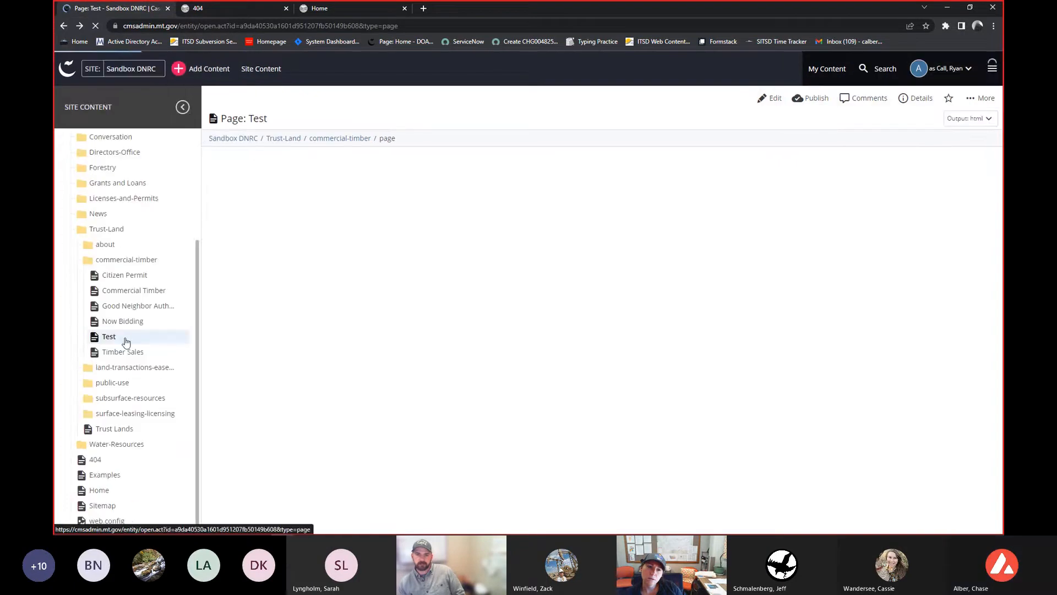
click(126, 342)
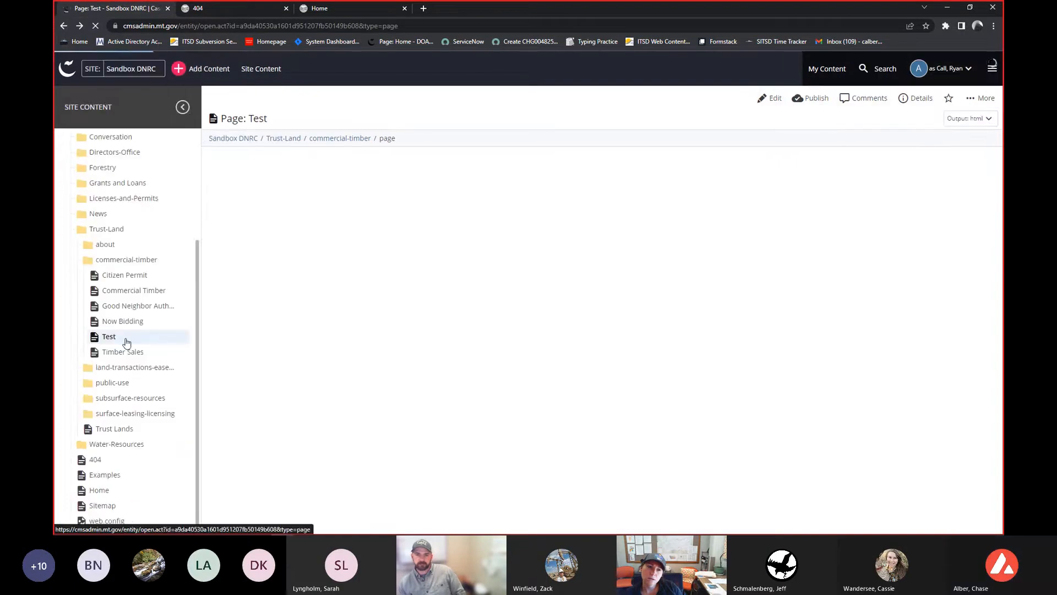
- Publish the Test page to dnrcsandbox.mt.gov only, unchecking test-dnrcsandbox.mt.gov
click(813, 100)
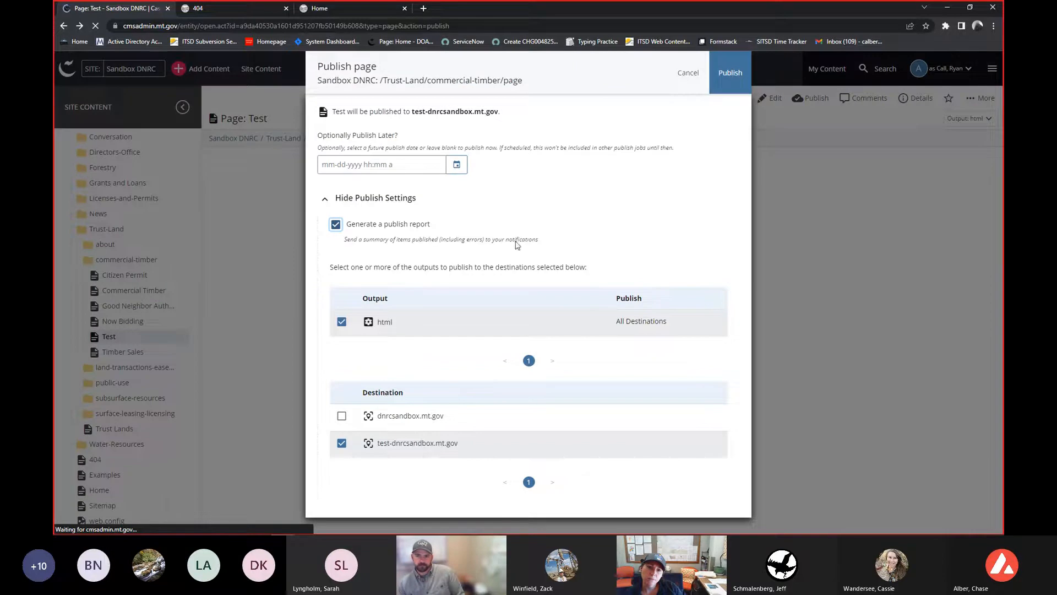
click(342, 444)
click(341, 412)
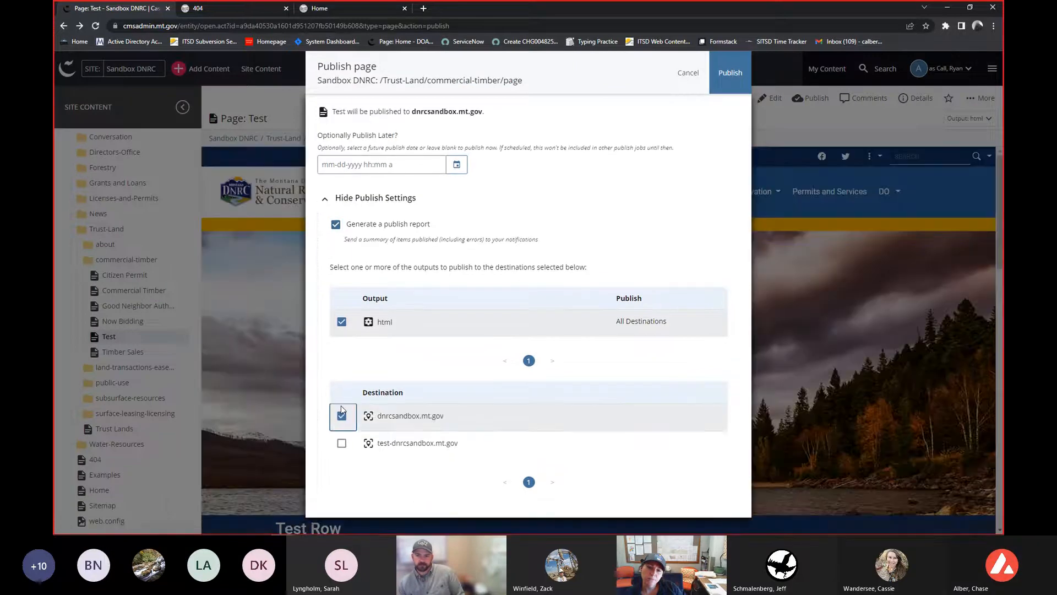
click(738, 78)
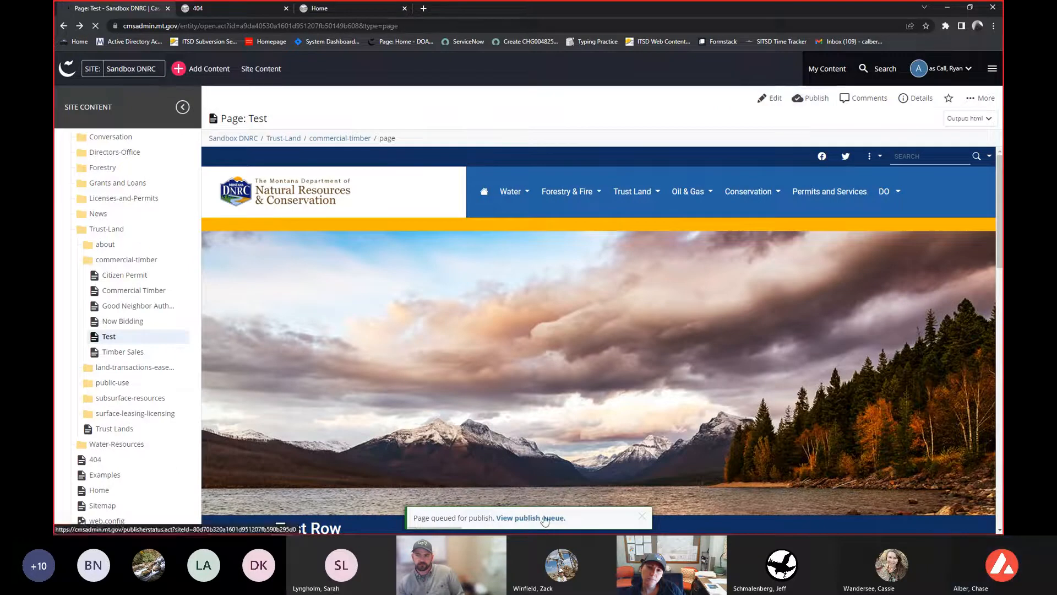
- Check the publish queue and the live page tab, then return to the Test page in the CMS
click(544, 518)
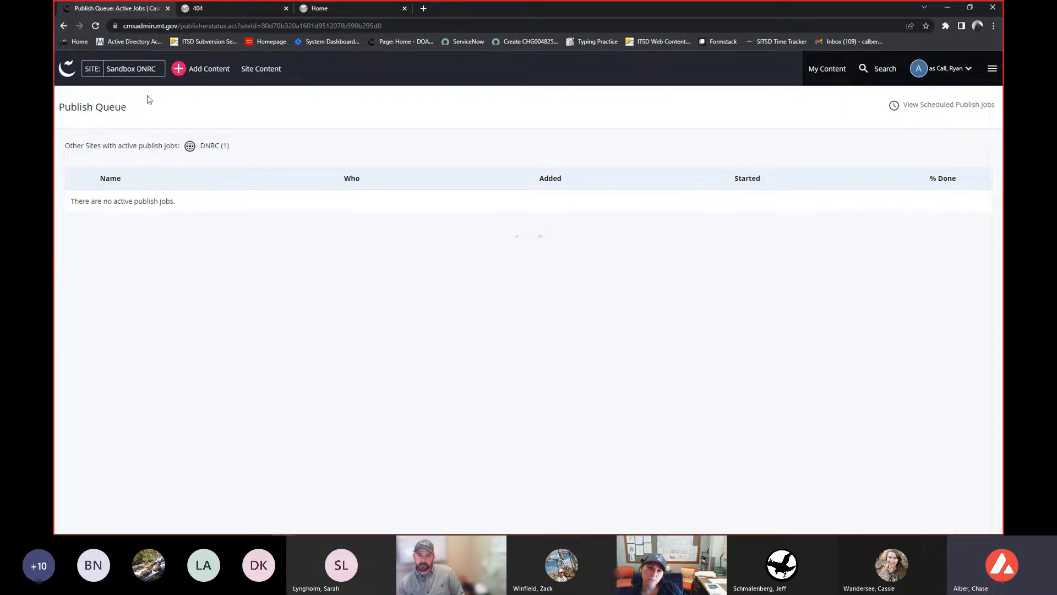
click(242, 8)
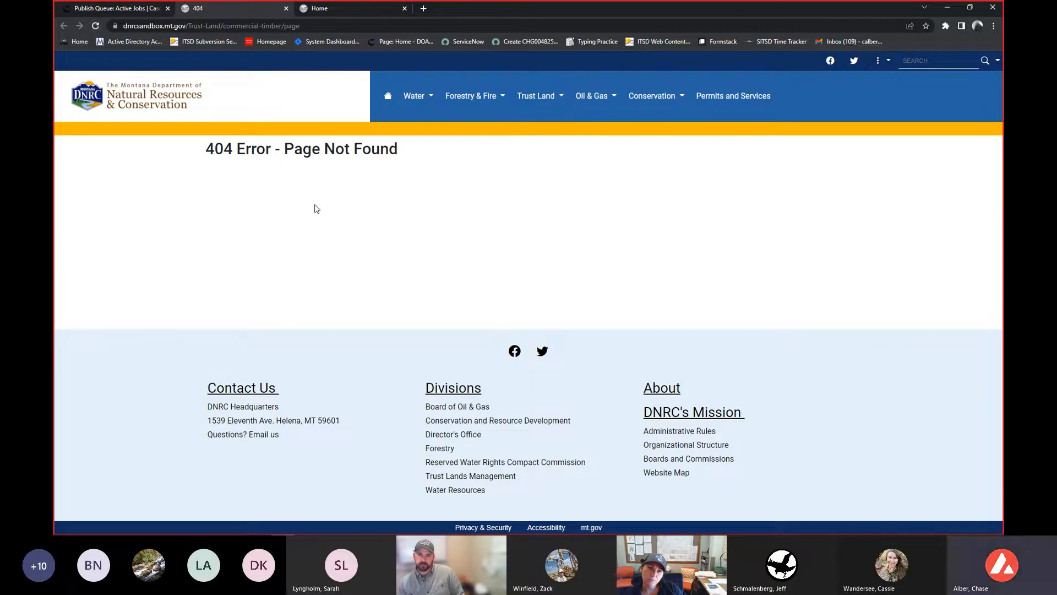
click(110, 11)
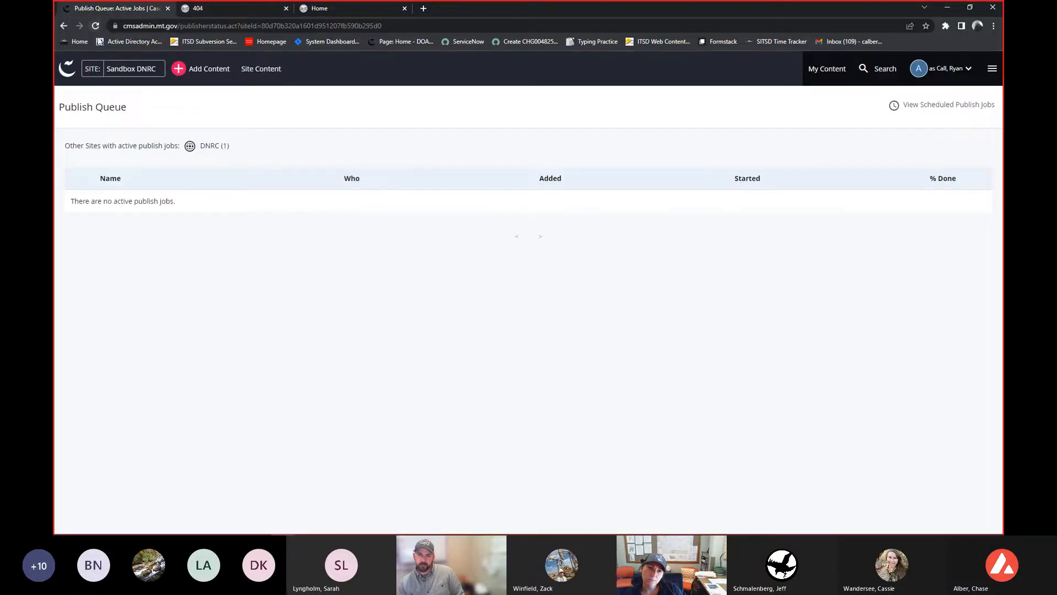
click(63, 27)
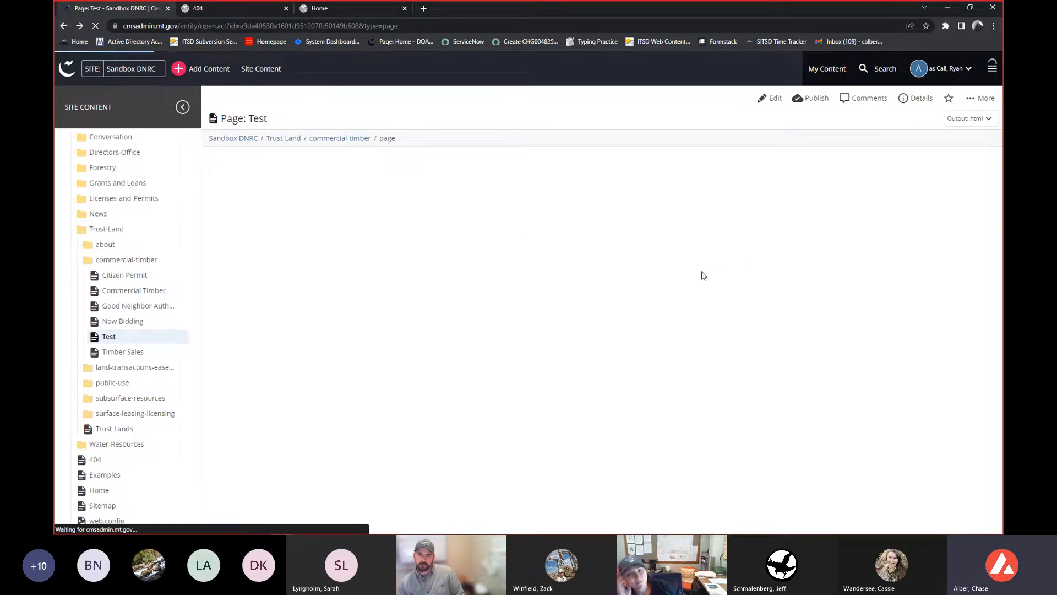
- Restore version v1 of the Test page from its version history
scroll(694, 281, down, 2)
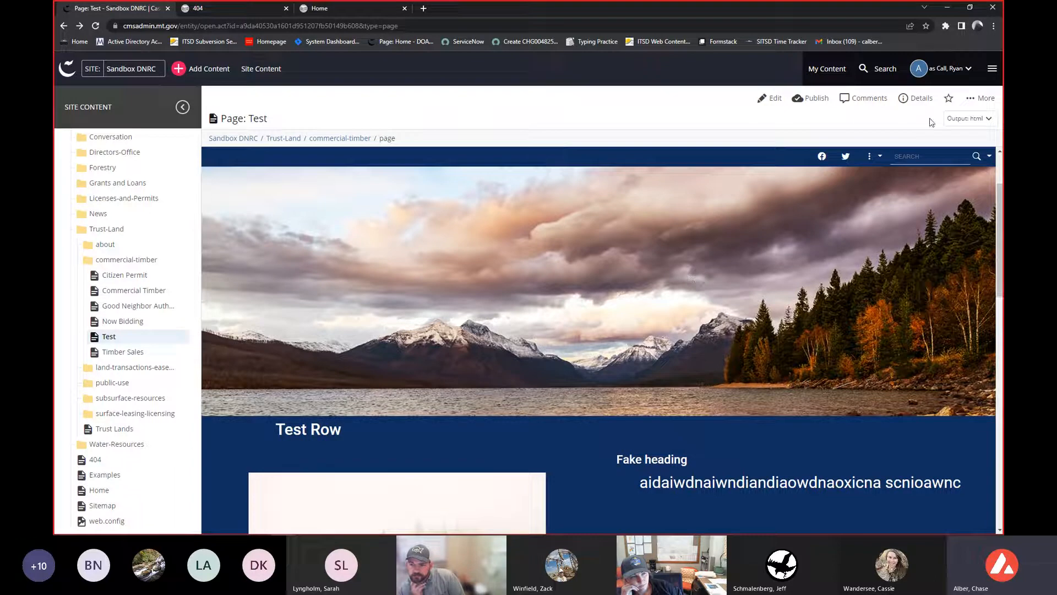
click(980, 105)
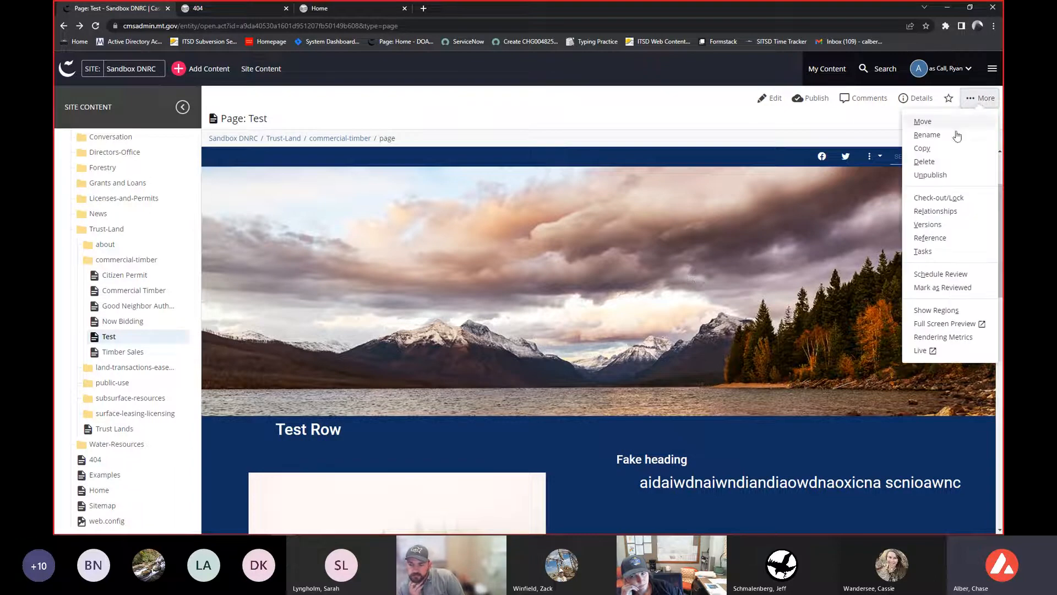
click(934, 231)
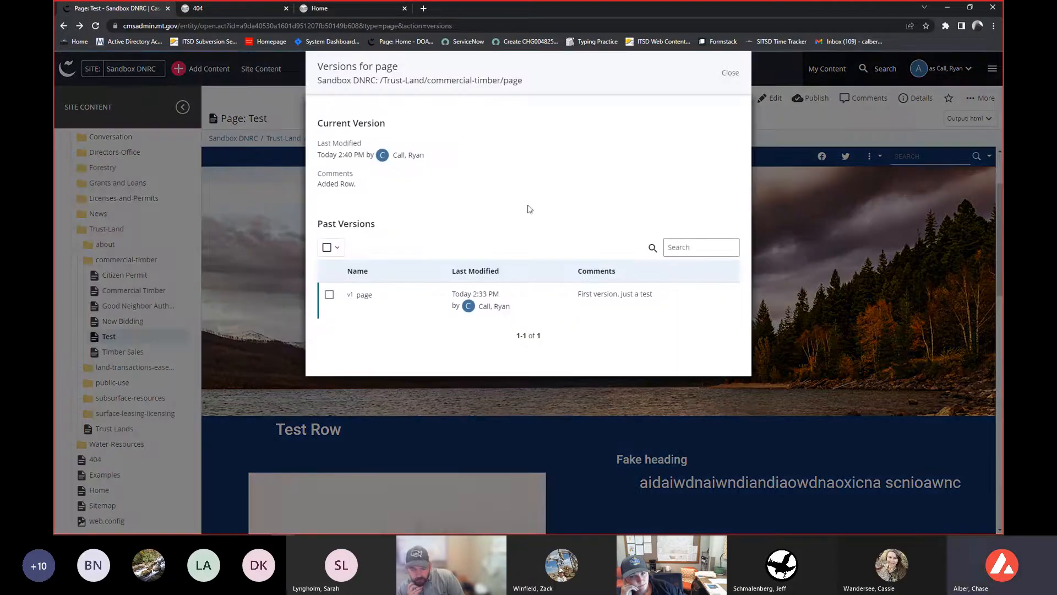
click(329, 295)
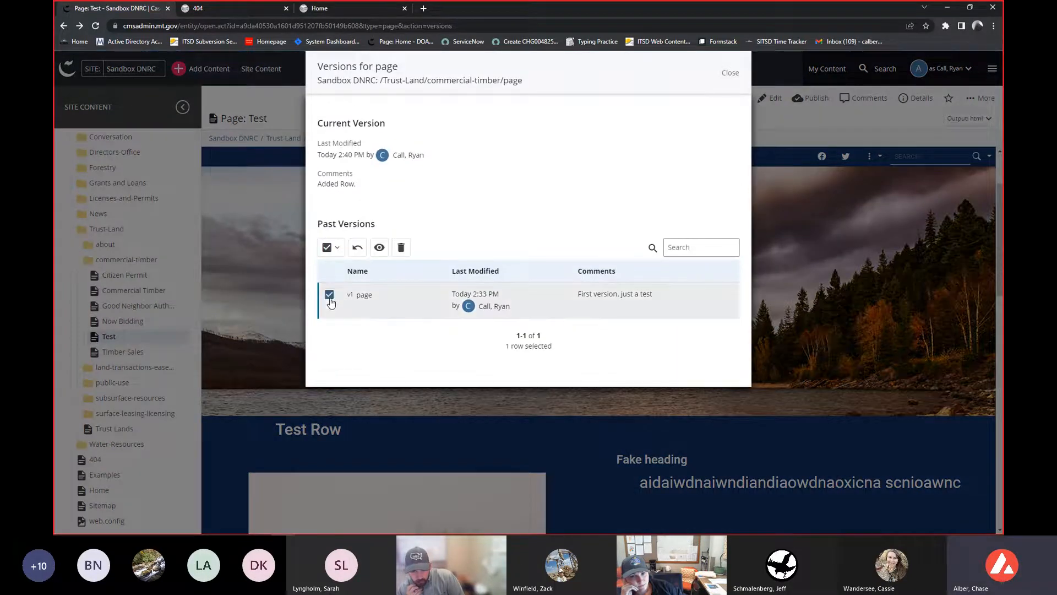
click(357, 248)
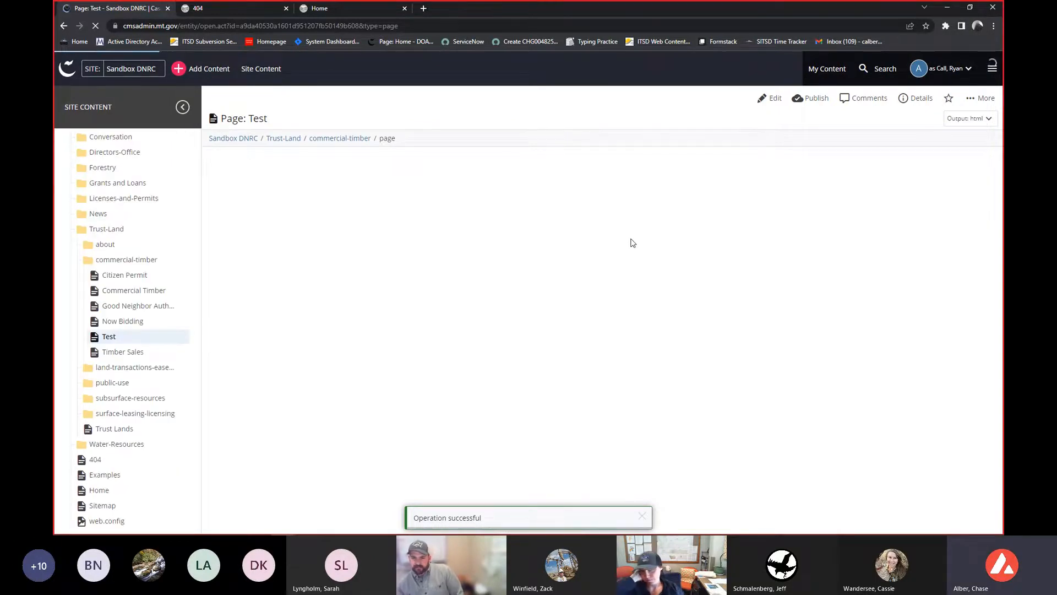
- Publish the restored Test page to test-dnrcsandbox.mt.gov
scroll(629, 242, down, 6)
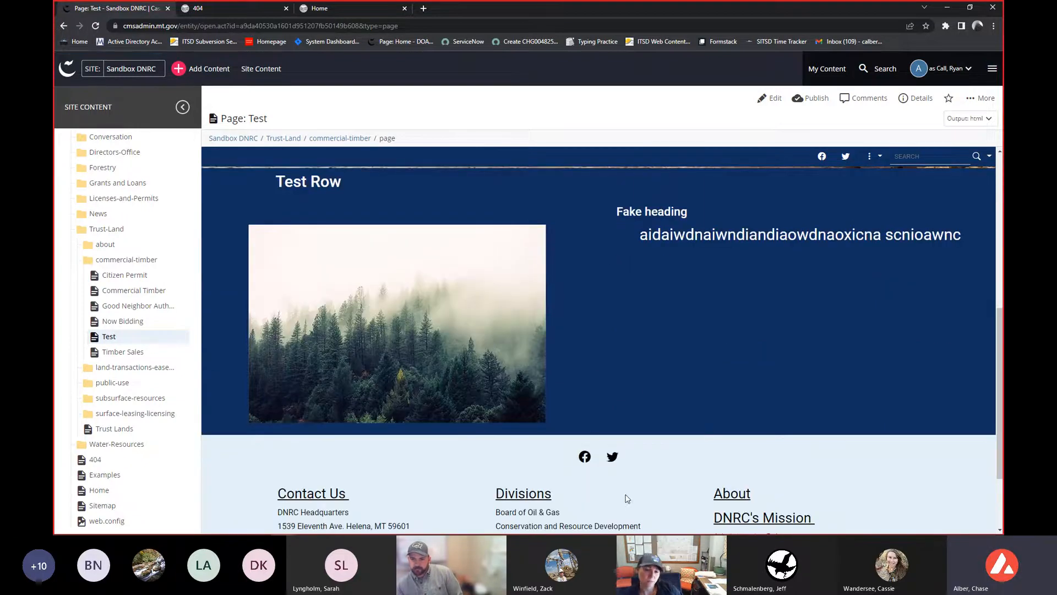
scroll(628, 498, up, 1)
scroll(628, 498, down, 1)
scroll(627, 494, up, 3)
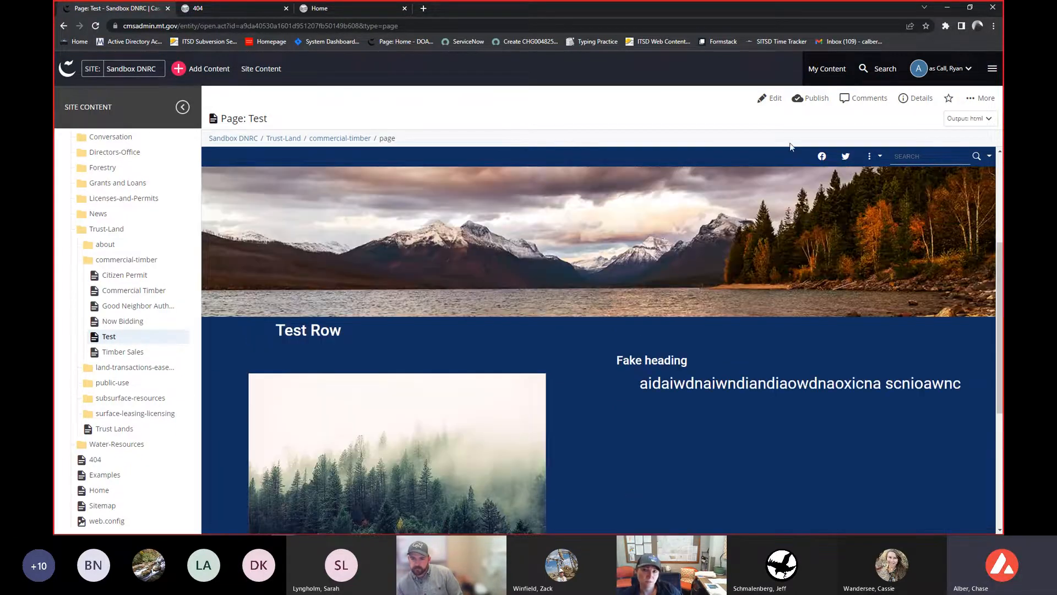
click(802, 100)
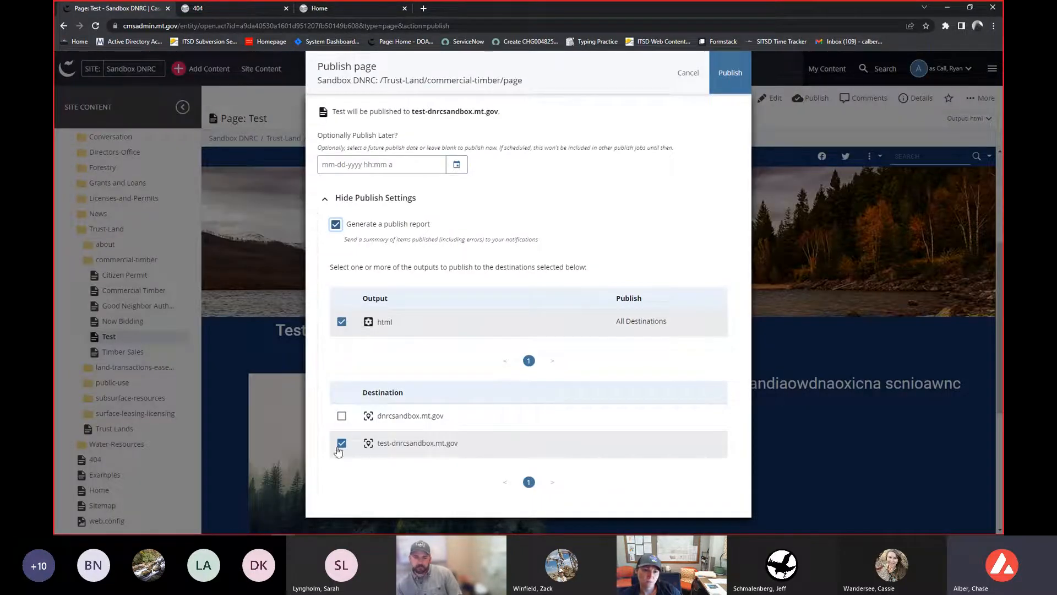
click(731, 88)
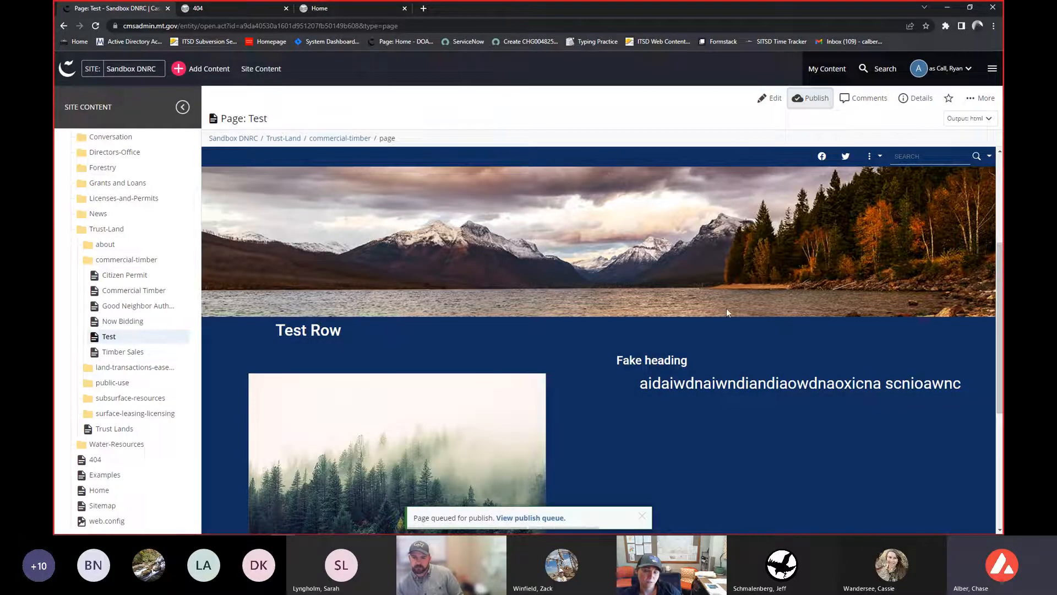
- Review the Test page's version history again and close it
click(978, 98)
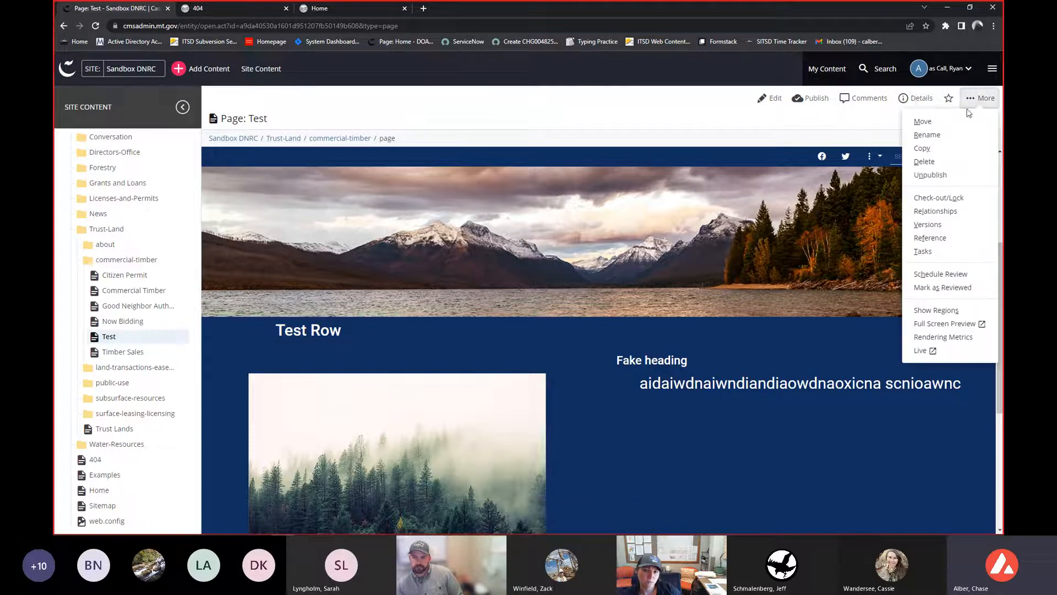
click(928, 224)
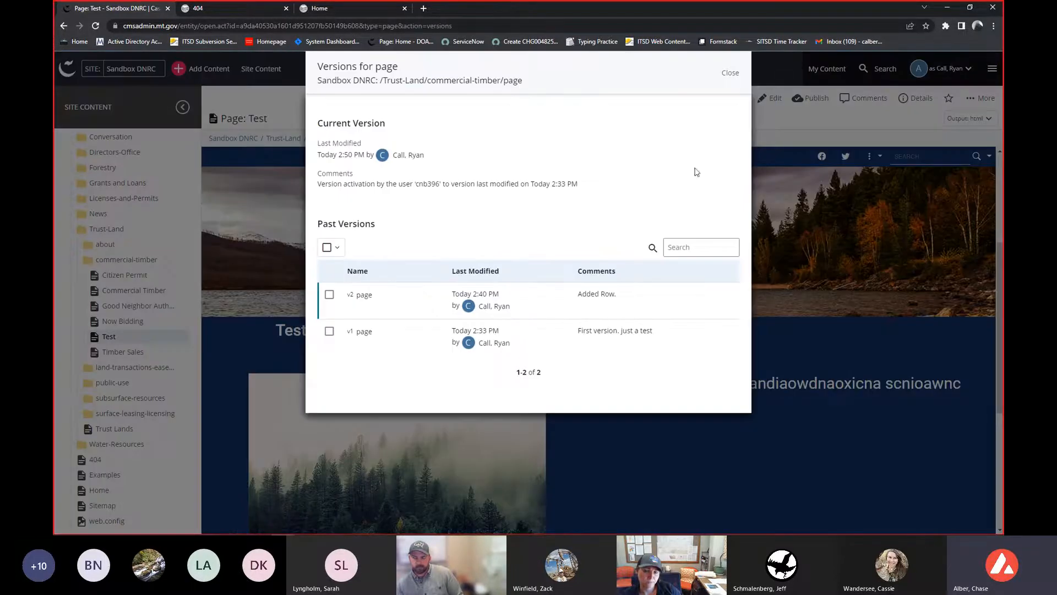
click(746, 65)
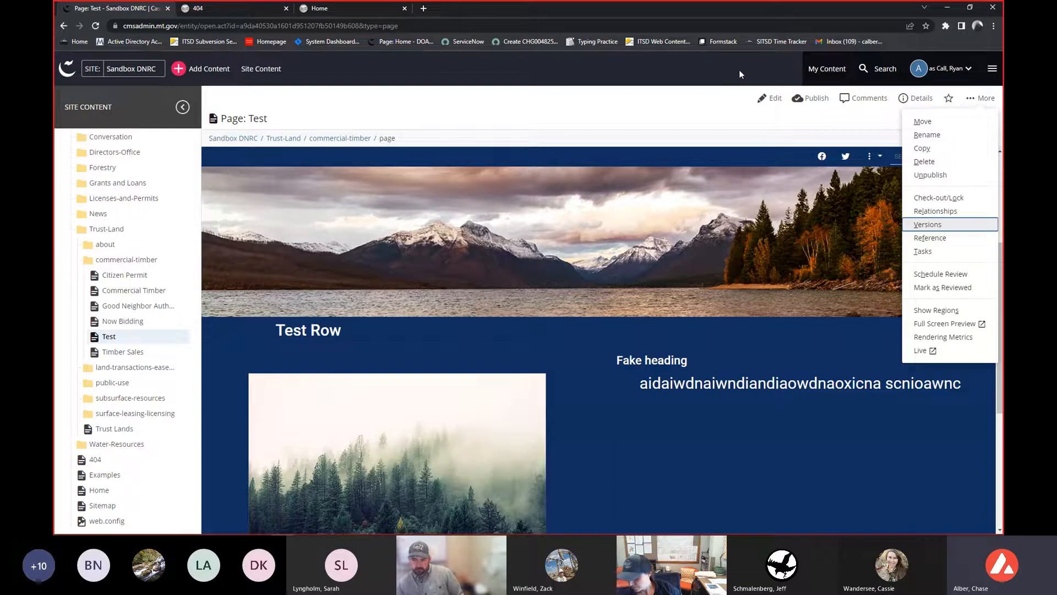
click(692, 348)
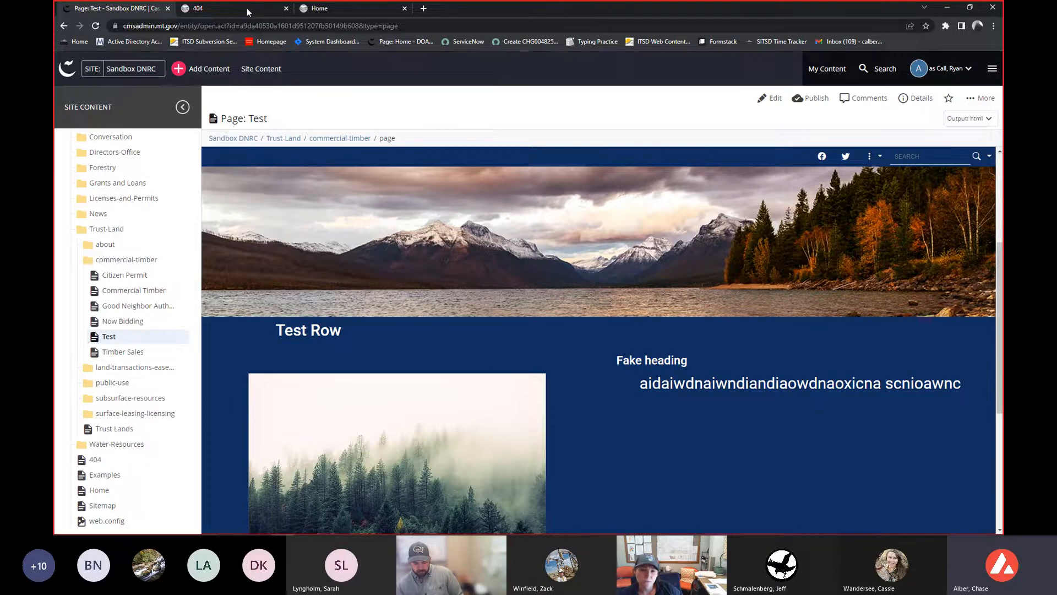
- Reload the live Test page on dnrcsandbox.mt.gov and scroll through its content
click(226, 8)
click(96, 26)
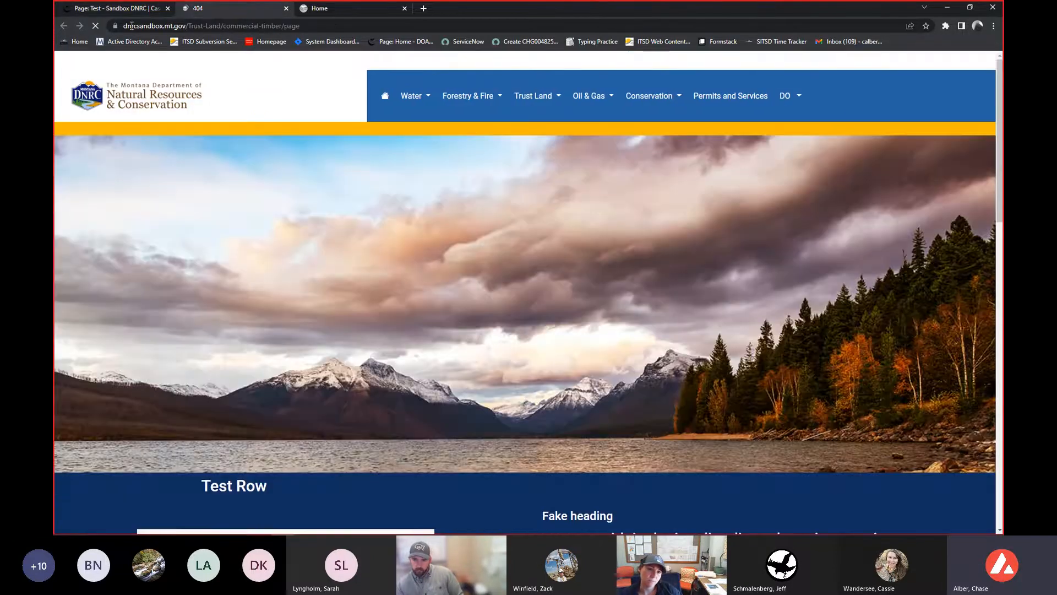
click(165, 26)
scroll(345, 260, down, 1)
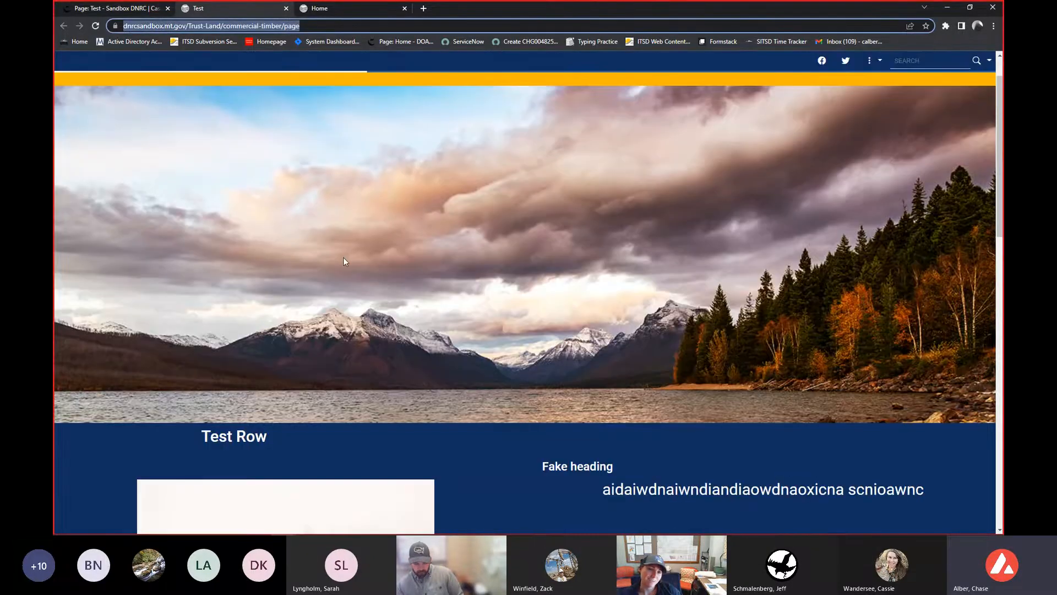
click(343, 260)
scroll(345, 260, down, 8)
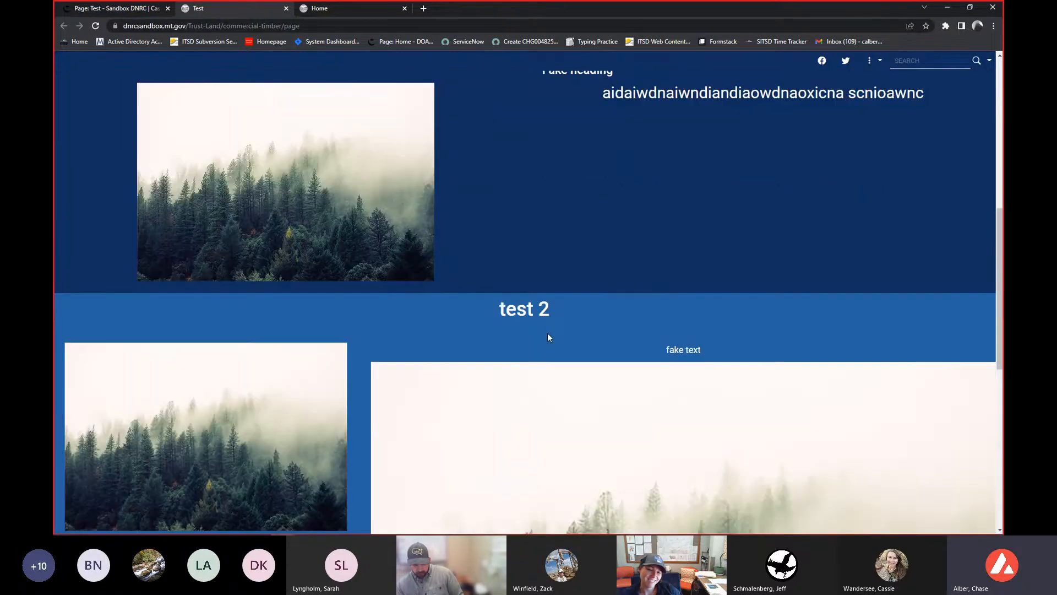
scroll(548, 337, down, 3)
scroll(547, 333, up, 1)
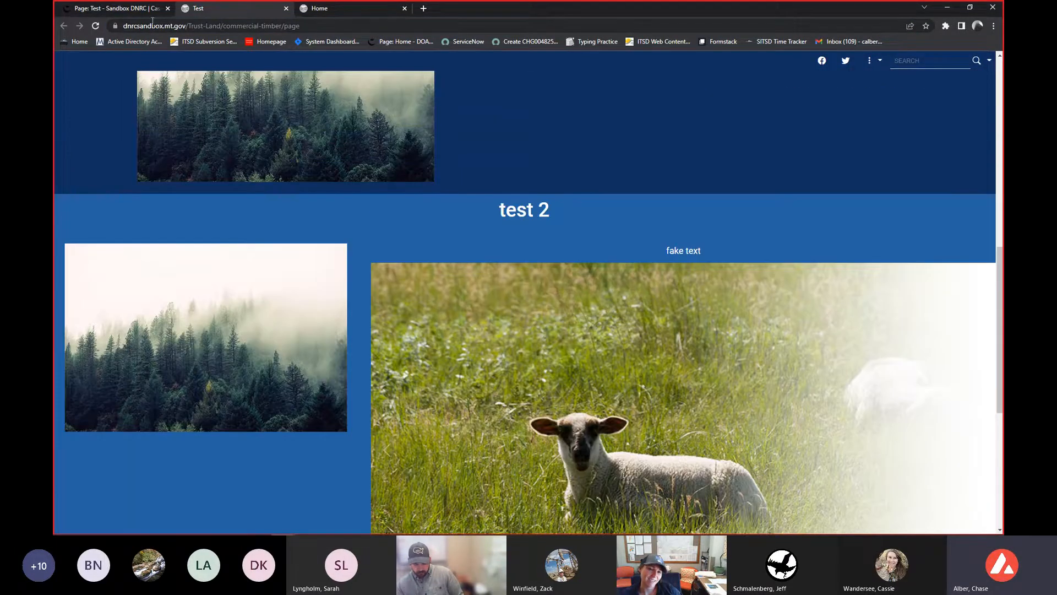
- Unpublish the Test page's html output from test-dnrcsandbox.mt.gov
click(115, 8)
scroll(499, 346, down, 2)
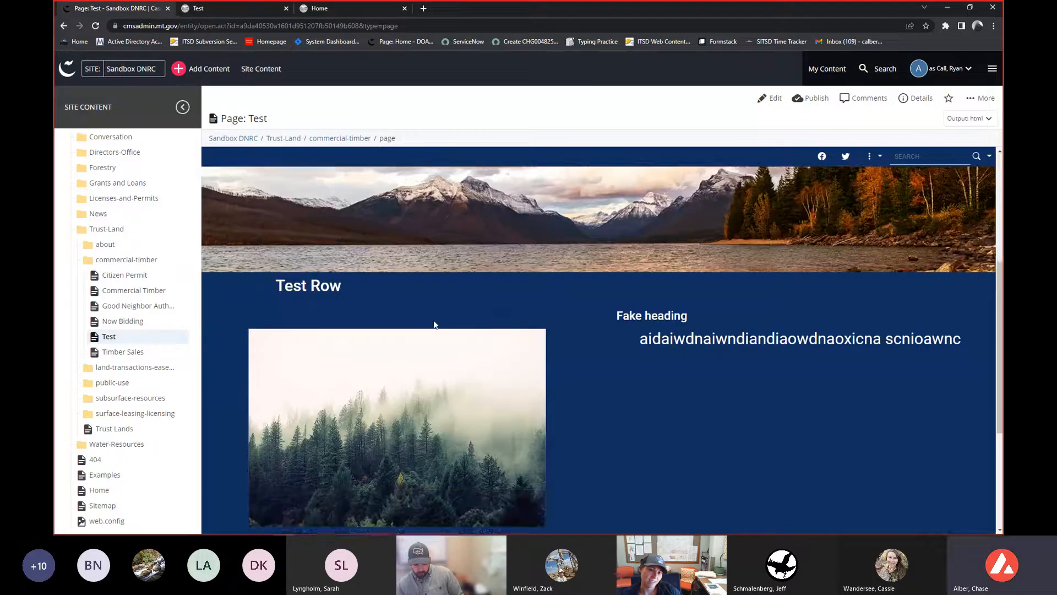
scroll(567, 418, down, 1)
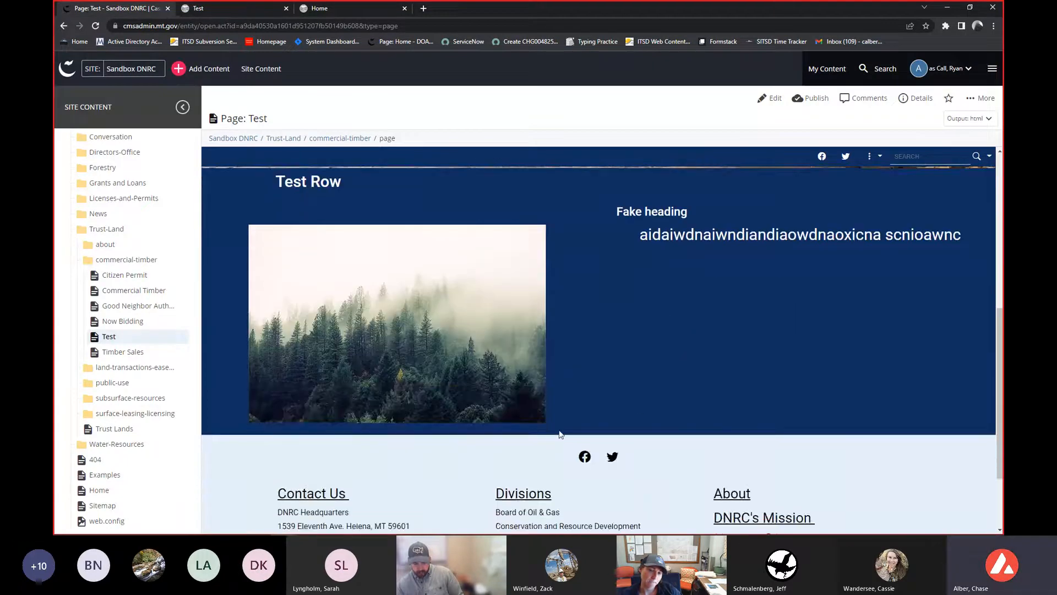
scroll(564, 437, up, 5)
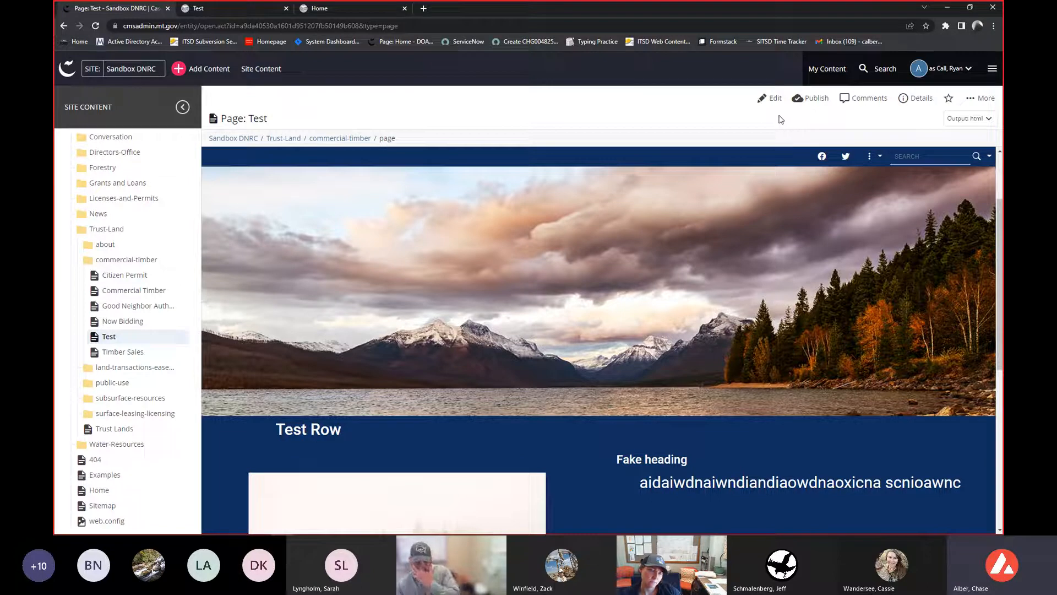
click(988, 100)
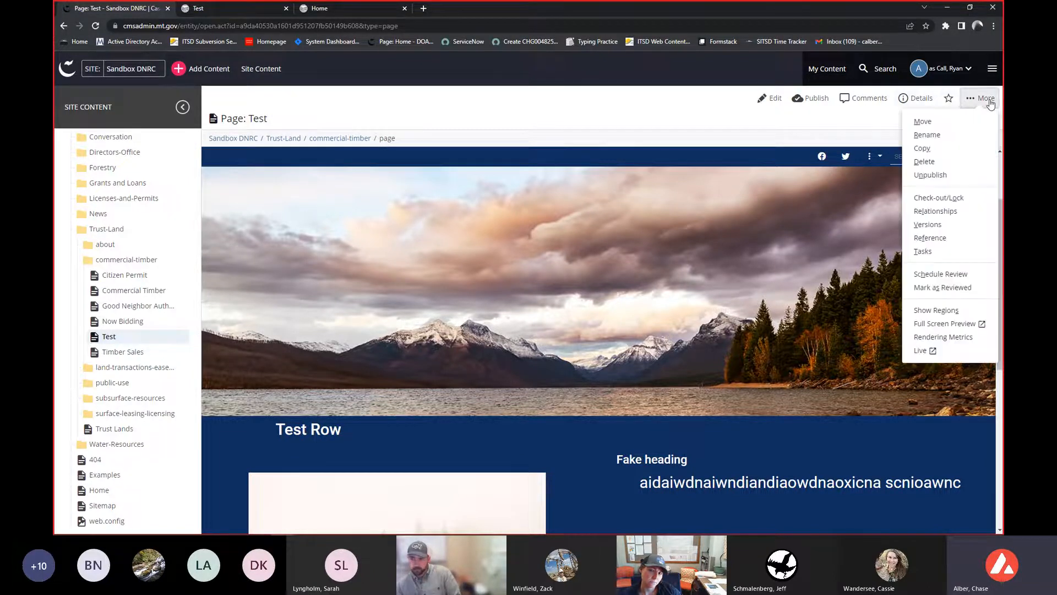
click(930, 175)
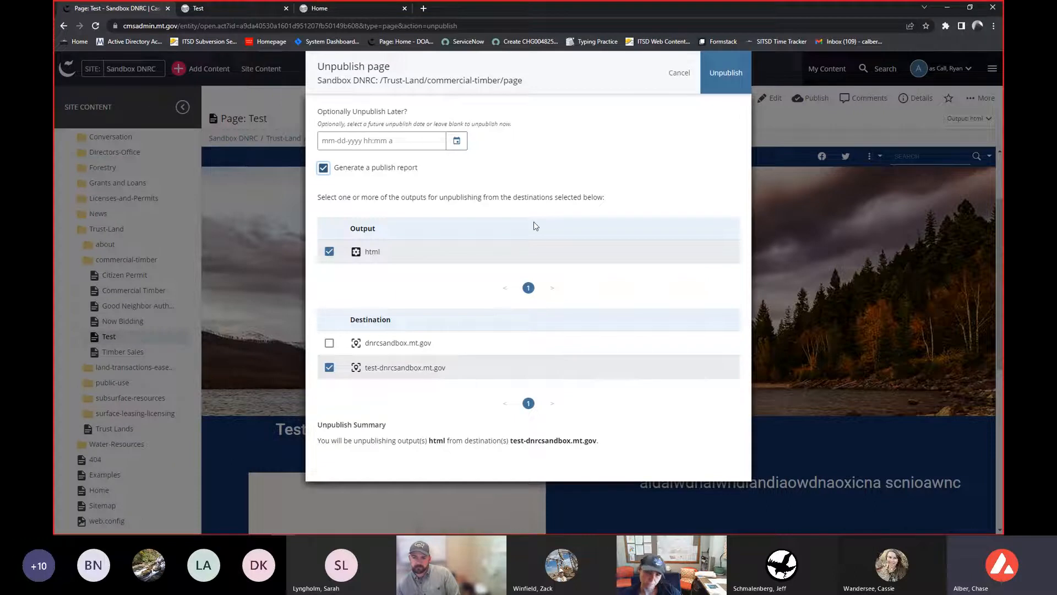
click(743, 74)
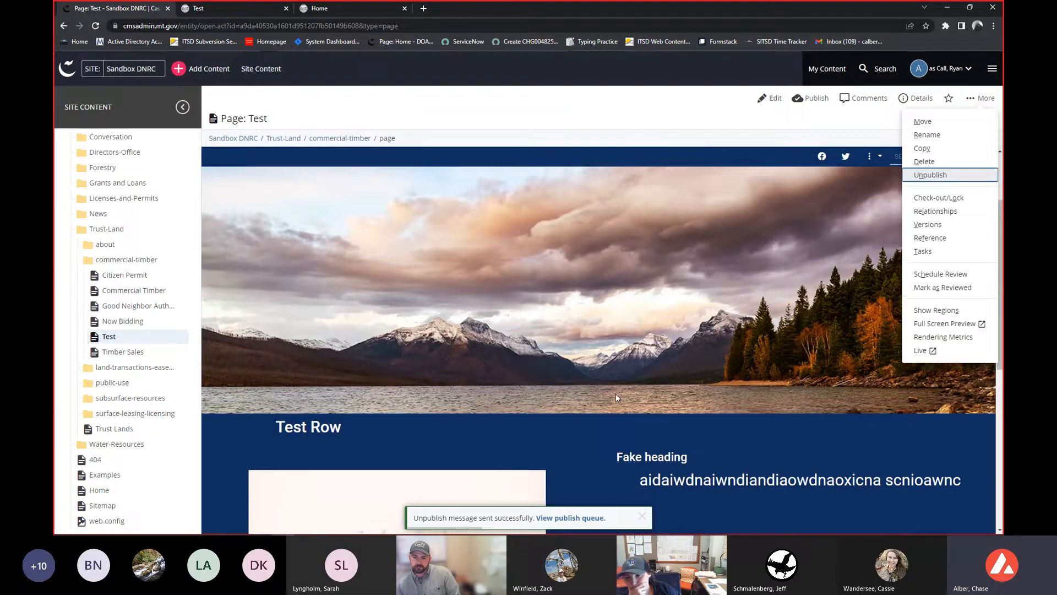
scroll(617, 395, down, 2)
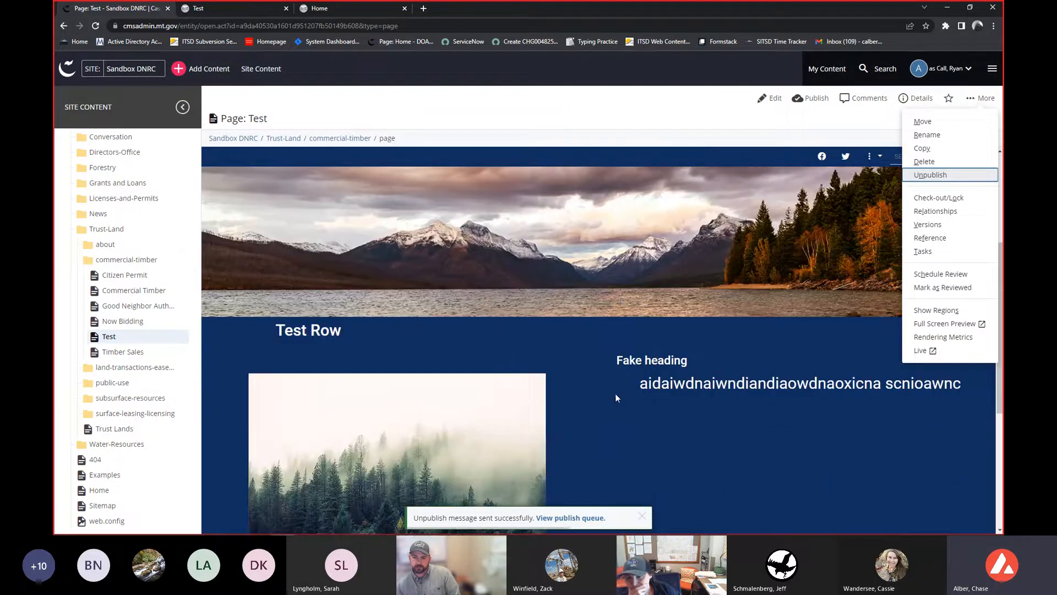
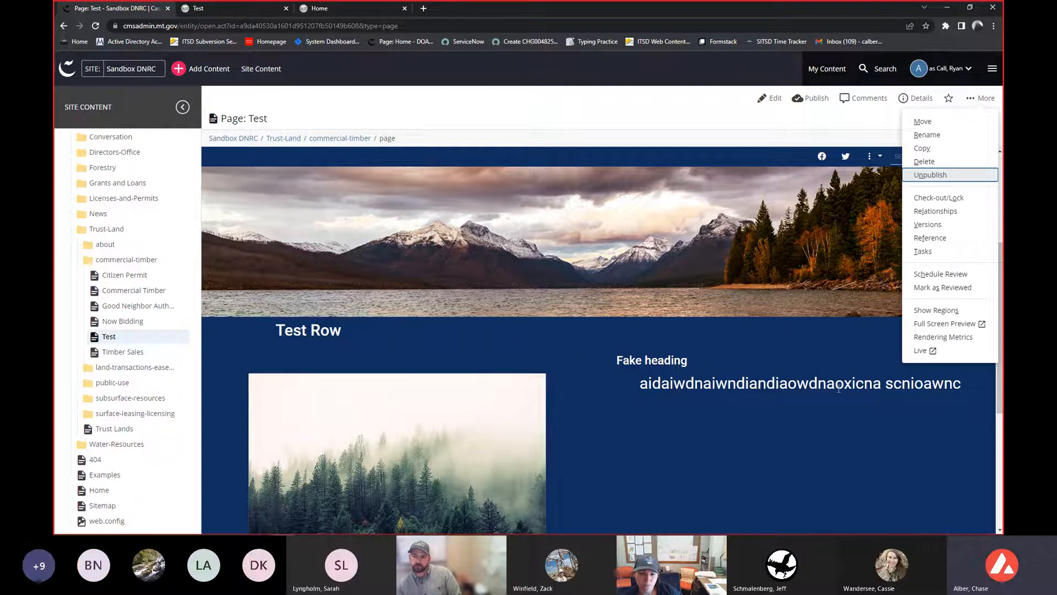
- Open the Test page on the live website, then change the address to the test-dnrcsandbox.mt.gov host to check it there
click(928, 353)
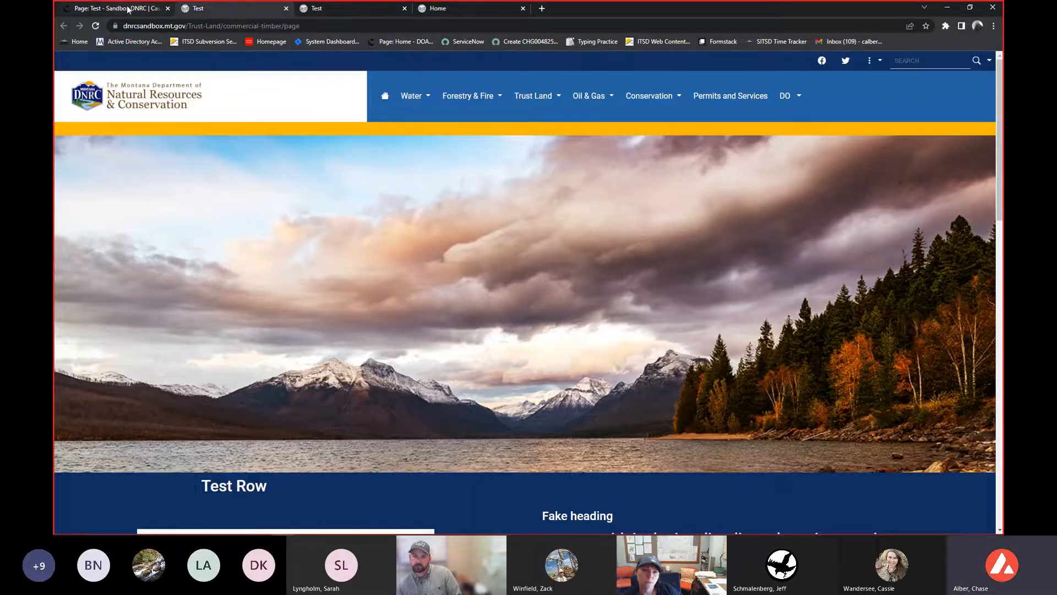
click(127, 8)
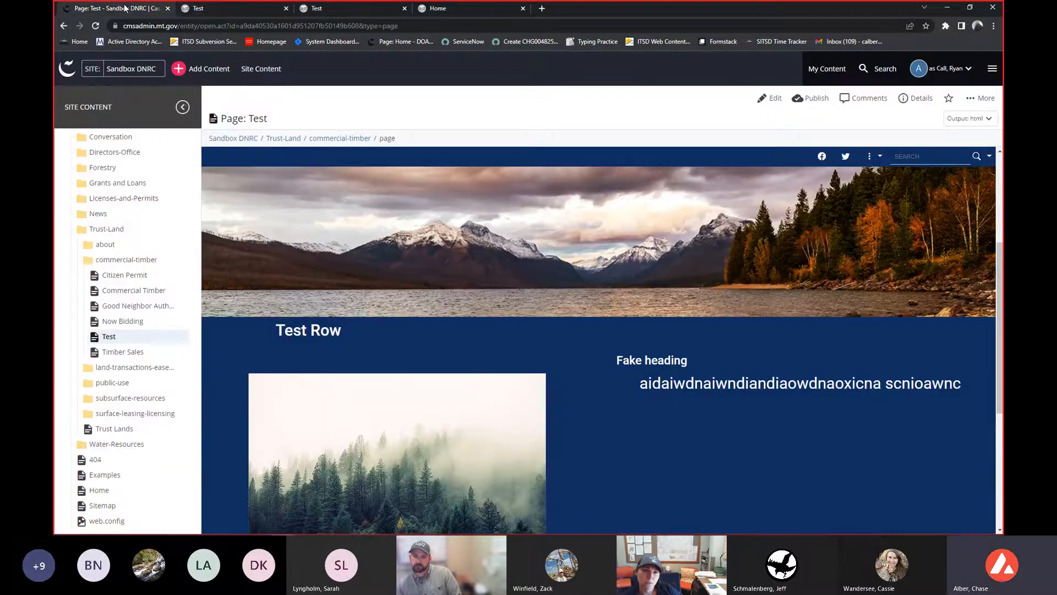
click(979, 98)
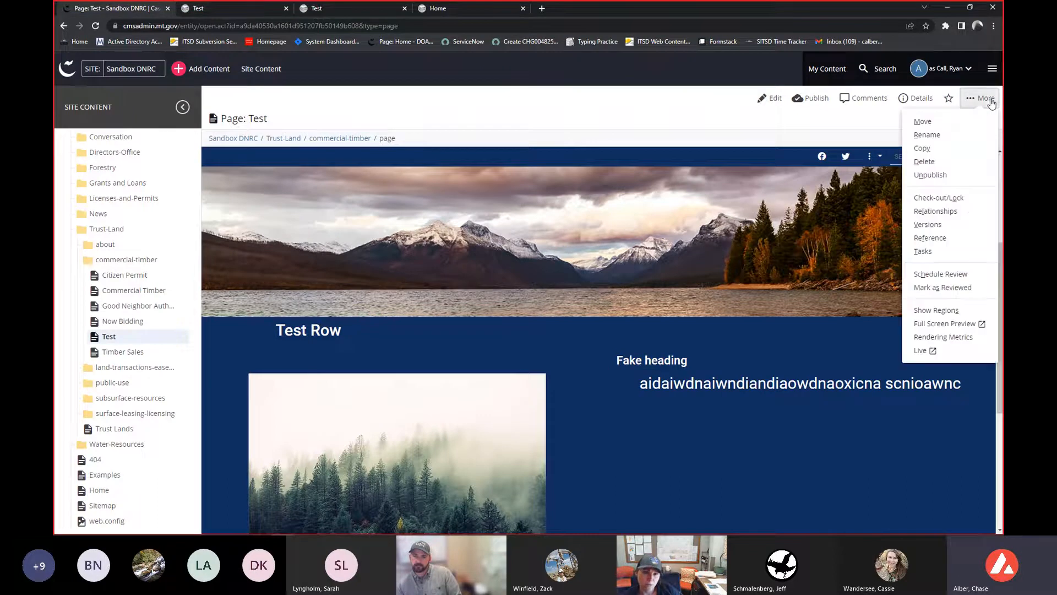
click(929, 351)
click(165, 27)
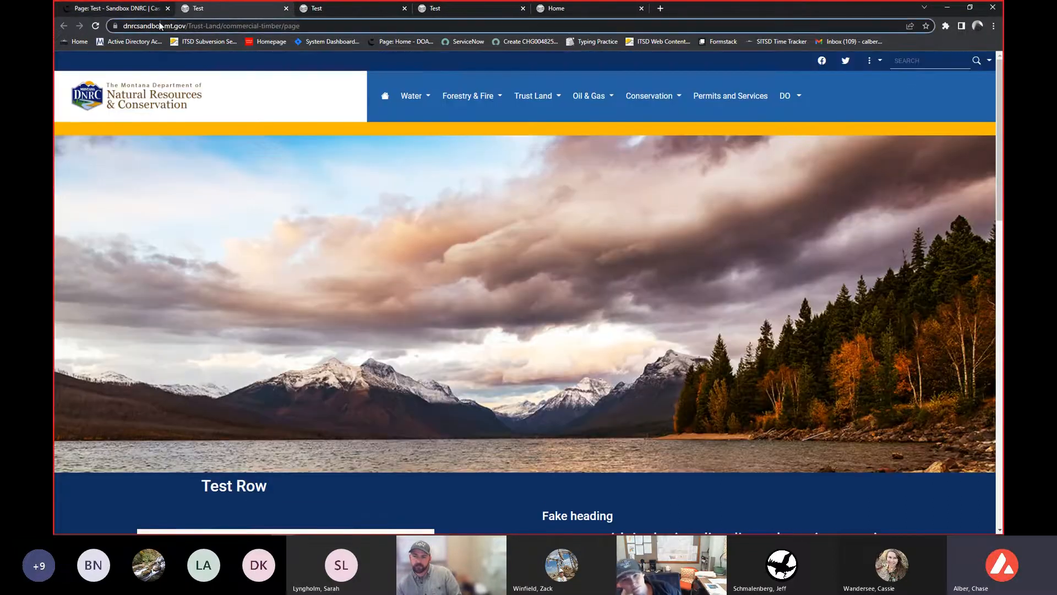
click(145, 26)
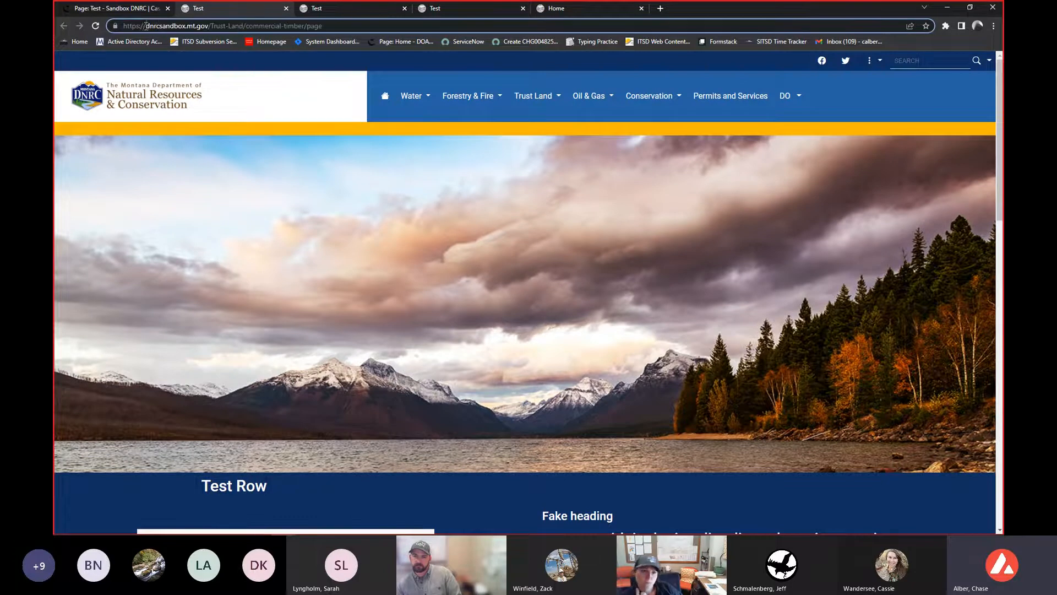
text(test-)
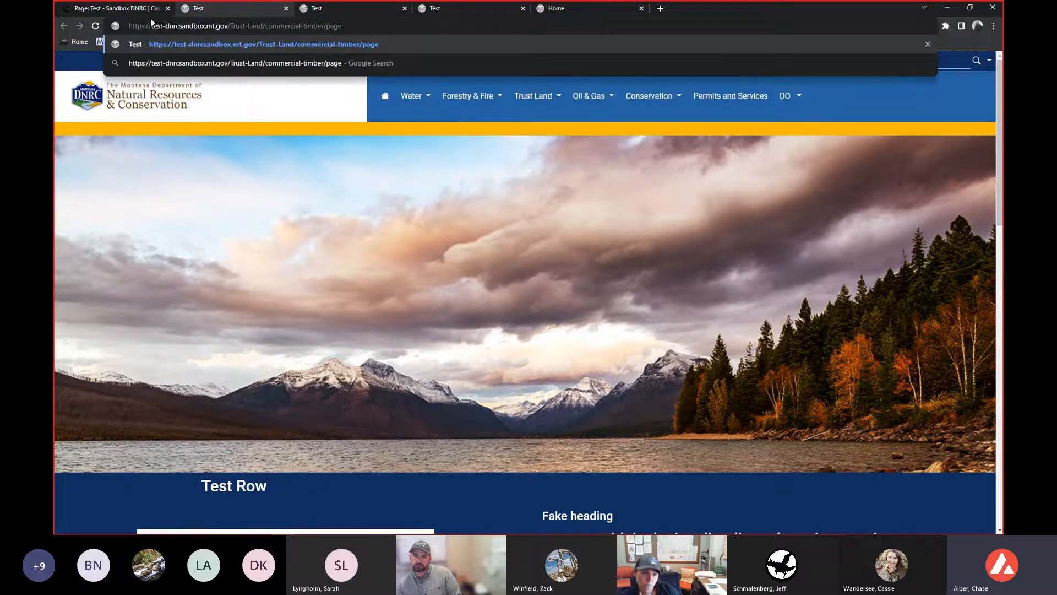
key(Return)
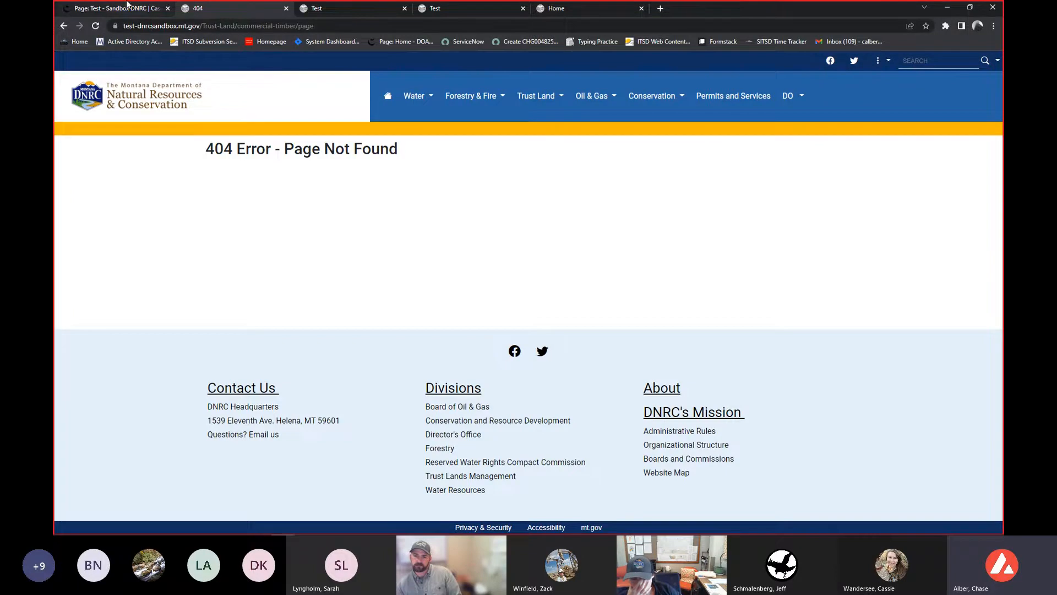
click(134, 11)
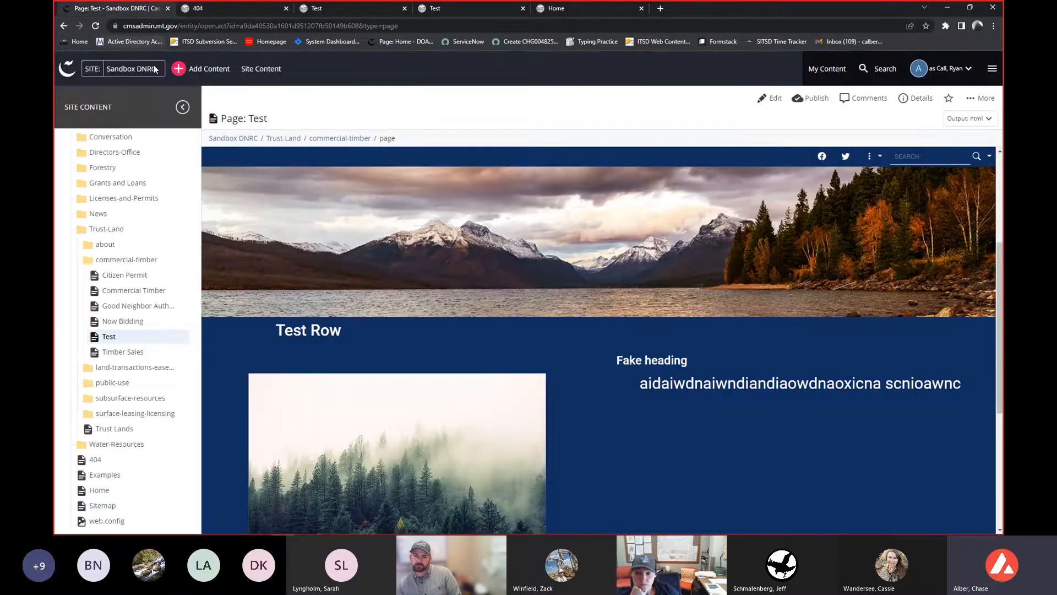
click(981, 105)
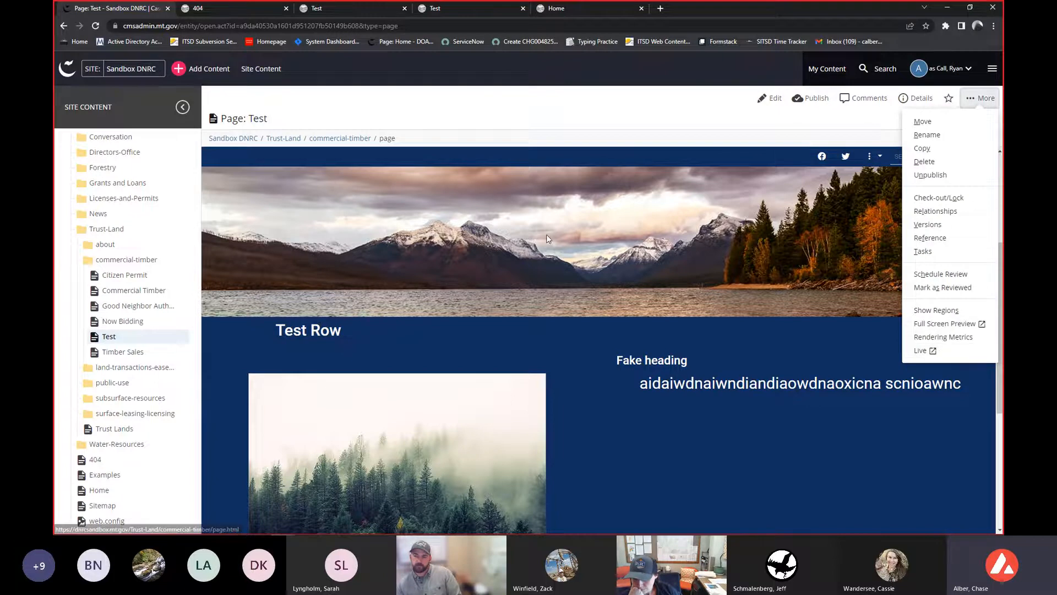
click(215, 10)
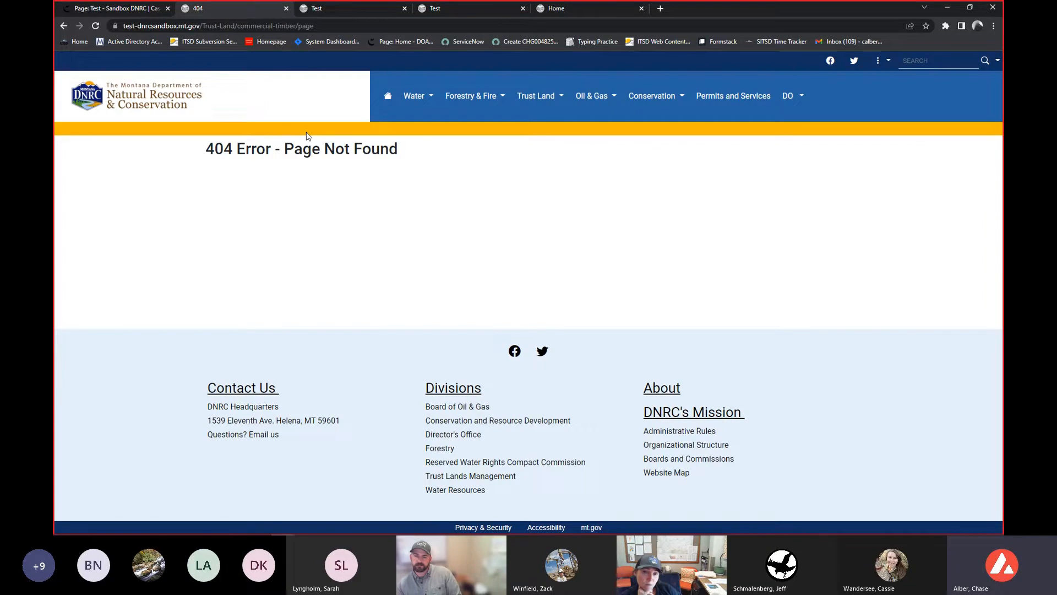
click(114, 10)
right_click(117, 342)
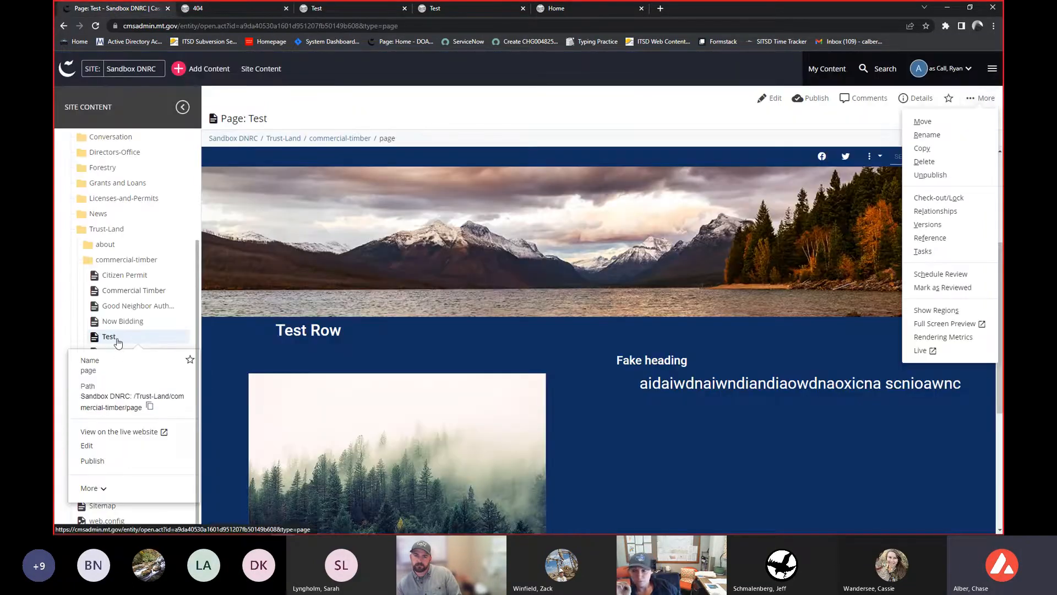
click(107, 489)
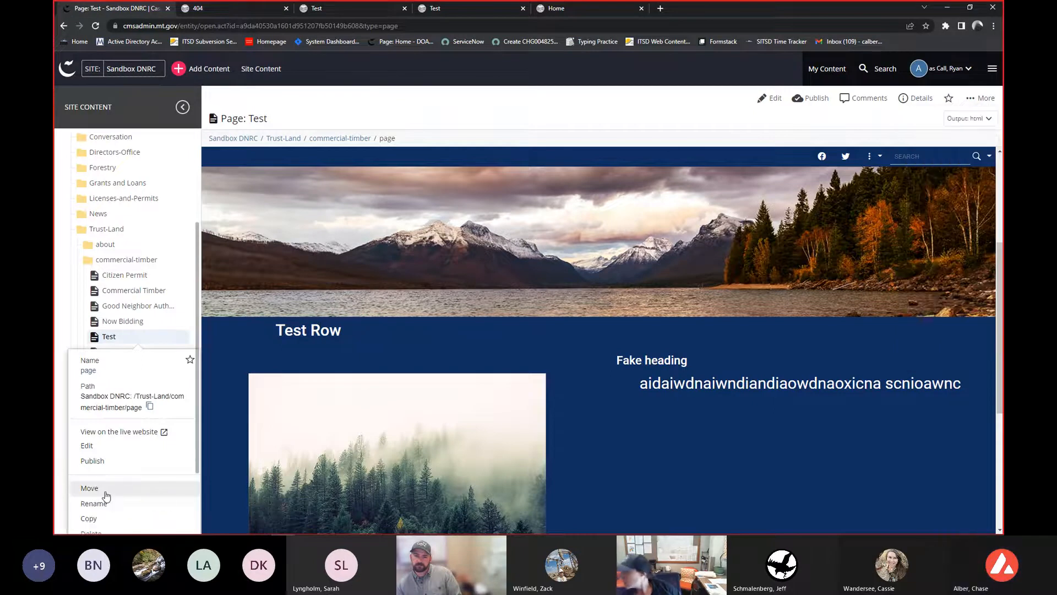
scroll(106, 494, down, 1)
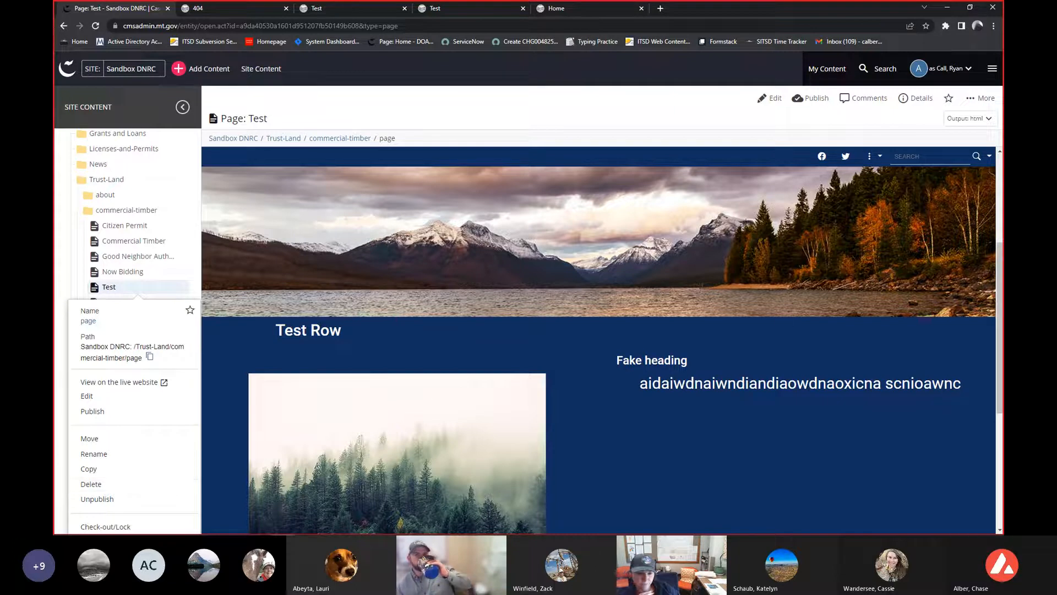
click(979, 98)
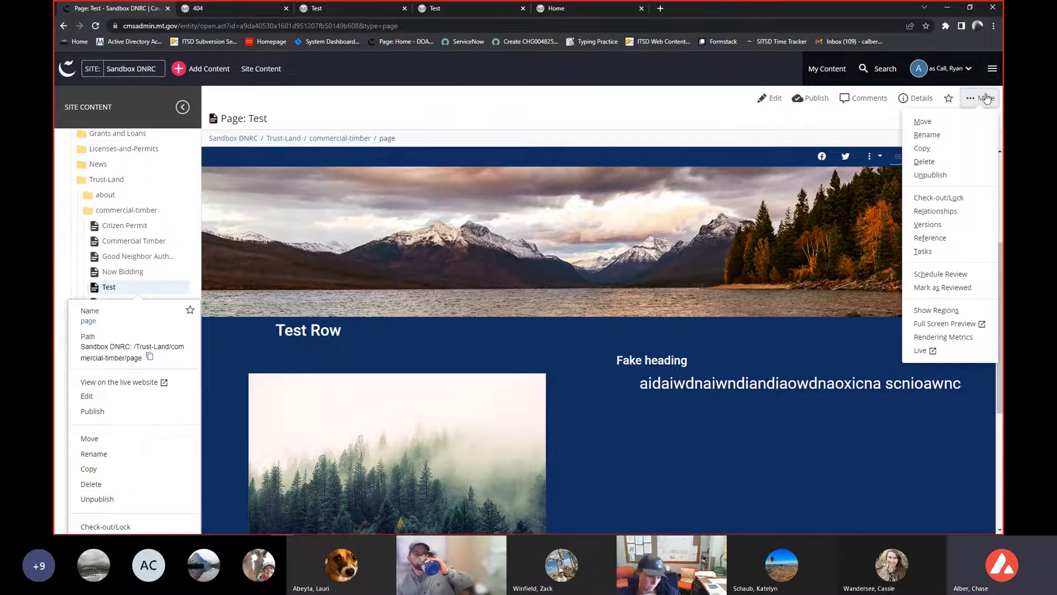
click(452, 112)
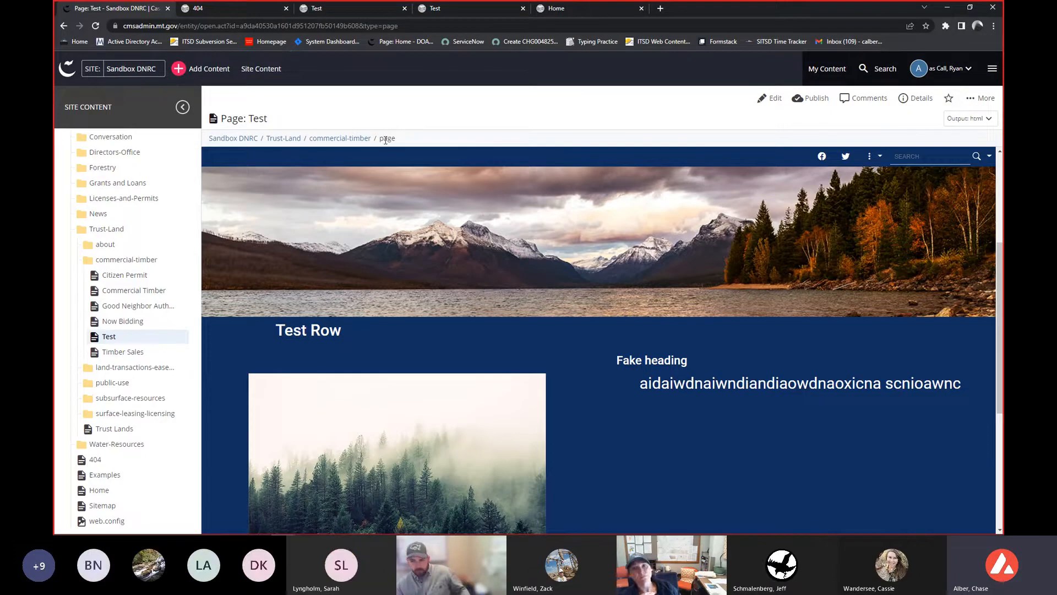
- Open the Test page's version history and restore the v2 page version
click(995, 106)
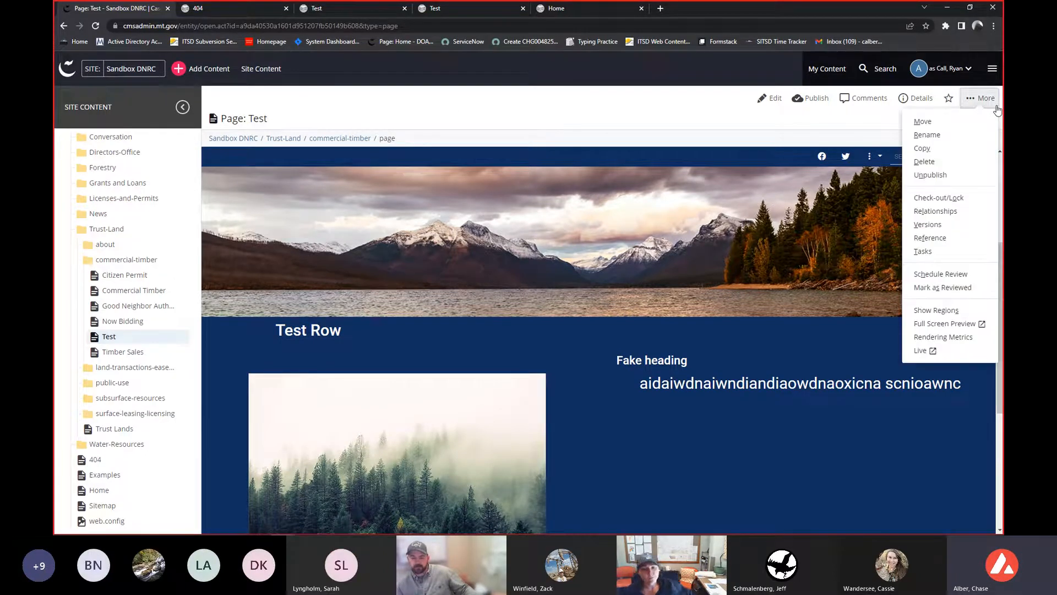
click(925, 224)
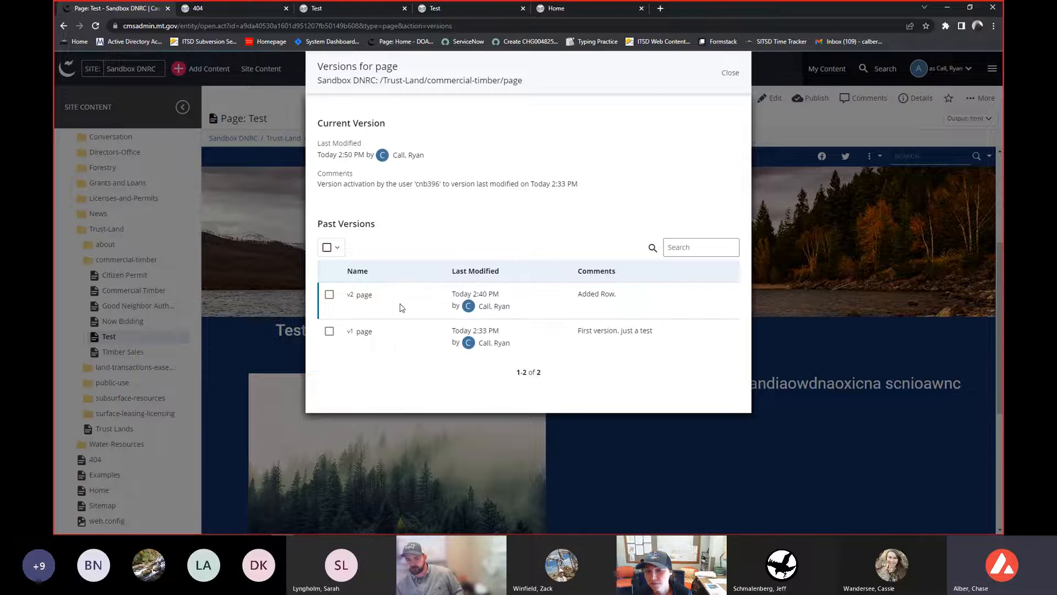
click(729, 72)
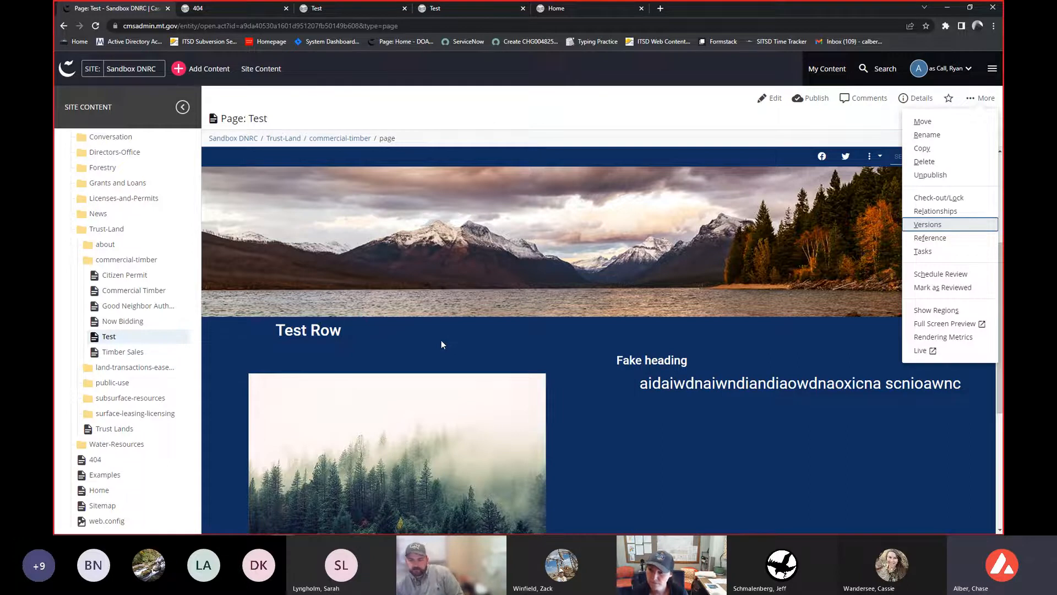
click(923, 223)
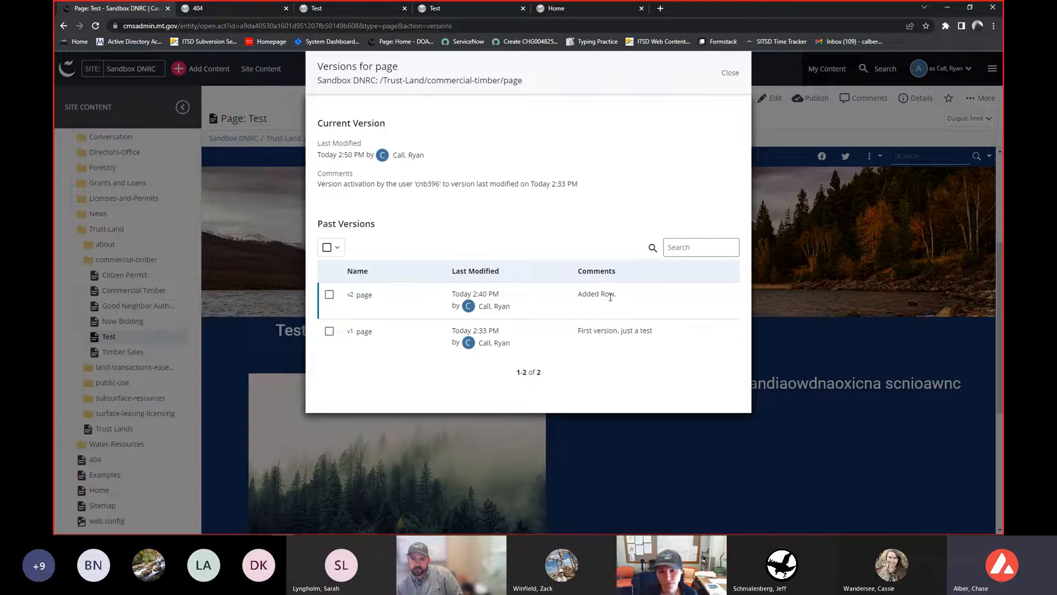
click(329, 295)
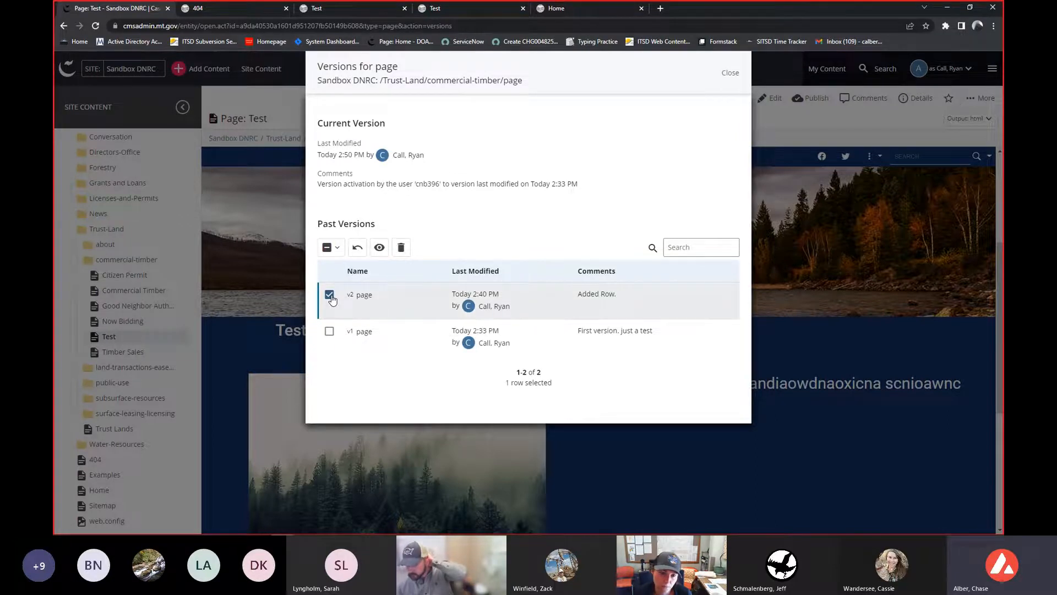
click(358, 251)
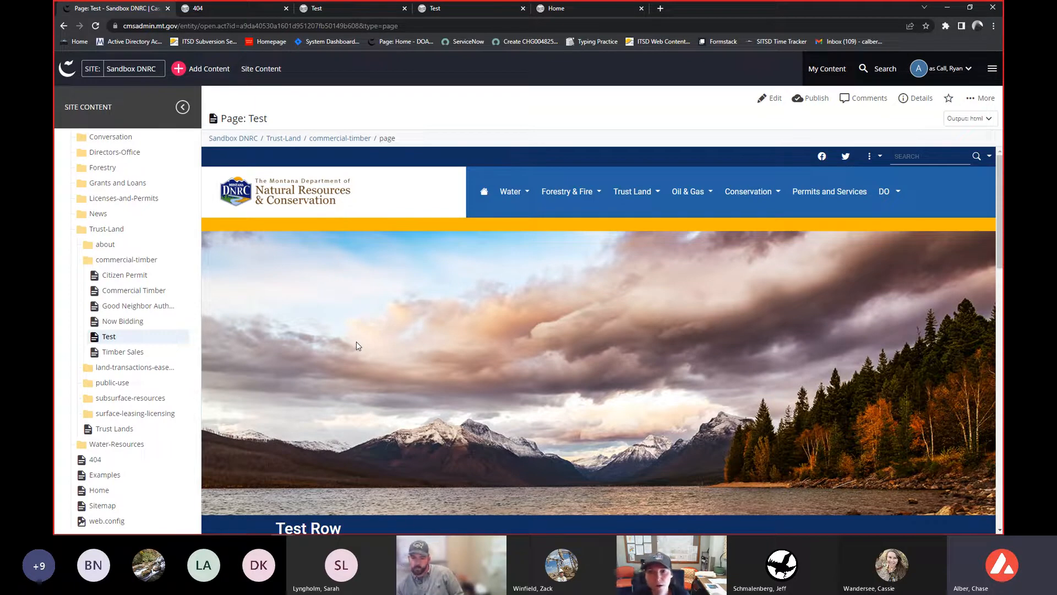
- Publish the restored Test page to test-dnrcsandbox.mt.gov
scroll(357, 346, down, 3)
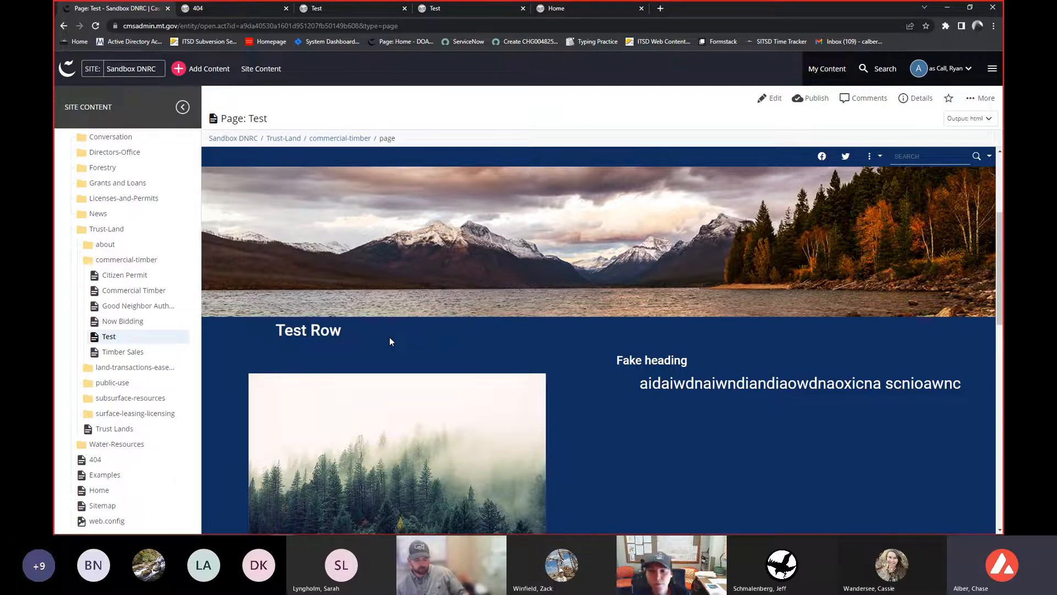
scroll(389, 336, down, 2)
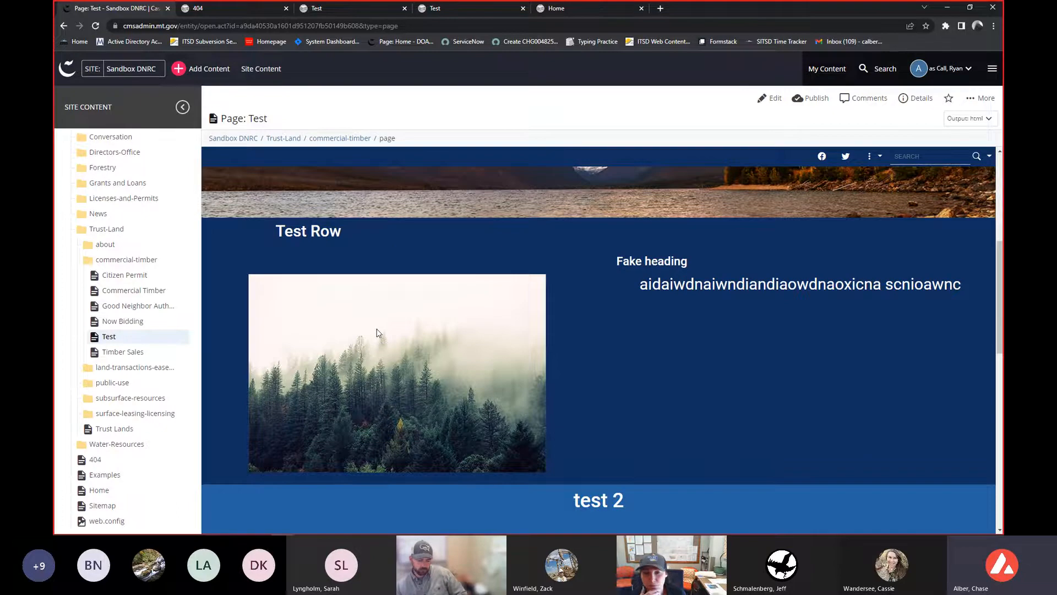
click(193, 12)
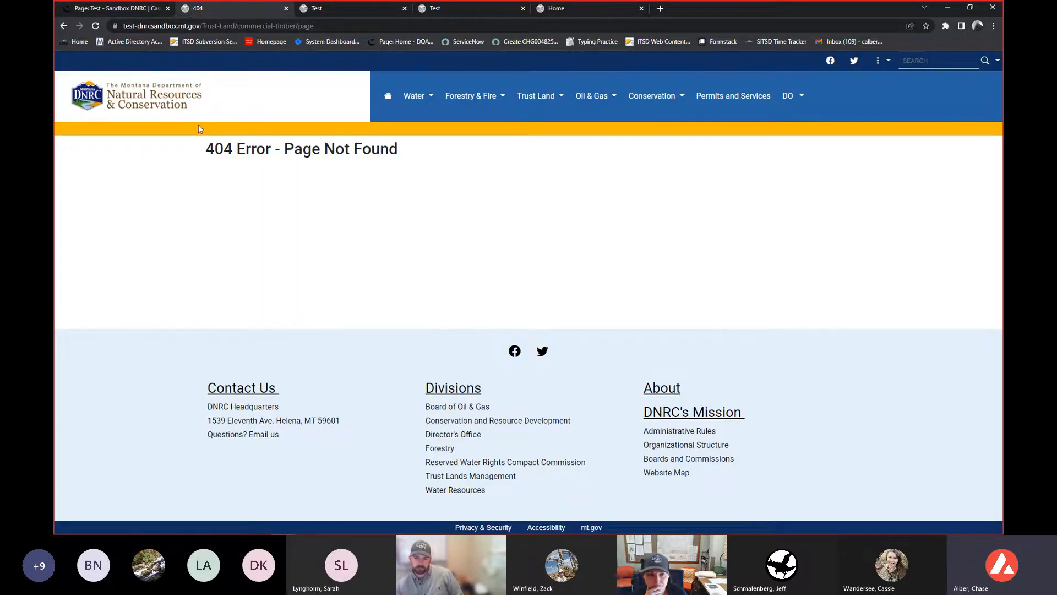
click(126, 10)
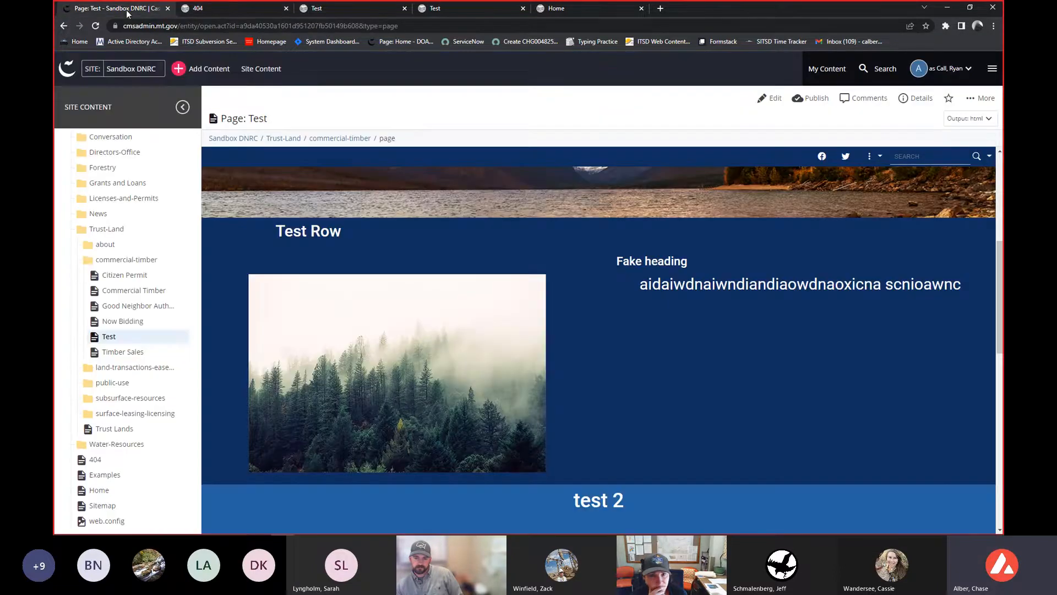
click(809, 98)
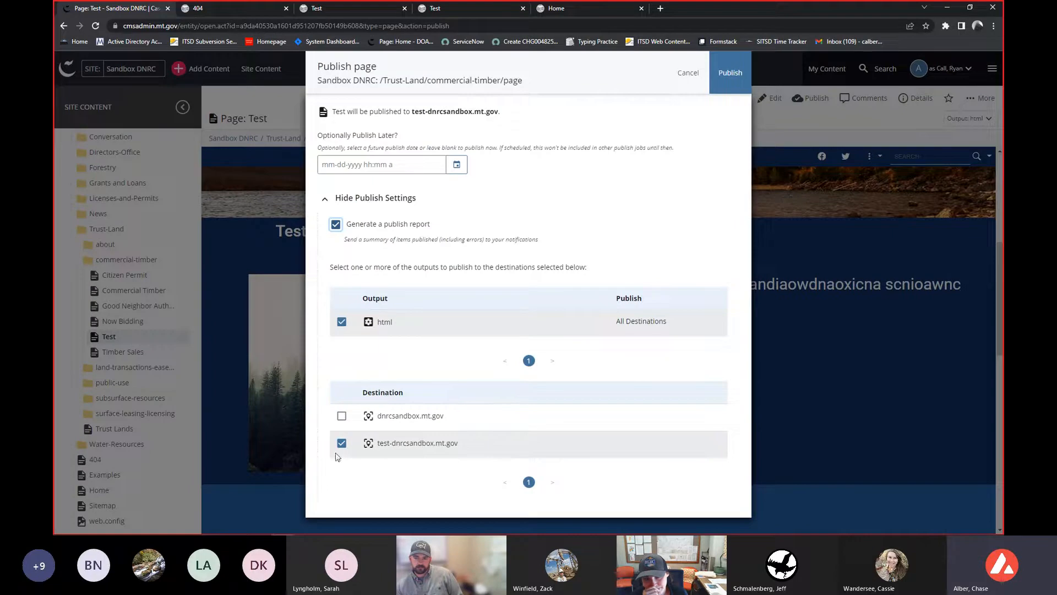
click(722, 90)
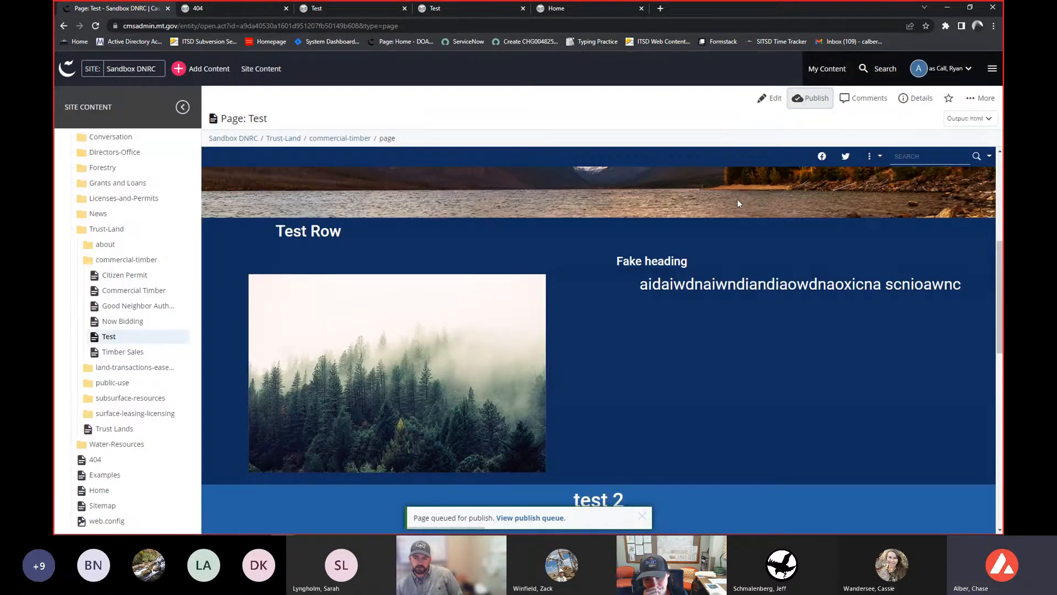
- Return to the dashboard, then reopen the Test page via Sandbox DNRC, Trust-Land and commercial-timber
scroll(115, 286, up, 3)
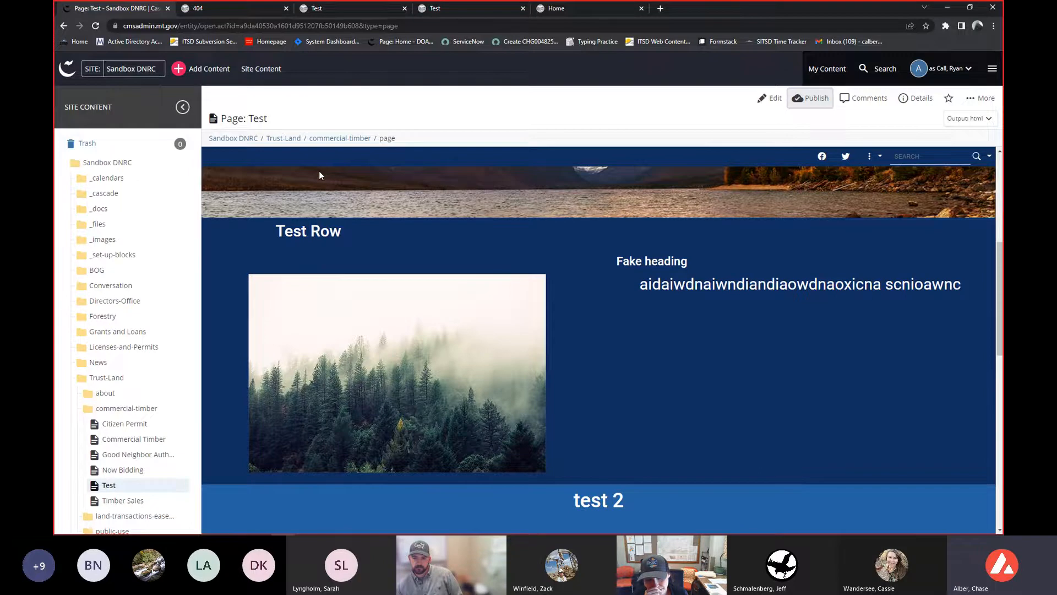
click(68, 75)
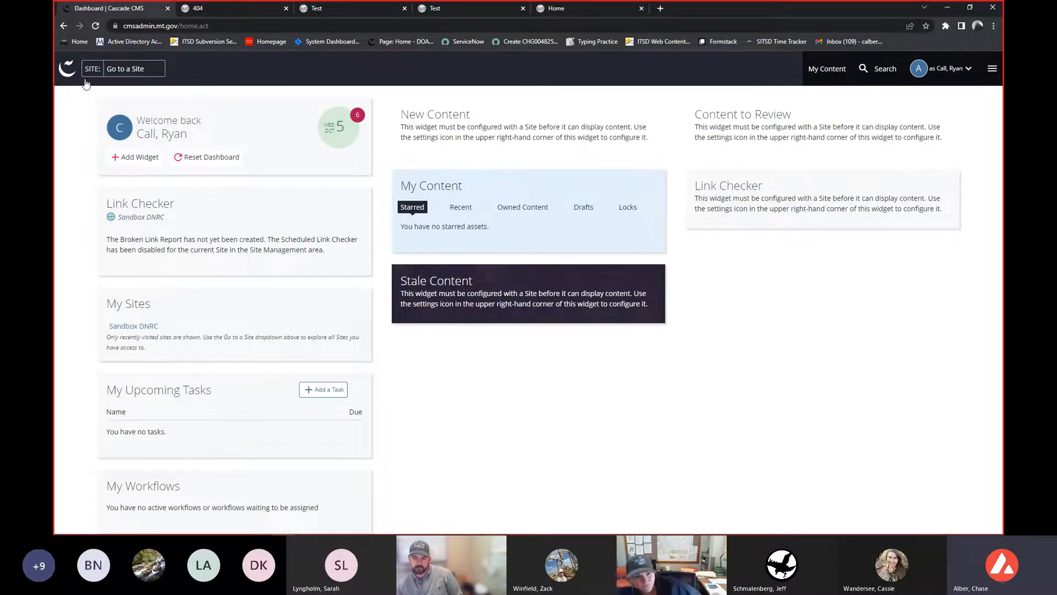
click(134, 326)
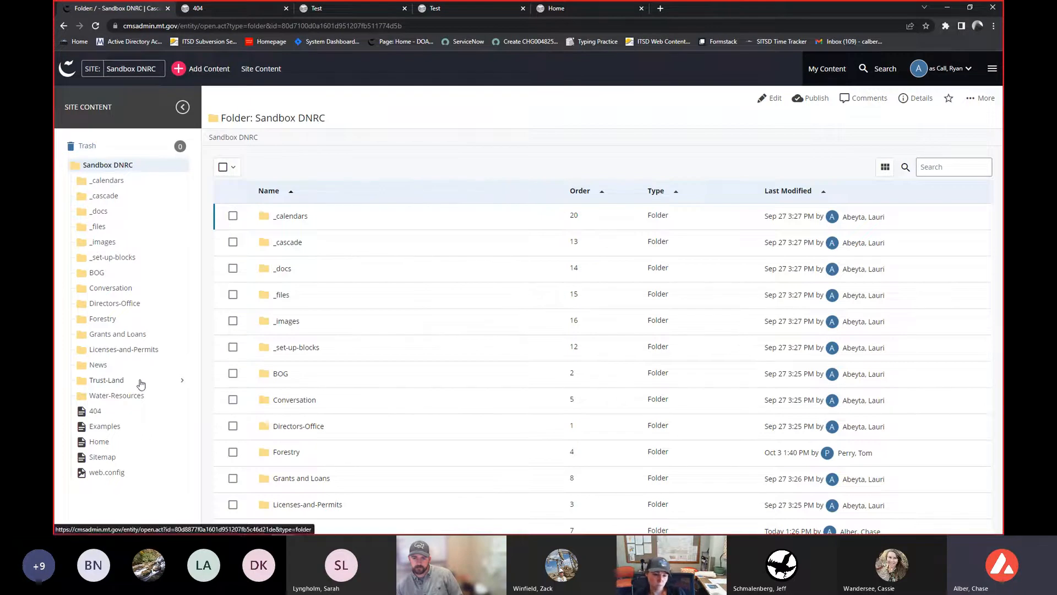
click(140, 383)
scroll(141, 382, down, 1)
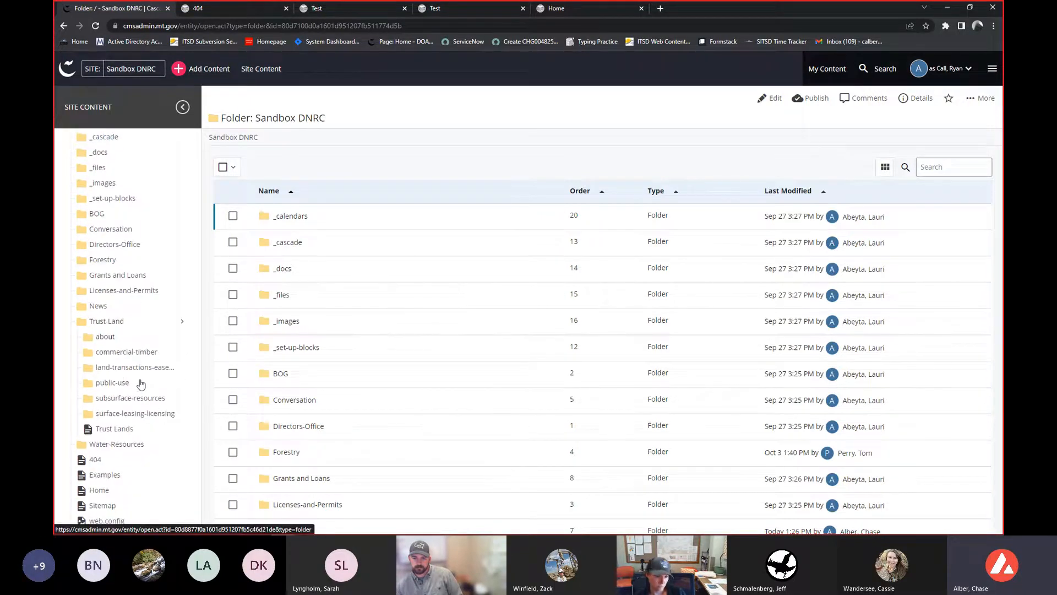
click(155, 340)
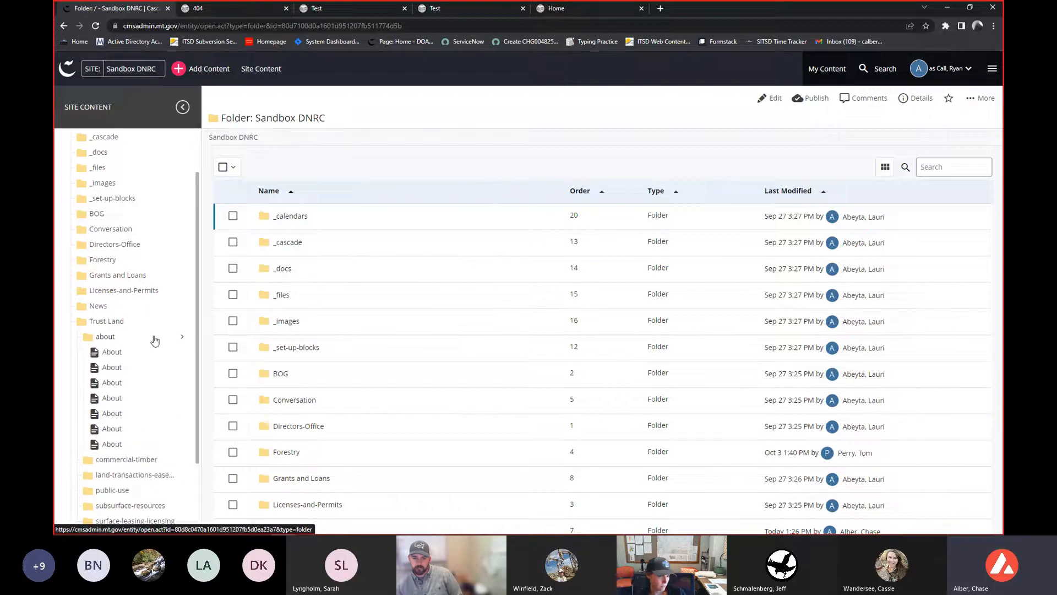
scroll(154, 340, down, 2)
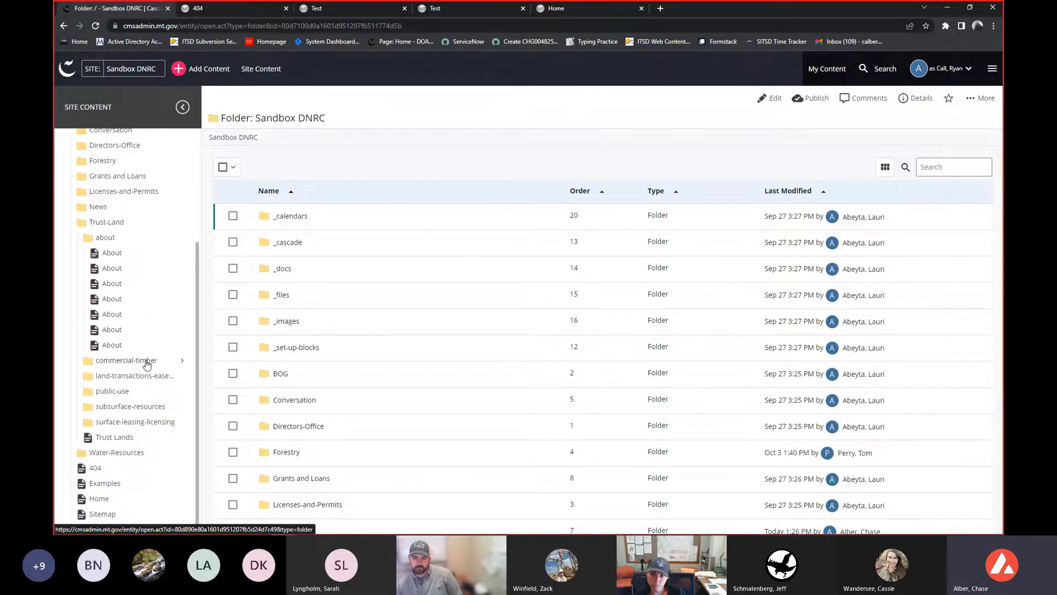
click(147, 362)
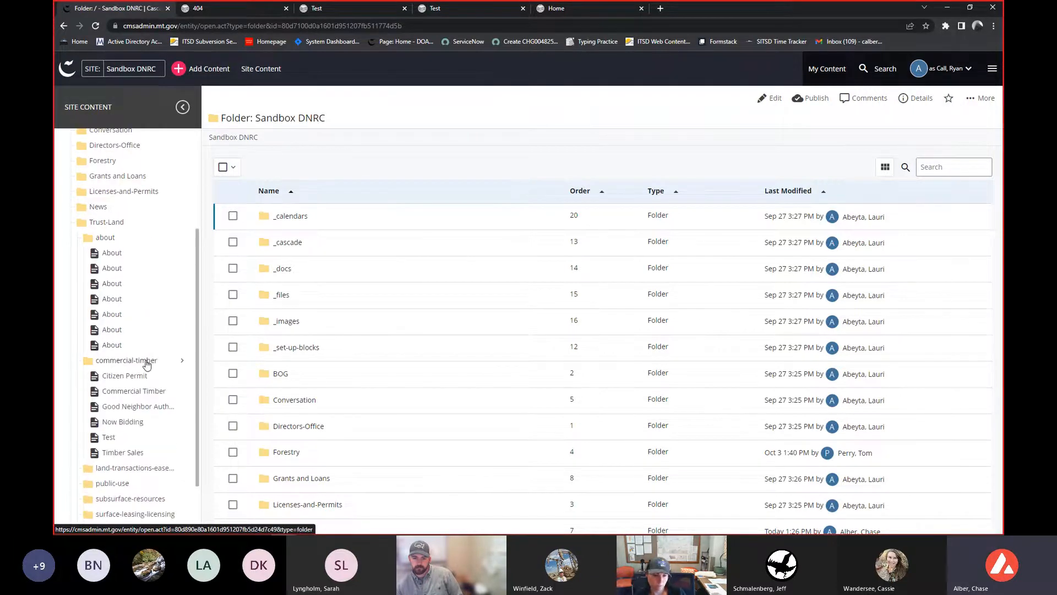
click(120, 440)
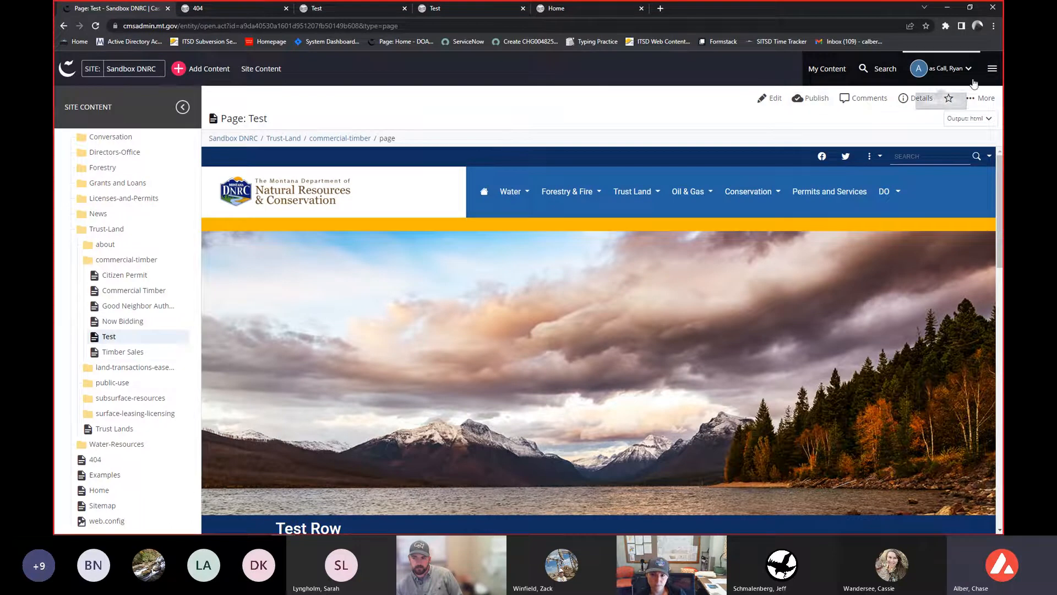
- Review the Test page's More menu options and scroll through the page preview and site content tree
click(979, 98)
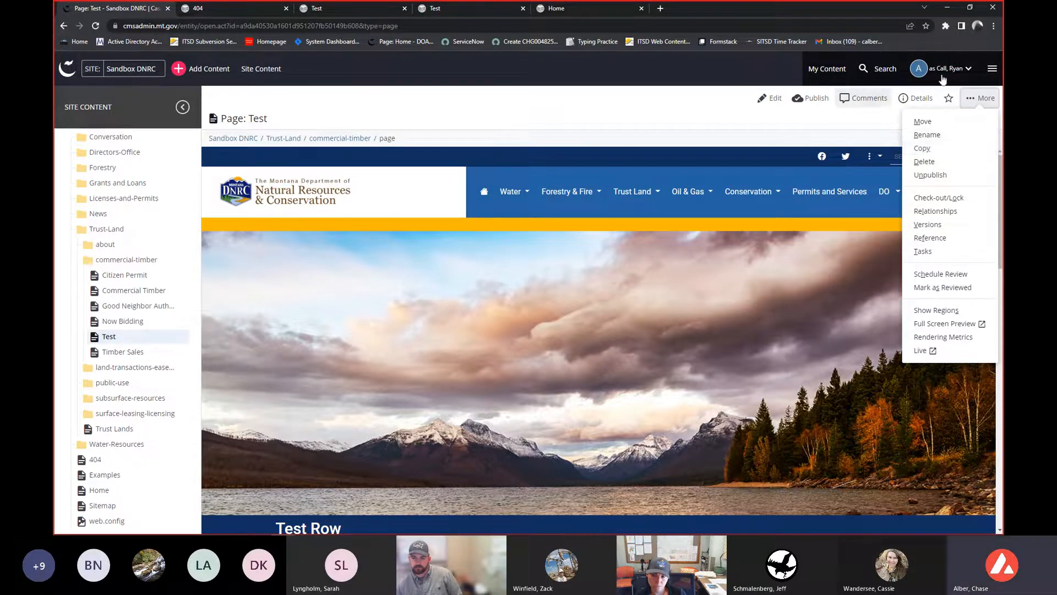
click(621, 107)
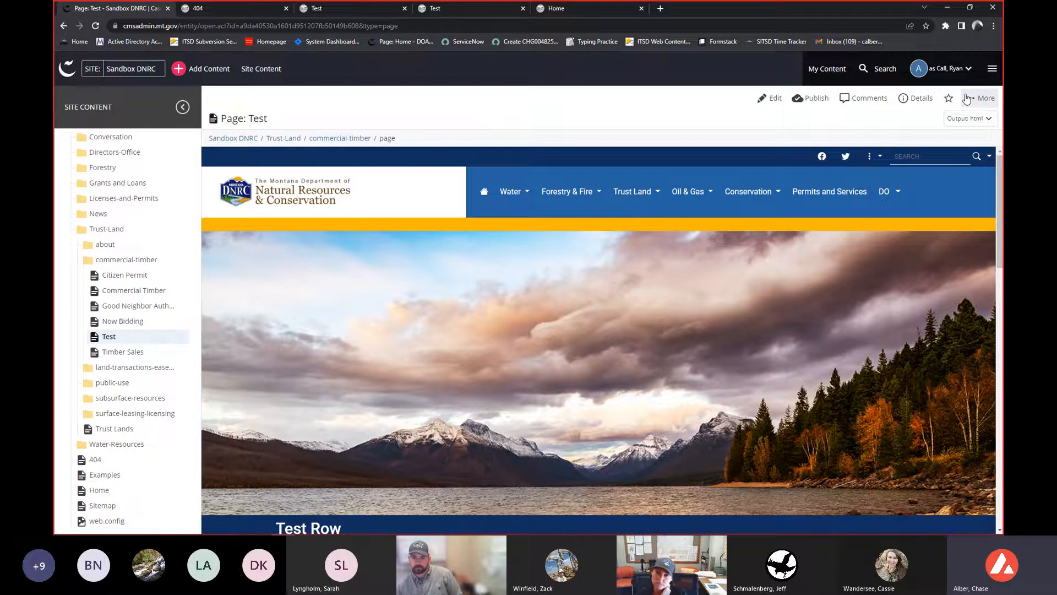
scroll(598, 298, down, 3)
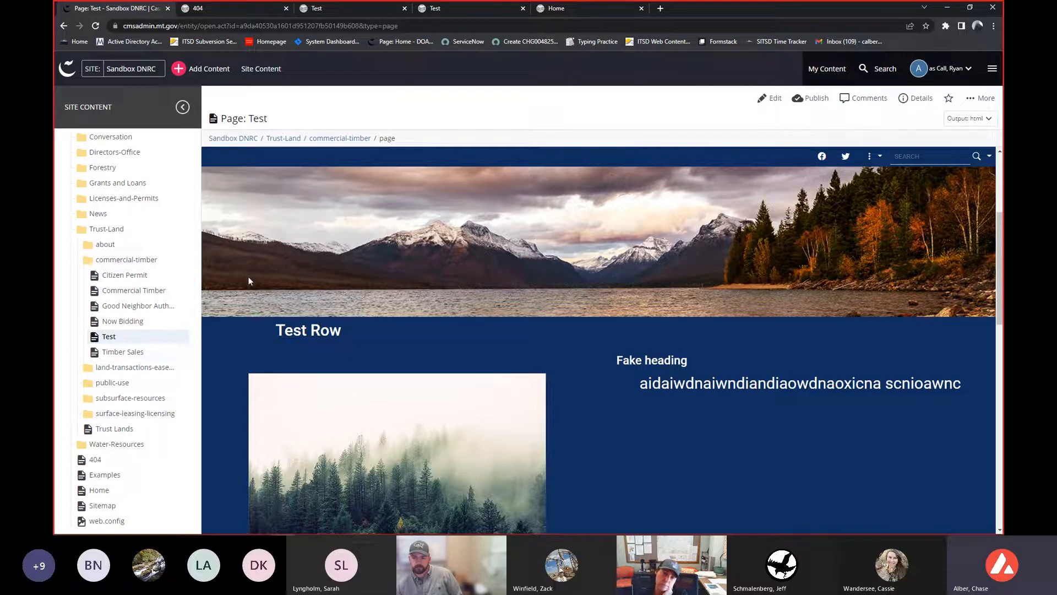
scroll(121, 277, up, 1)
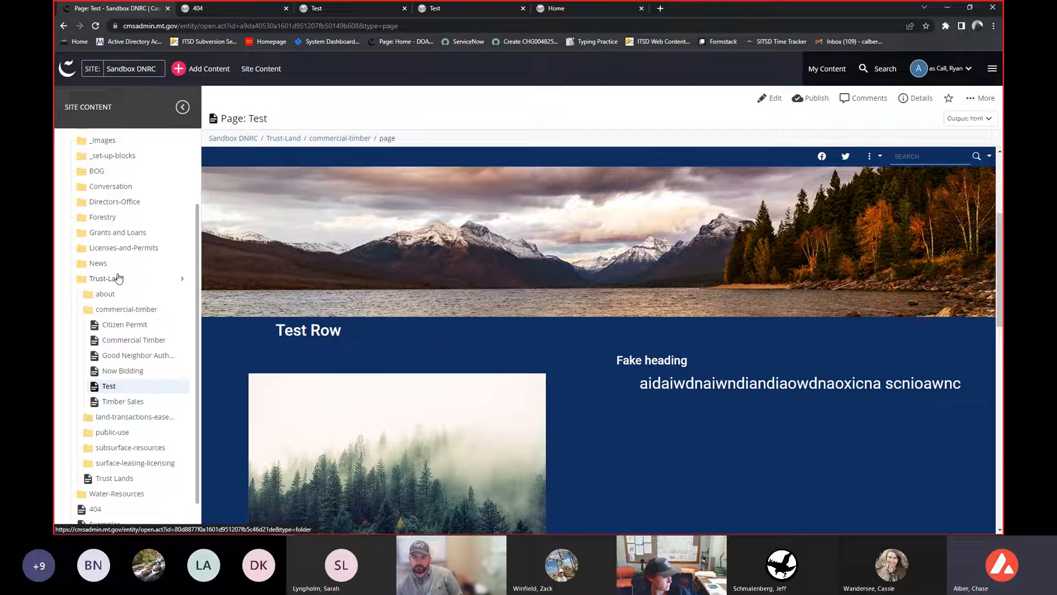
scroll(116, 277, up, 1)
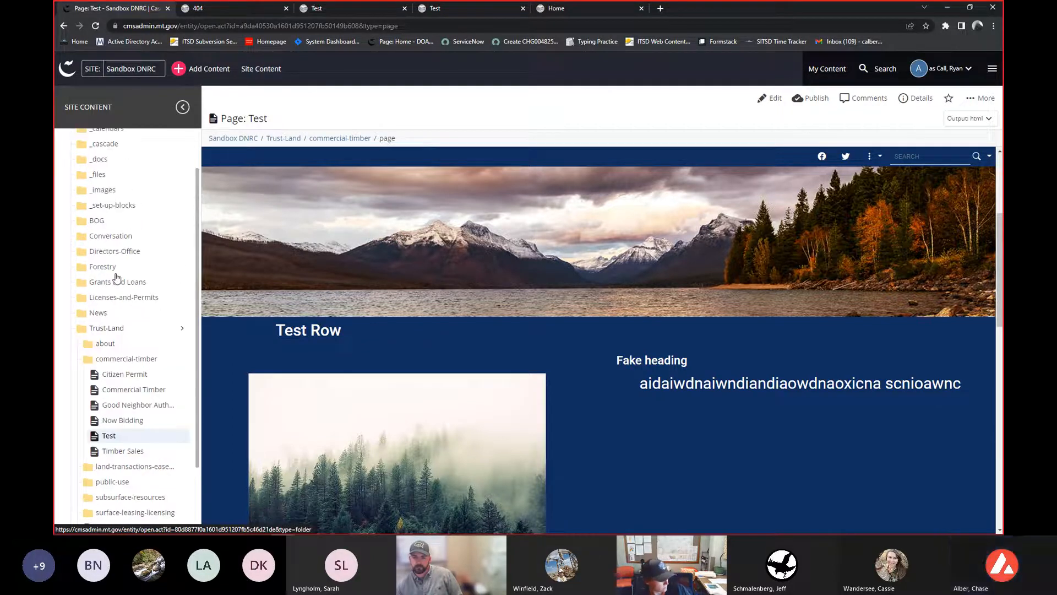
scroll(375, 232, down, 4)
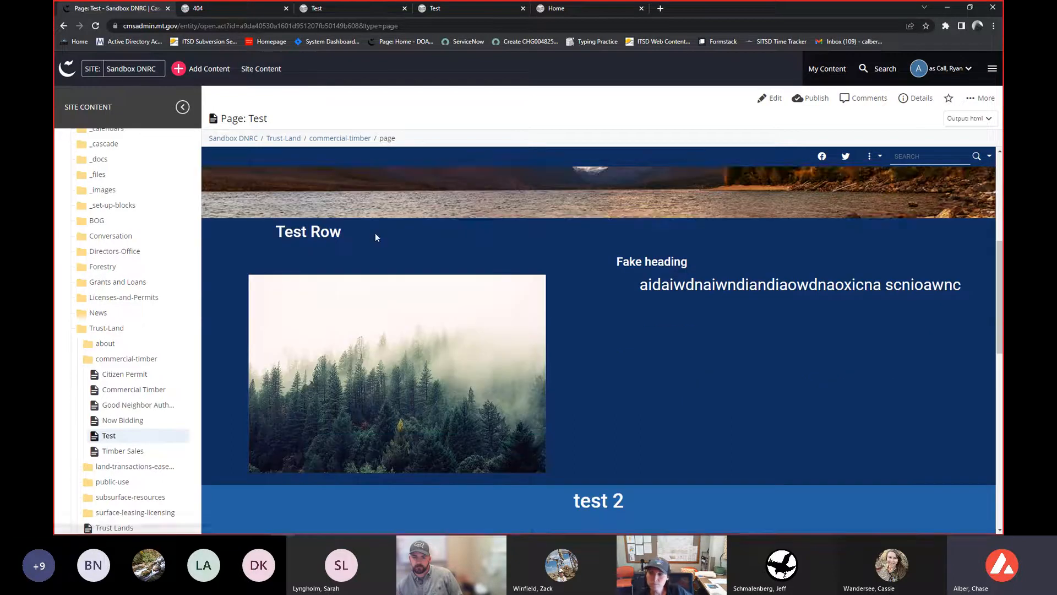
scroll(373, 235, down, 2)
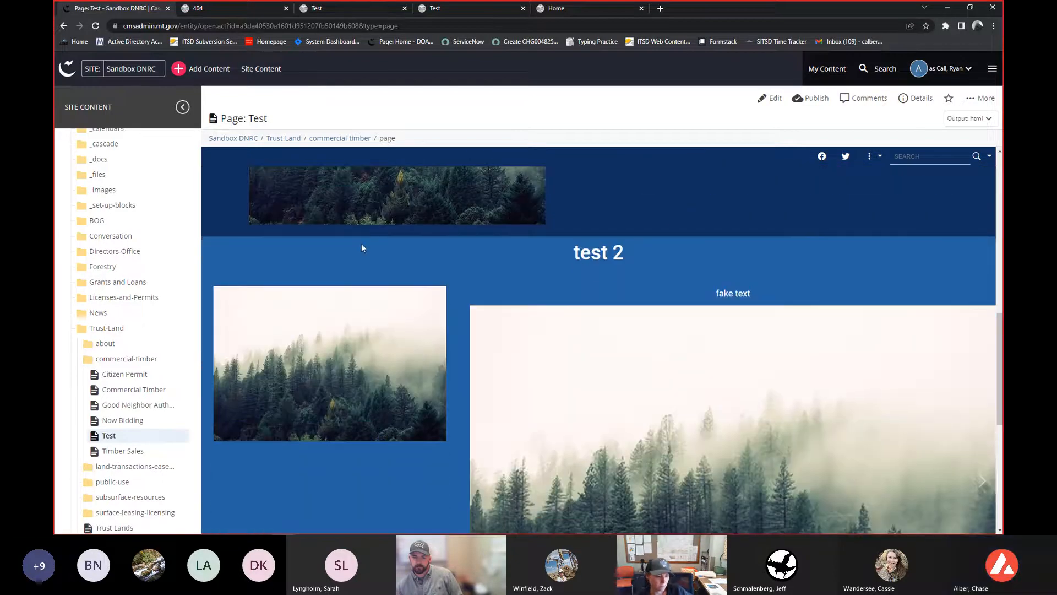
scroll(352, 259, up, 2)
scroll(600, 196, up, 3)
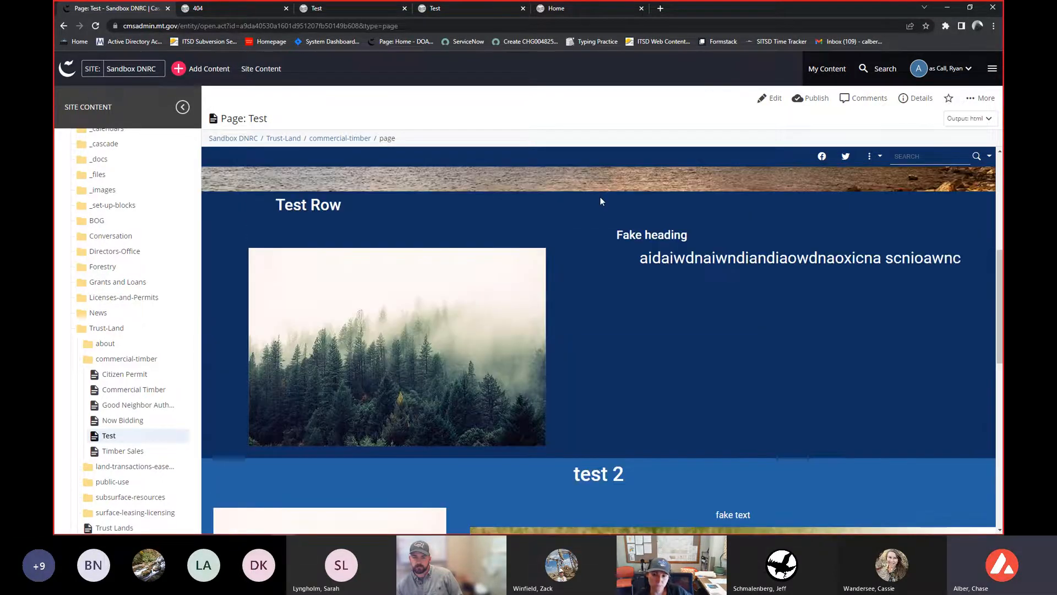
- Open the user notifications list and switch it to show all notifications
click(968, 69)
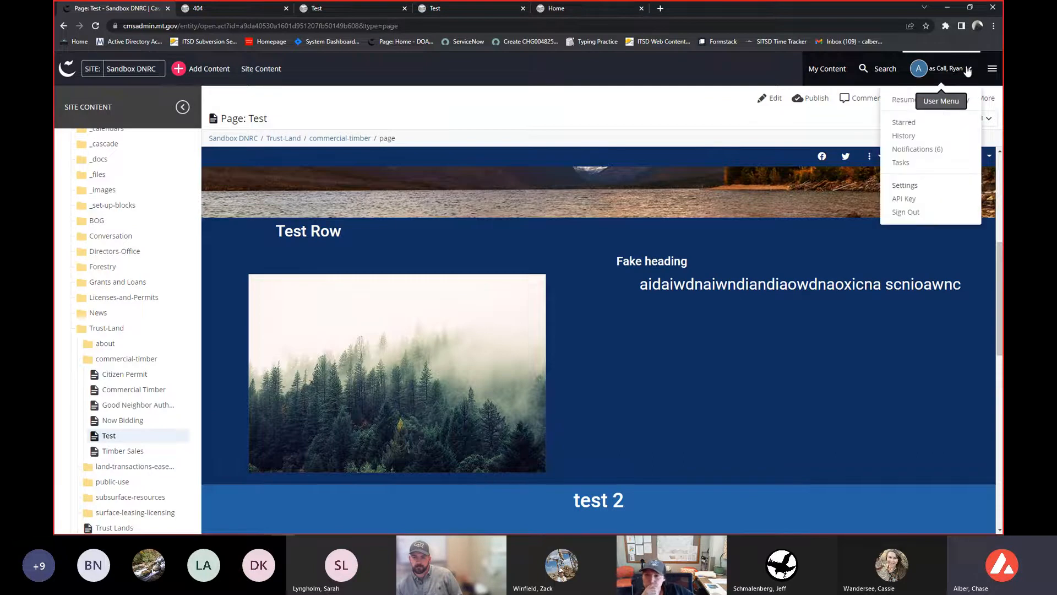
click(913, 150)
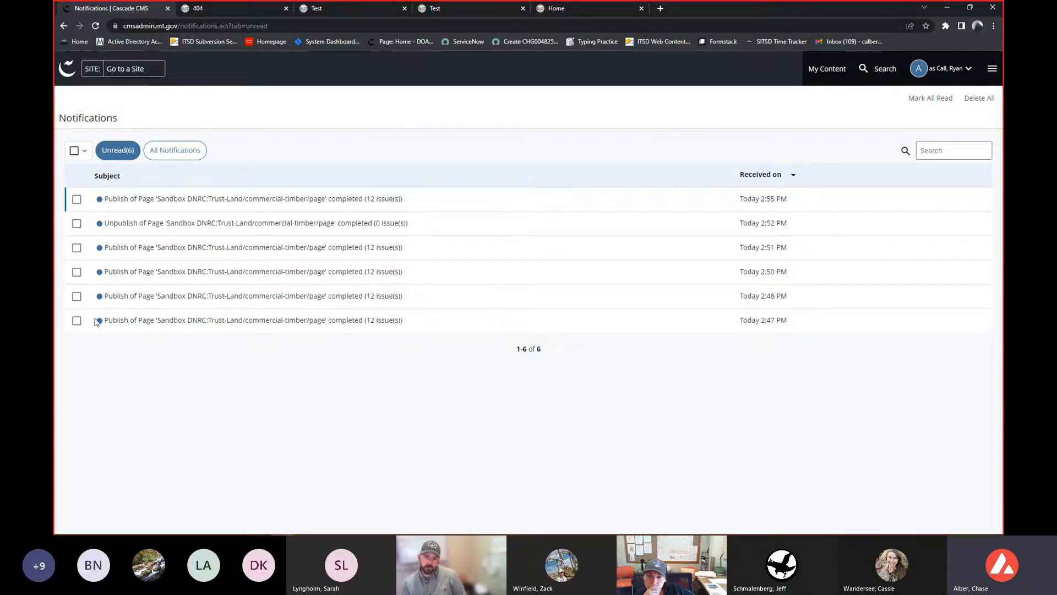
click(76, 320)
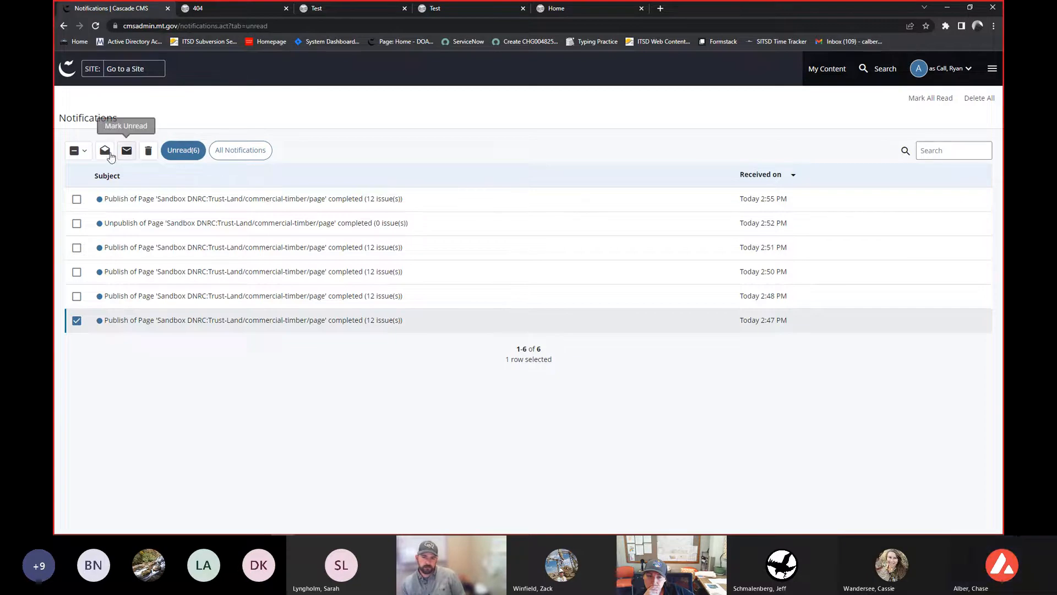
click(77, 320)
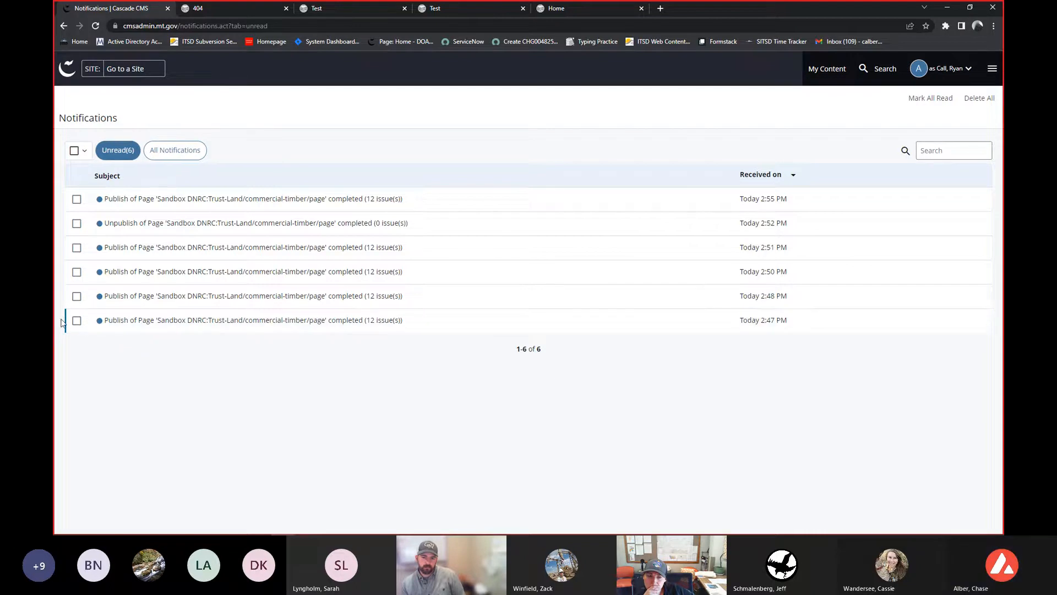
click(176, 157)
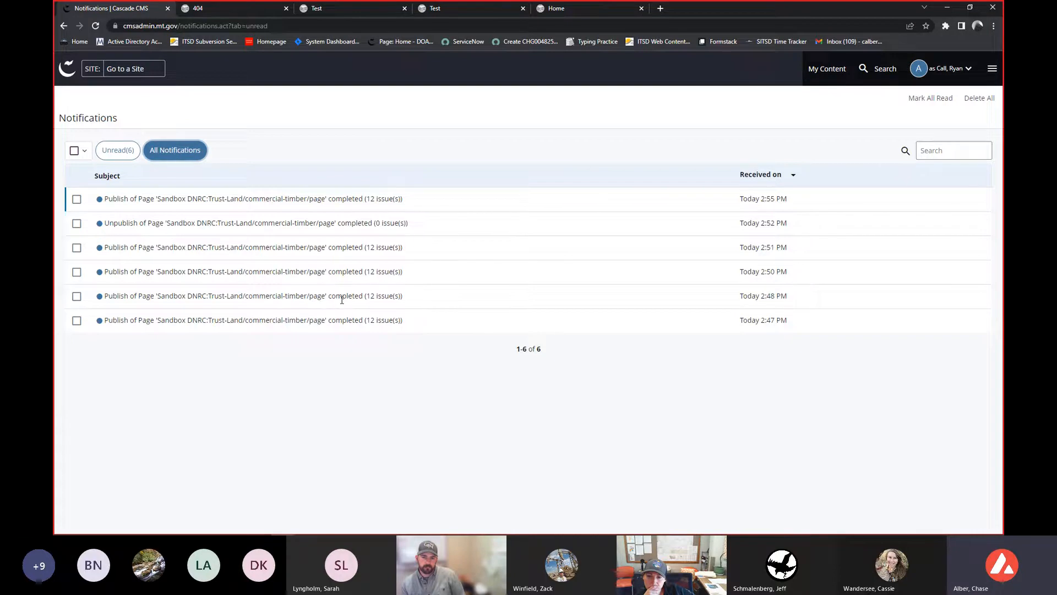
- Open the user history to review the list of recently viewed assets
click(958, 74)
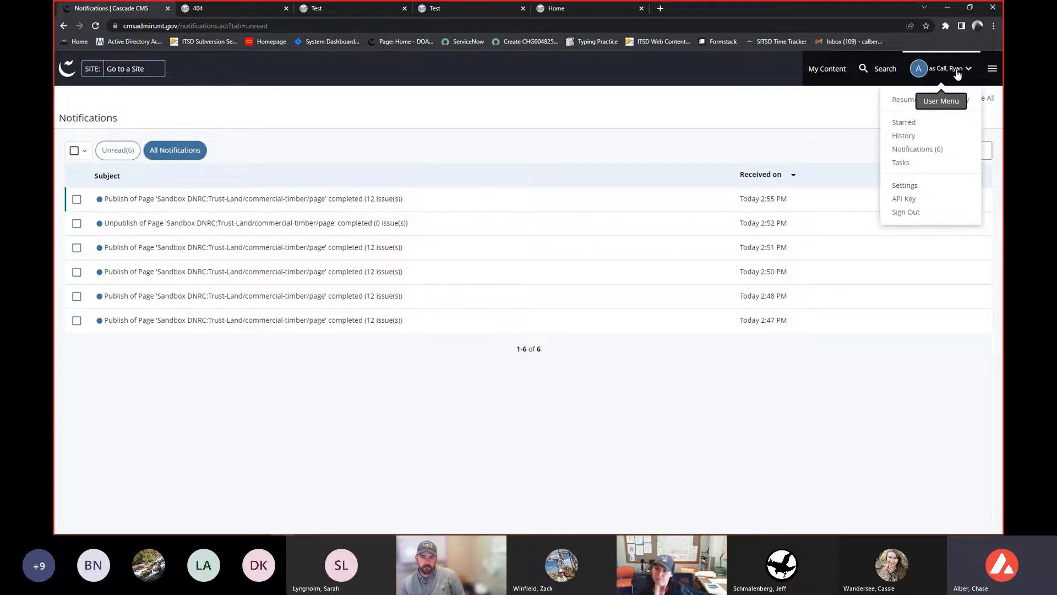
click(904, 135)
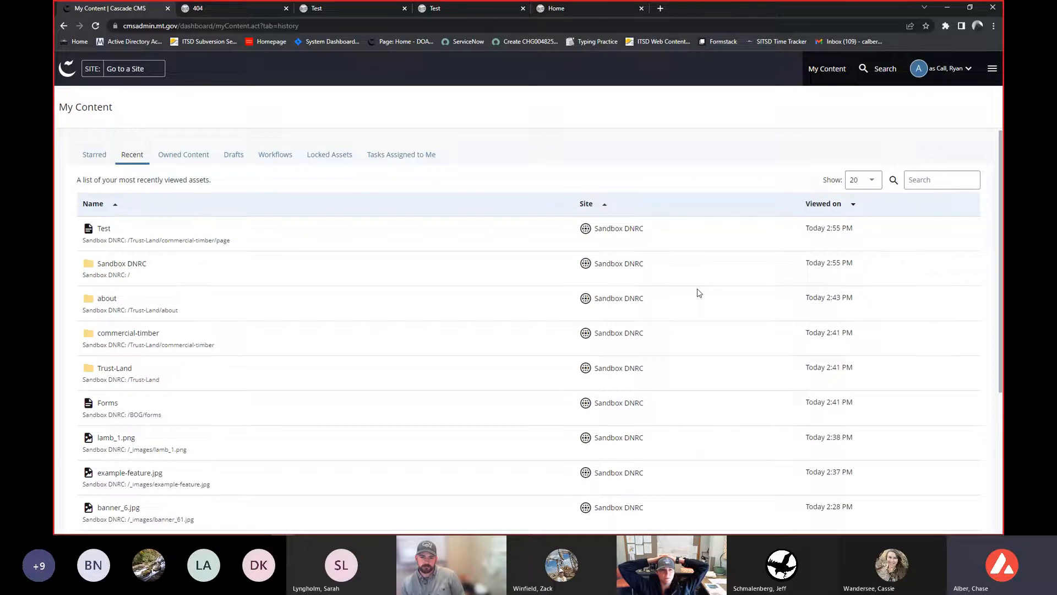
scroll(698, 293, down, 1)
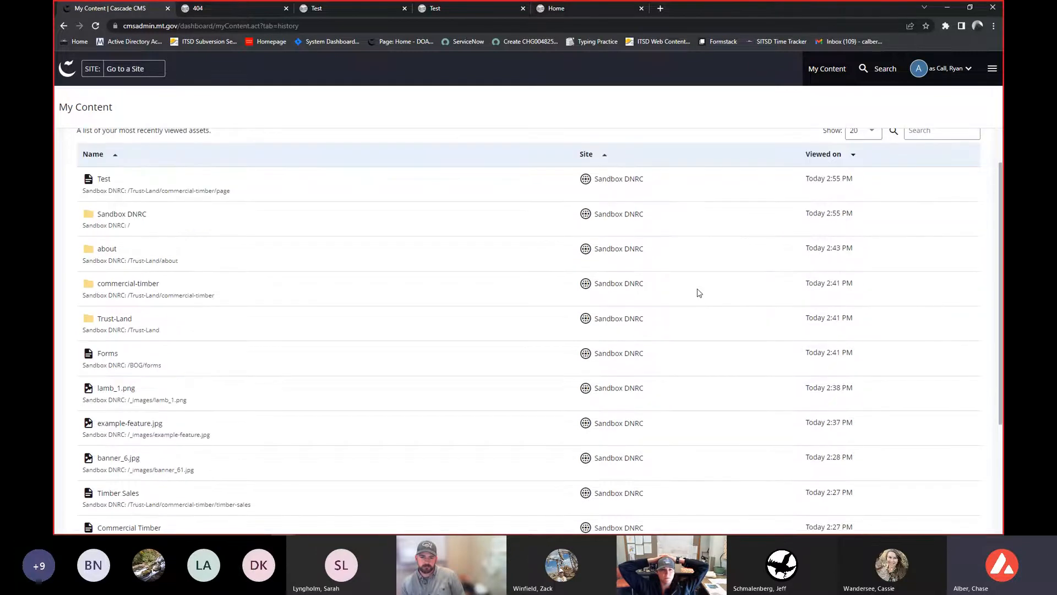
scroll(697, 292, up, 1)
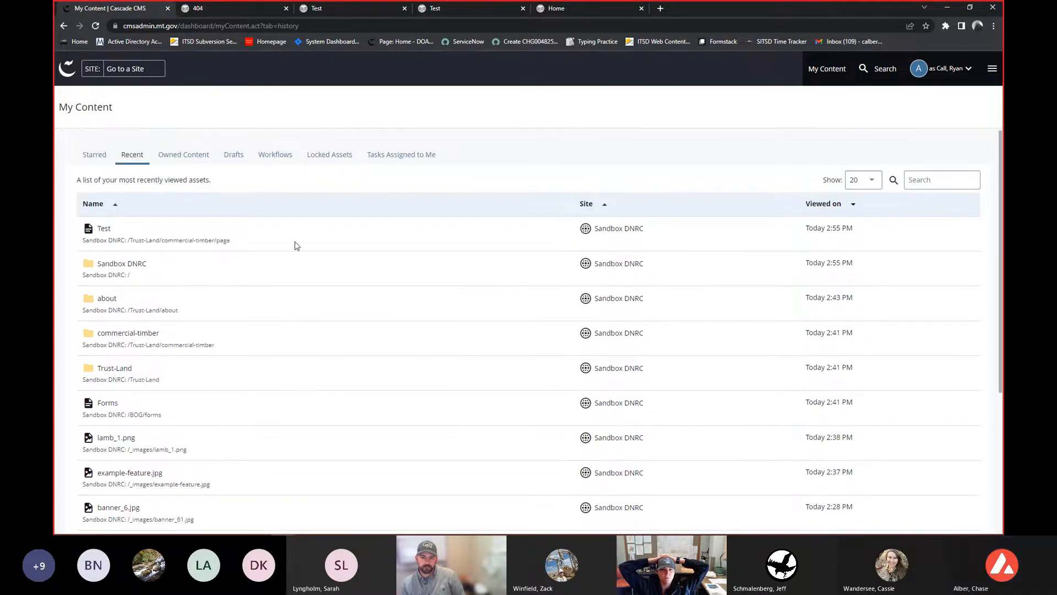
scroll(295, 243, down, 4)
scroll(296, 245, up, 4)
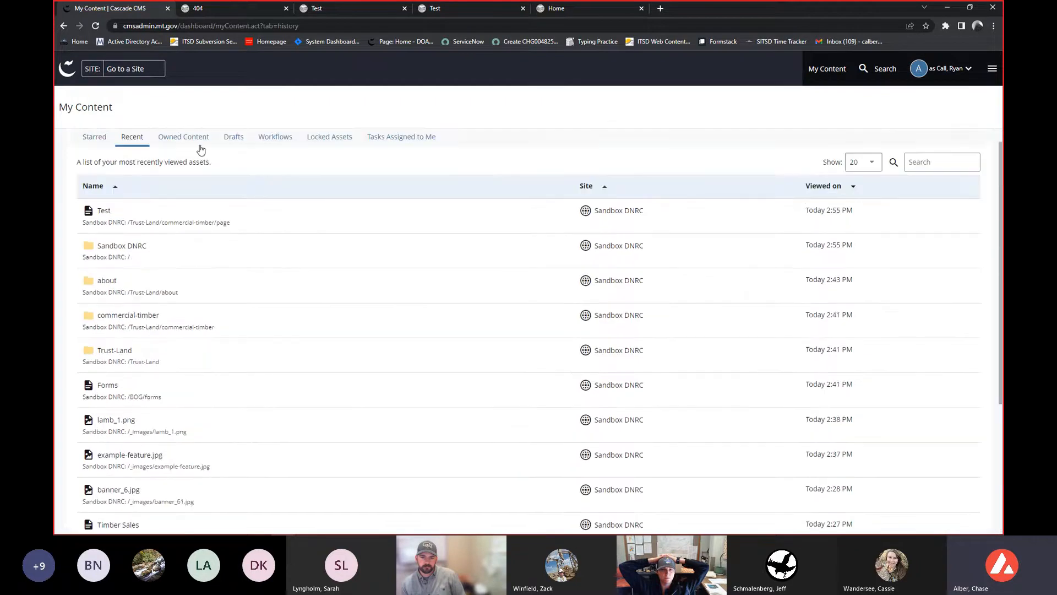
- Browse the Drafts, Recent and Starred tabs of My Content
click(234, 140)
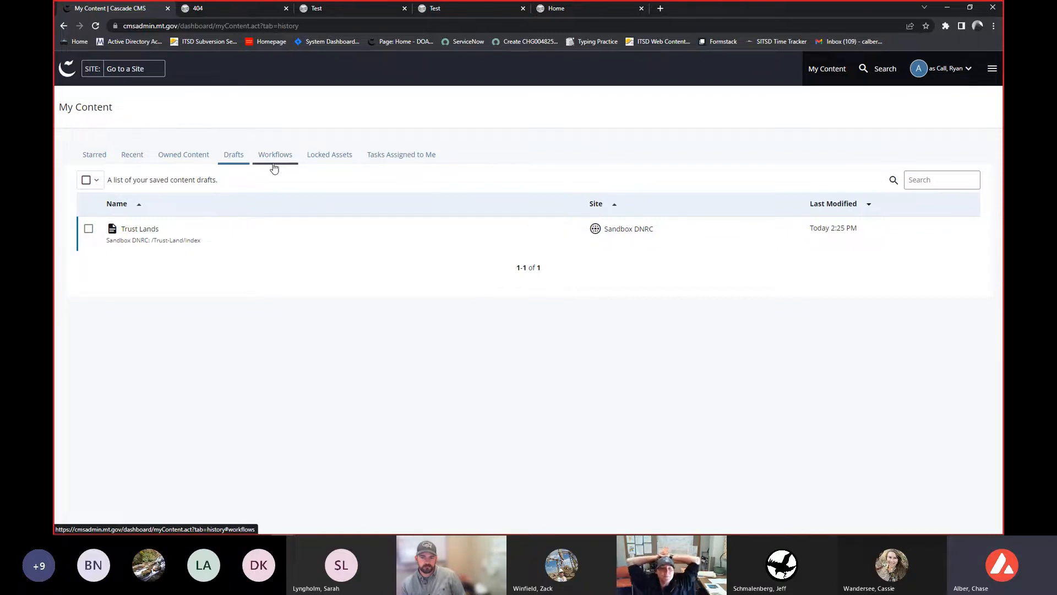
click(134, 161)
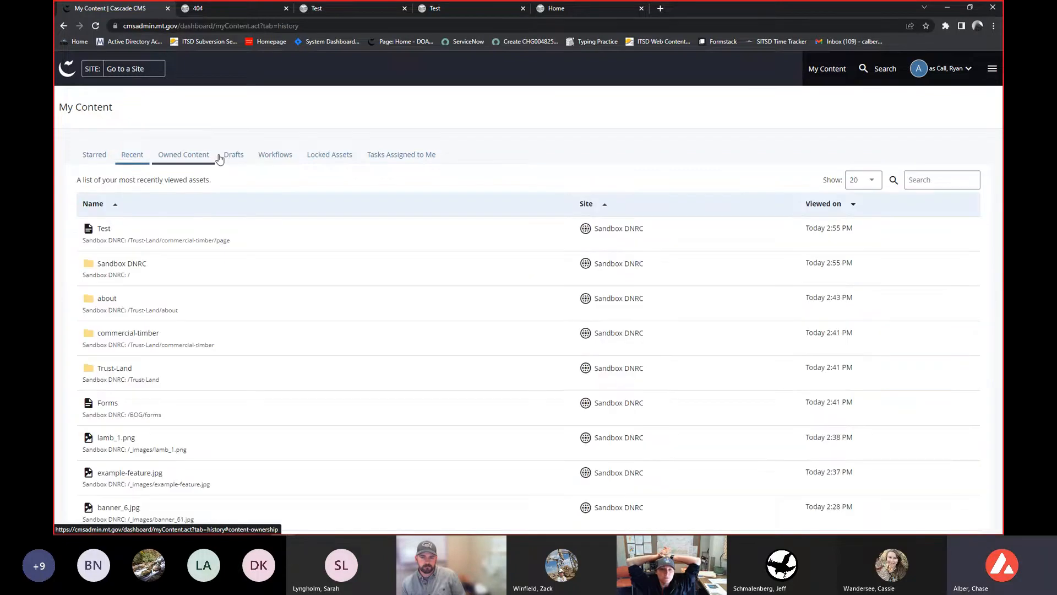
click(231, 156)
click(132, 156)
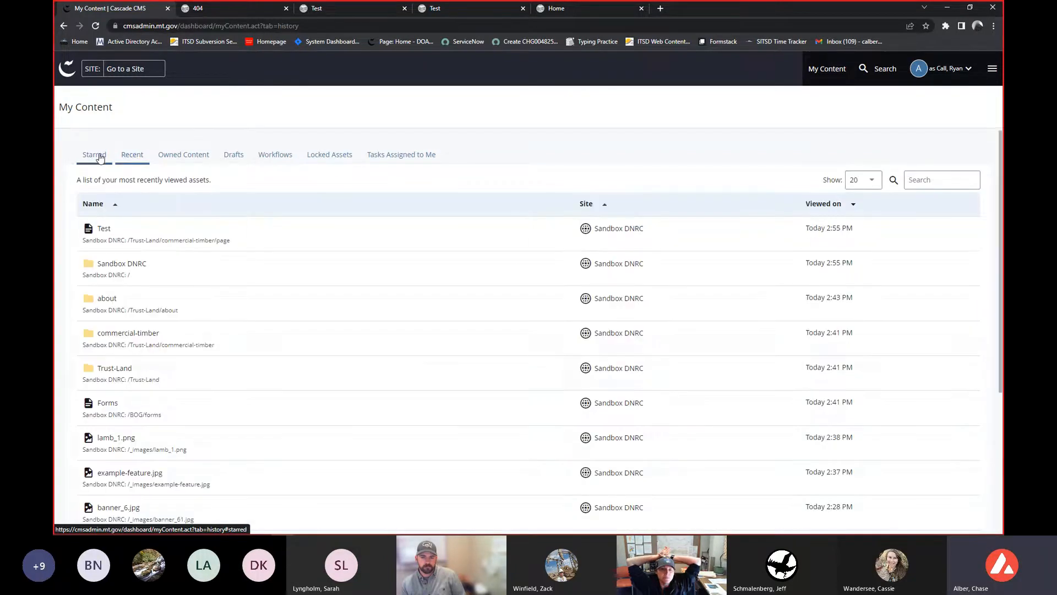
click(99, 157)
click(136, 154)
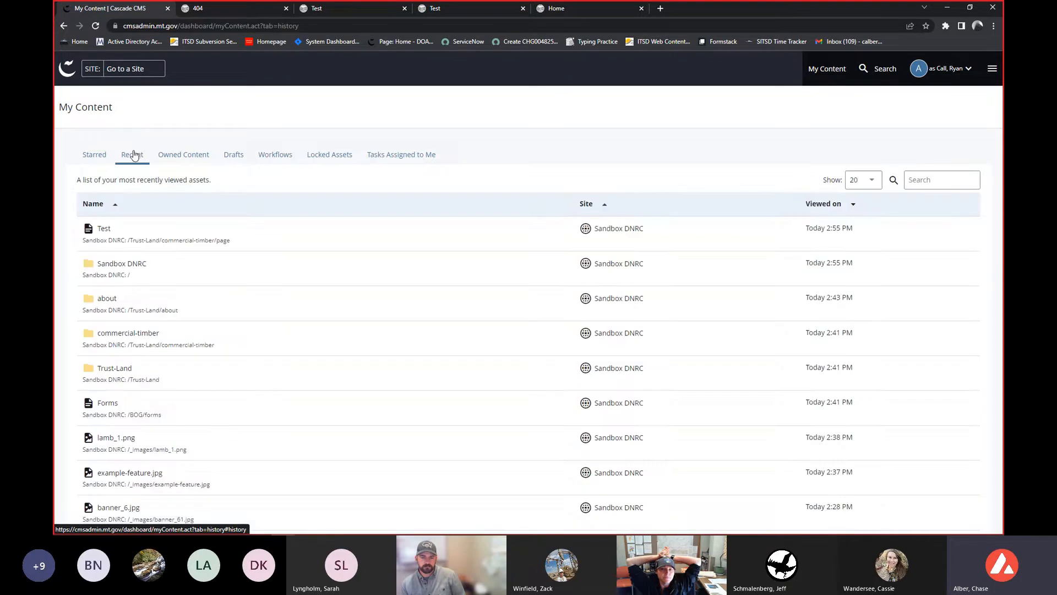
- Return to the dashboard and examine its widgets
click(952, 79)
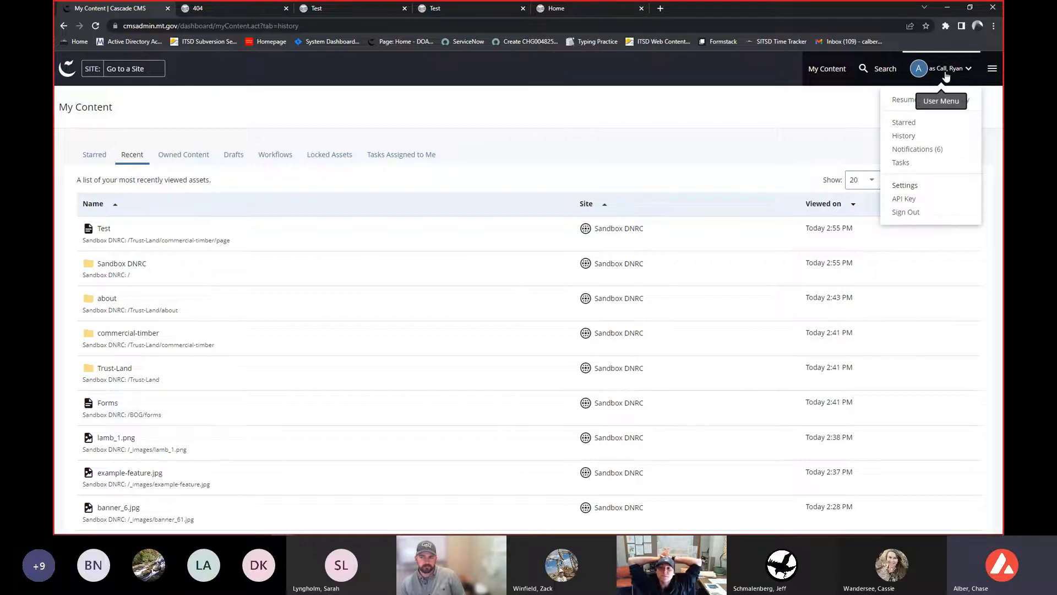
click(831, 99)
click(70, 76)
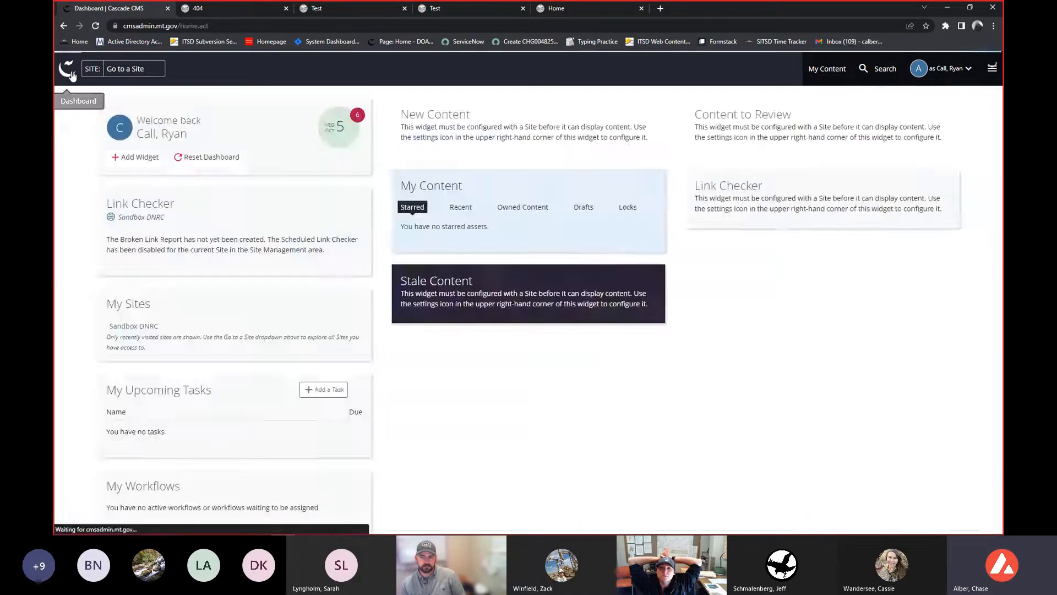
click(831, 70)
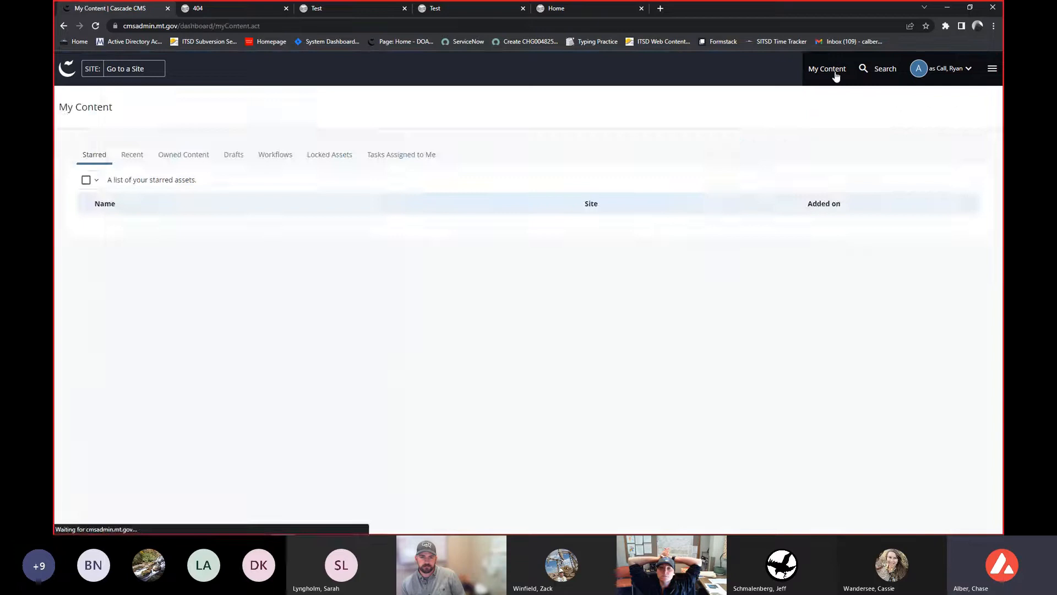
click(67, 74)
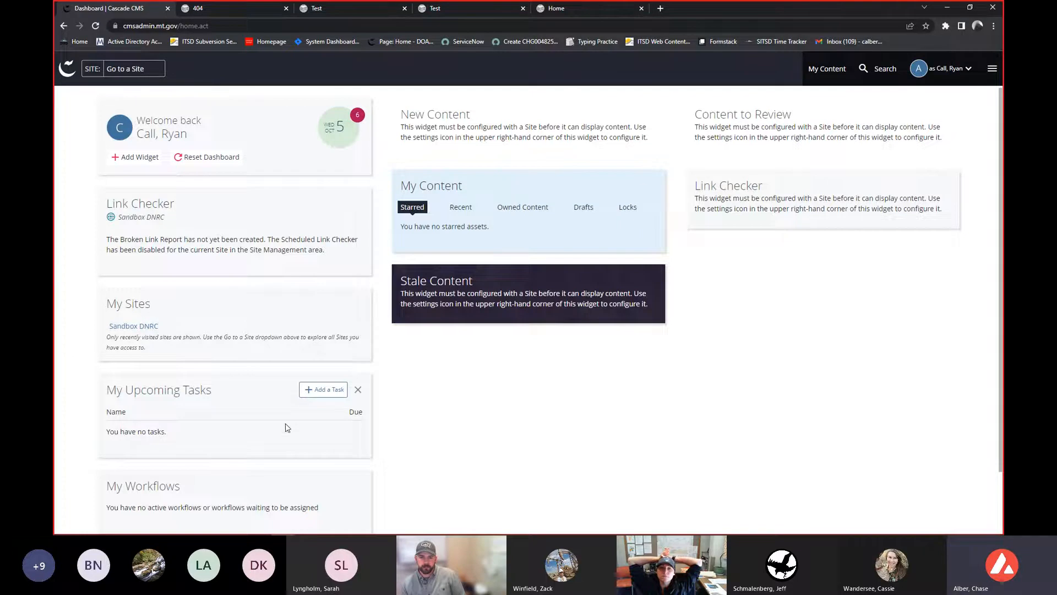
mouse_move(903, 179)
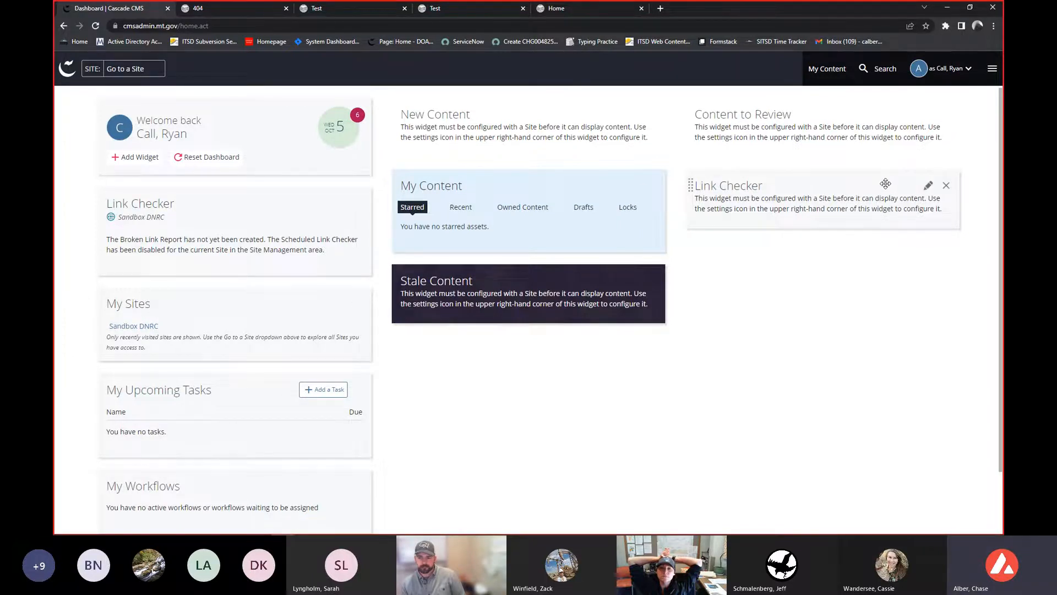
mouse_move(500, 307)
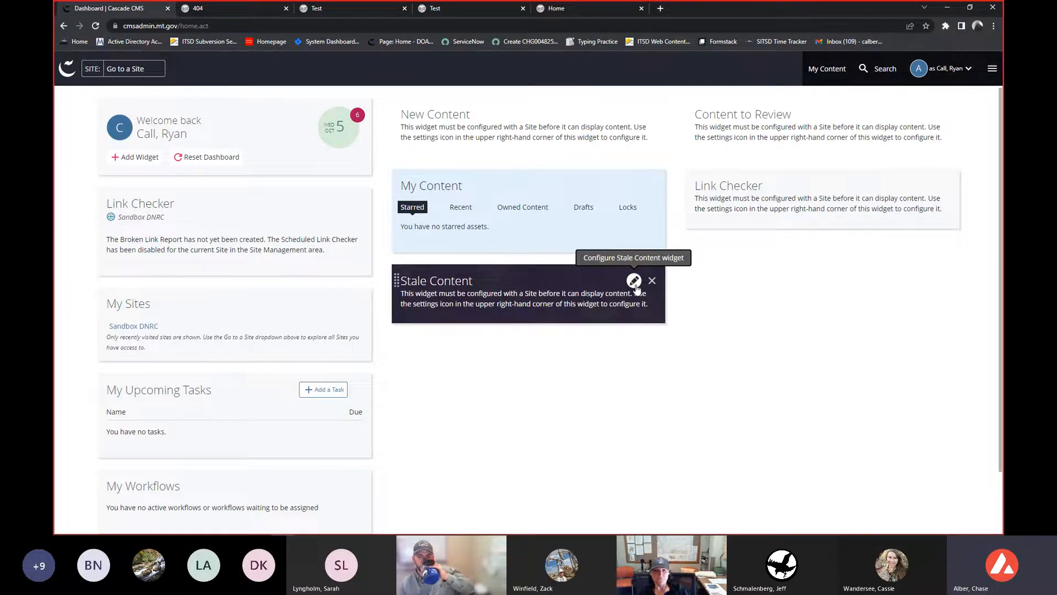
- Switch to the Sandbox DNRC site and navigate to the Test page under Trust-Land and commercial-timber
click(129, 70)
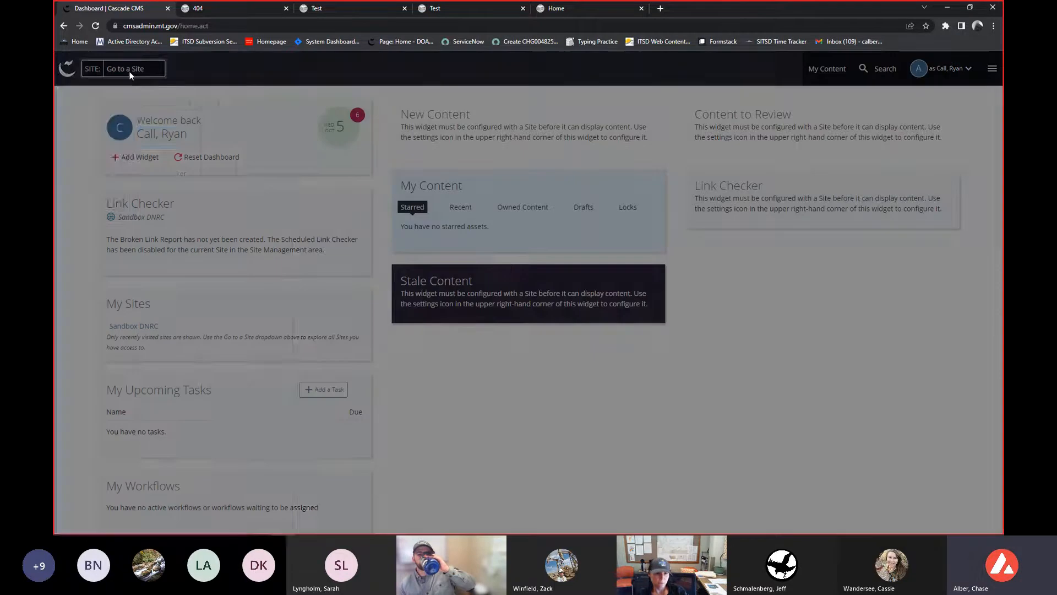
click(80, 141)
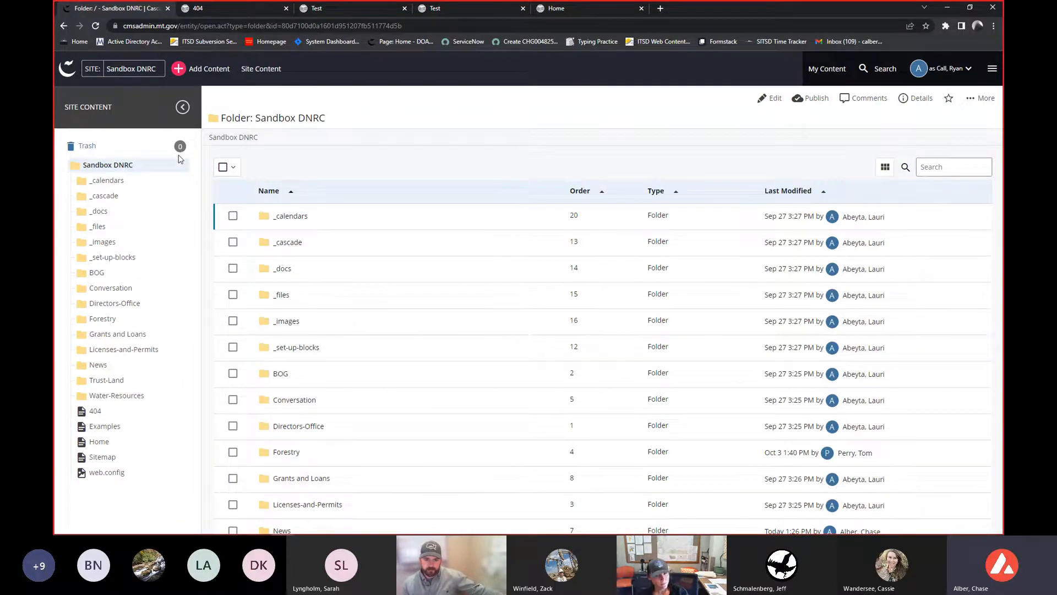
click(129, 383)
scroll(125, 388, down, 1)
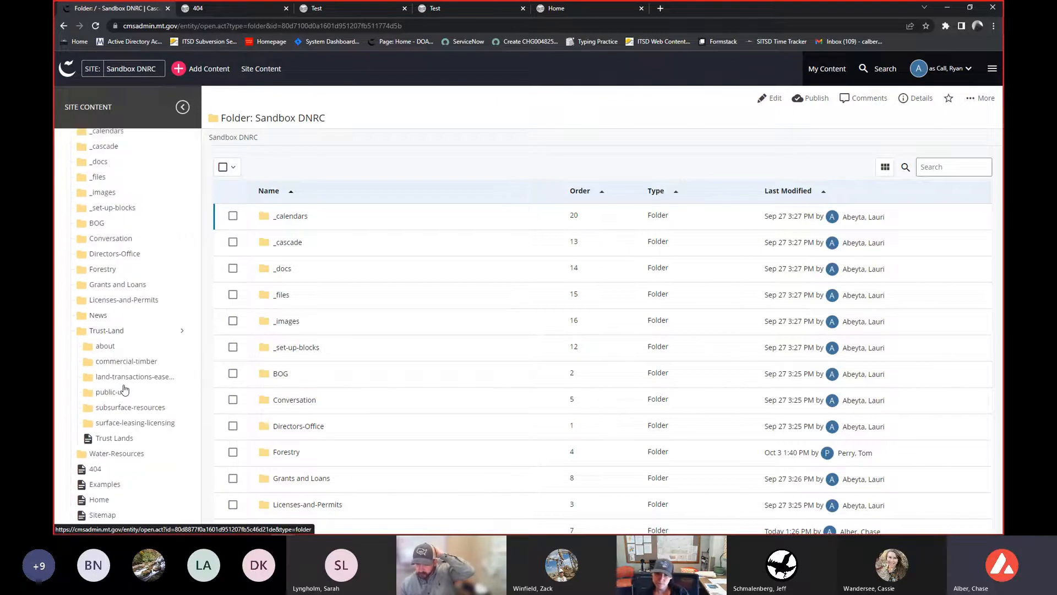
click(144, 361)
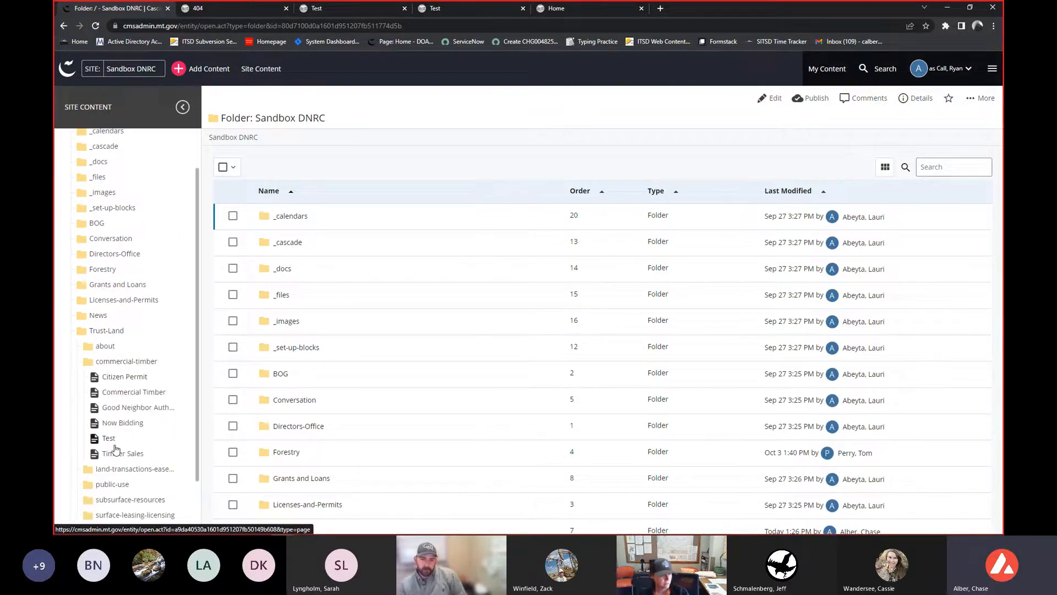
click(110, 439)
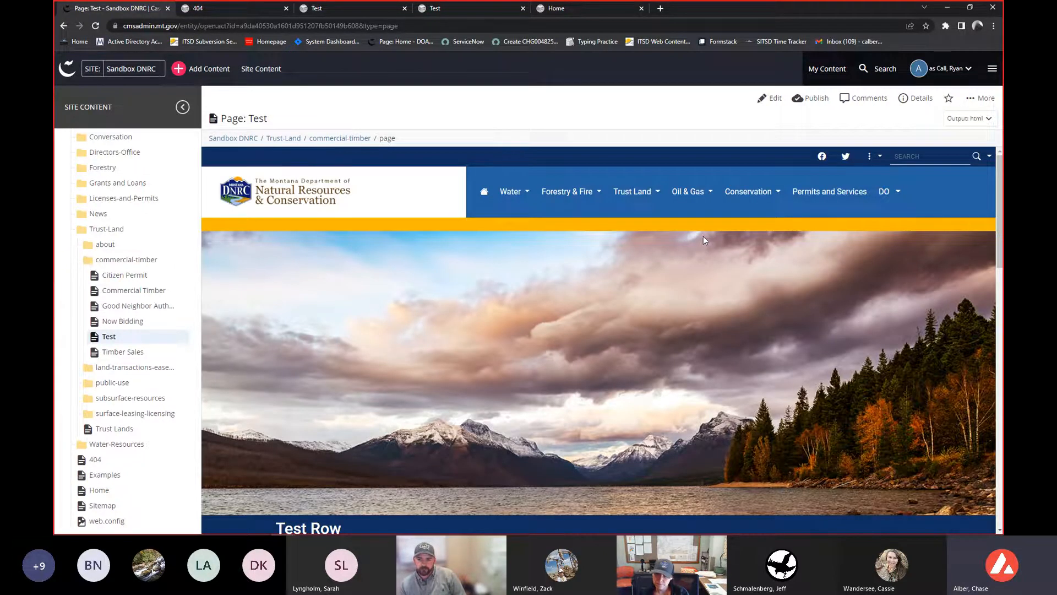
- Resume your normal identity from the user menu
click(963, 74)
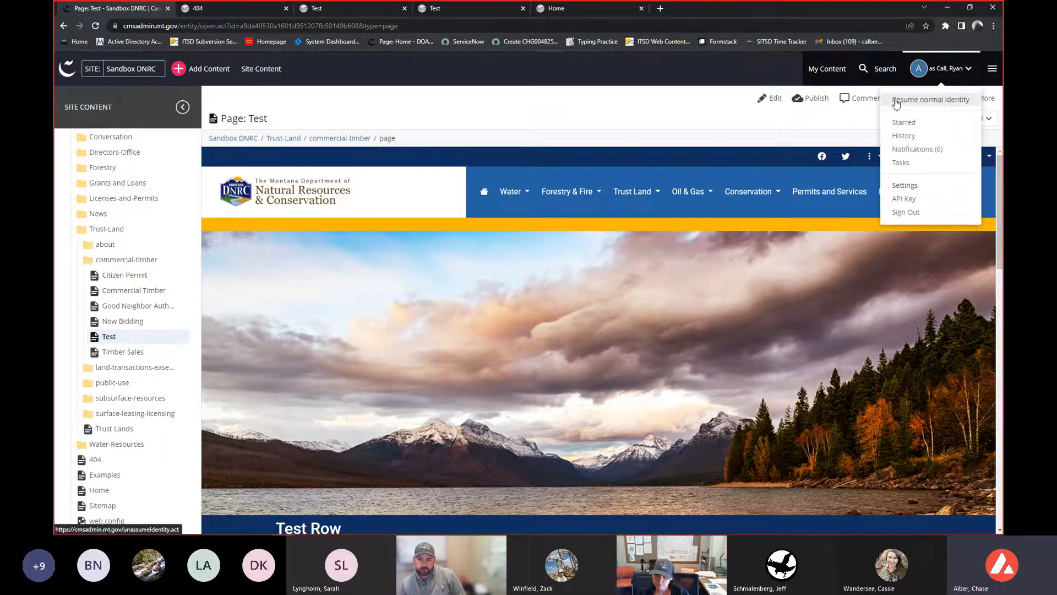
click(930, 99)
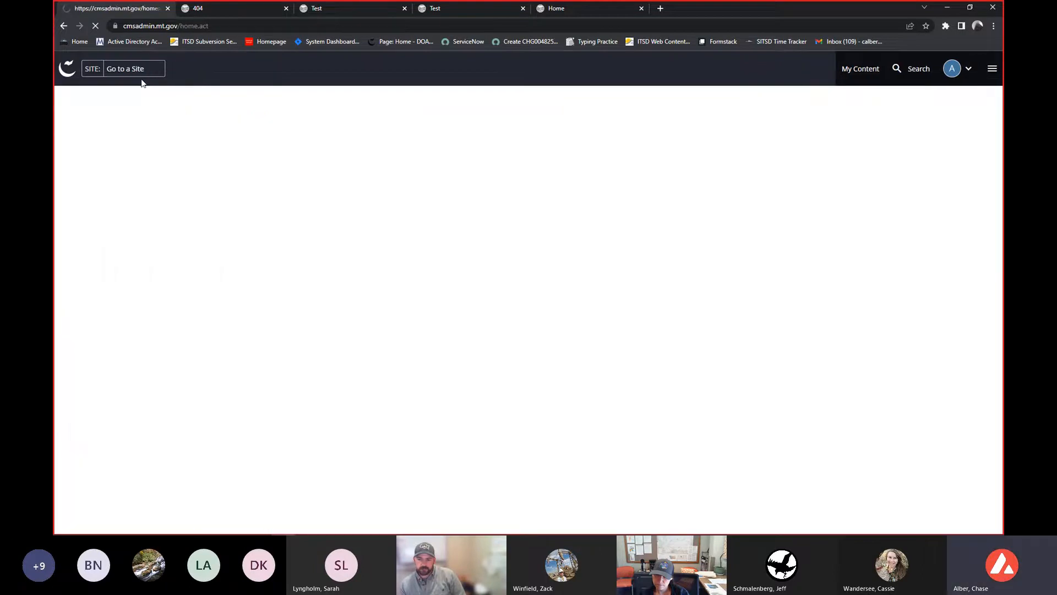
- Switch to the DNRC site and open the timber-sales page under Trust-Land and commercial-timber
click(137, 73)
text(dnrc)
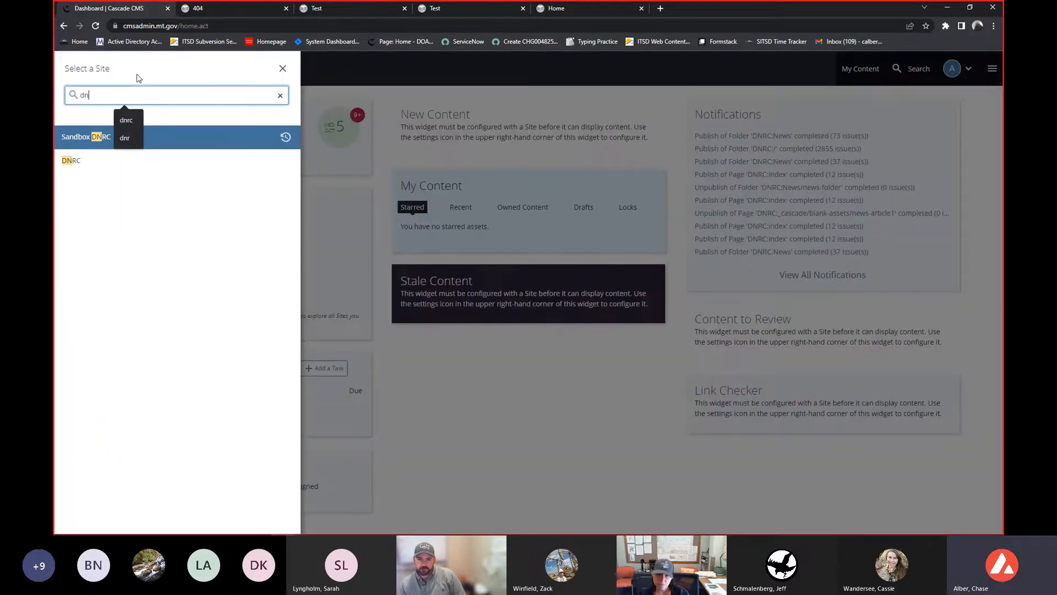
click(103, 166)
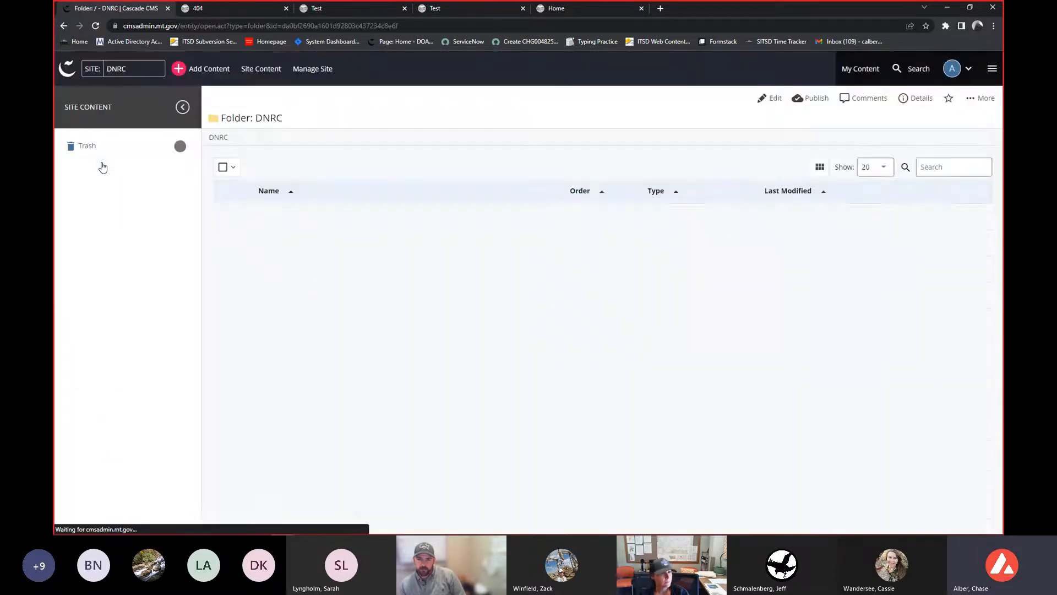
click(117, 379)
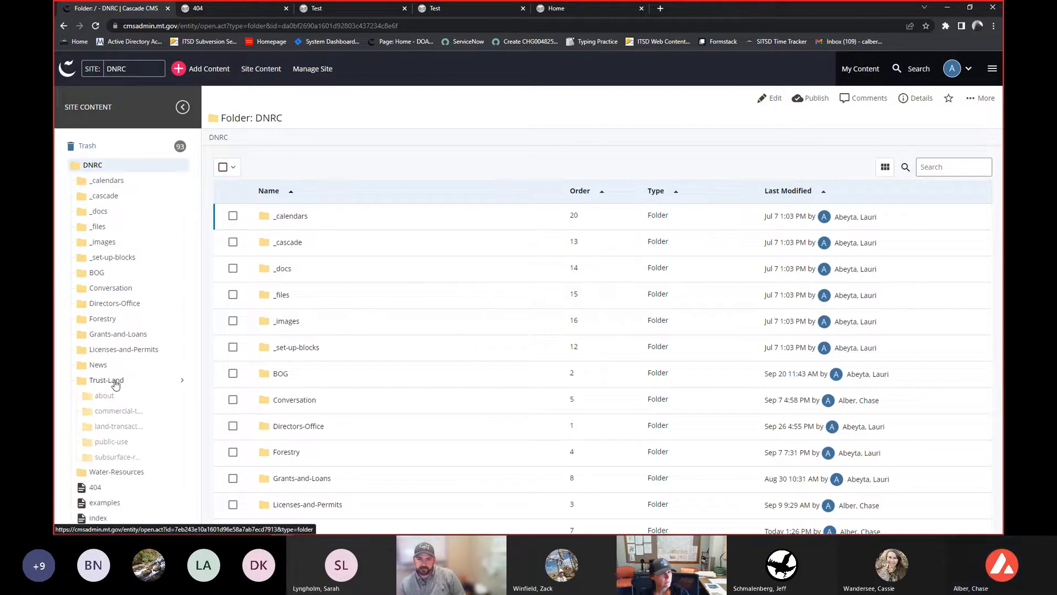
click(112, 412)
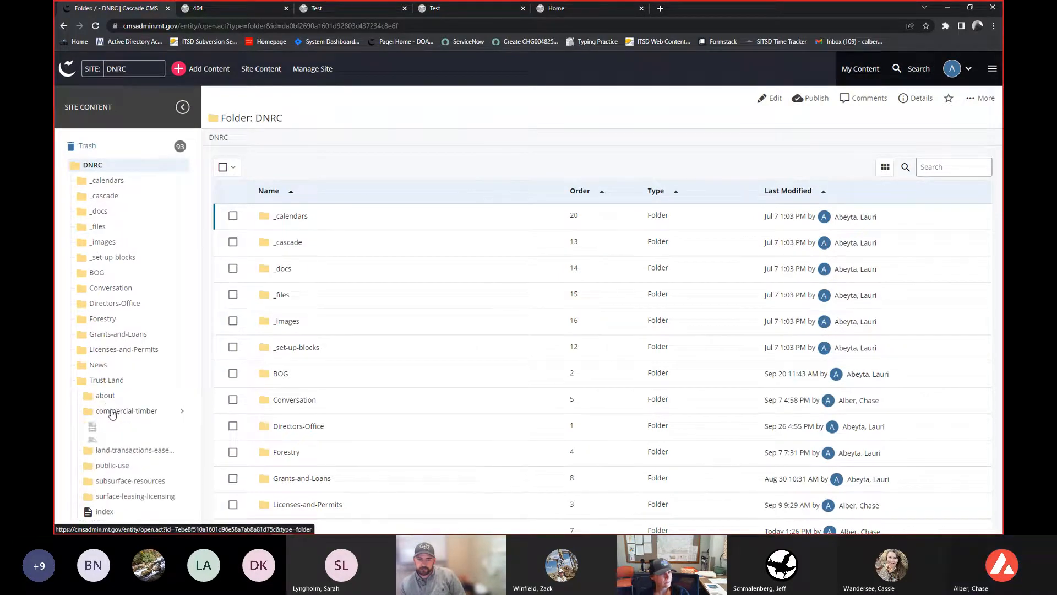
click(122, 484)
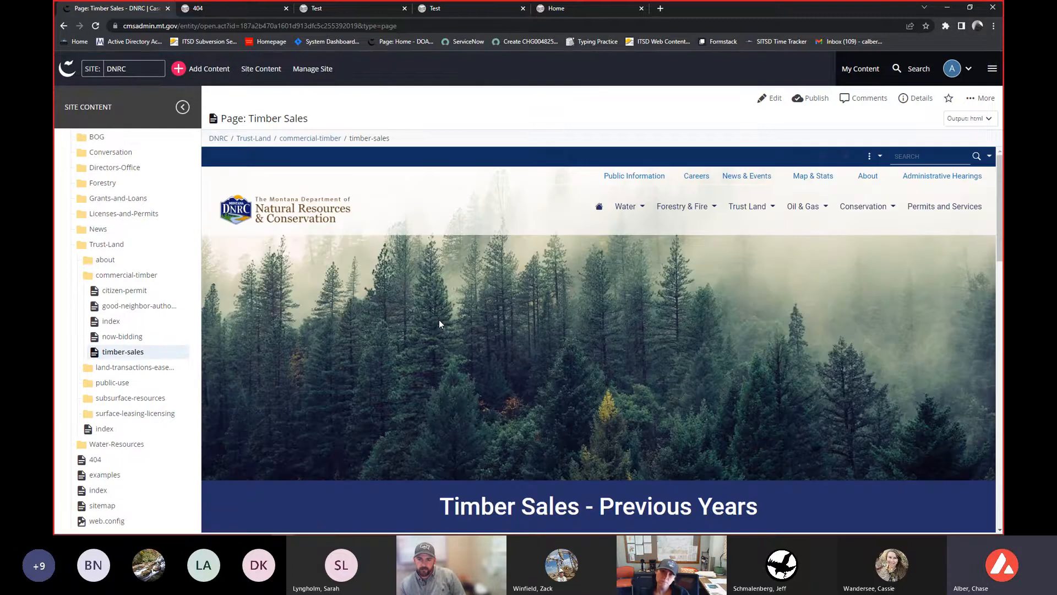
- Scroll through the Timber Sales page preview to examine its banner, images, links and table
scroll(440, 324, down, 2)
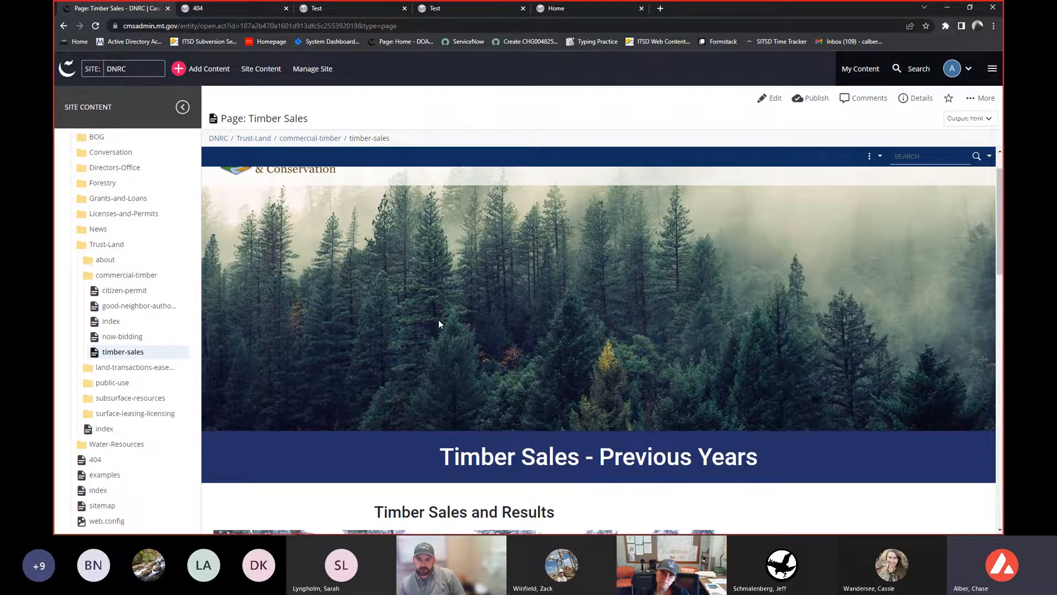
scroll(439, 324, down, 3)
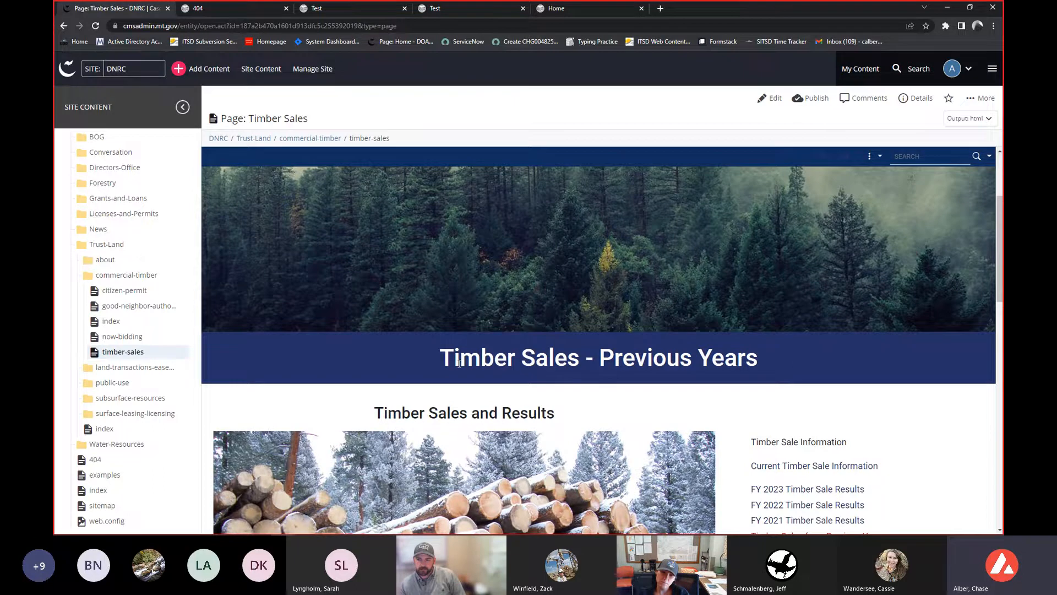
scroll(458, 364, down, 3)
scroll(458, 362, down, 3)
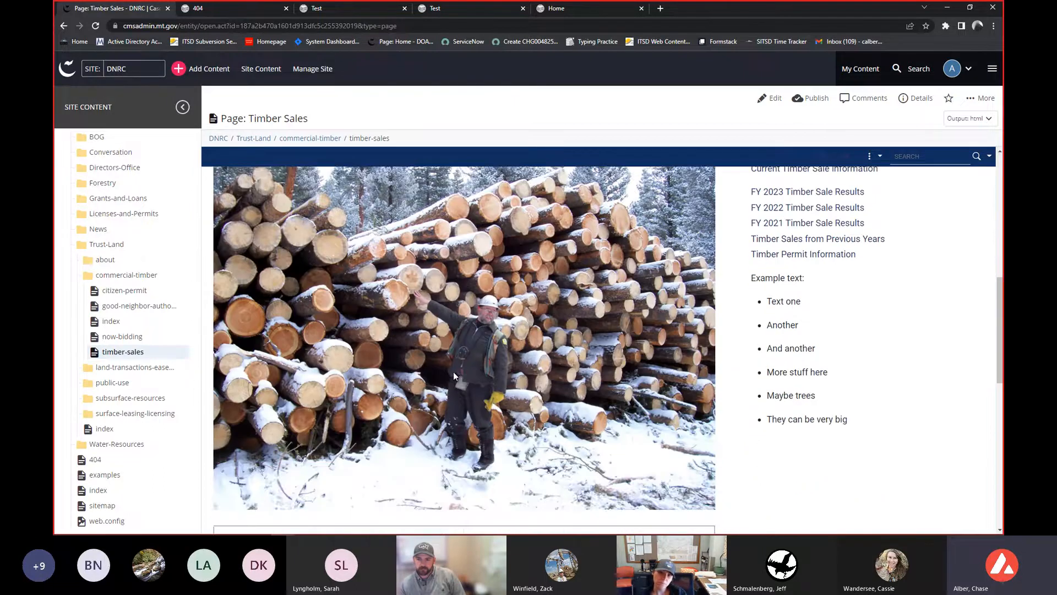
scroll(454, 371, down, 5)
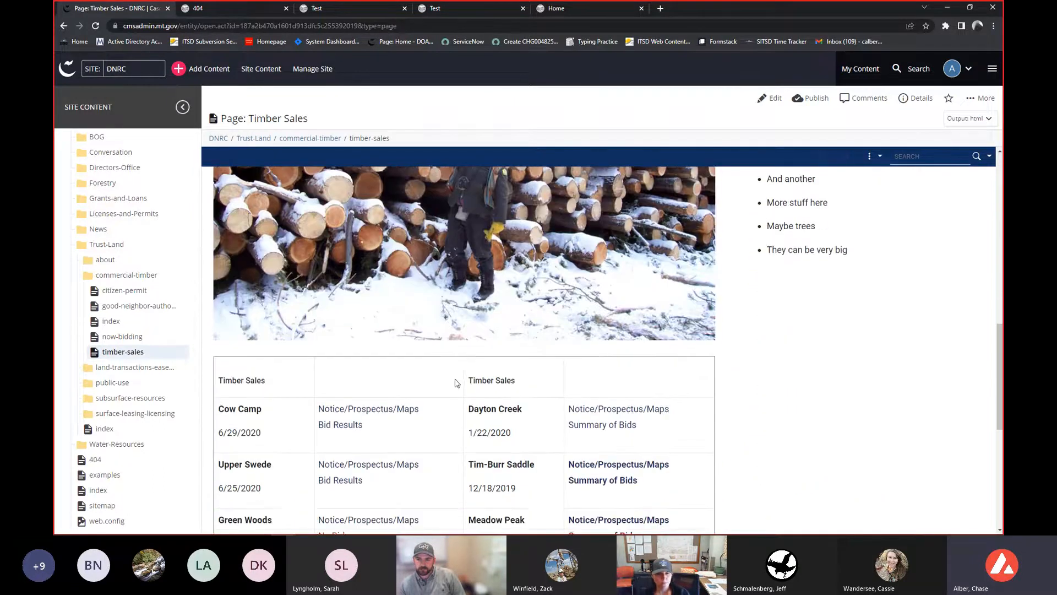
scroll(455, 383, down, 4)
scroll(431, 395, up, 2)
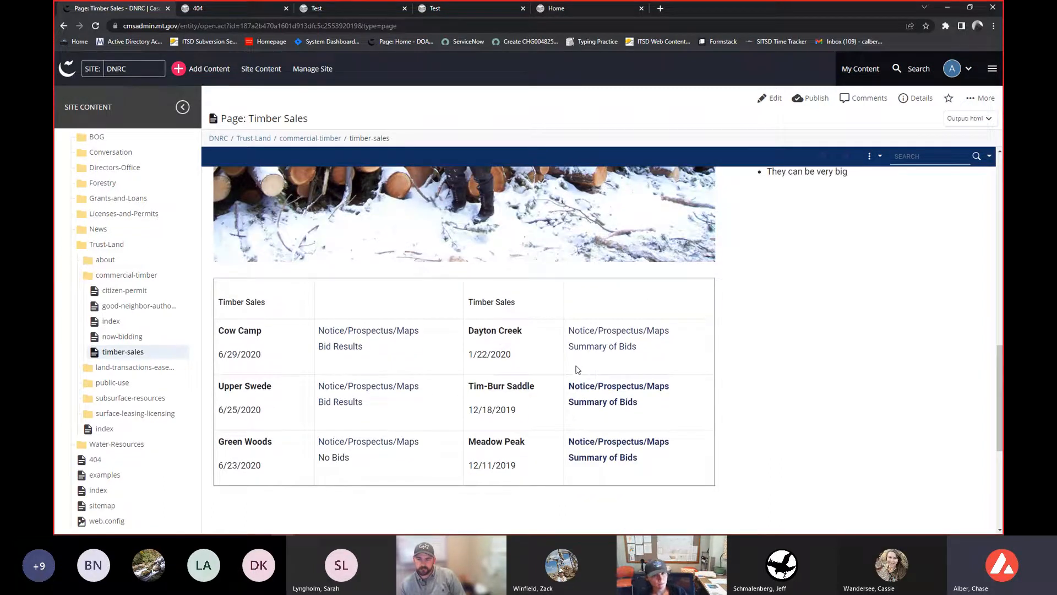
scroll(577, 370, up, 2)
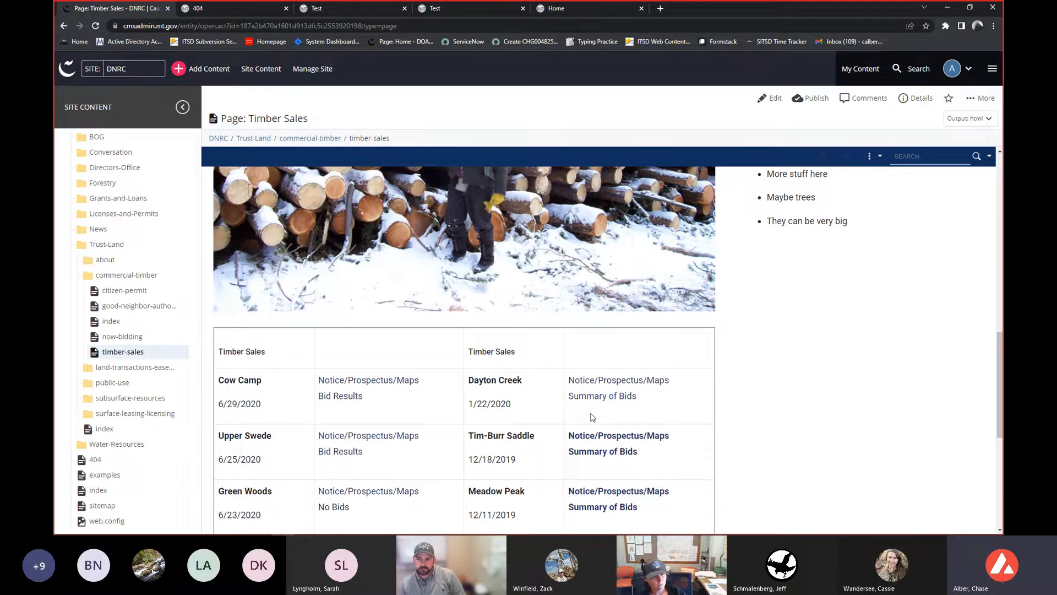
scroll(585, 418, up, 4)
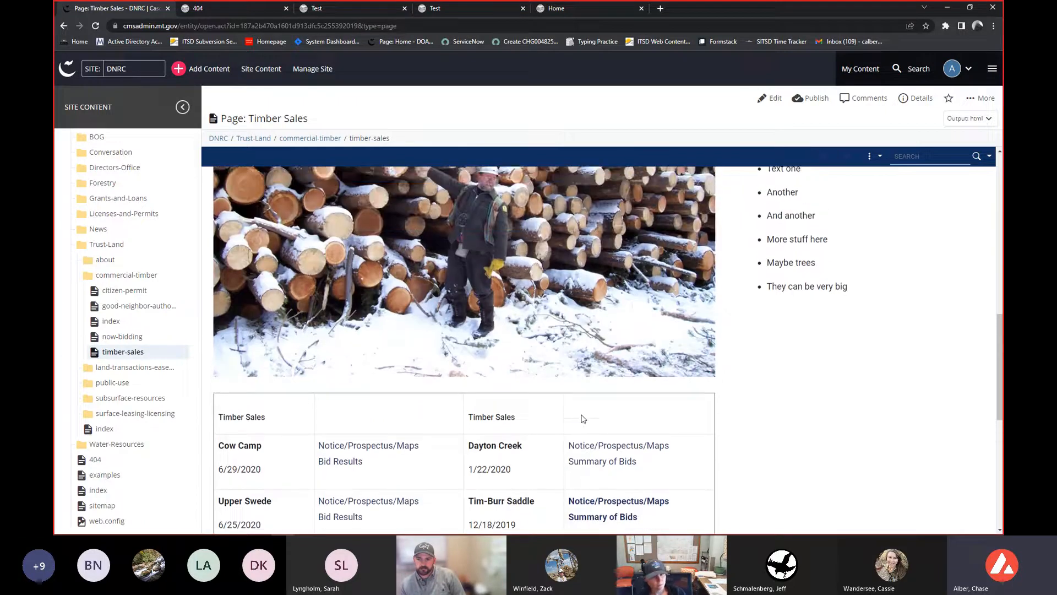
scroll(581, 419, up, 2)
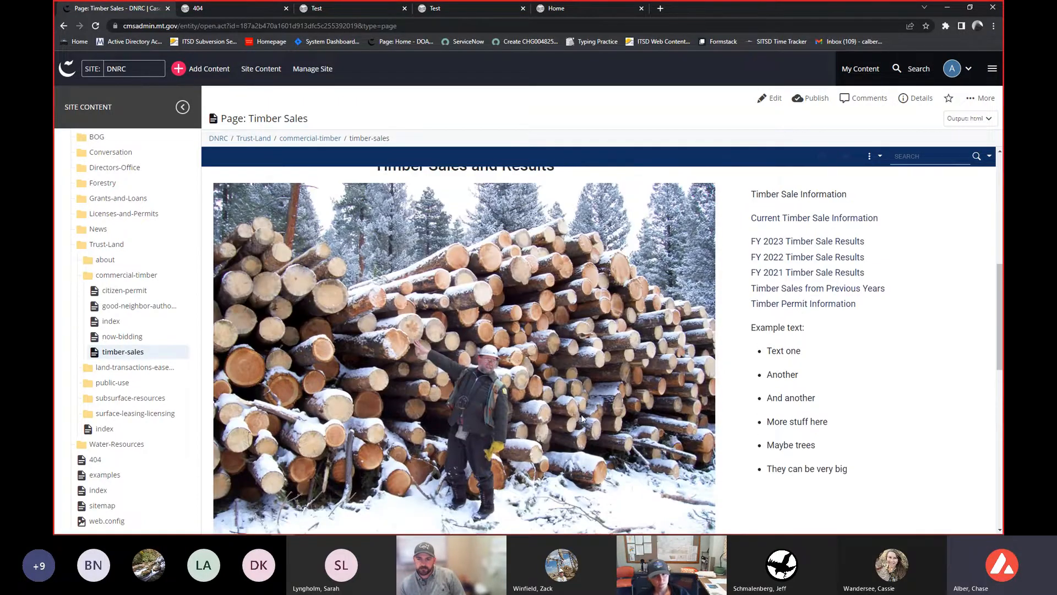
- Open the Timber Sales page for editing and examine its row, column and widget content settings
click(769, 98)
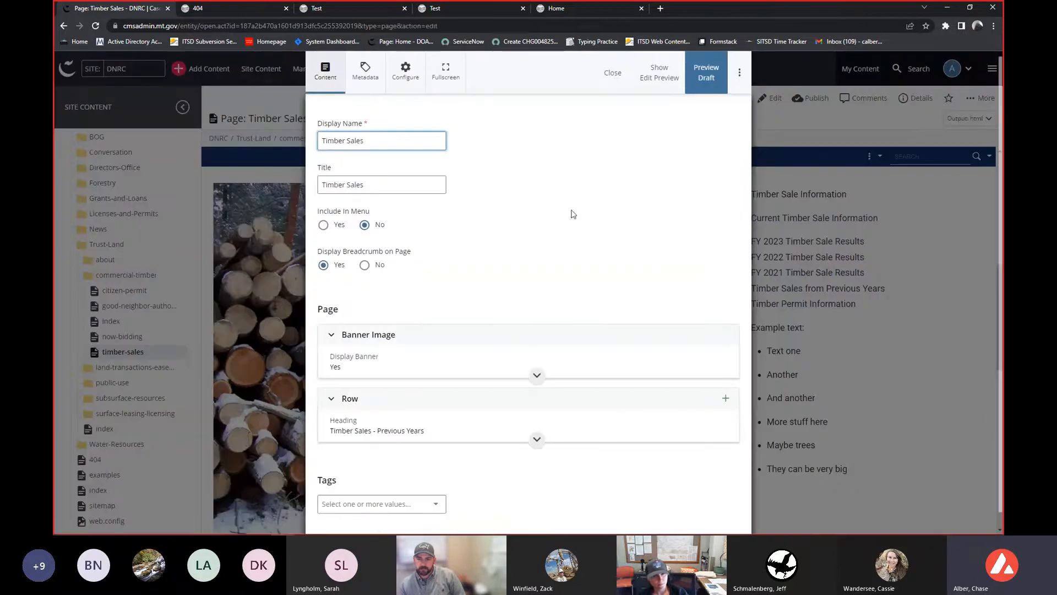
scroll(402, 353, down, 1)
click(401, 406)
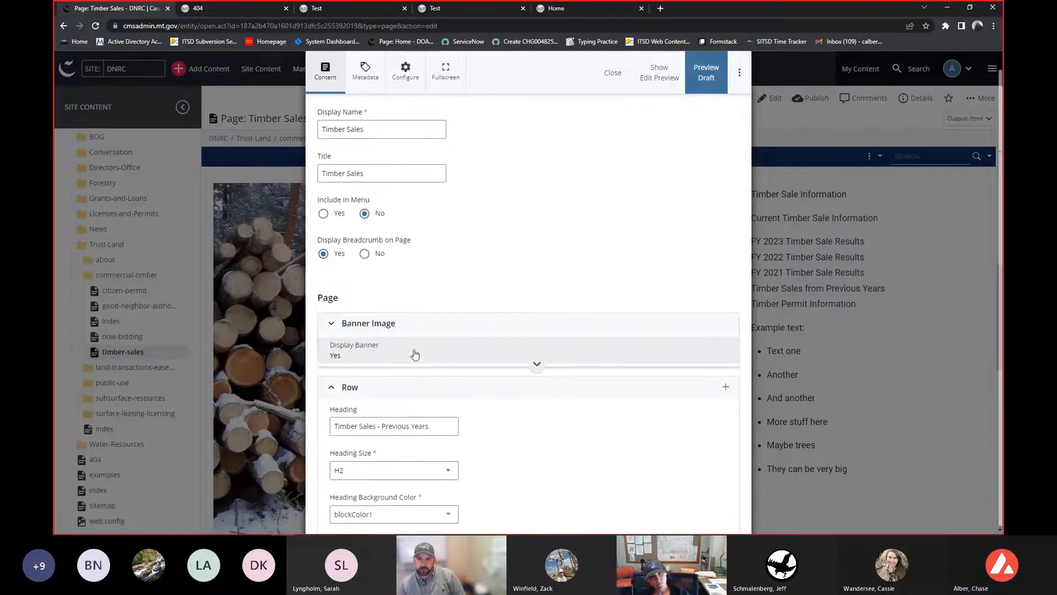
scroll(414, 354, down, 3)
scroll(415, 354, down, 1)
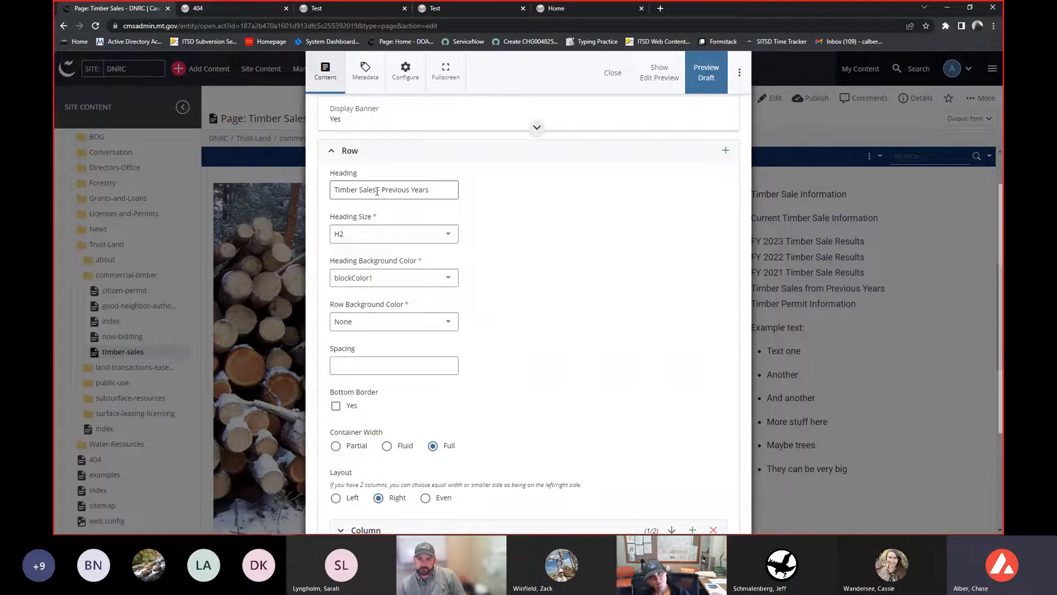
scroll(504, 231, down, 3)
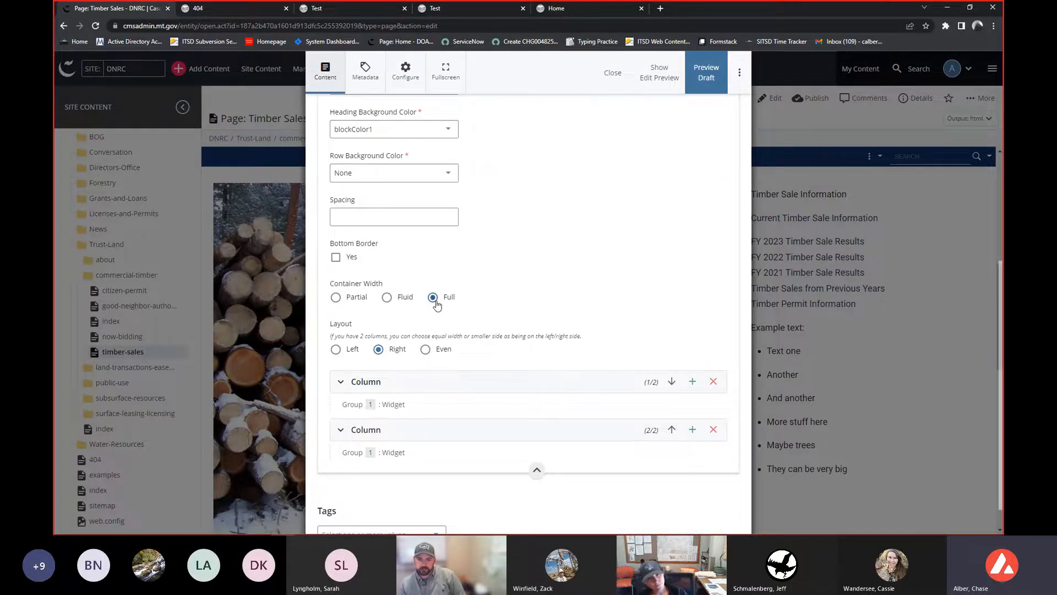
scroll(459, 301, down, 1)
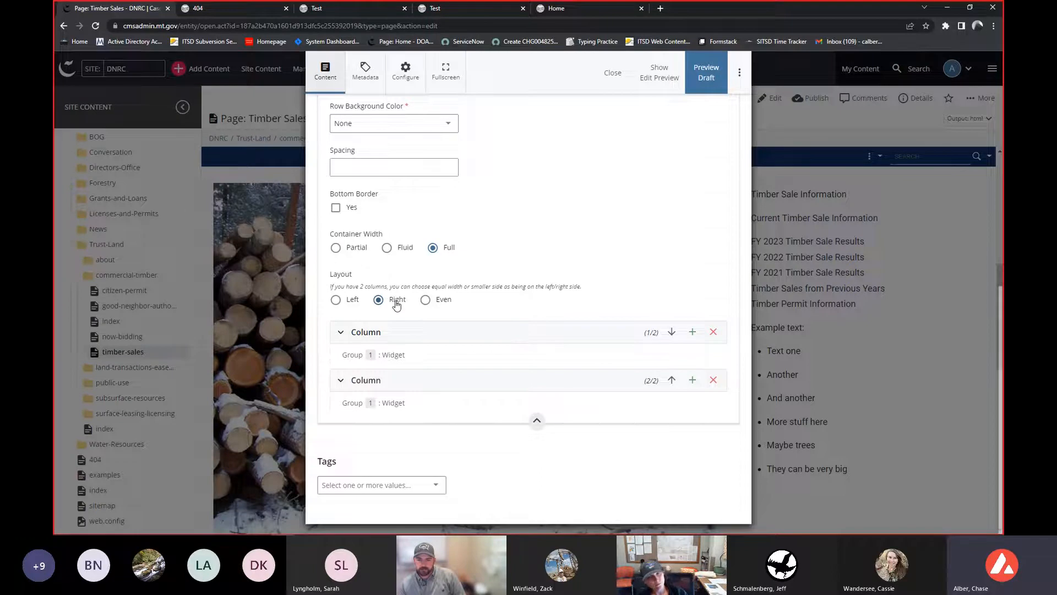
scroll(499, 293, down, 1)
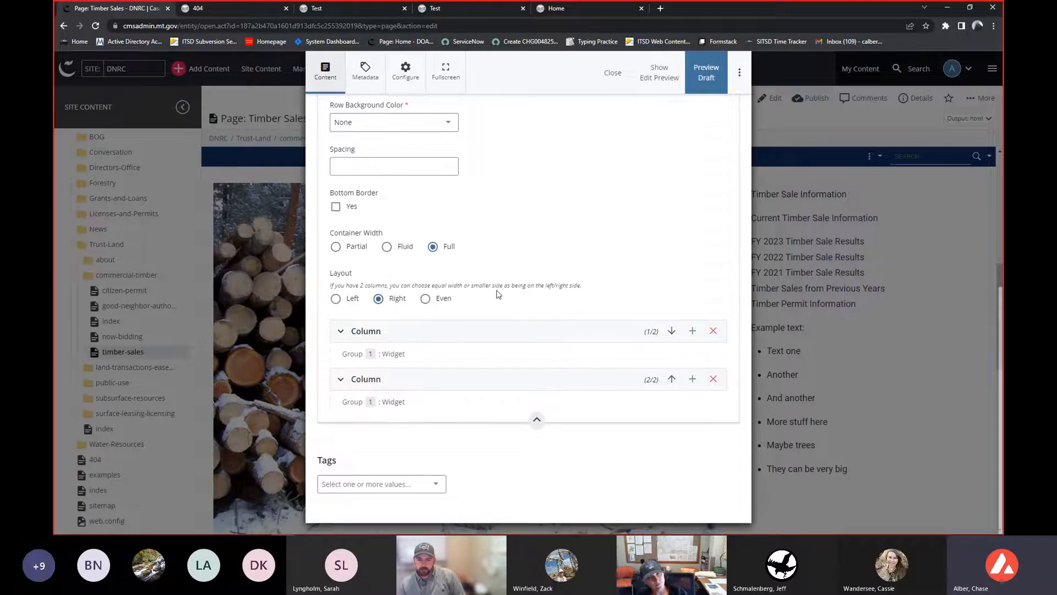
click(472, 329)
scroll(462, 335, down, 1)
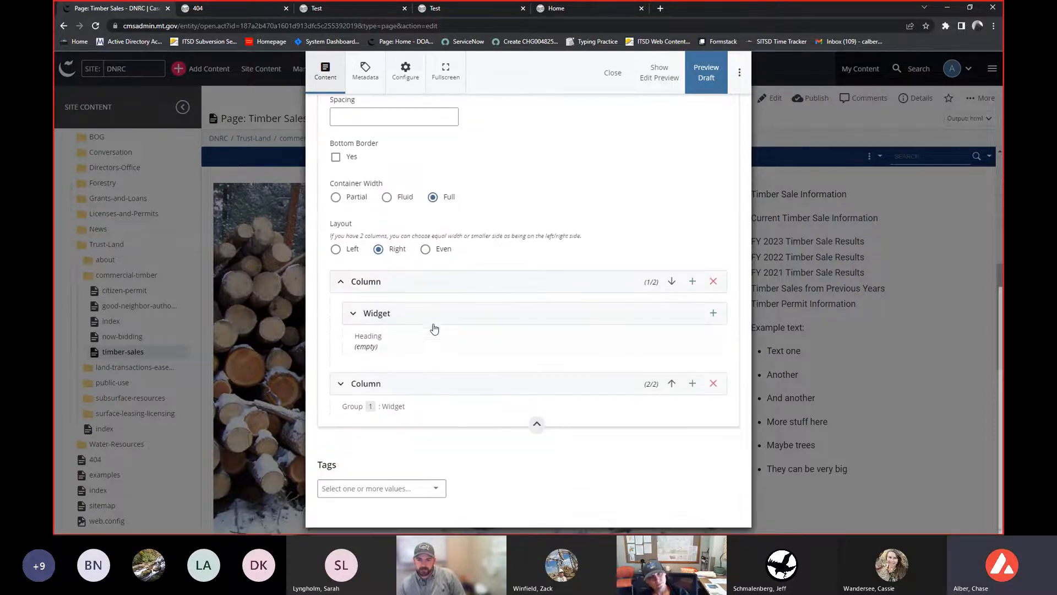
click(421, 312)
scroll(420, 314, down, 2)
scroll(420, 313, down, 3)
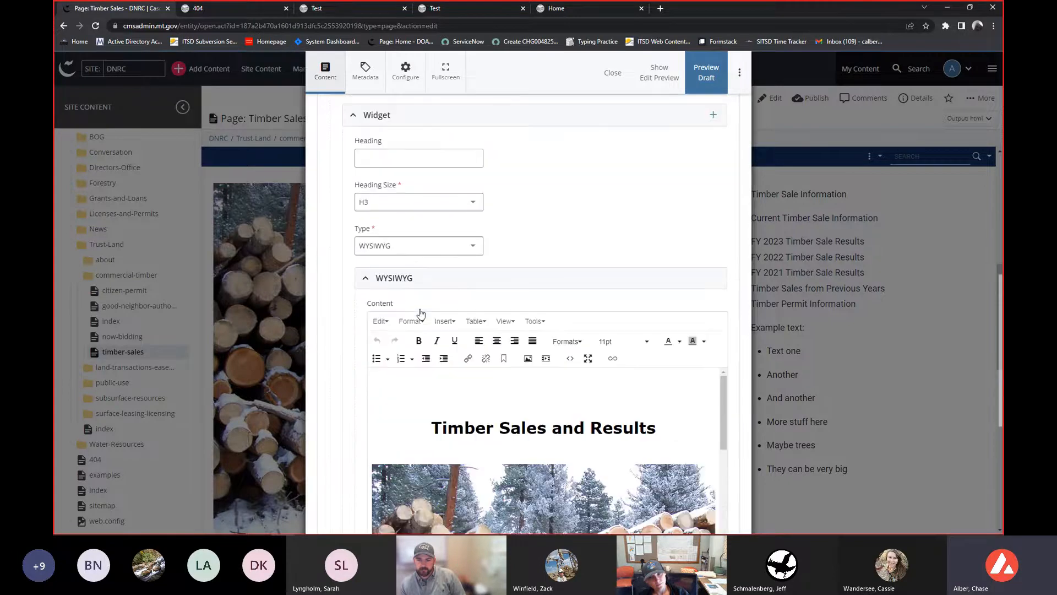
scroll(487, 335, down, 6)
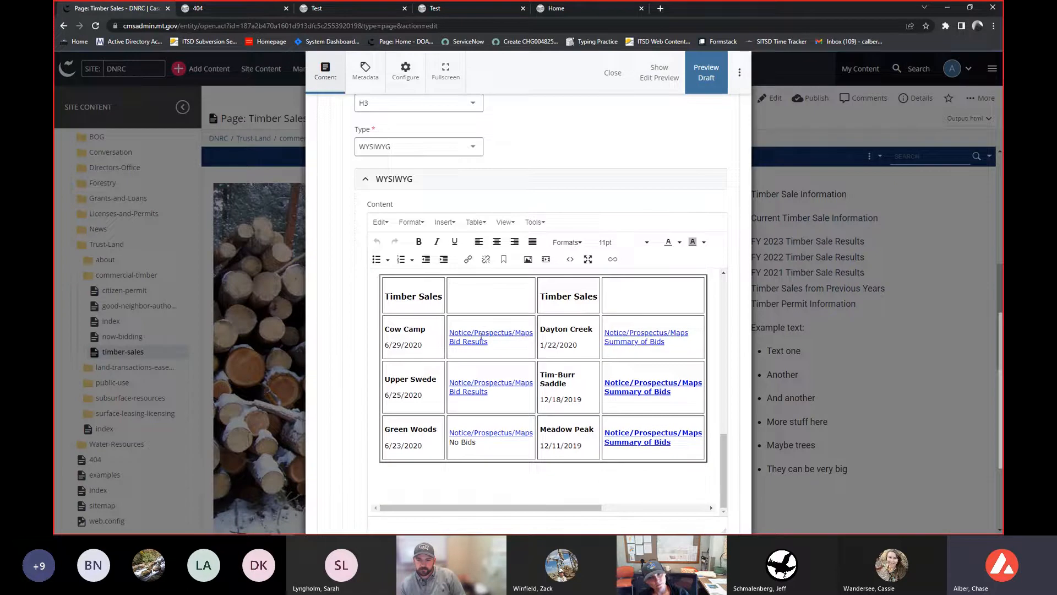
scroll(482, 335, up, 3)
- Browse the Table menu options in the widget's content editor
click(440, 343)
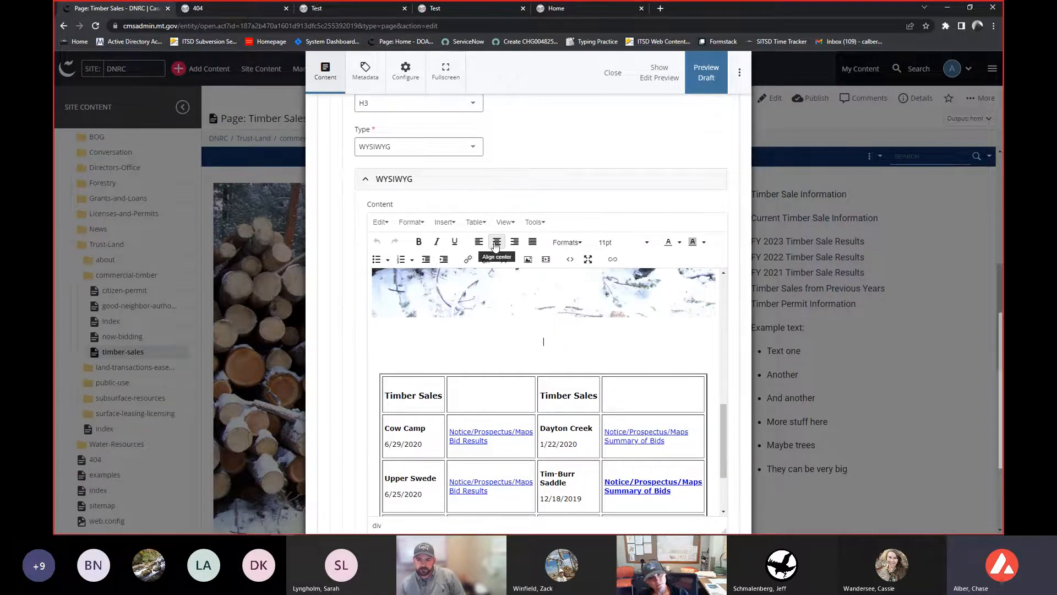
click(482, 228)
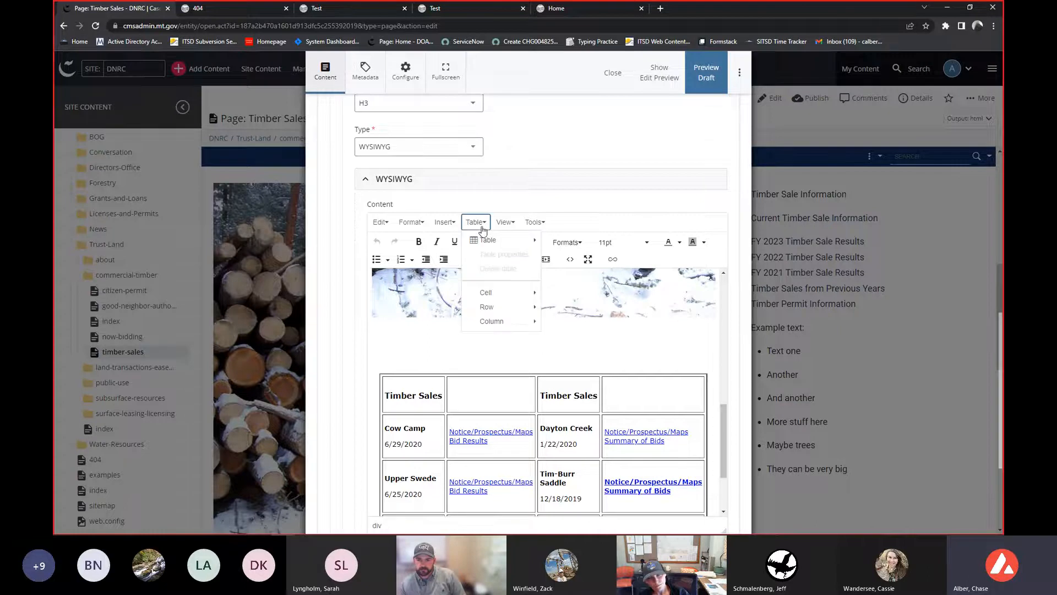
mouse_move(489, 242)
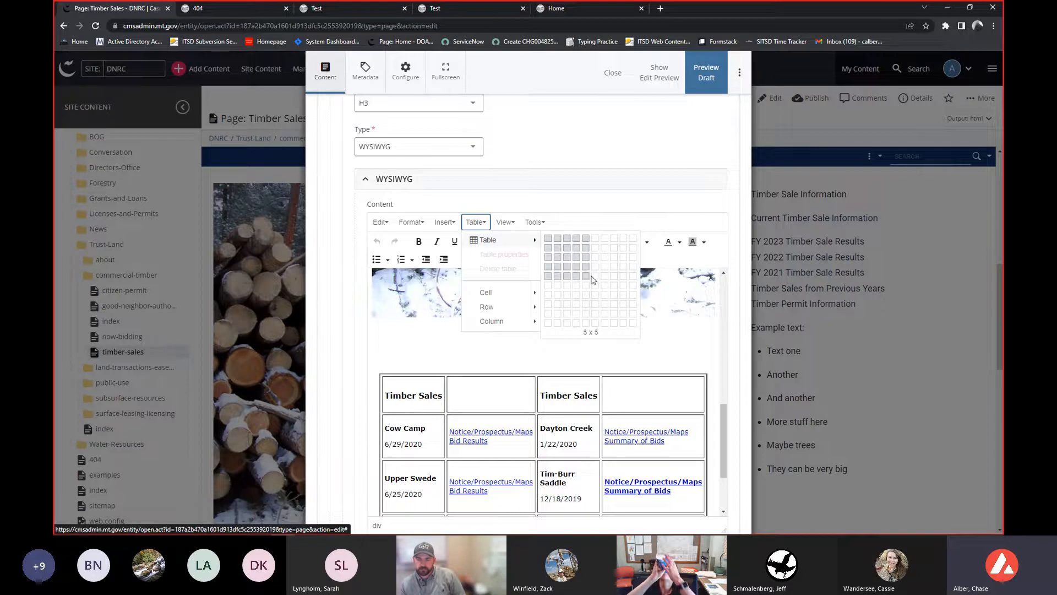
click(428, 359)
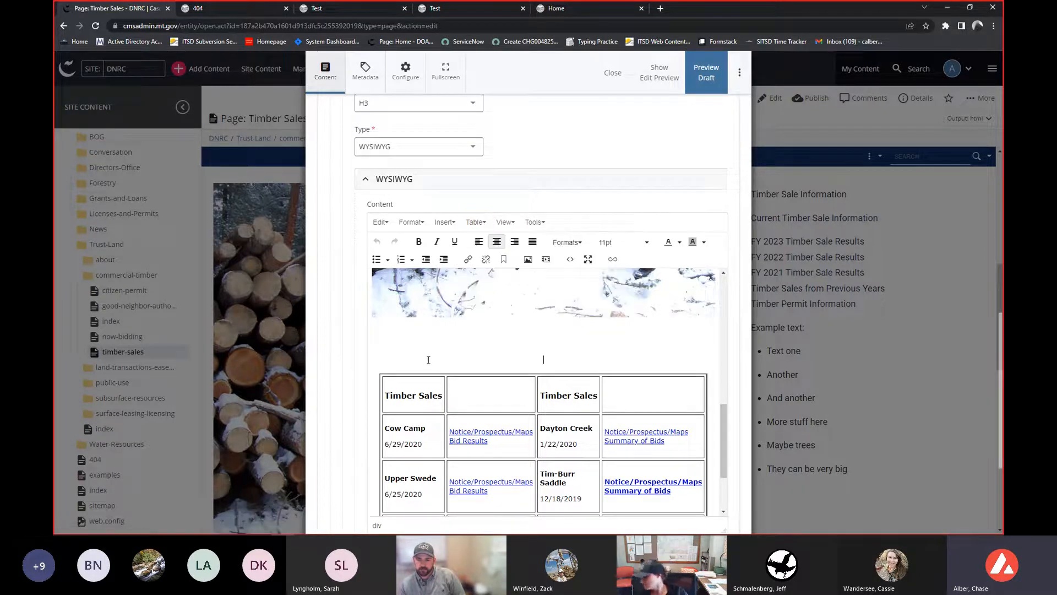
- Inspect the timber sales table's context menu, table toolbar and table properties without changing anything
scroll(444, 355, down, 1)
scroll(445, 355, down, 2)
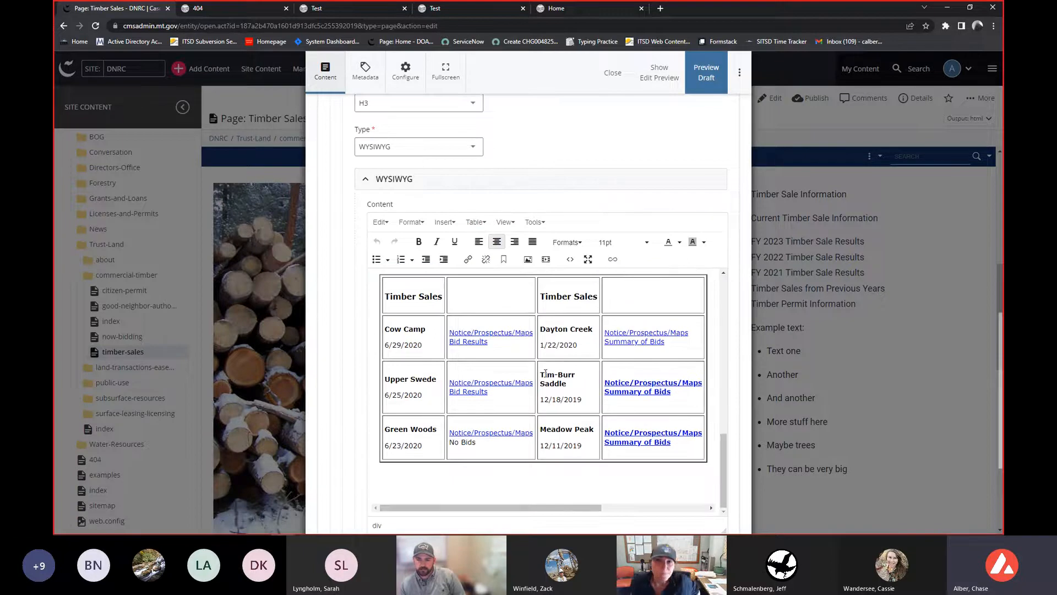
right_click(544, 323)
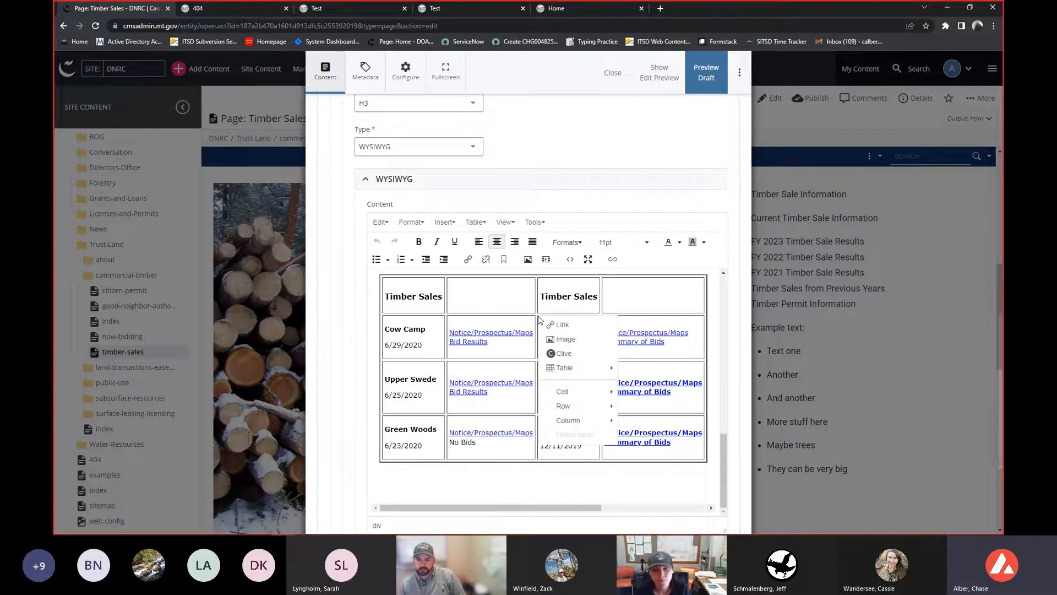
key(Escape)
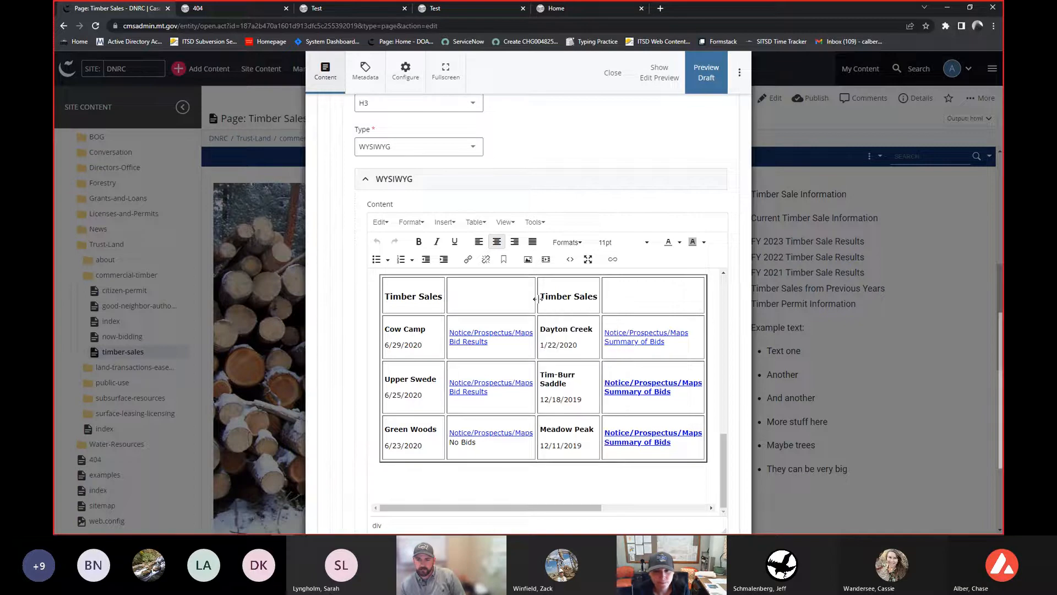
click(516, 300)
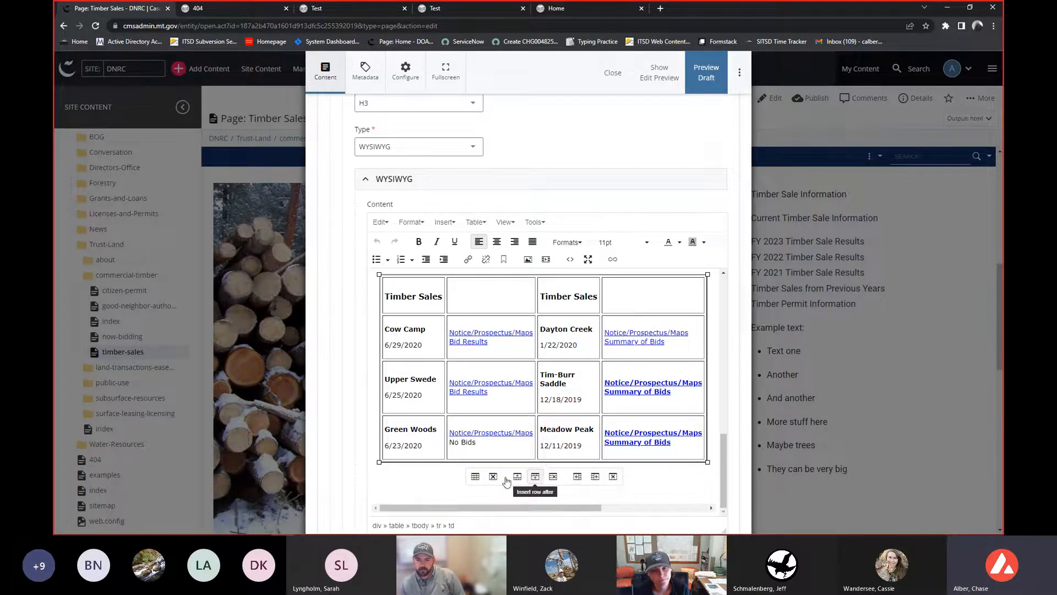
click(475, 476)
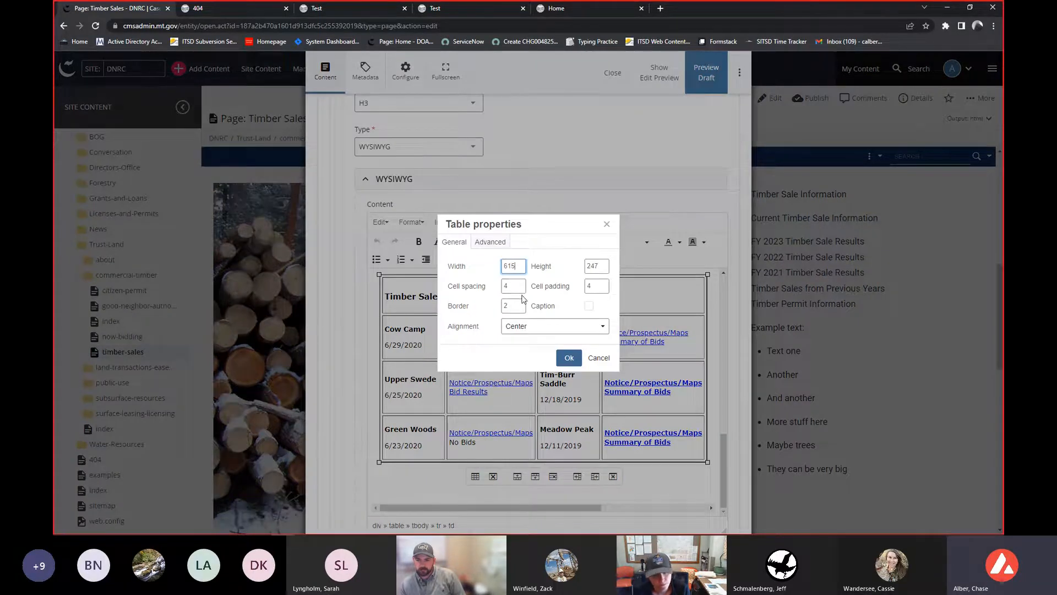
click(604, 359)
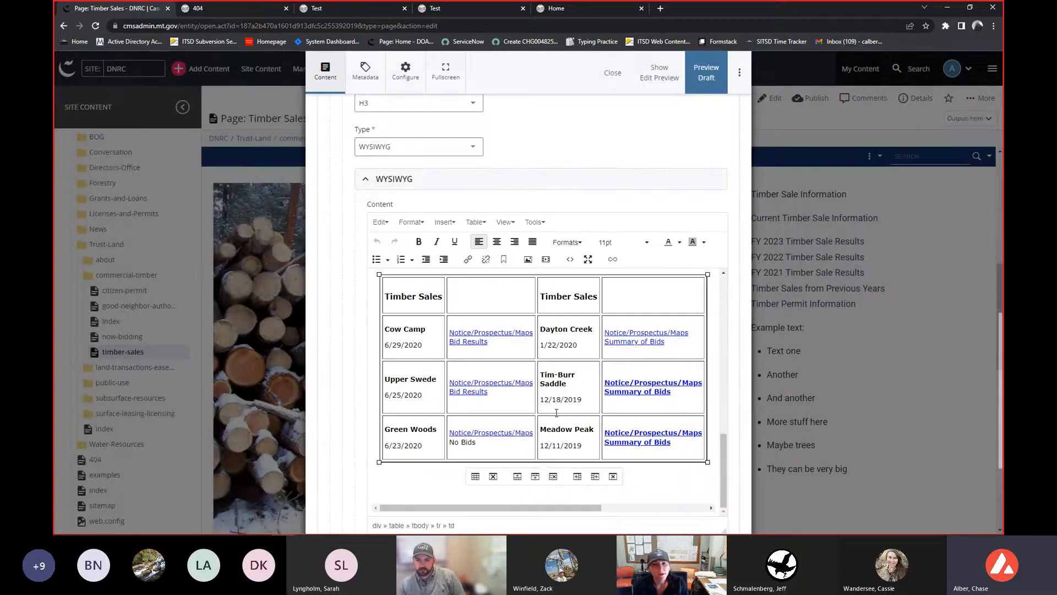
- Collapse the first widget's content and expand the second column's widget to view its HTML content
scroll(557, 412, up, 5)
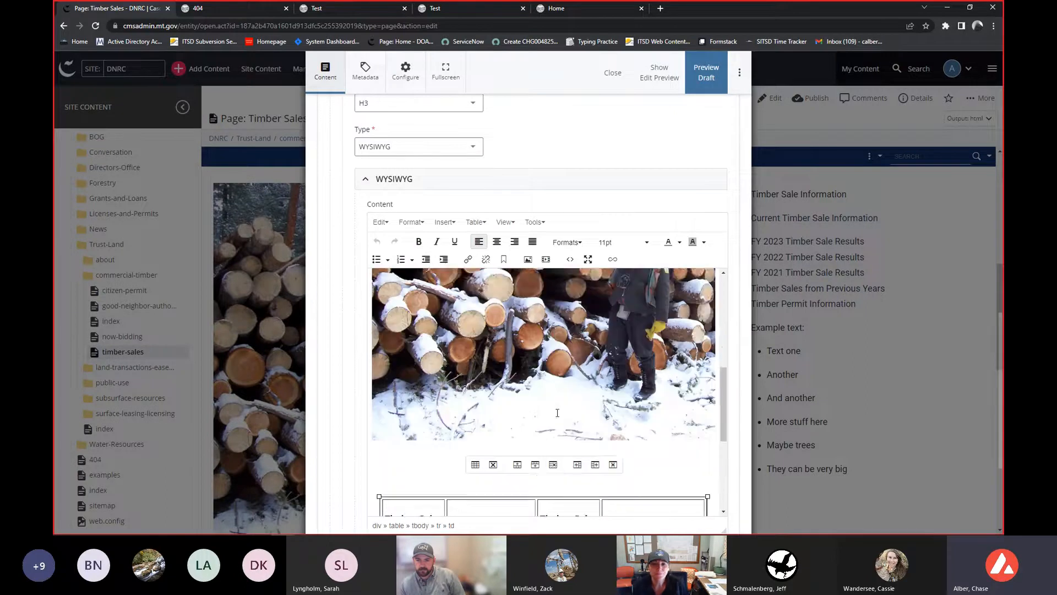
click(376, 179)
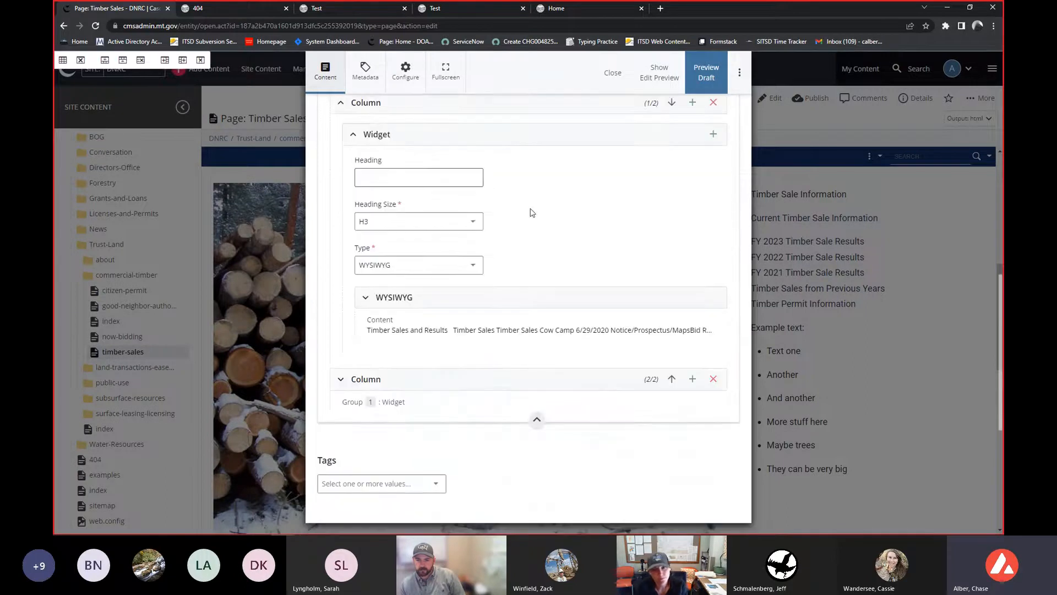
click(500, 380)
click(489, 355)
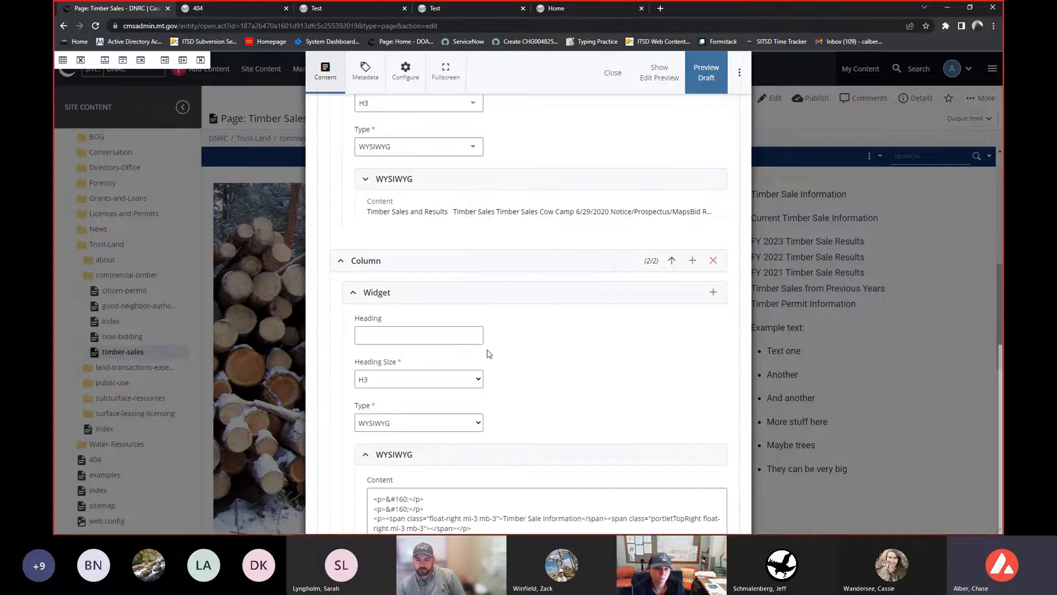
- Review the second column widget's WYSIWYG content and close the page editor
scroll(487, 369, down, 3)
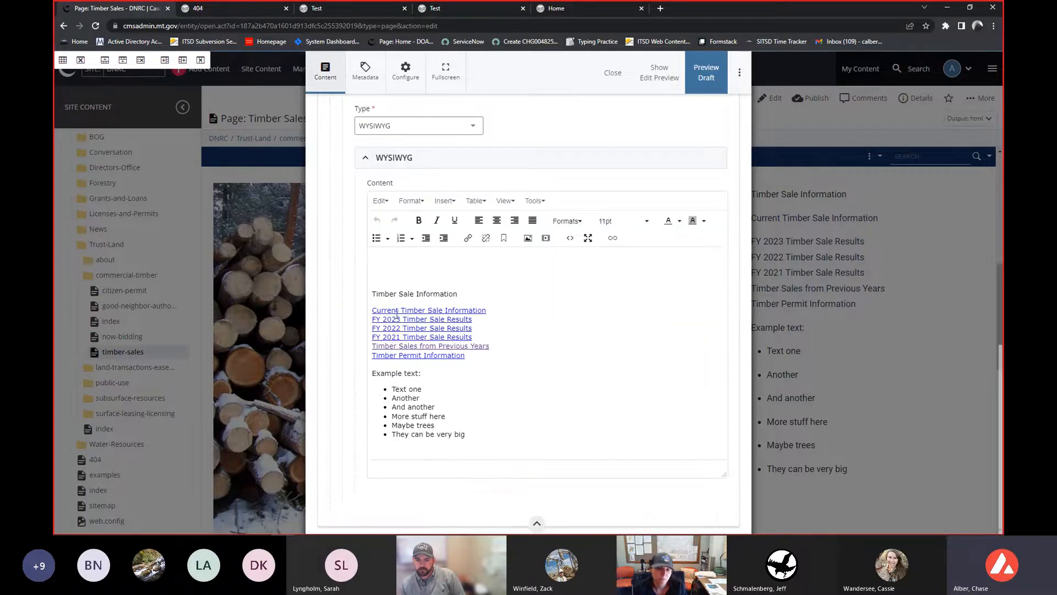
scroll(432, 360, down, 2)
scroll(433, 373, up, 2)
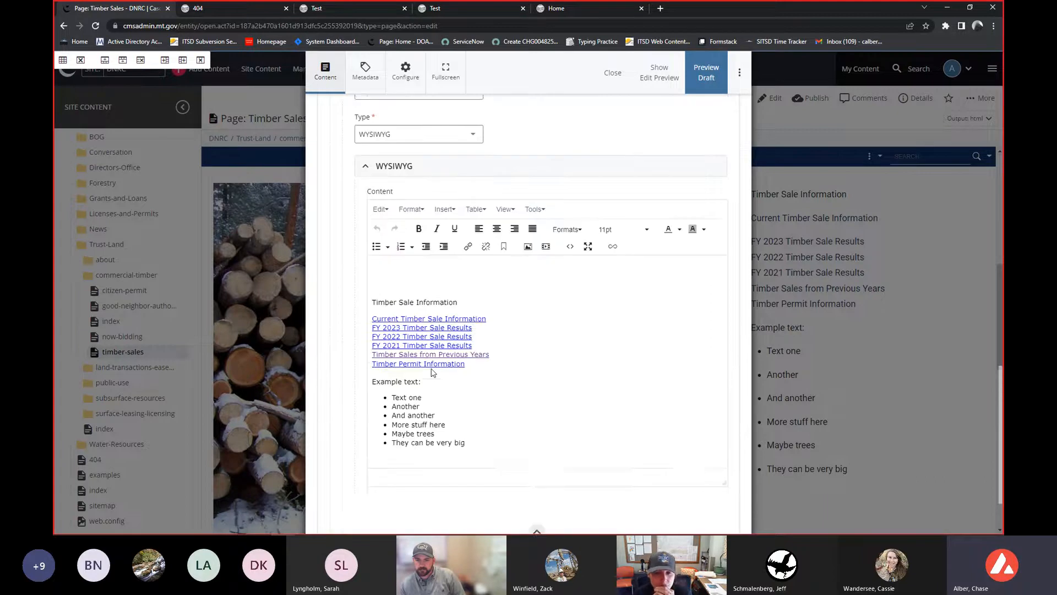
scroll(431, 373, up, 4)
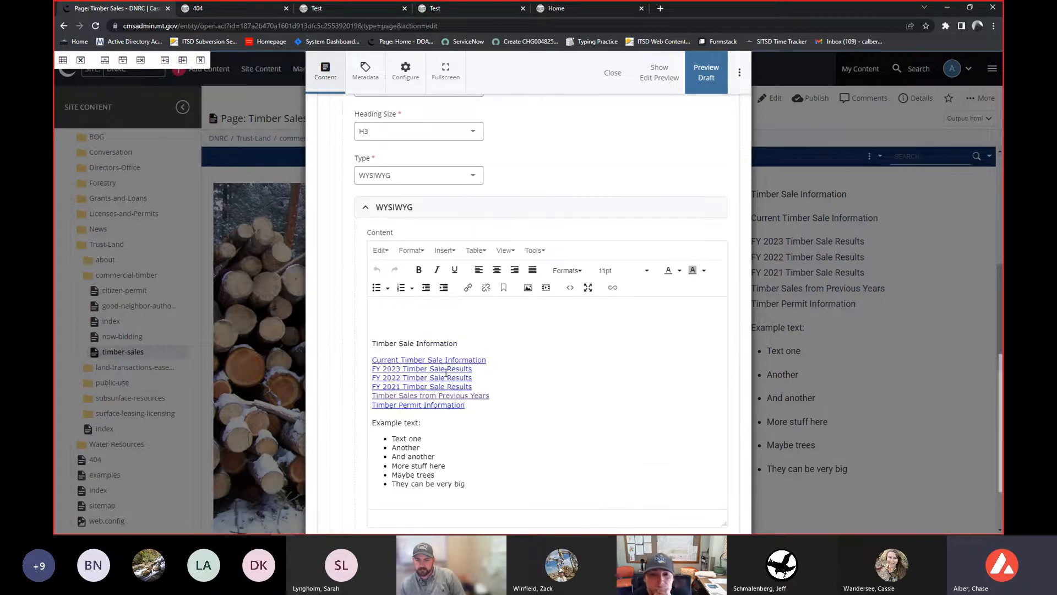
click(604, 75)
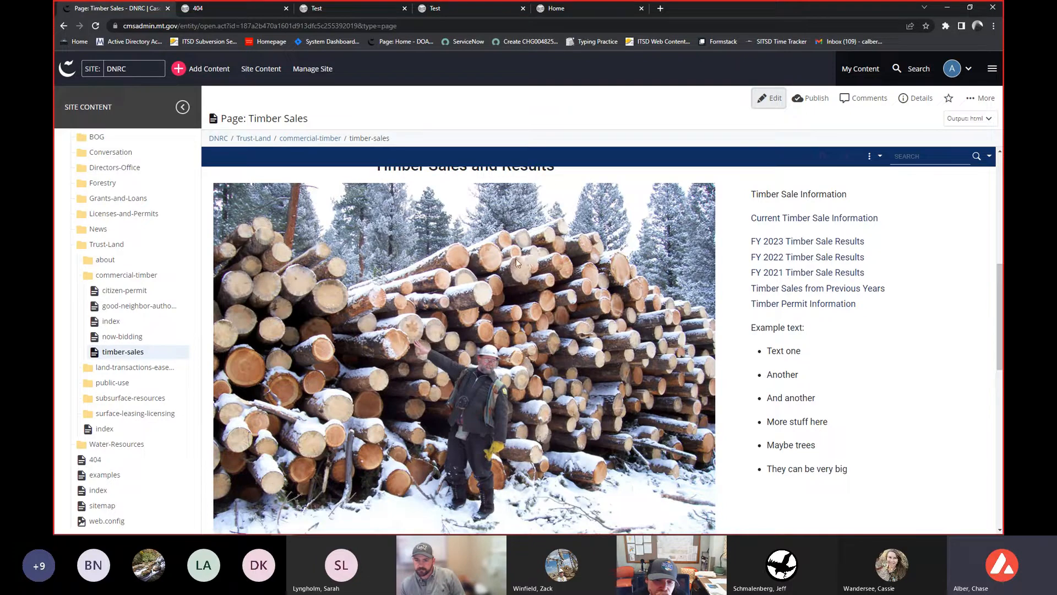
- Scroll through the Timber Sales page preview to examine the timber sales table
scroll(507, 252, down, 1)
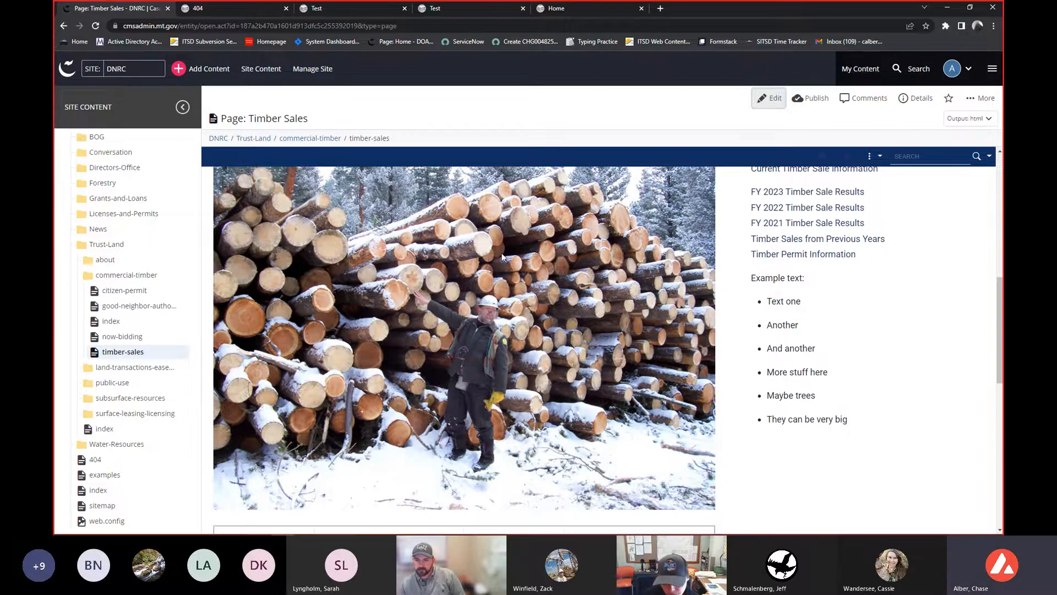
scroll(776, 272, down, 5)
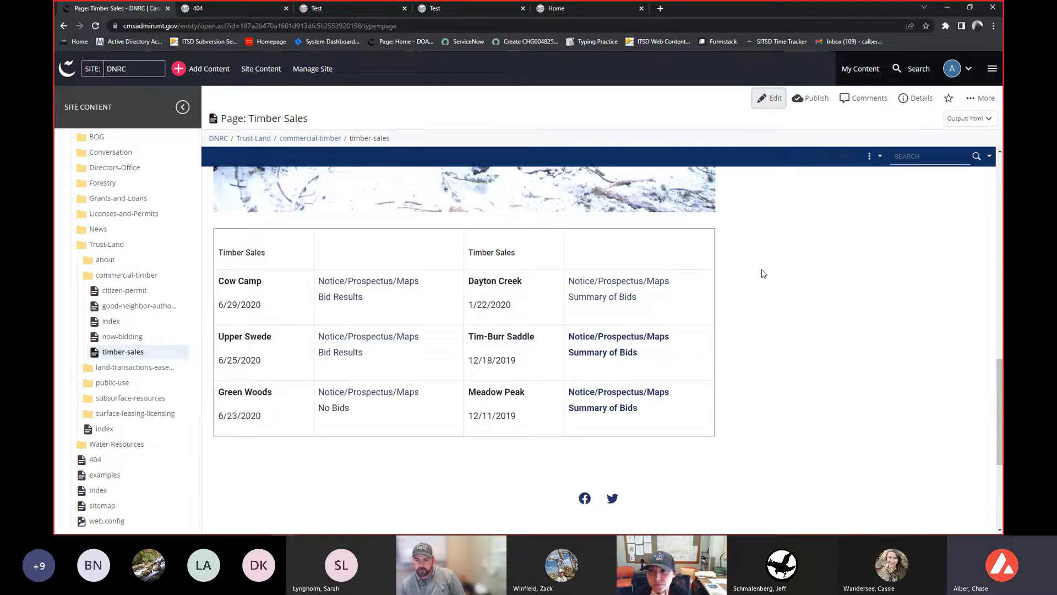
scroll(765, 274, up, 3)
scroll(765, 274, up, 5)
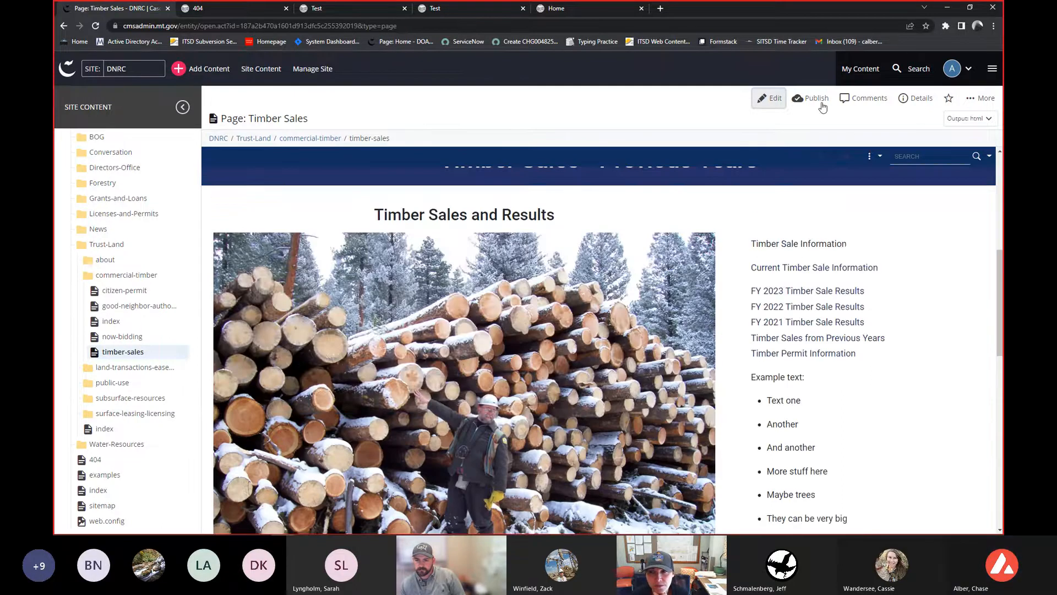
- Open the Users list in Administration's Users, Groups & Roles from the dashboard
click(66, 71)
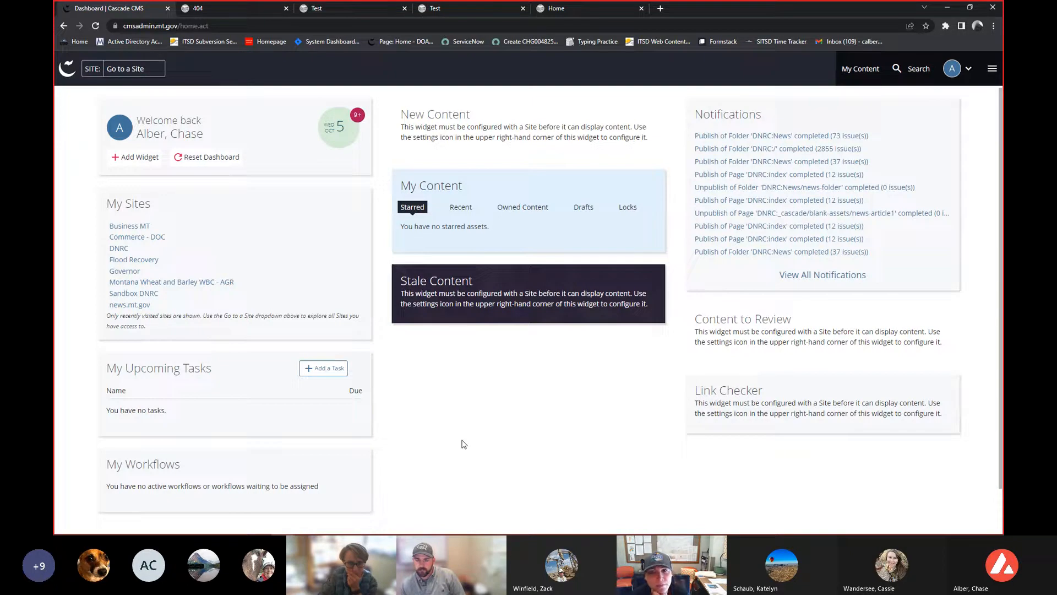
click(992, 69)
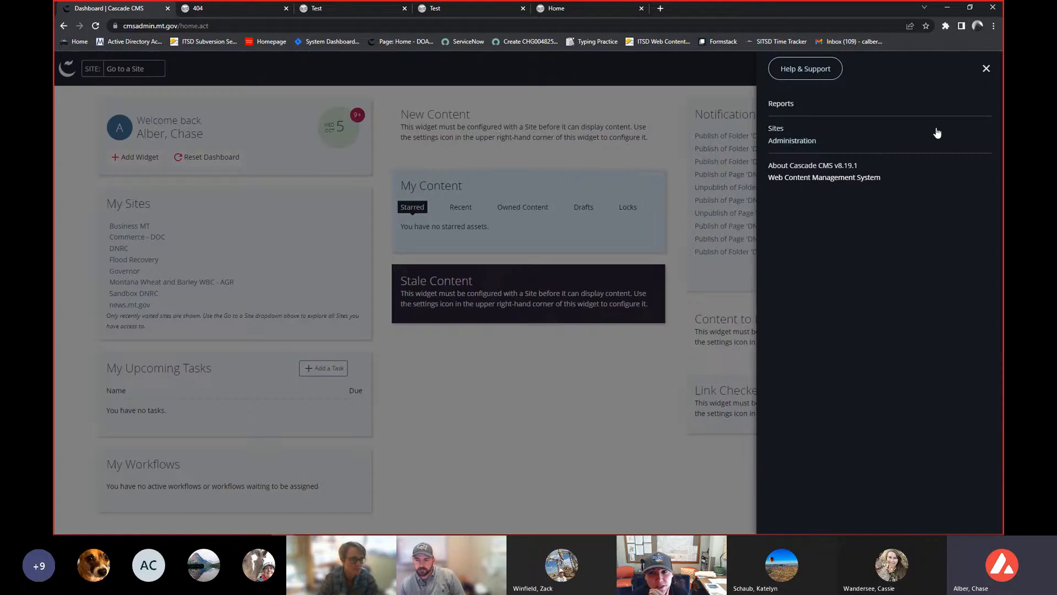
click(785, 142)
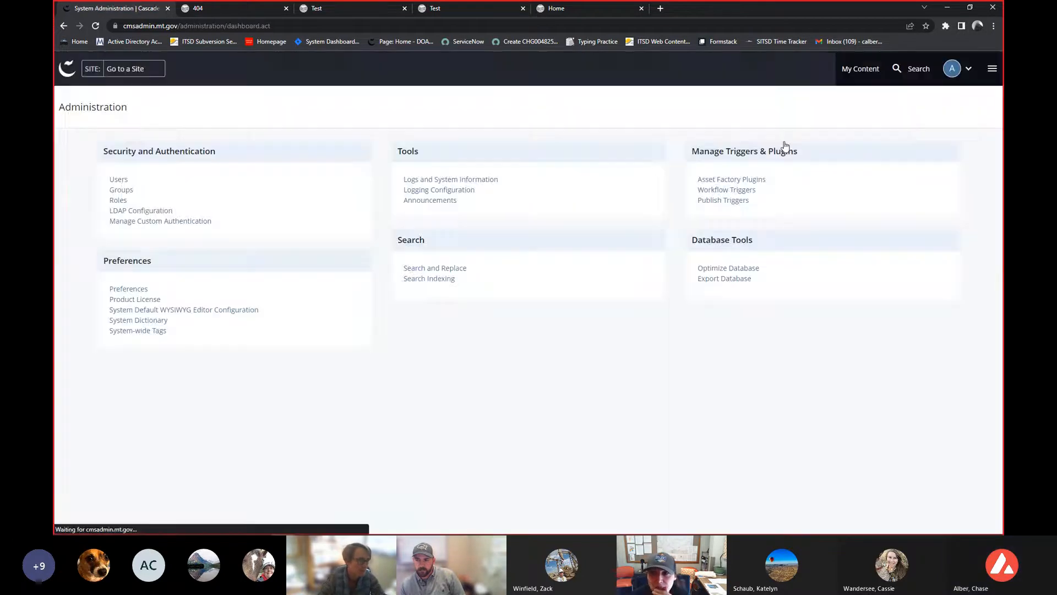
click(131, 194)
click(92, 169)
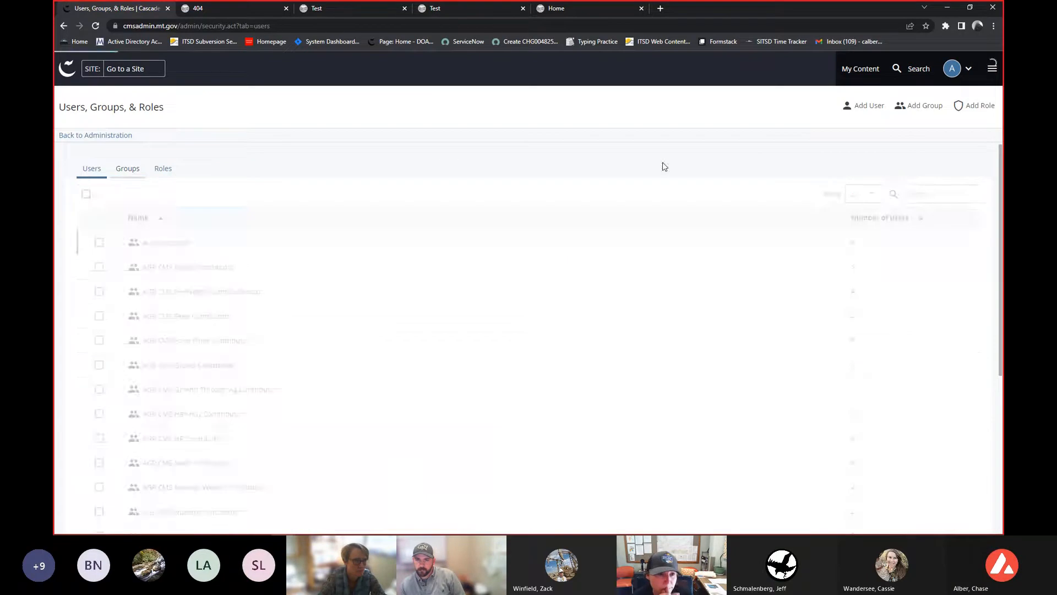
- Search the users list for a user by first name, select that user and masquerade as them
click(941, 195)
text(ryan)
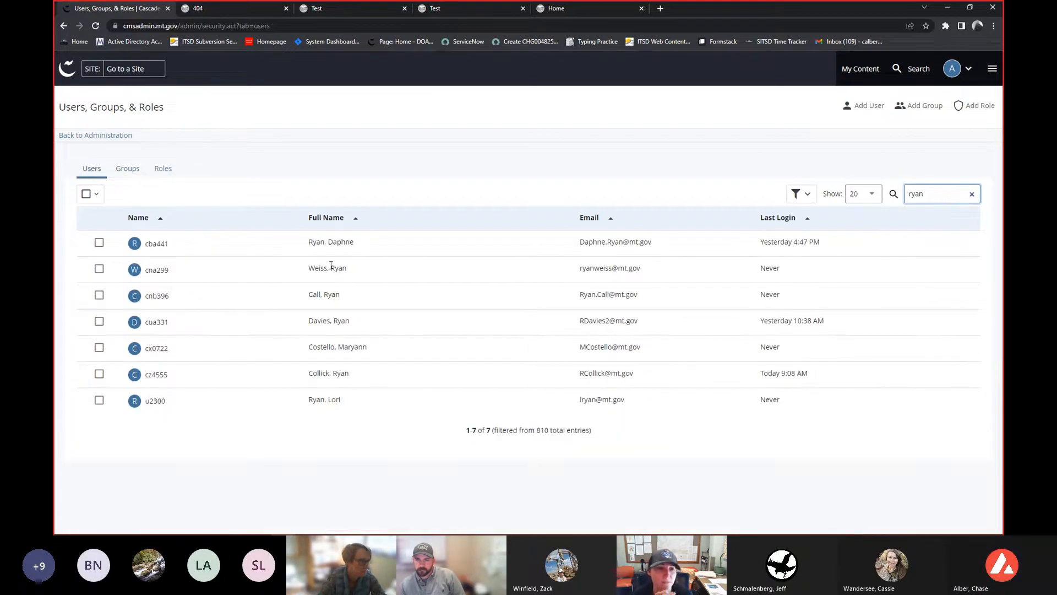
click(100, 295)
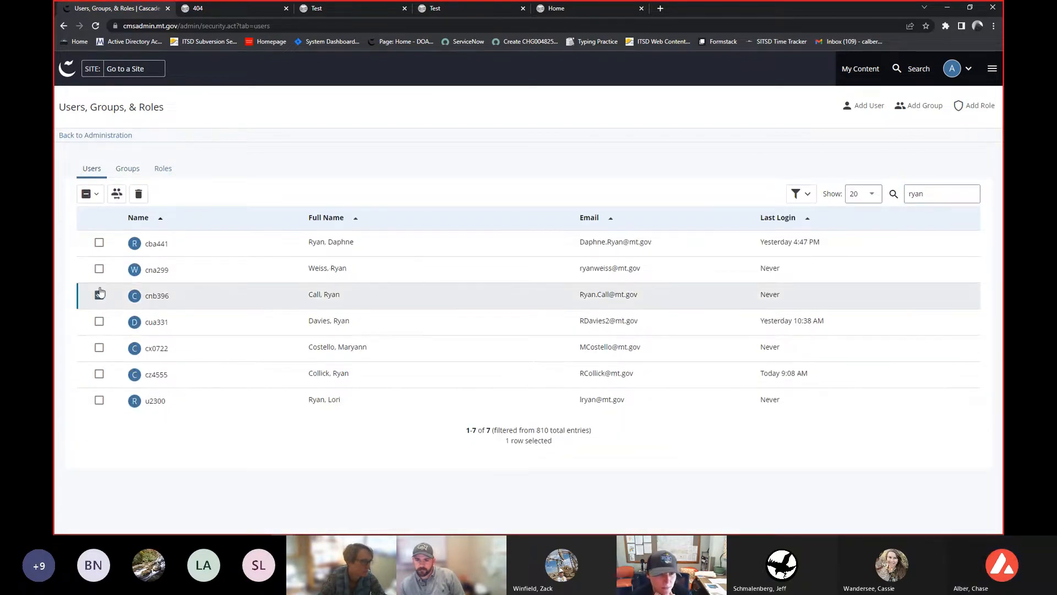
click(117, 194)
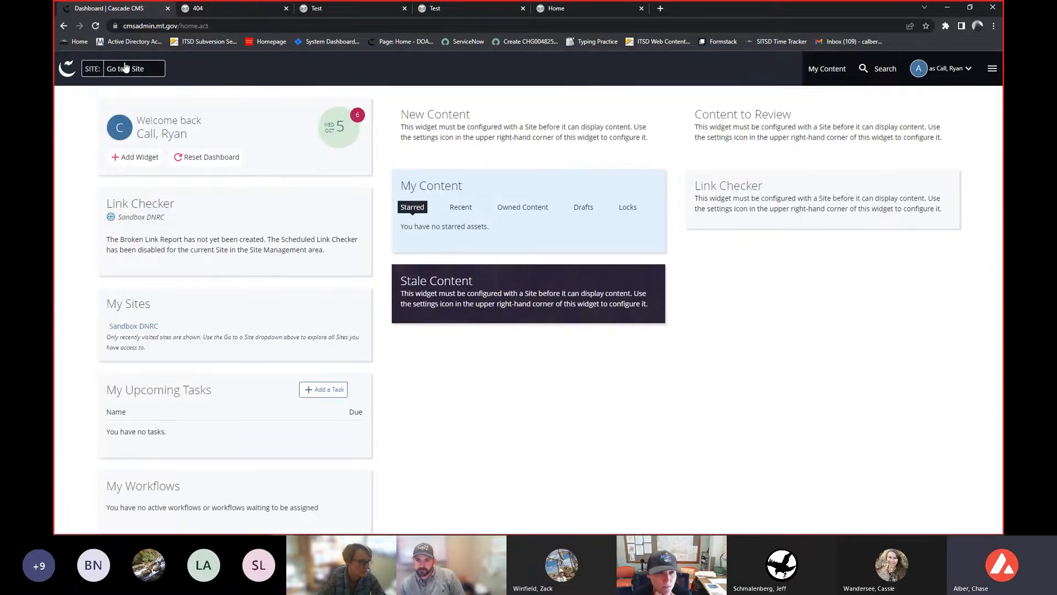
- Switch to the Sandbox DNRC site and open the Test page under Trust-Land/commercial-timber
click(125, 67)
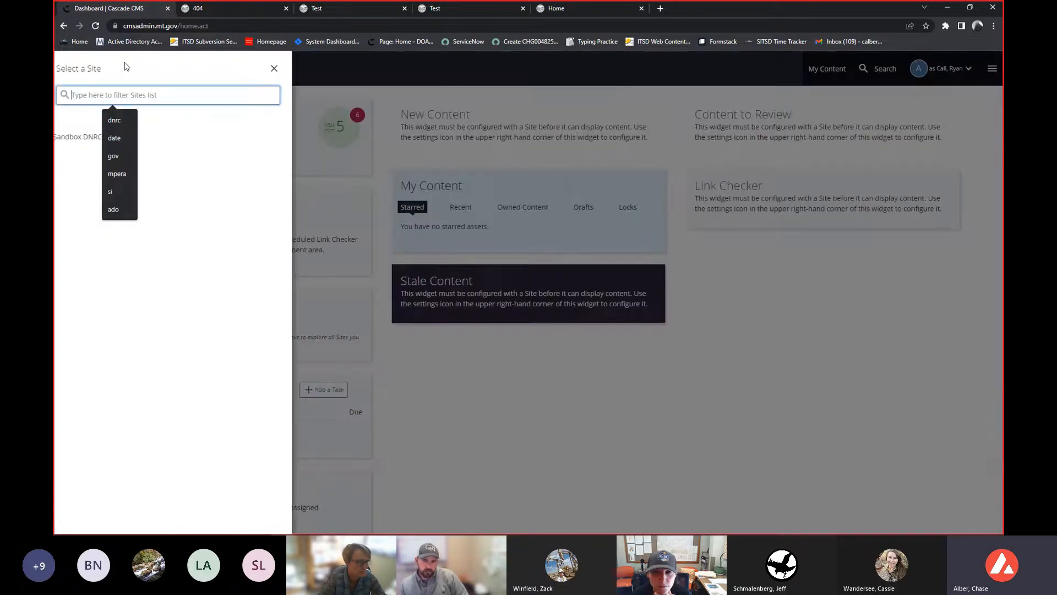
click(82, 136)
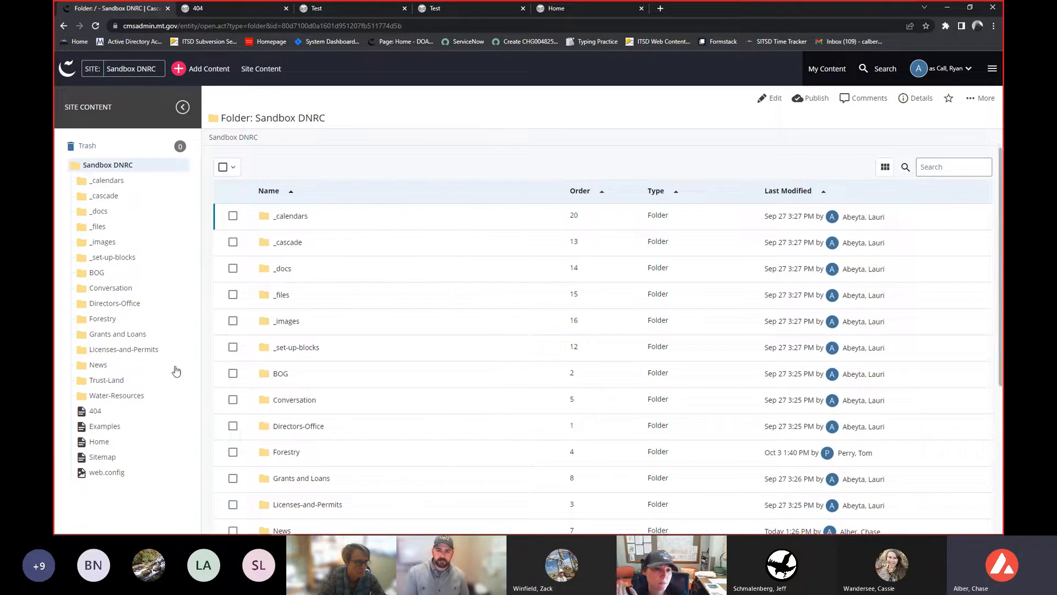
click(143, 379)
scroll(135, 328, down, 2)
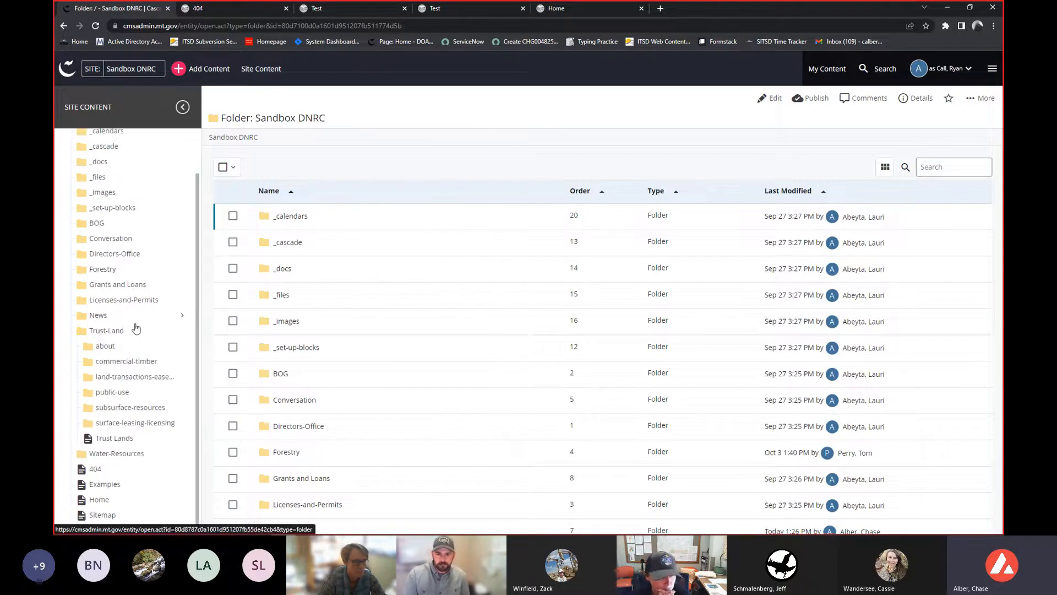
click(136, 363)
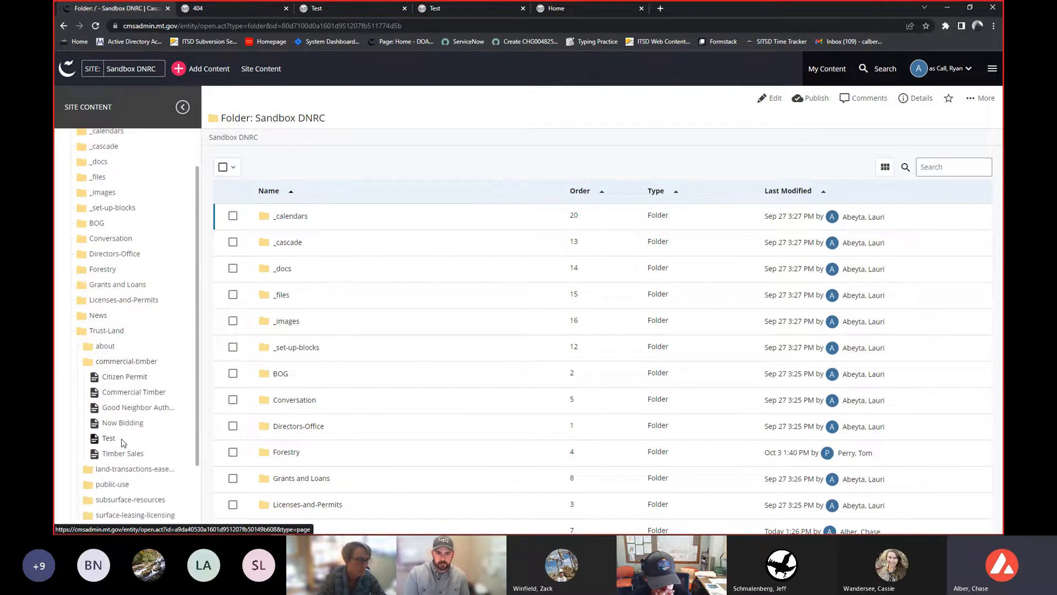
click(122, 442)
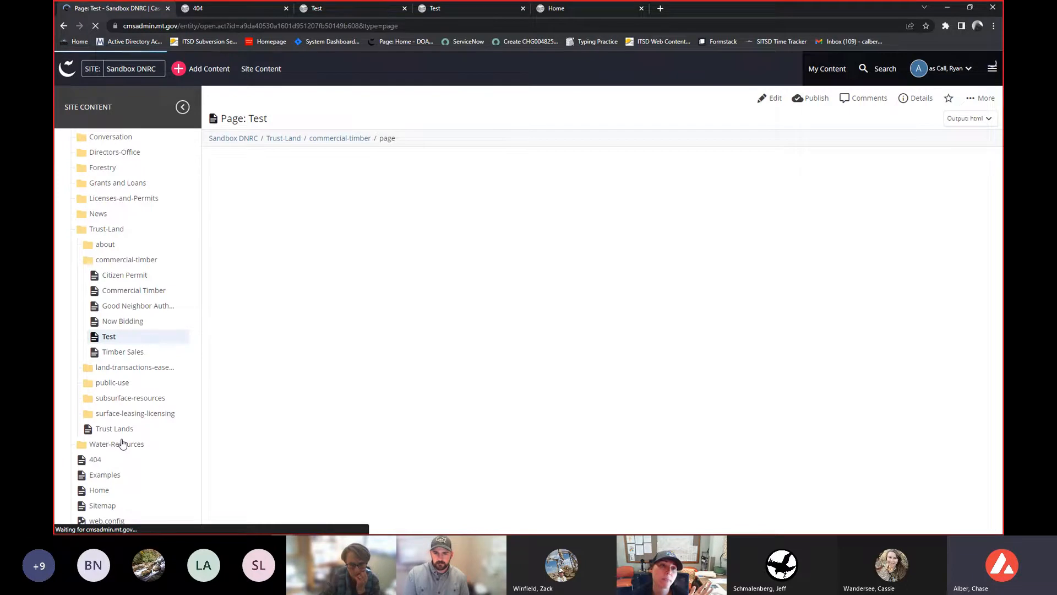
- Scroll through the Test page preview to examine its rows
scroll(468, 396, down, 6)
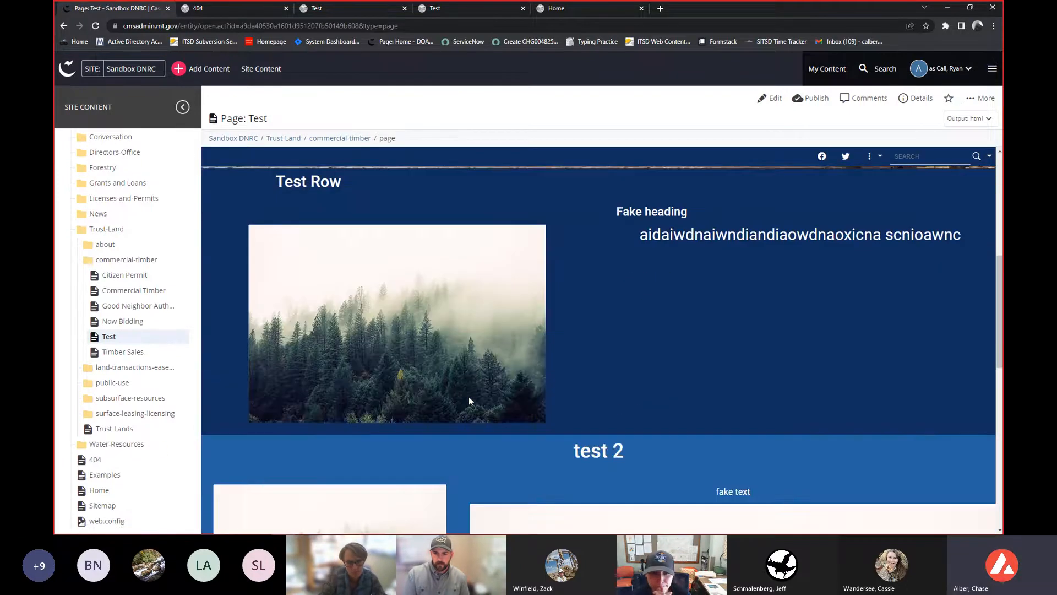
scroll(468, 396, down, 3)
scroll(649, 243, up, 3)
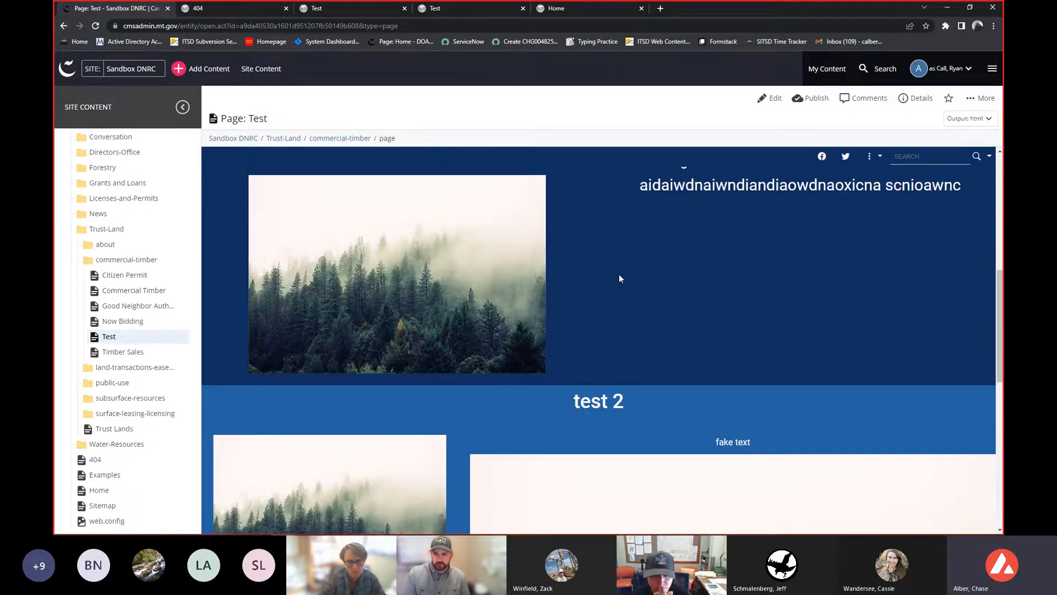
scroll(619, 278, down, 5)
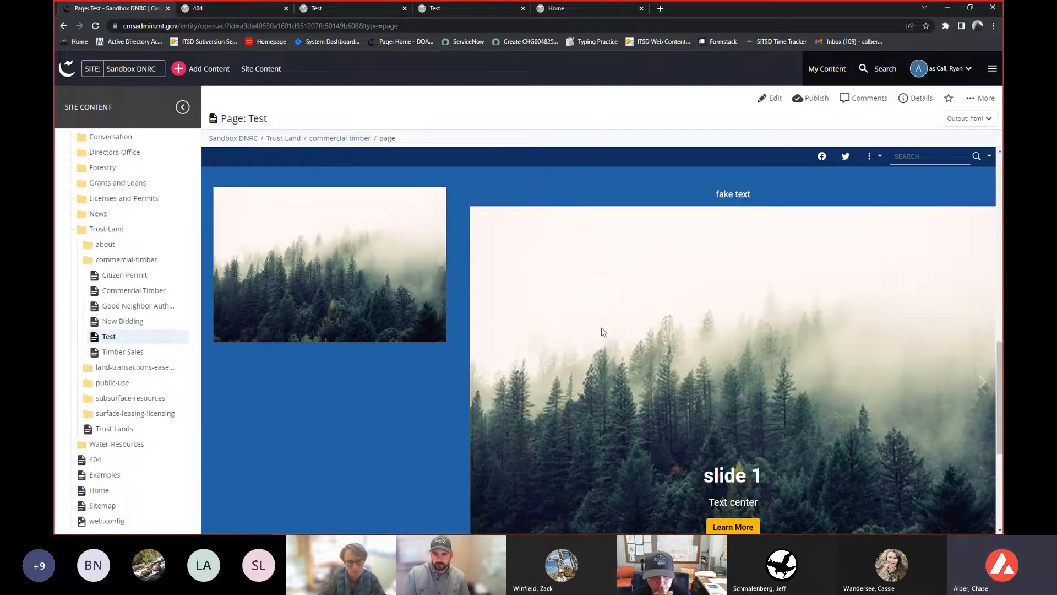
- Edit the Test page, move the 'test 2' row above 'Test Row', and check content and submit the draft
click(767, 98)
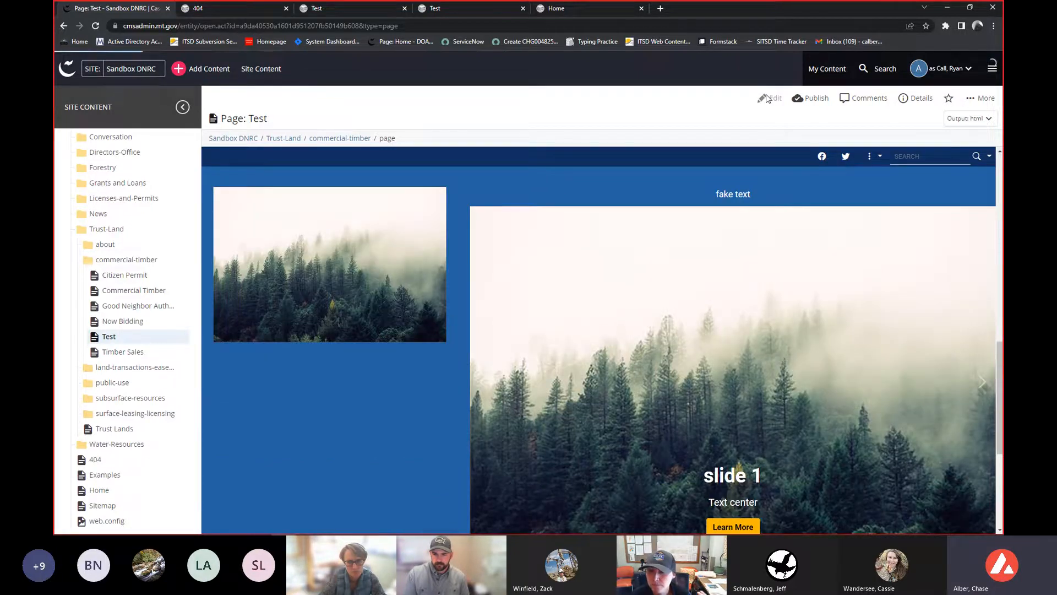
scroll(558, 239, down, 2)
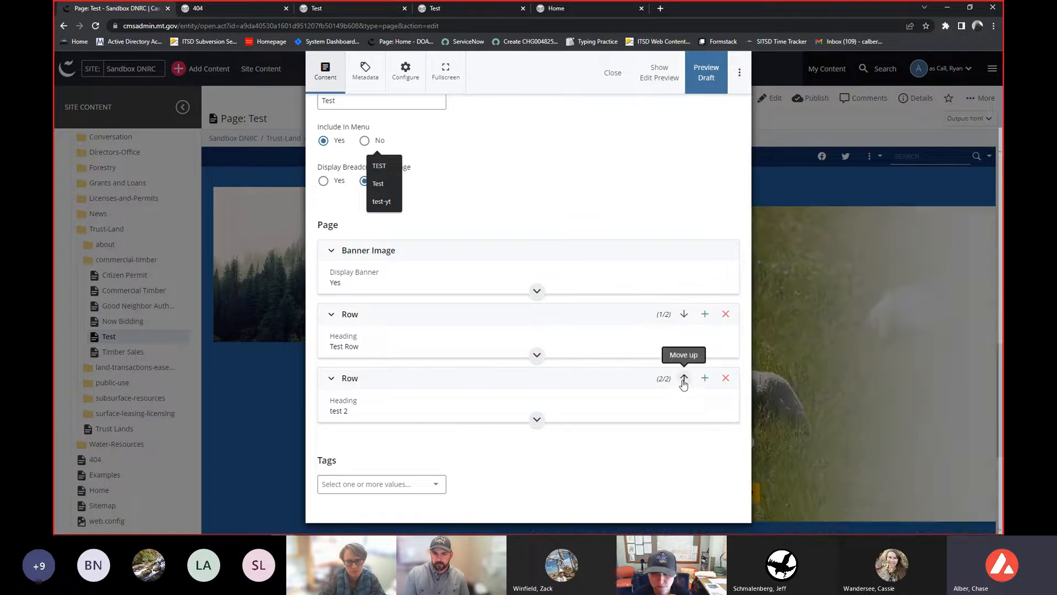
click(683, 380)
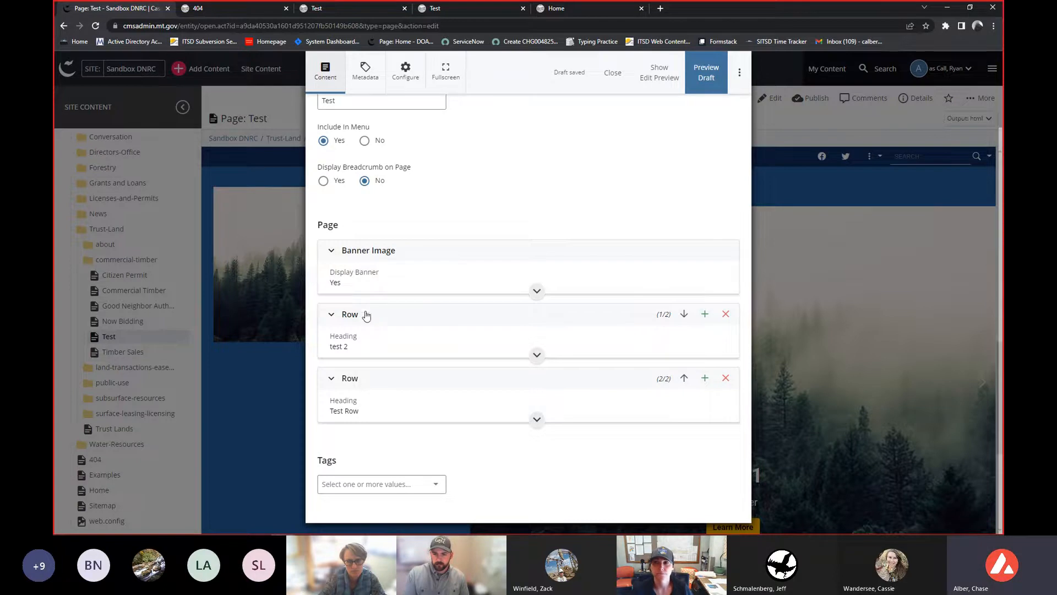
click(740, 73)
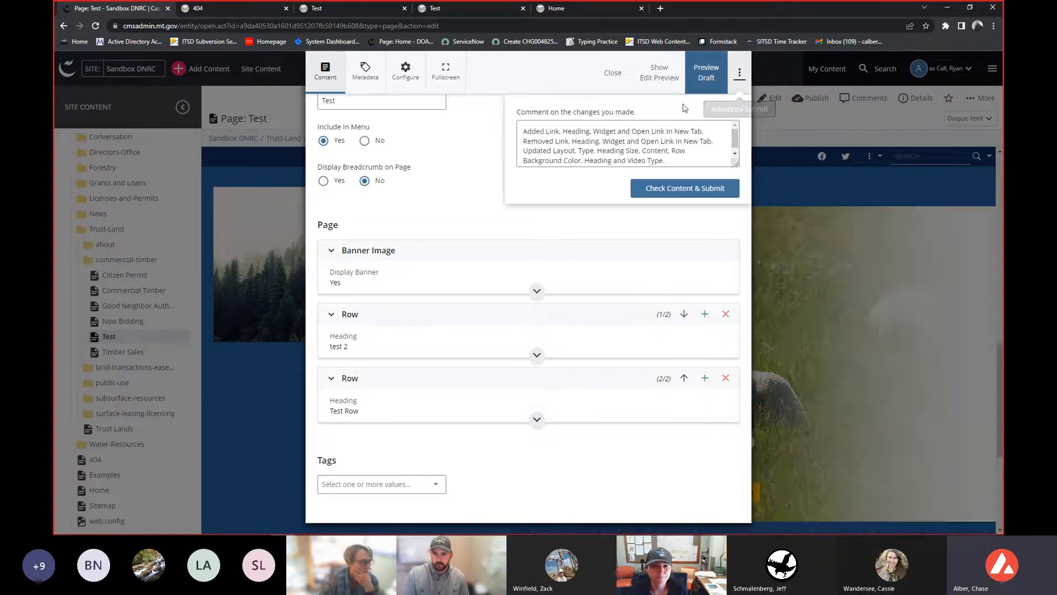
click(663, 190)
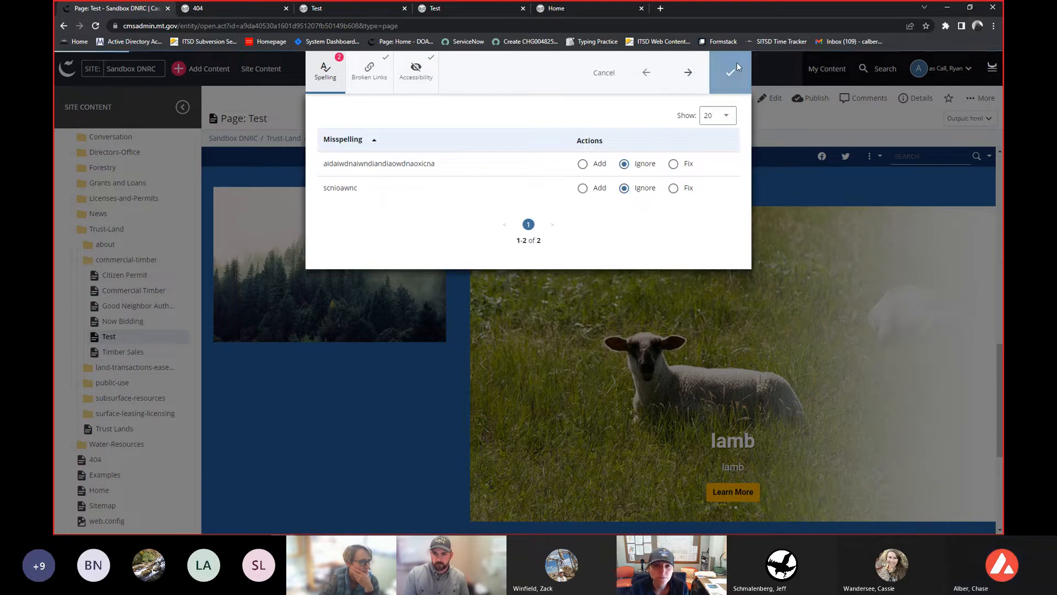
click(728, 73)
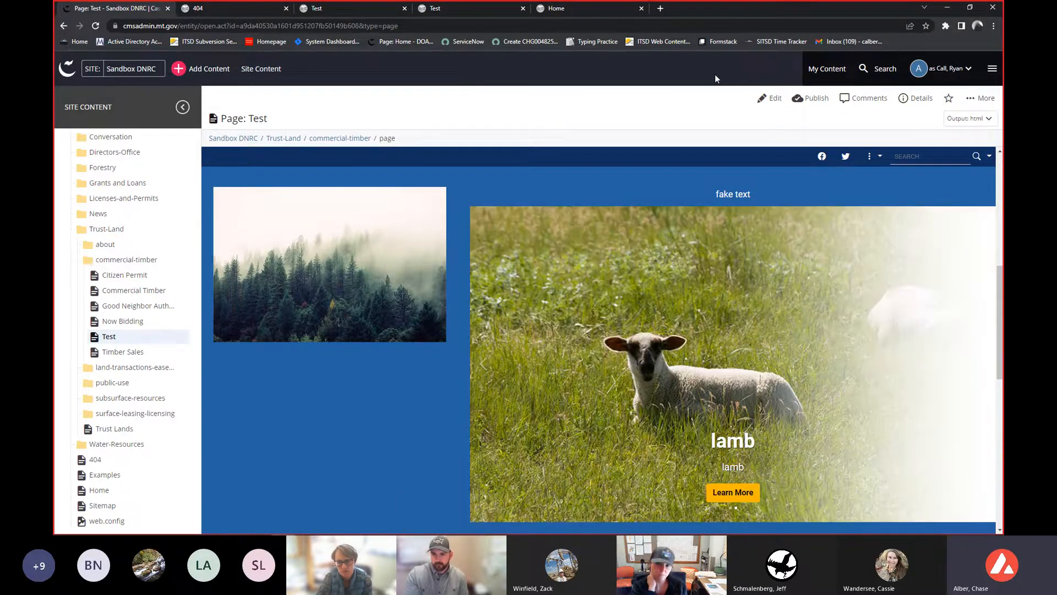
- Scroll through the updated Test page preview to examine the new row order
scroll(584, 339, up, 1)
scroll(561, 377, up, 5)
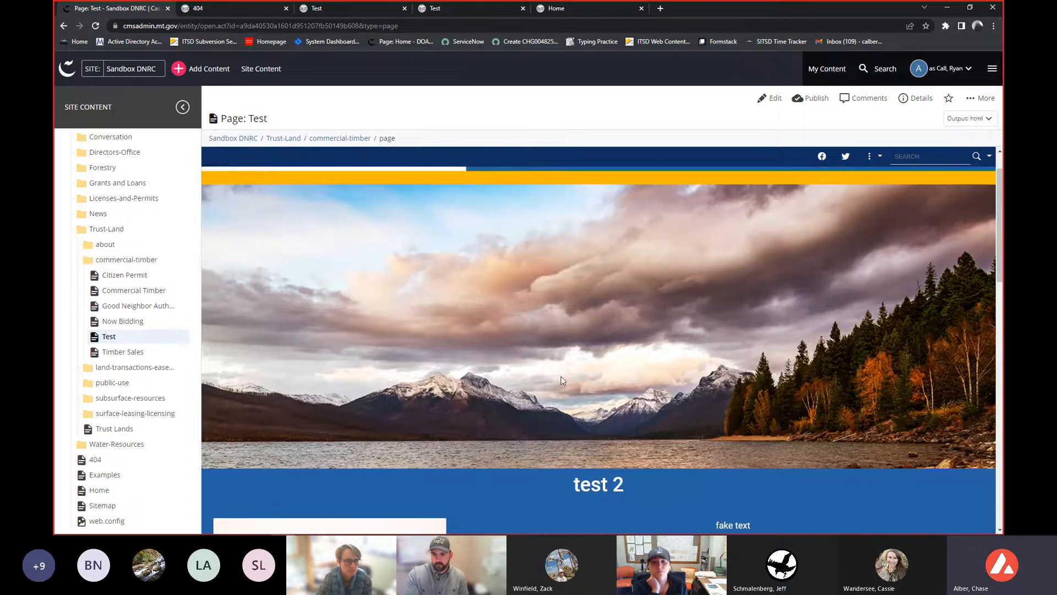
scroll(560, 376, down, 3)
scroll(638, 371, down, 8)
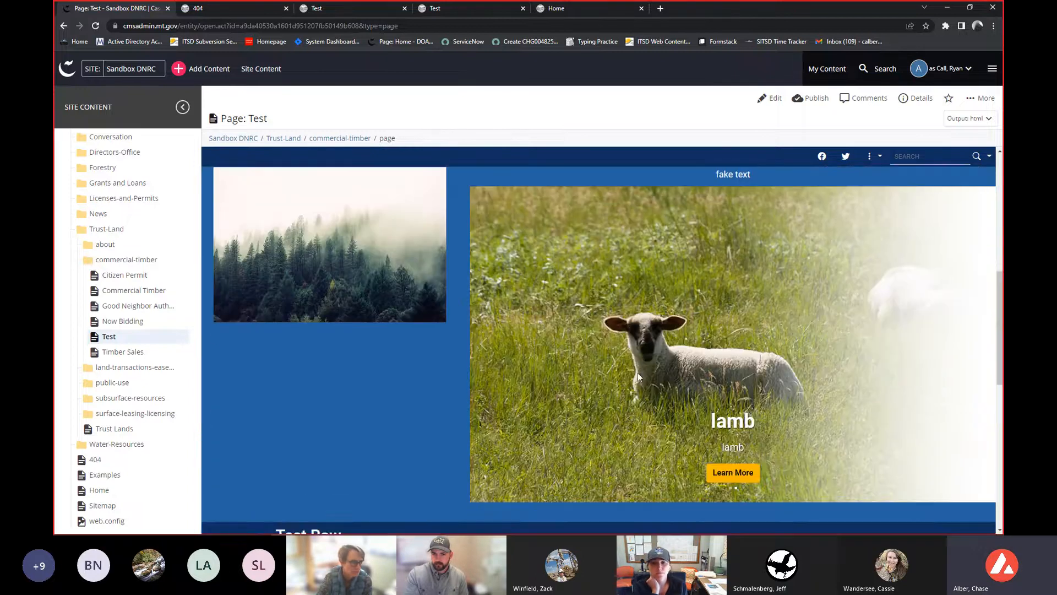
scroll(550, 303, down, 2)
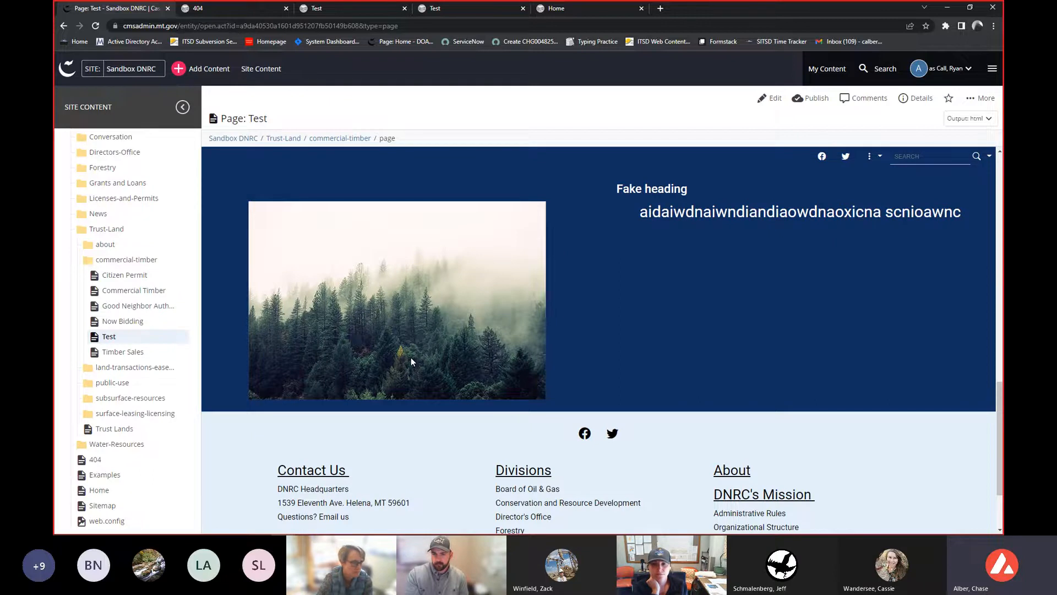
scroll(411, 361, up, 5)
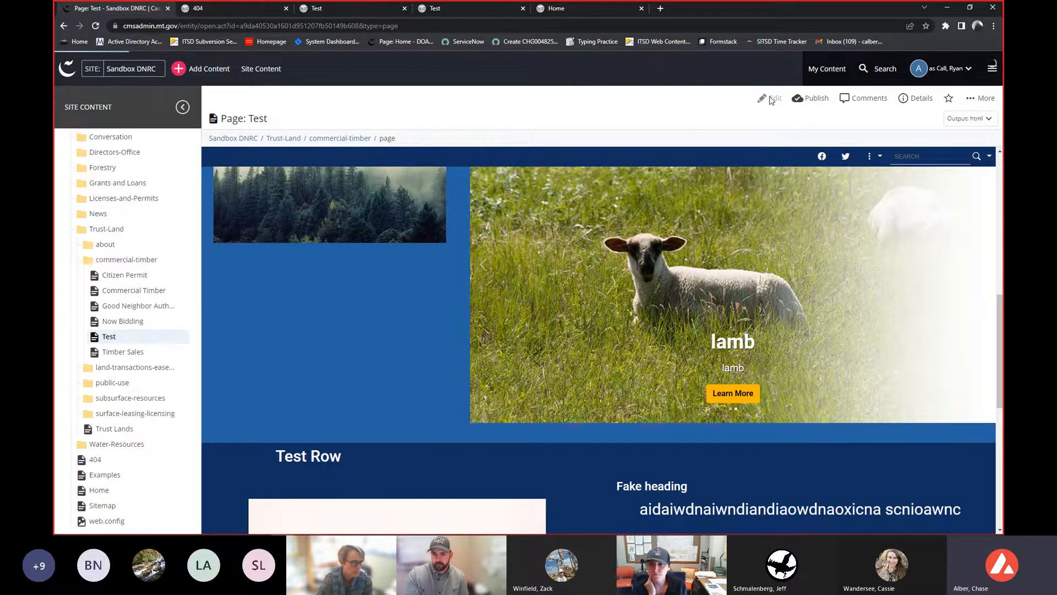
- Edit the Test page again, expand the 'test 2' row, and set its layout to Right
click(772, 99)
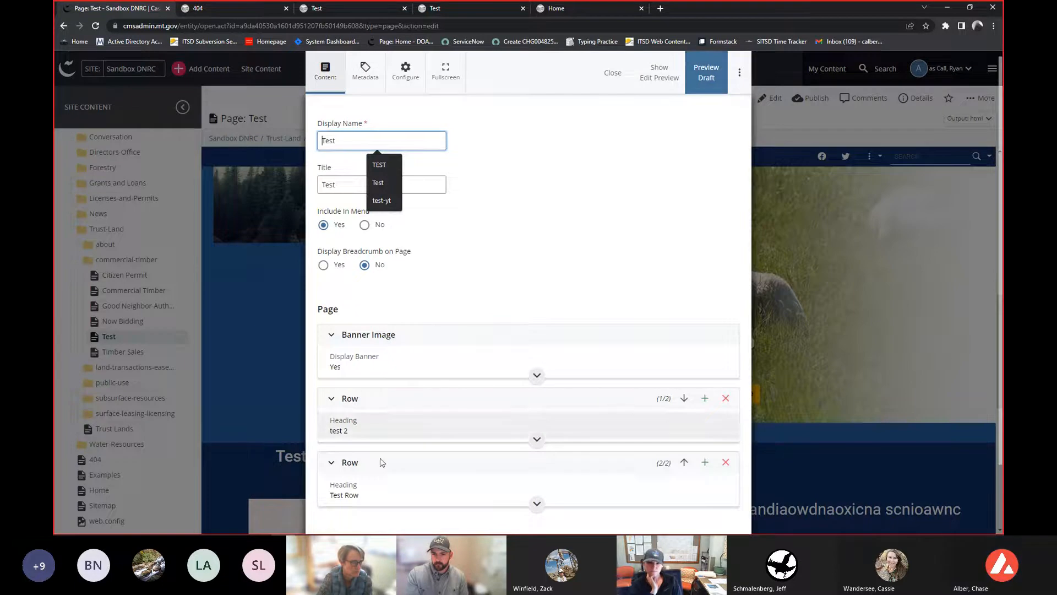
click(364, 435)
scroll(364, 435, down, 5)
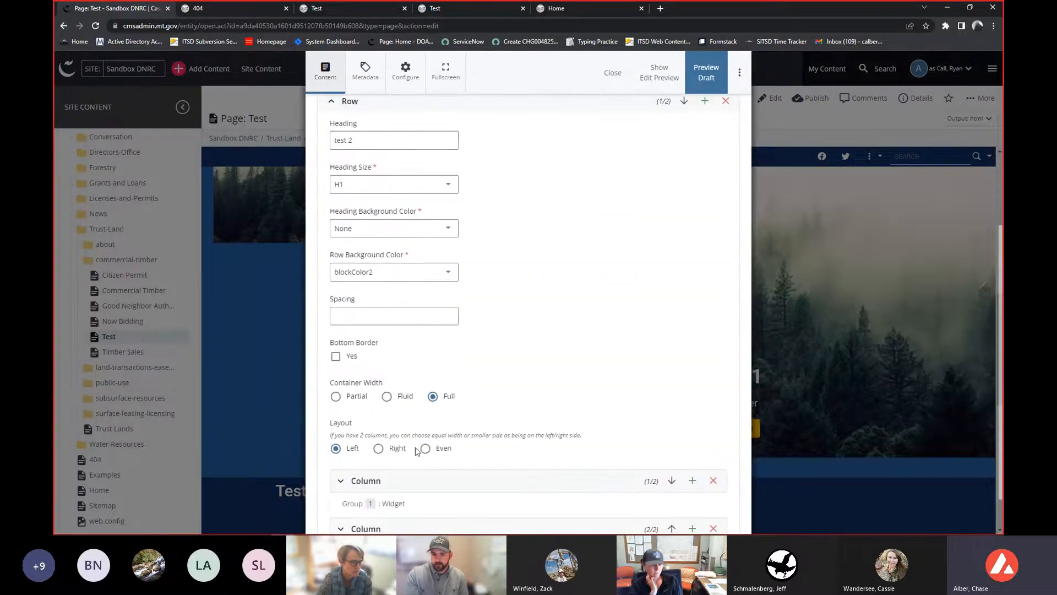
click(398, 448)
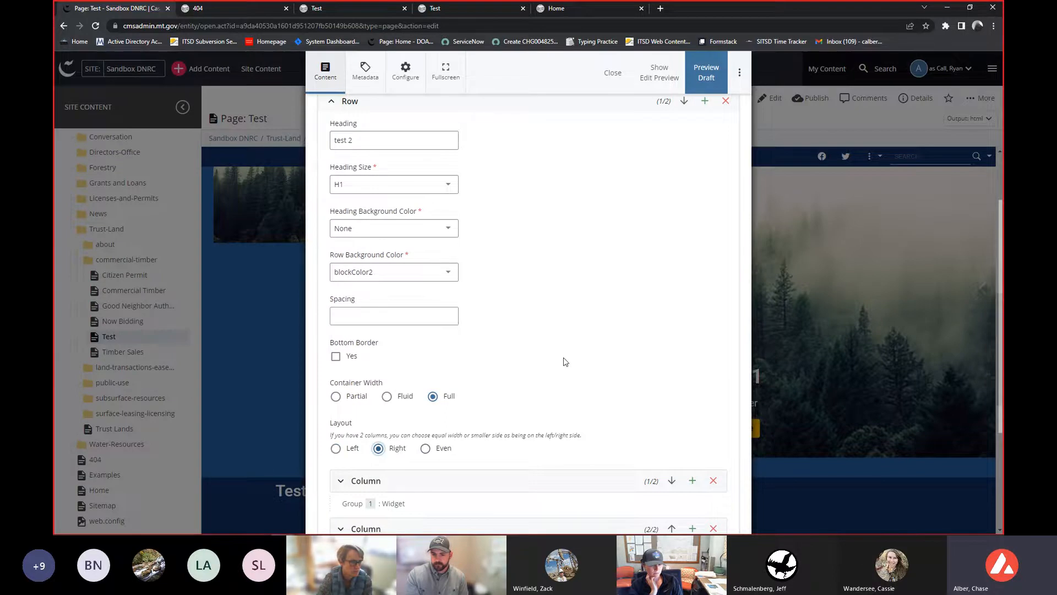
- Move the 'test 2' row's second column above the first and set the row's layout to Left
scroll(565, 361, down, 3)
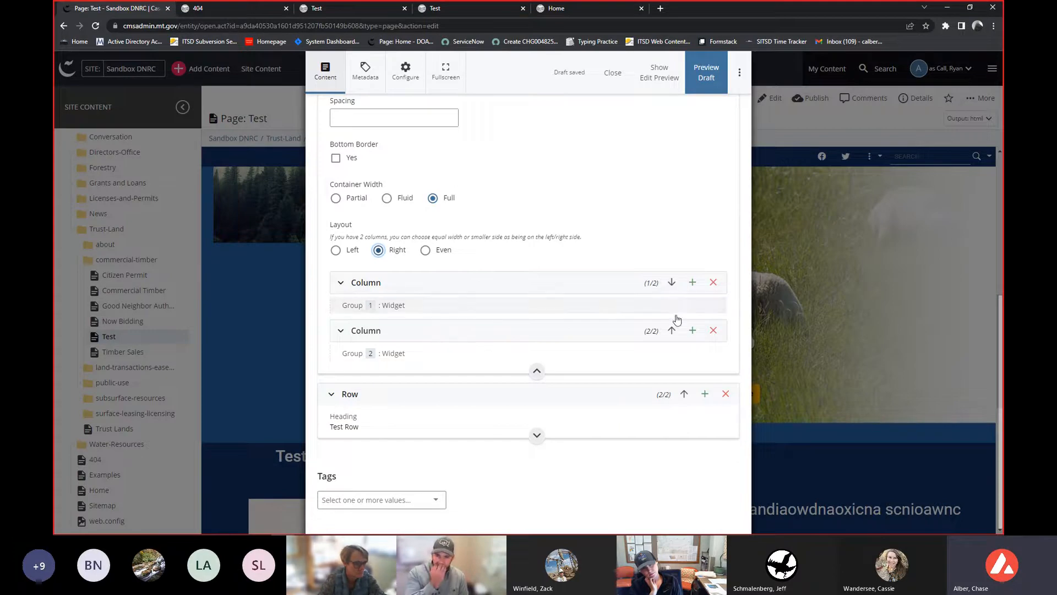
click(671, 332)
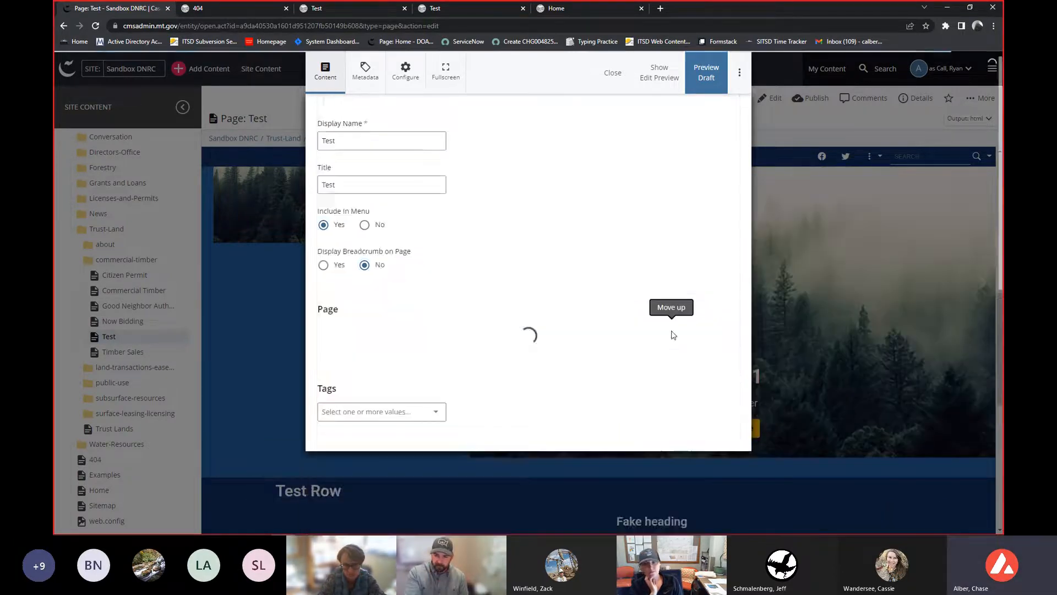
scroll(650, 330, up, 1)
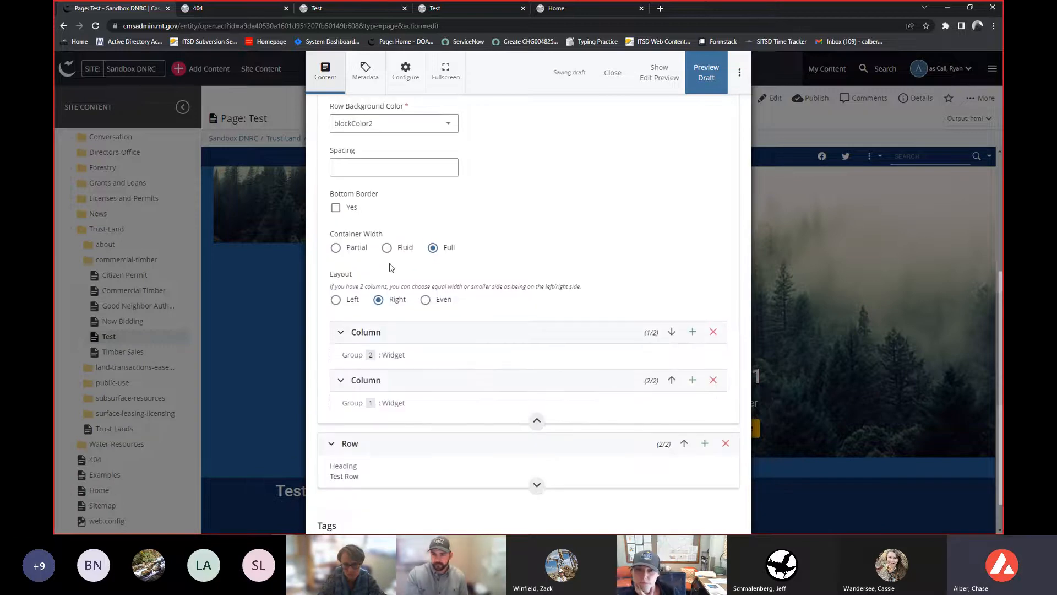
click(340, 299)
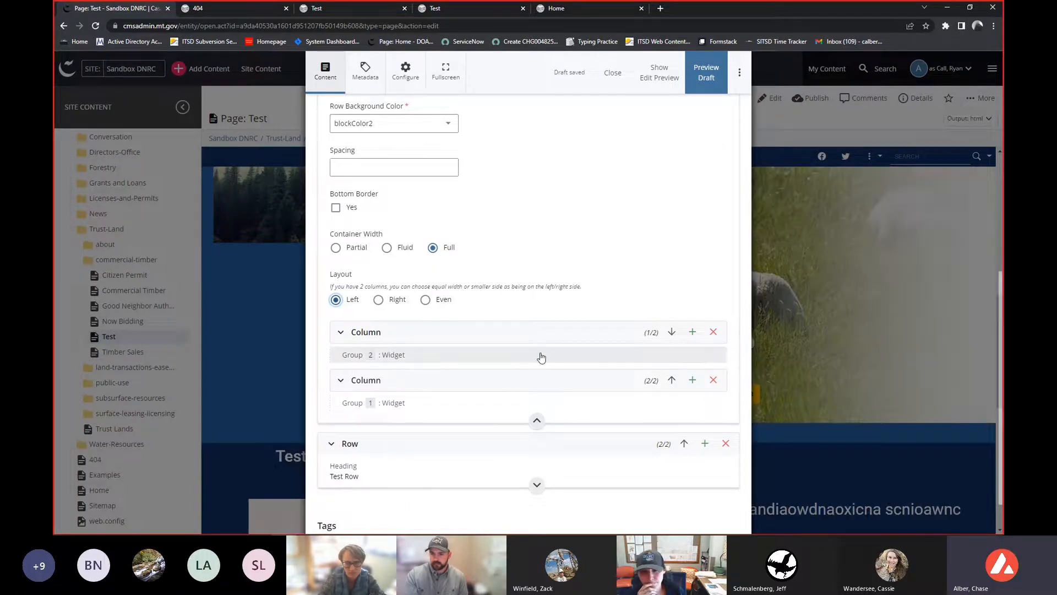
click(503, 342)
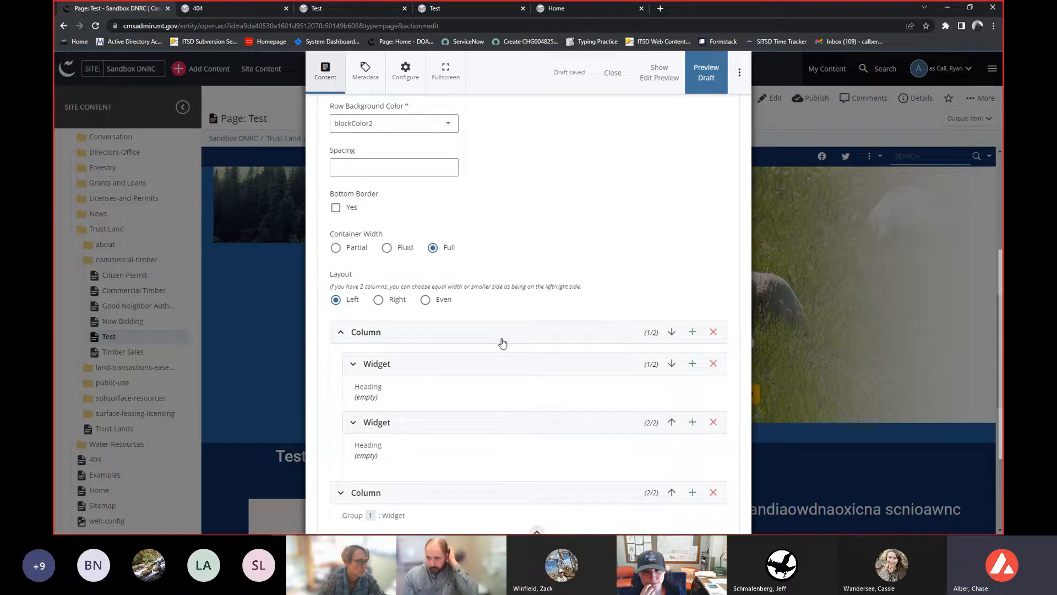
click(502, 343)
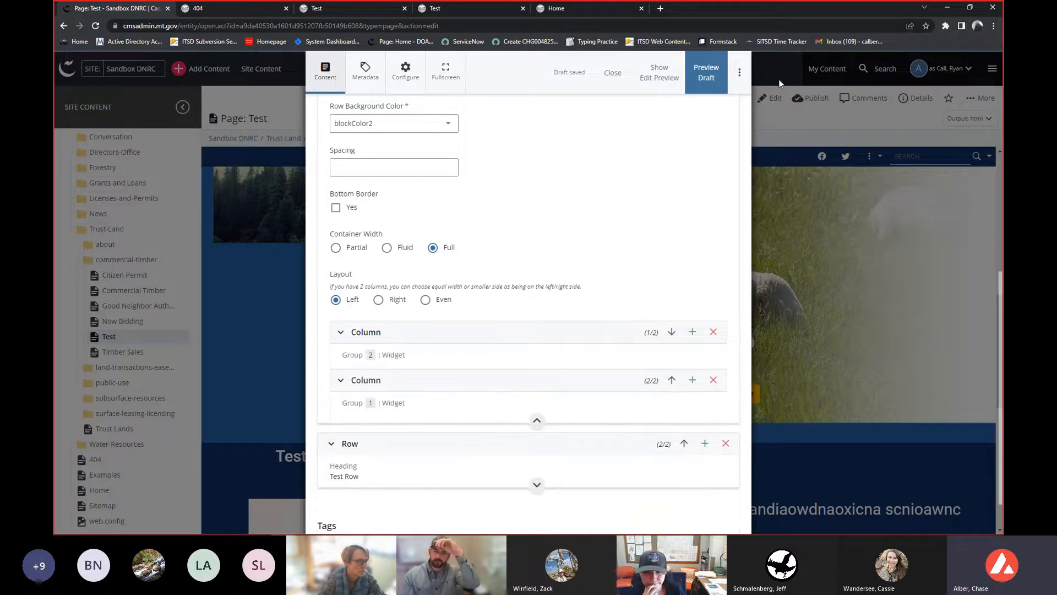
- Check content and submit the draft, finishing the content check
click(735, 84)
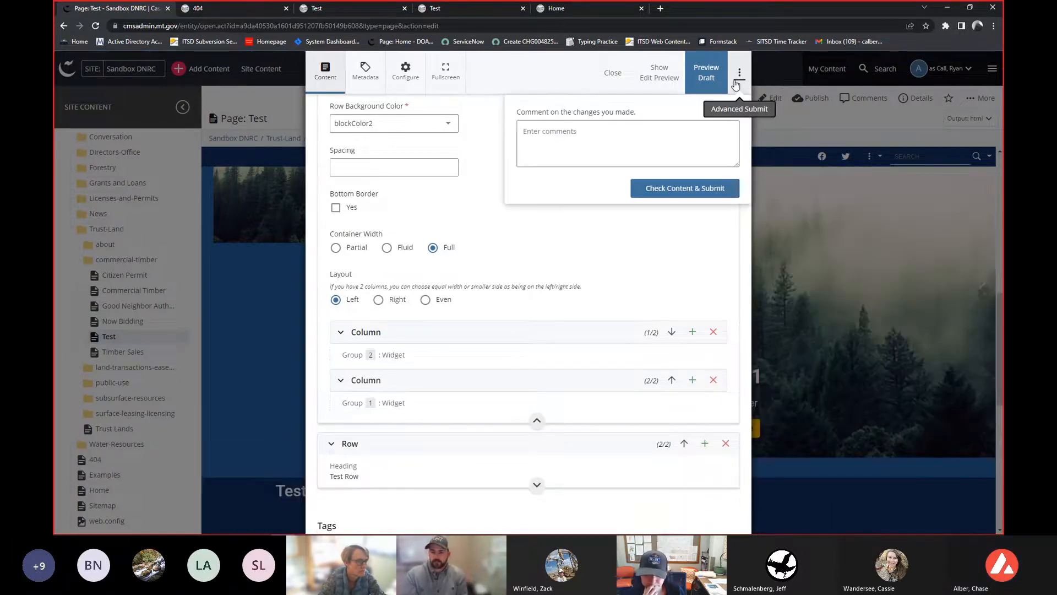
click(729, 194)
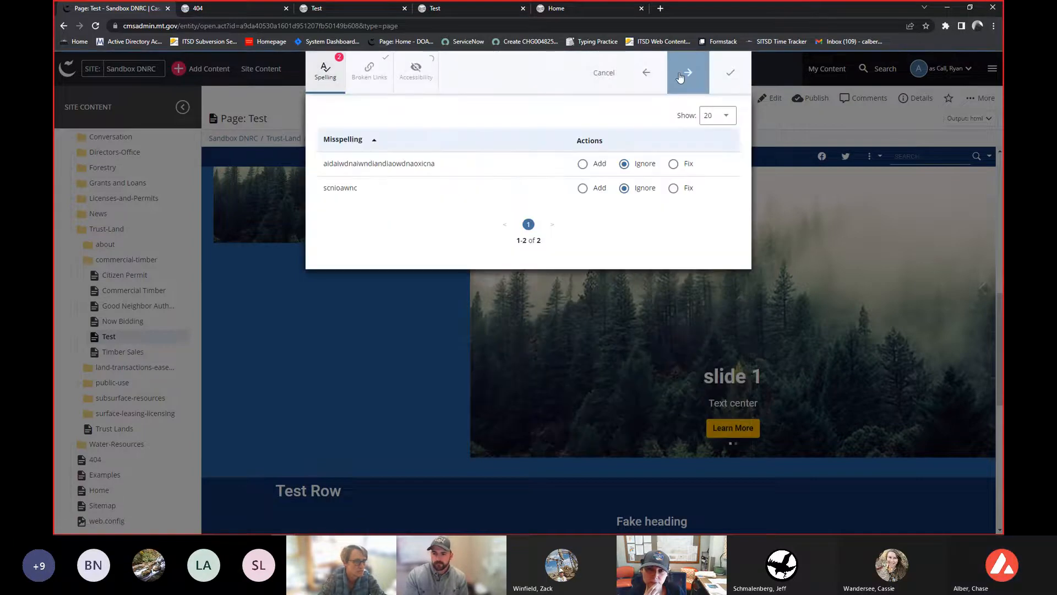
click(741, 71)
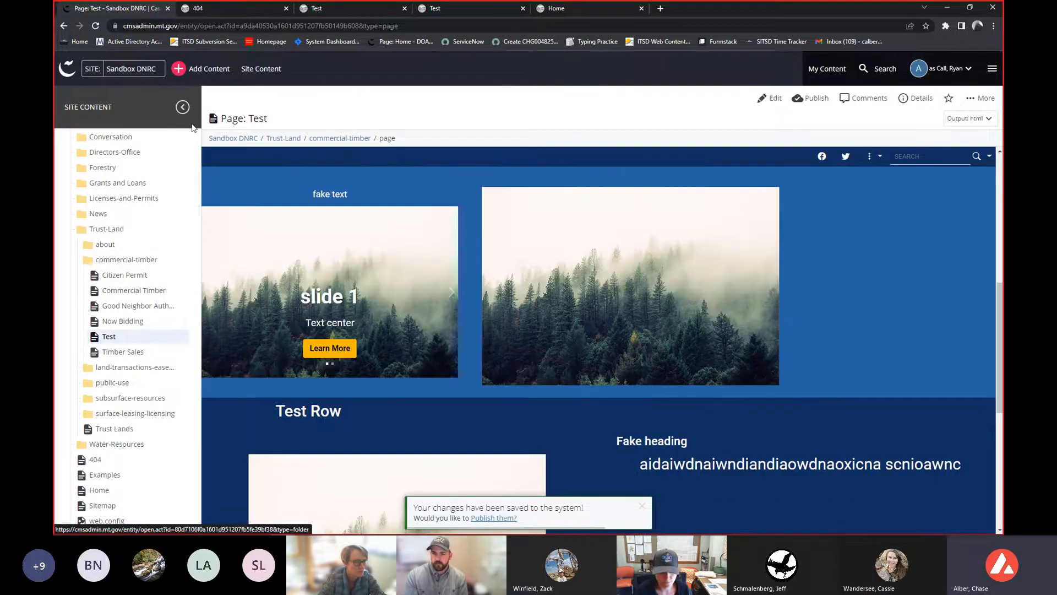
- Examine the updated 'test 2' row and its carousel in the page preview
scroll(461, 309, up, 2)
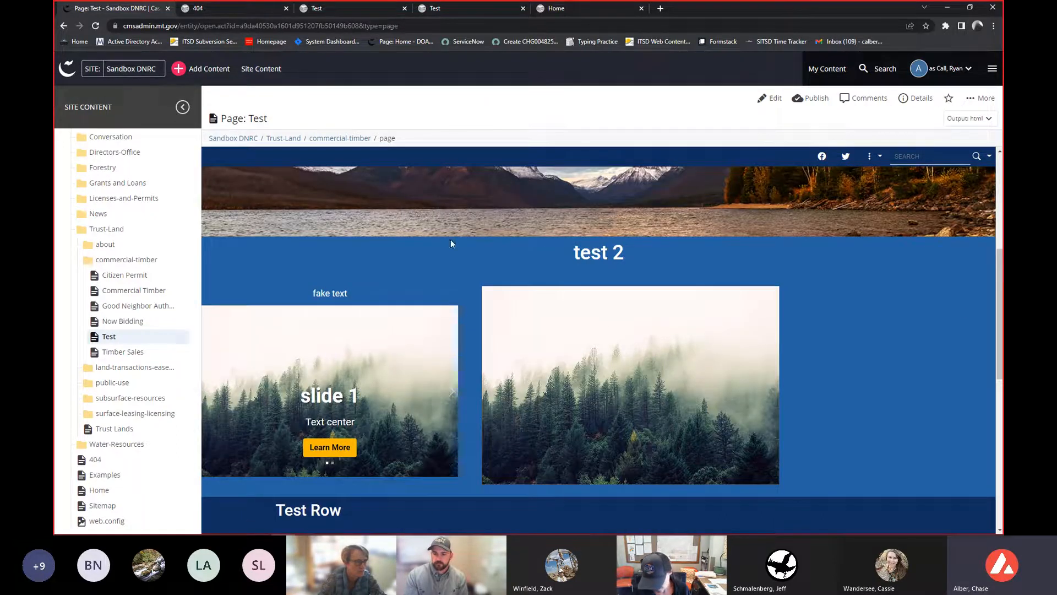
drag(450, 239, 985, 468)
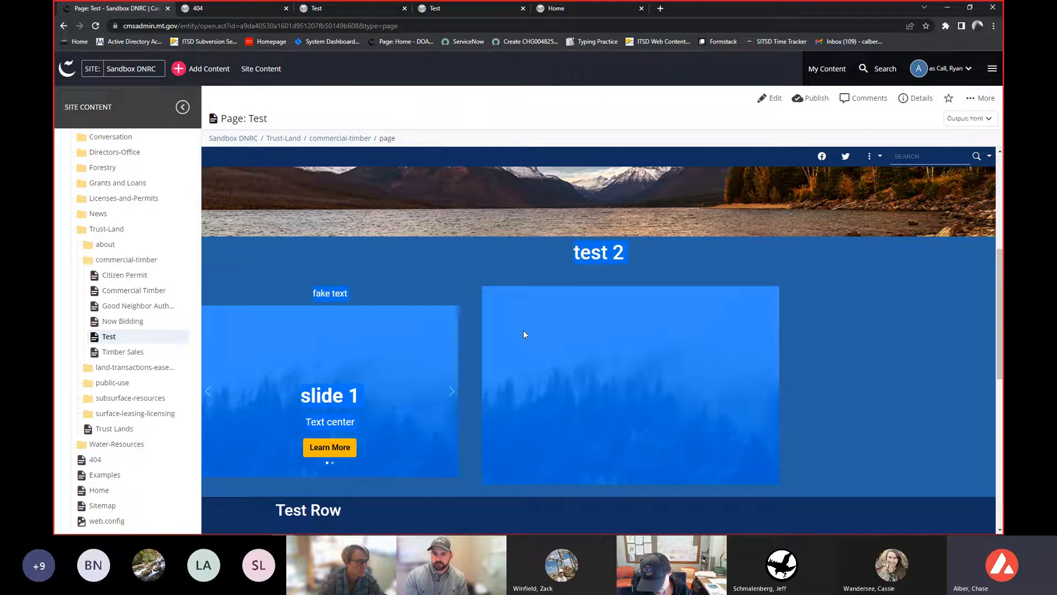
click(339, 266)
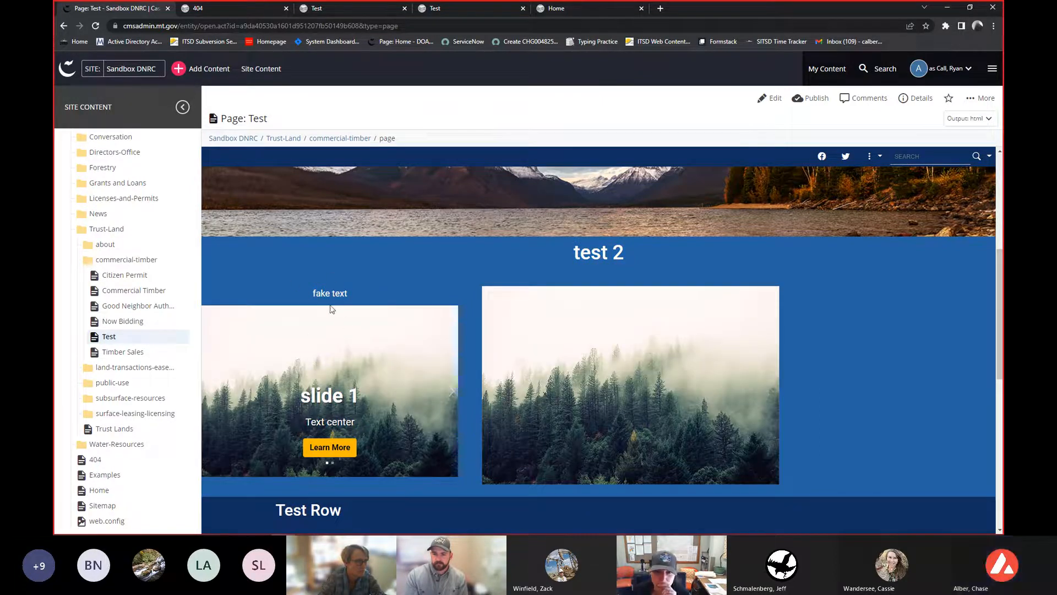
click(454, 398)
click(455, 398)
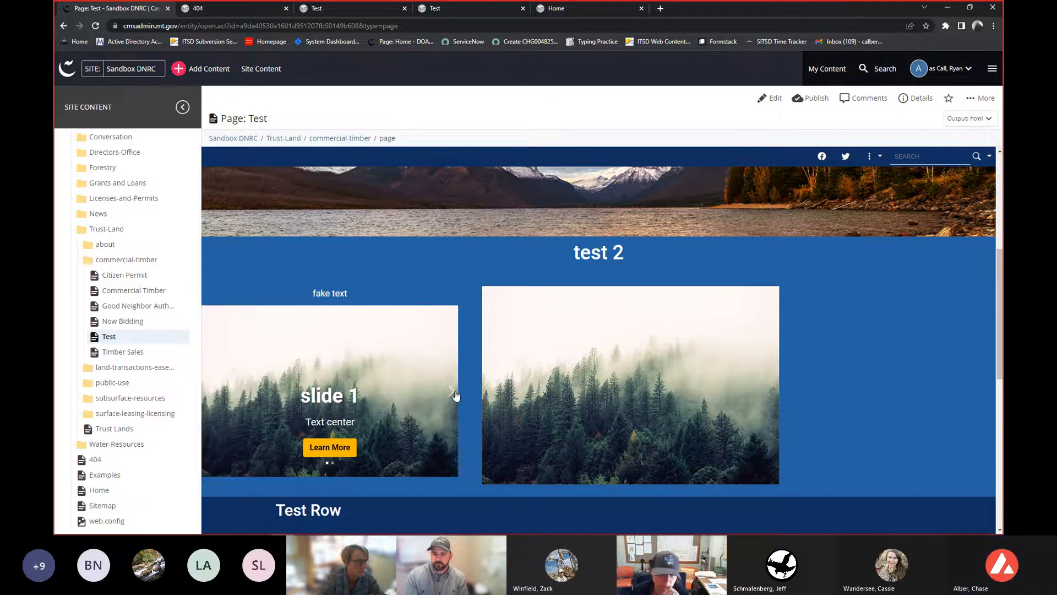
- Edit the Test page and expand the 'Test Row' row's first column widget to examine its settings
click(774, 99)
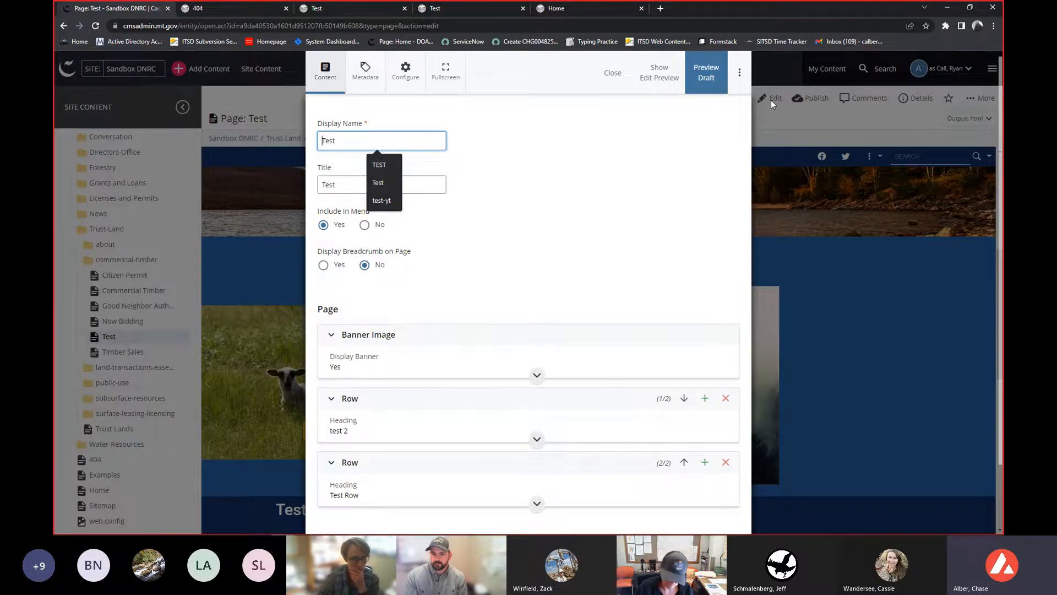
scroll(663, 399, down, 2)
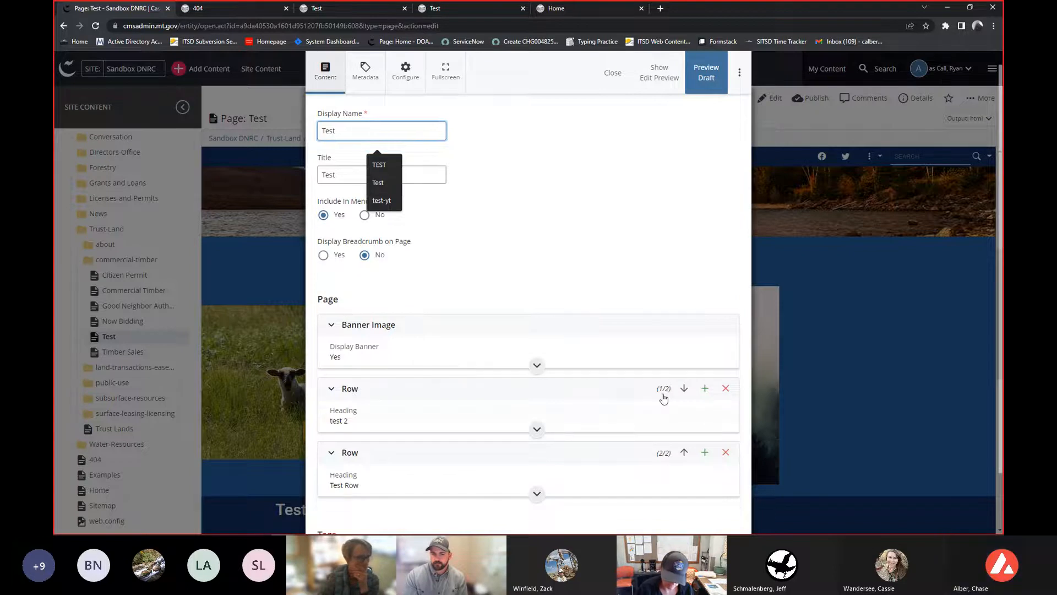
click(571, 401)
scroll(573, 400, down, 4)
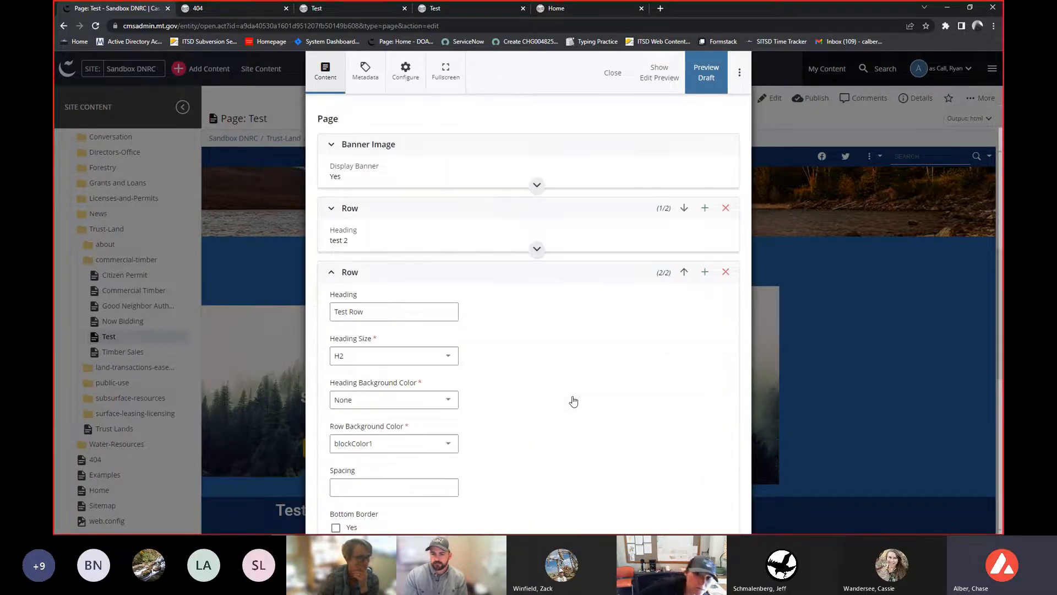
scroll(573, 400, down, 5)
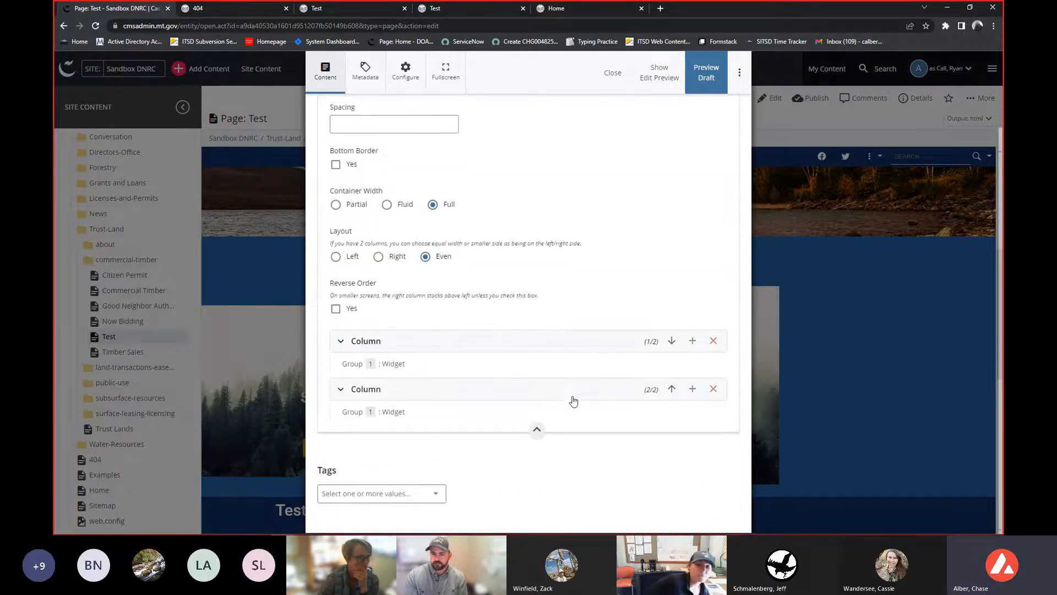
click(464, 333)
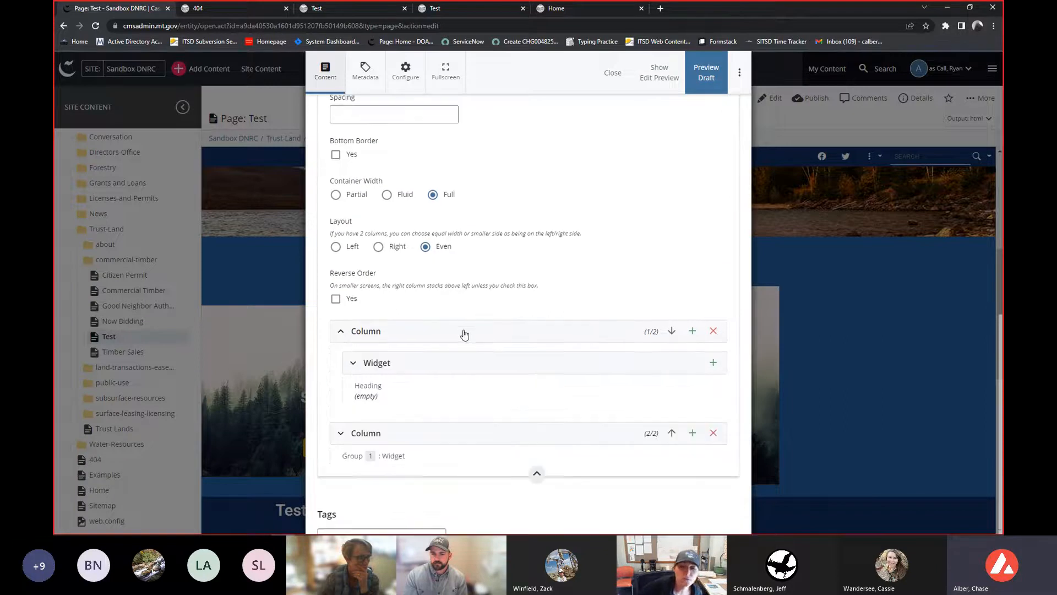
click(431, 363)
scroll(431, 363, down, 4)
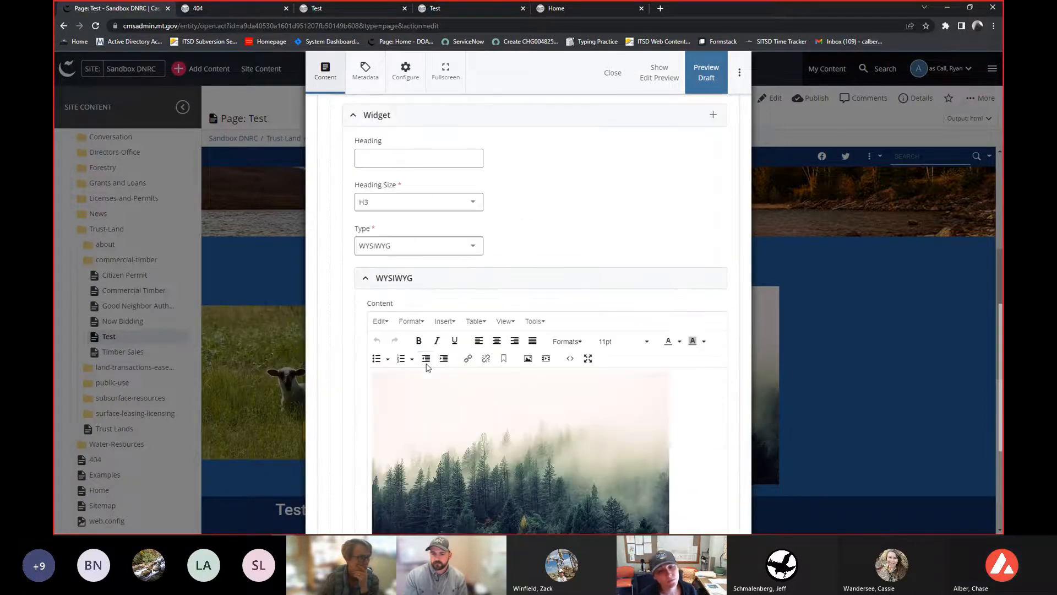
scroll(427, 367, down, 2)
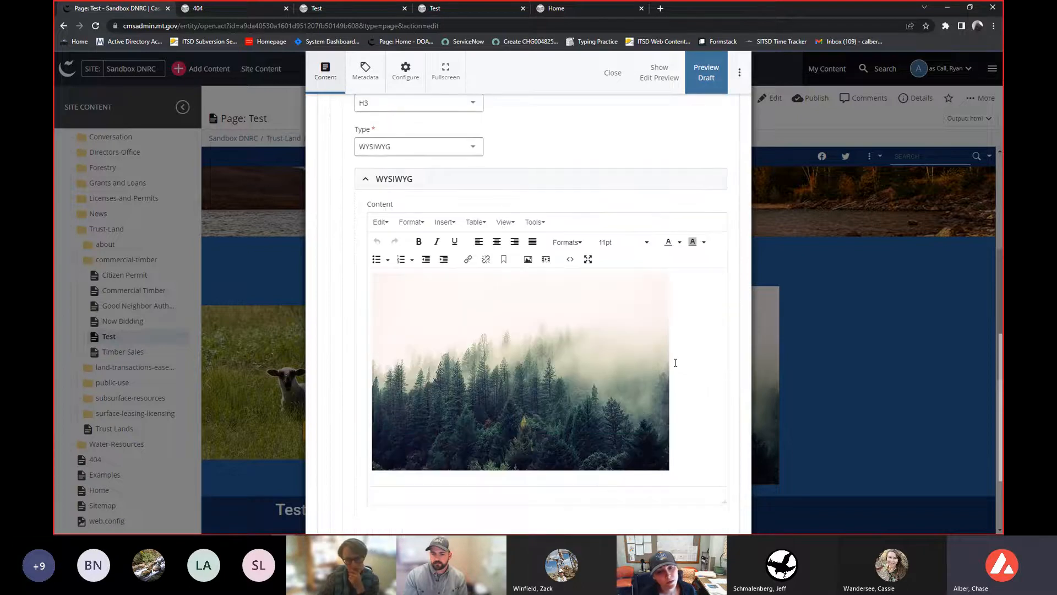
scroll(675, 362, up, 3)
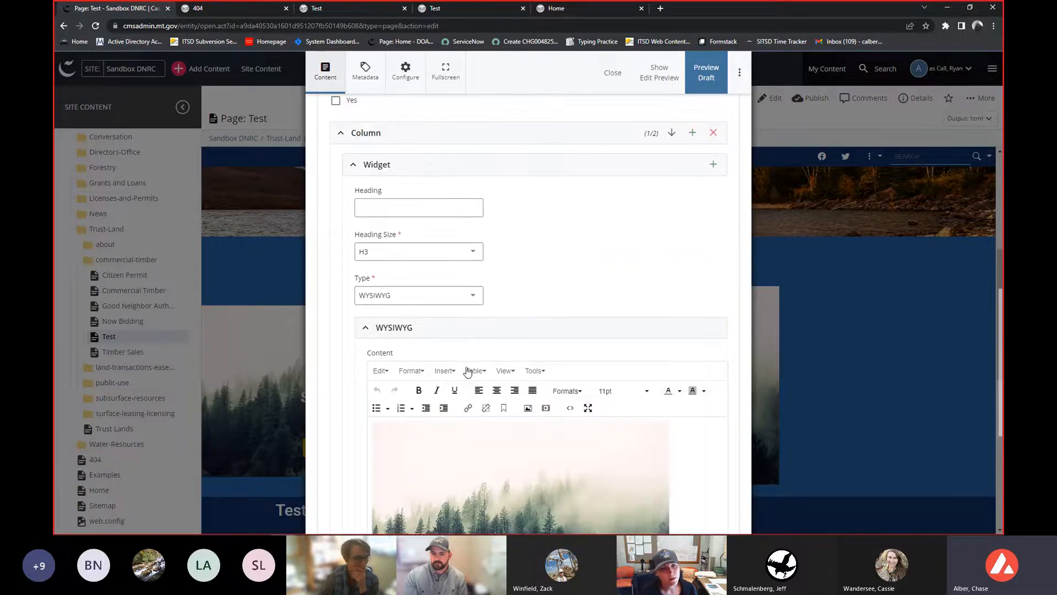
- Review the widget Type options, then collapse the 'Test Row' sections and return to the top of the form
click(396, 295)
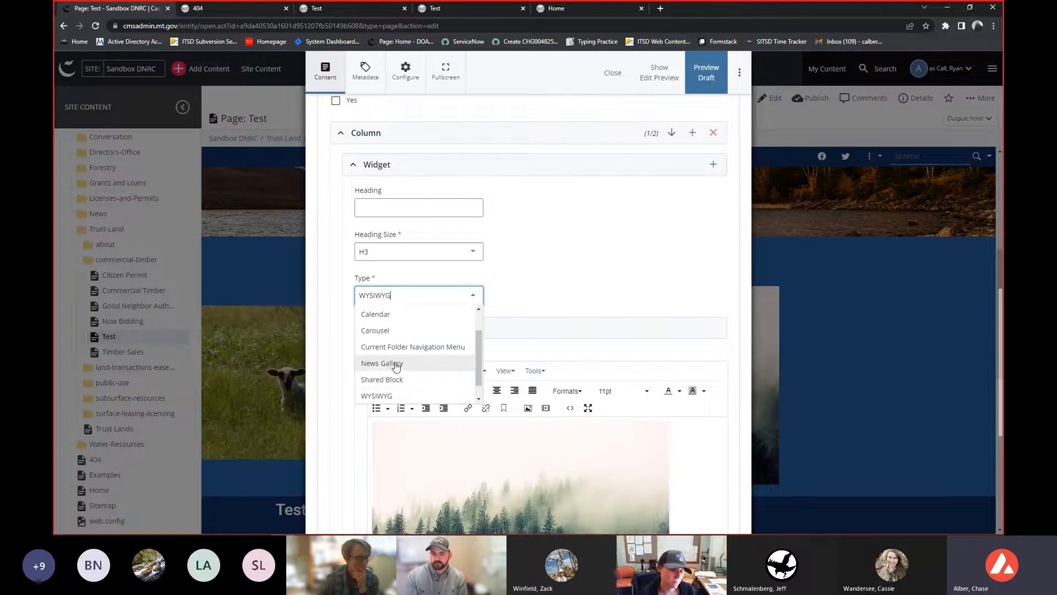
scroll(399, 368, up, 1)
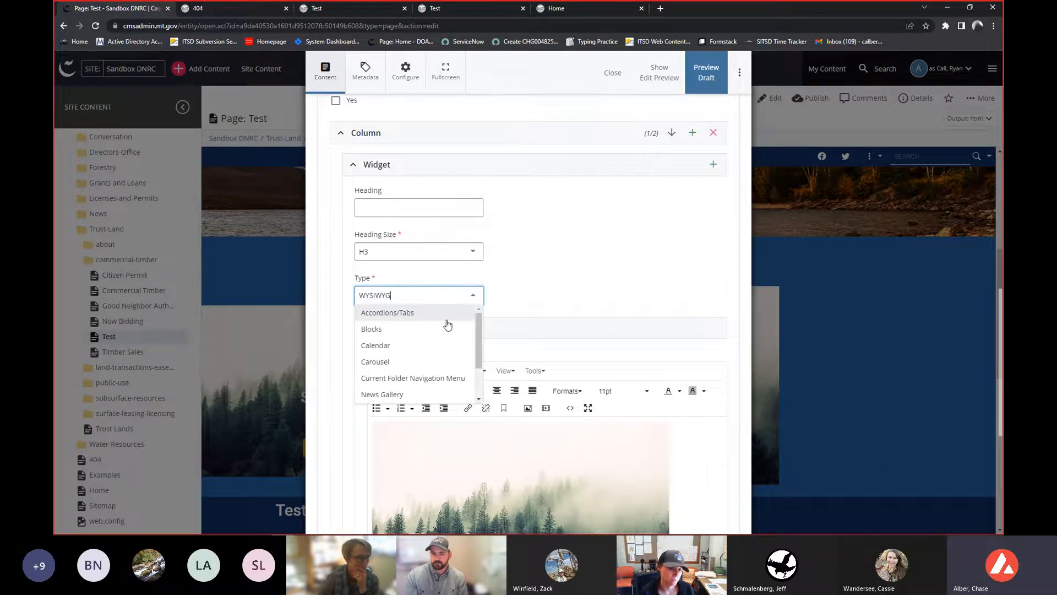
scroll(453, 326, down, 1)
click(562, 278)
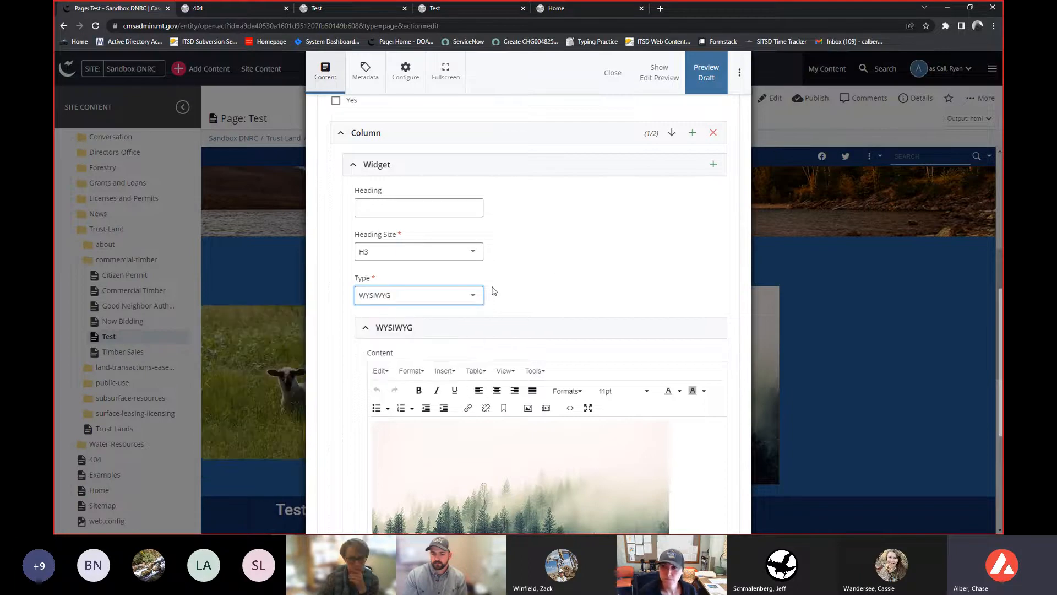
scroll(491, 291, up, 1)
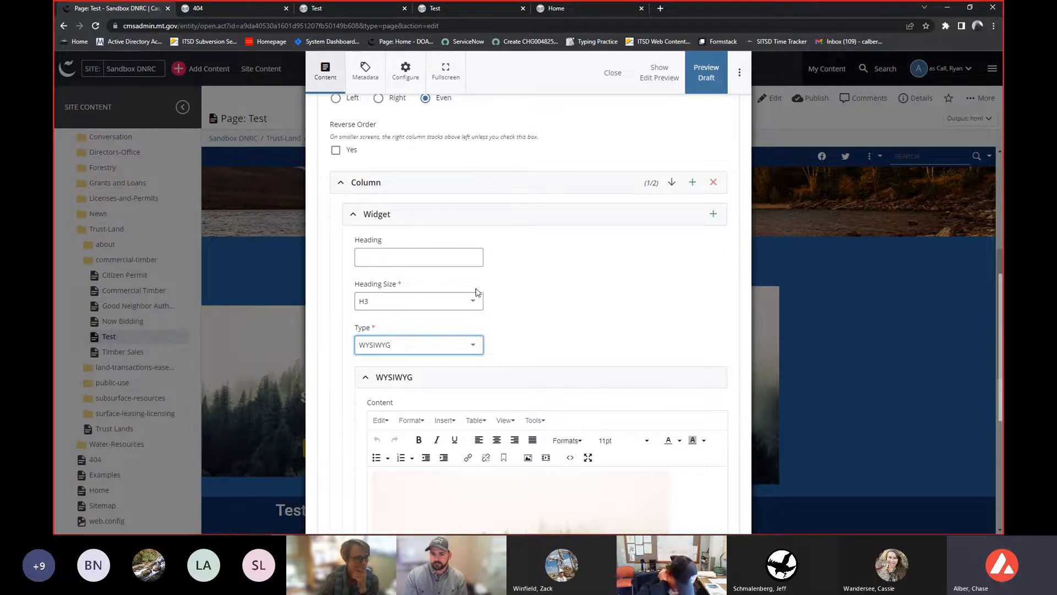
scroll(474, 295, up, 1)
click(439, 275)
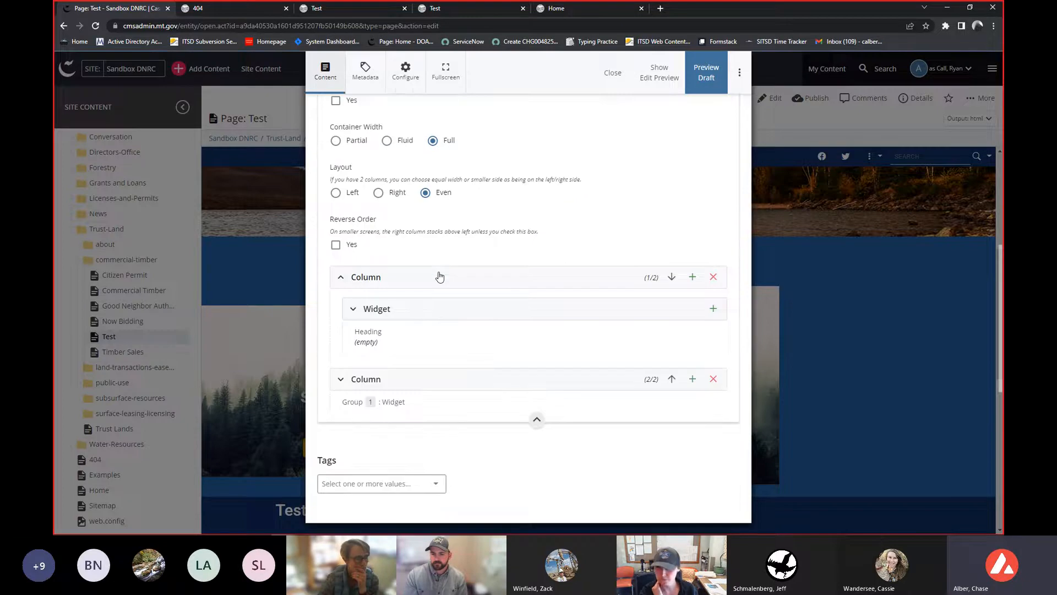
scroll(414, 327, up, 1)
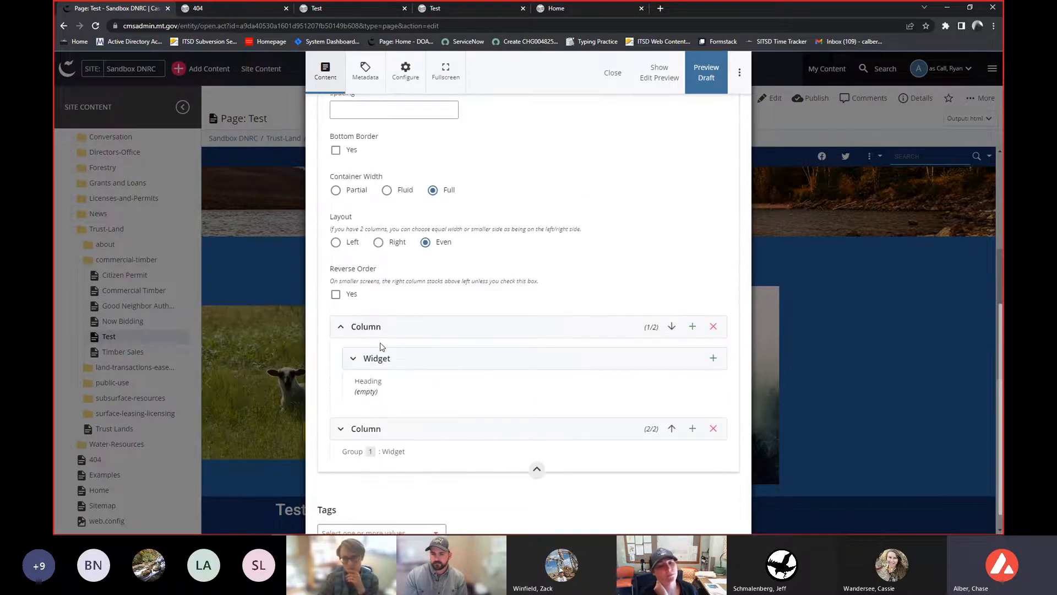
scroll(367, 358, up, 6)
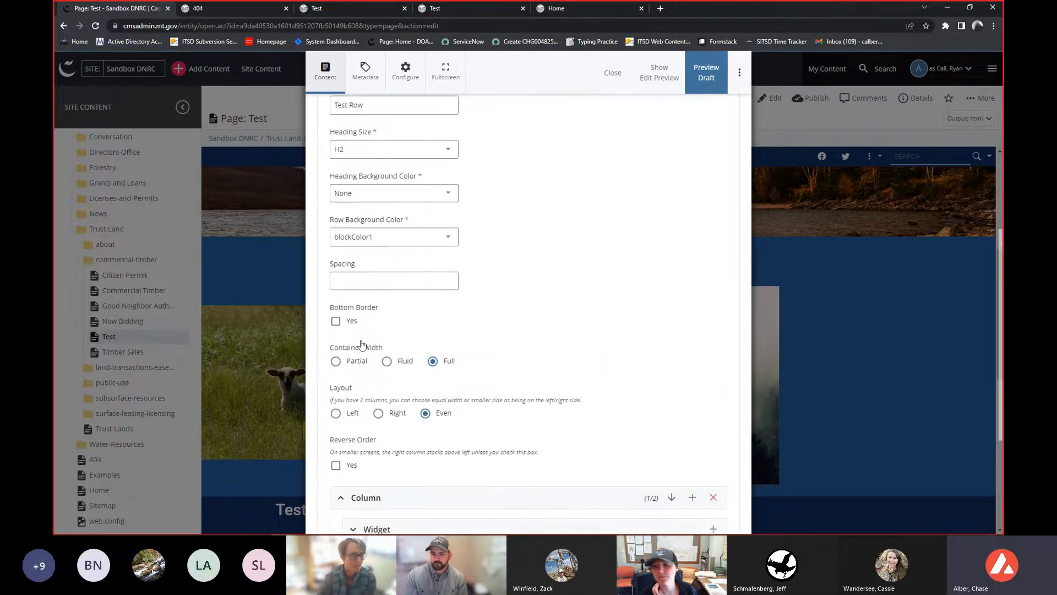
click(352, 241)
scroll(566, 203, up, 4)
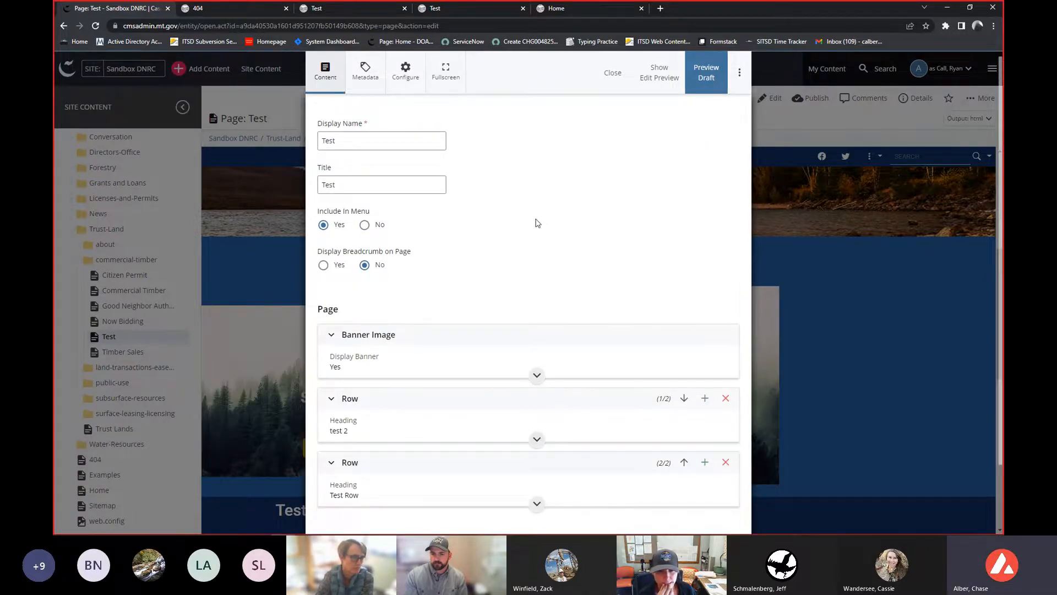
scroll(533, 224, down, 2)
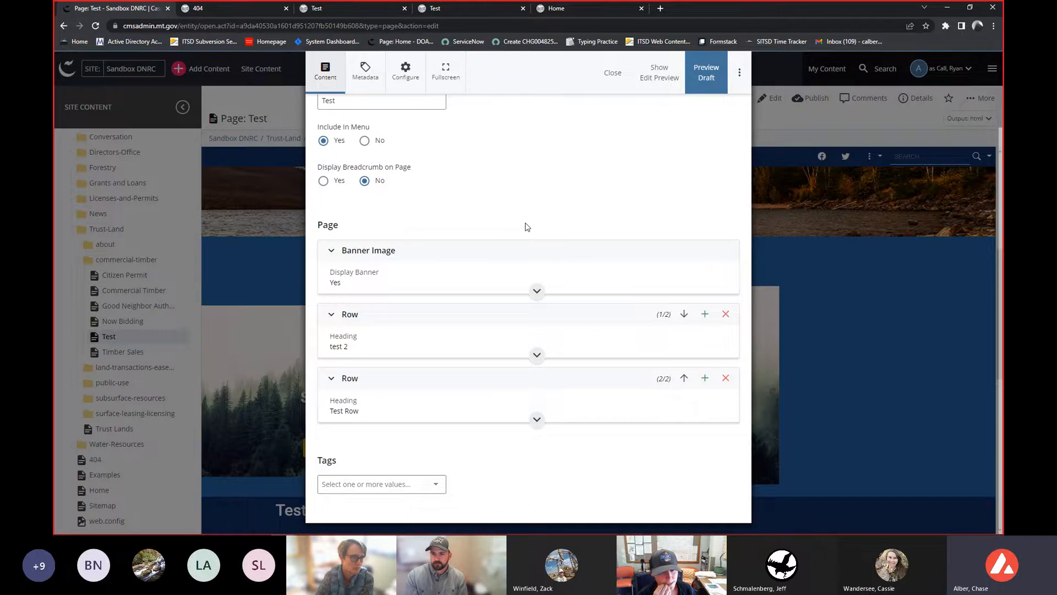
- Check content and submit the Test page draft without a comment
click(739, 72)
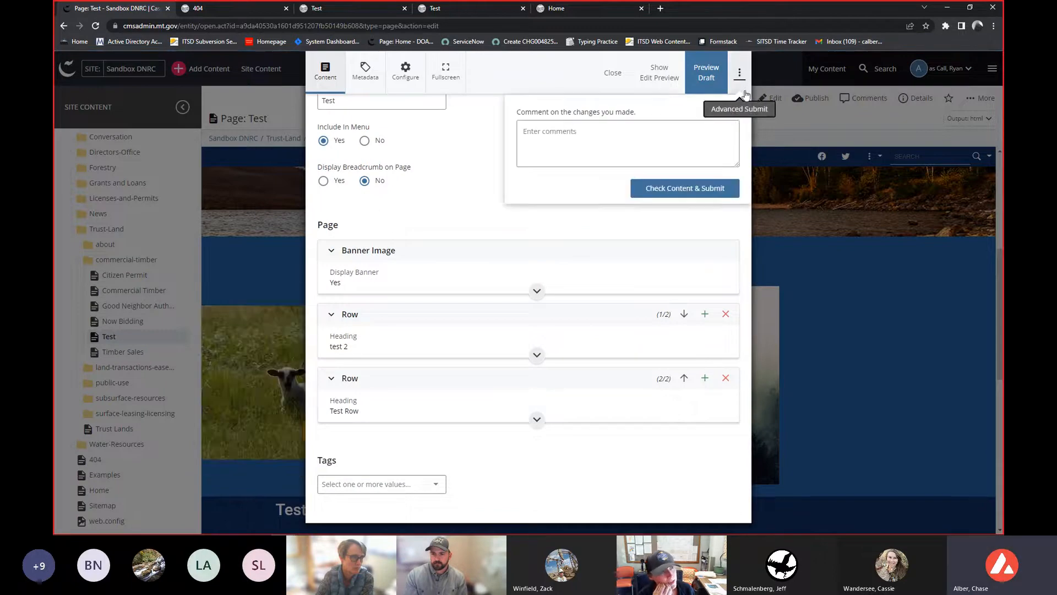
click(694, 190)
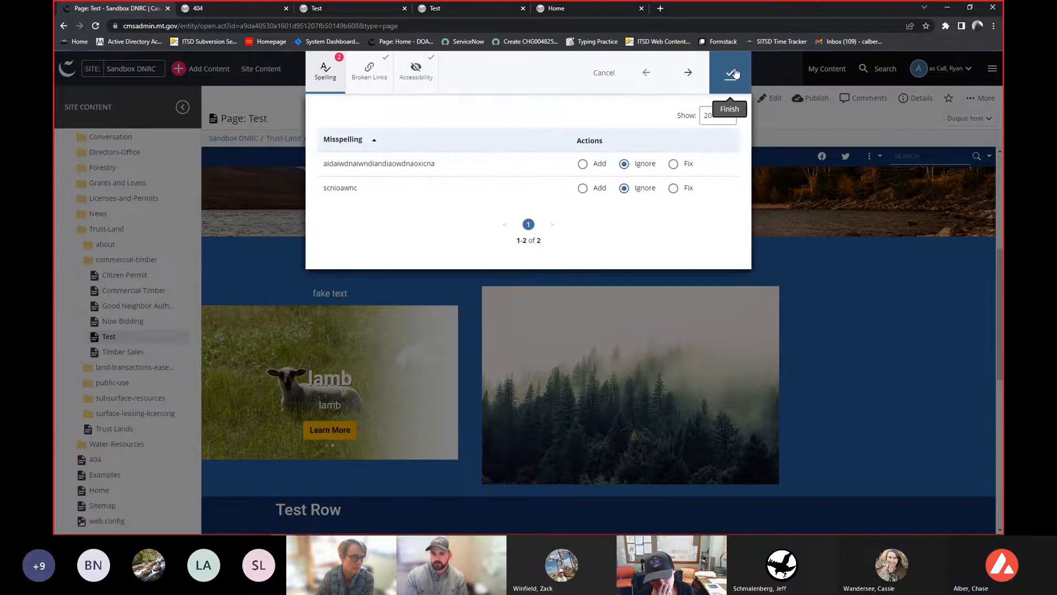
click(732, 72)
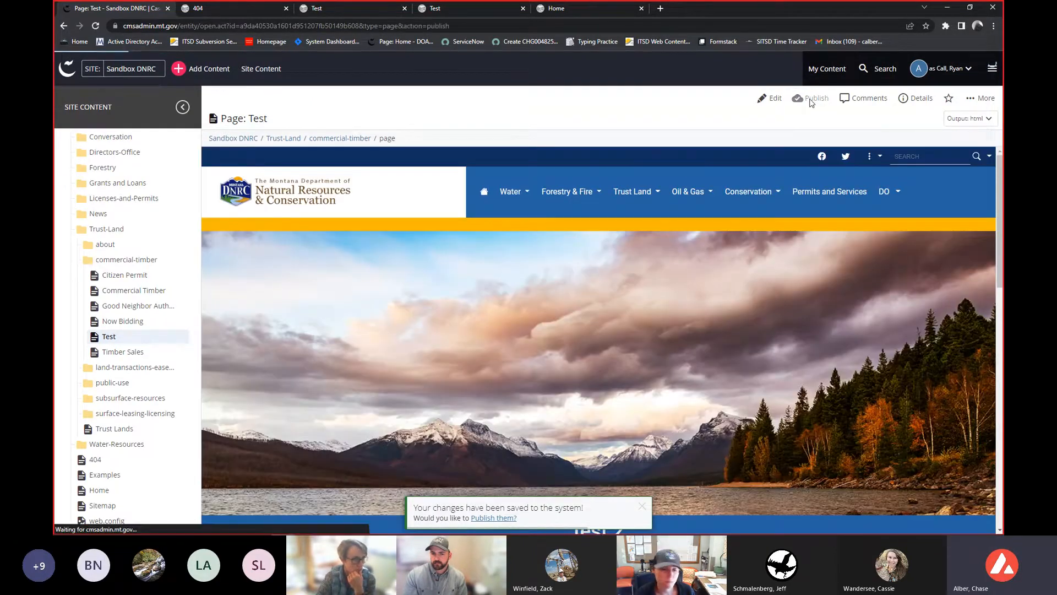
- Open the Publish dialog for the Test page and cancel it
click(810, 100)
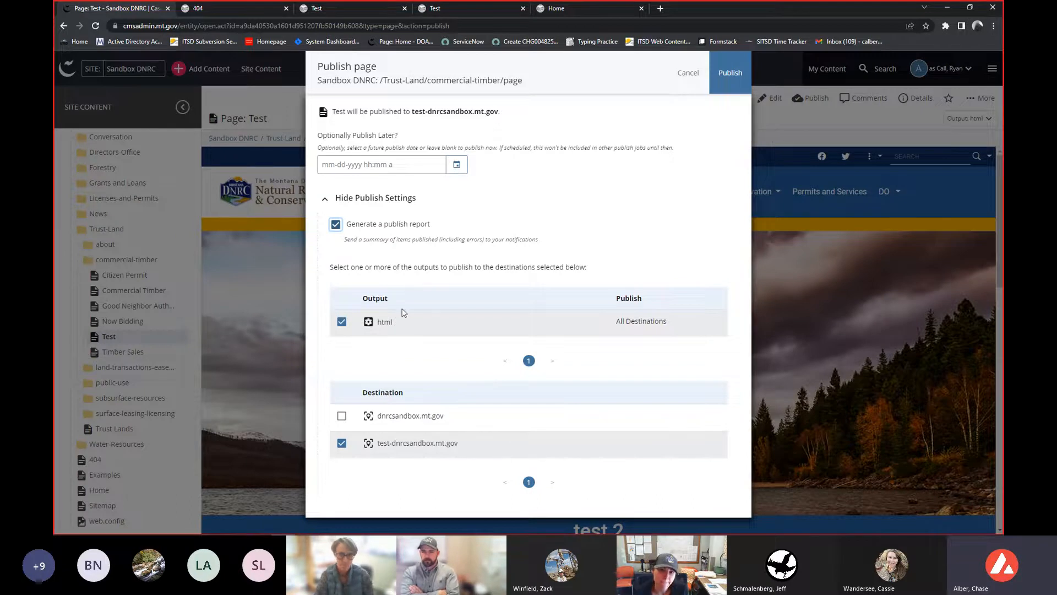
click(688, 72)
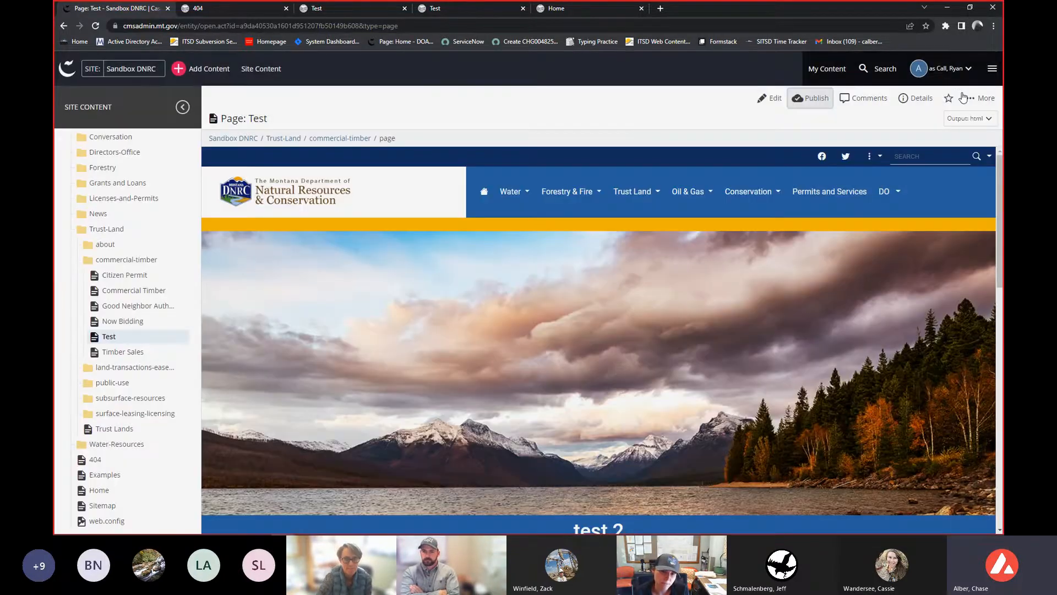
- Open the Test page's More actions menu to review its options, then dismiss it
click(983, 98)
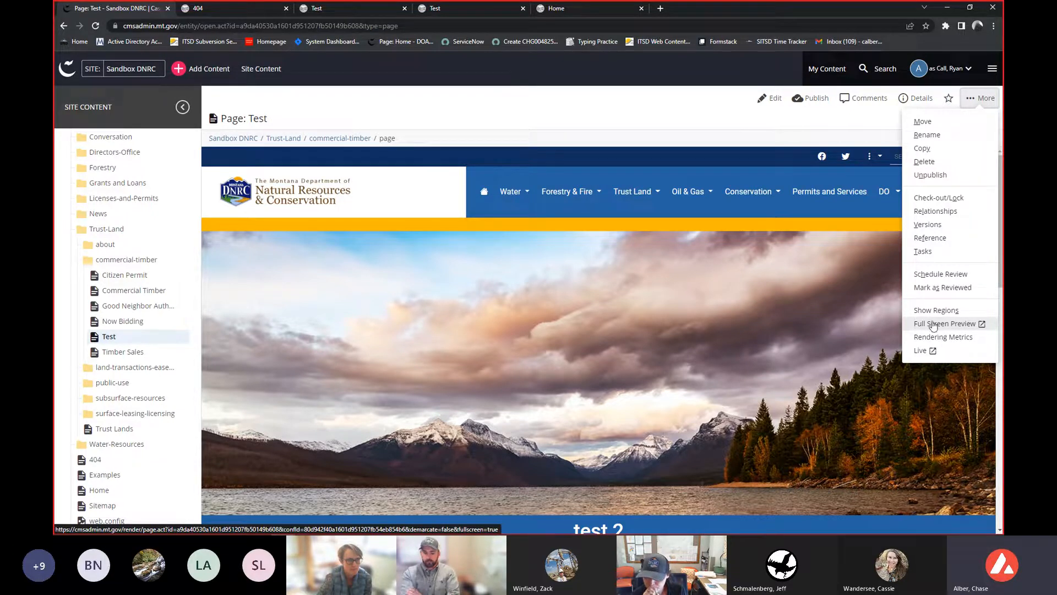
right_click(864, 289)
click(571, 131)
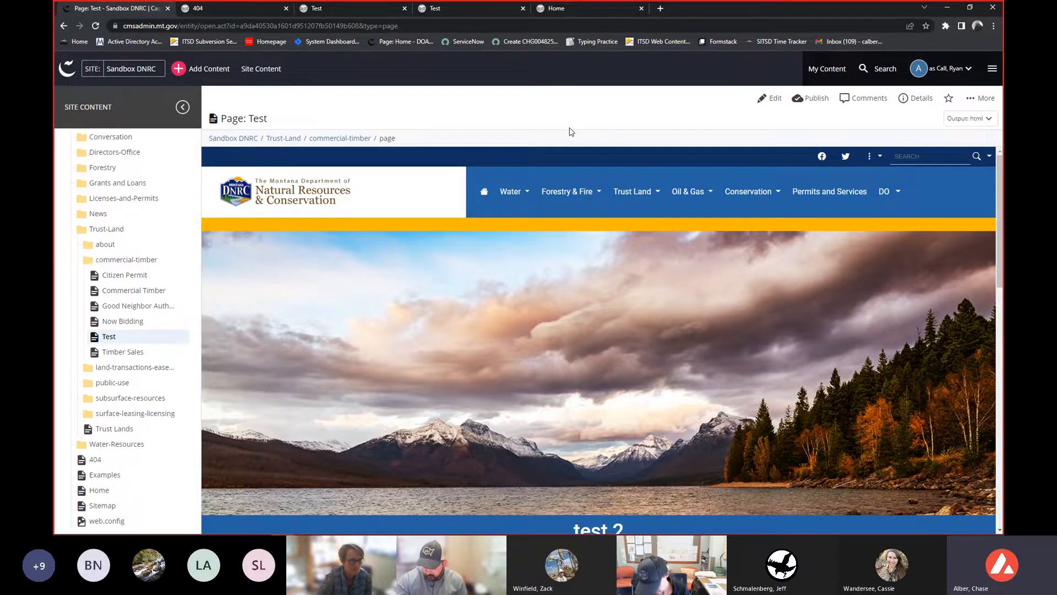
- Scroll through the Test page preview to examine its rows and columns
mouse_move(516, 196)
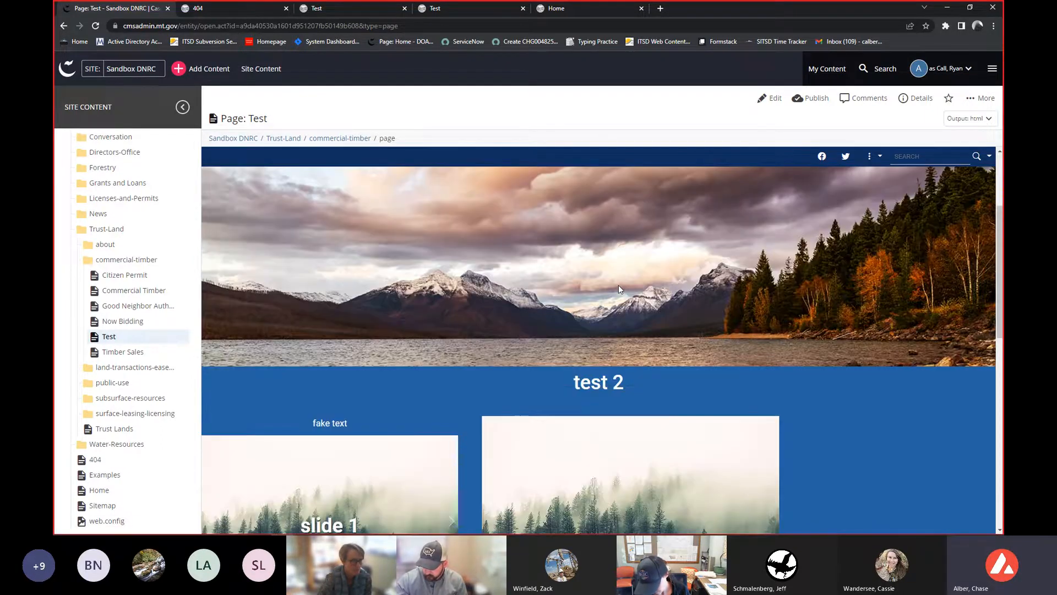
scroll(599, 287, down, 3)
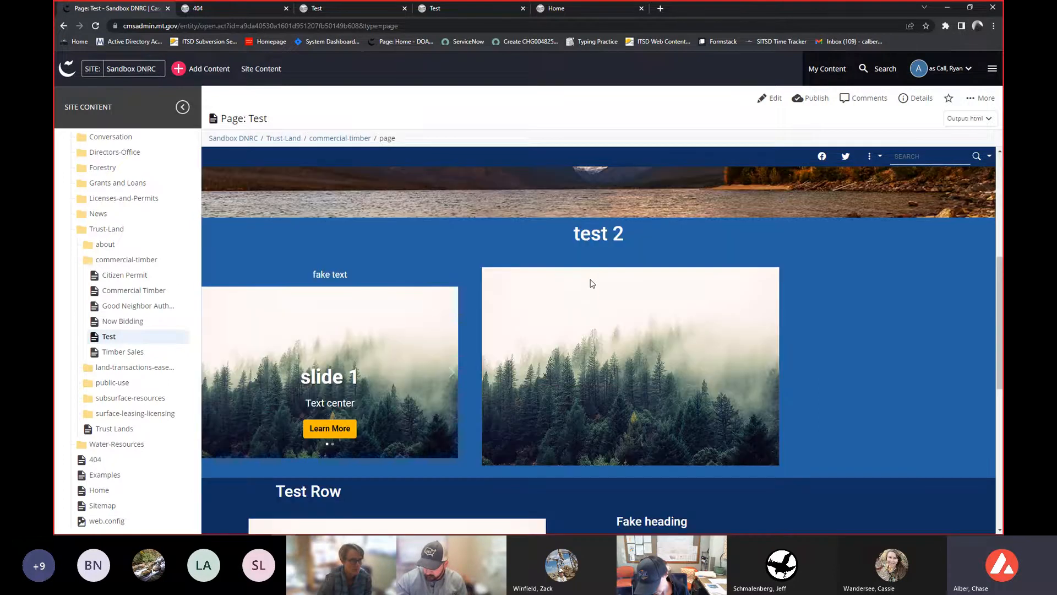
scroll(562, 288, down, 2)
scroll(550, 292, down, 2)
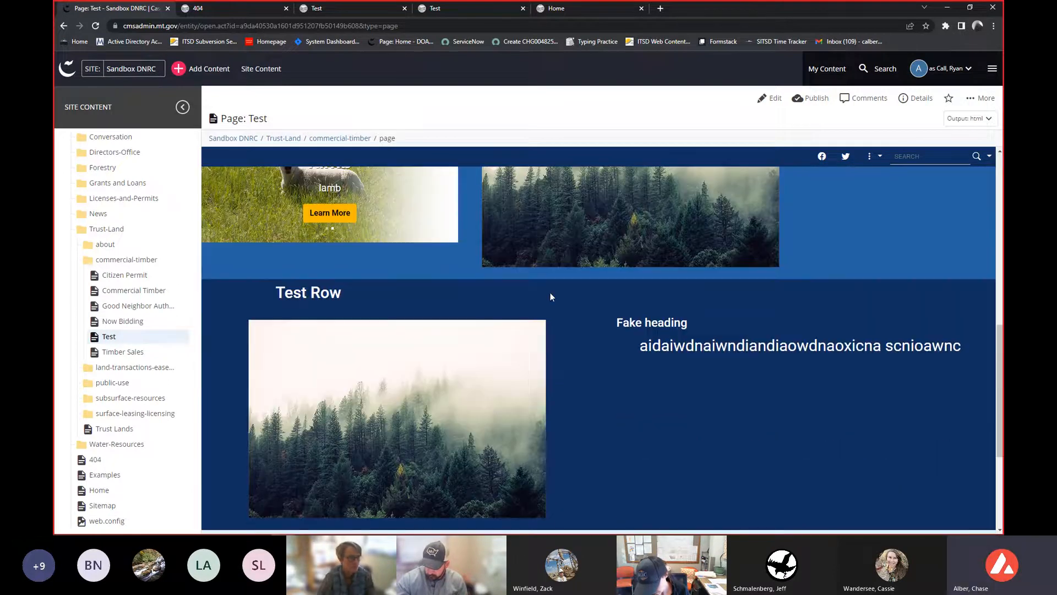
scroll(550, 293, down, 1)
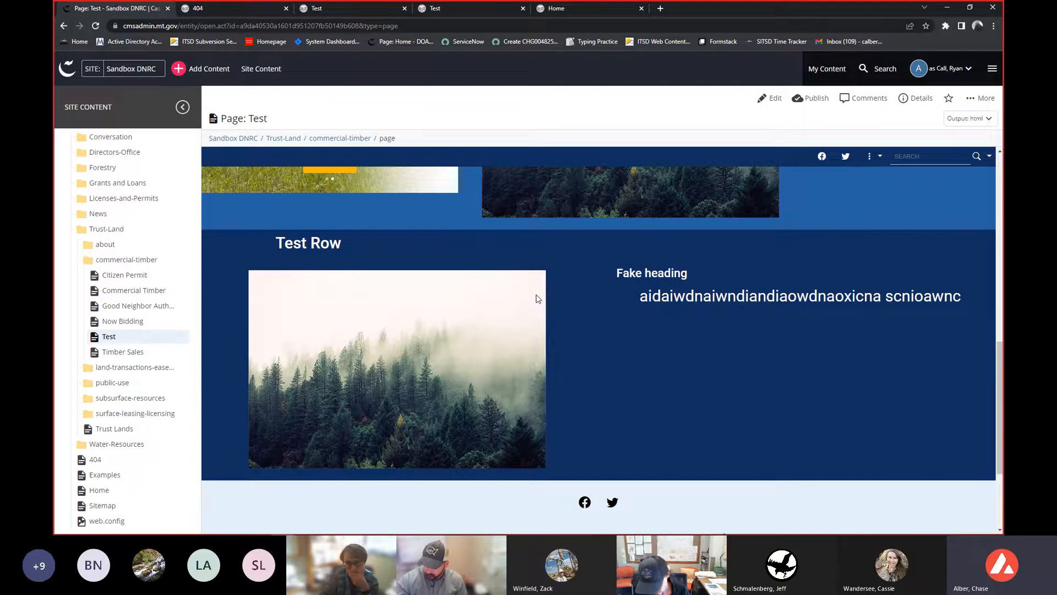
scroll(543, 300, up, 3)
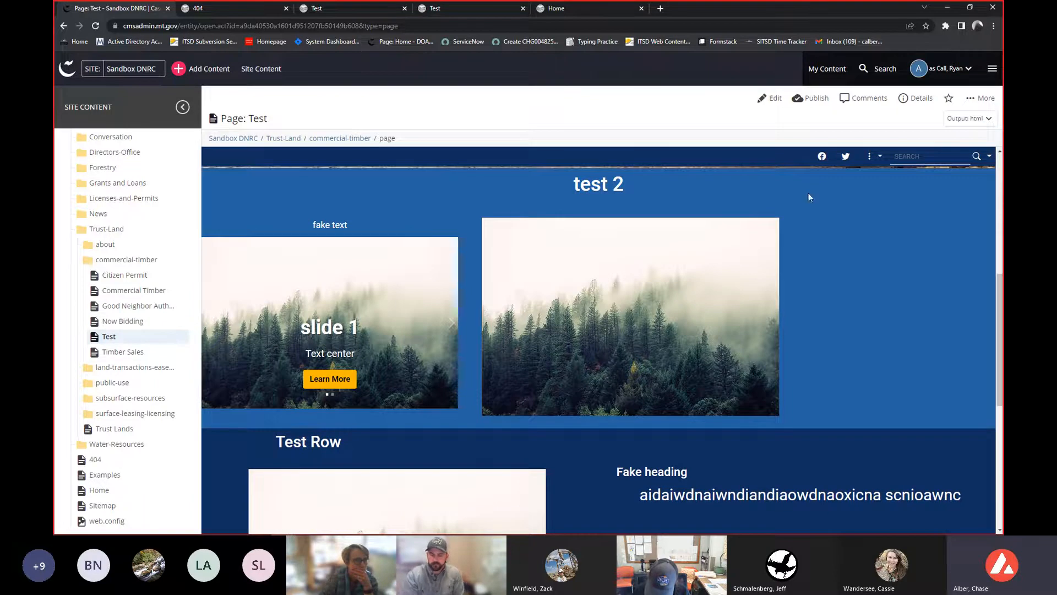
scroll(121, 357, up, 1)
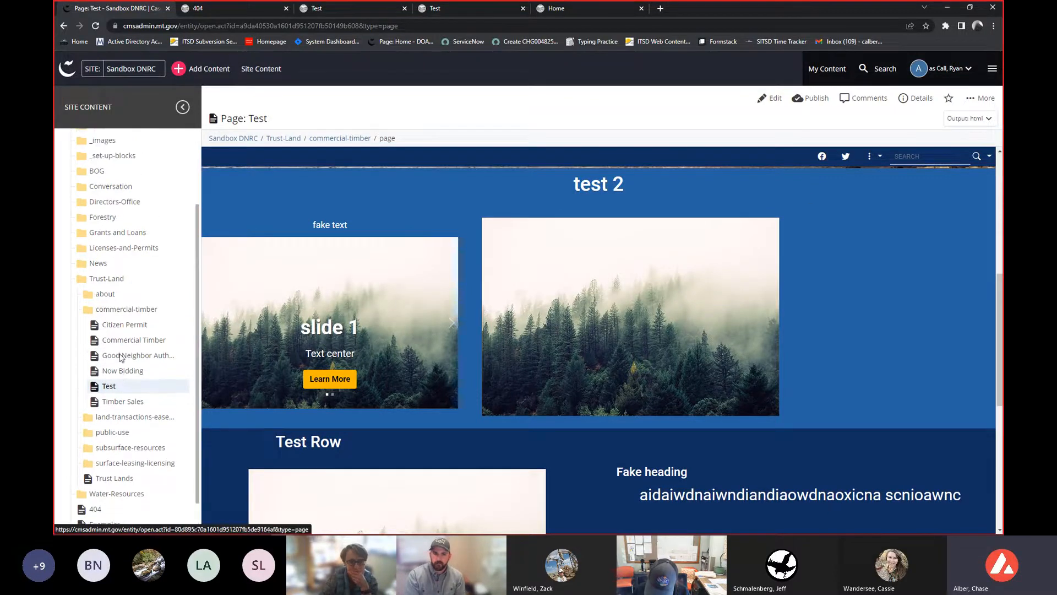
- Browse the site content tree and open the About folder inside Forestry
click(132, 417)
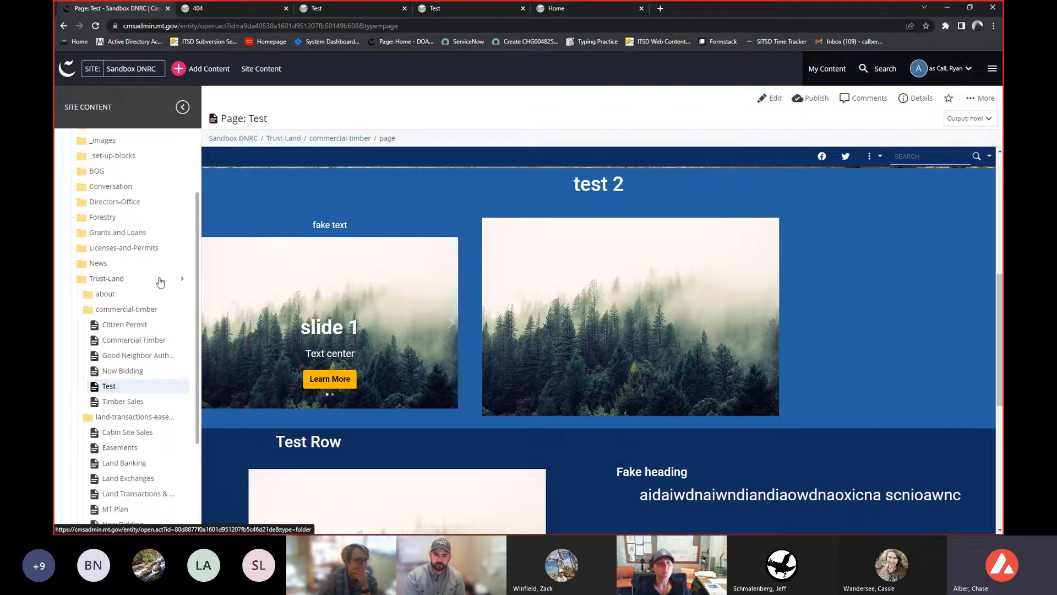
click(162, 218)
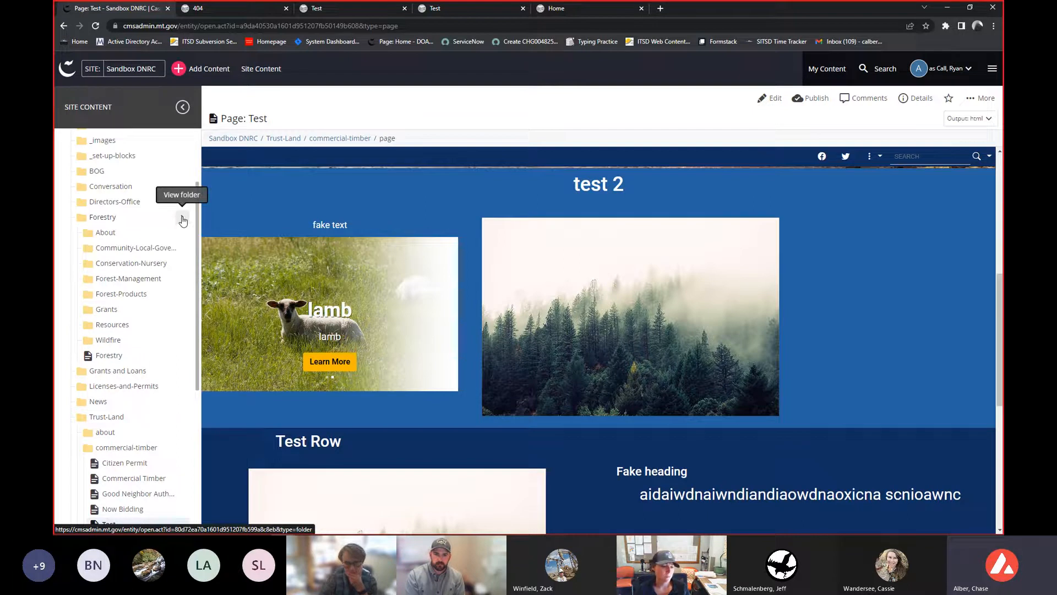
click(183, 221)
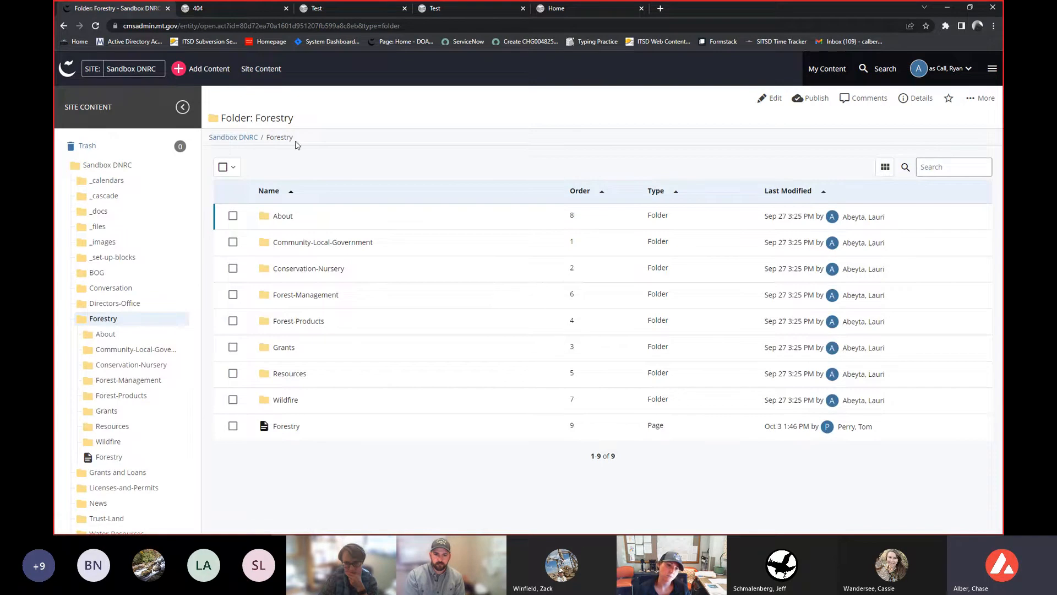
drag(295, 141, 325, 144)
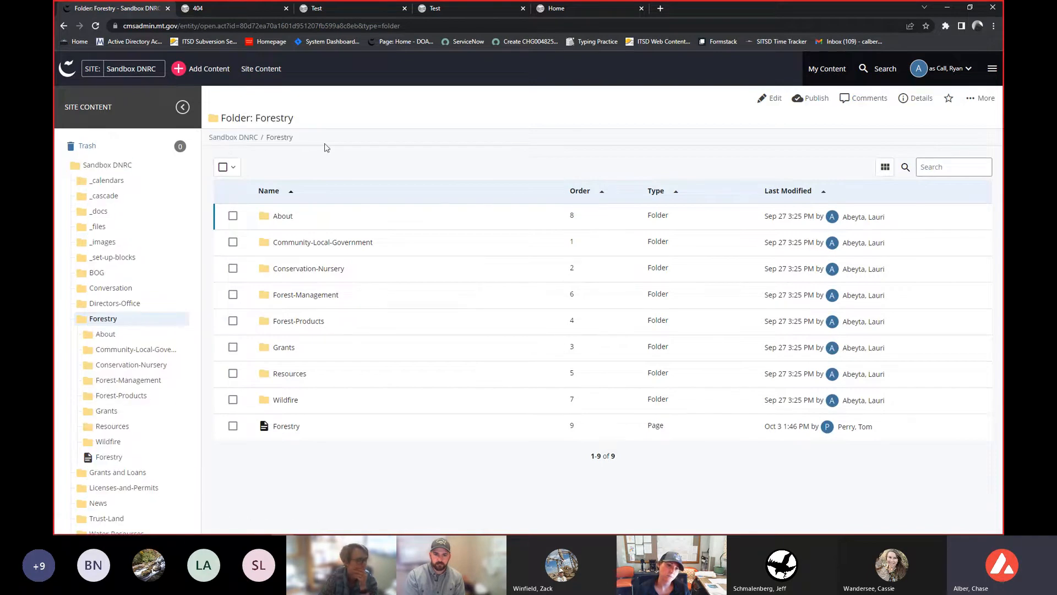
click(109, 292)
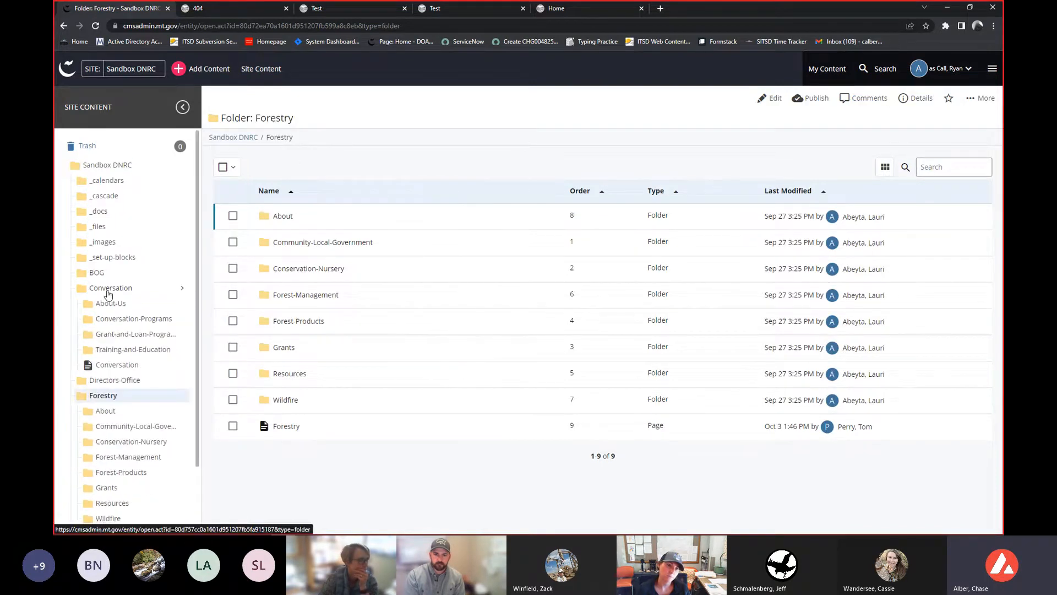
click(109, 292)
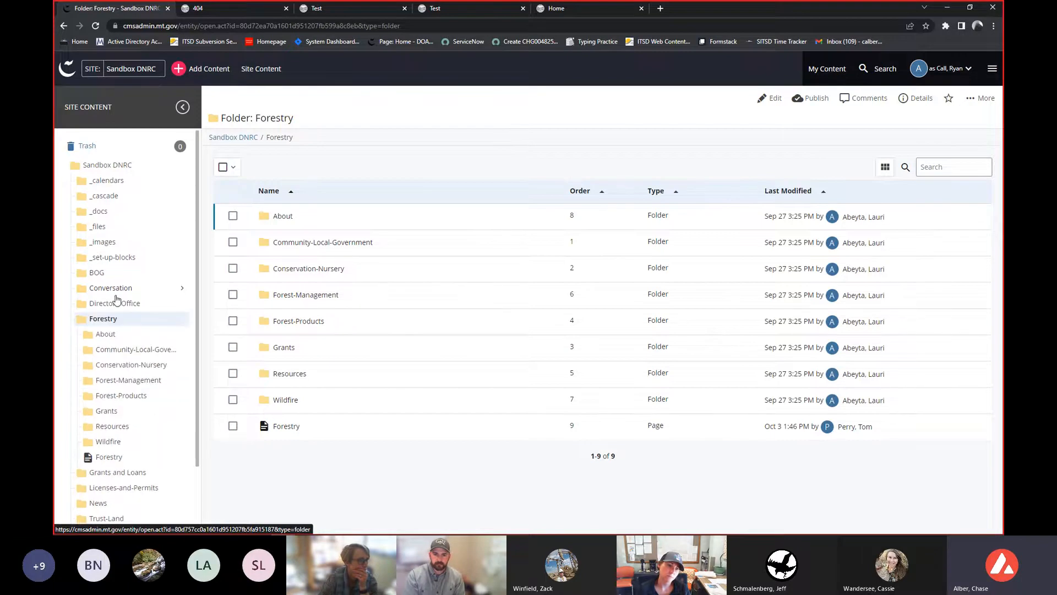
scroll(143, 304, down, 1)
scroll(178, 277, up, 1)
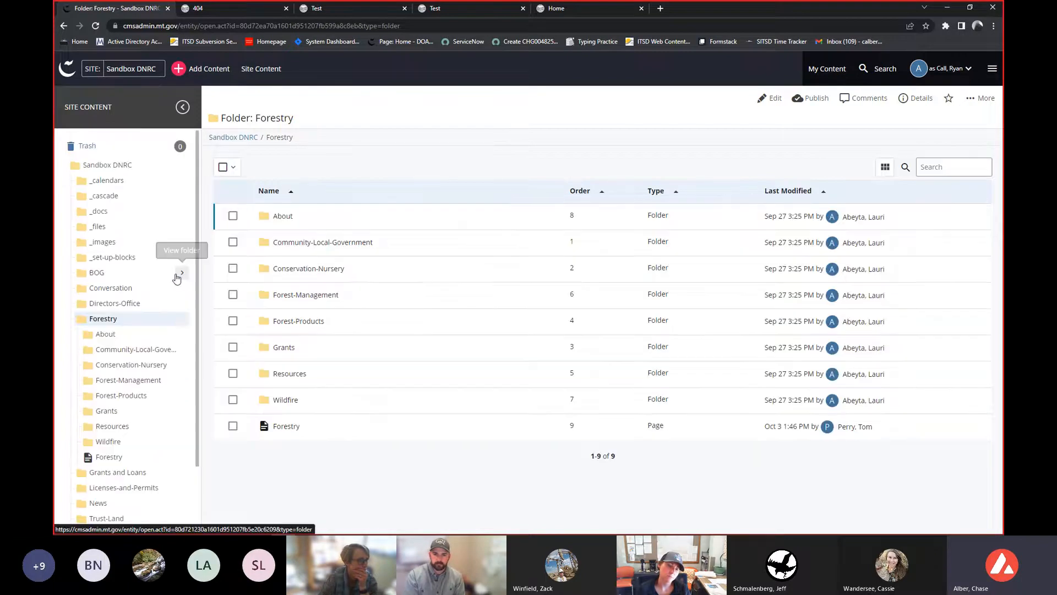
click(182, 334)
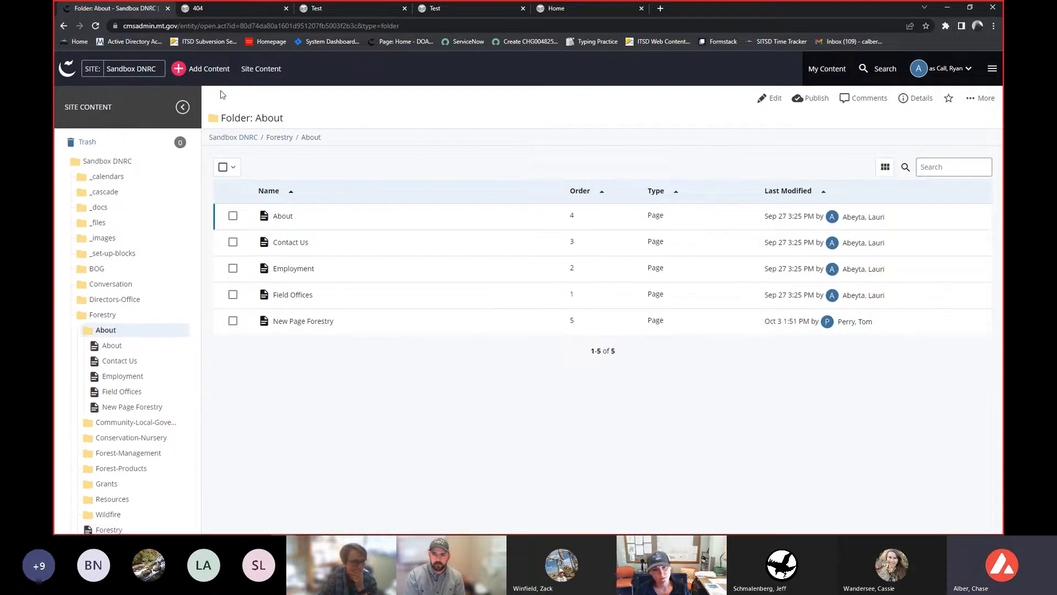
- Open the Add Content panel to view the available content types, then close it and collapse the Forestry folder
click(208, 74)
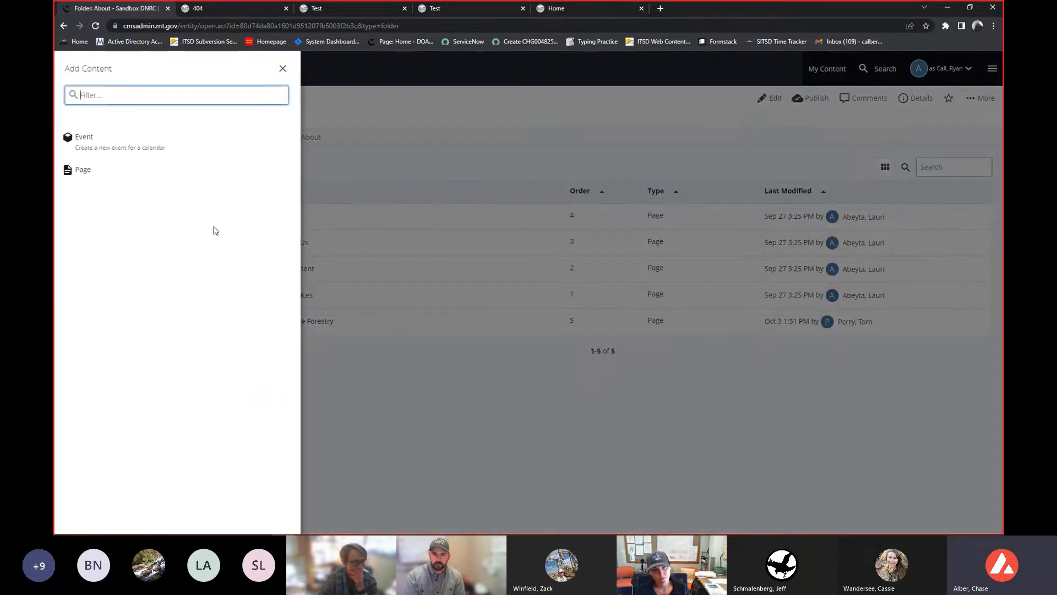
click(282, 69)
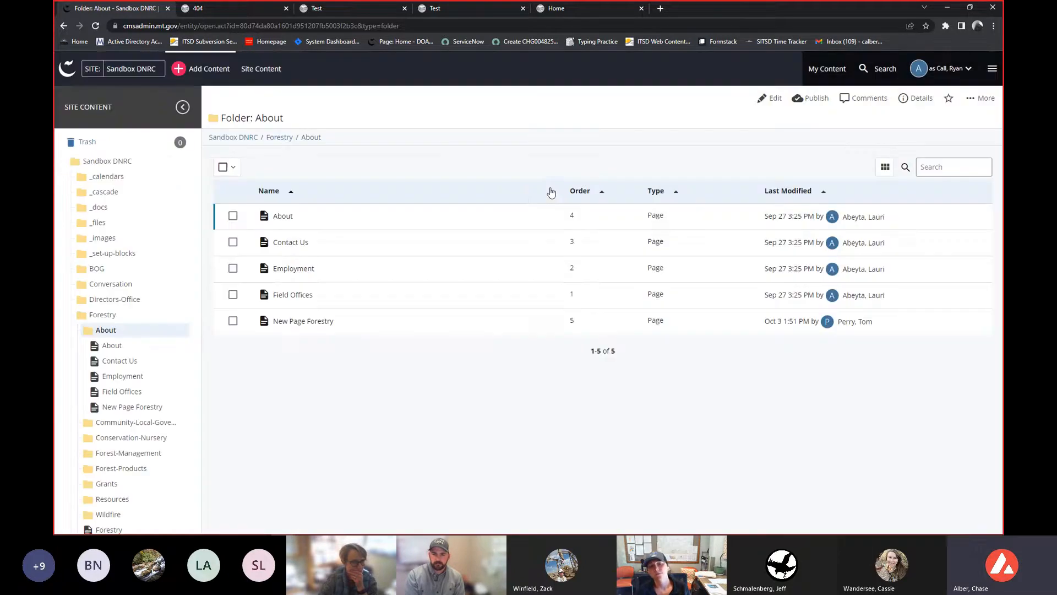
click(123, 322)
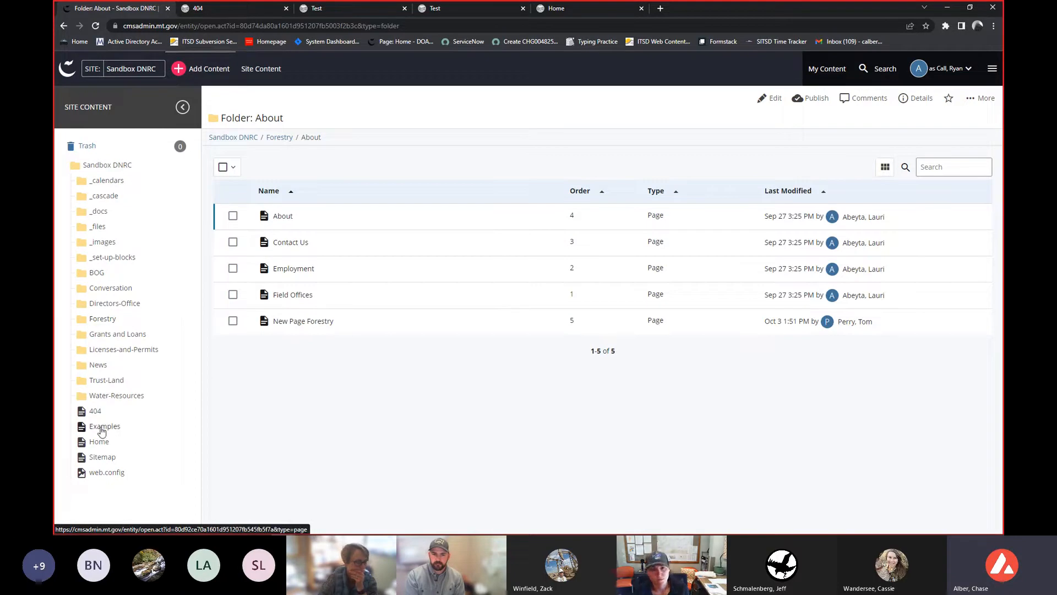
- Examine the Examples page's quick-info popup with its name, path and available actions
mouse_move(102, 431)
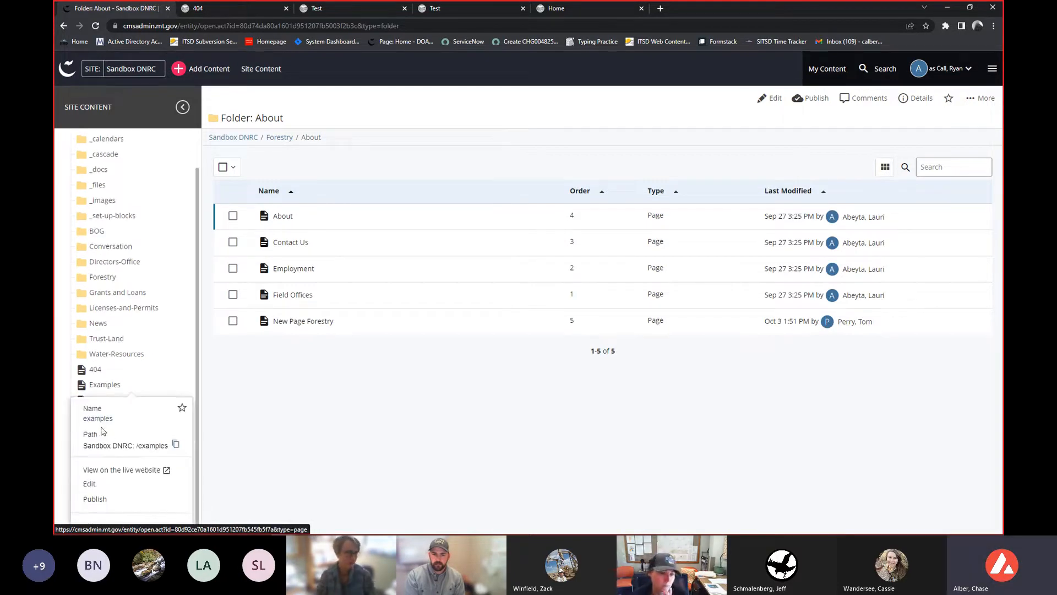
key(ctrl+plus)
key(ctrl+plus)
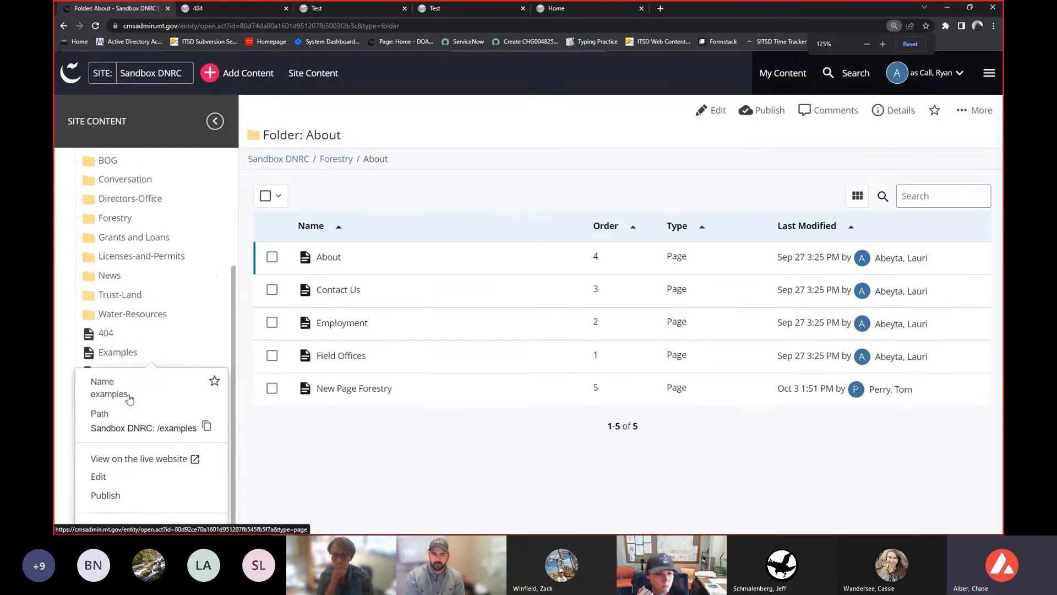
key(ctrl+plus)
scroll(130, 404, down, 2)
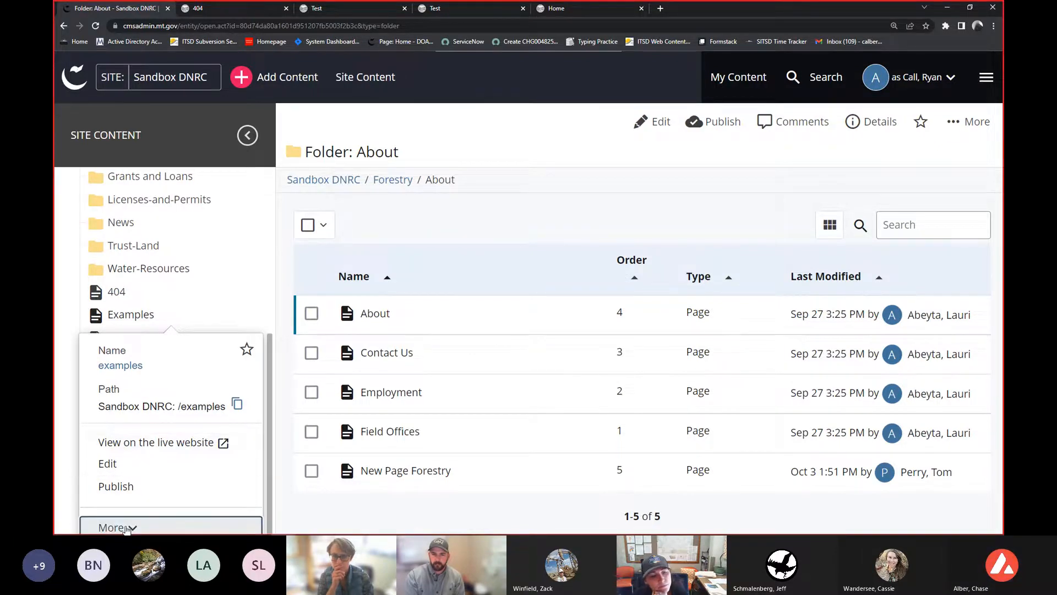
scroll(171, 431, down, 3)
scroll(171, 431, down, 2)
scroll(156, 407, up, 2)
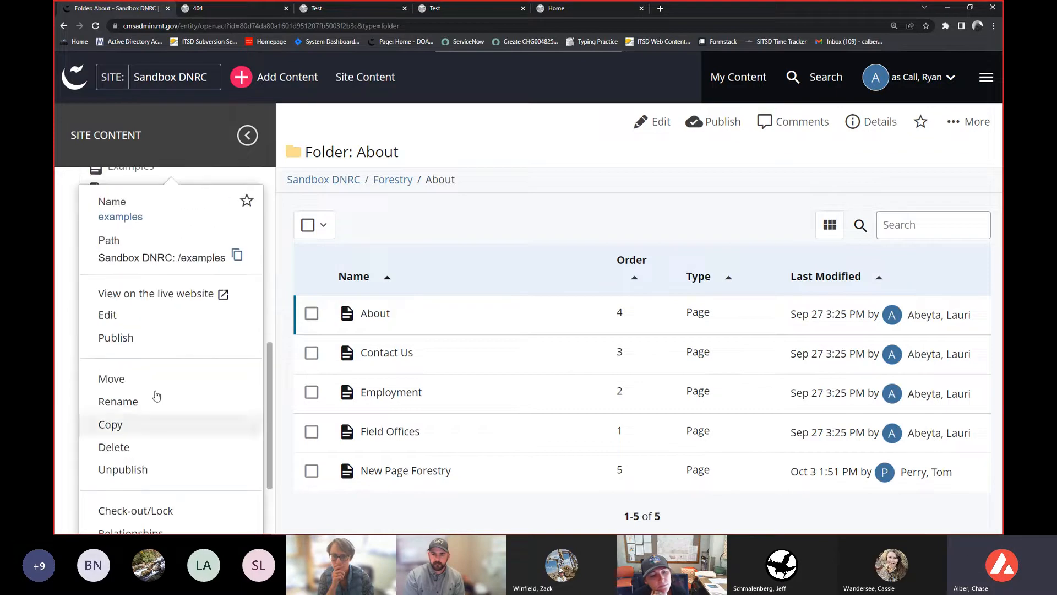
scroll(196, 307, down, 3)
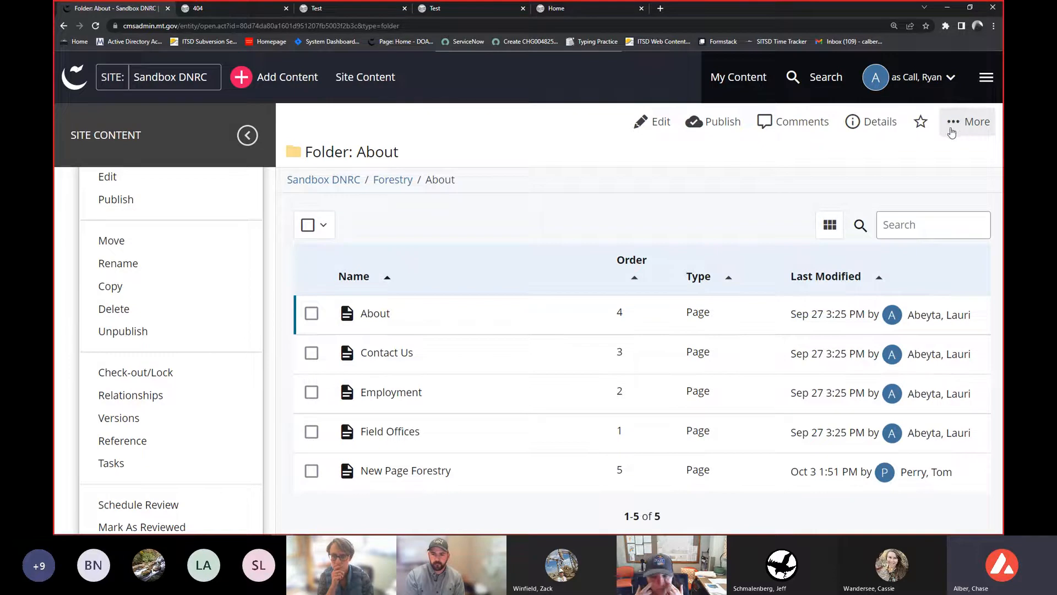
scroll(134, 288, up, 3)
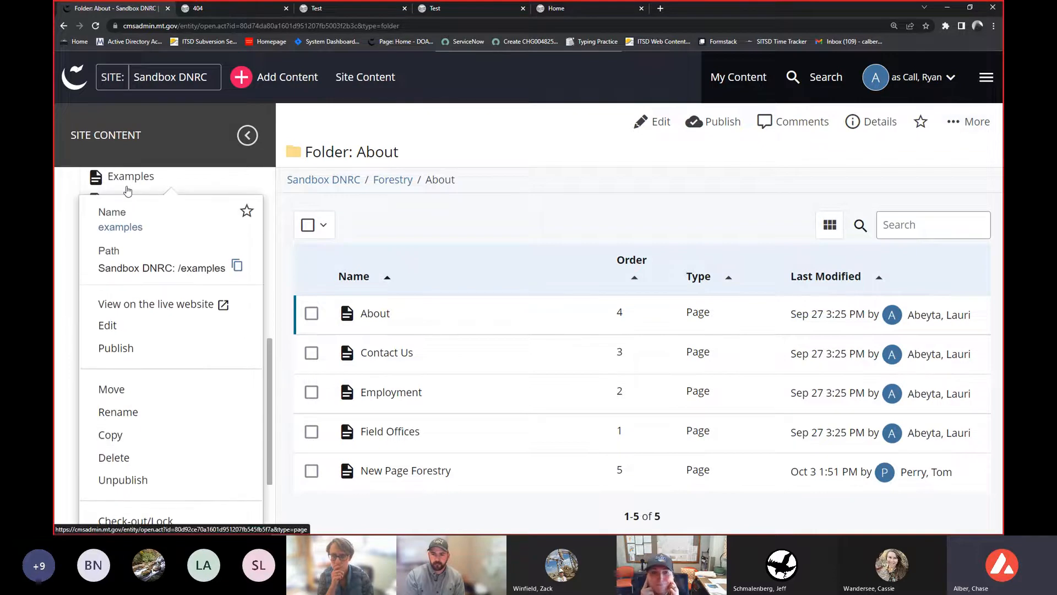
scroll(115, 341, down, 2)
scroll(115, 342, down, 1)
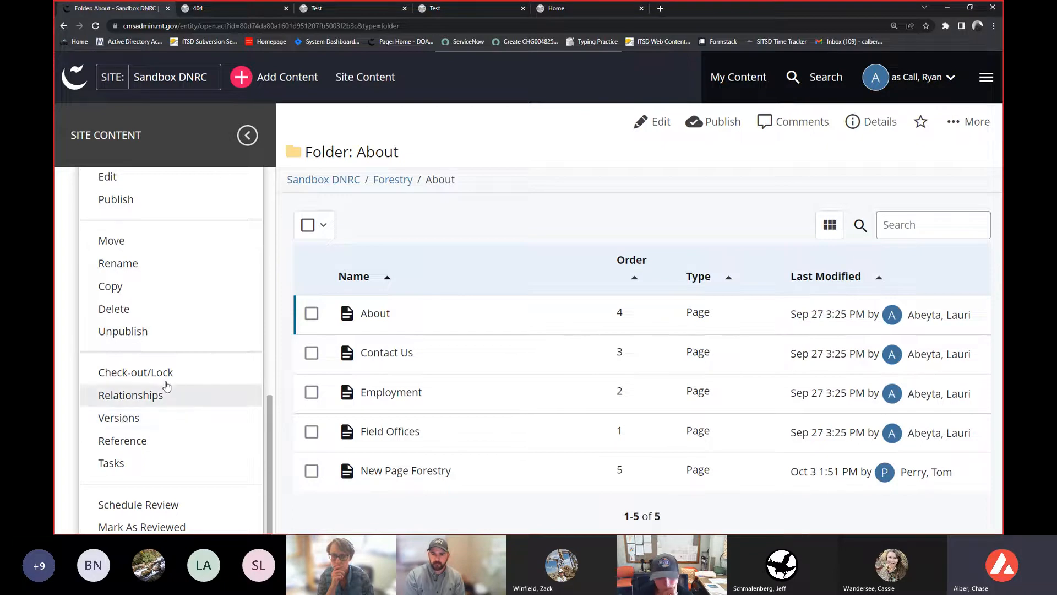
scroll(165, 387, up, 3)
scroll(143, 446, up, 1)
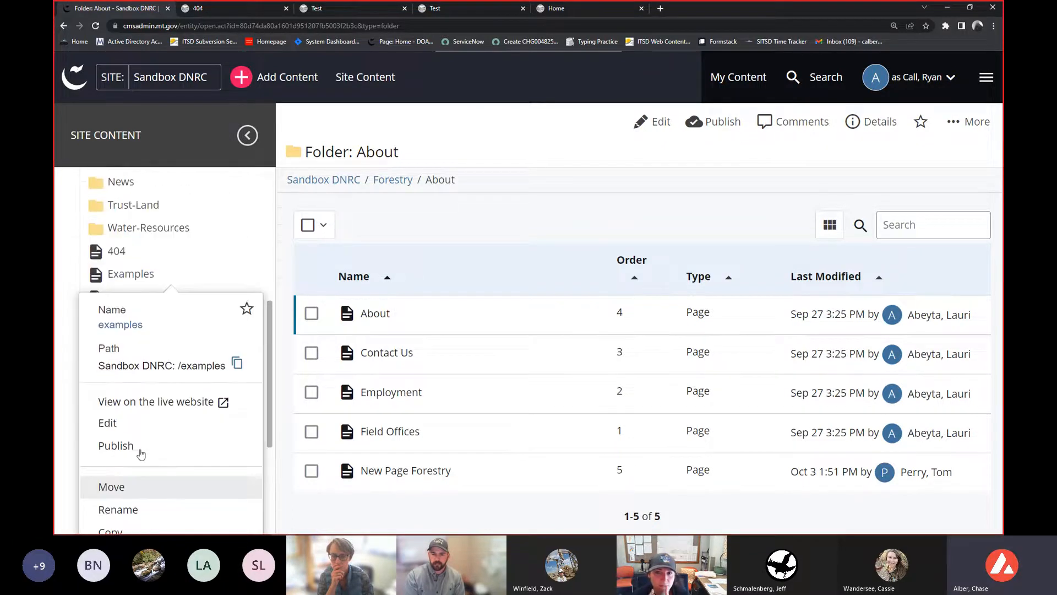
click(76, 251)
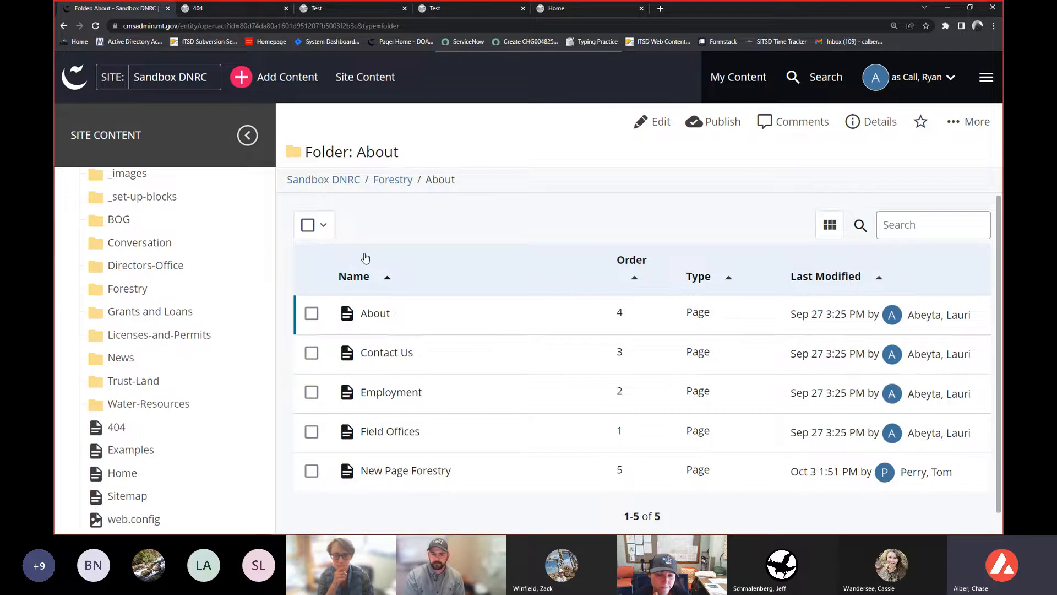
key(ctrl+minus)
key(ctrl+minus)
key(ctrl+minus)
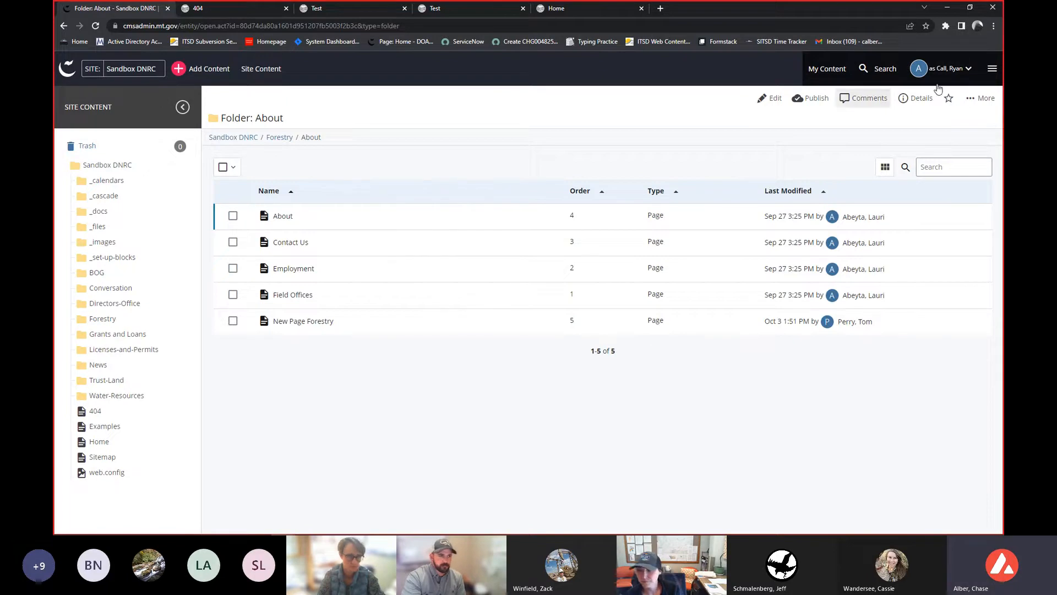
- Open the account menu to view its options, then close it
click(965, 70)
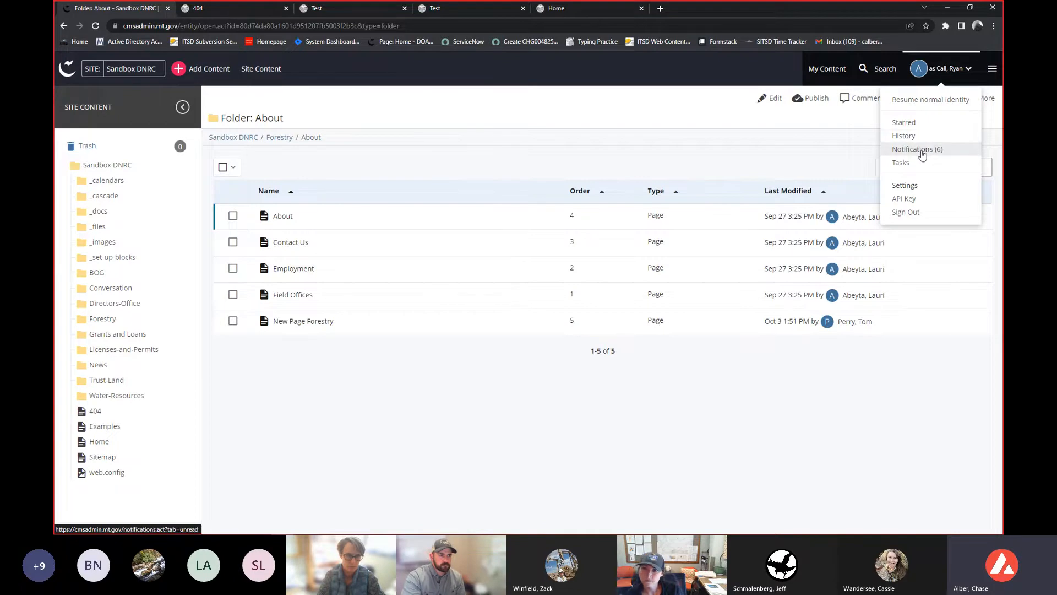
click(676, 131)
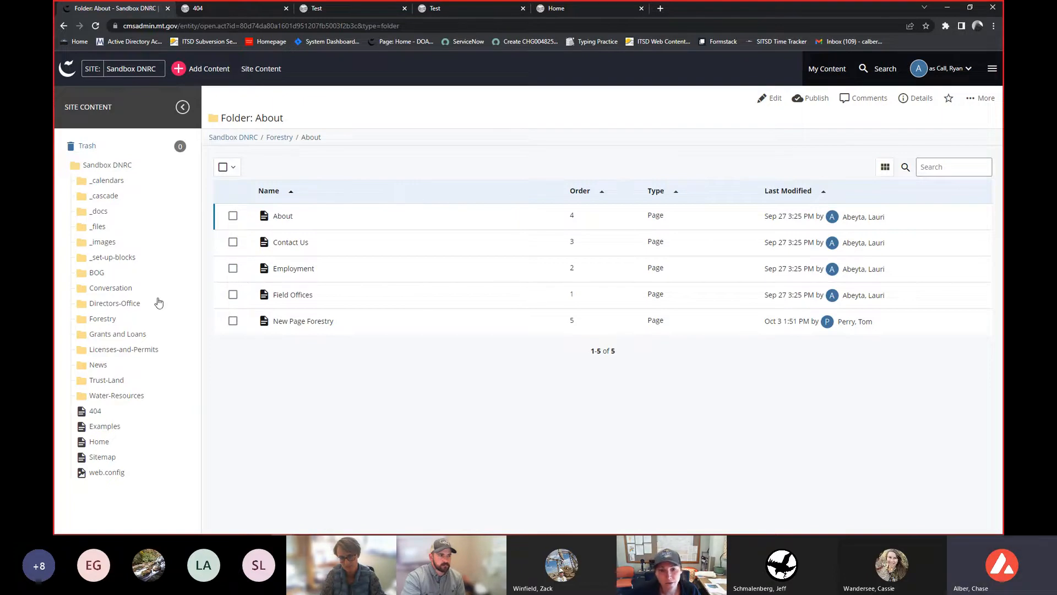
- Open the Test page inside the Trust-Land commercial-timber folder
click(131, 379)
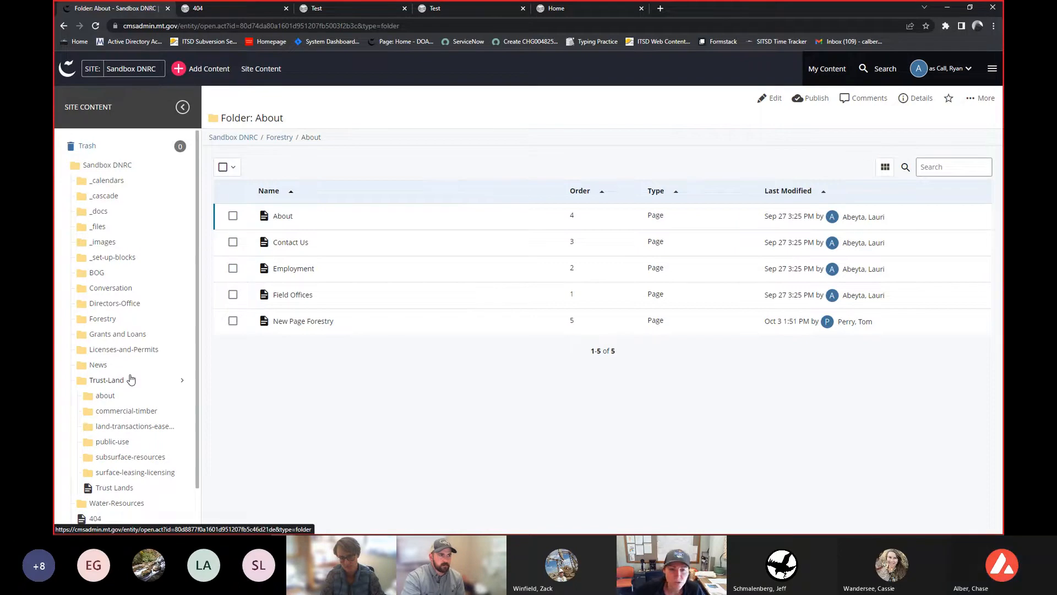
click(124, 411)
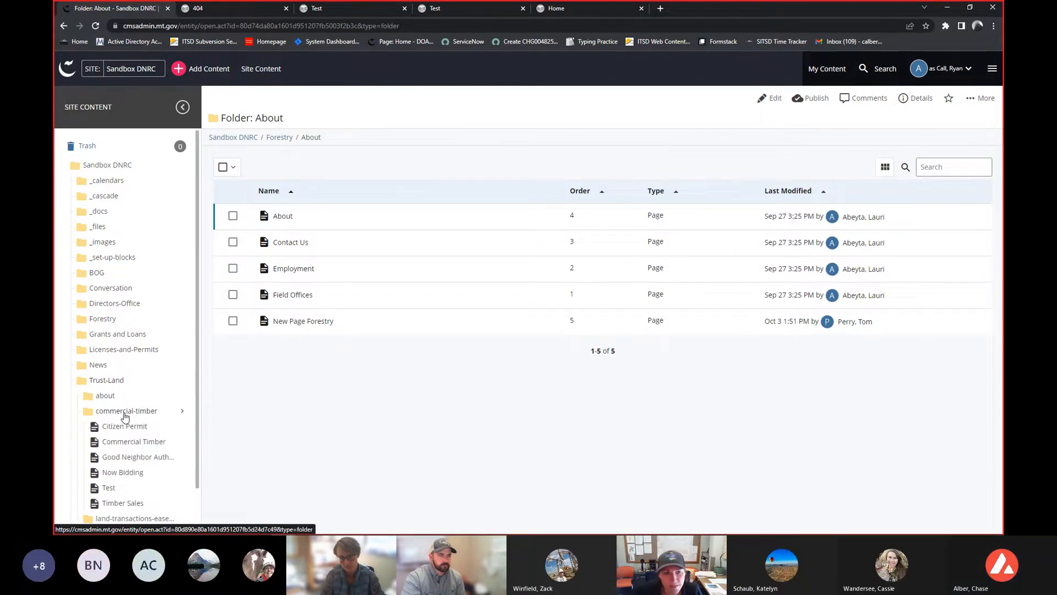
click(121, 491)
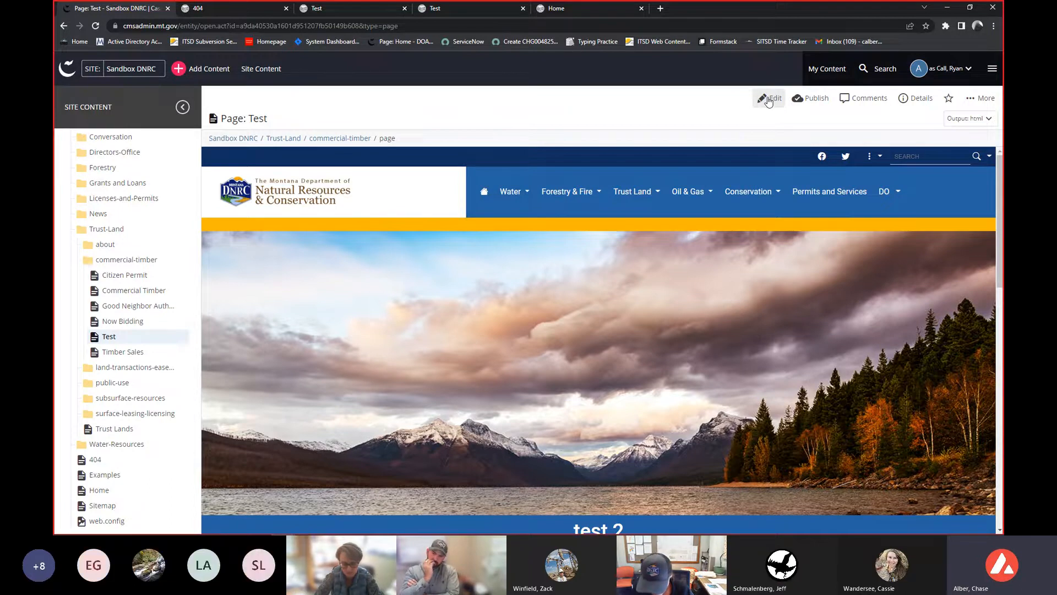
- Review the Test page's More actions list and its content-tree context menu options
click(987, 99)
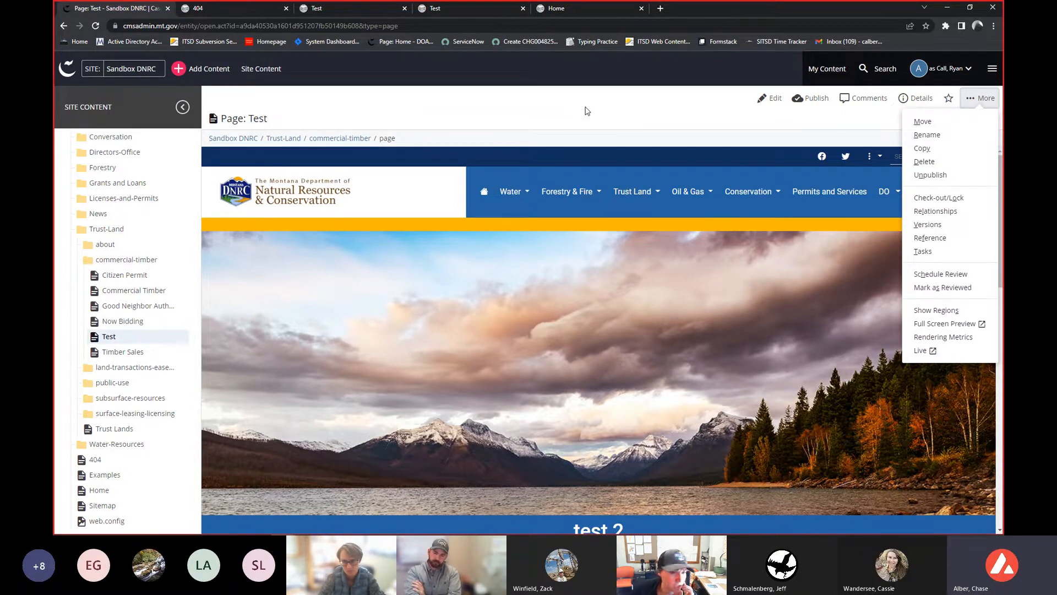
click(587, 111)
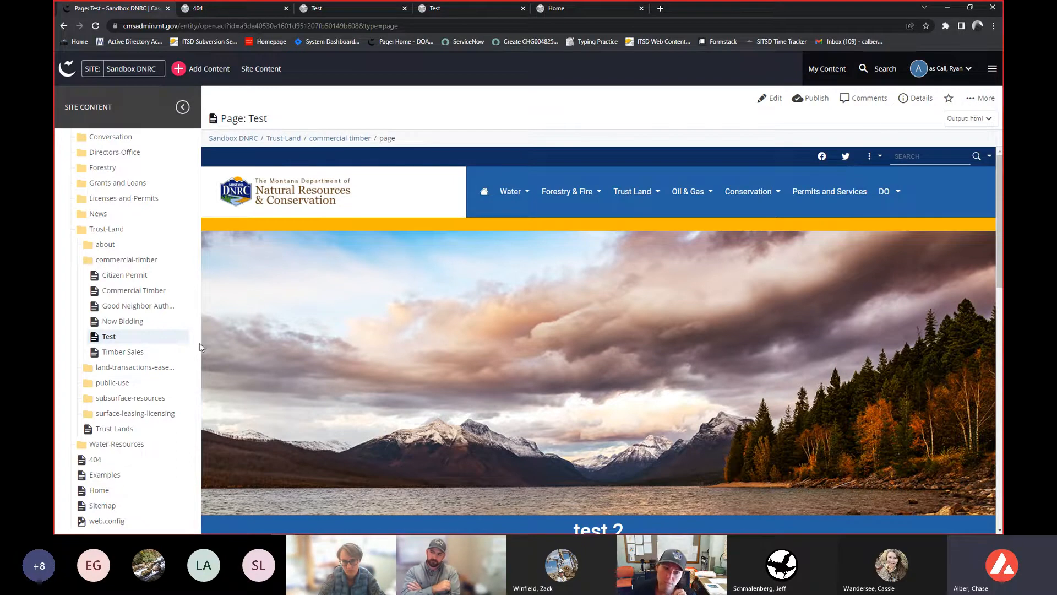
right_click(150, 342)
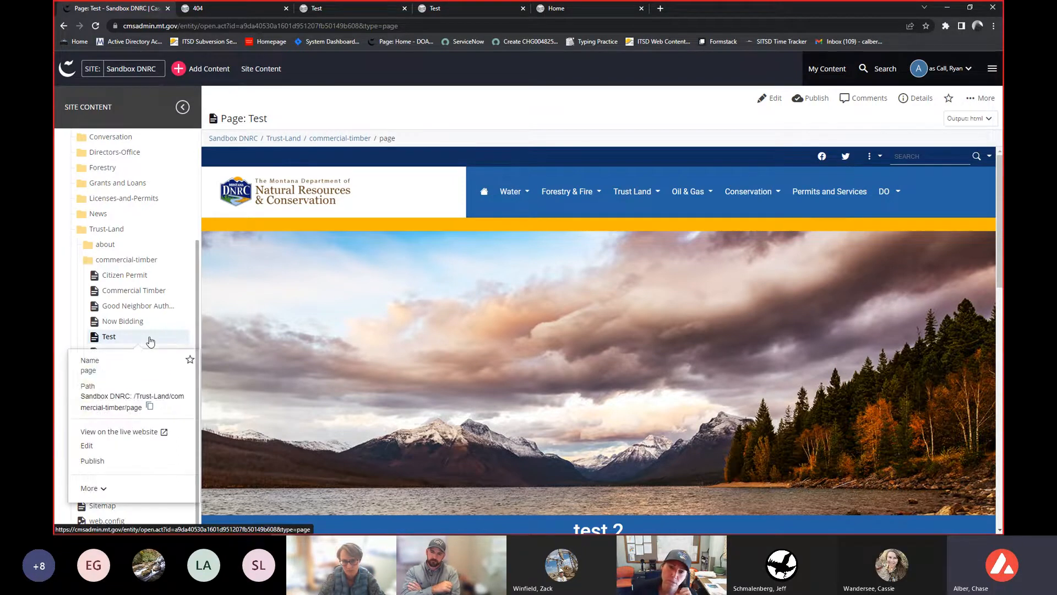
click(115, 488)
scroll(117, 488, down, 3)
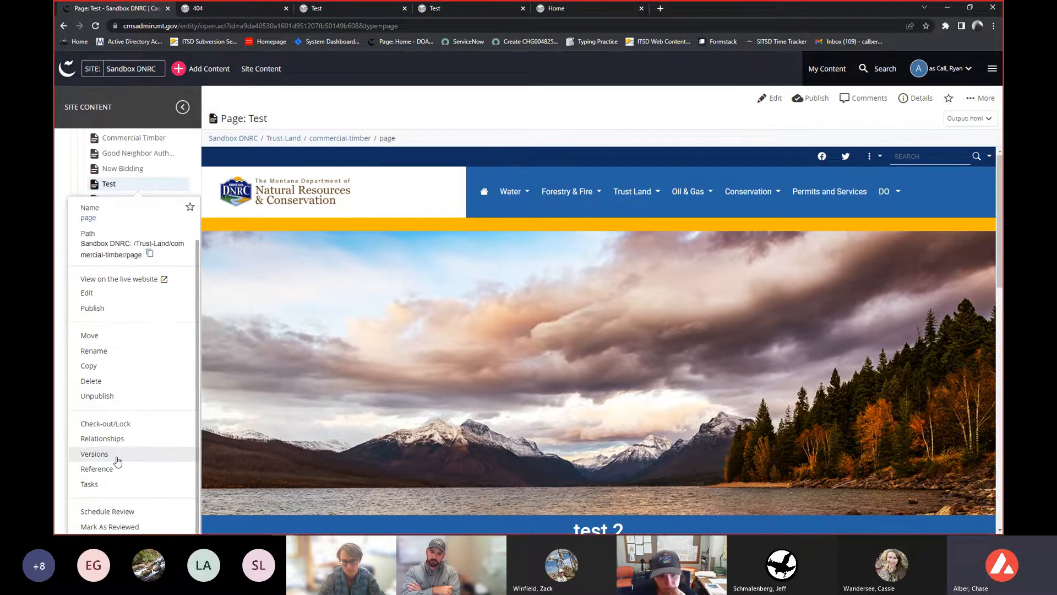
scroll(59, 231, up, 3)
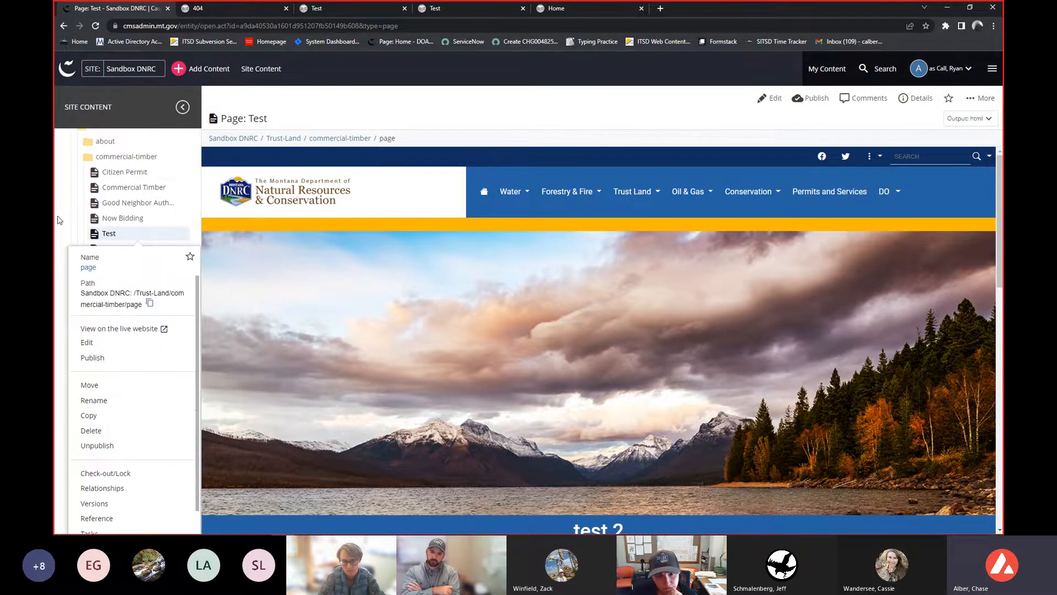
- Change the Test page's display name to Test 2, close the editor, reload, and scroll through the draft
click(771, 104)
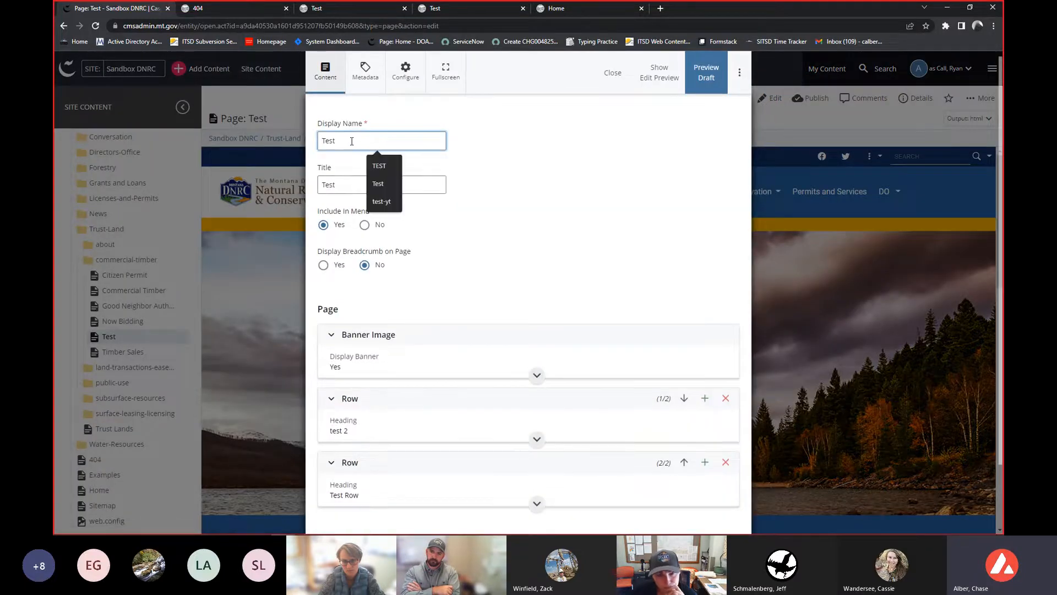
text(2)
click(593, 188)
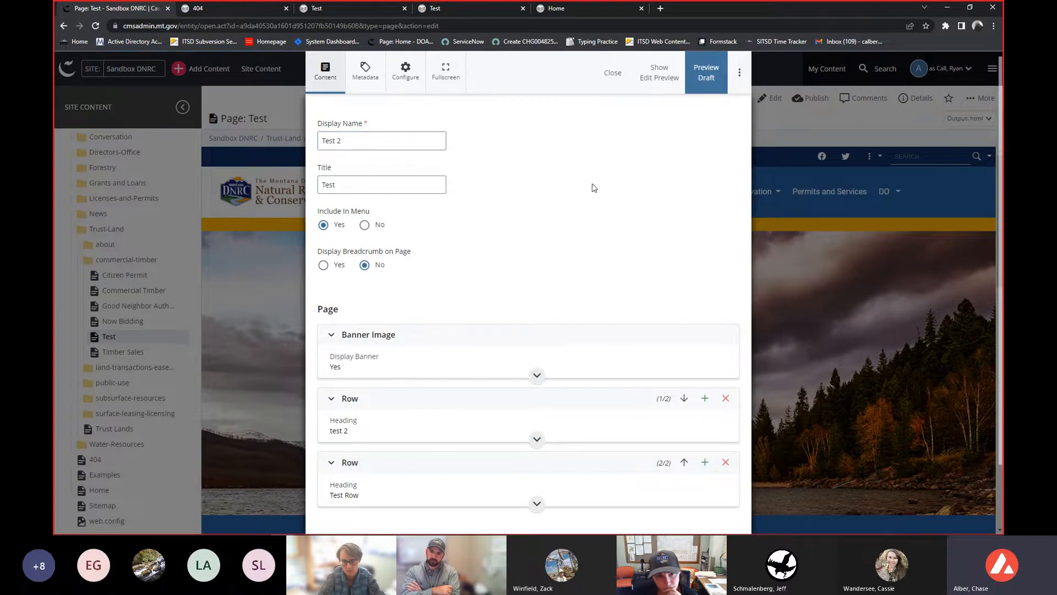
click(613, 75)
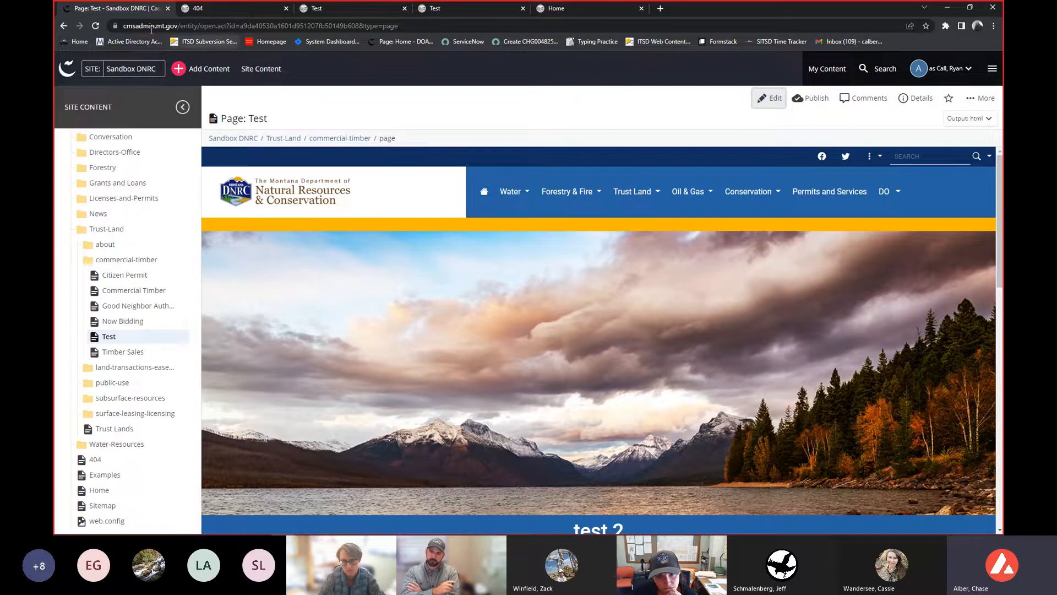
click(95, 26)
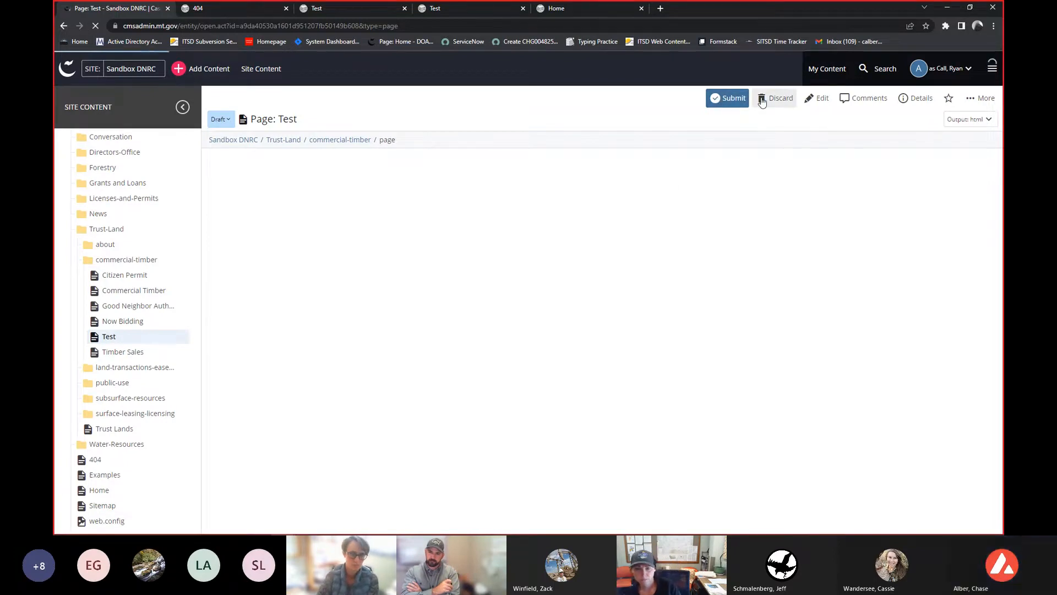
scroll(696, 299, down, 5)
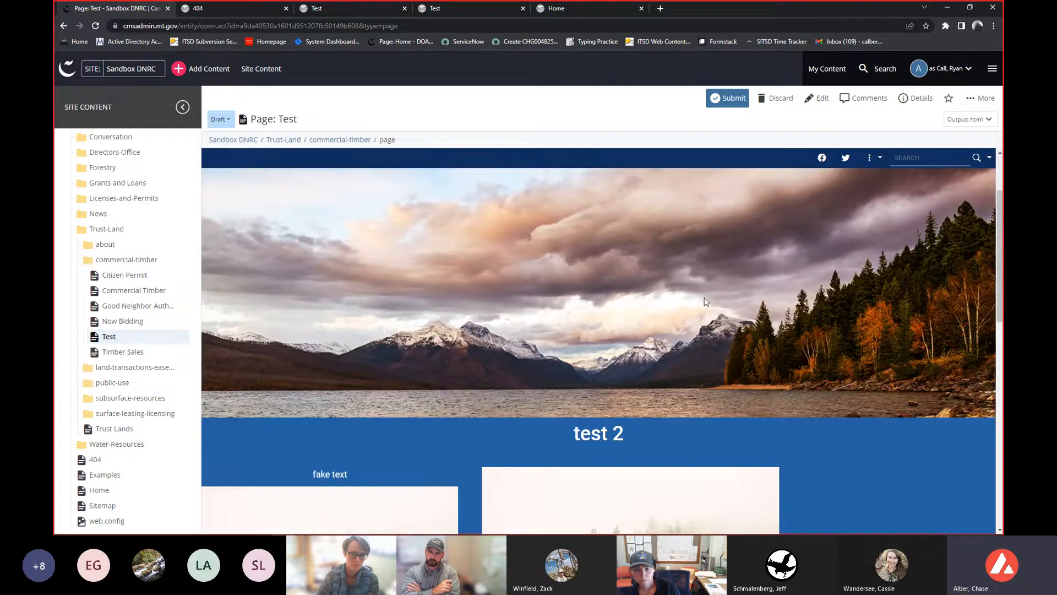
scroll(695, 299, down, 5)
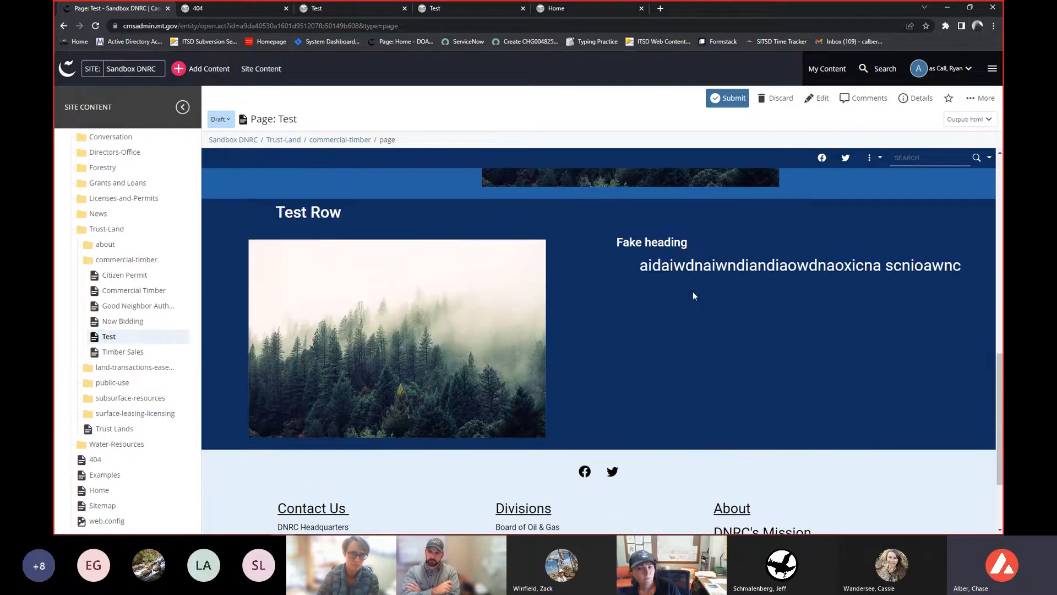
scroll(688, 285, up, 3)
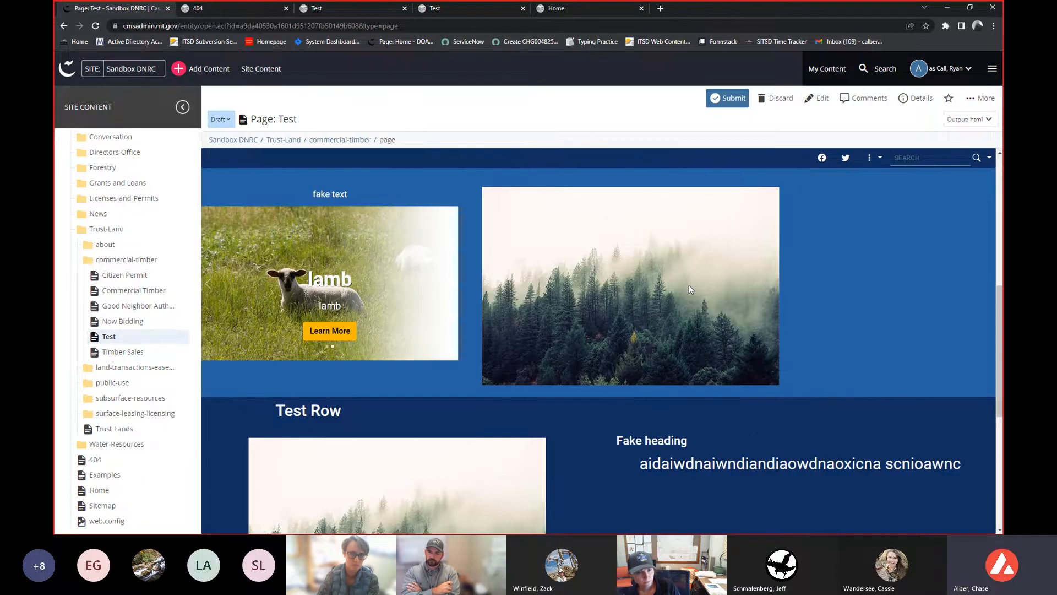
scroll(689, 284, up, 5)
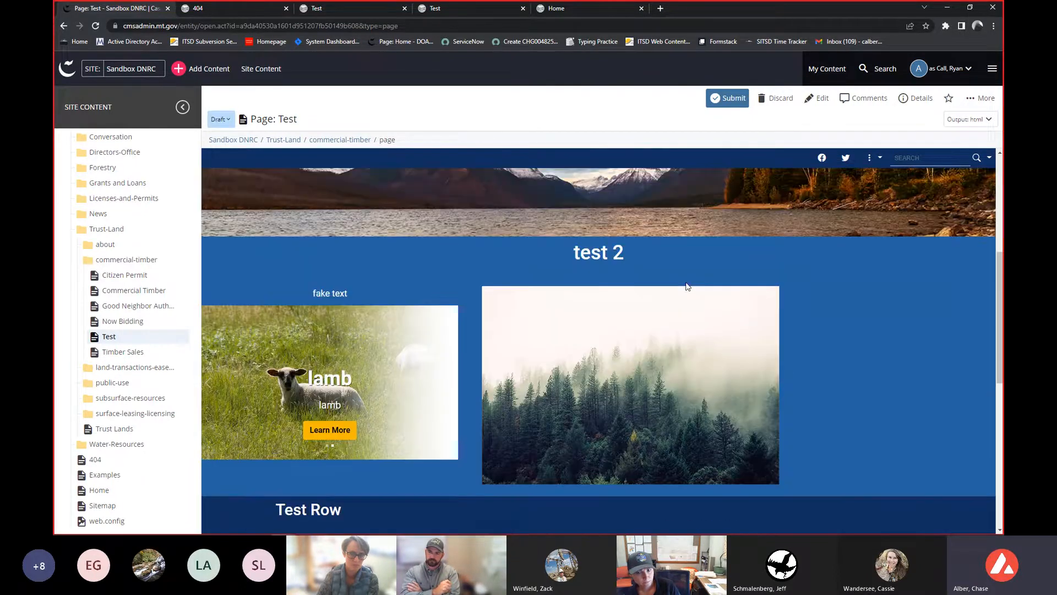
scroll(687, 285, up, 2)
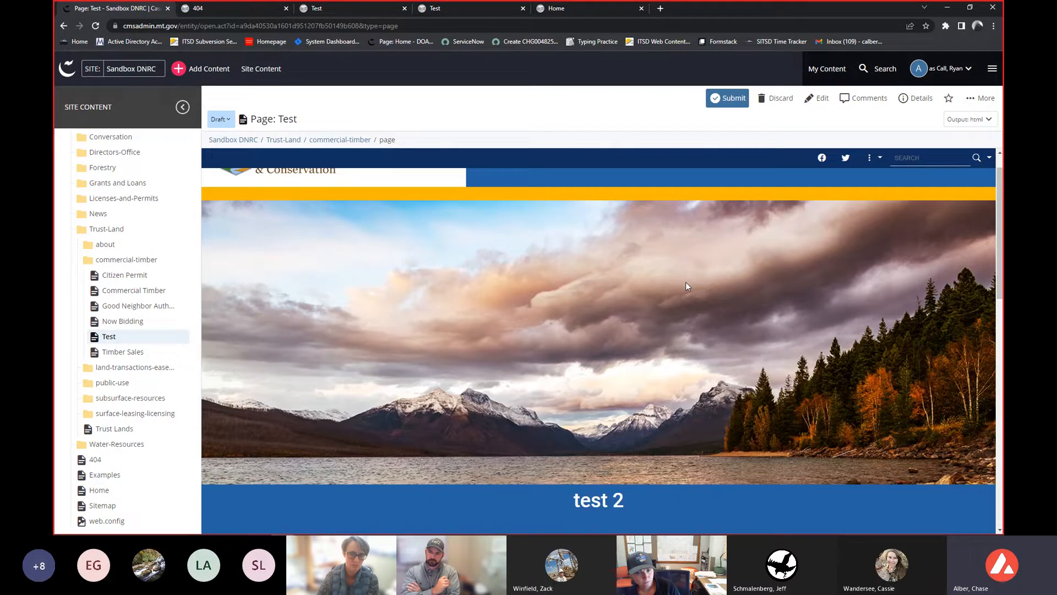
- Resume your normal identity and switch back to the Sandbox DNRC site
click(953, 71)
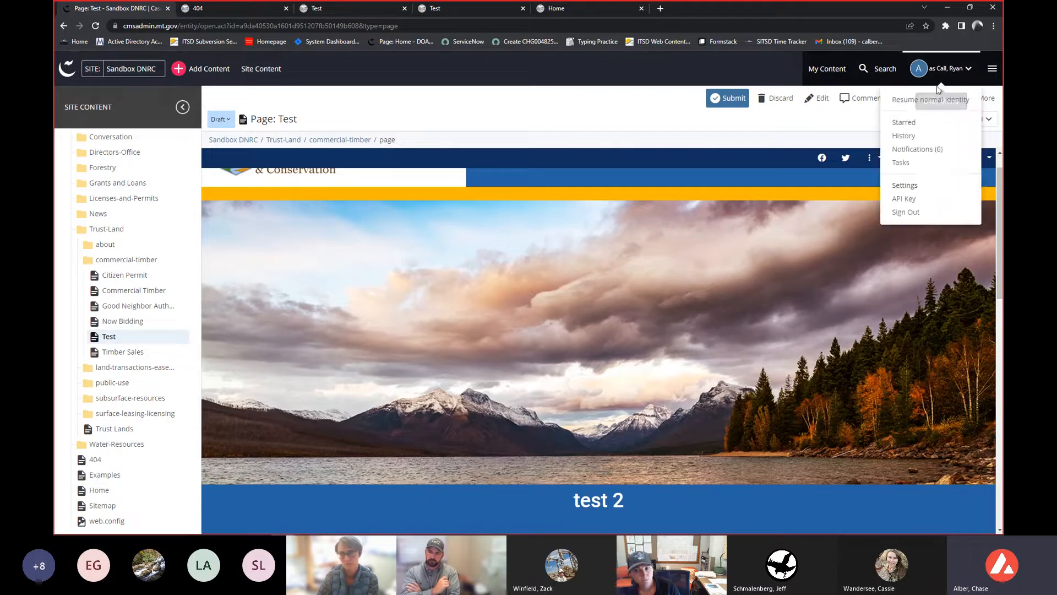
click(899, 101)
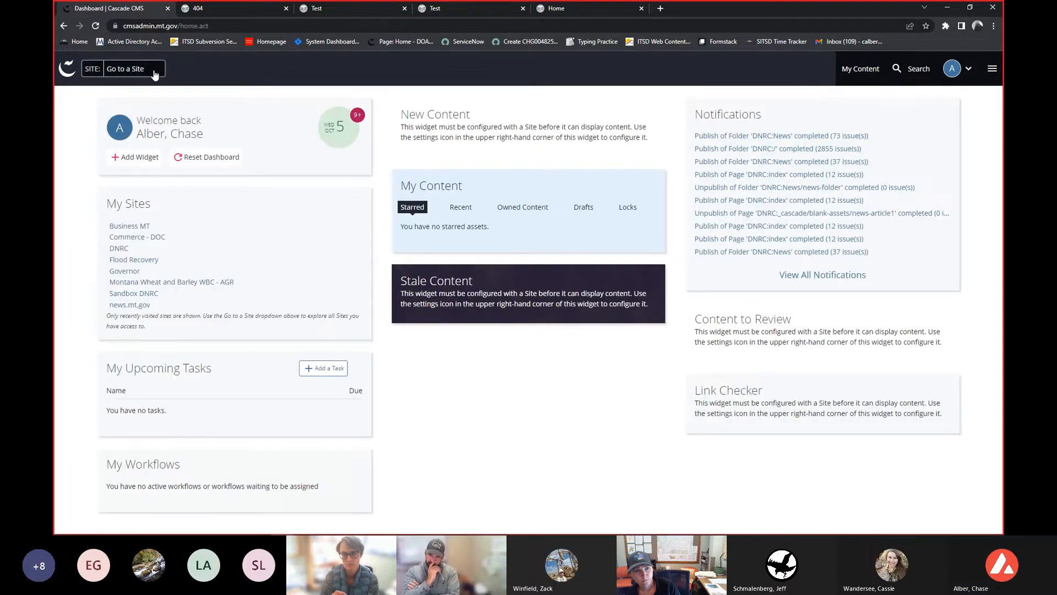
click(153, 69)
text(sand)
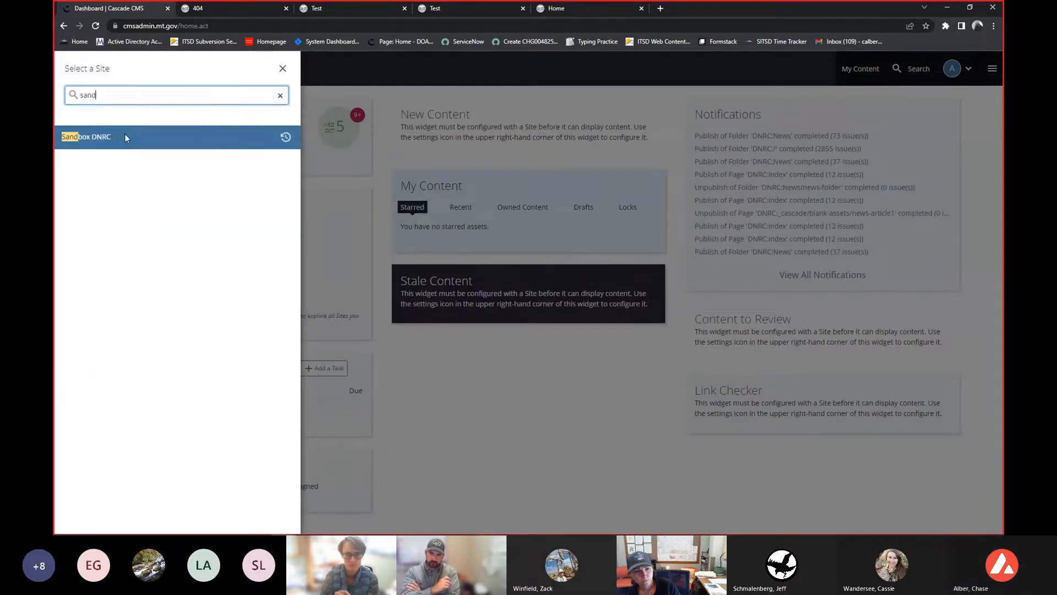
click(123, 135)
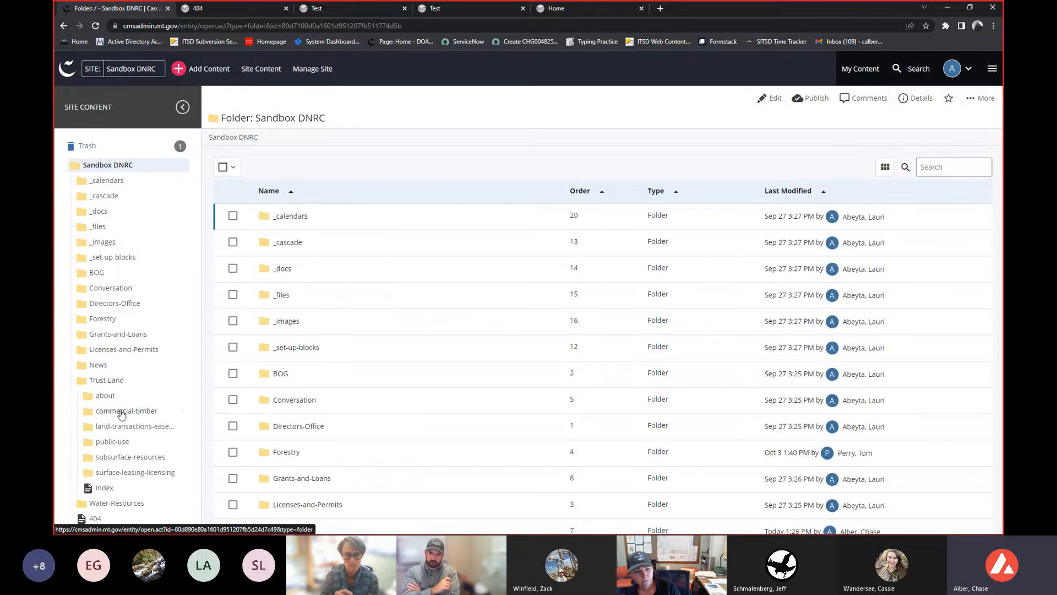
- Open the page in the commercial-timber folder and open its editor twice, closing it each time
click(126, 412)
scroll(124, 430, down, 1)
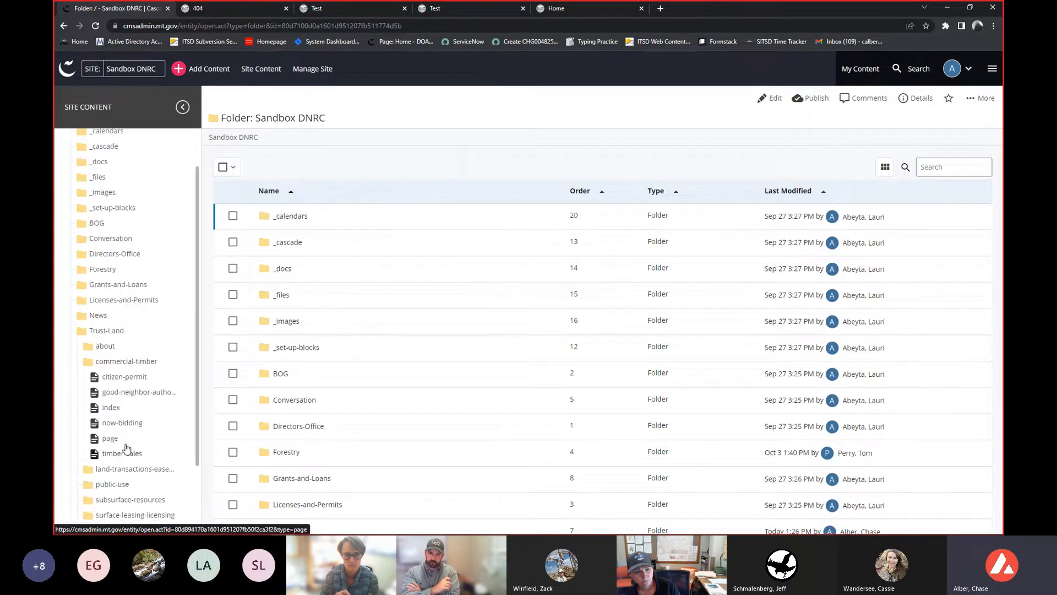
click(110, 438)
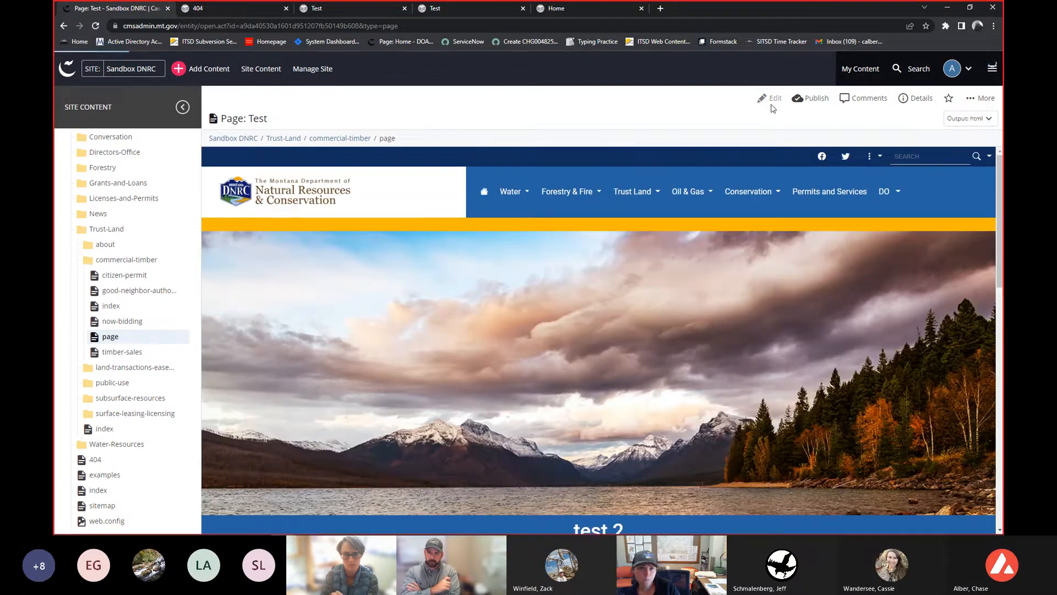
click(771, 101)
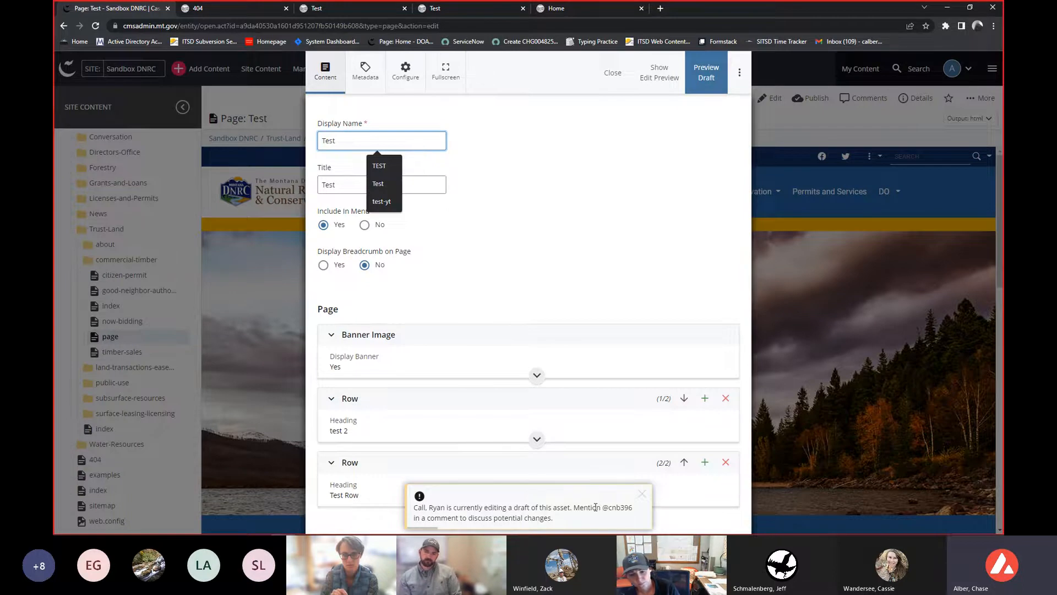
click(612, 72)
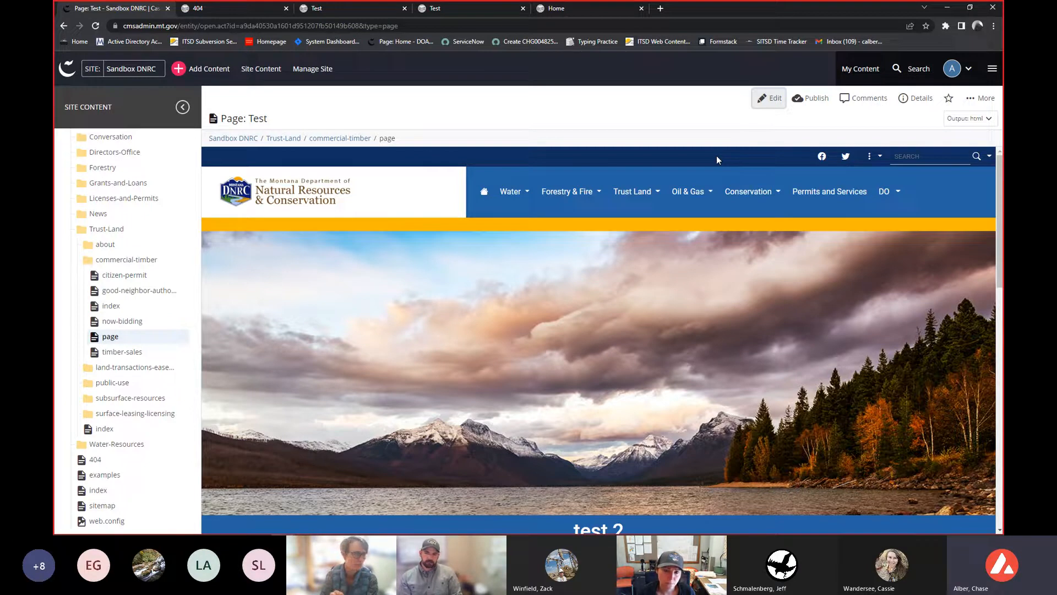
click(770, 99)
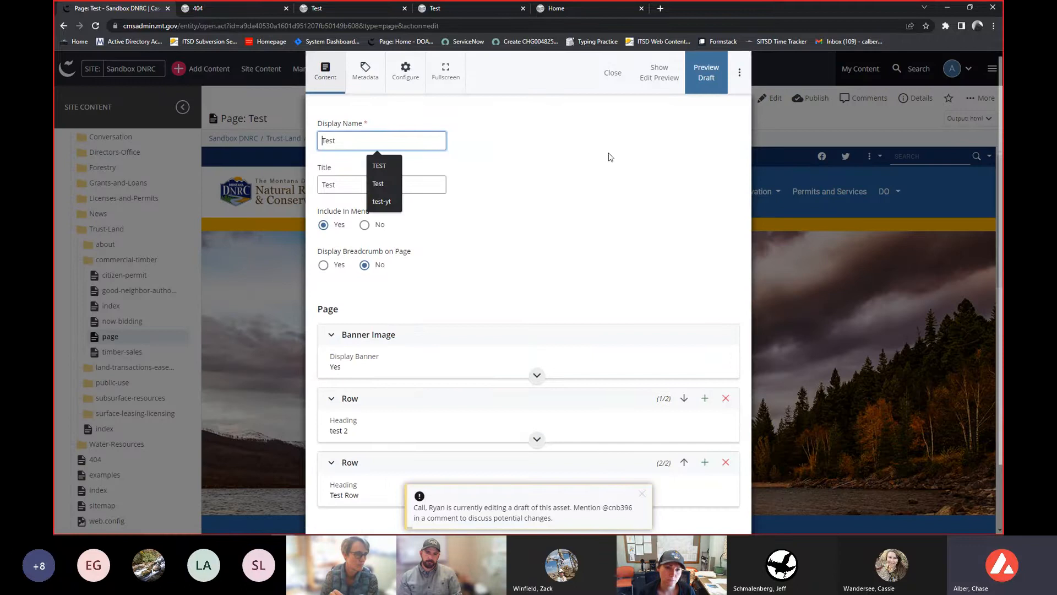
click(613, 72)
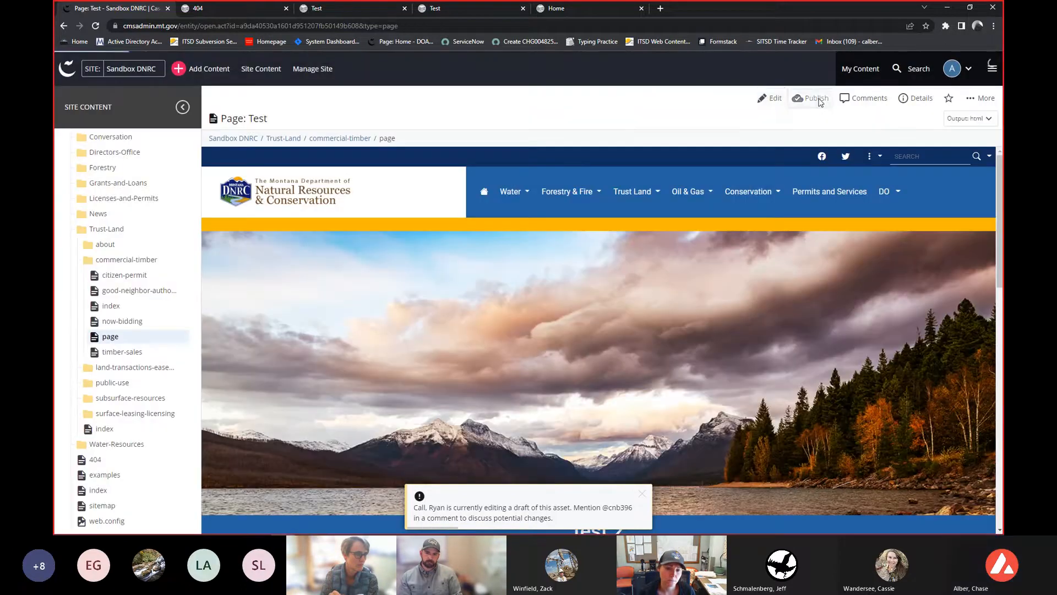
- Open the Publish dialog for the page, dismiss the notification, and cancel without publishing
click(816, 99)
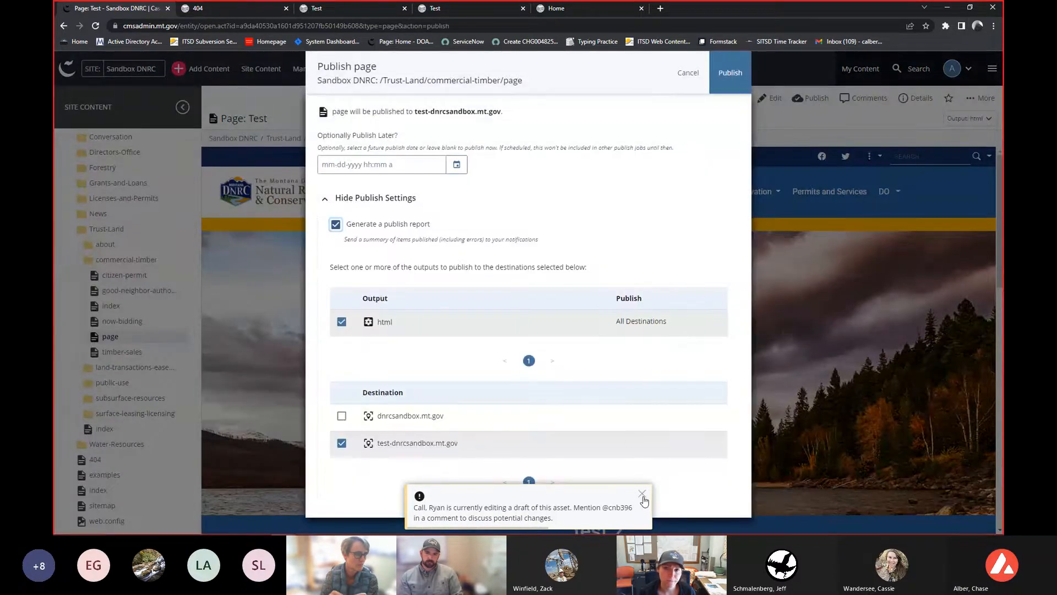
click(642, 493)
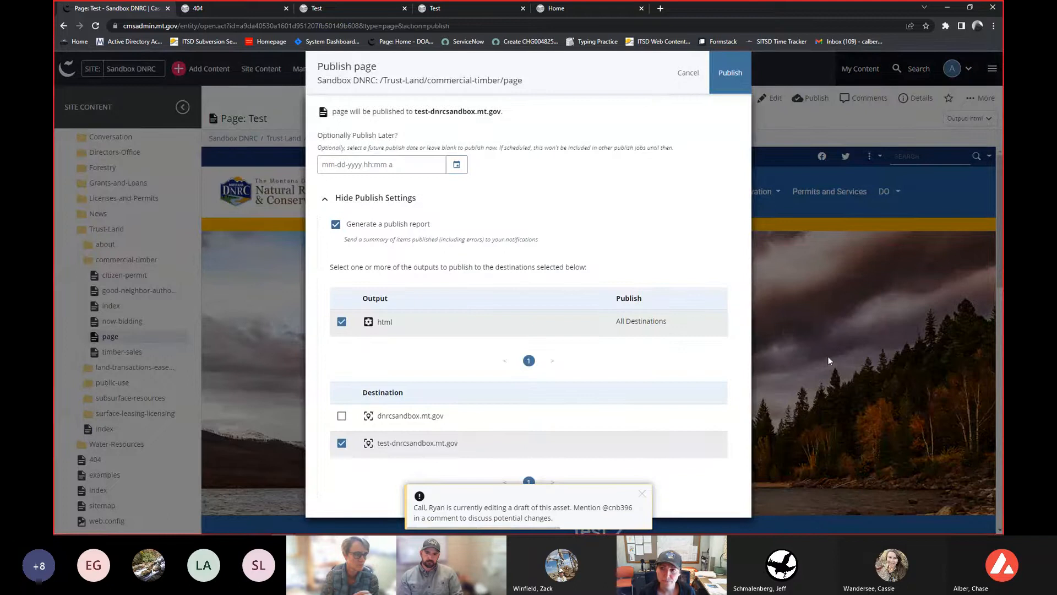
click(683, 70)
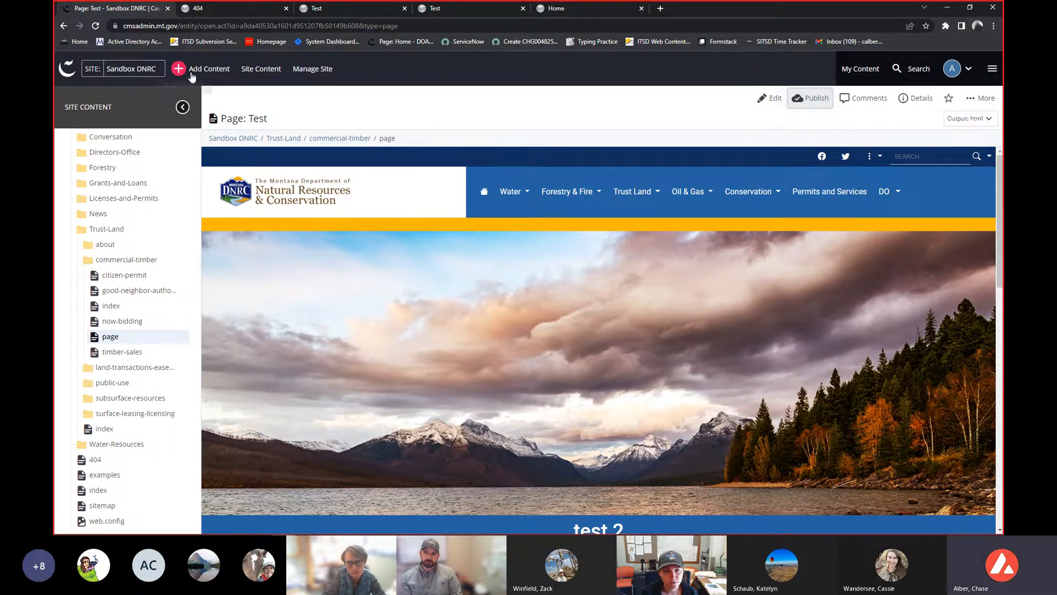
- Open the Administration user list and search it for the other editor's name
click(992, 68)
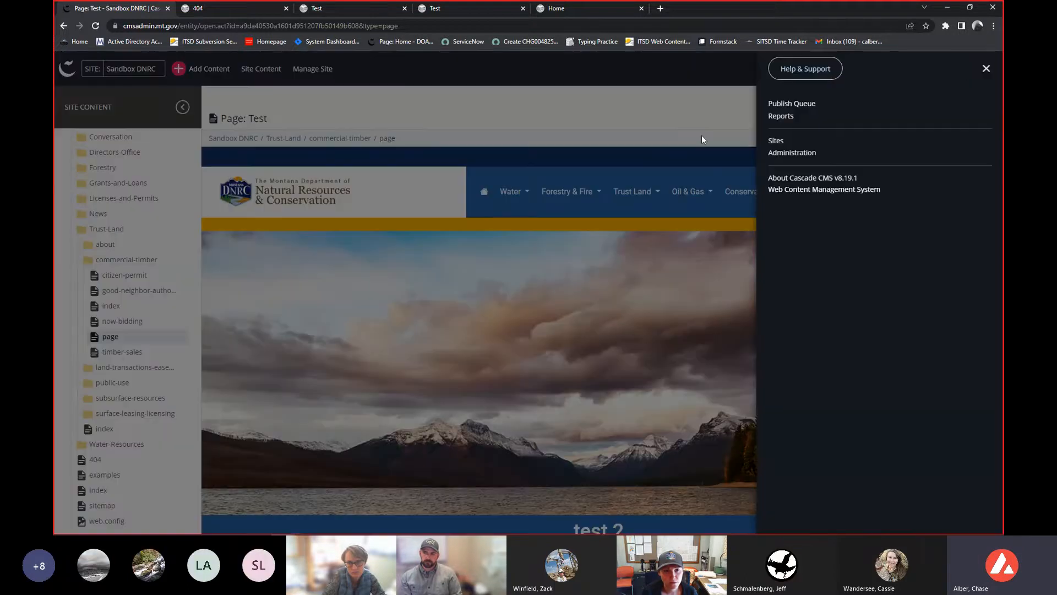
click(775, 145)
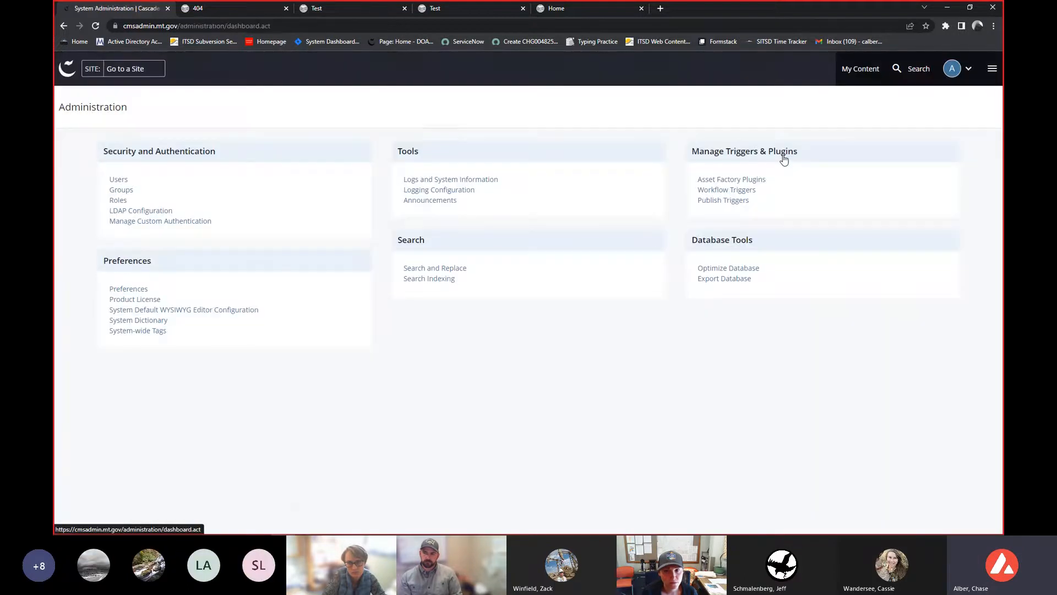
click(118, 180)
click(924, 200)
text(ryan)
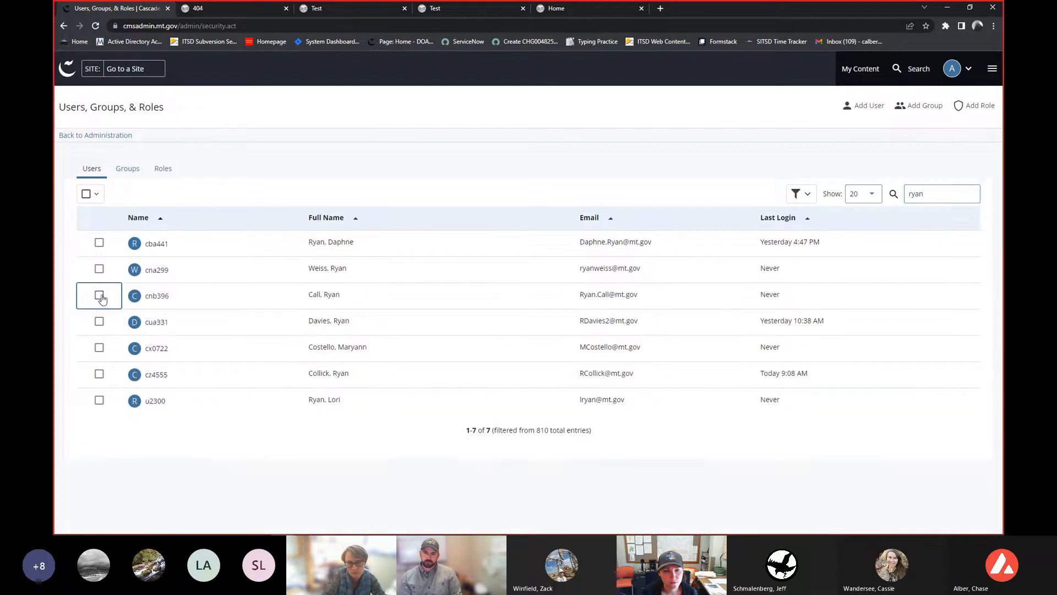
- Select the other editor's account, masquerade as that user, and open the Sandbox DNRC site
click(99, 295)
click(116, 196)
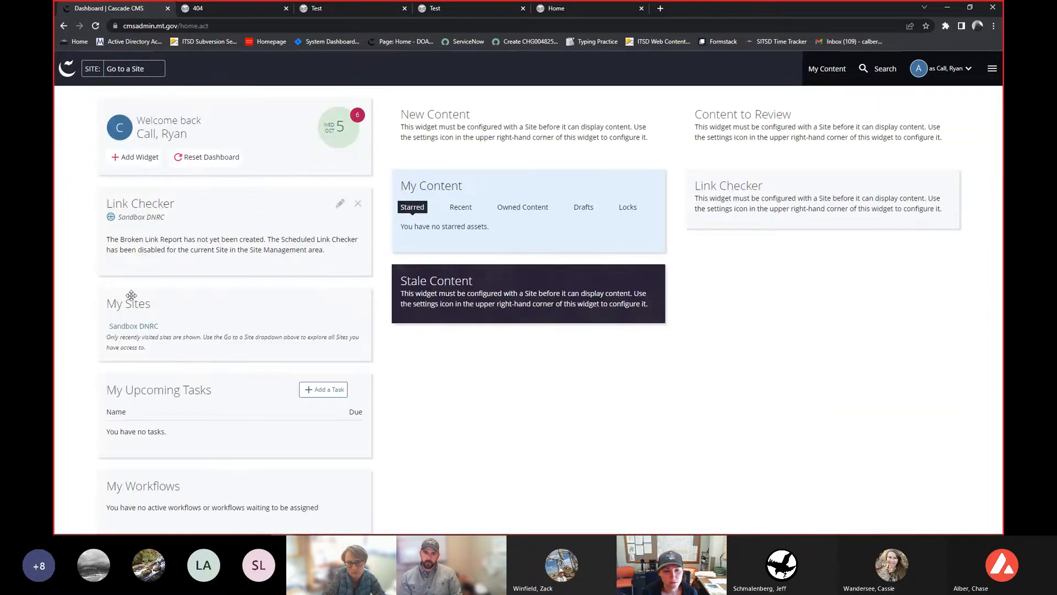
click(123, 326)
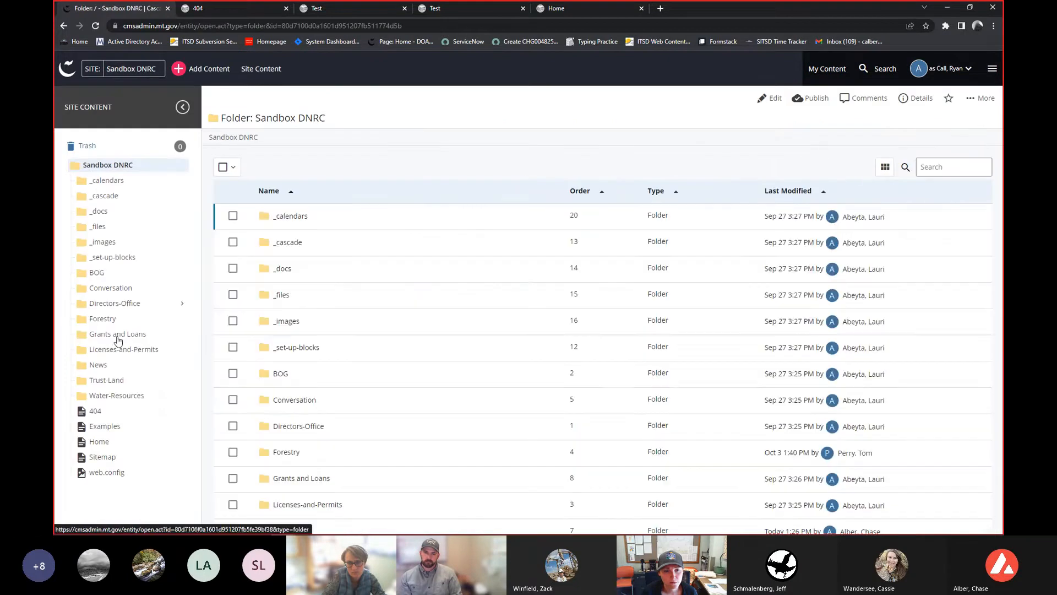
- Expand the Trust-Land and commercial-timber folders and open the Test page as the masqueraded user
click(106, 380)
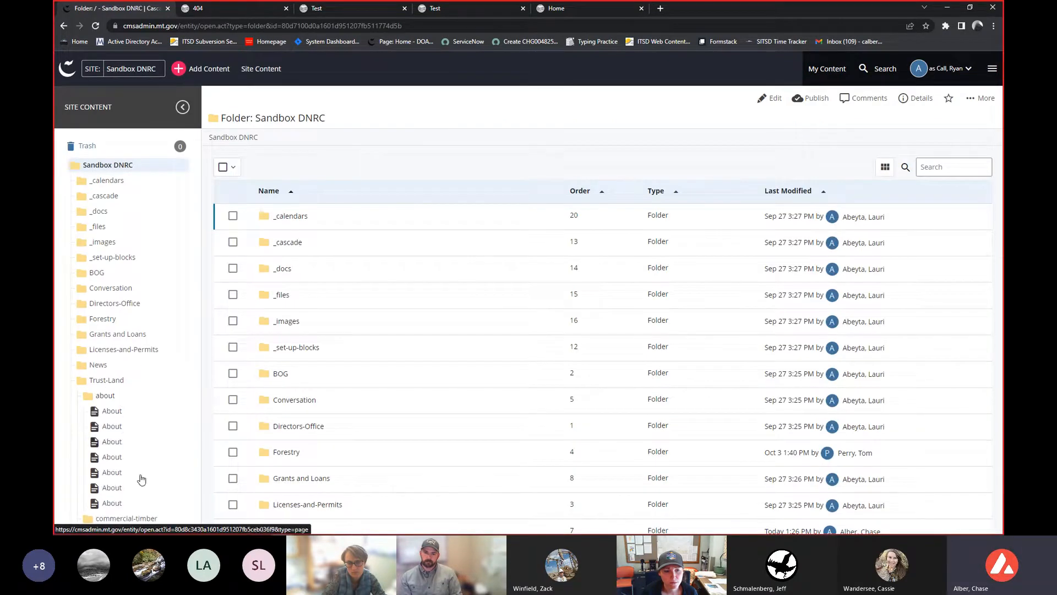
click(118, 396)
click(126, 412)
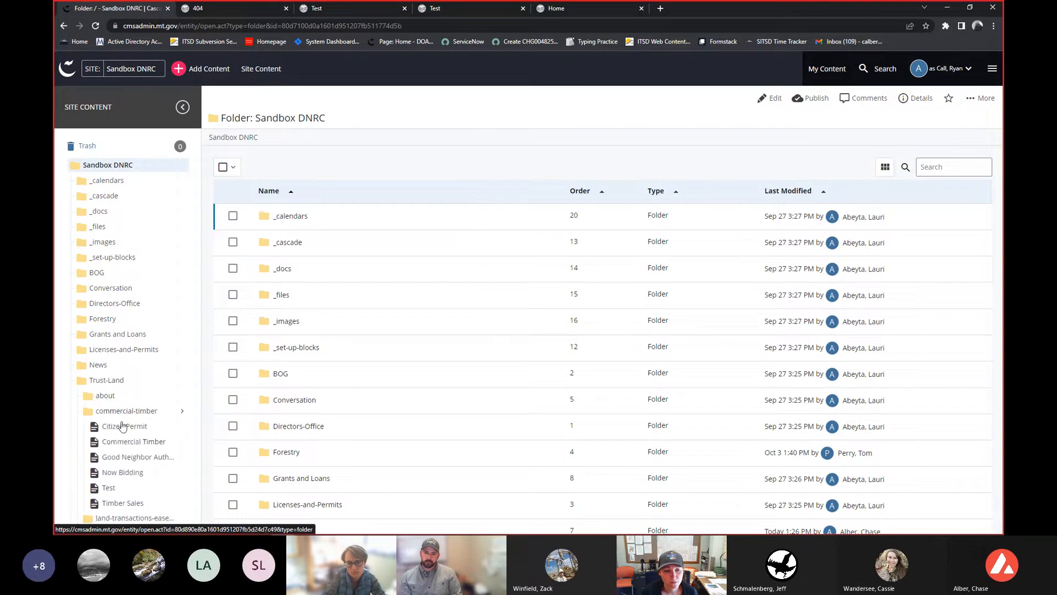
scroll(115, 438, down, 1)
click(112, 438)
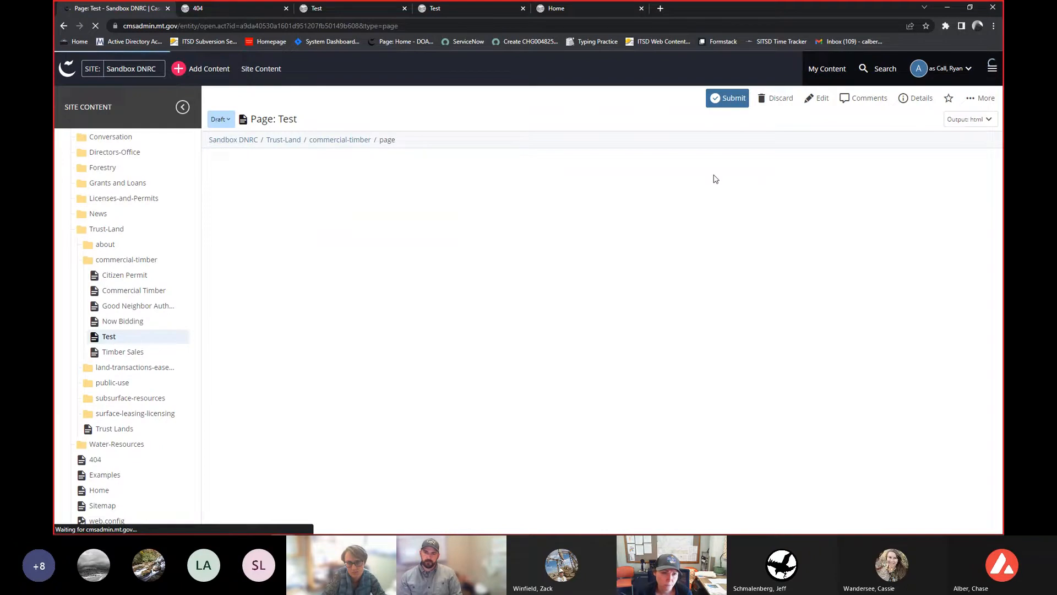
- Switch the Test page view from the draft to the current version
click(221, 119)
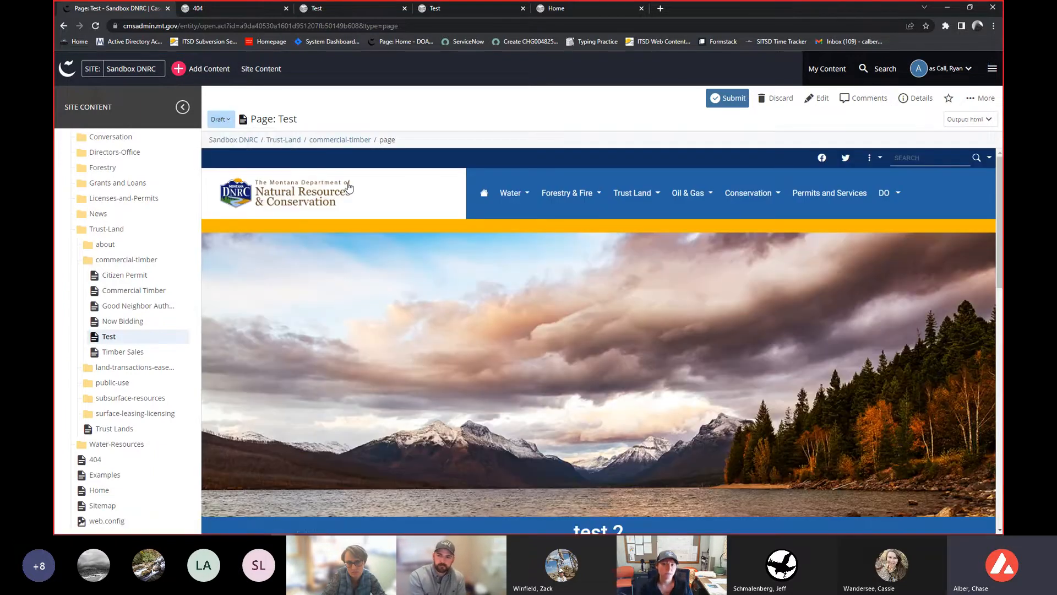
scroll(644, 329, down, 15)
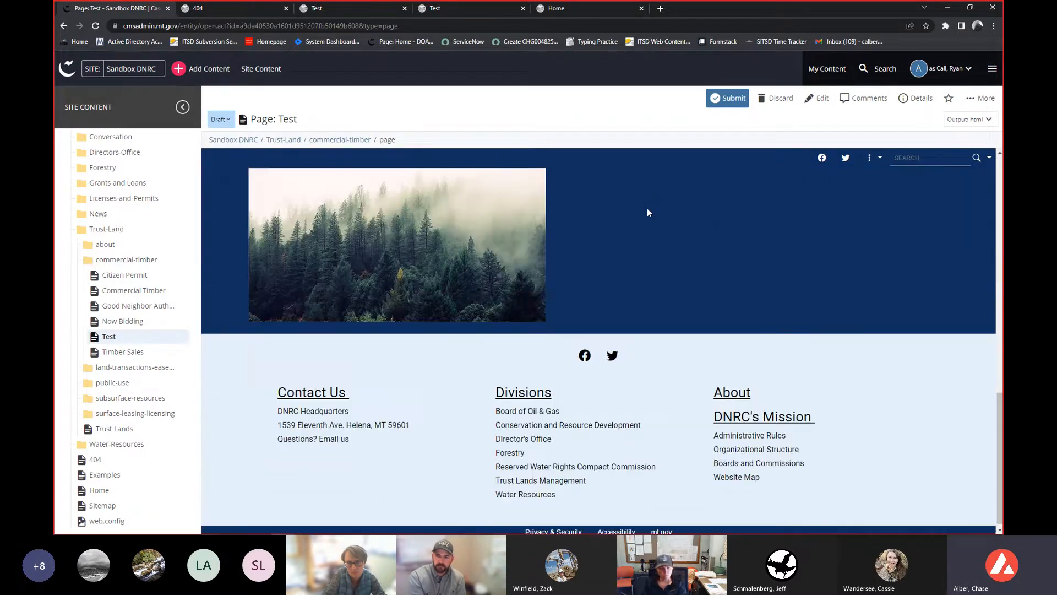
scroll(404, 289, up, 12)
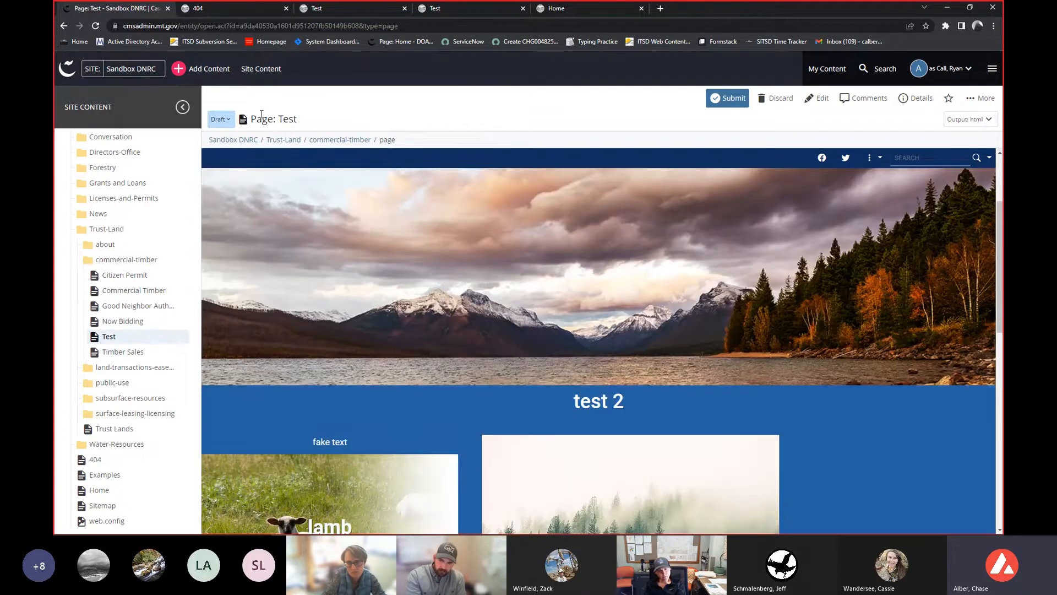
click(220, 119)
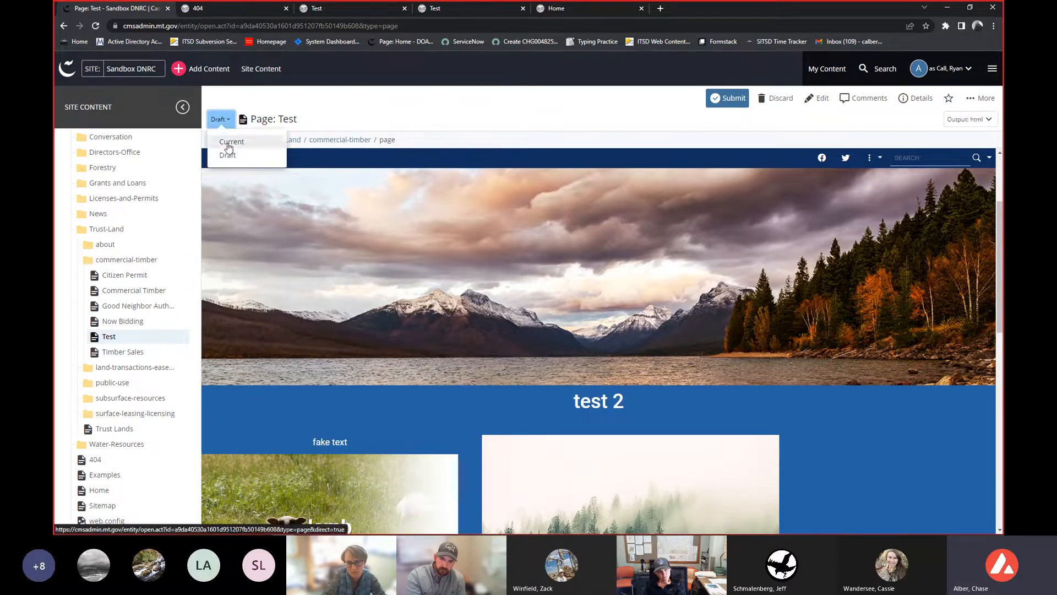
click(228, 143)
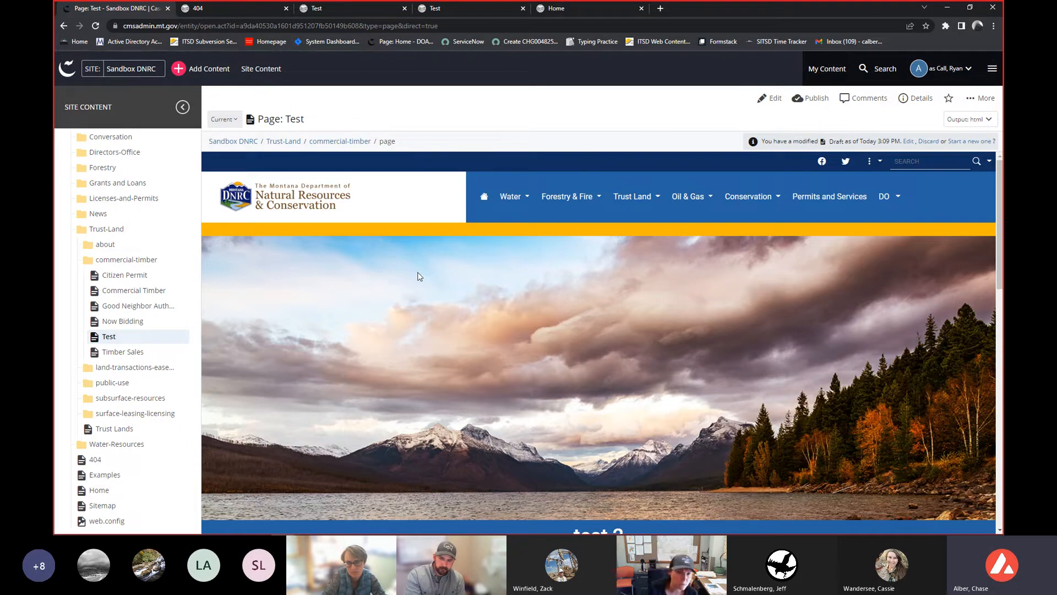
- Switch the page view back to the Draft version
scroll(411, 276, down, 2)
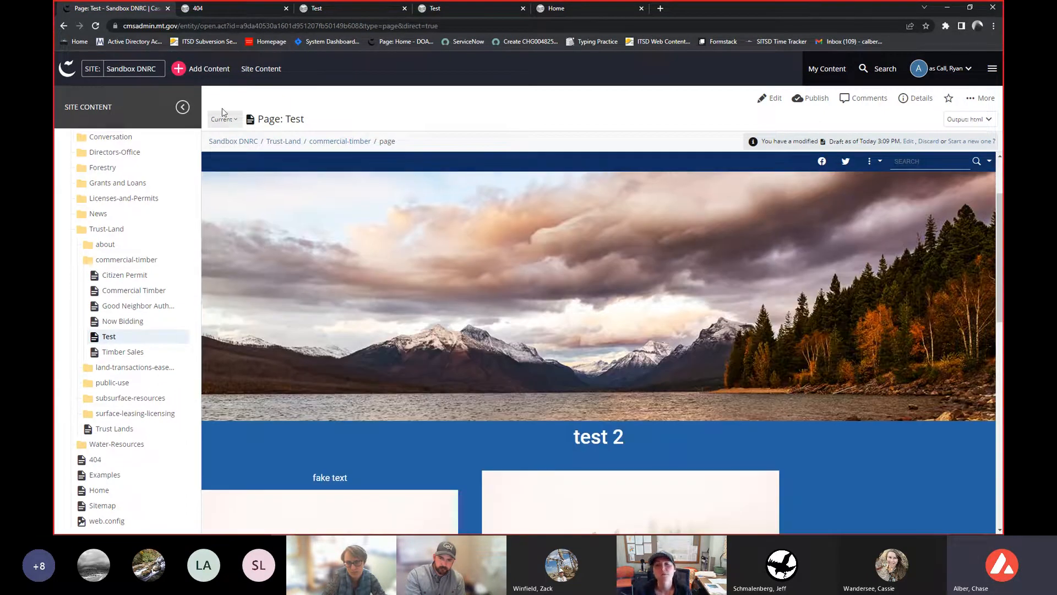
click(232, 123)
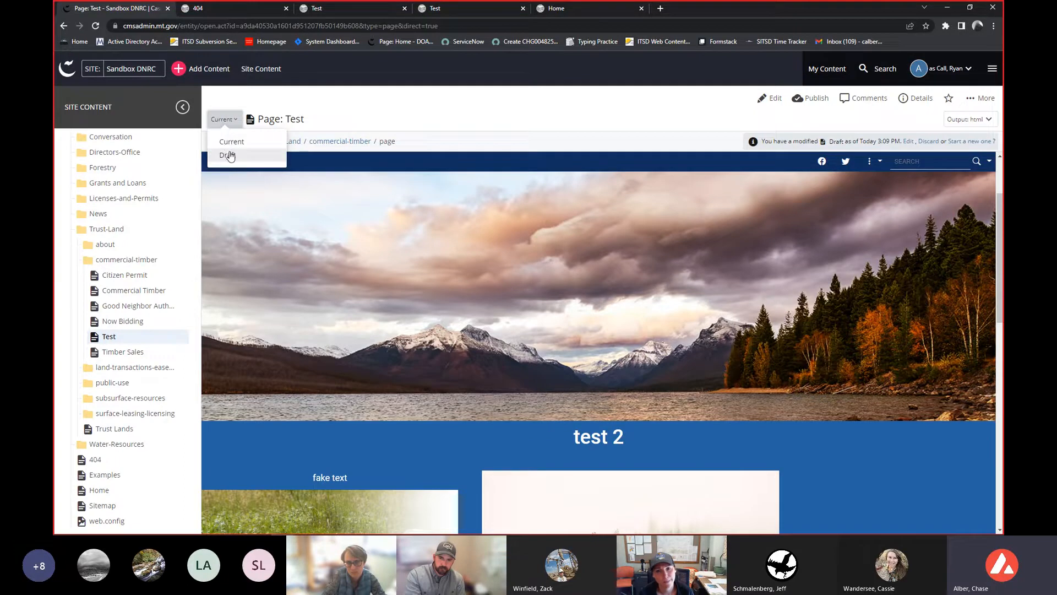
click(402, 99)
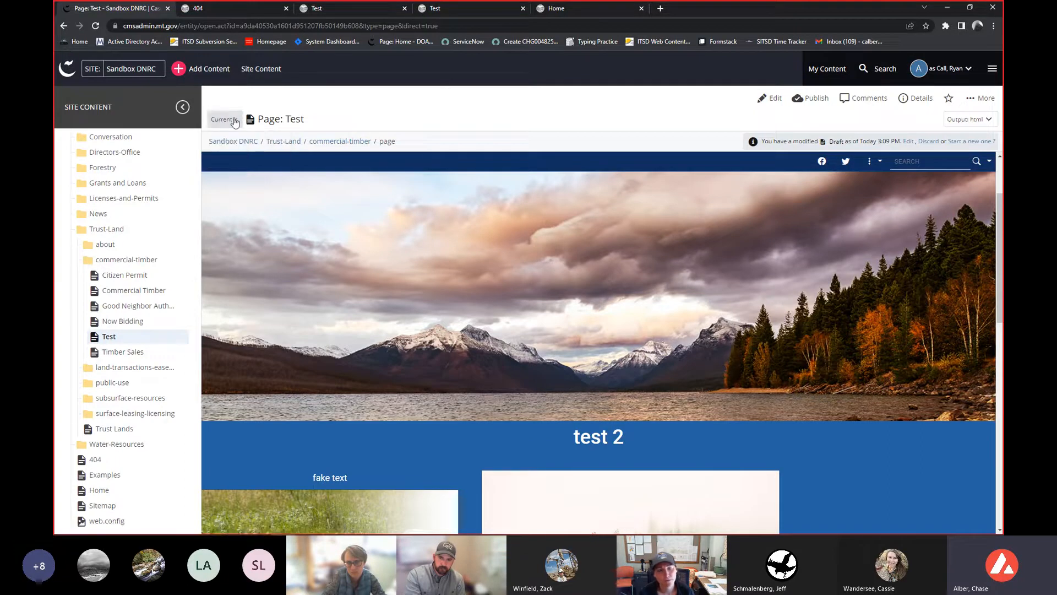
scroll(469, 297, down, 3)
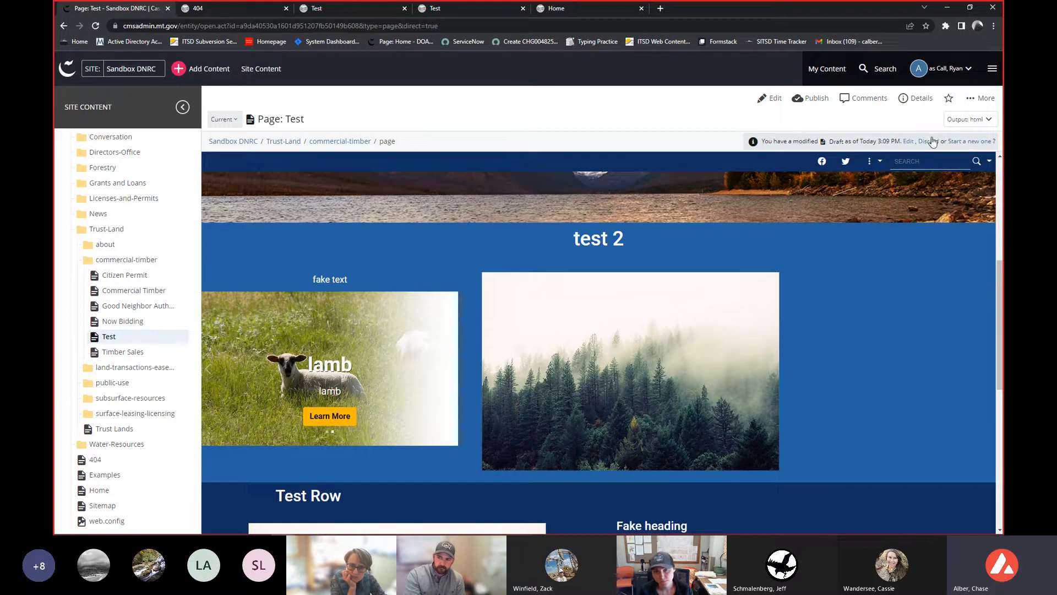
click(231, 121)
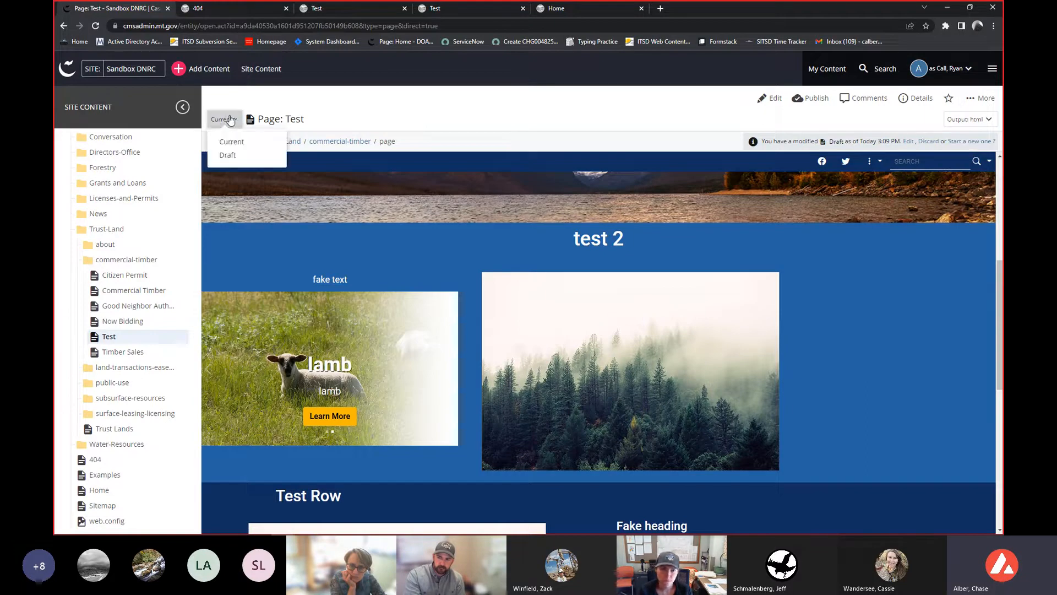
click(233, 158)
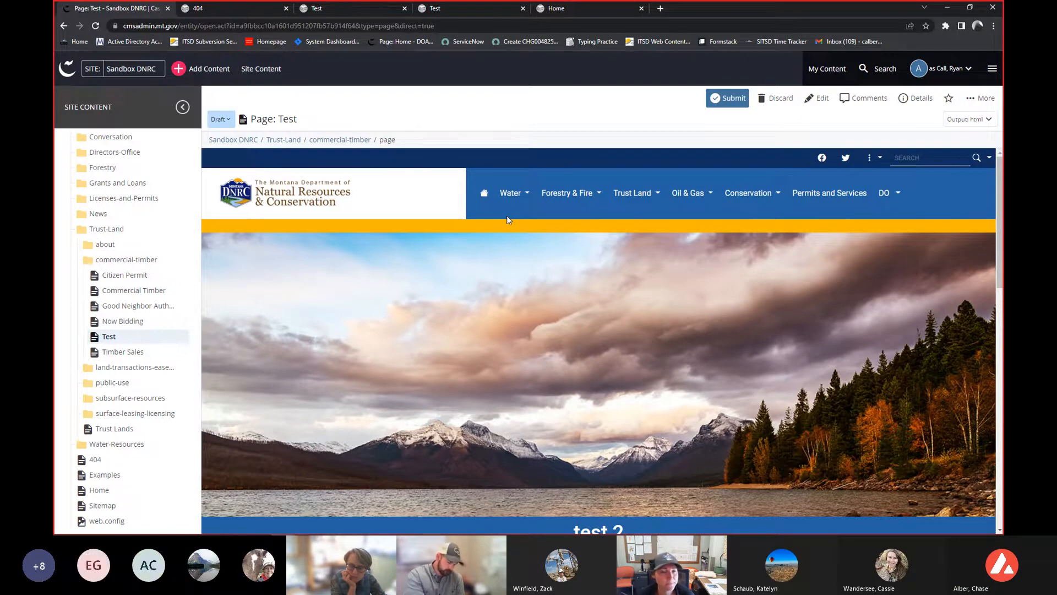
- Submit the draft with the comment "Updated Display Name from 'Test' to 'Test 2'." after the content check
mouse_move(502, 209)
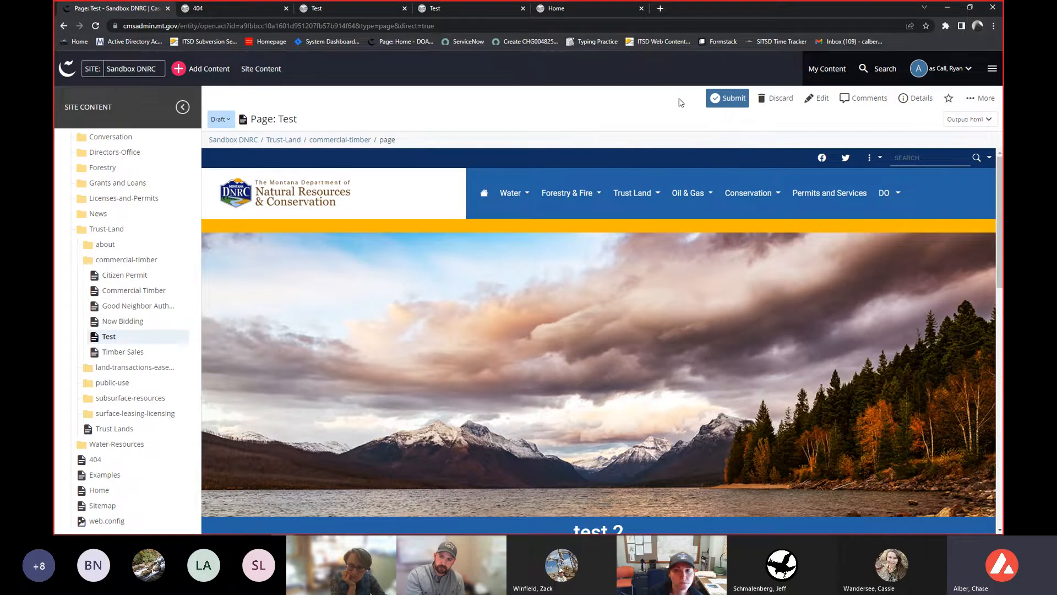
mouse_move(570, 193)
scroll(540, 295, down, 2)
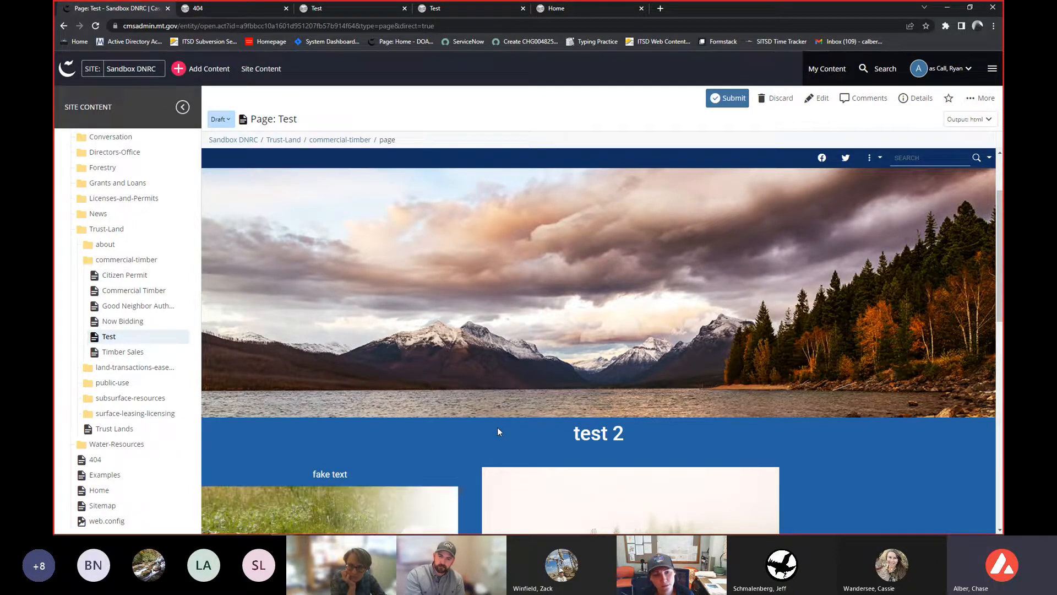
click(220, 119)
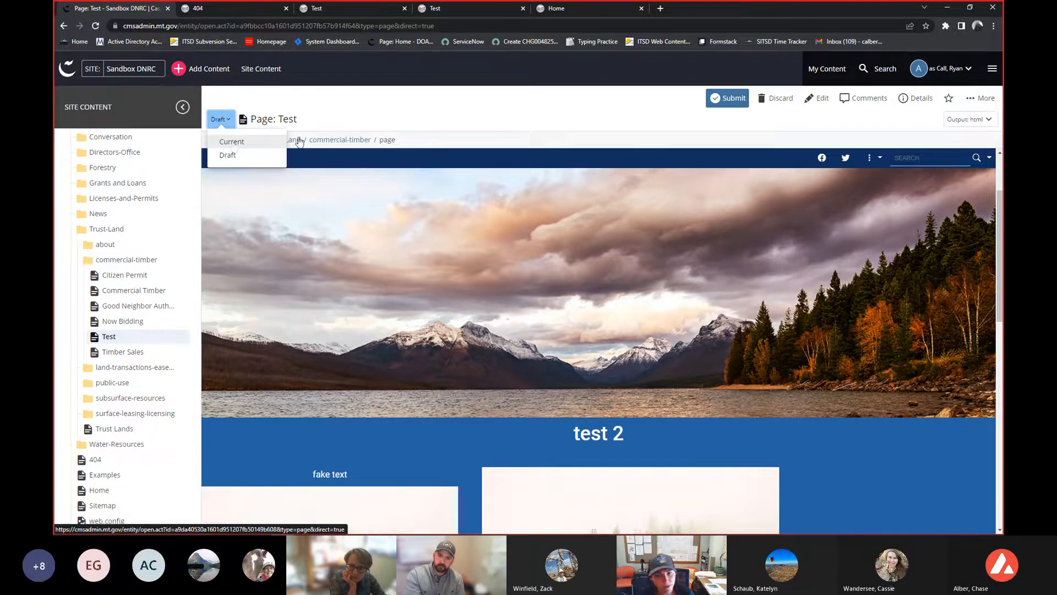
click(727, 105)
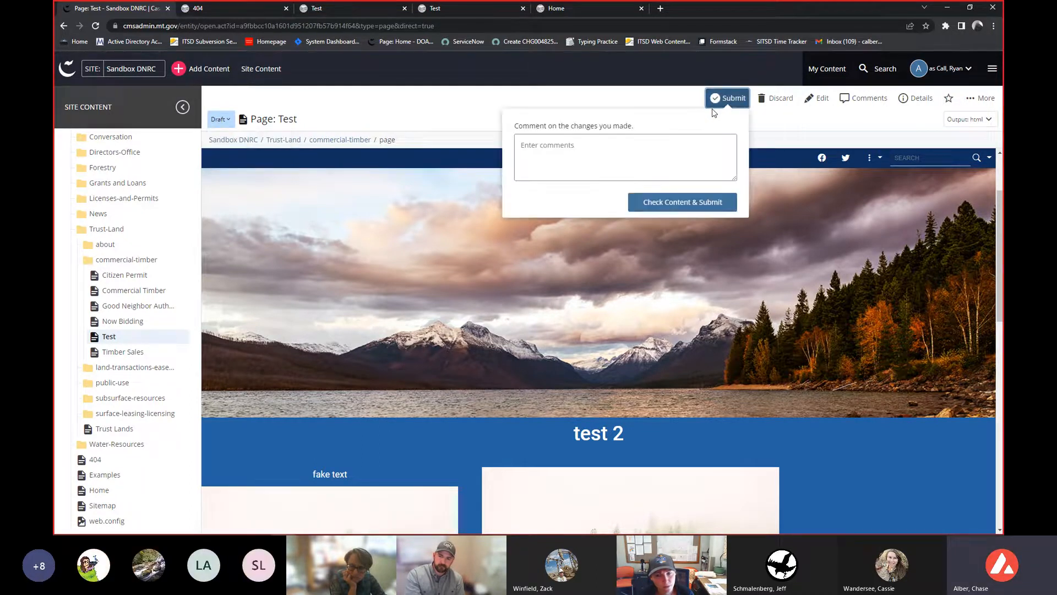
text(Updated Display Name from 'Test' to 'Test 2'.)
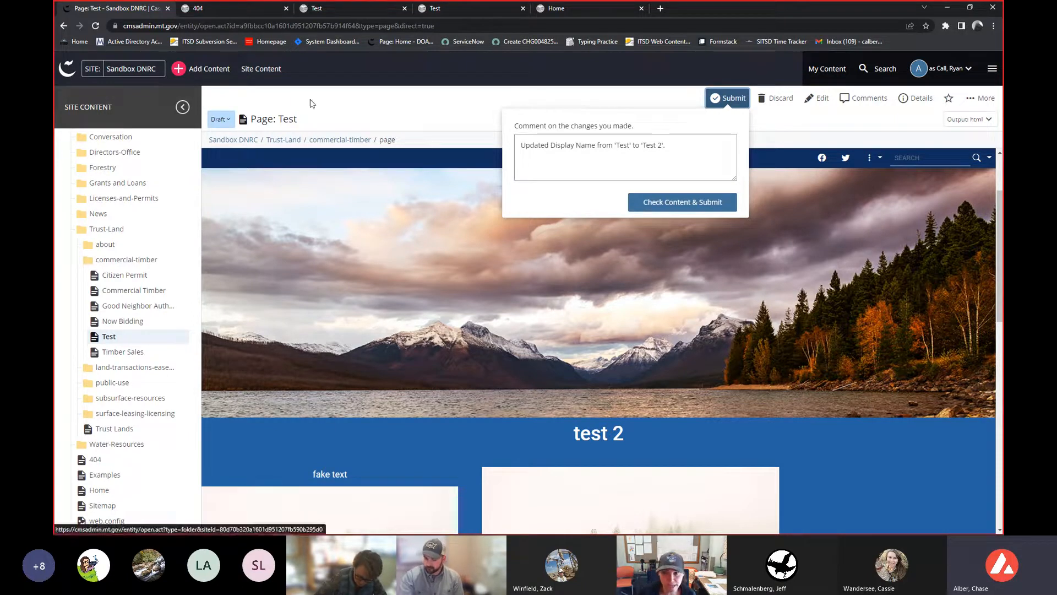
click(699, 160)
key(ctrl+a)
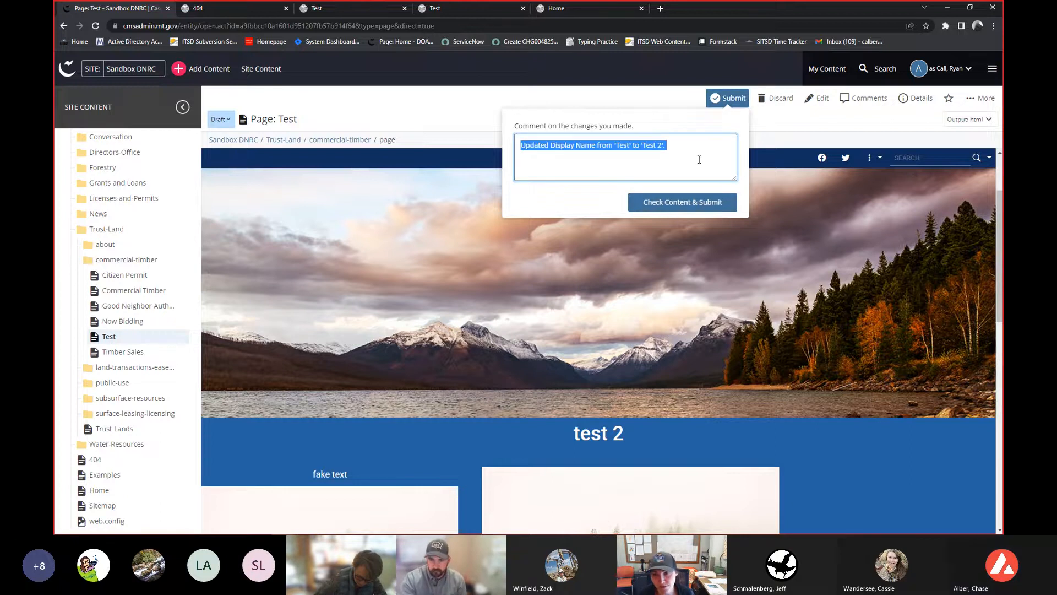
click(682, 207)
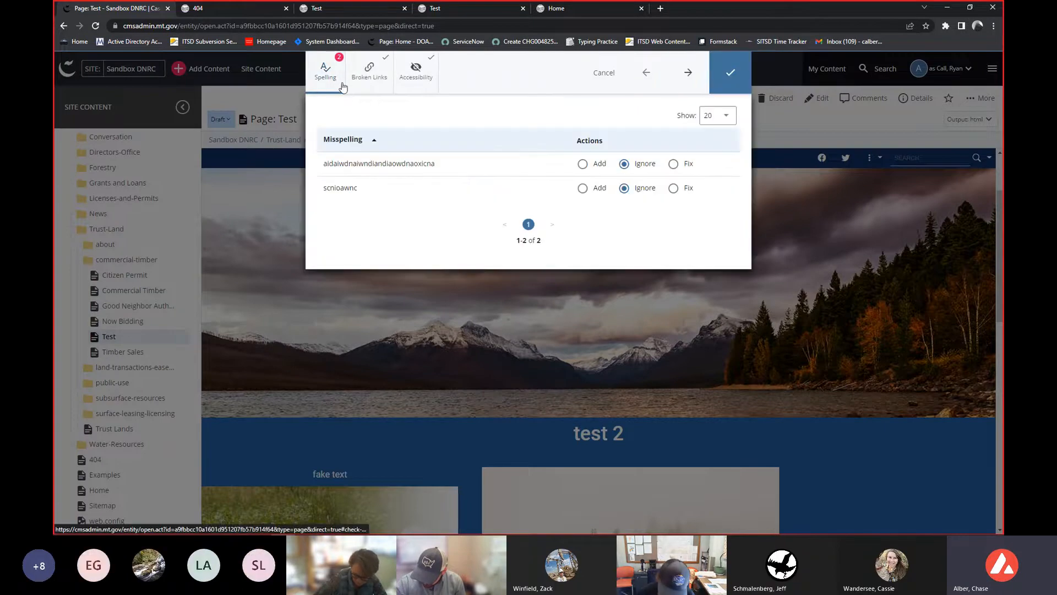
click(730, 66)
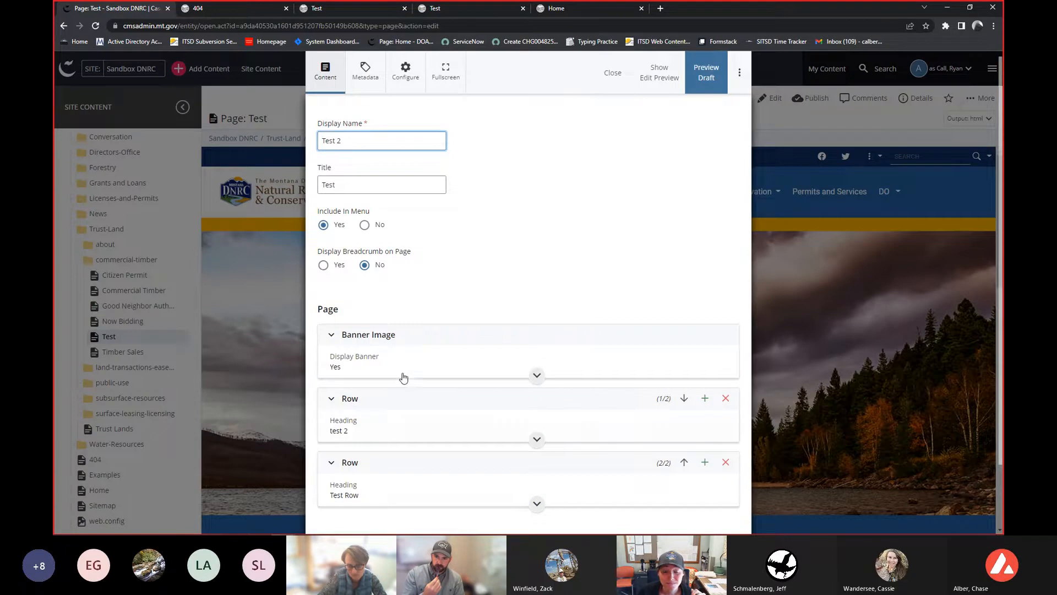
- Expand the first row's first widget and replace its content text with "draft > cascade > test > prod"
click(397, 405)
scroll(397, 408, down, 5)
scroll(399, 407, down, 5)
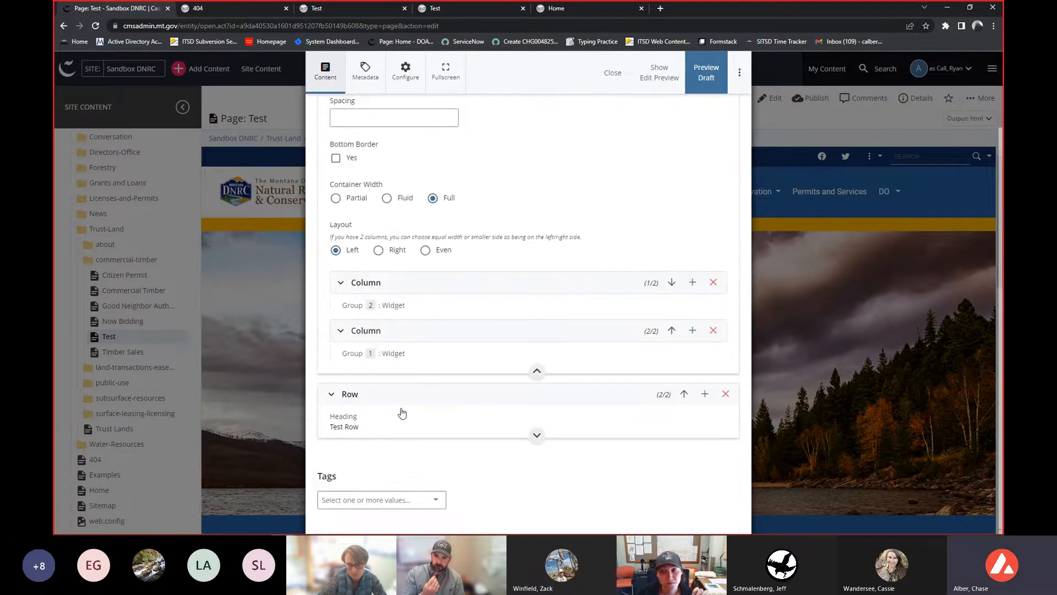
click(447, 284)
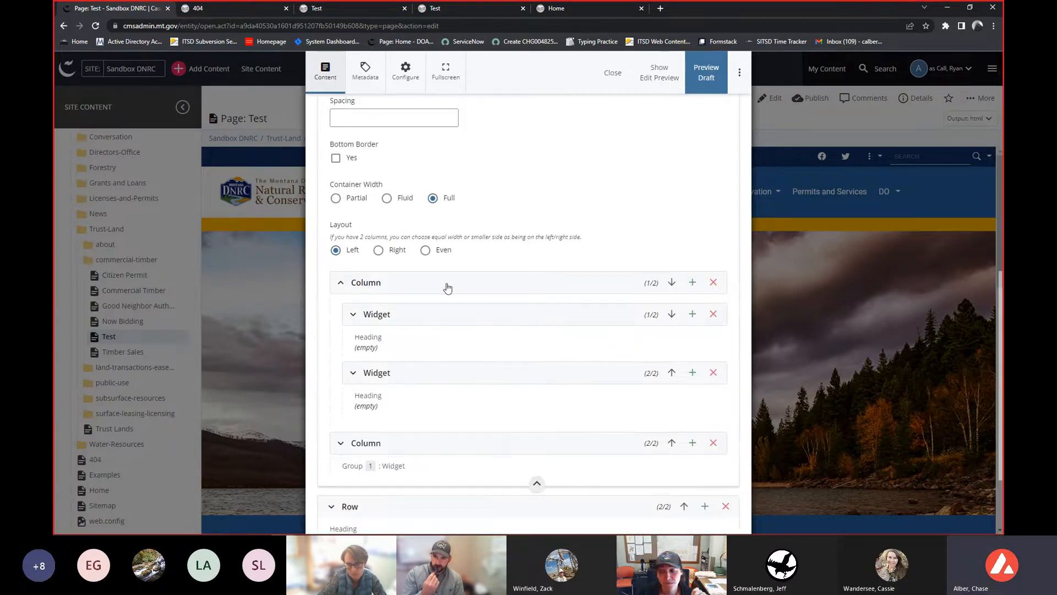
click(441, 314)
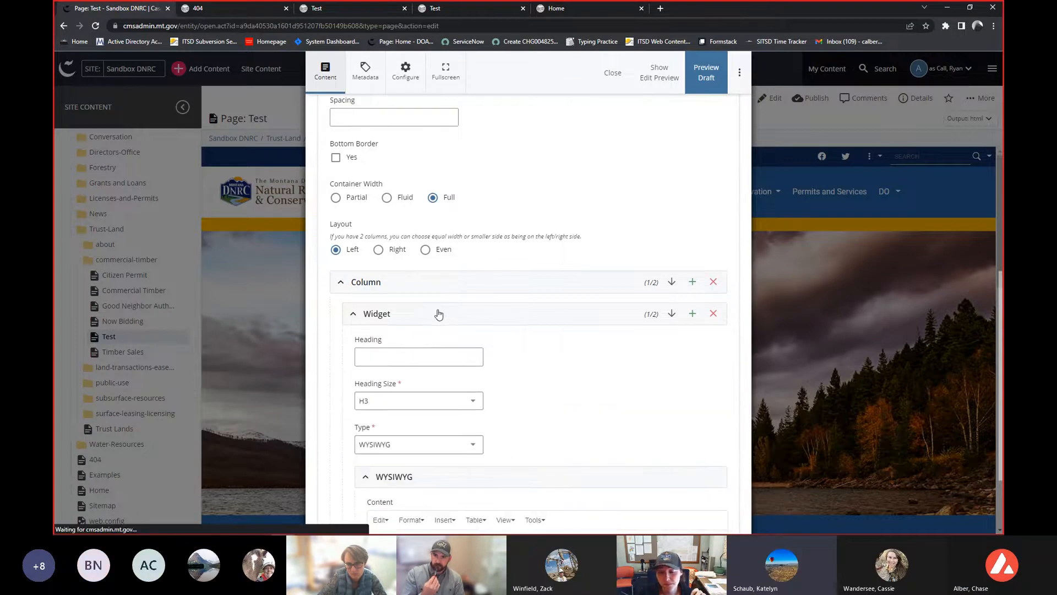
scroll(439, 314, down, 4)
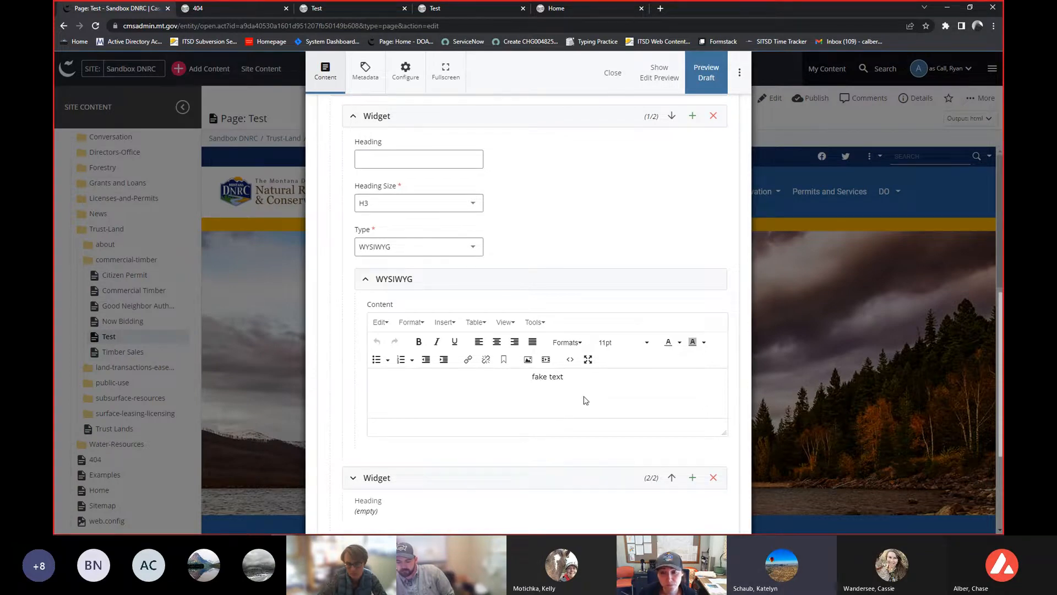
triple_click(551, 377)
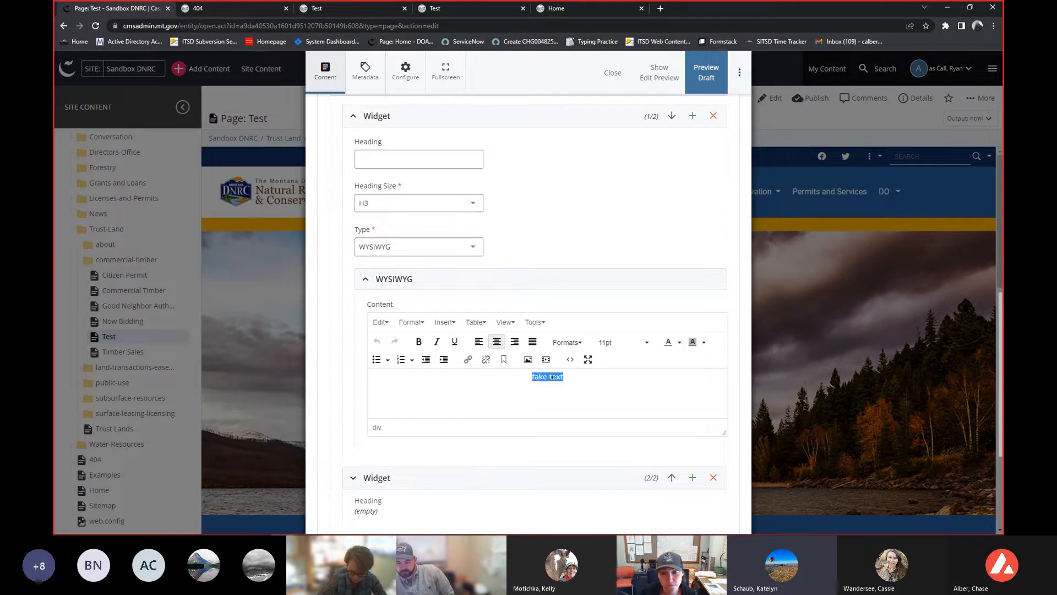
key(BackSpace)
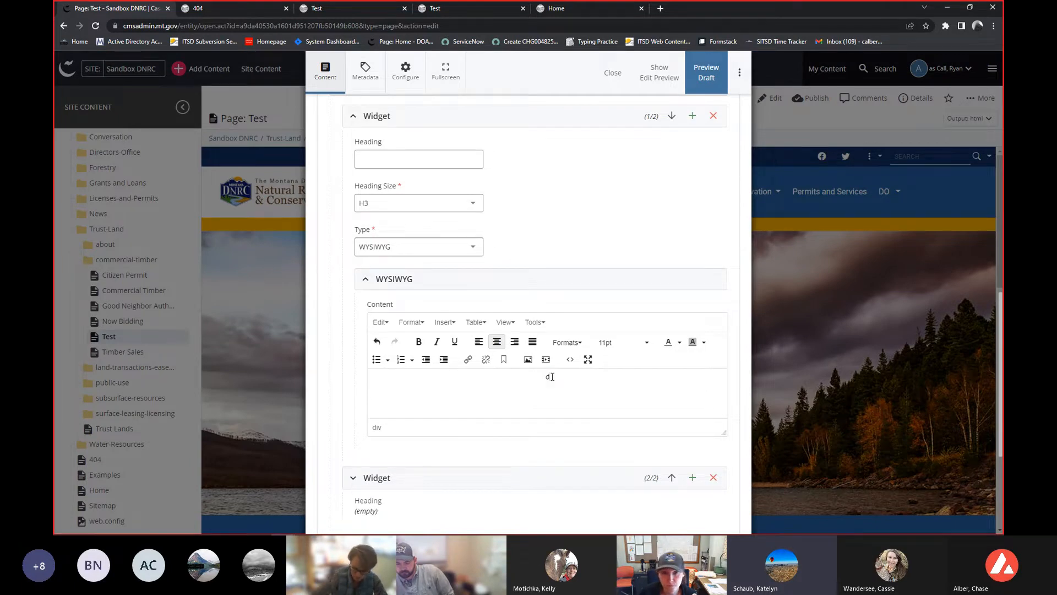
text(draft > )
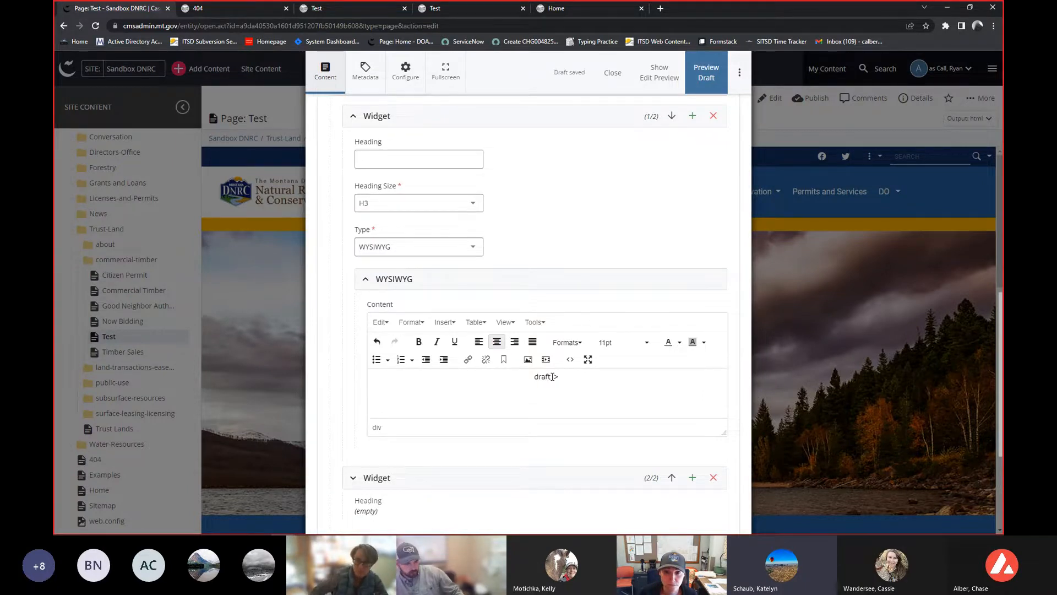
text(casca)
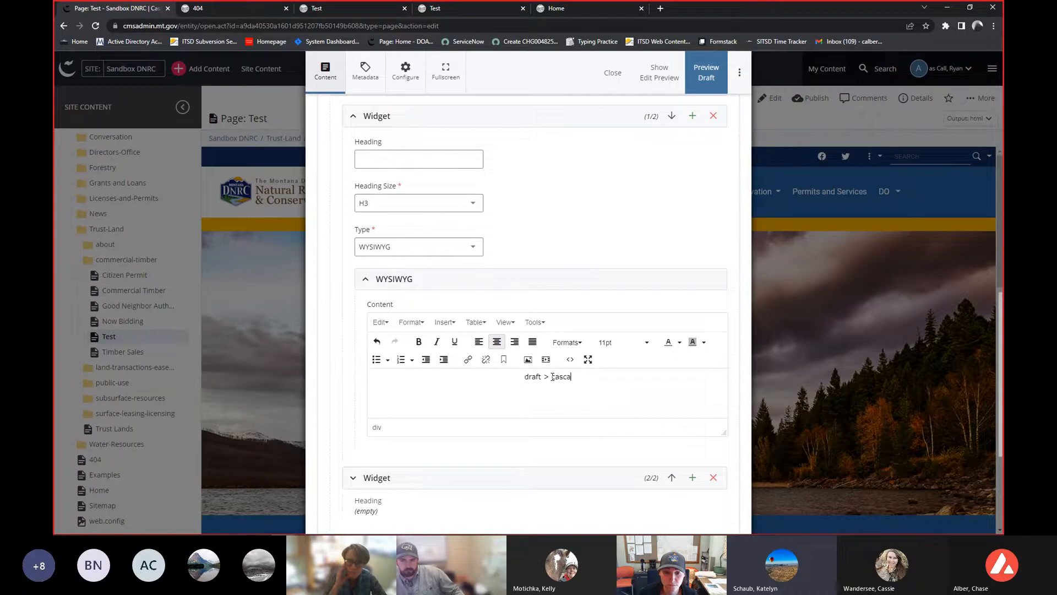
text(de > te)
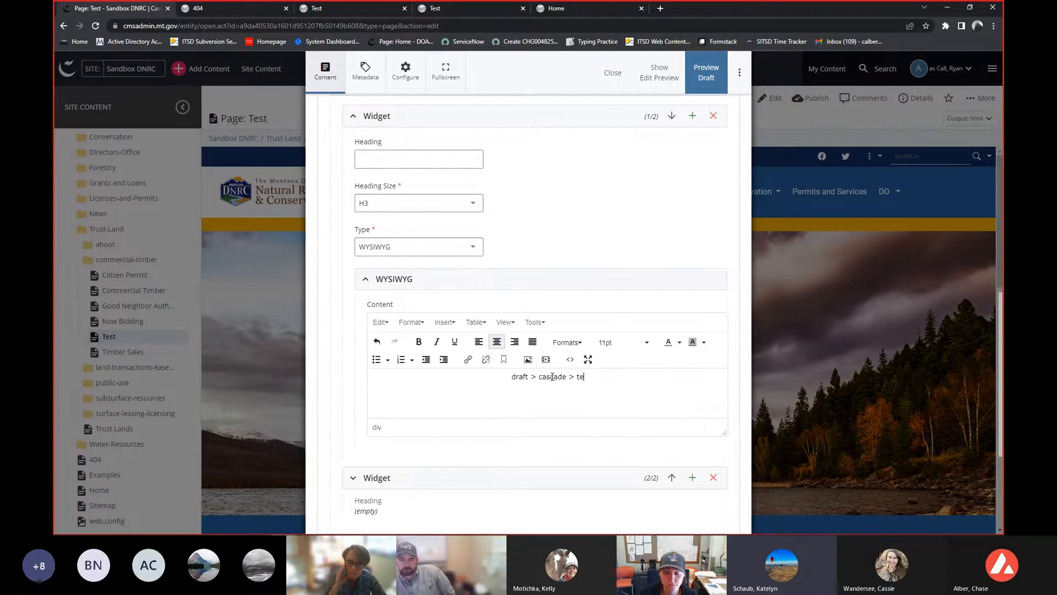
text(st > prod)
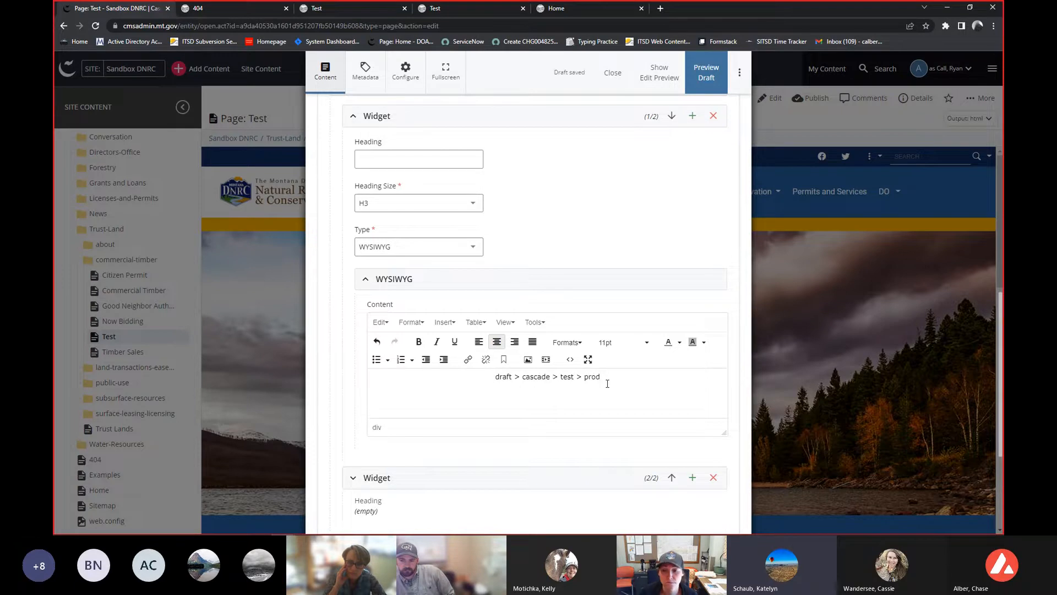
- Set the whole widget text to 24pt and close the editor
key(ctrl+a)
click(622, 343)
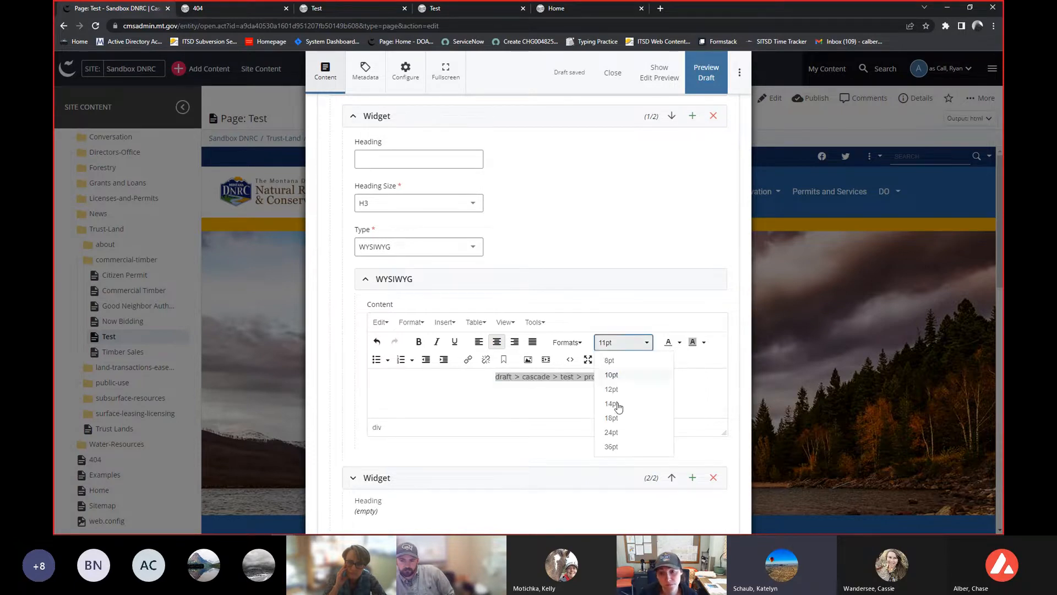
click(617, 435)
click(623, 417)
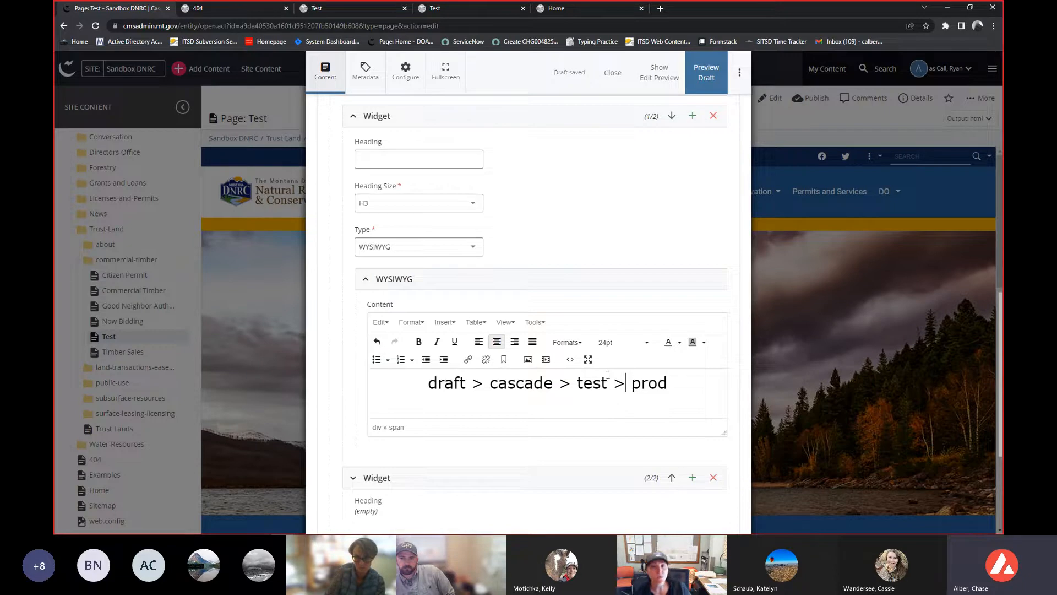
double_click(581, 385)
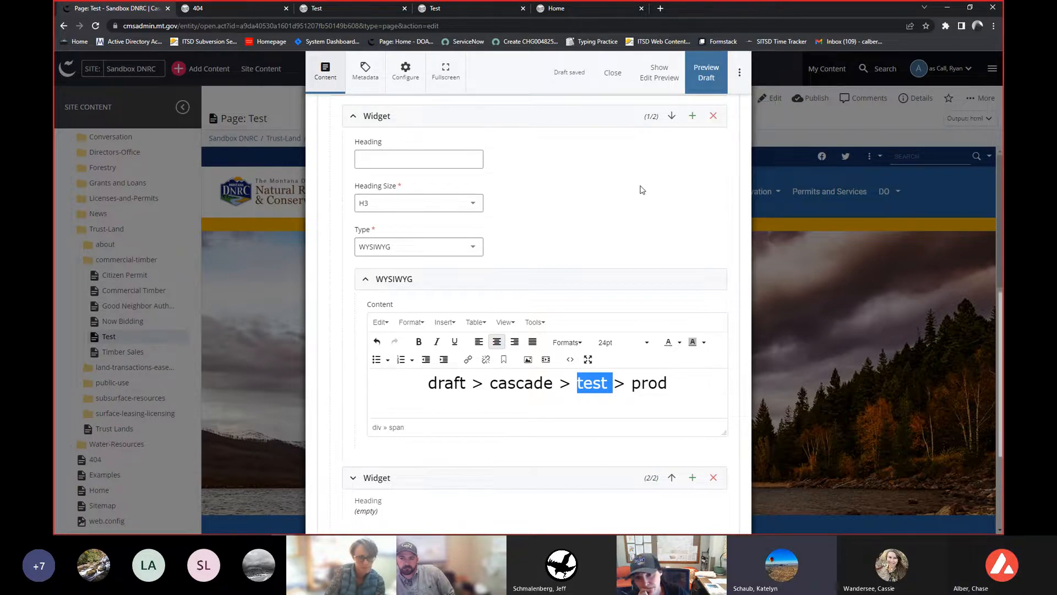
click(612, 74)
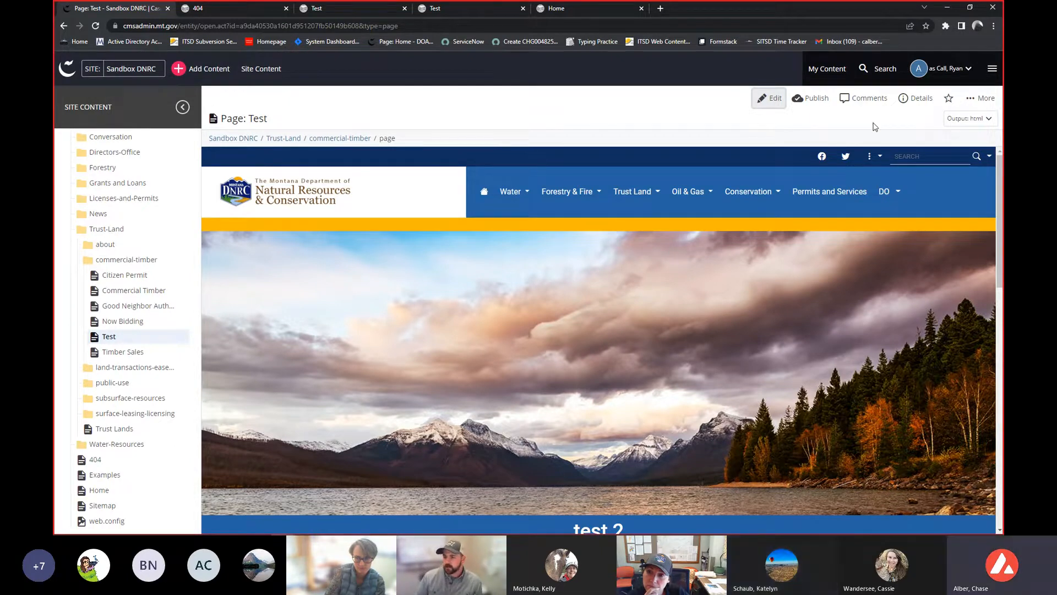
- Open the page's Details and review its Properties tab
click(914, 98)
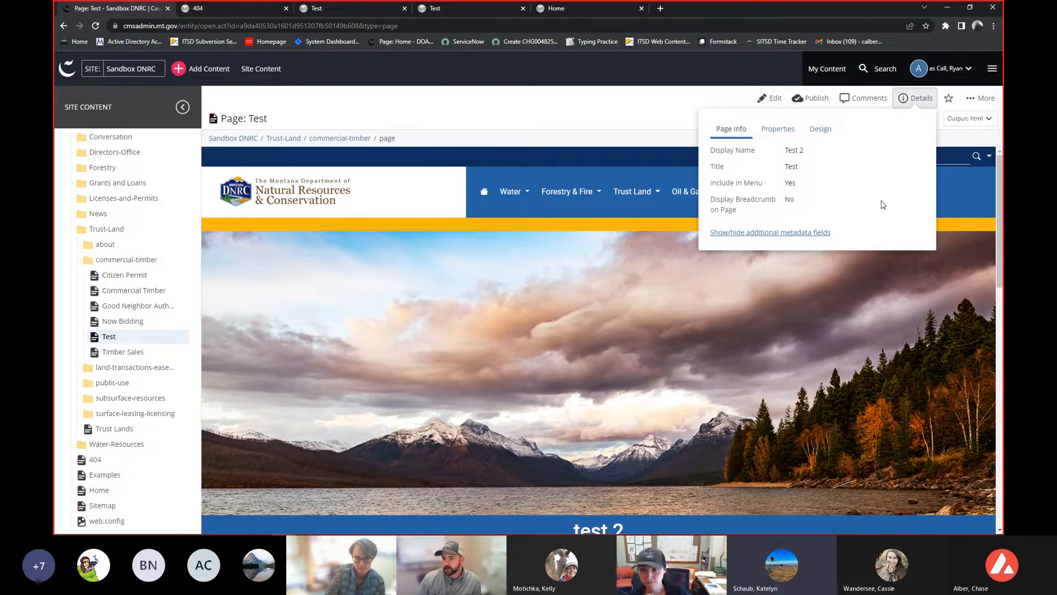
click(777, 130)
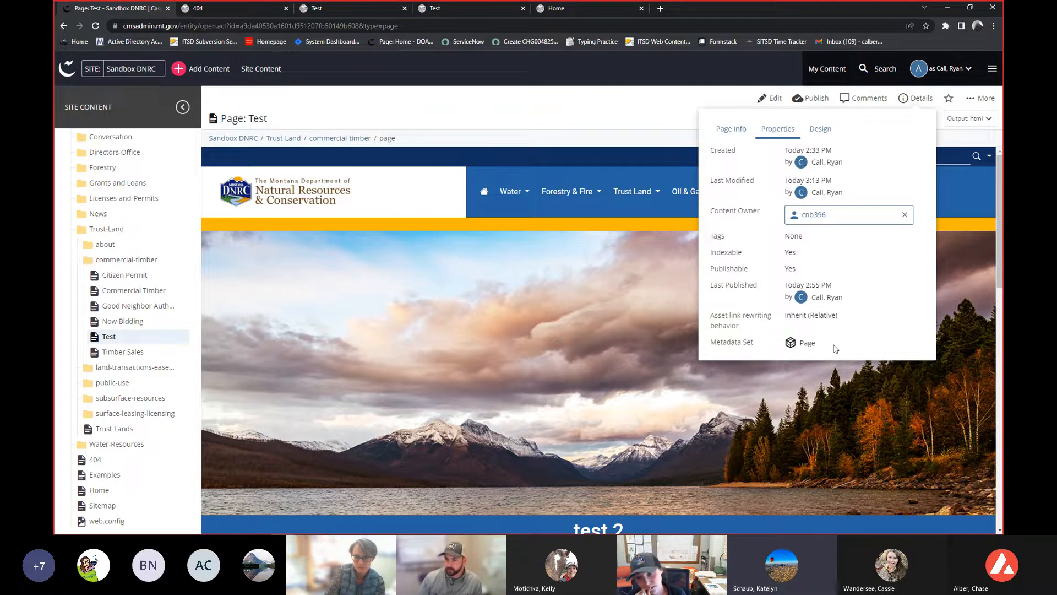
mouse_move(802, 286)
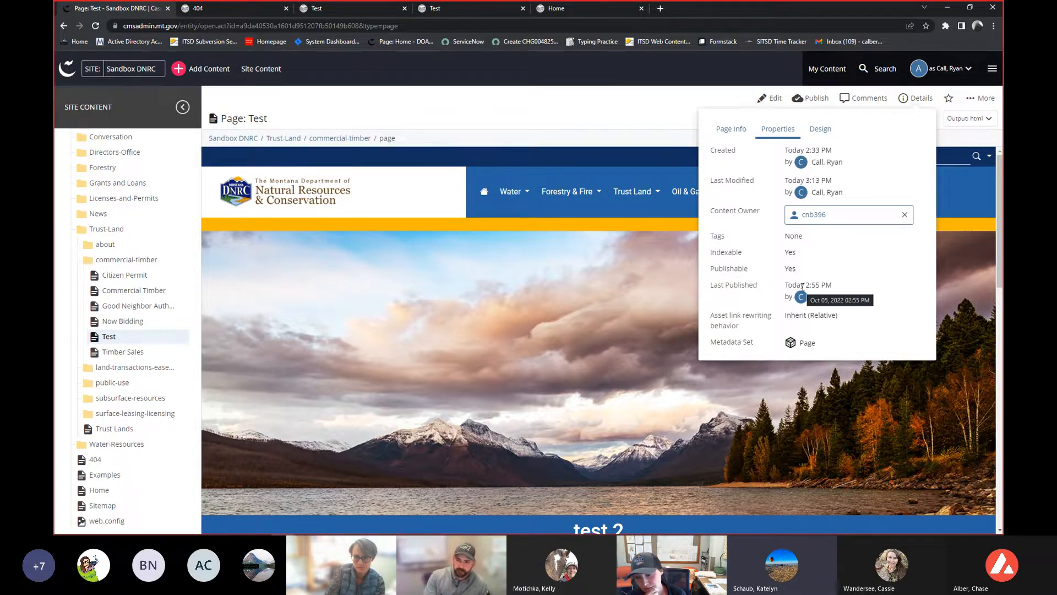
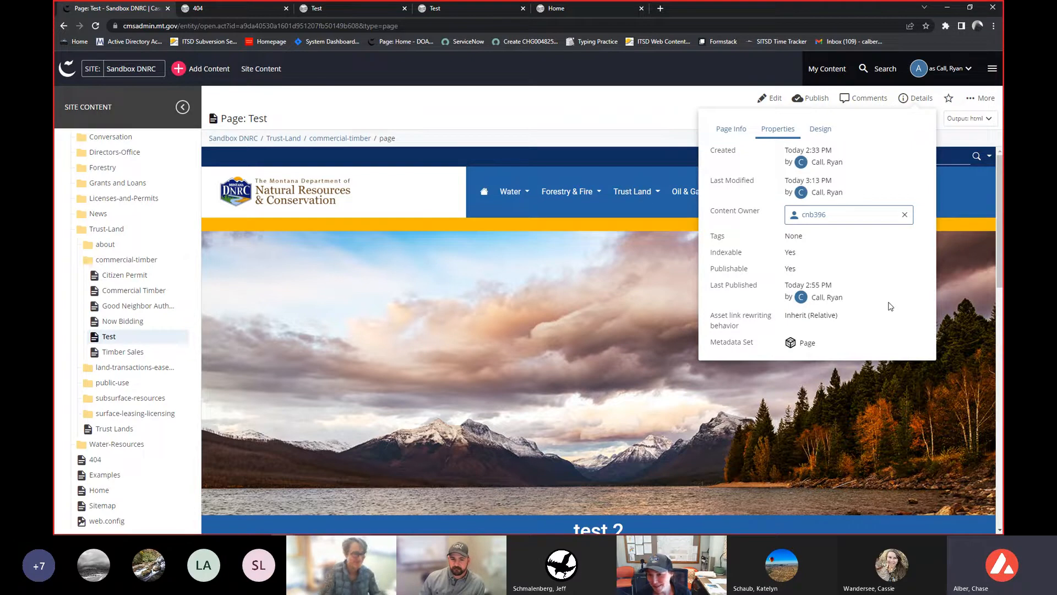
- Open the Test page in the editor and expand its Banner Image section
click(644, 88)
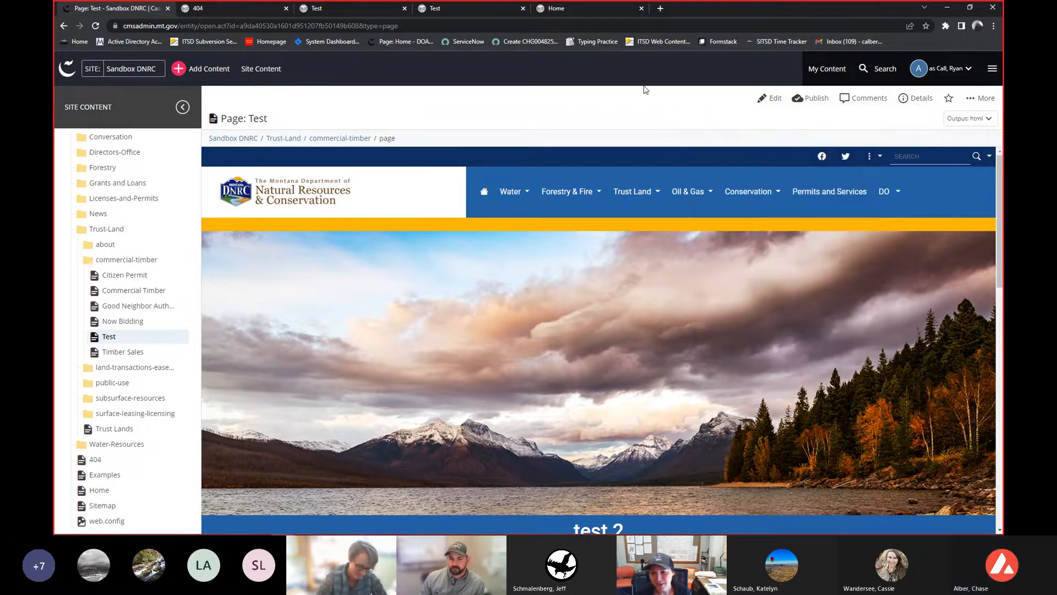
click(772, 105)
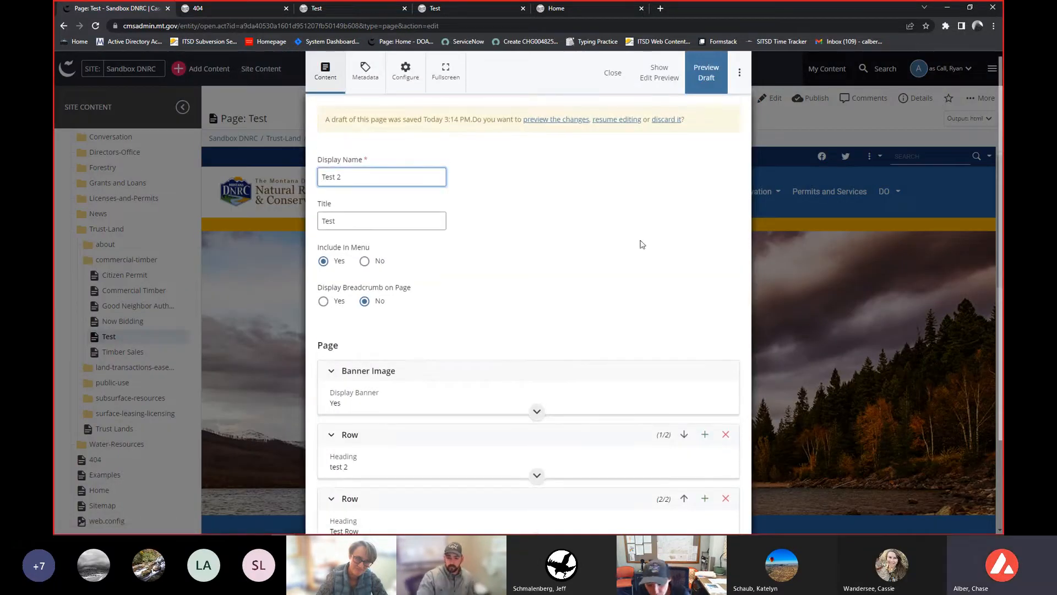
scroll(614, 279, down, 1)
click(499, 332)
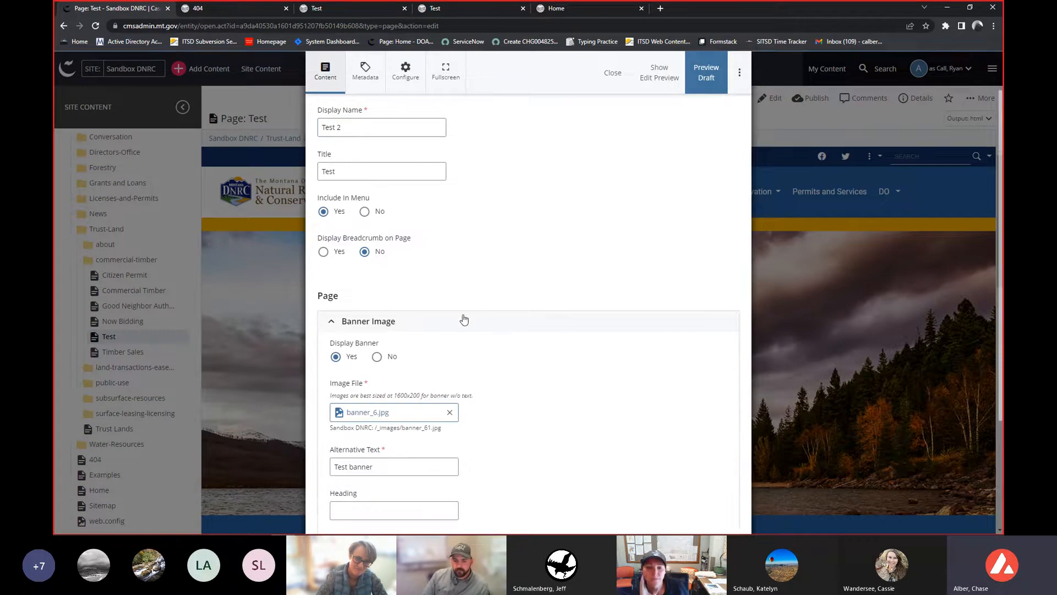
scroll(454, 319, down, 2)
scroll(453, 320, down, 1)
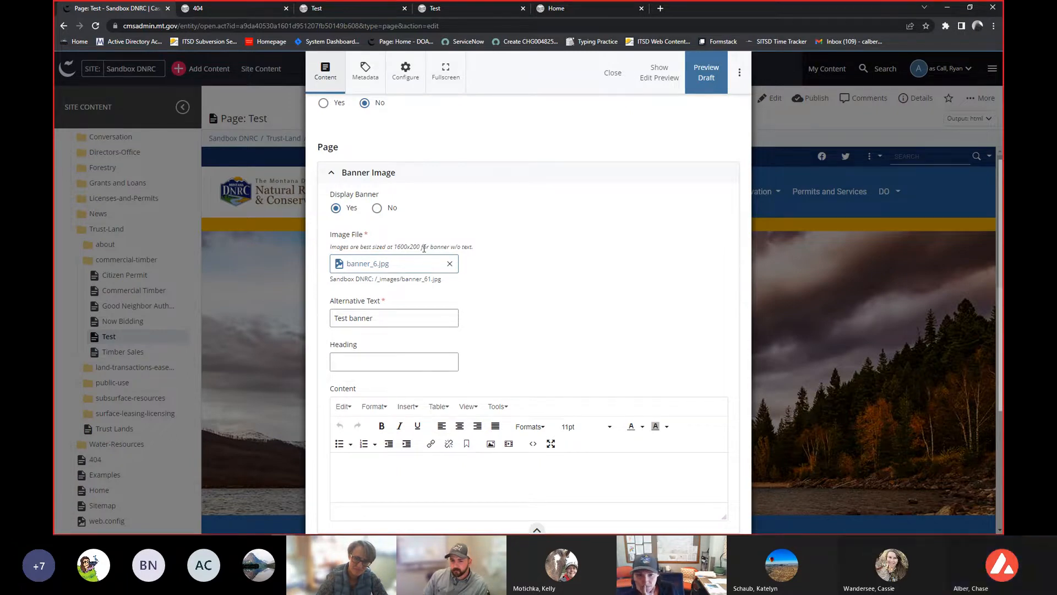
click(387, 264)
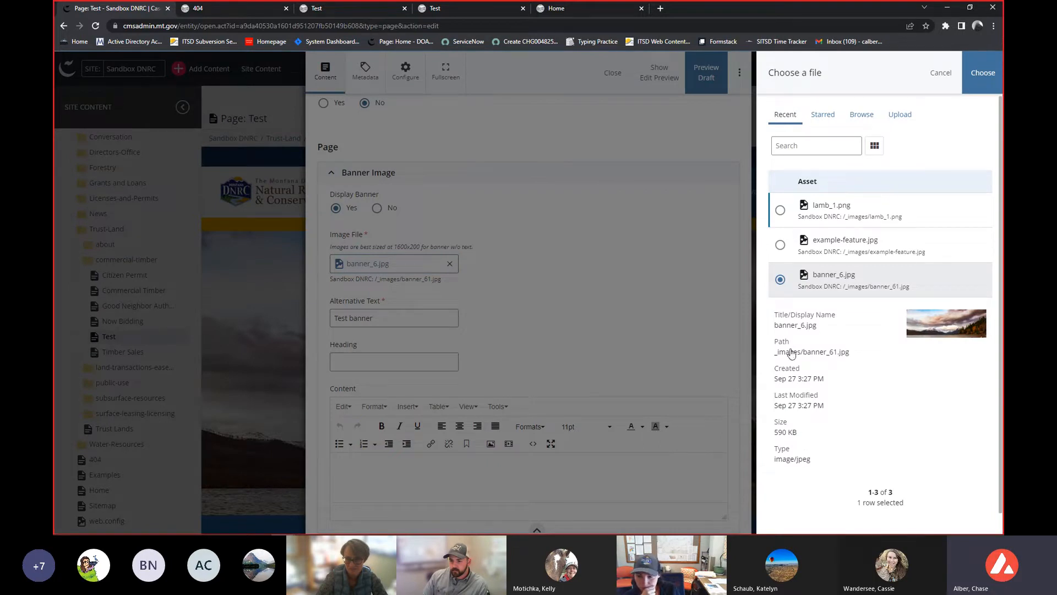
click(906, 117)
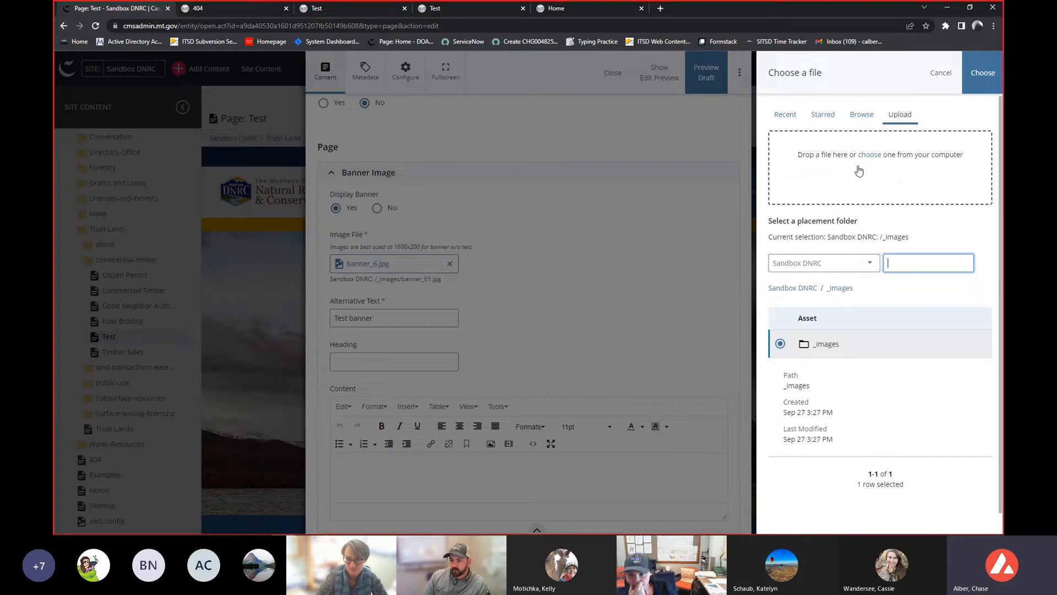
click(942, 72)
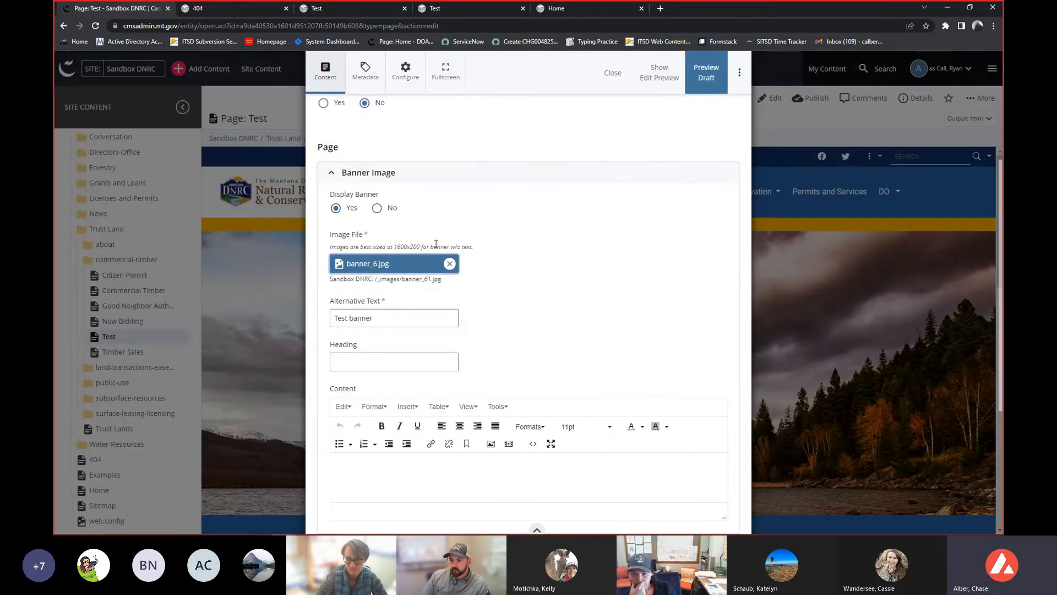
- Close the Test page editor without making changes
scroll(445, 237, down, 1)
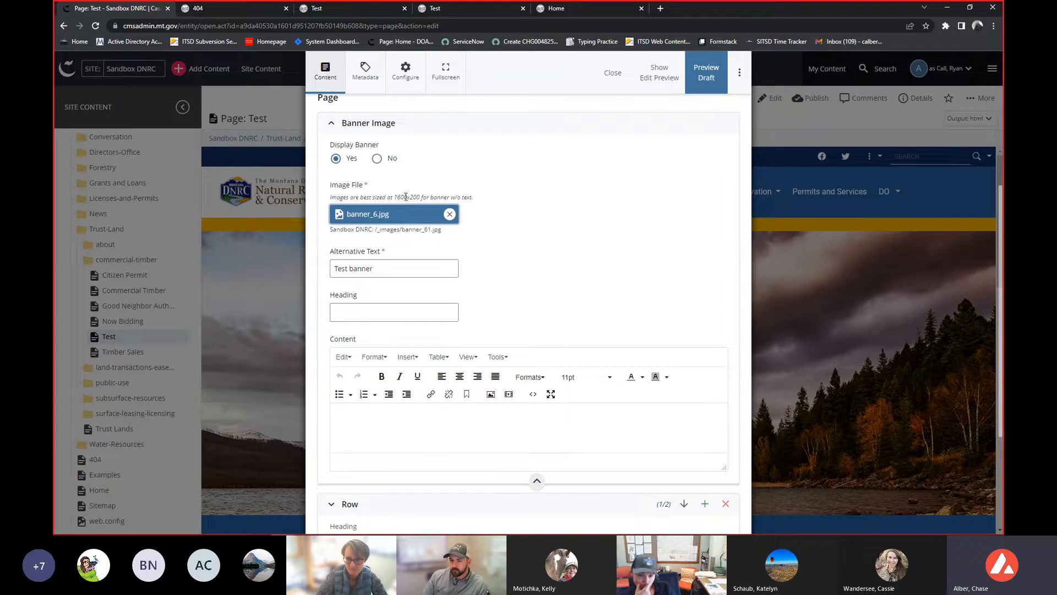
scroll(397, 208, down, 1)
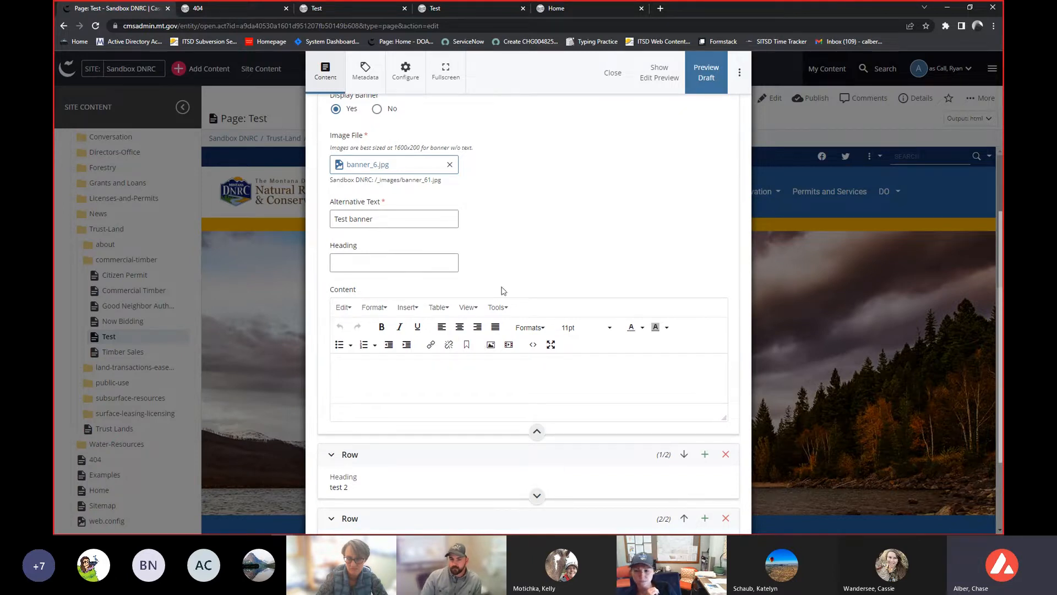
click(613, 73)
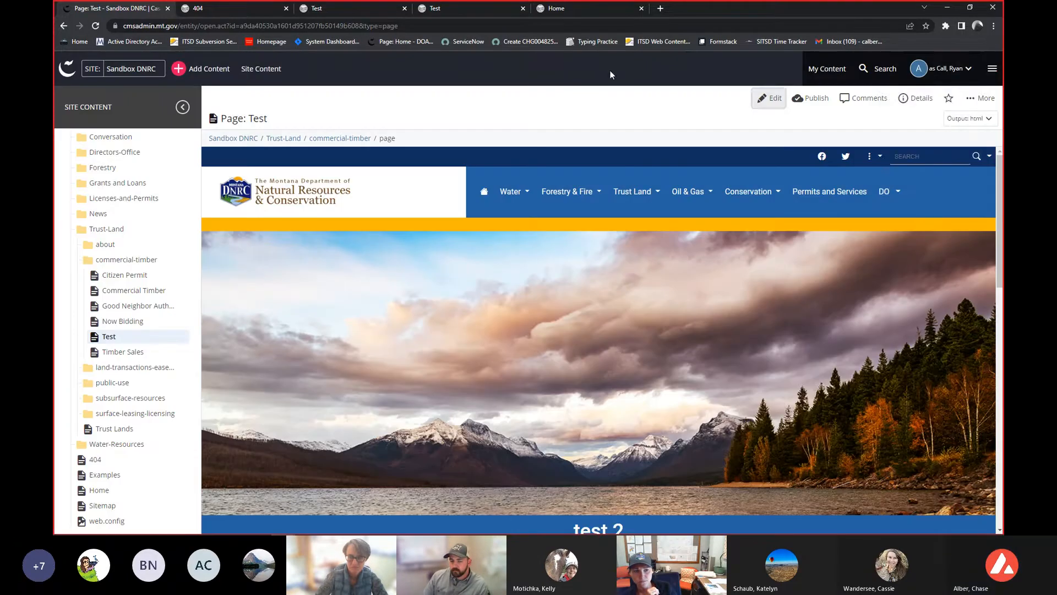
click(918, 68)
click(913, 99)
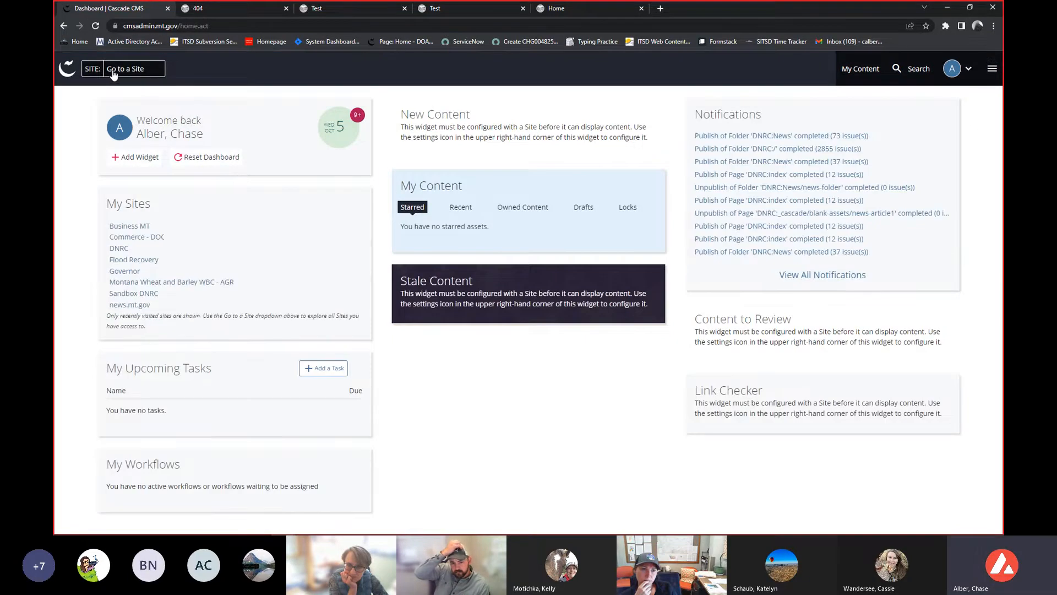
- Switch to the DNRC site and open the timber-sales page under Trust-Land, commercial-timber
click(114, 74)
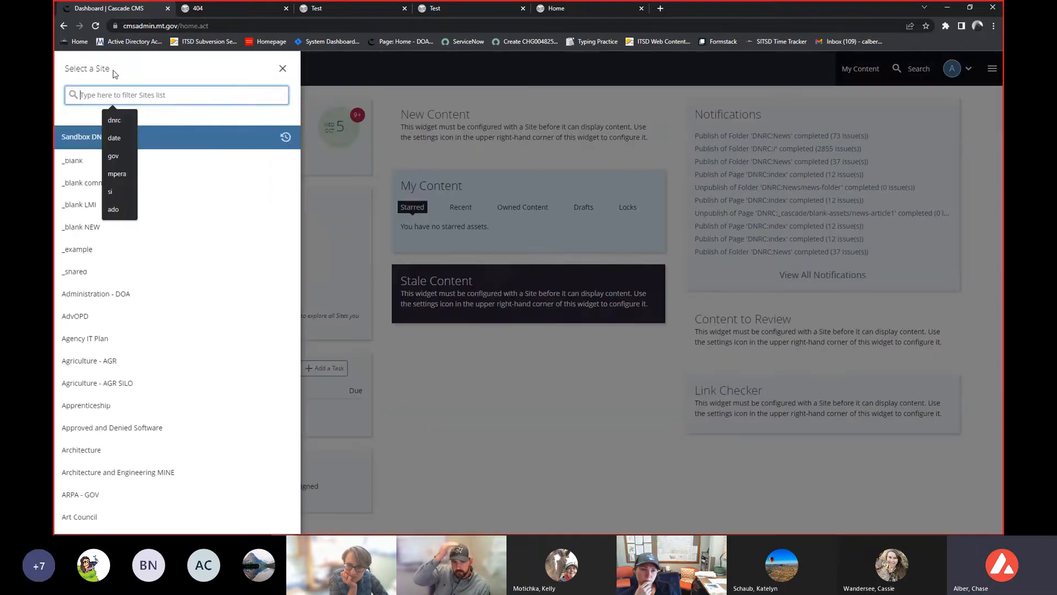
click(160, 93)
text(dnrc)
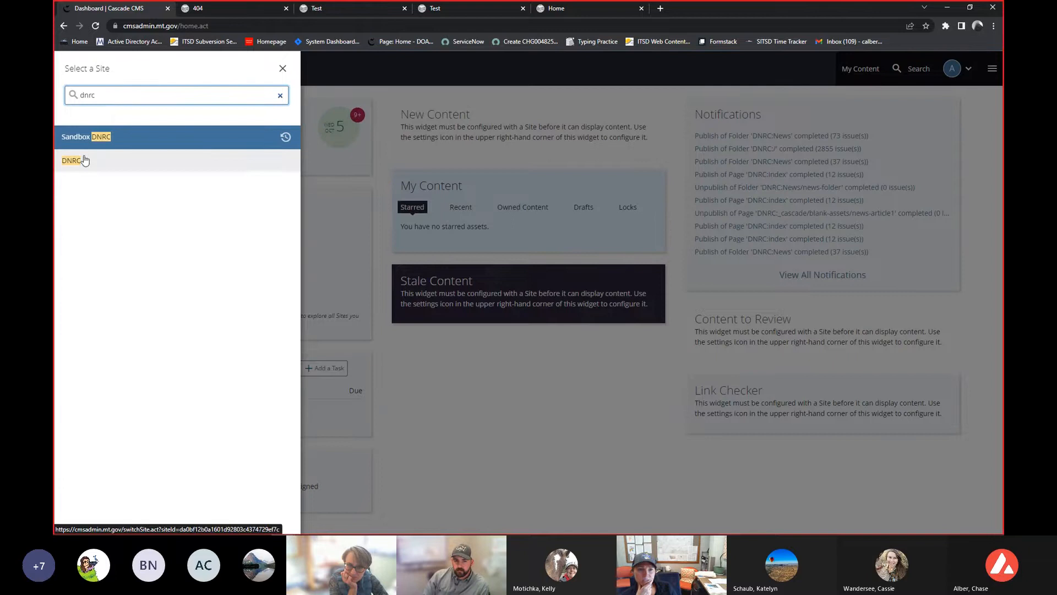
click(84, 159)
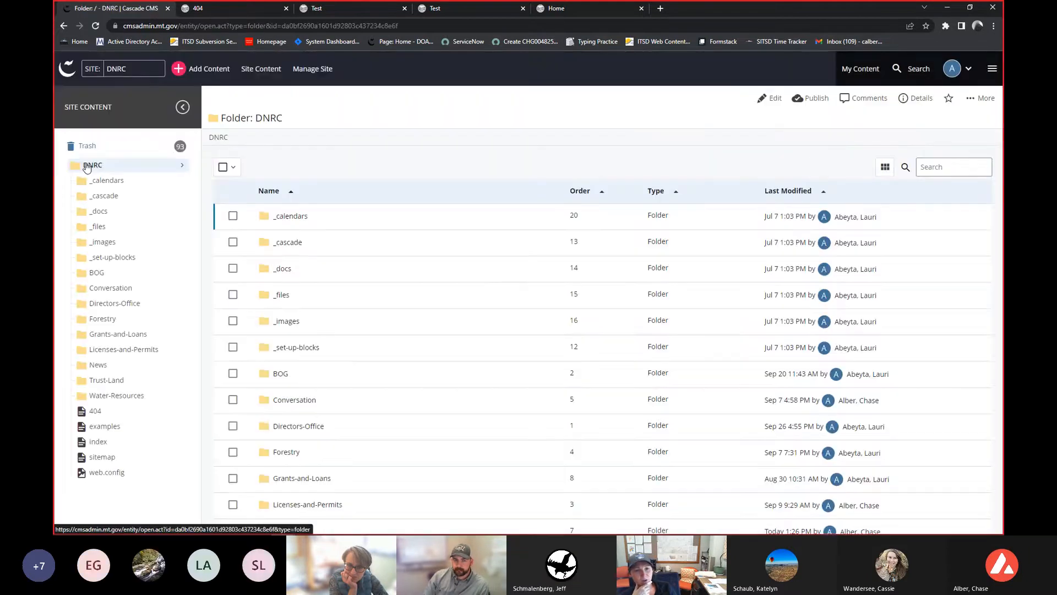
click(113, 380)
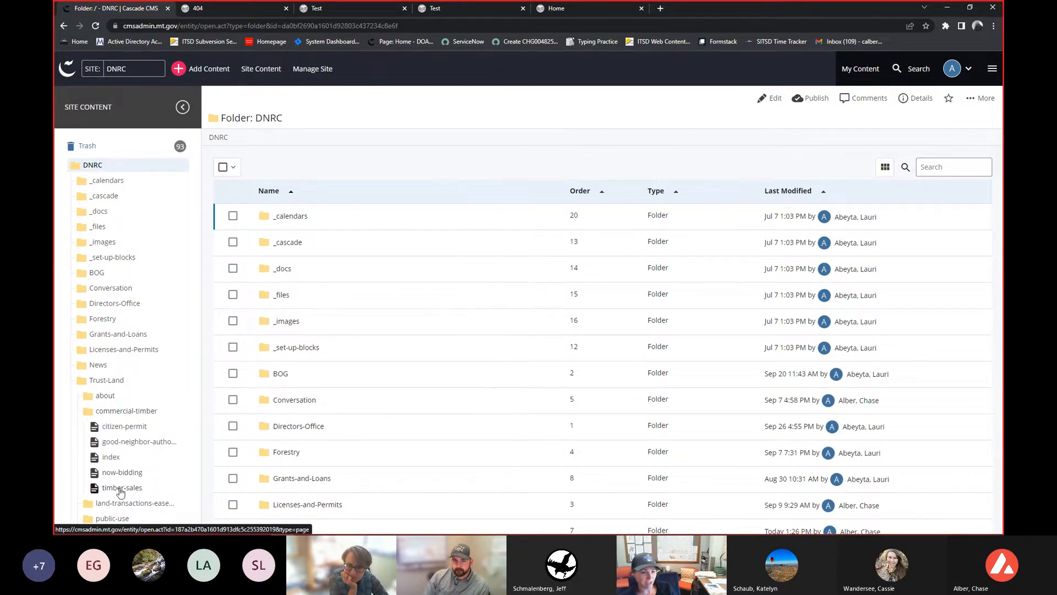
click(121, 490)
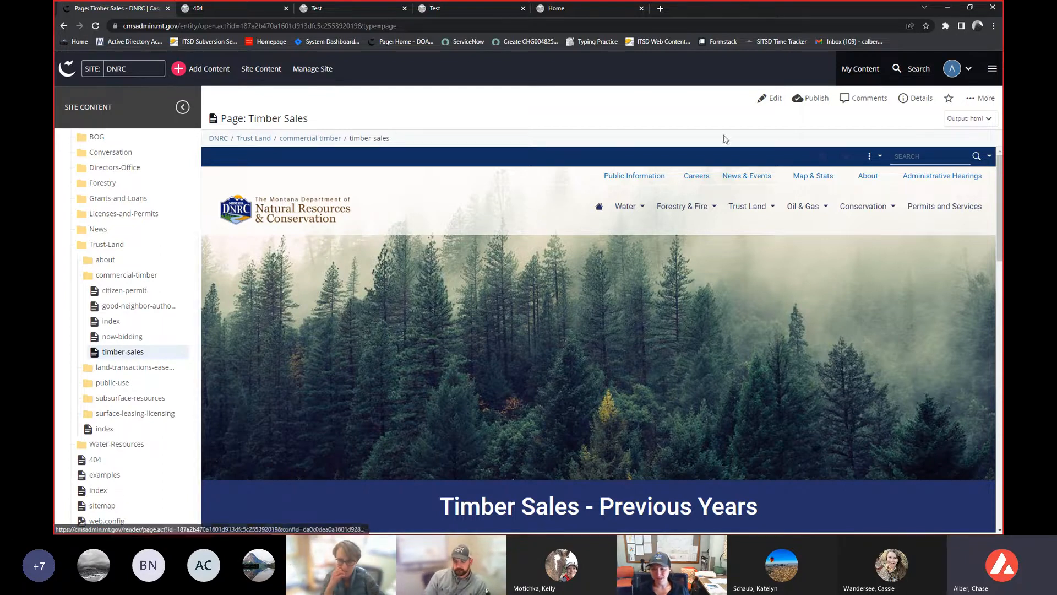
- Edit the timber-sales page and expand the Row's first column widget to reach its WYSIWYG content
click(763, 98)
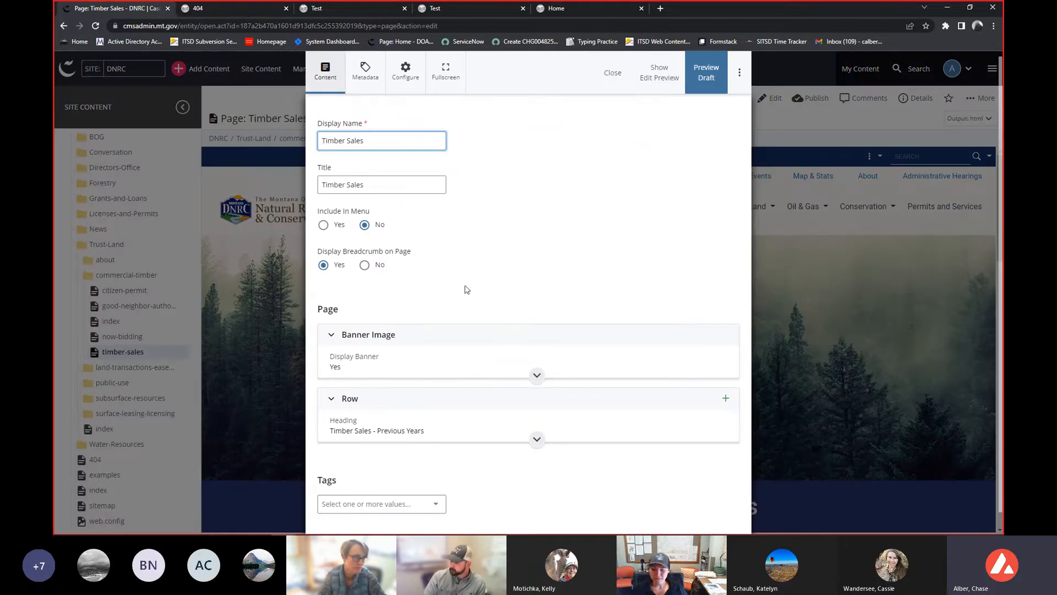
click(408, 427)
scroll(414, 401, down, 2)
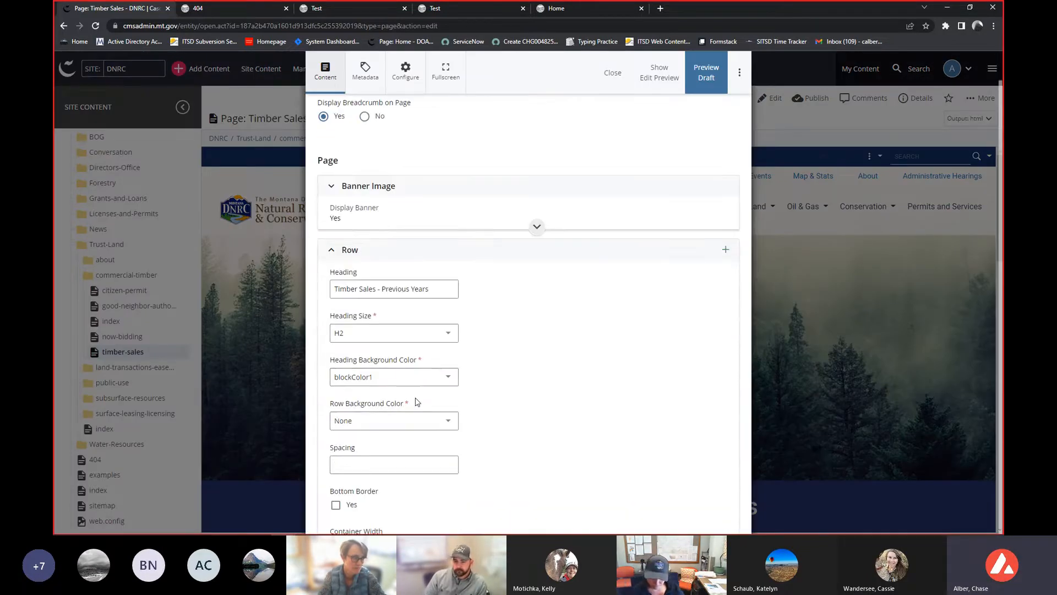
scroll(414, 401, down, 3)
scroll(414, 405, down, 3)
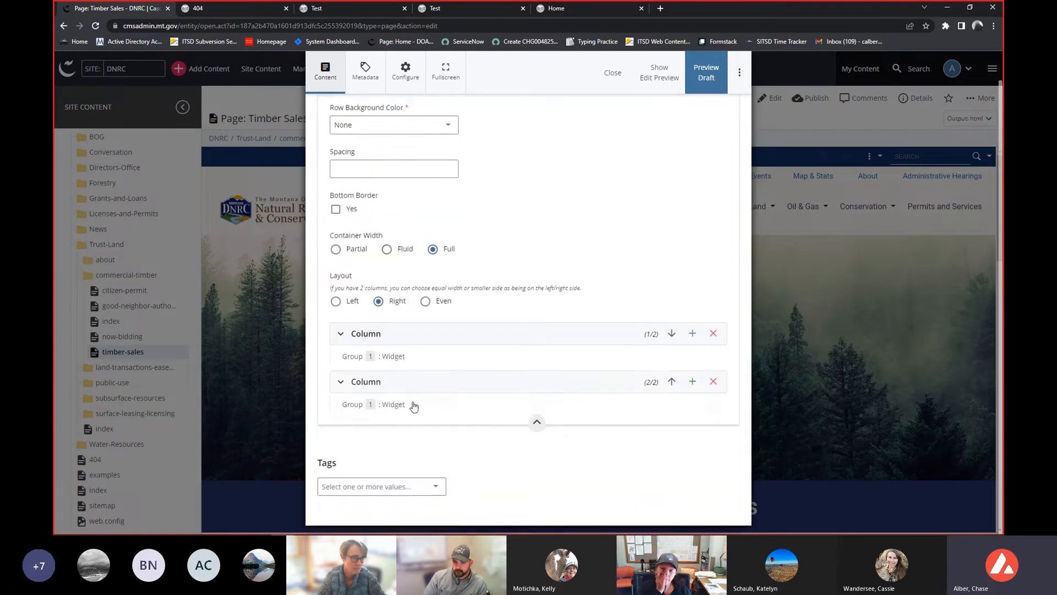
click(405, 335)
click(405, 319)
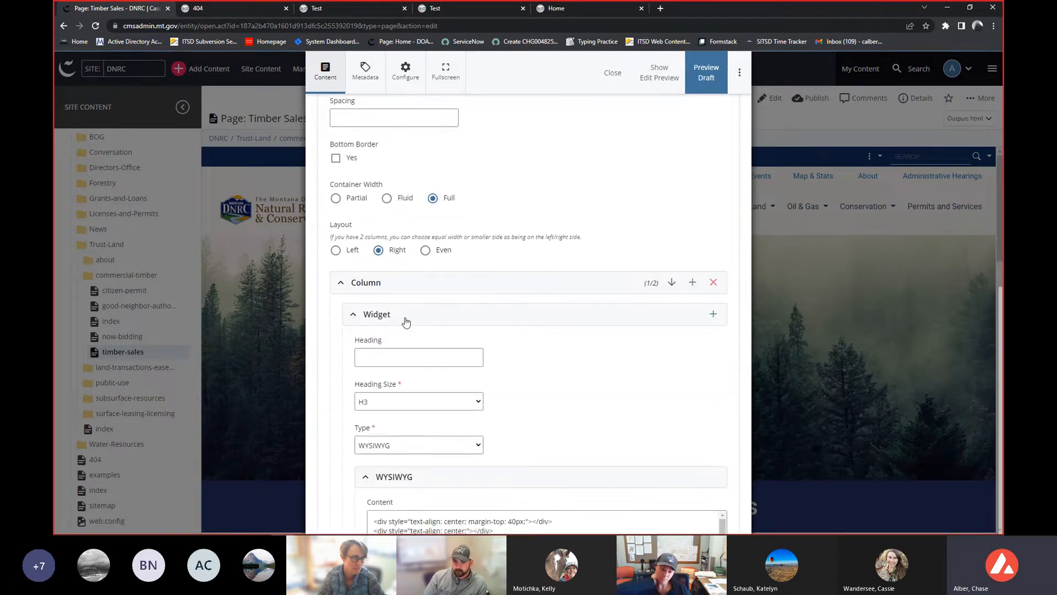
scroll(403, 325, down, 5)
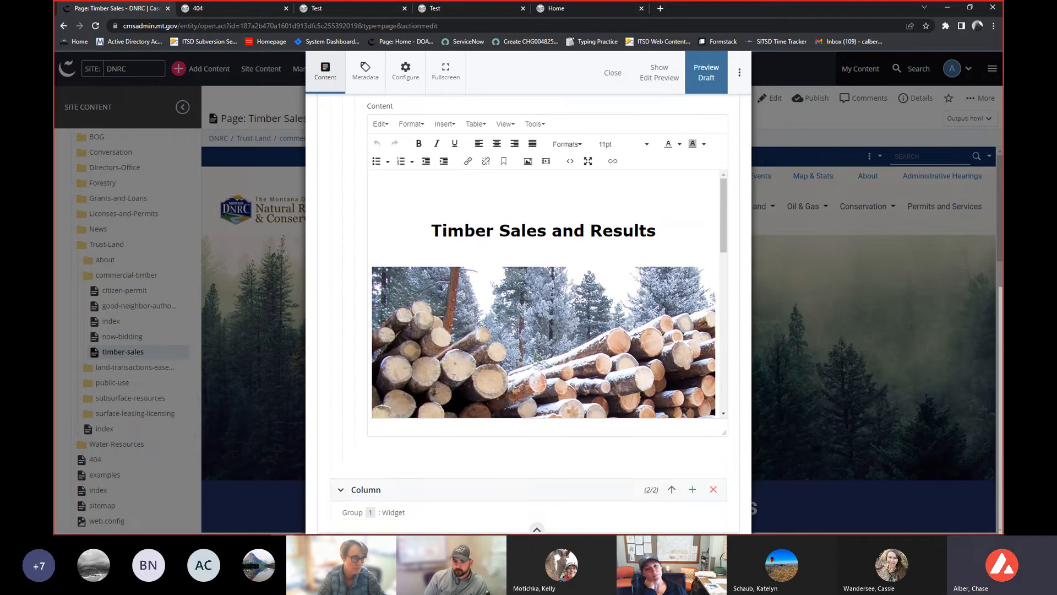
- Resize the log pile image below the heading to 800 x 600 in its image properties
click(407, 306)
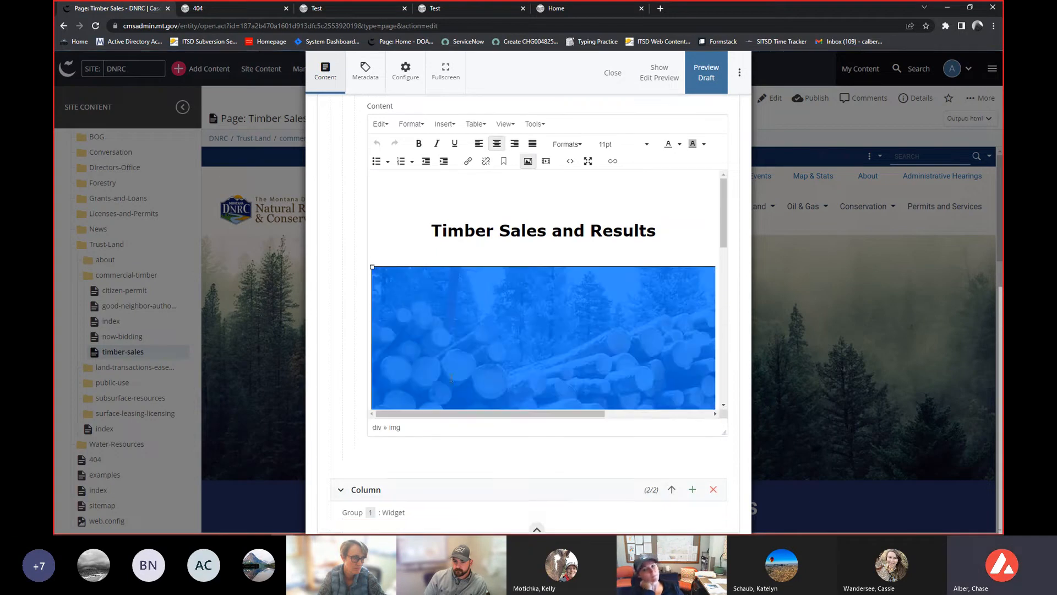
right_click(520, 326)
click(385, 278)
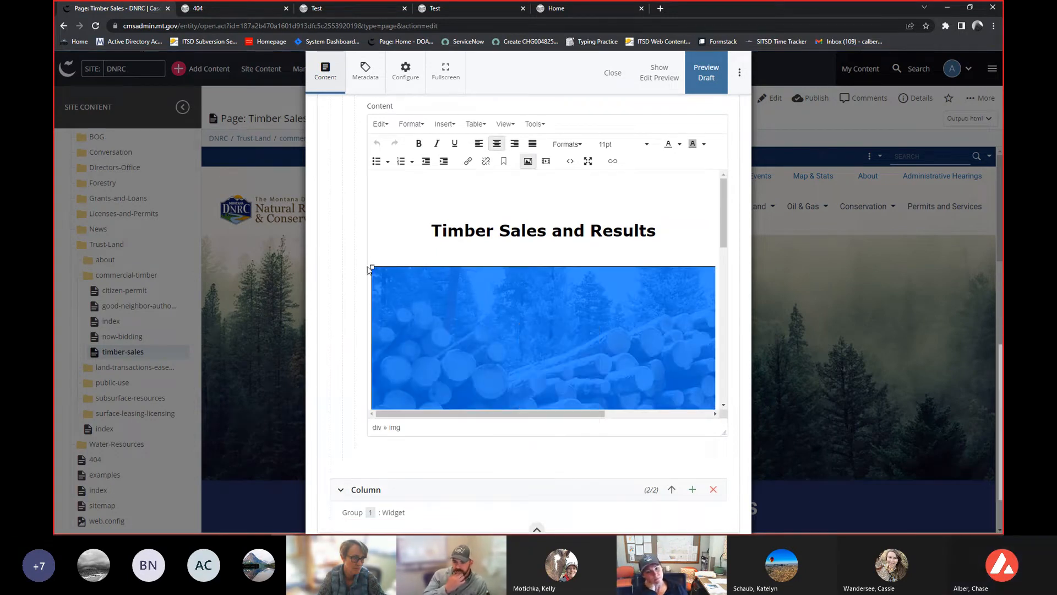
mouse_move(372, 267)
mouse_down()
mouse_move(441, 324)
mouse_move(370, 267)
mouse_up()
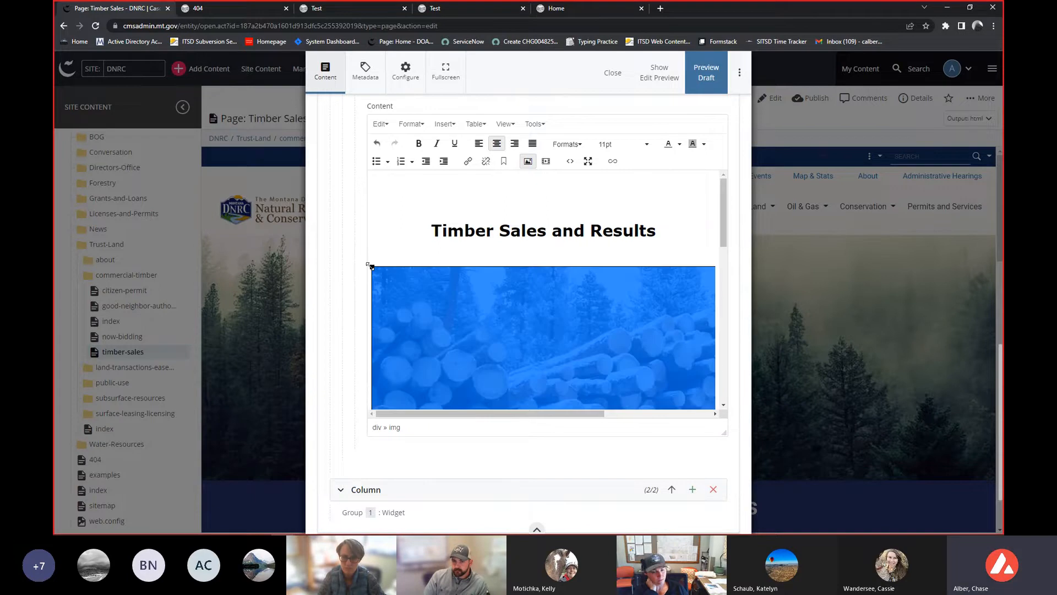
click(530, 163)
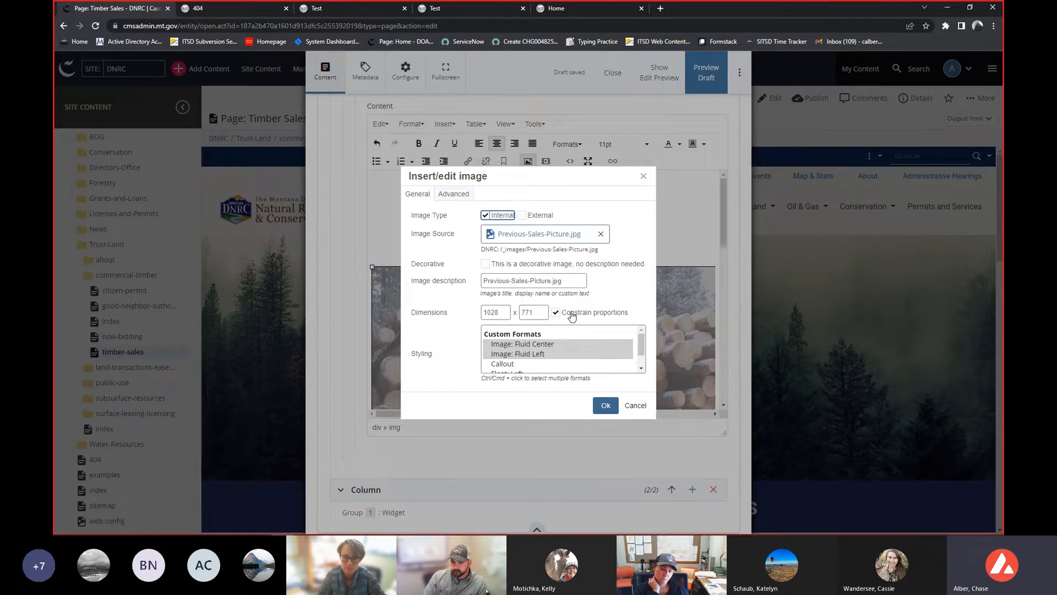
double_click(500, 311)
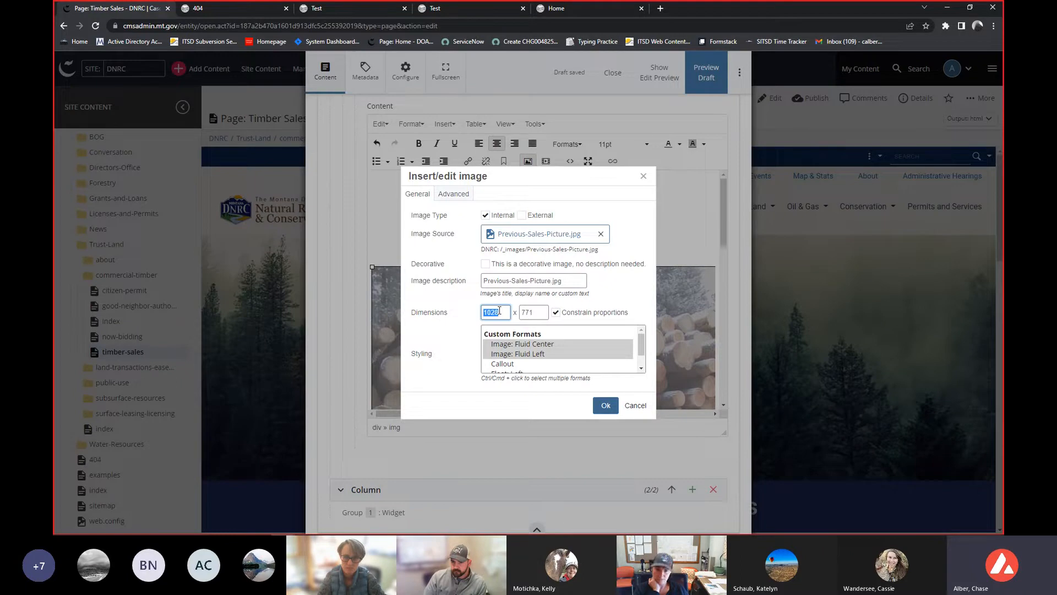
text(800)
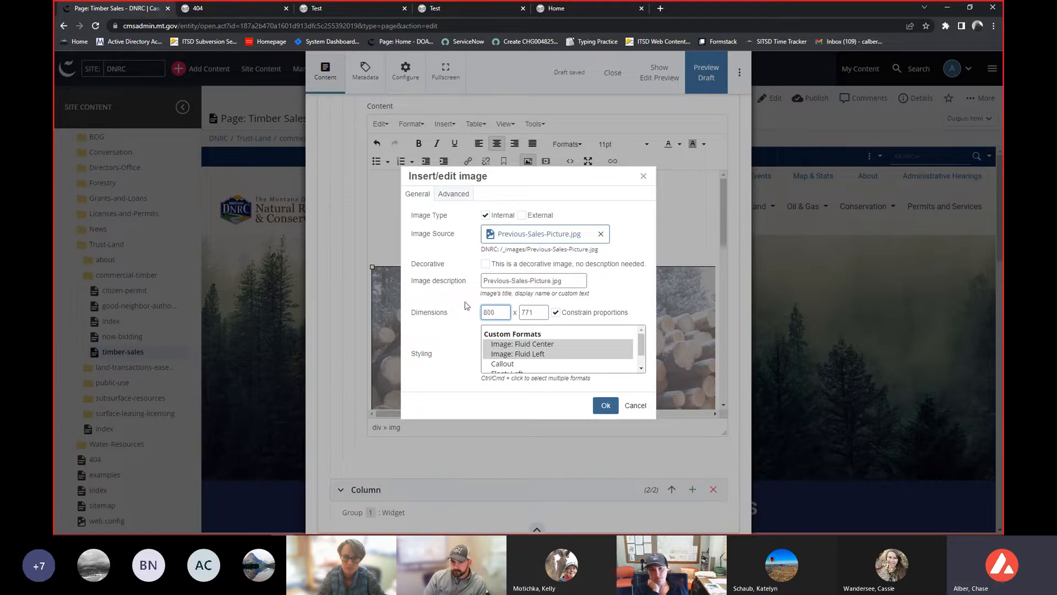
click(455, 305)
click(532, 318)
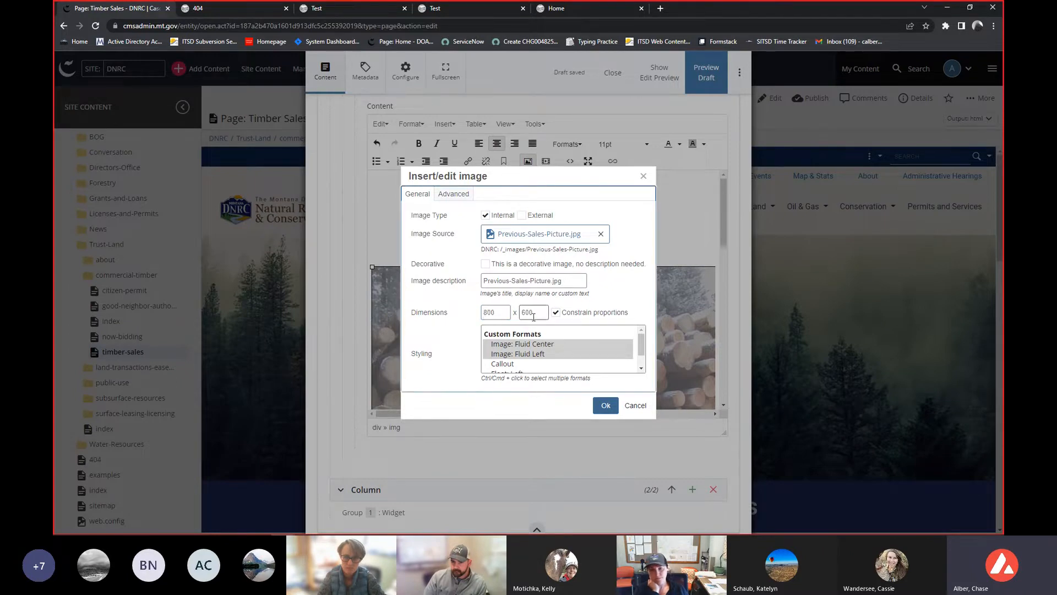
click(606, 405)
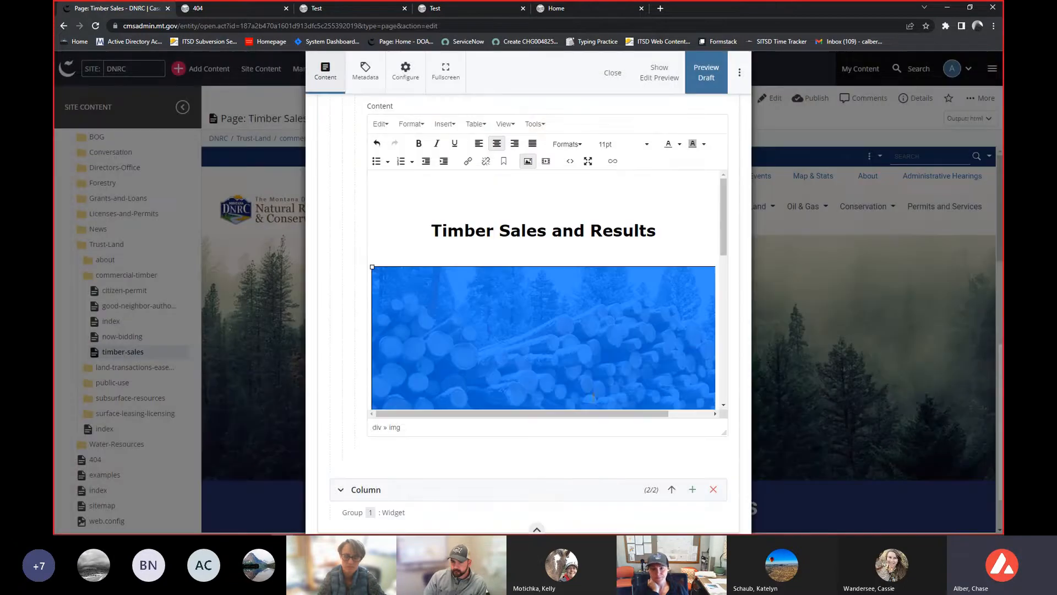
- Submit the edits to save the timber-sales page
click(396, 207)
click(739, 72)
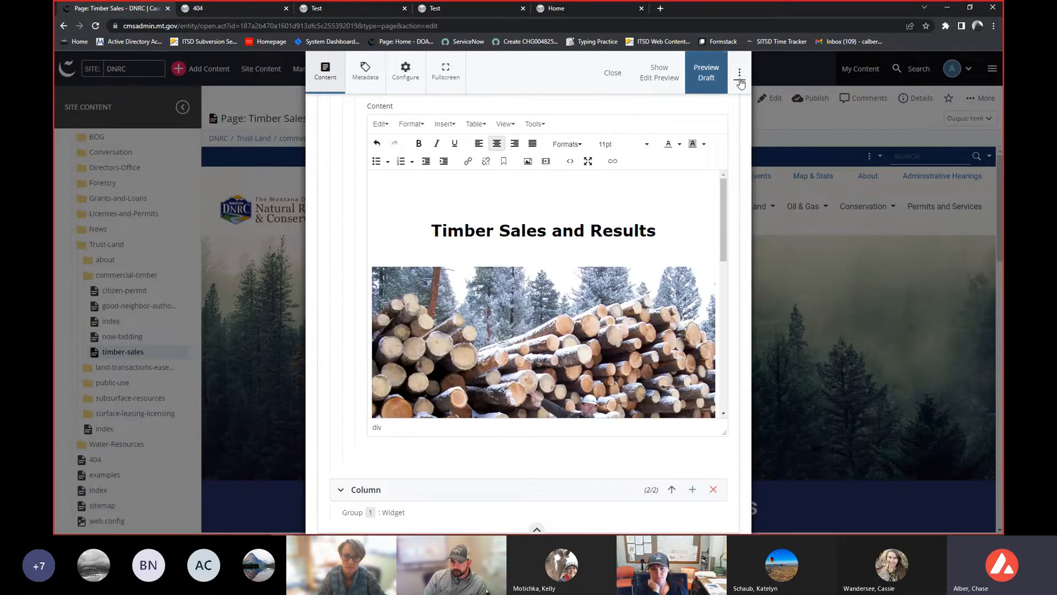
click(597, 206)
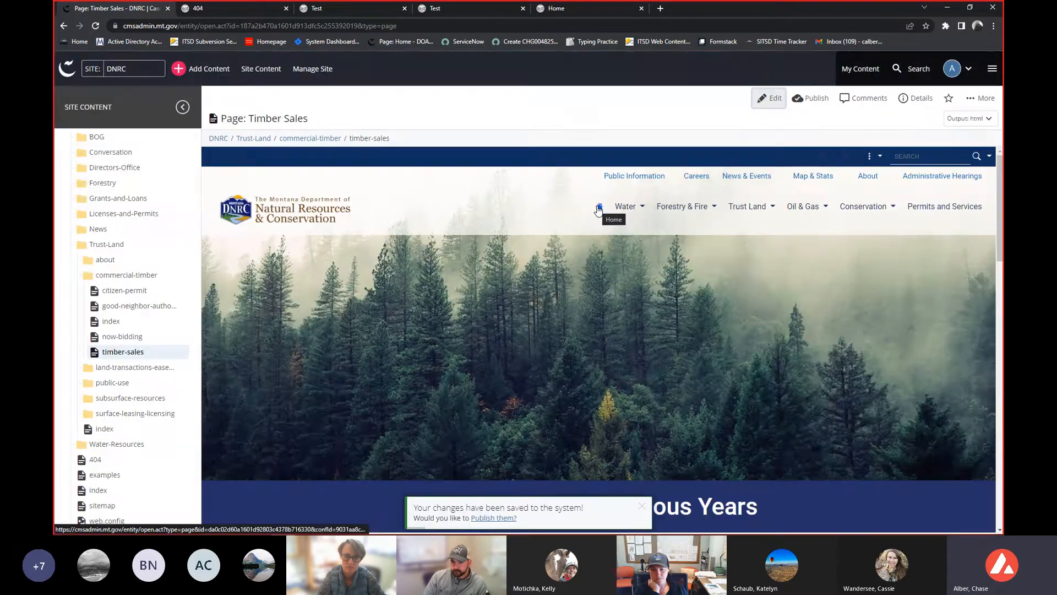
- Review the resized image on the saved timber-sales page
scroll(583, 336, down, 1)
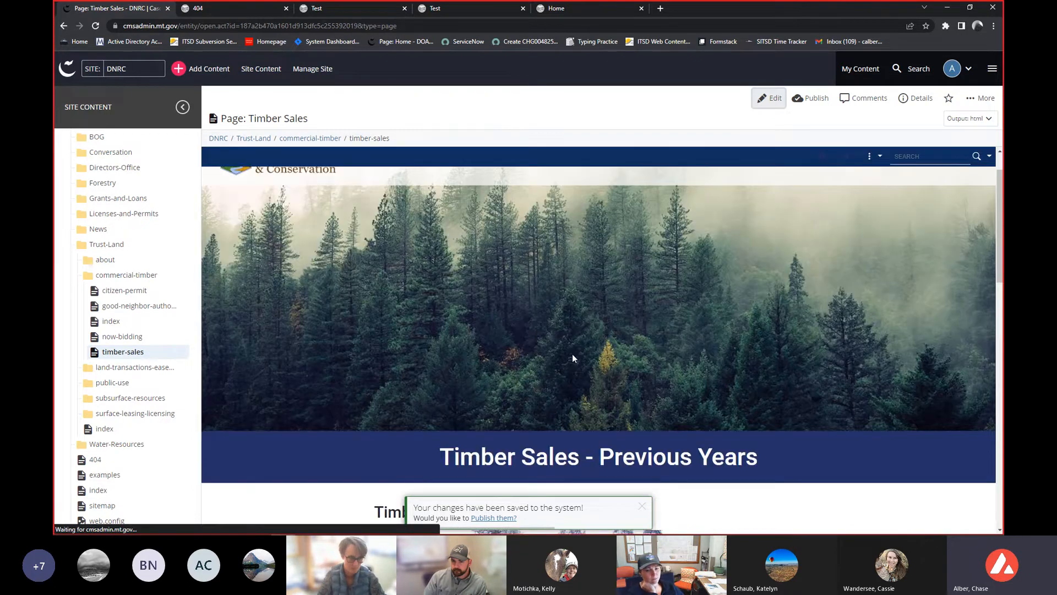
scroll(567, 359, down, 1)
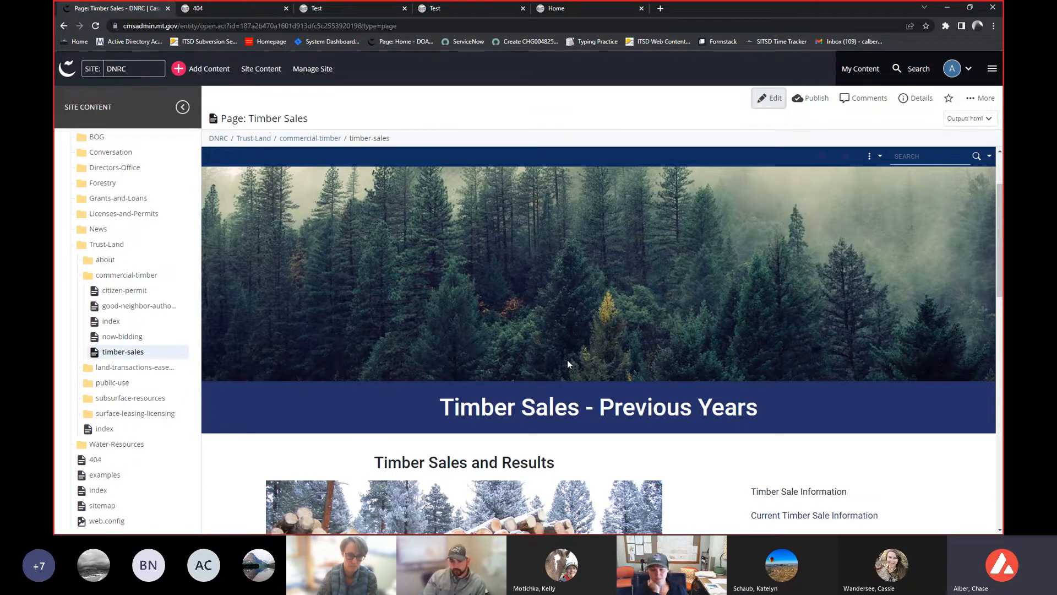
scroll(569, 363, down, 3)
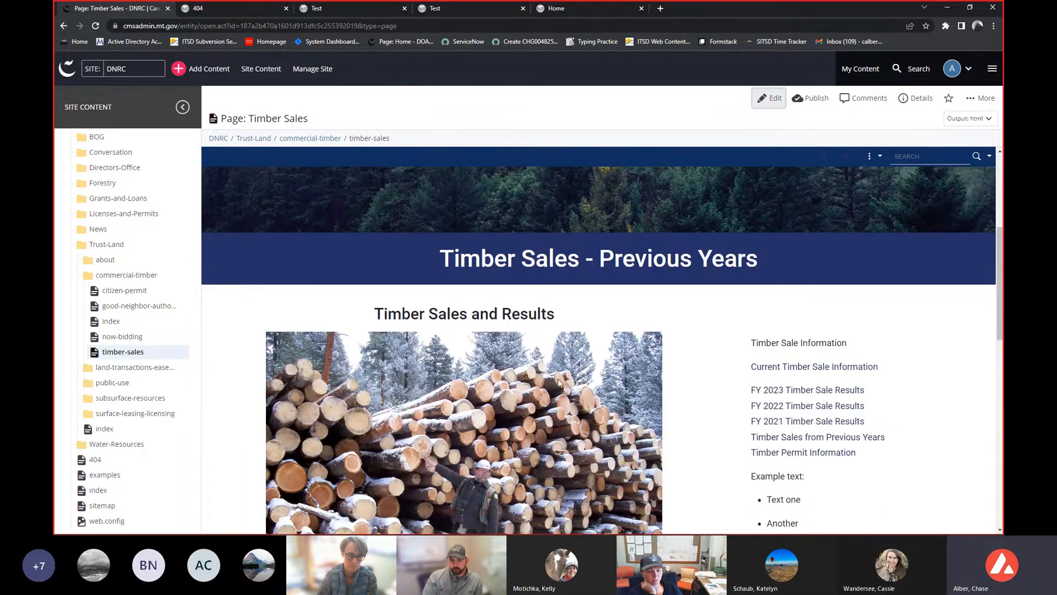
scroll(557, 379, down, 2)
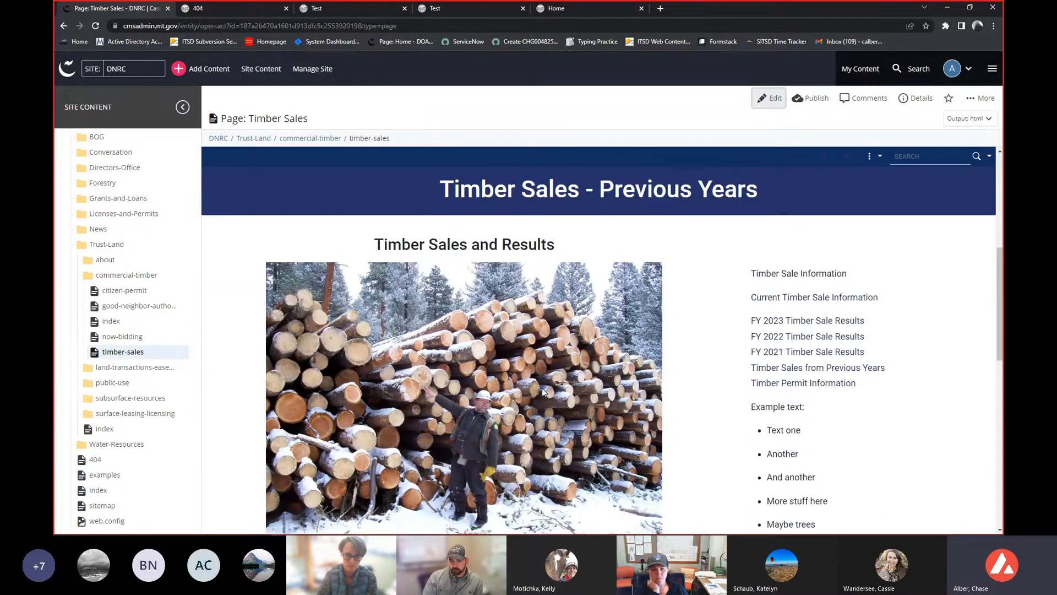
scroll(537, 397, down, 3)
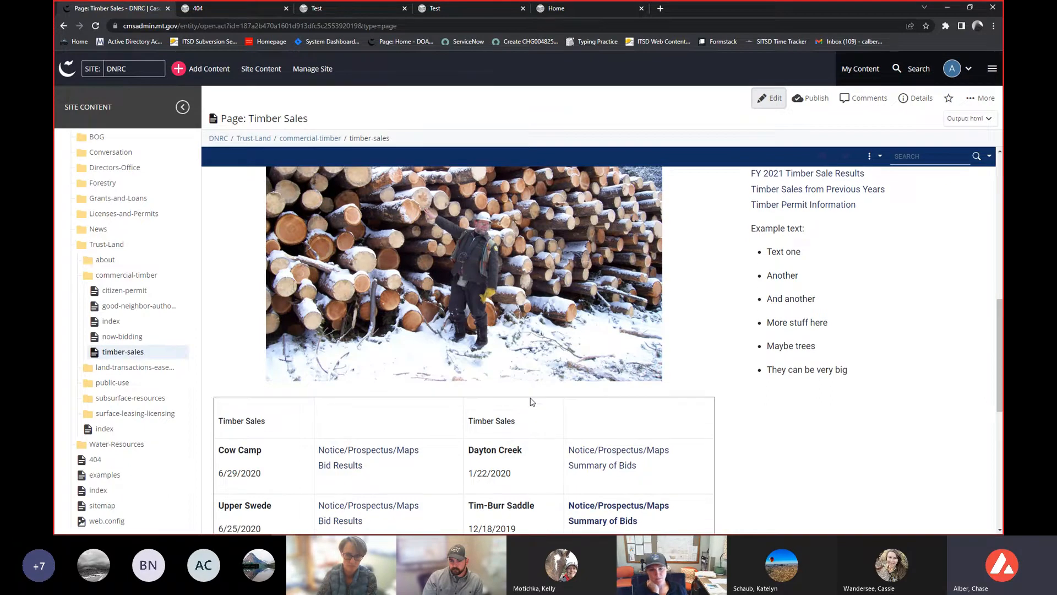
scroll(526, 395, up, 2)
scroll(523, 393, down, 4)
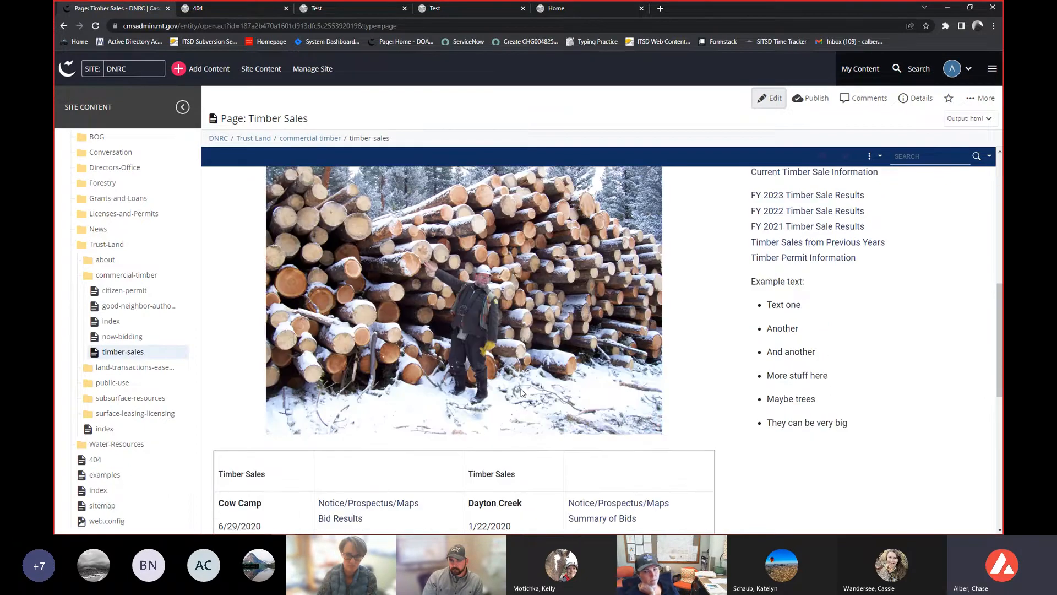
scroll(520, 389, up, 6)
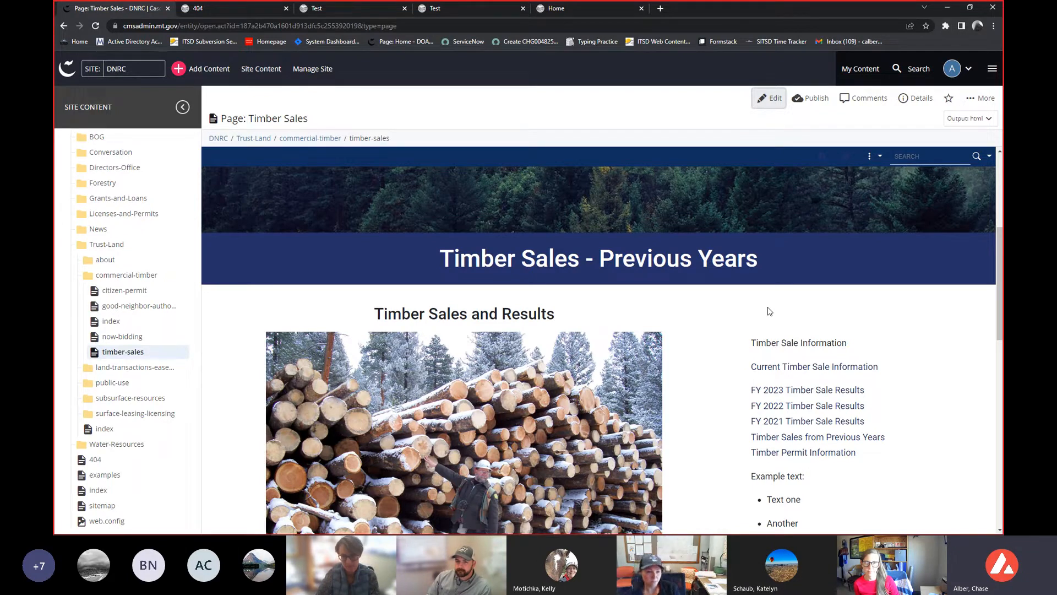
scroll(769, 319, down, 1)
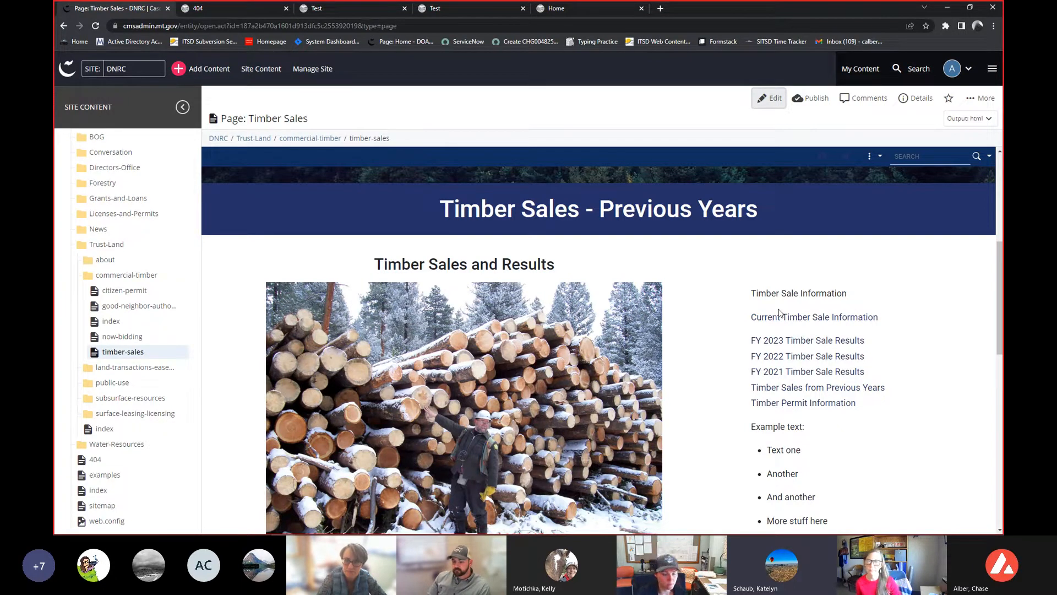
click(715, 296)
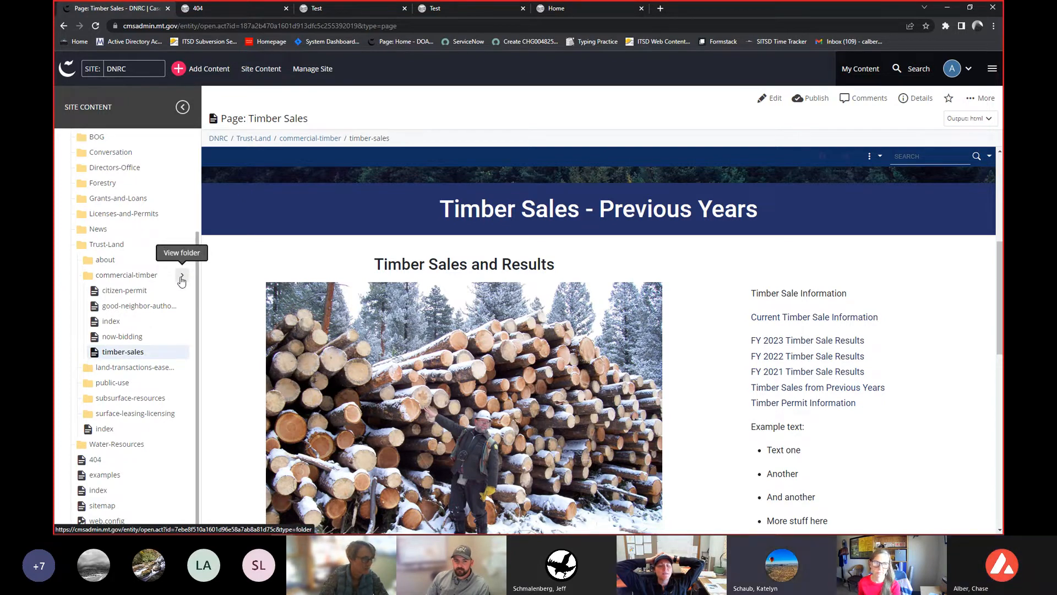
- Browse the folder listings of commercial-timber, Trust-Land and the DNRC root through the site content tree
click(182, 277)
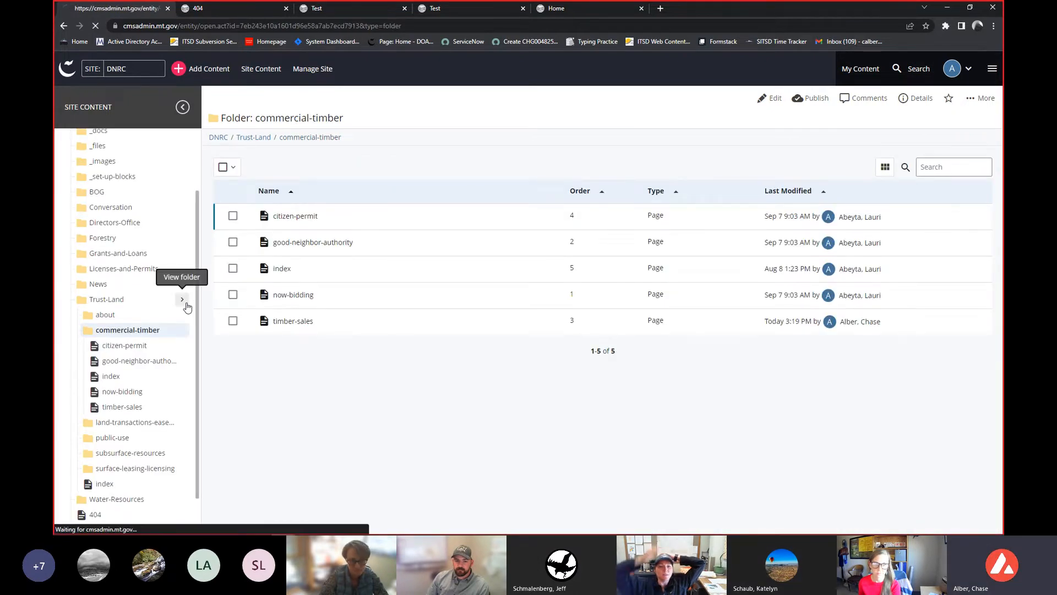
click(187, 299)
scroll(175, 253, up, 2)
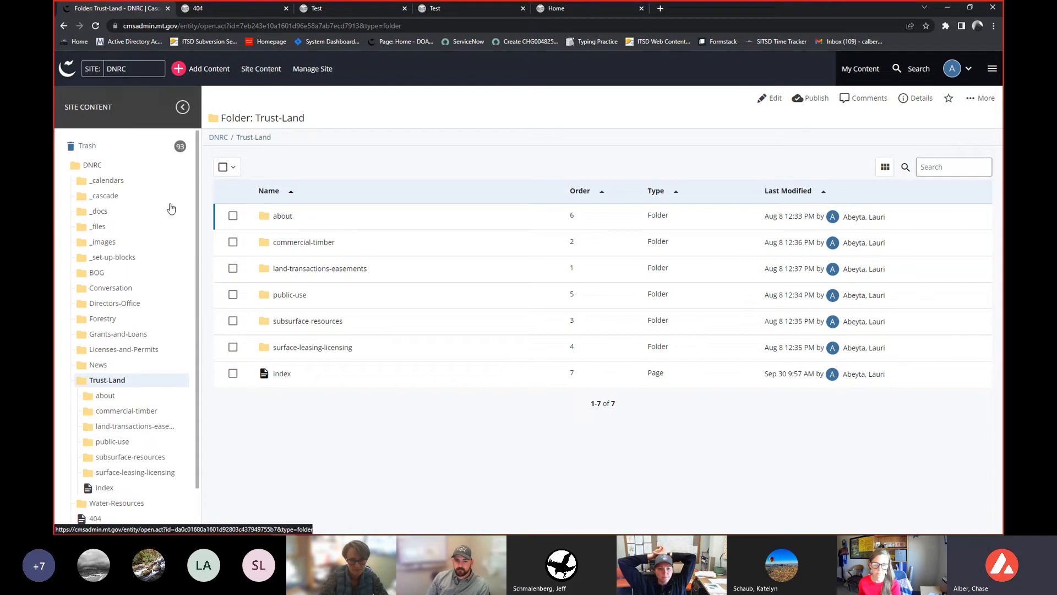
click(184, 166)
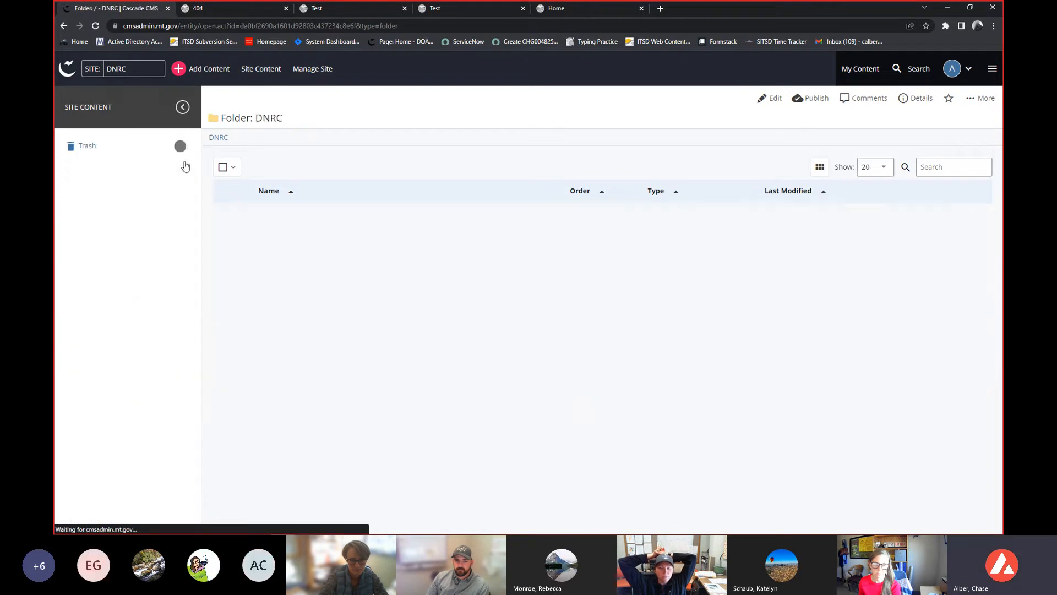
scroll(391, 251, down, 4)
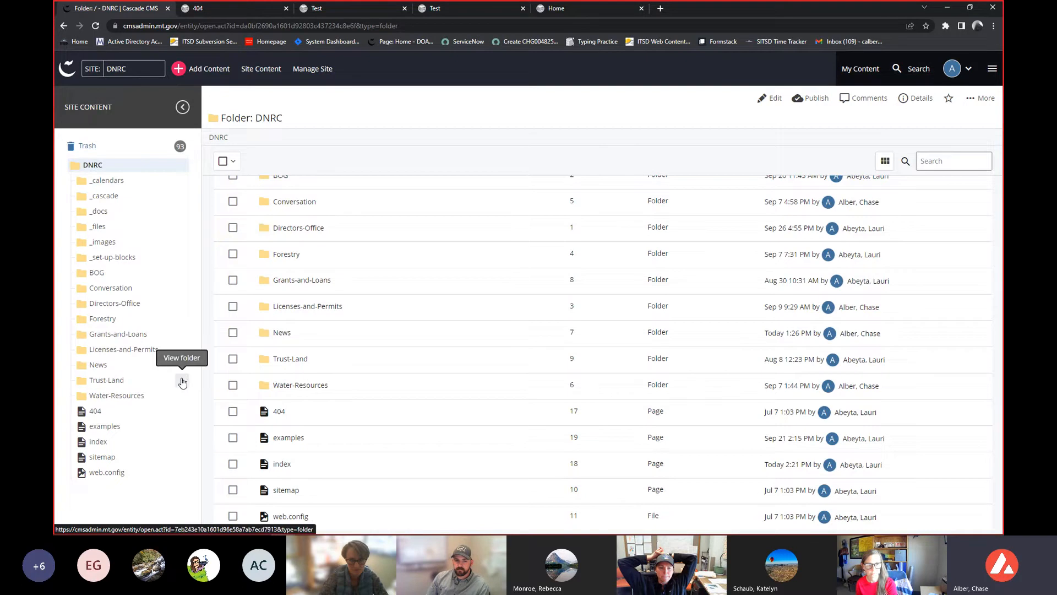
click(182, 381)
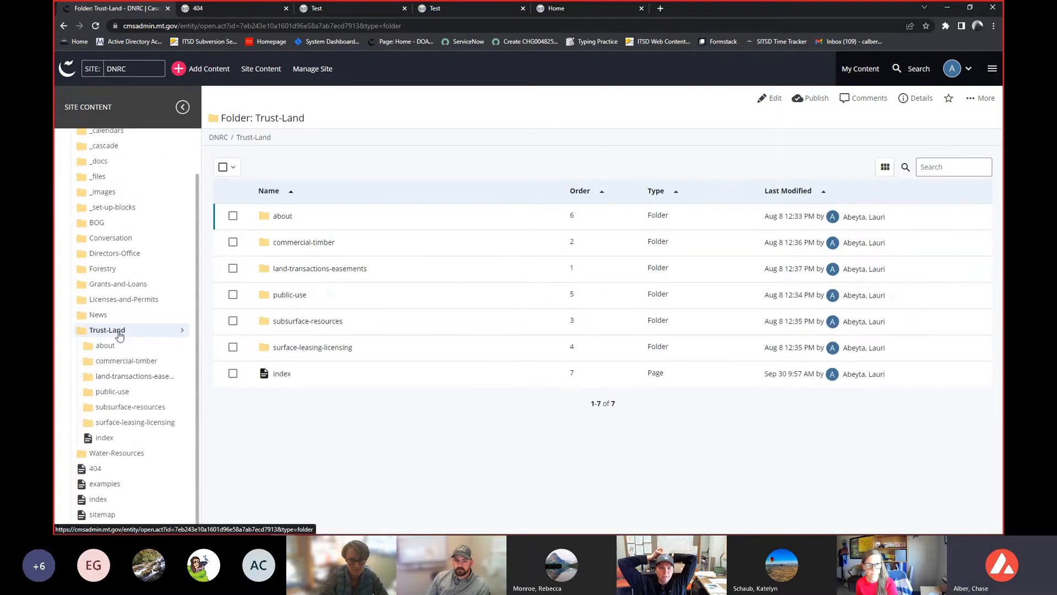
- Preview the index pages of the Trust-Land, about and commercial-timber folders
click(110, 439)
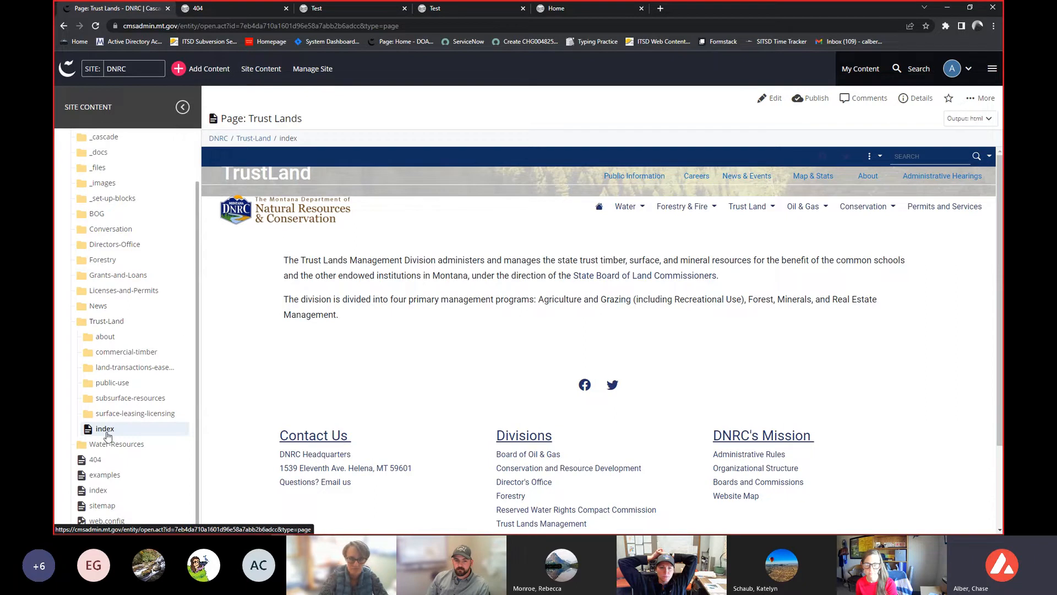
scroll(108, 437, up, 1)
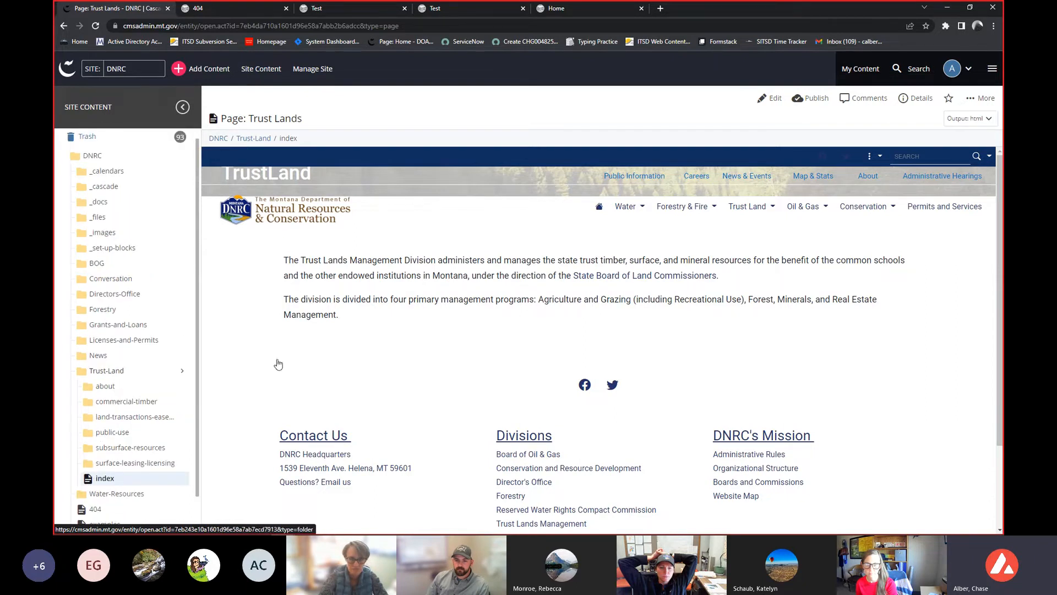
scroll(118, 405, down, 1)
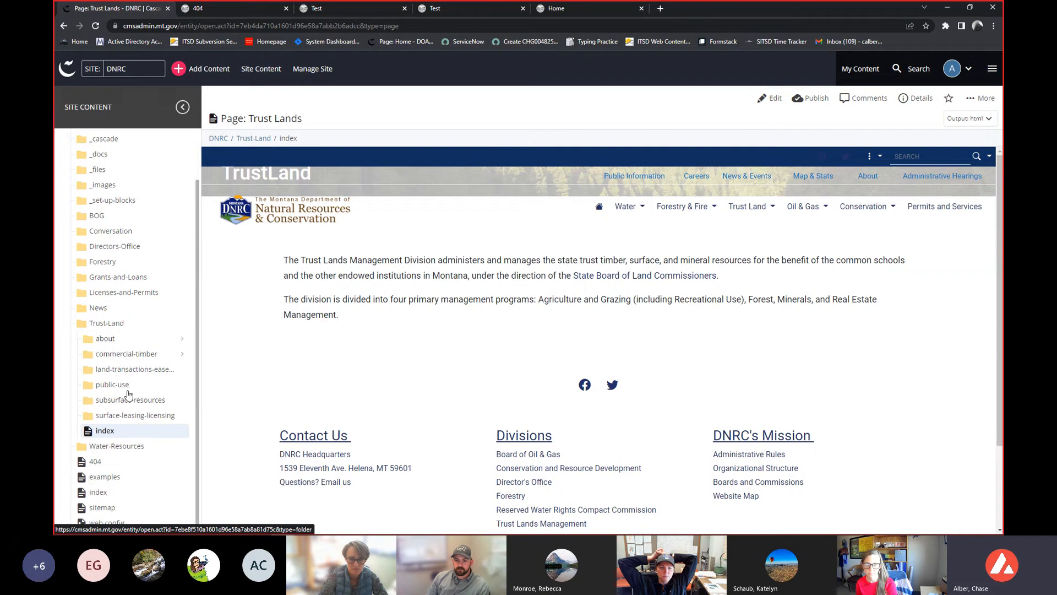
click(131, 341)
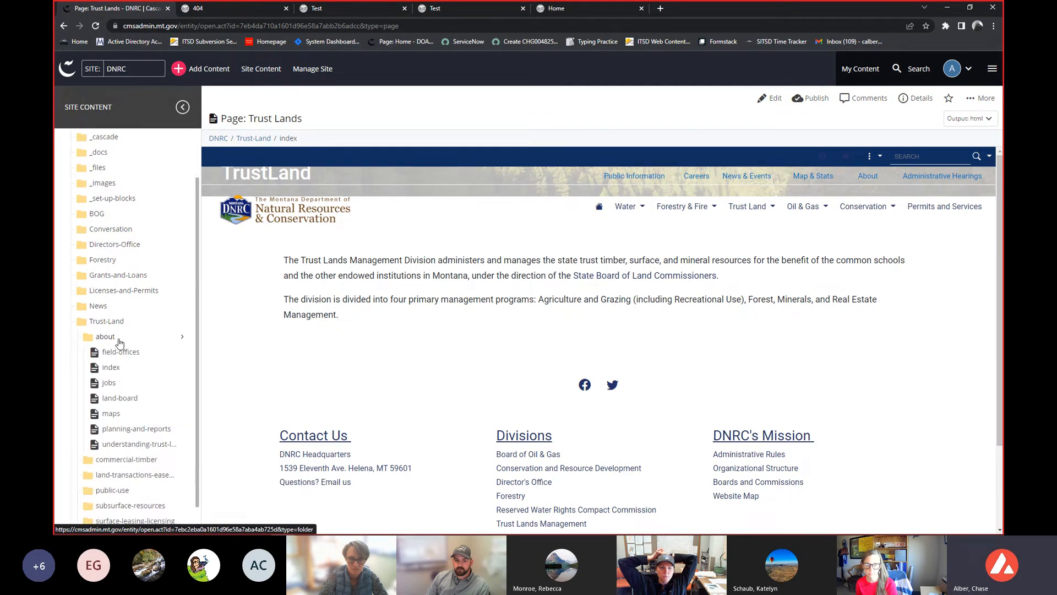
click(112, 365)
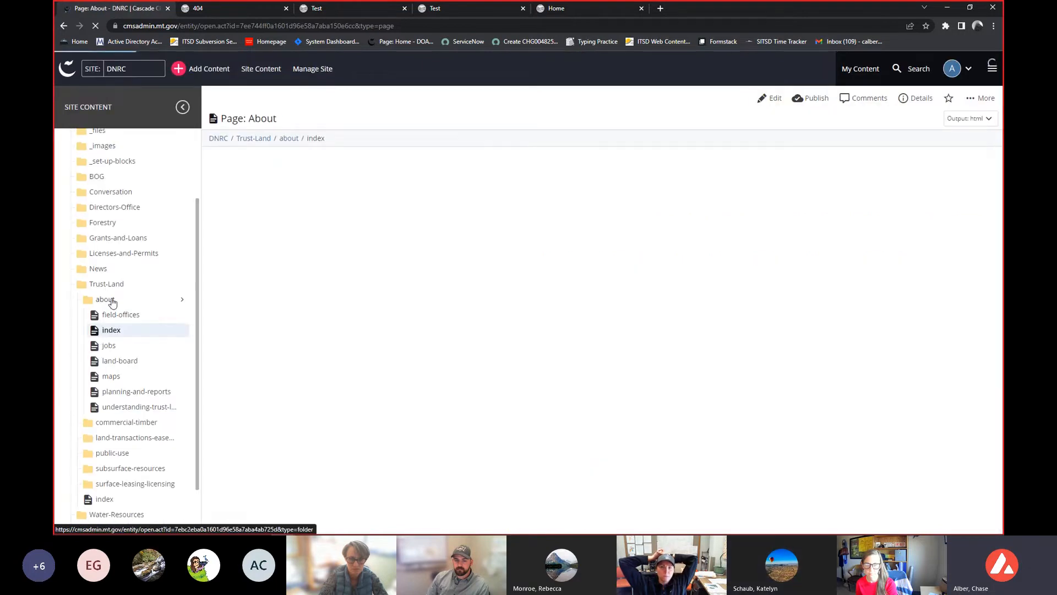
click(126, 422)
scroll(127, 422, down, 1)
click(110, 419)
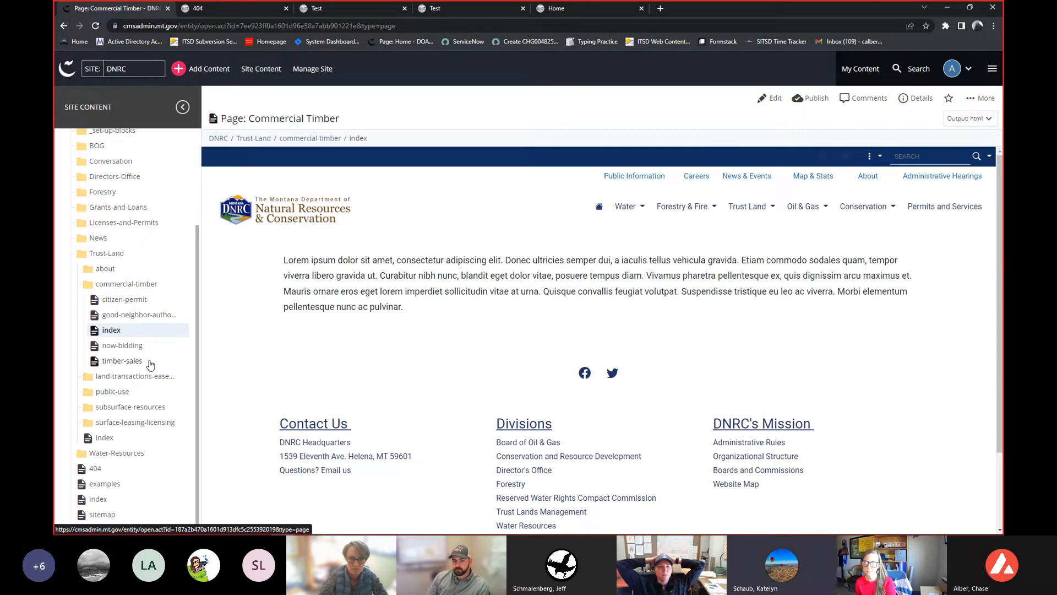
- Create a new folder named test inside the commercial-timber folder
click(181, 285)
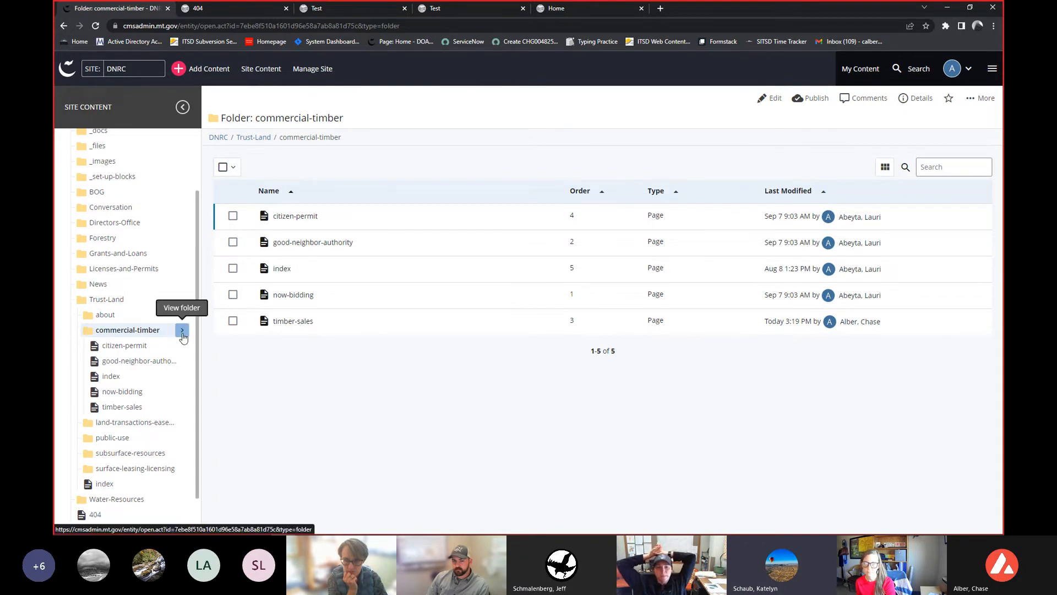
click(213, 71)
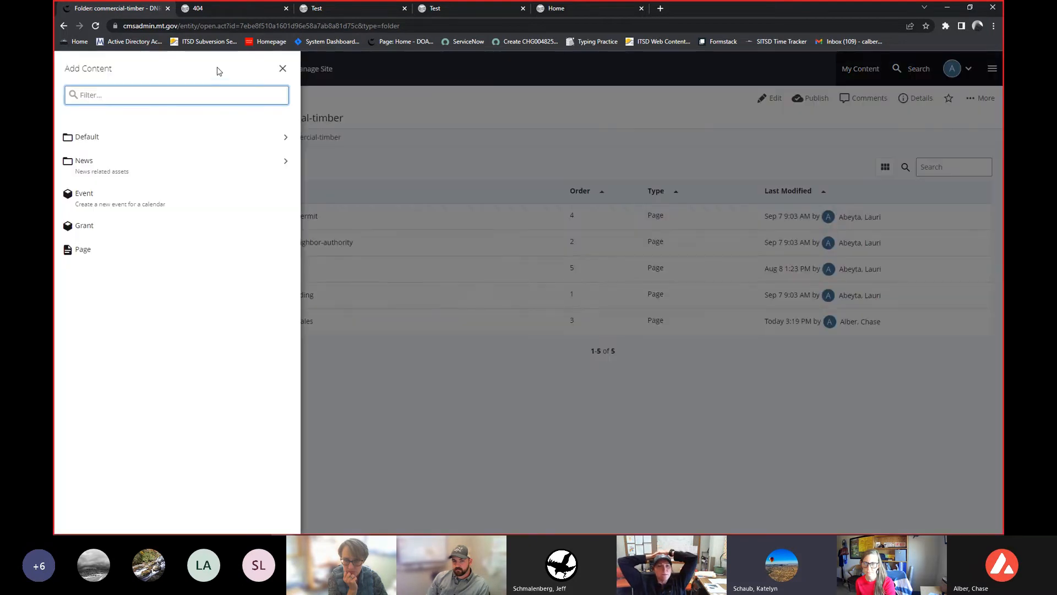
click(268, 141)
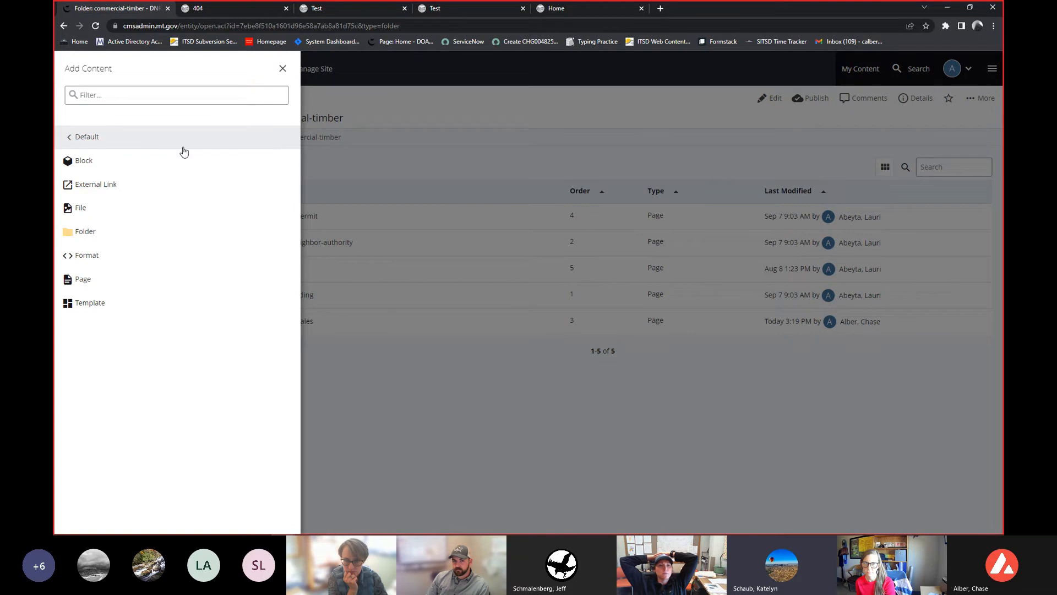
click(86, 231)
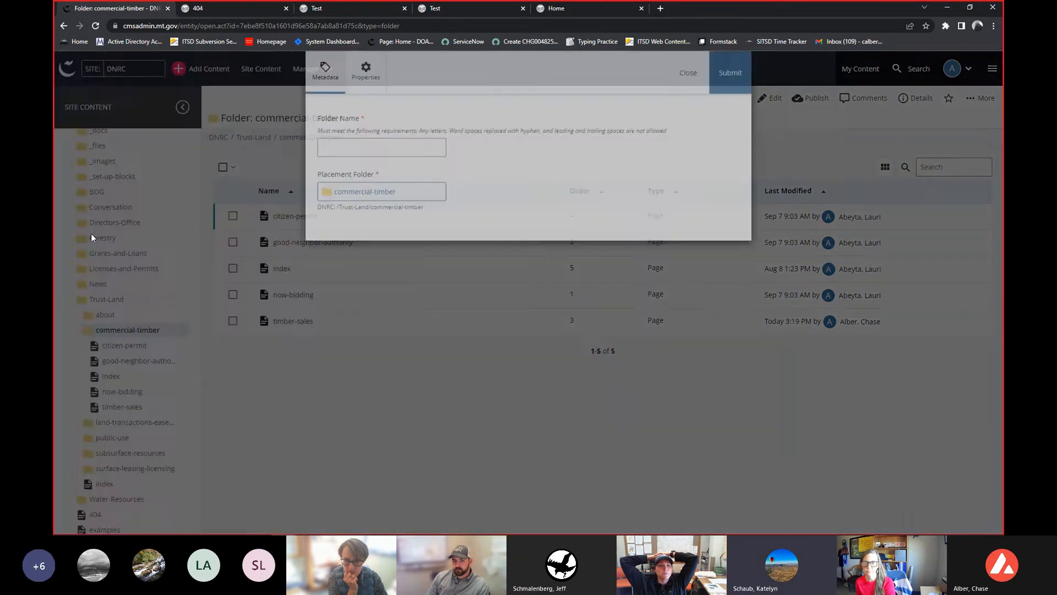
click(335, 172)
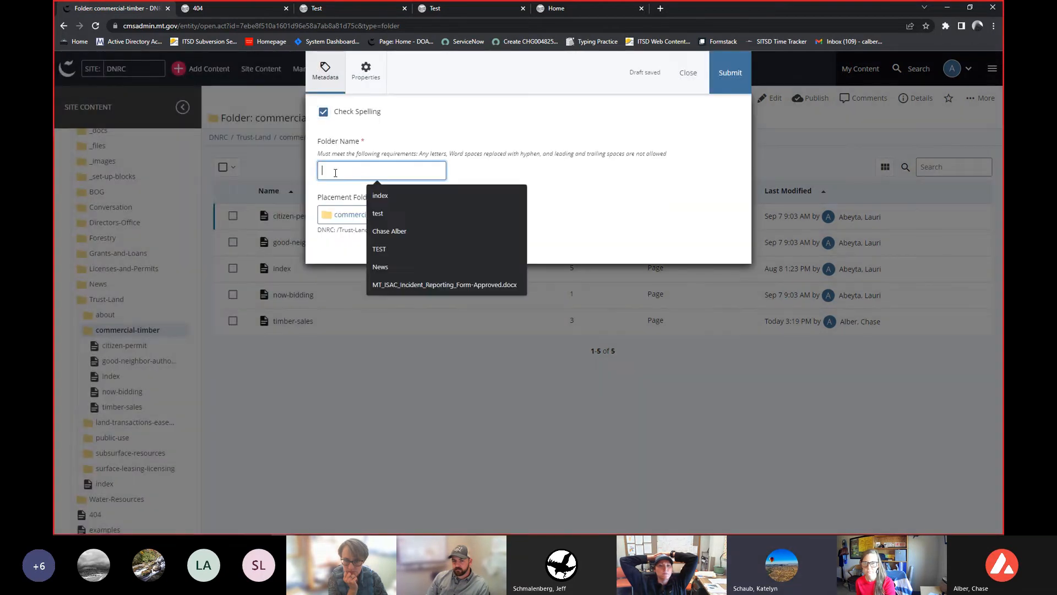
text(test)
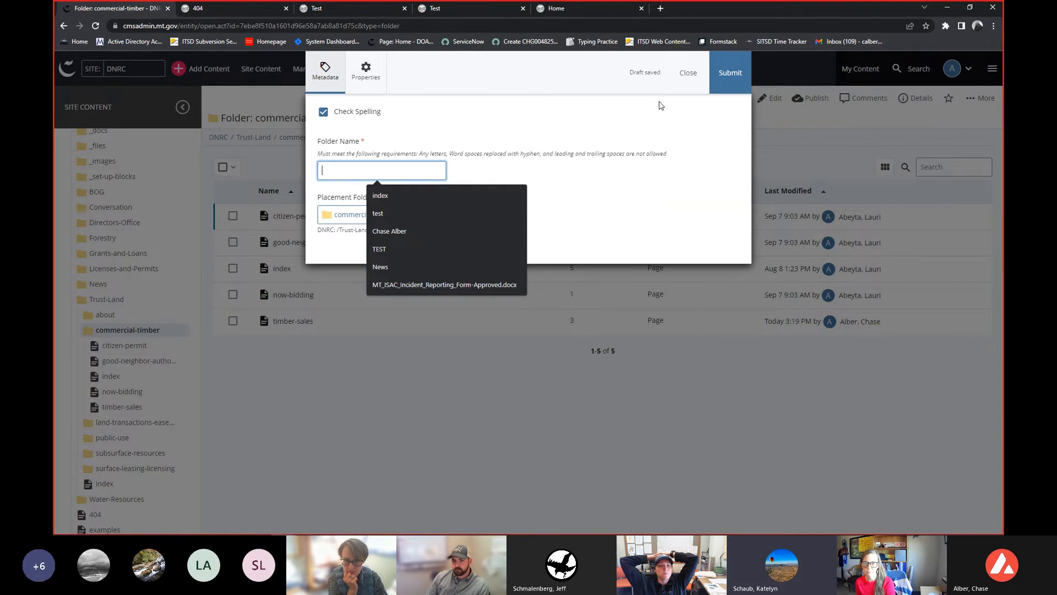
click(731, 75)
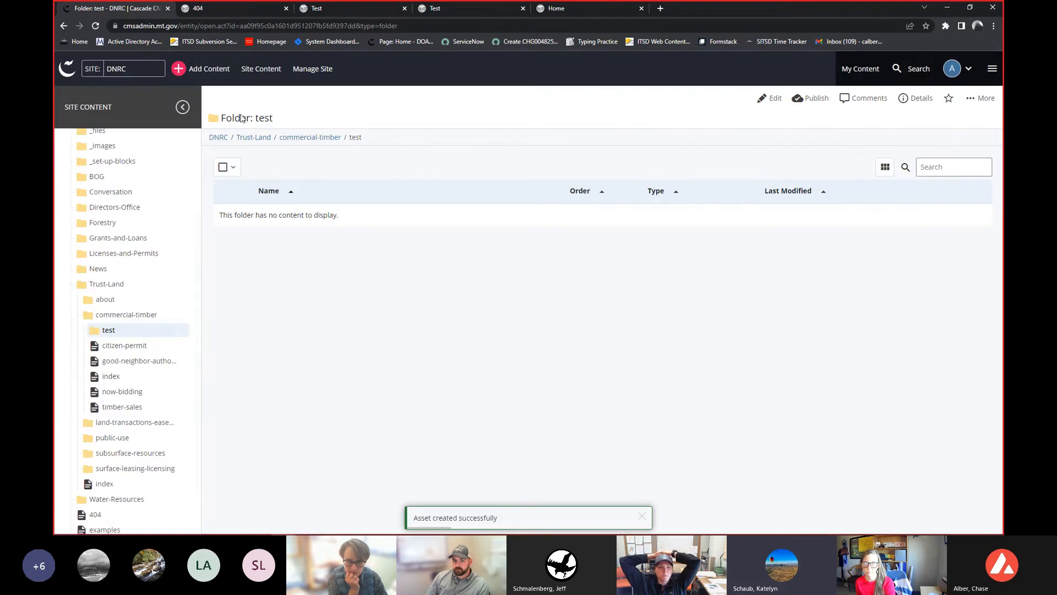
- Add a page named index with display name test inside the test folder and submit it
click(215, 72)
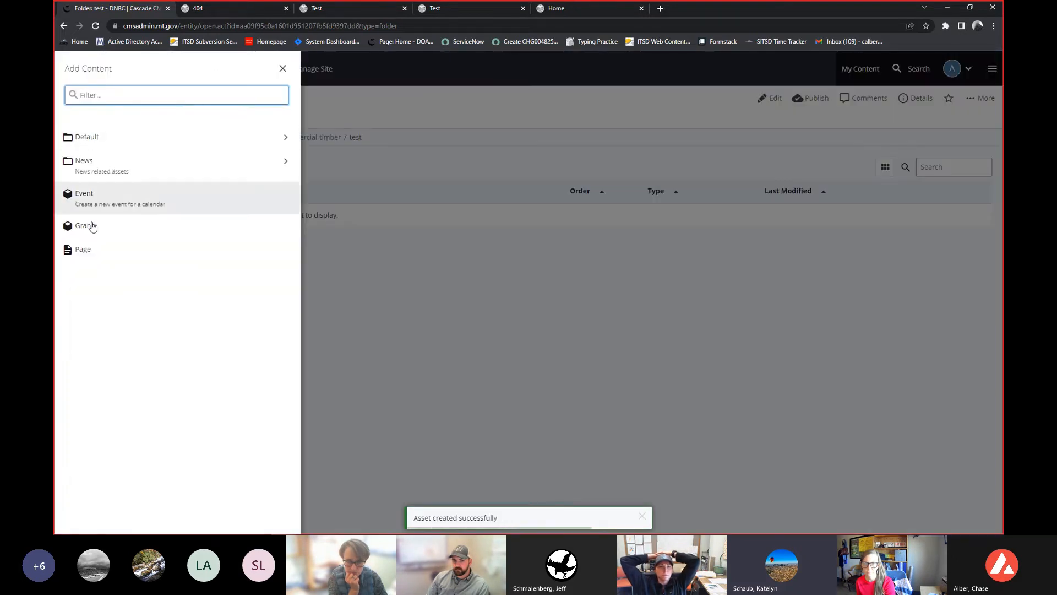
click(82, 249)
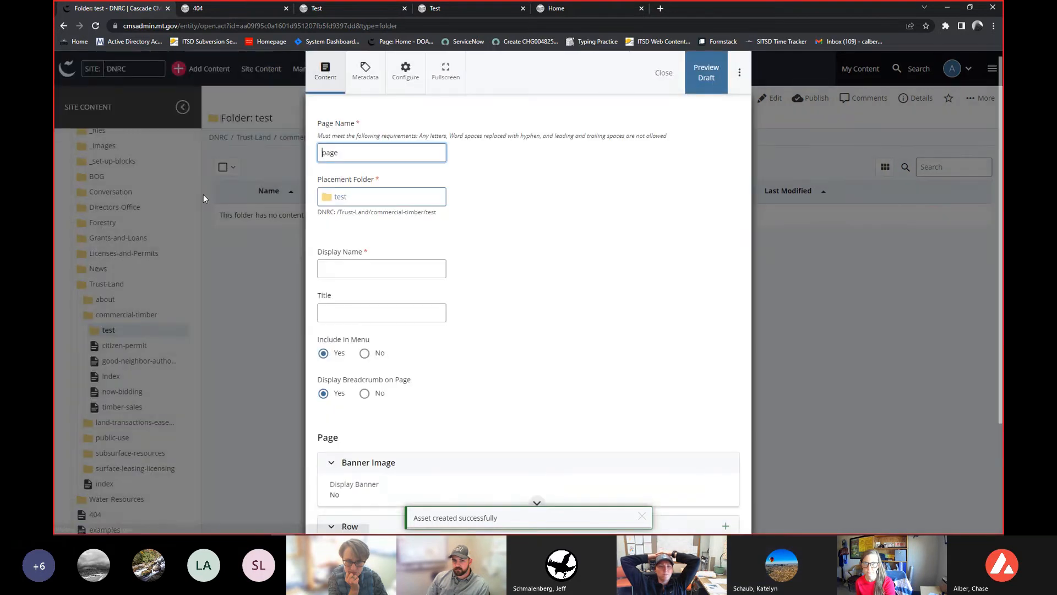
text(index)
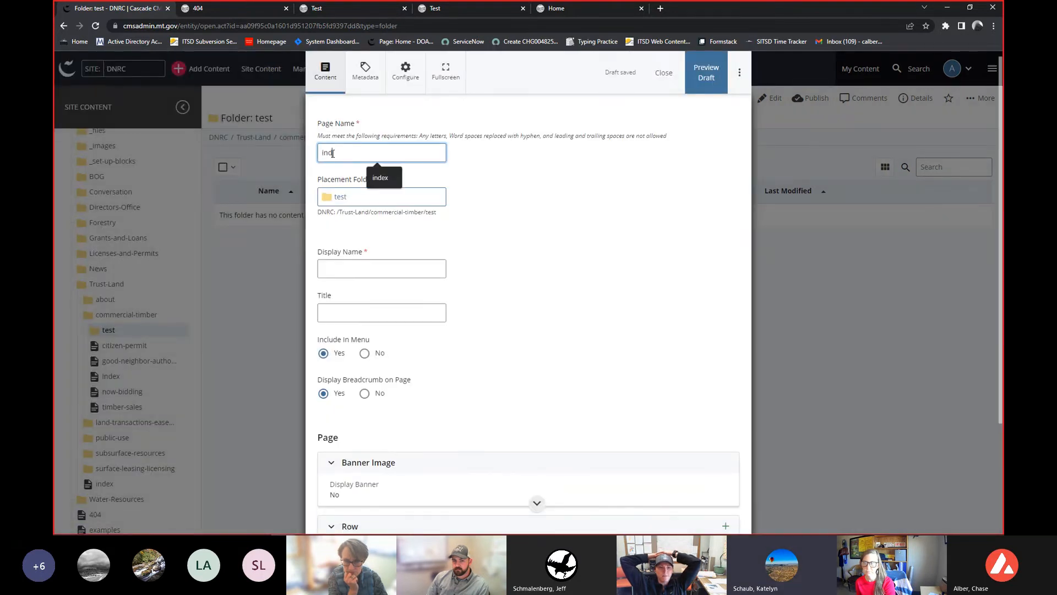
click(738, 68)
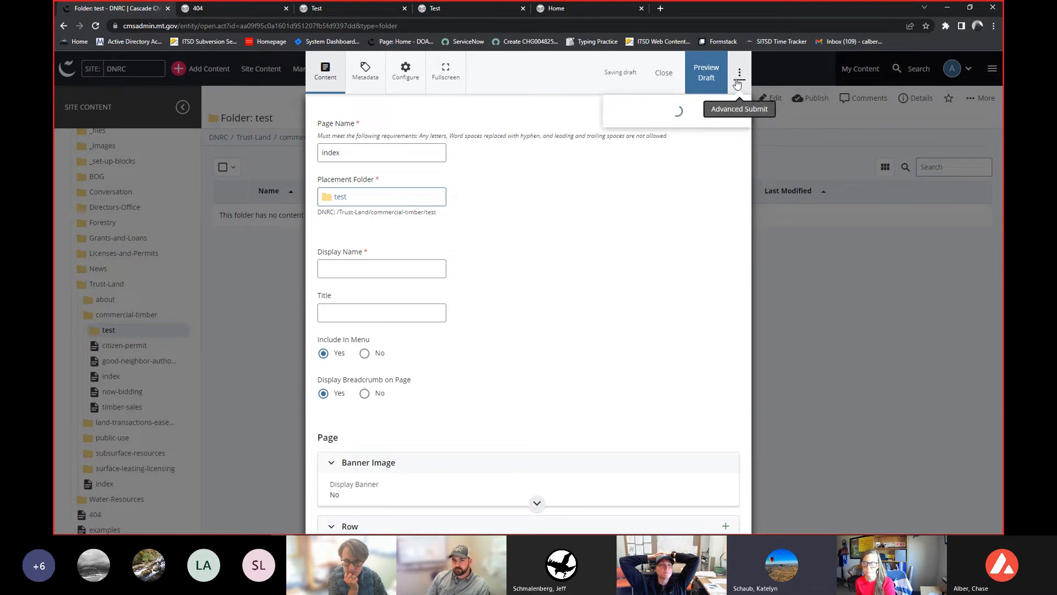
click(570, 204)
click(369, 306)
text(t)
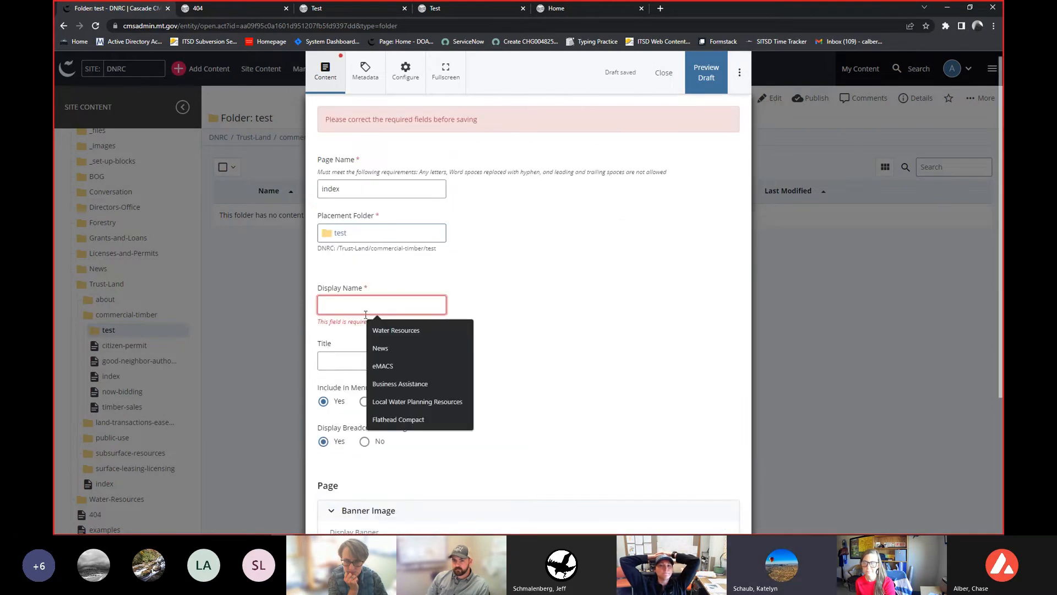
text(est)
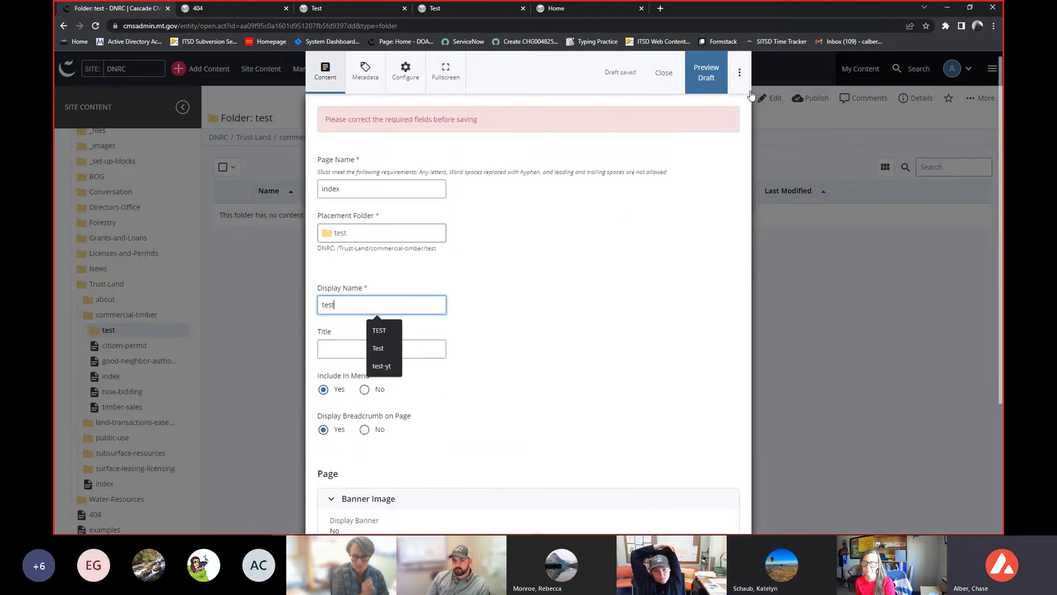
click(738, 72)
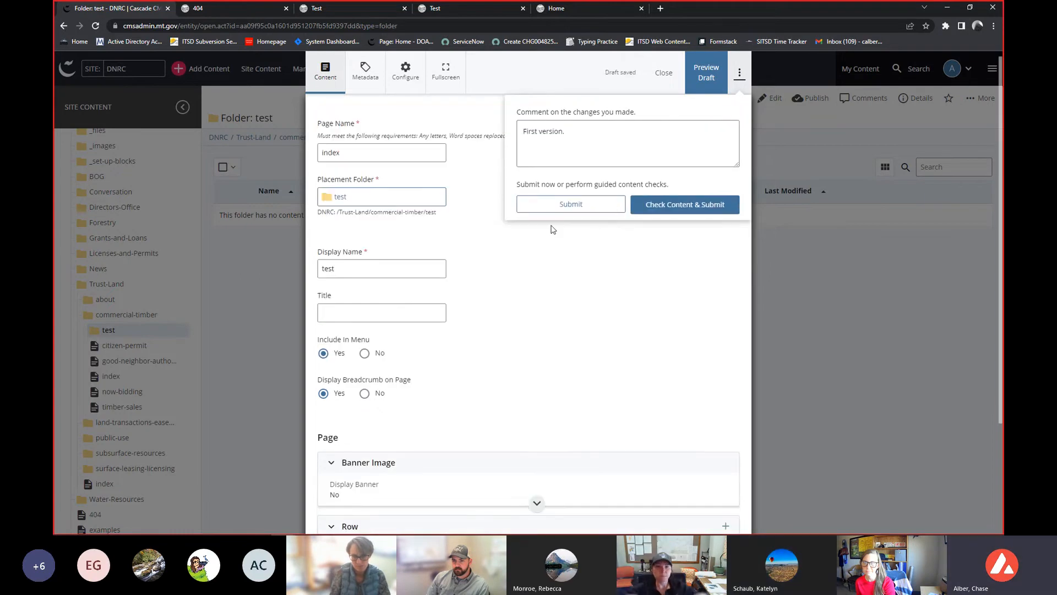
click(556, 208)
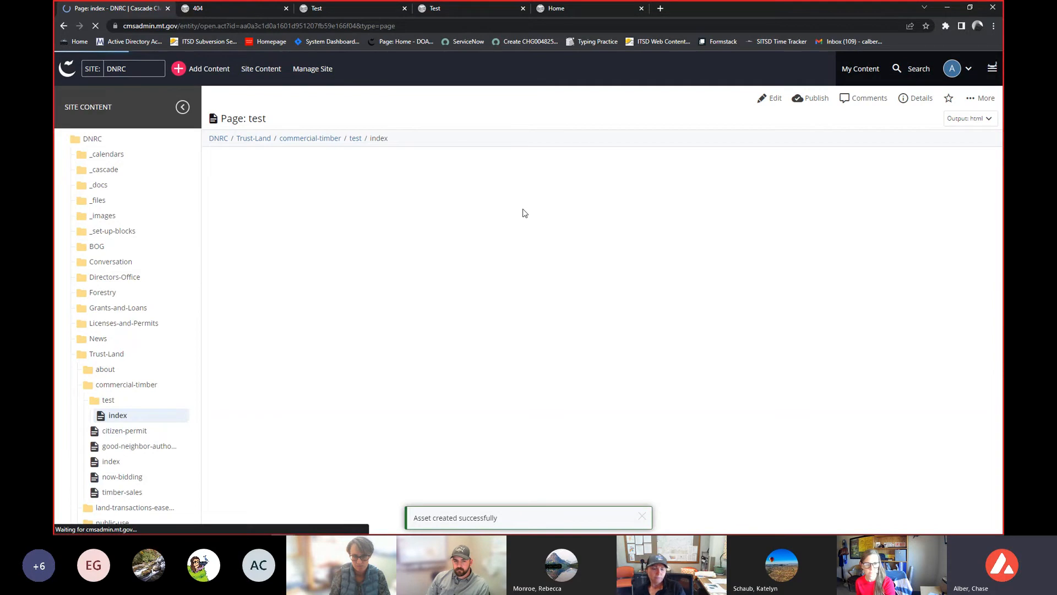
- Open the commercial-timber folder and delete its test folder, reviewing the advanced unpublish settings before confirming
click(126, 385)
scroll(180, 305, down, 1)
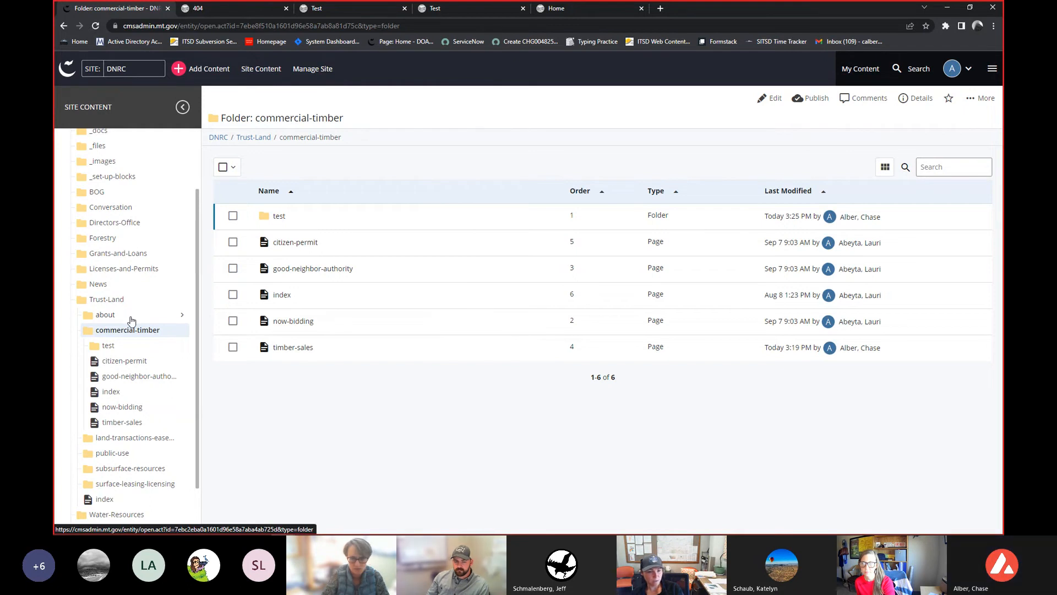
click(126, 351)
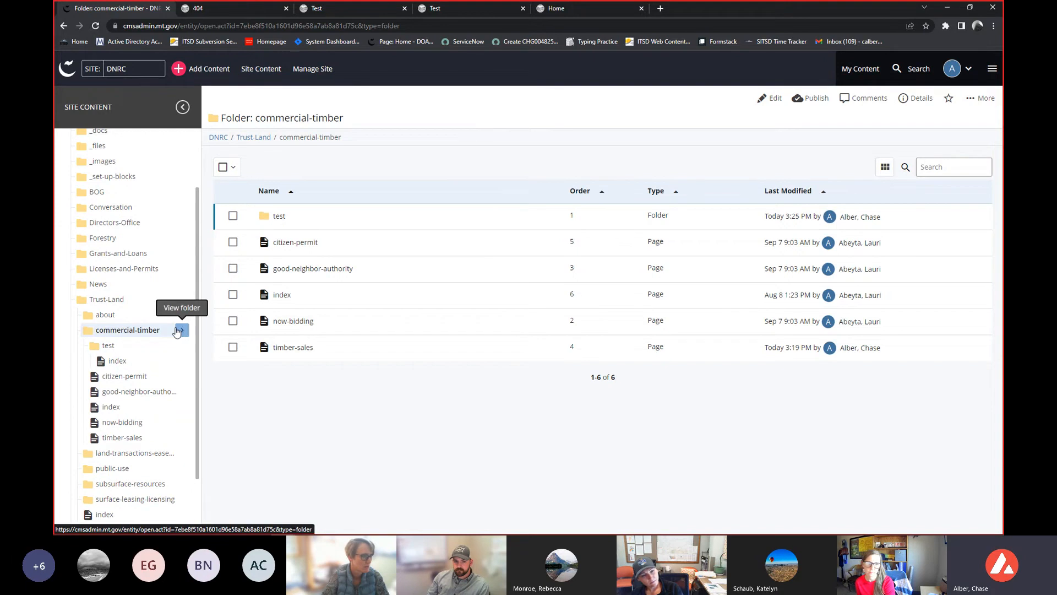
click(146, 346)
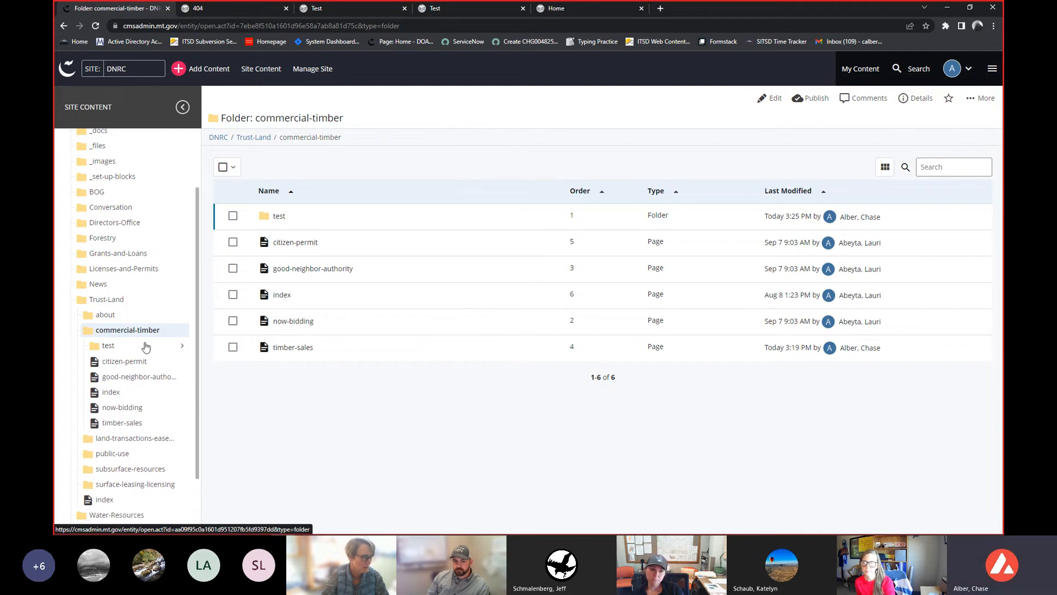
right_click(108, 352)
scroll(104, 522, down, 4)
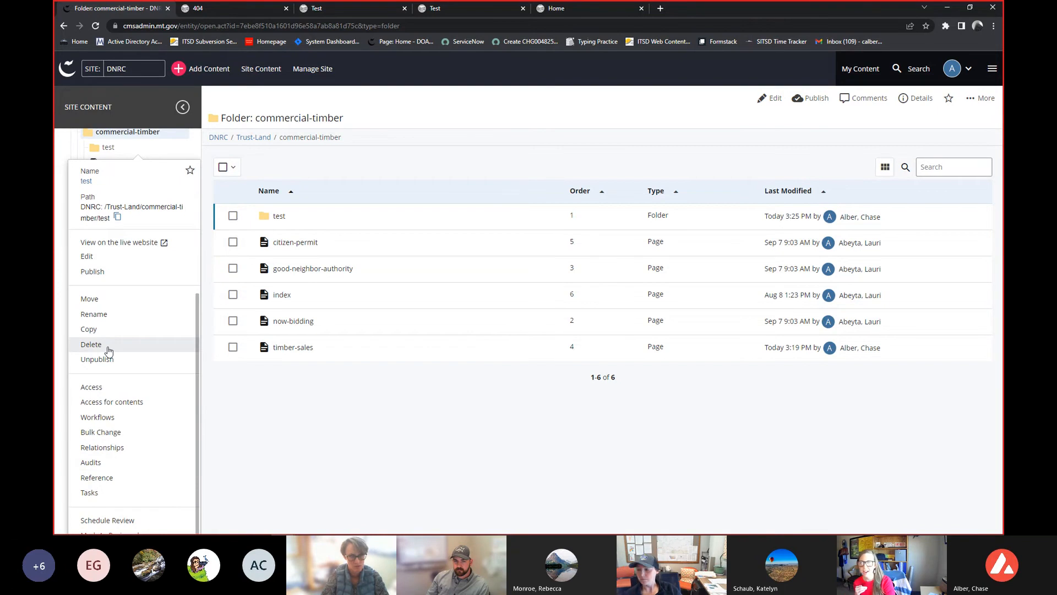
click(91, 344)
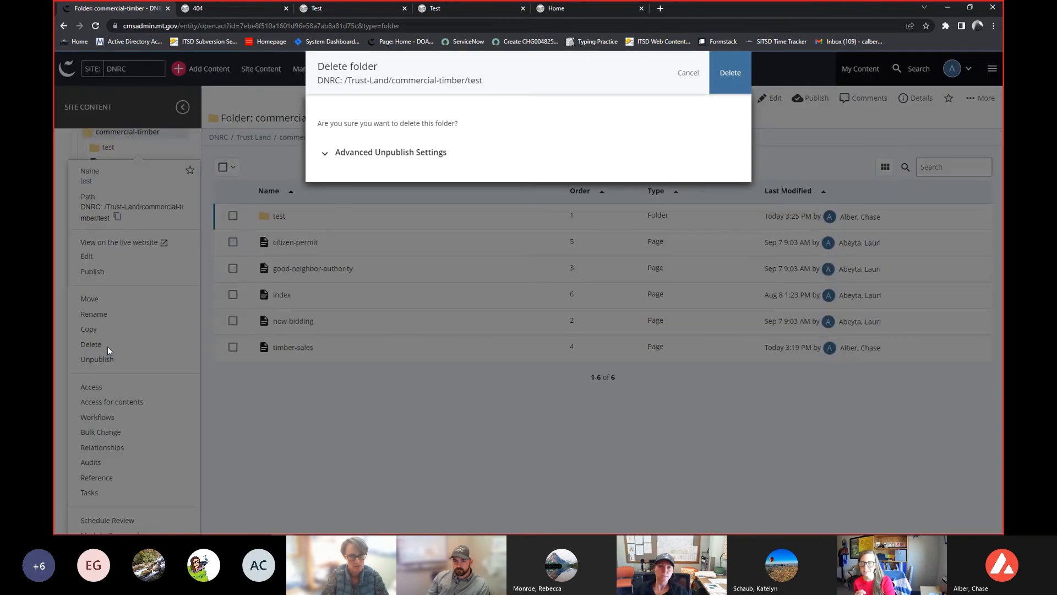
click(370, 154)
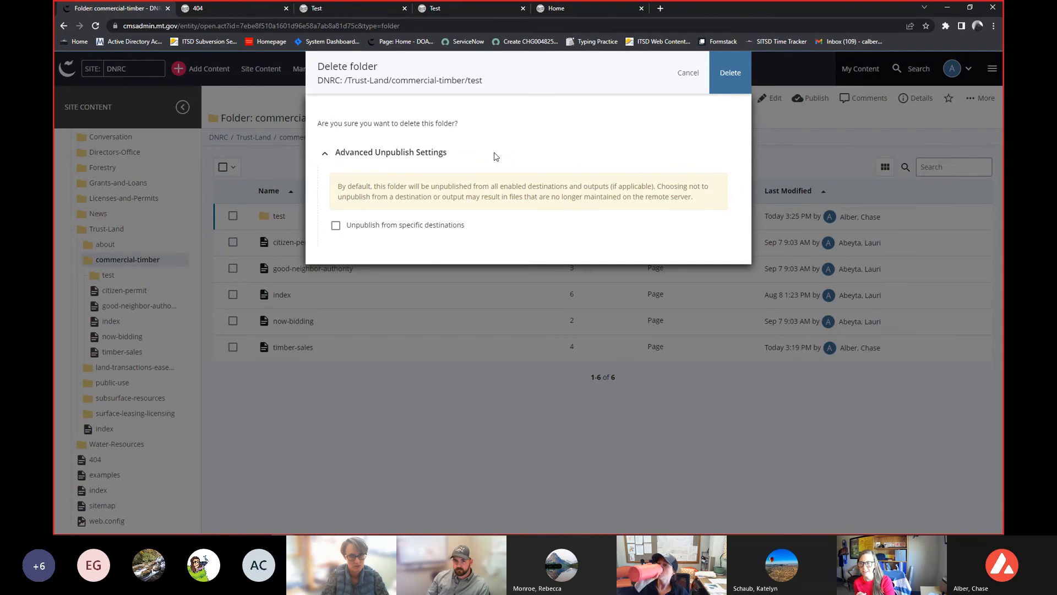
click(730, 73)
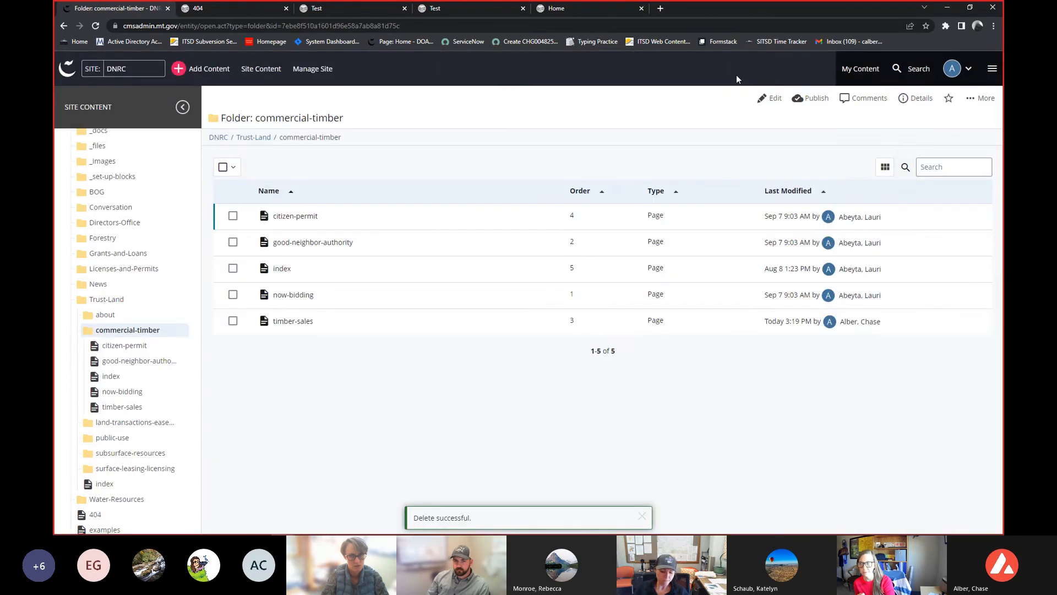
- Browse the Forestry subfolders and their pages in the site content tree
click(146, 242)
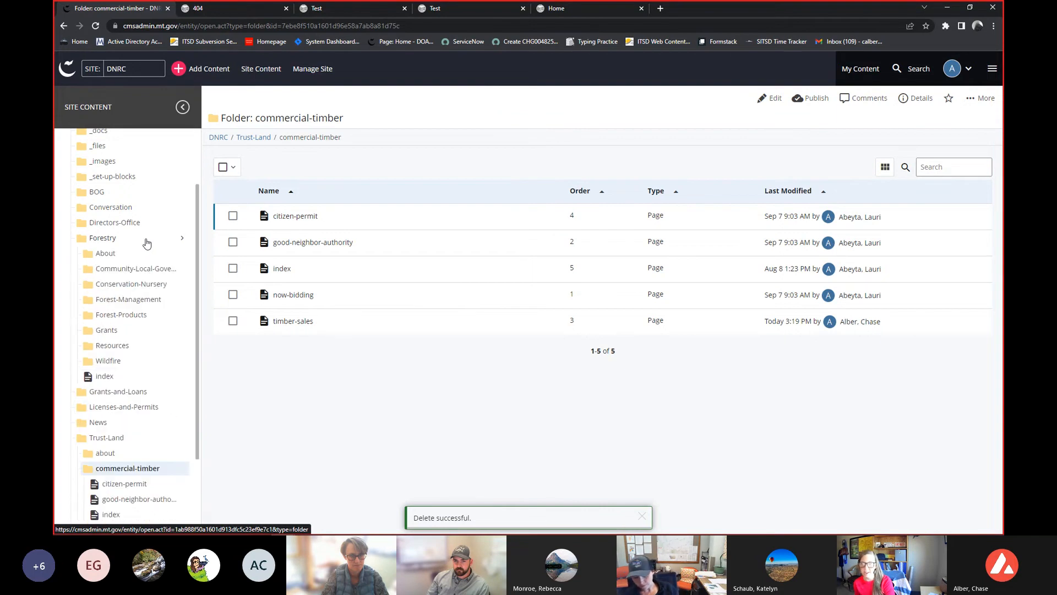
click(136, 274)
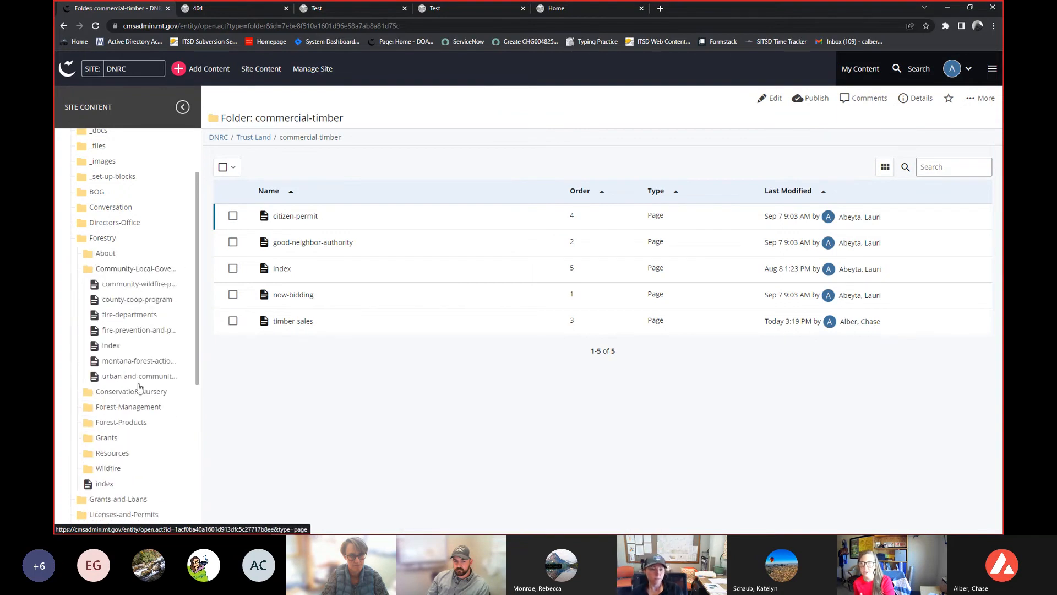
click(134, 389)
scroll(134, 390, down, 3)
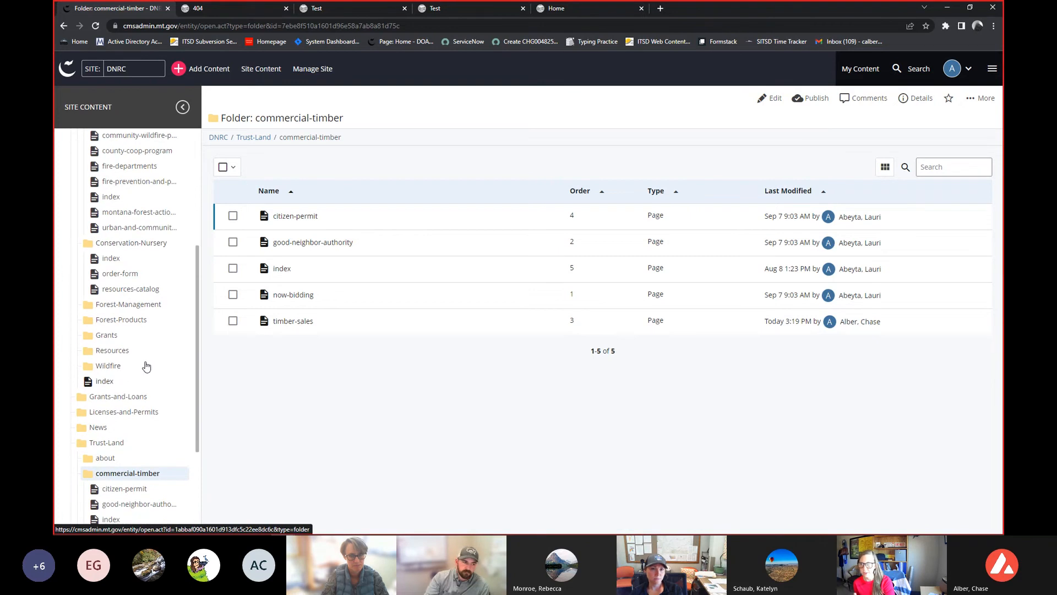
click(138, 308)
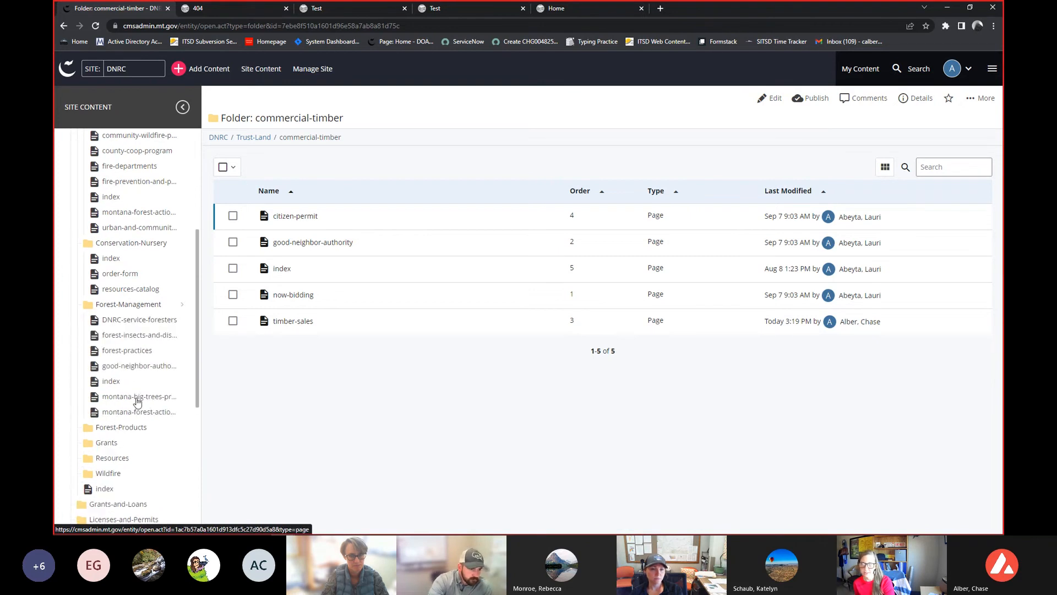
click(132, 427)
scroll(154, 371, down, 3)
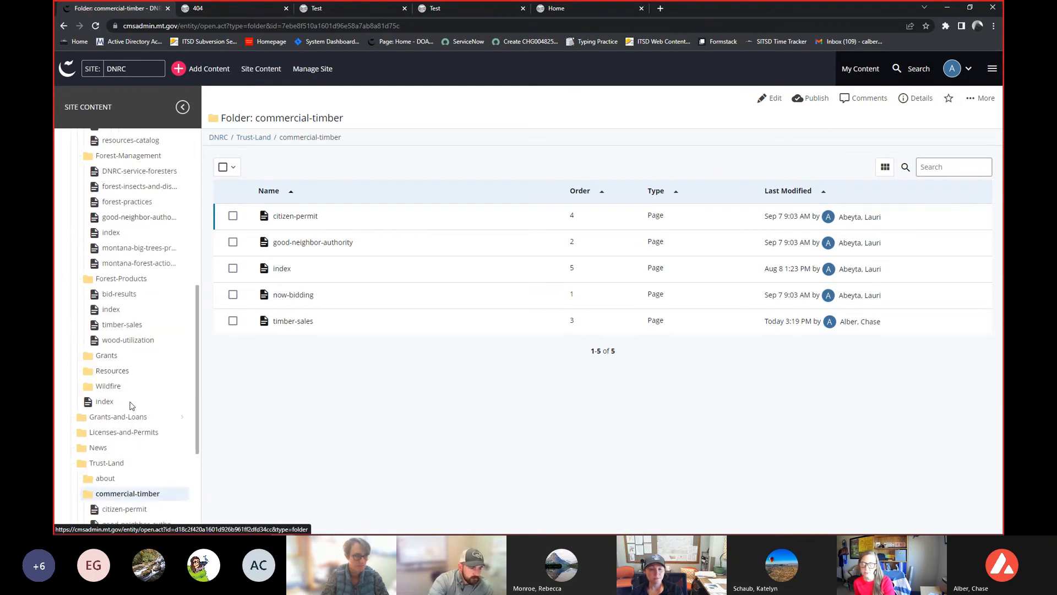
click(131, 356)
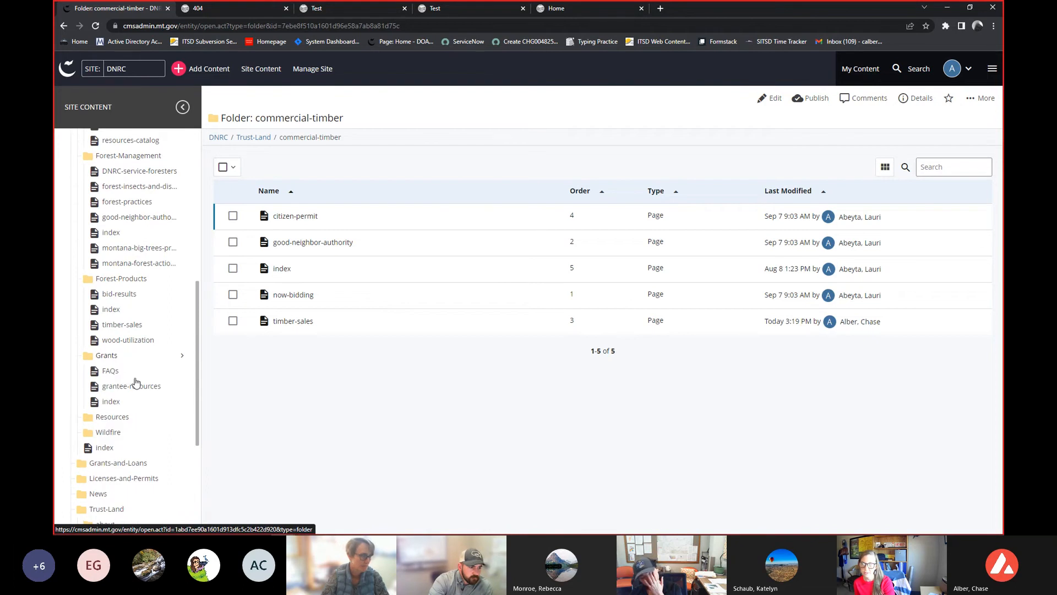
click(132, 416)
scroll(134, 417, down, 2)
scroll(134, 417, down, 2)
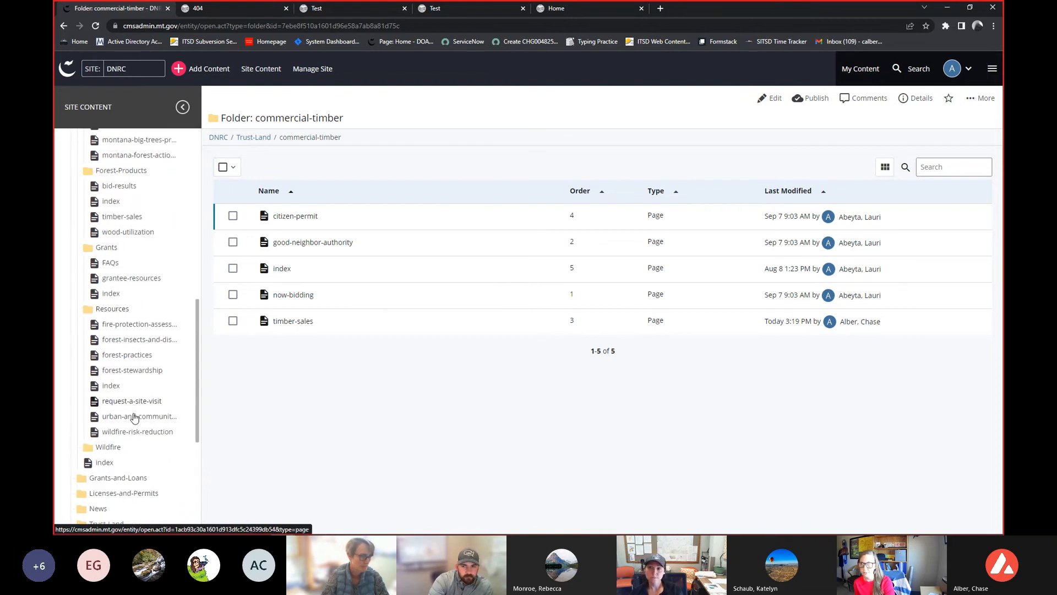
click(135, 408)
scroll(134, 408, up, 3)
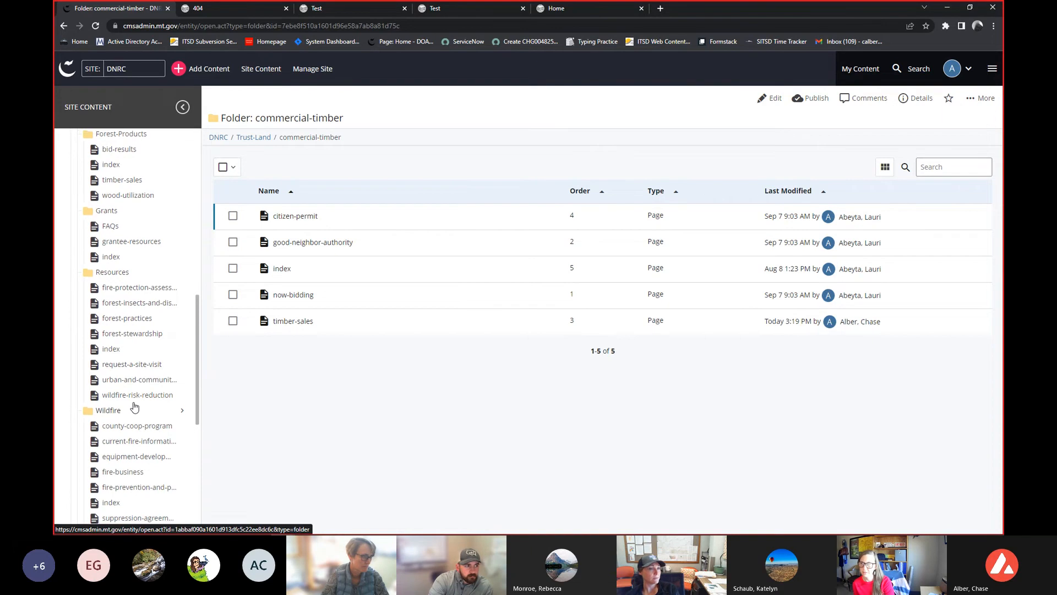
scroll(134, 407, up, 4)
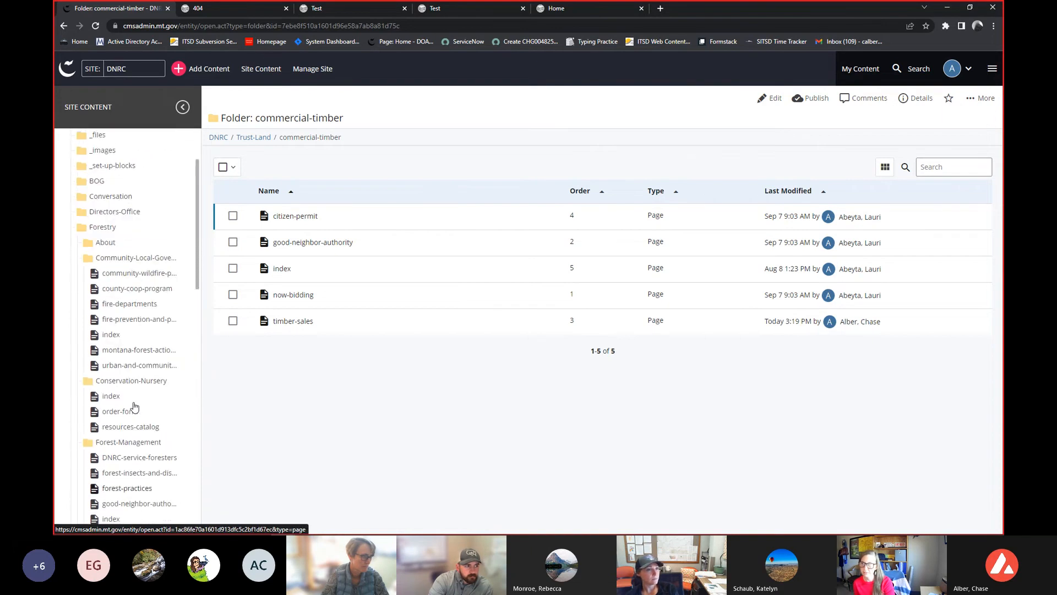